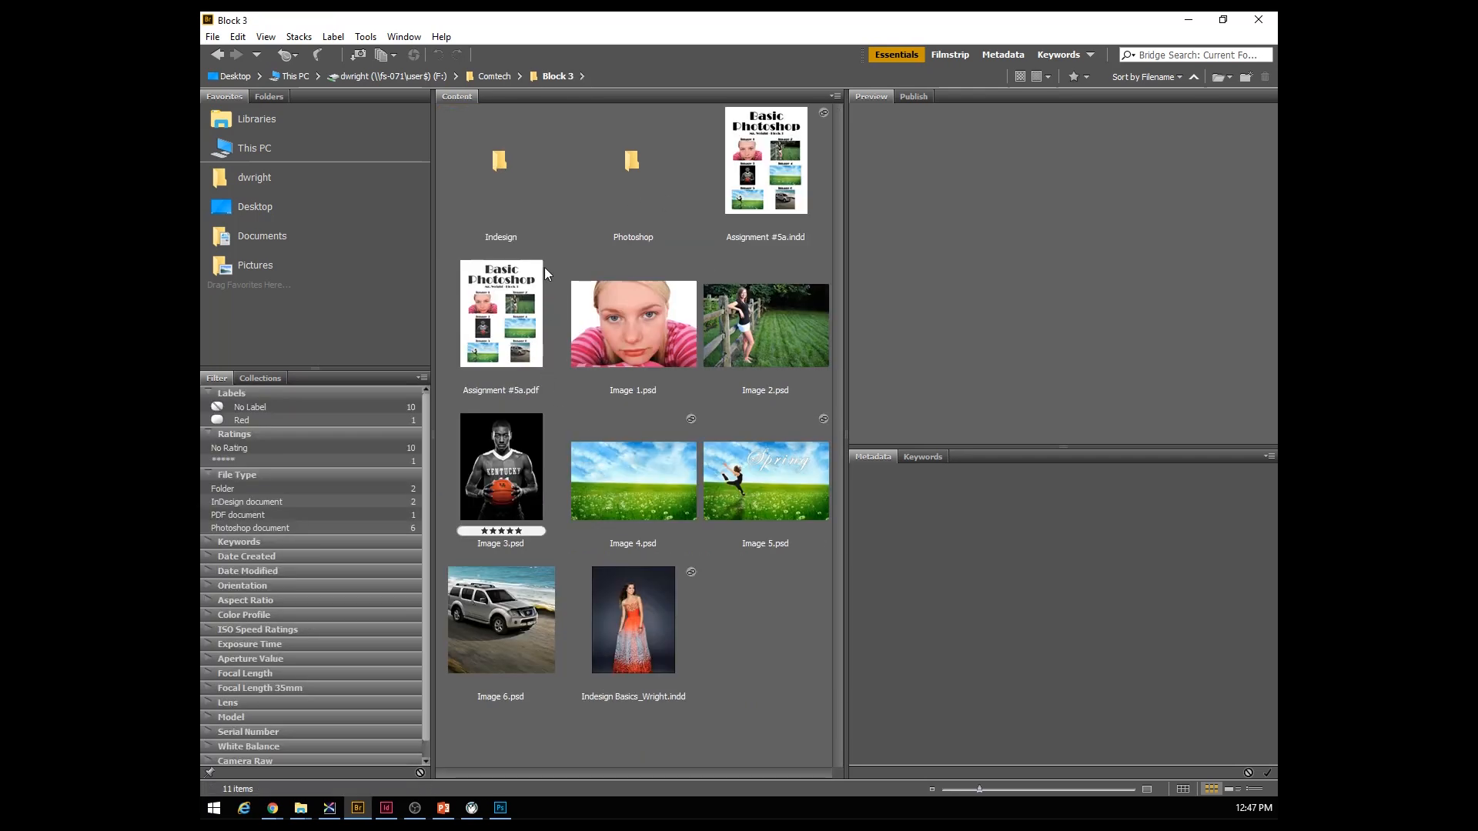
- Open the Indesign folder and preview the image "cover photo no background.psd"
{"action": "left_click", "coordinate": [499, 176]}
{"action": "double_click", "coordinate": [499, 176]}
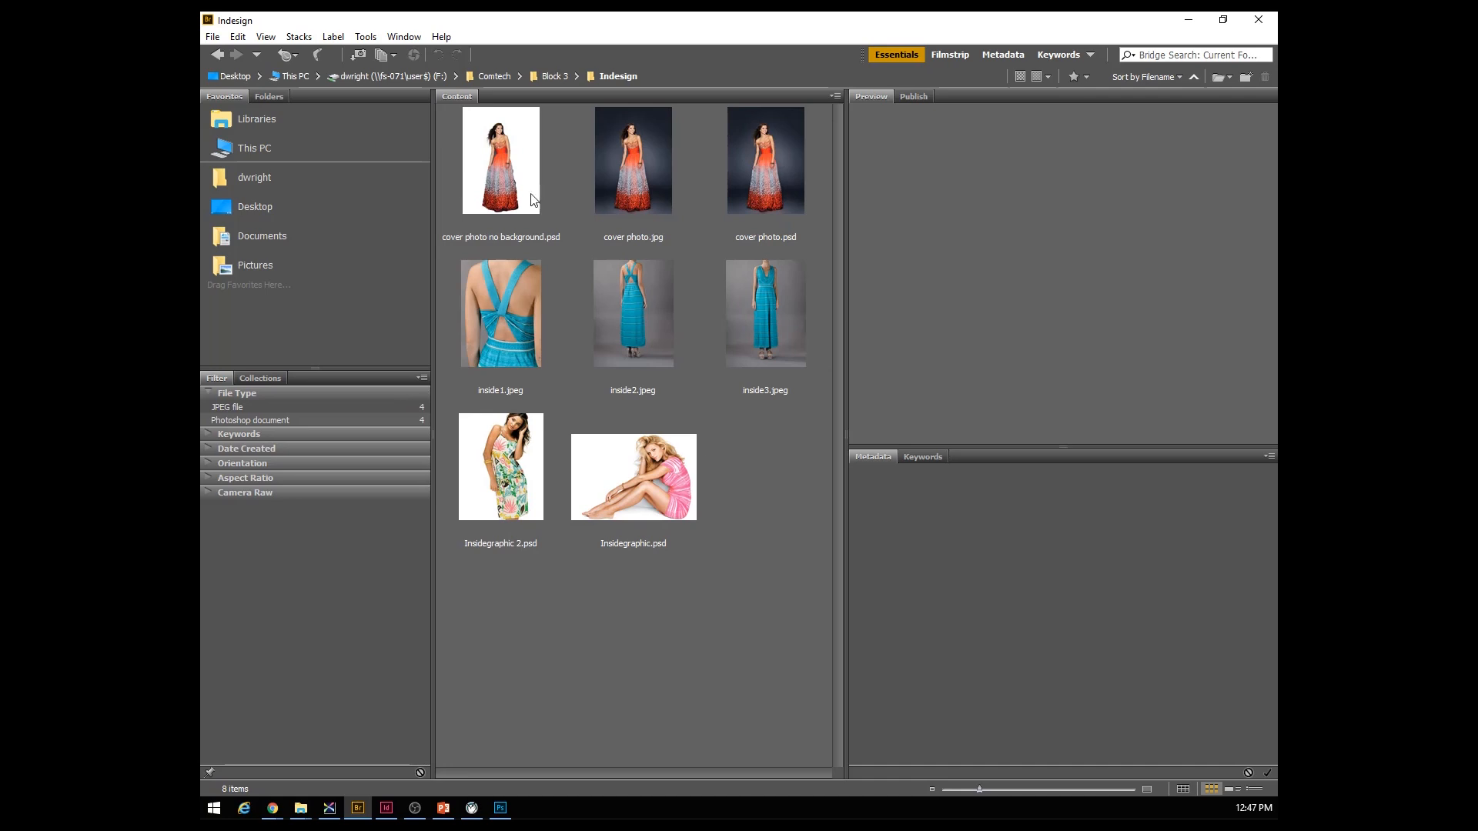
{"action": "left_click", "coordinate": [507, 191]}
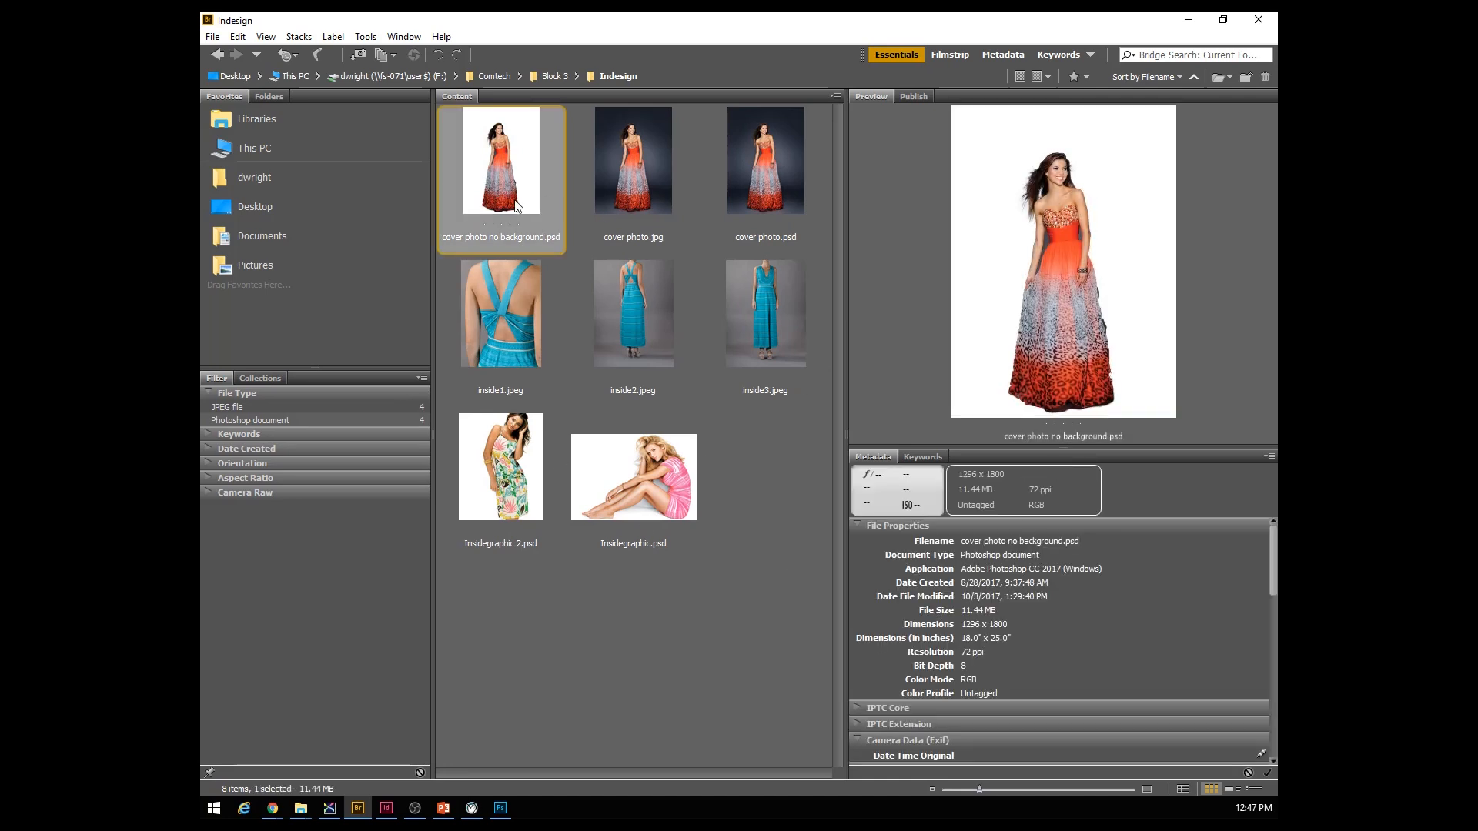
{"action": "right_click", "coordinate": [500, 163]}
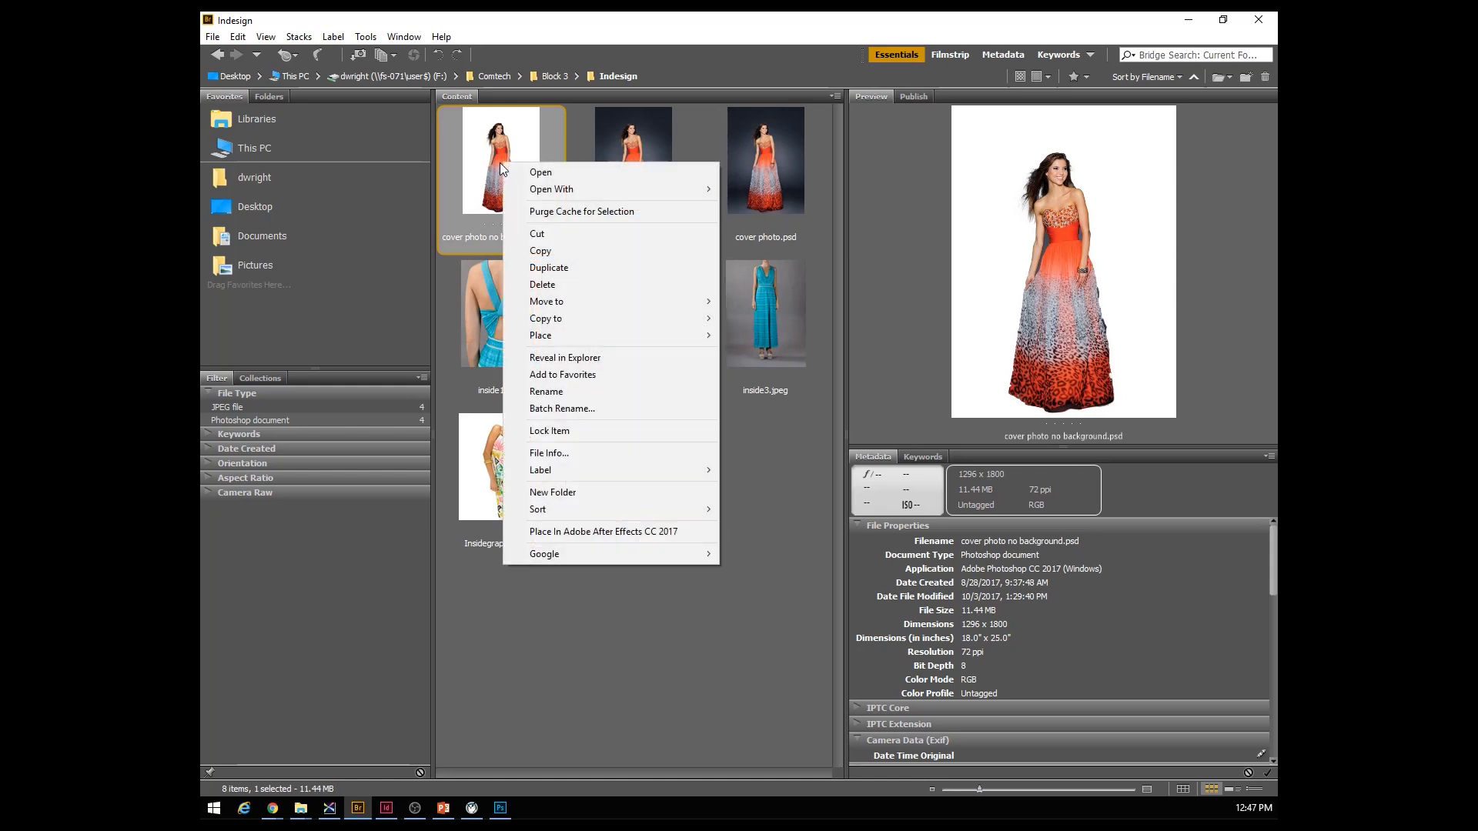
{"action": "mouse_move", "coordinate": [653, 336]}
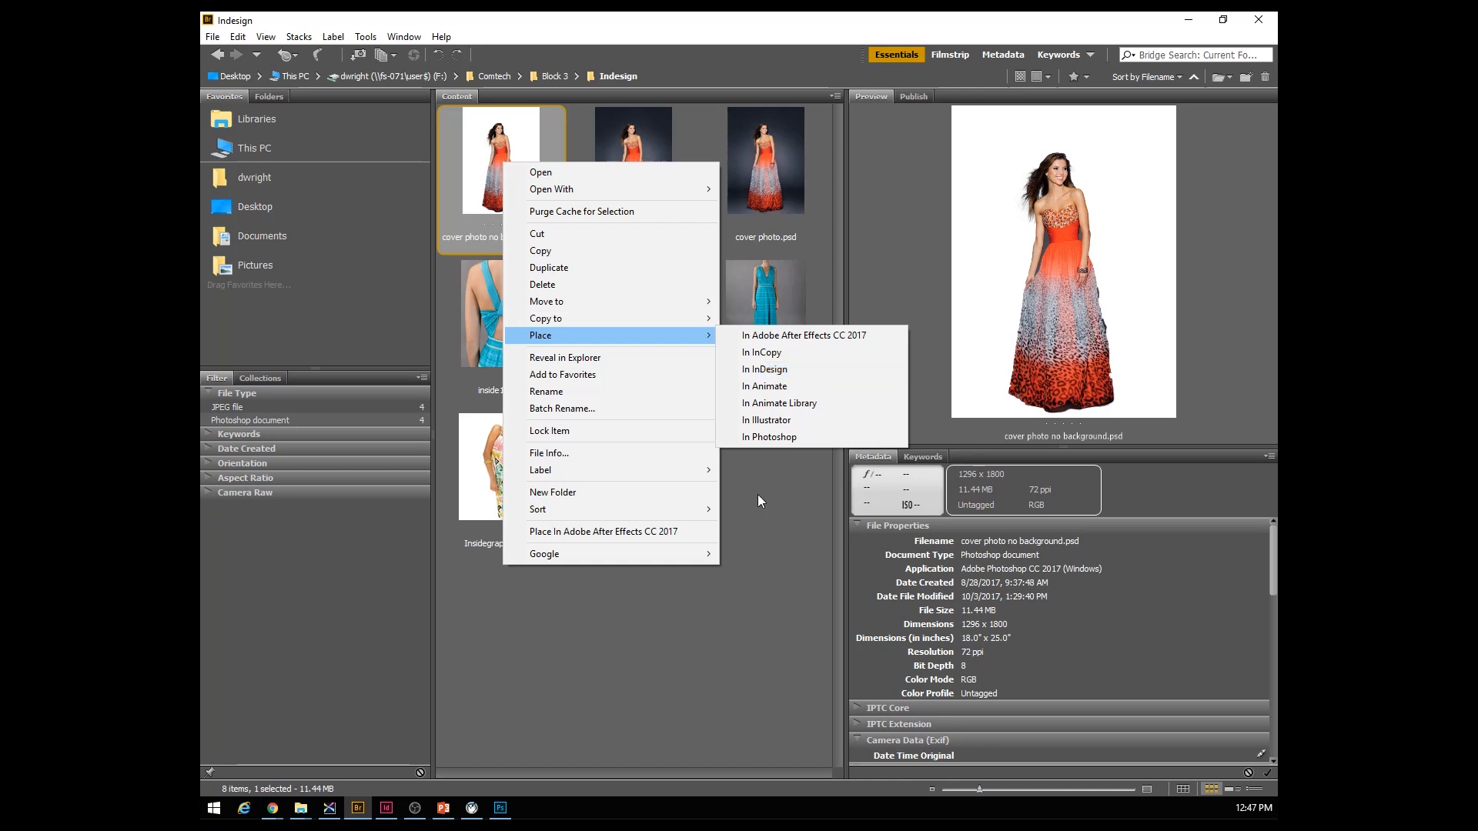
{"action": "left_click", "coordinate": [754, 529]}
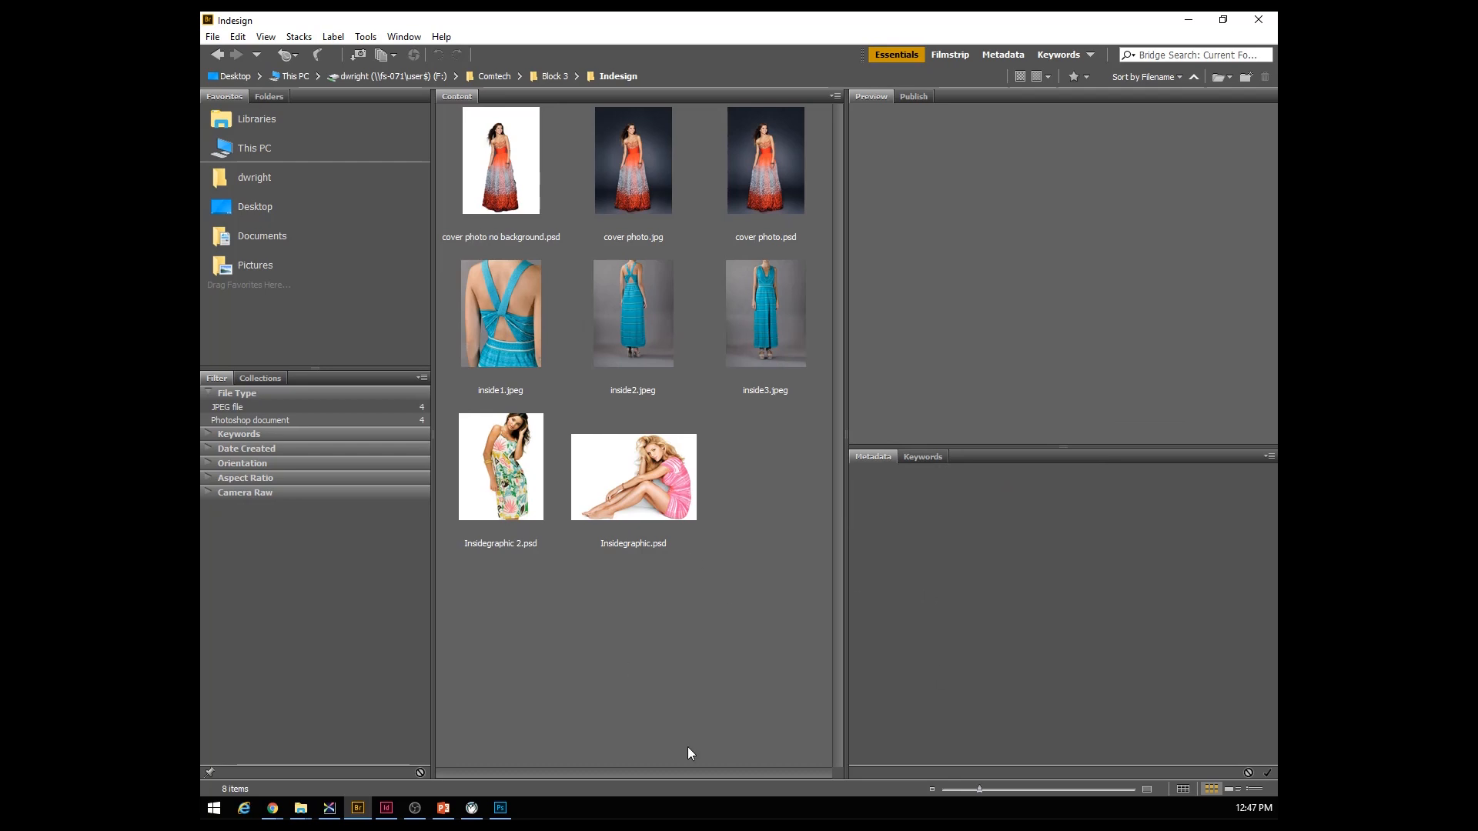
- Switch to InDesign and open the Indesign Basics document from the Block 3 folder
{"action": "left_click", "coordinate": [386, 808]}
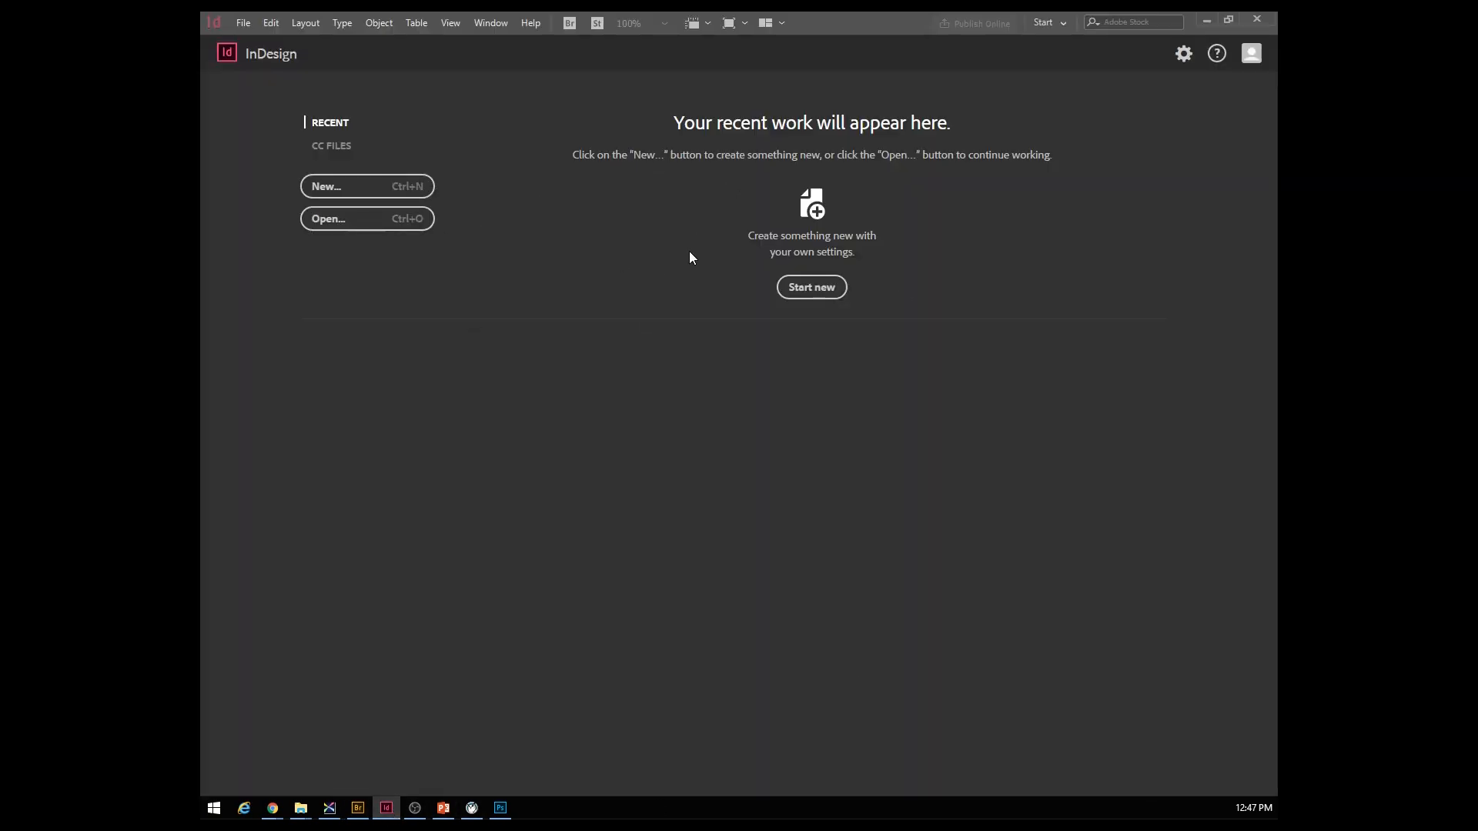
{"action": "left_click", "coordinate": [380, 221]}
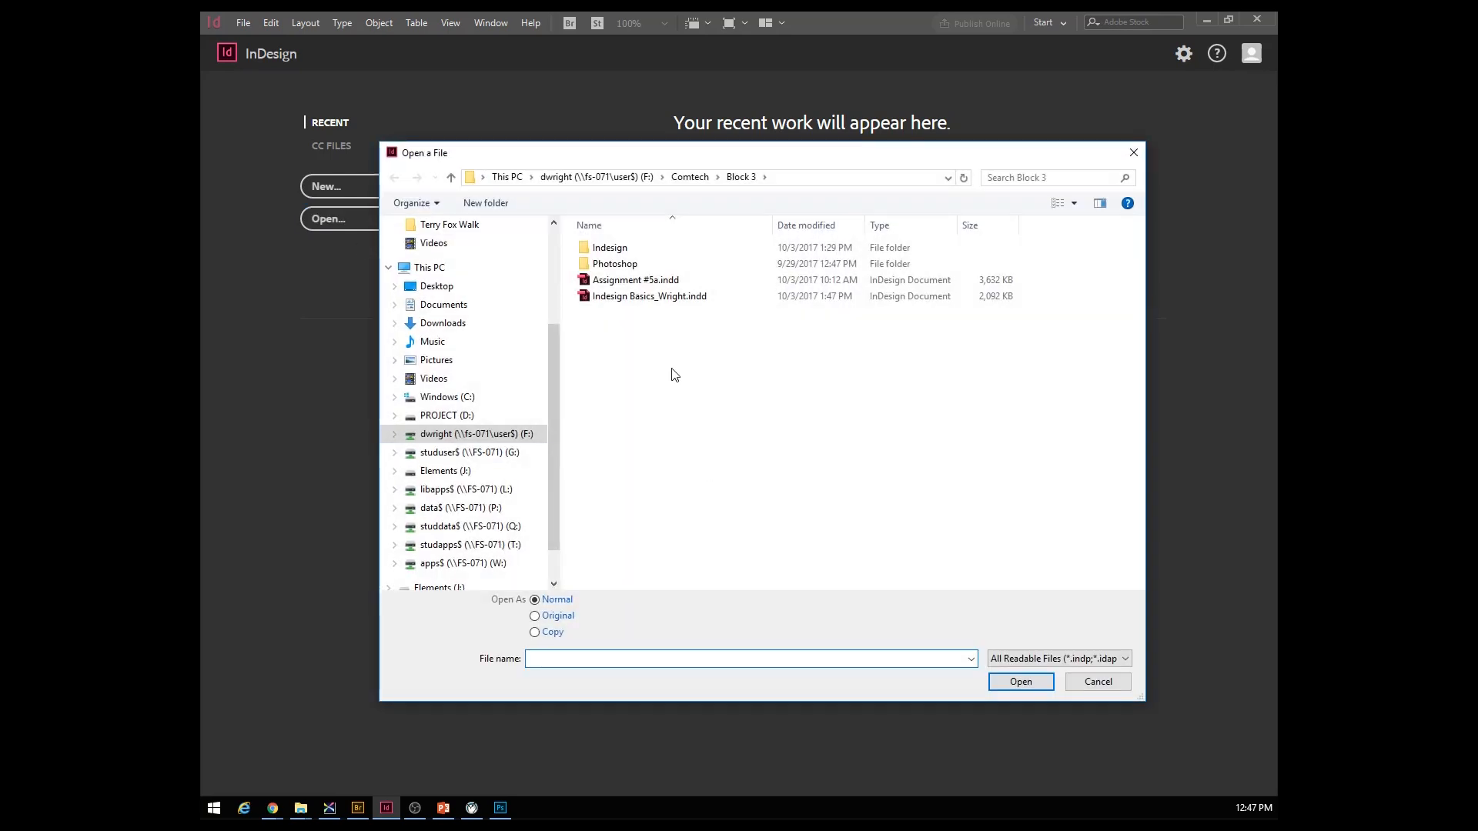
{"action": "double_click", "coordinate": [595, 298]}
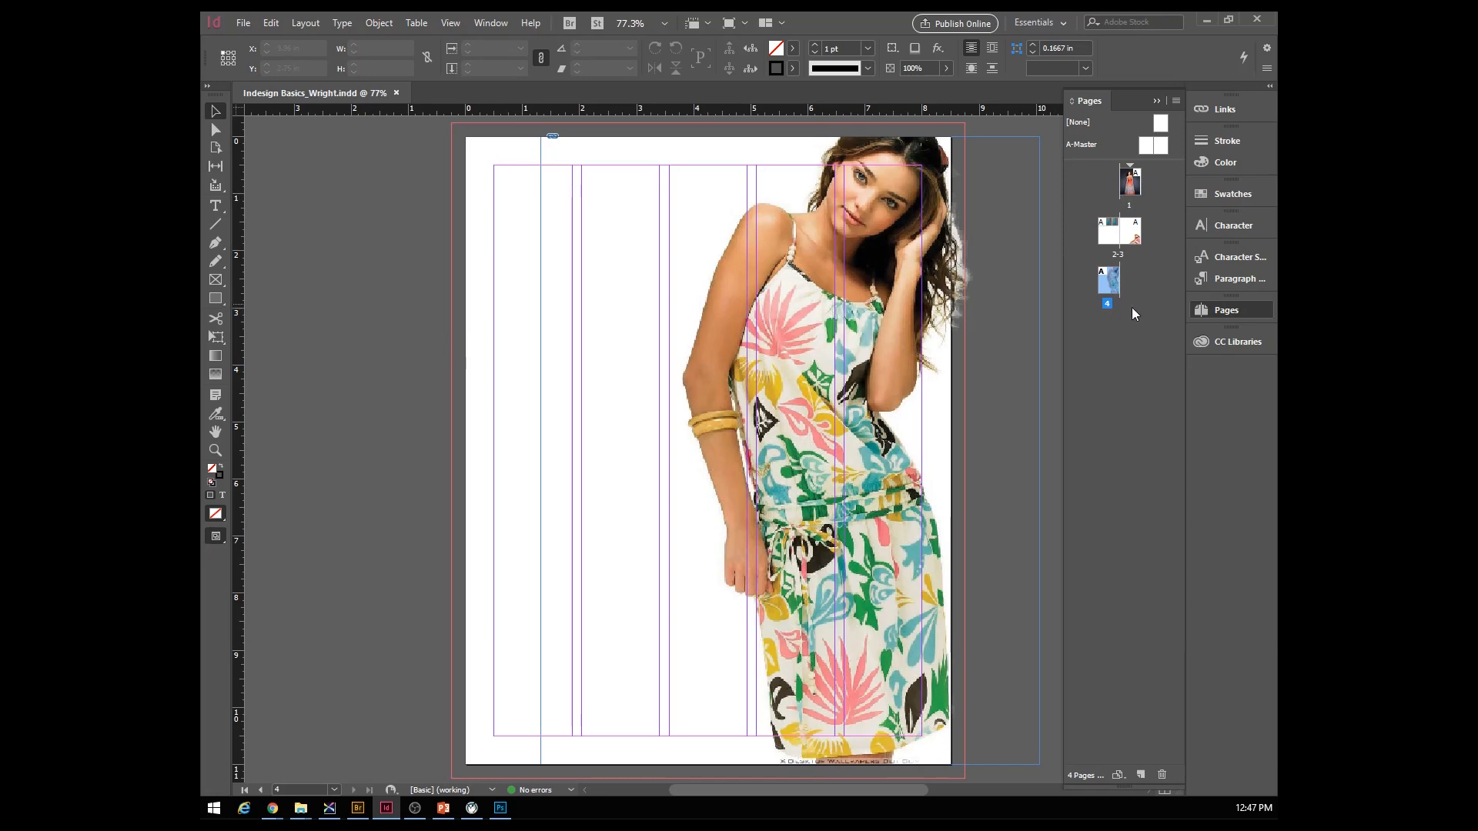
- Review the layout of pages 1 to 4 in turn, and return to the cover on page 1
{"action": "double_click", "coordinate": [1129, 183]}
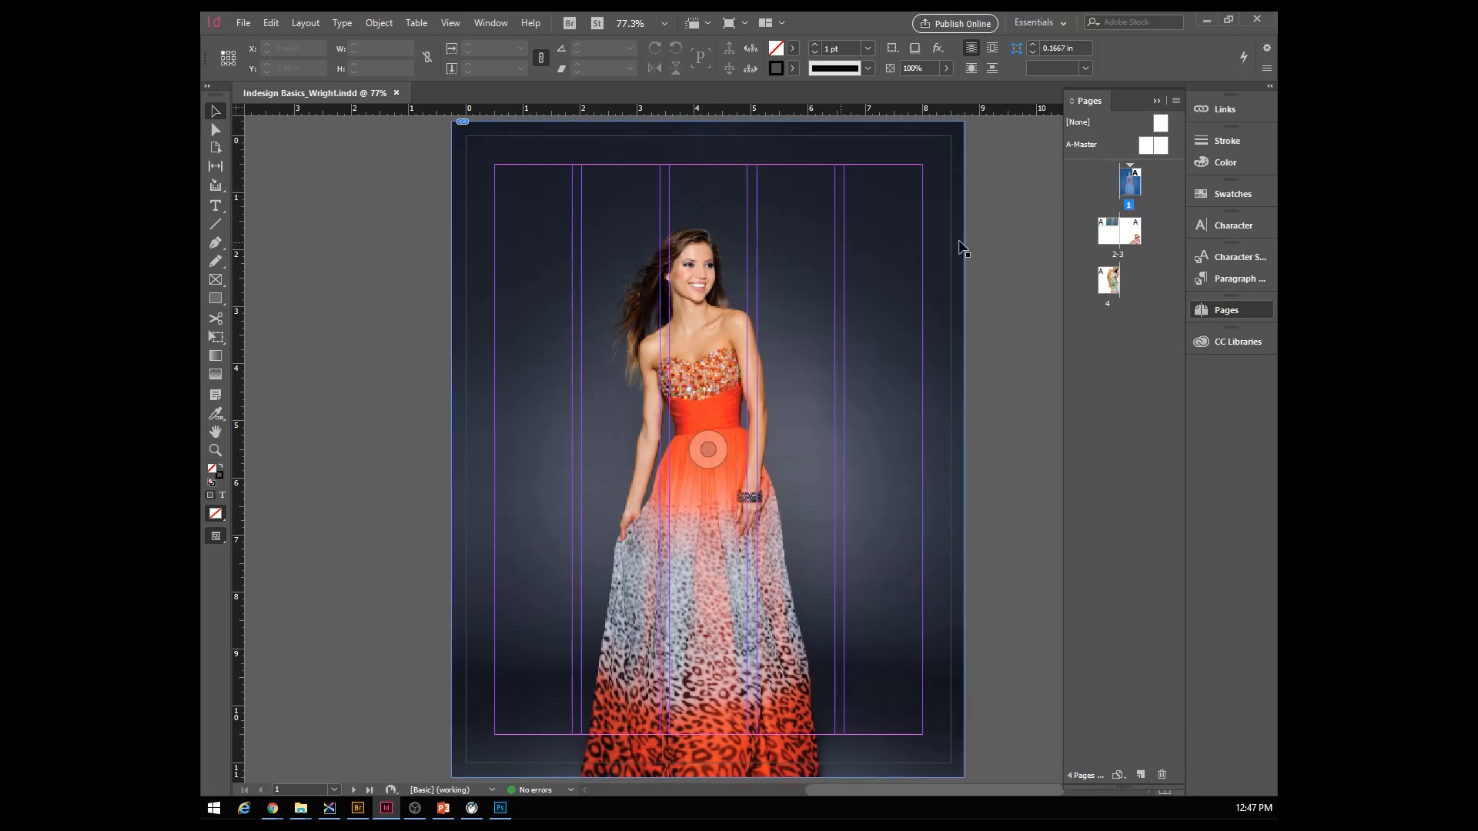
{"action": "double_click", "coordinate": [1110, 232]}
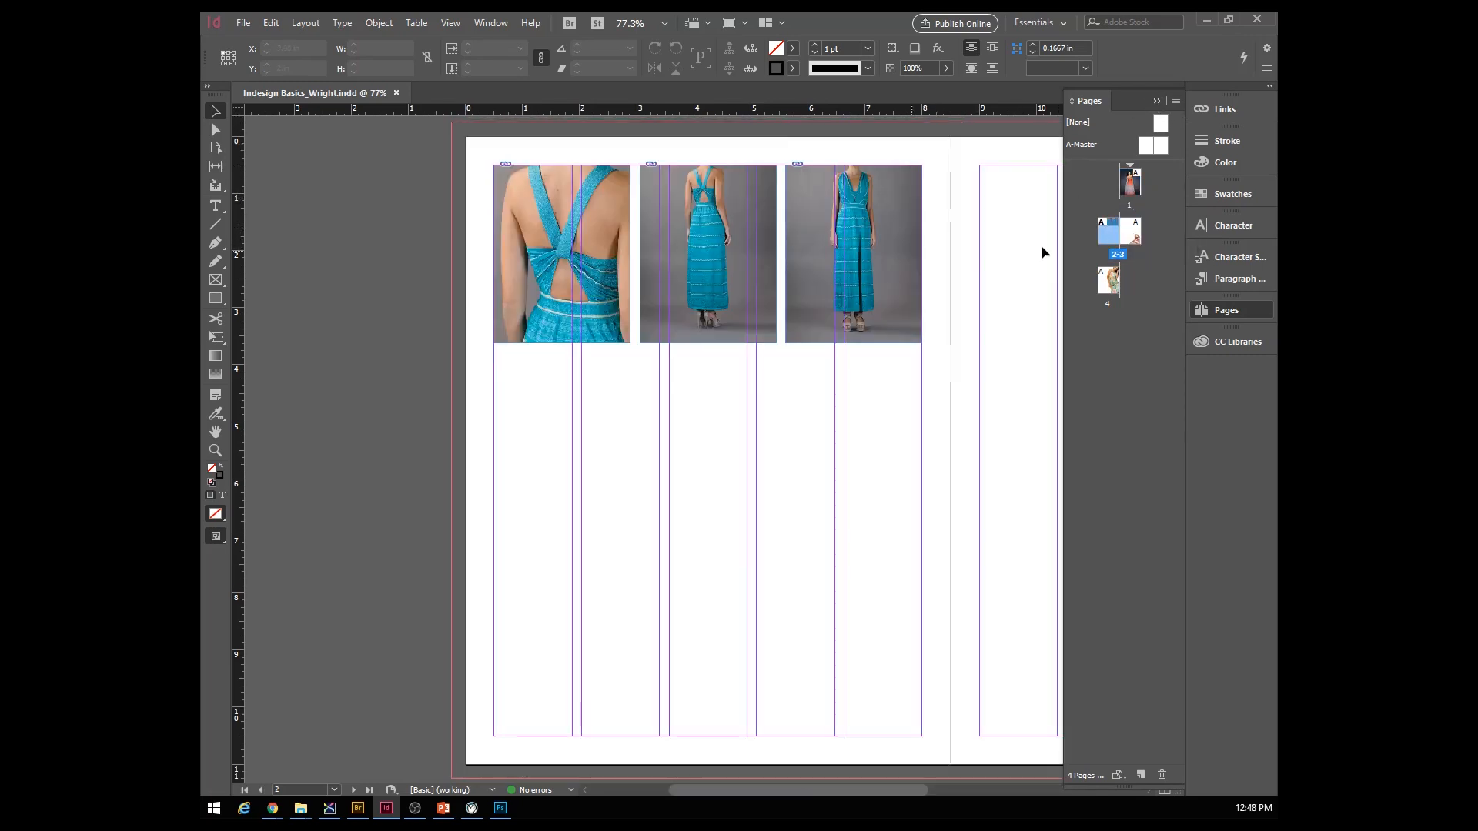
{"action": "double_click", "coordinate": [1133, 238]}
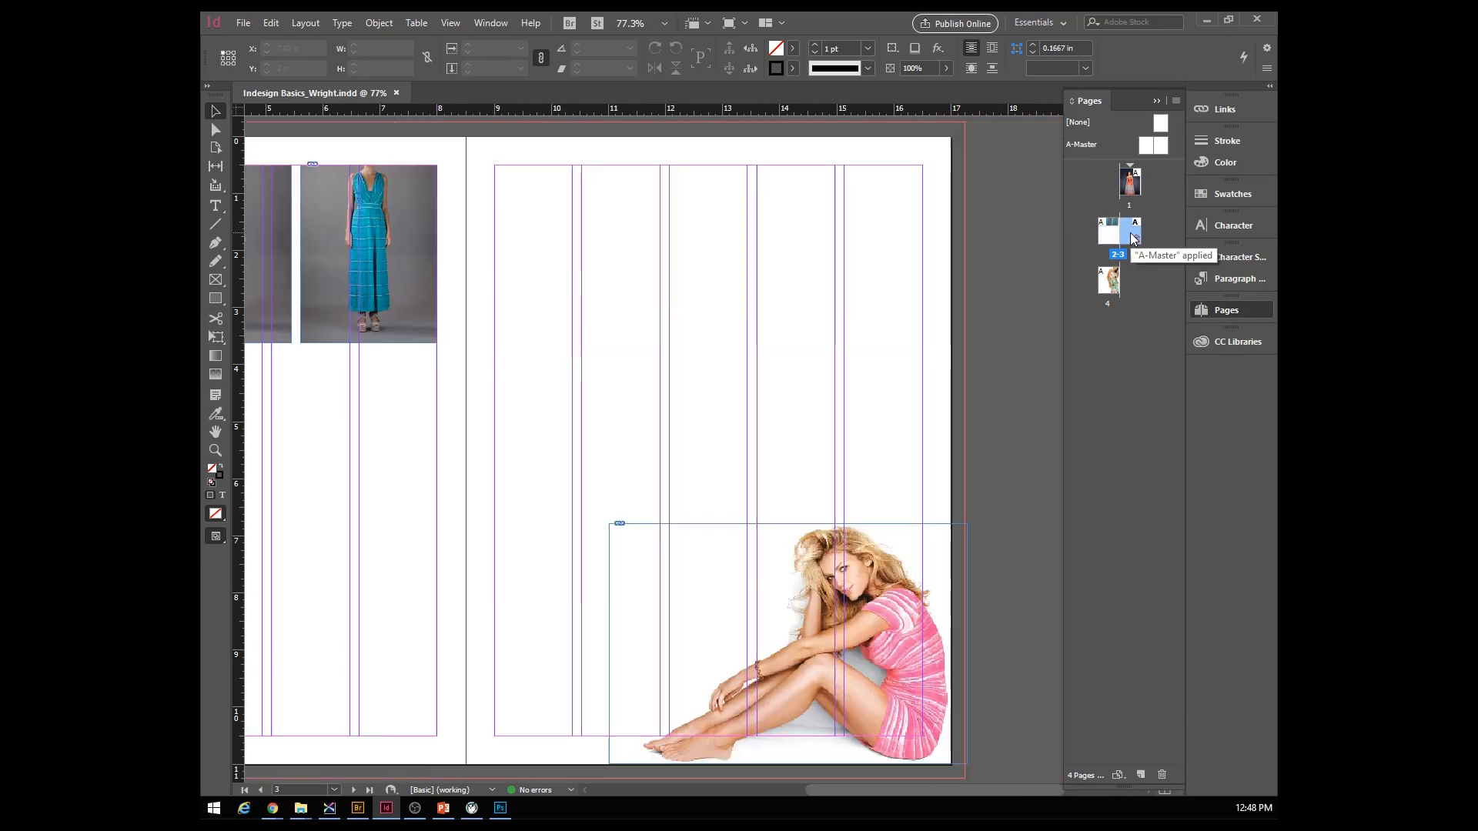
{"action": "double_click", "coordinate": [1108, 282]}
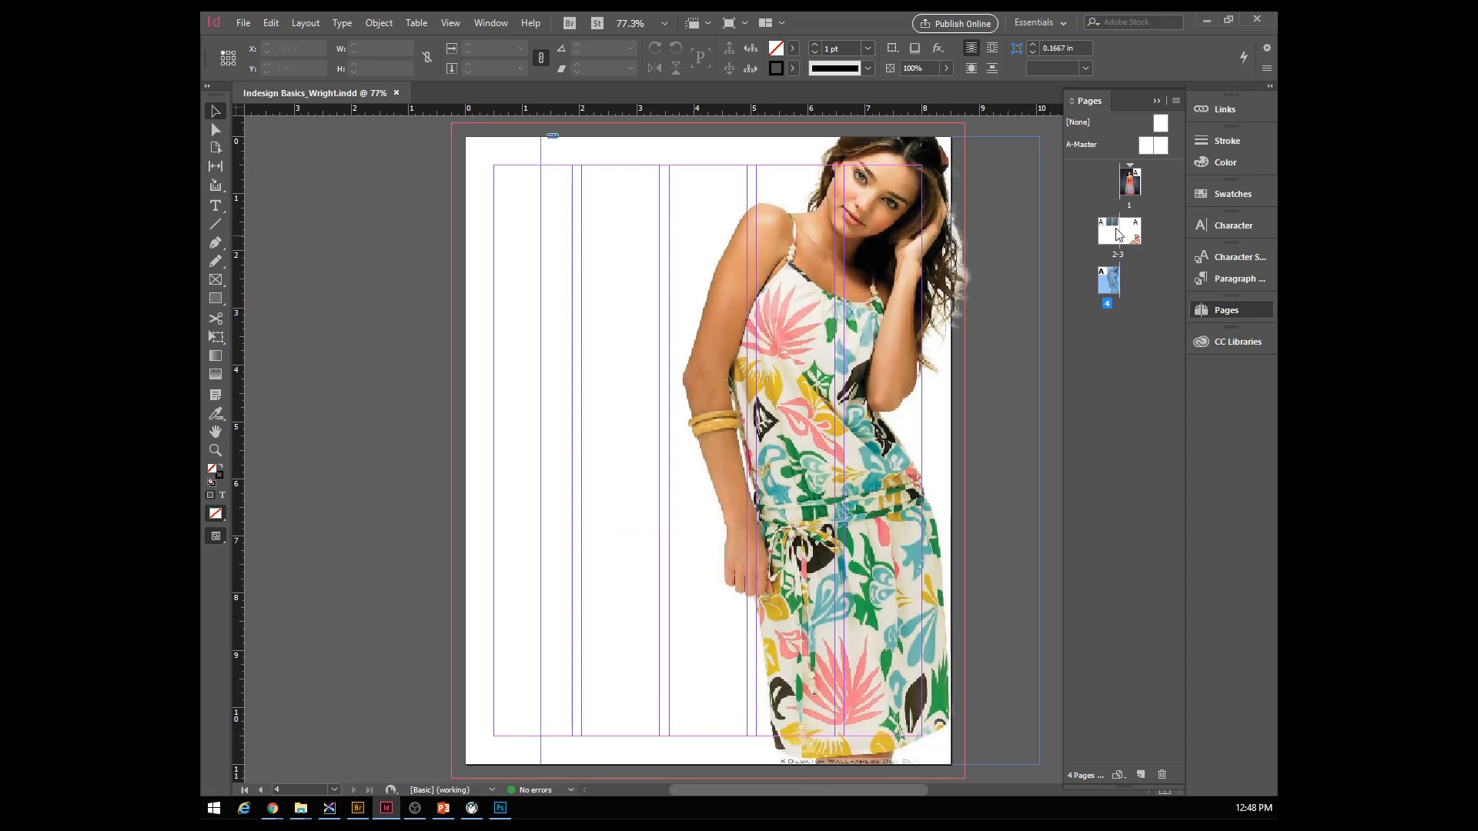
{"action": "double_click", "coordinate": [1129, 183]}
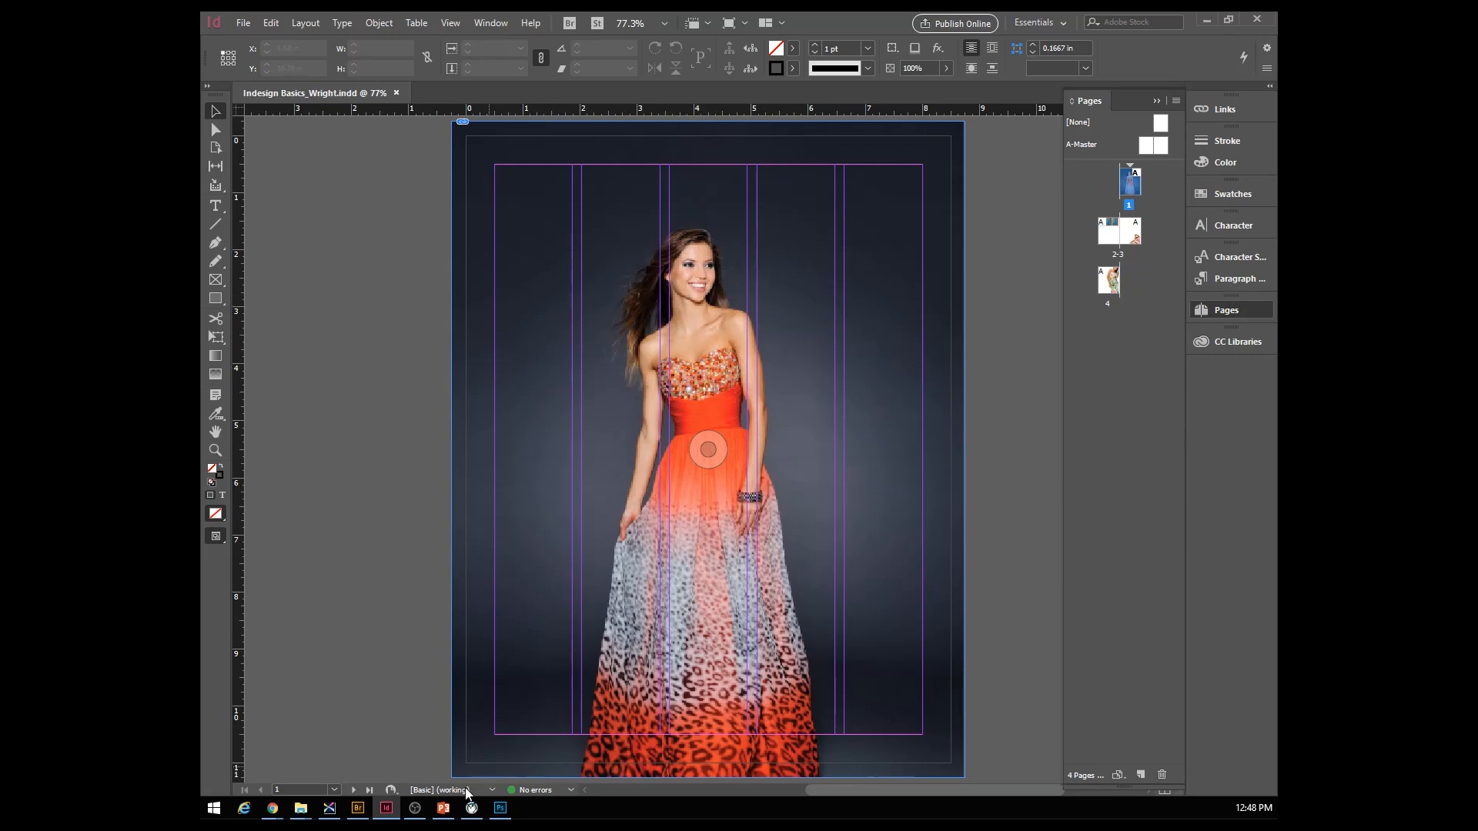
- Switch to Bridge and send "cover photo no background.psd" to InDesign for placing
{"action": "left_click", "coordinate": [357, 809]}
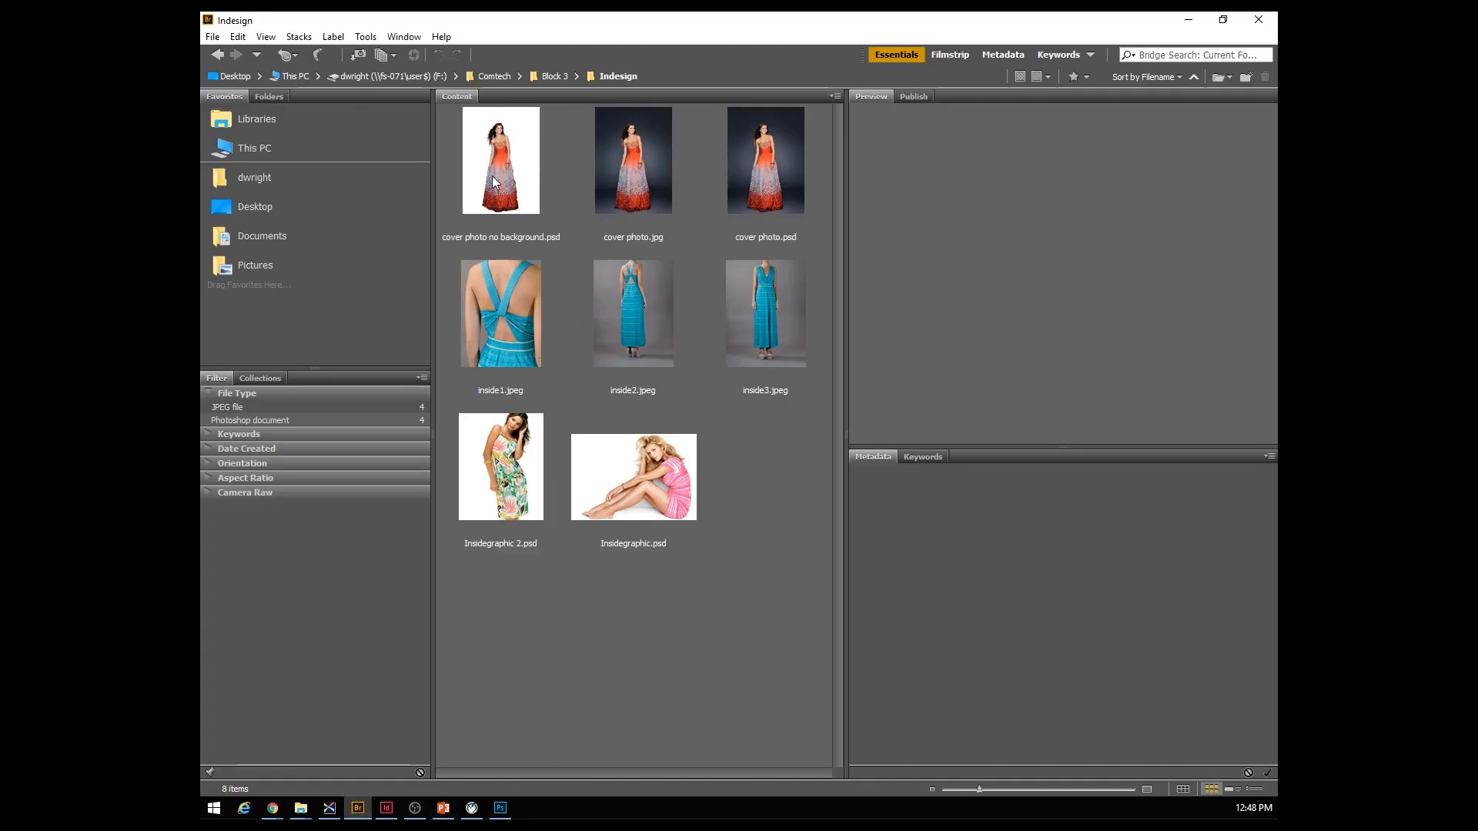
{"action": "left_click", "coordinate": [489, 154]}
{"action": "right_click", "coordinate": [491, 154]}
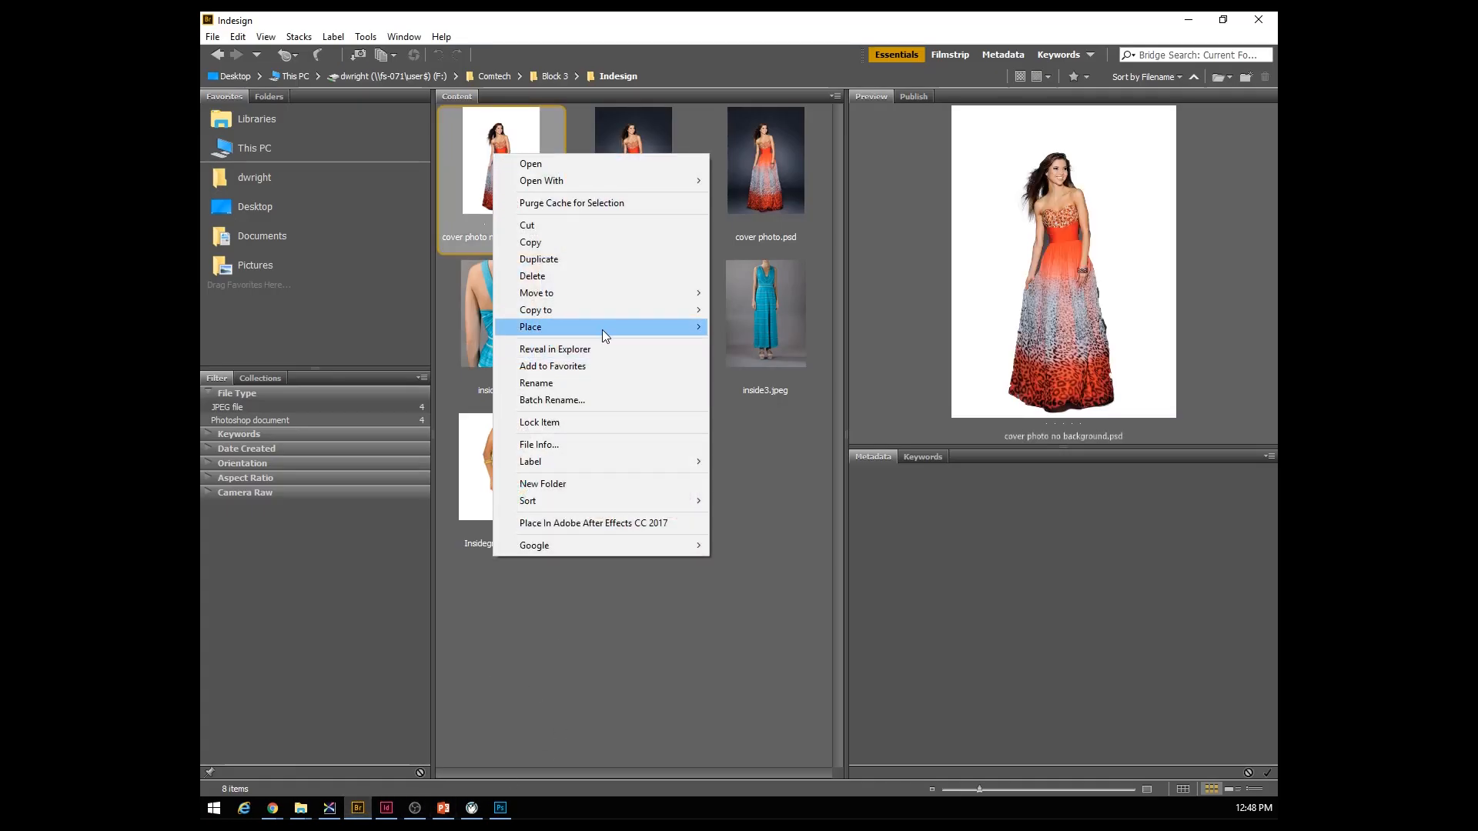
{"action": "mouse_move", "coordinate": [602, 328]}
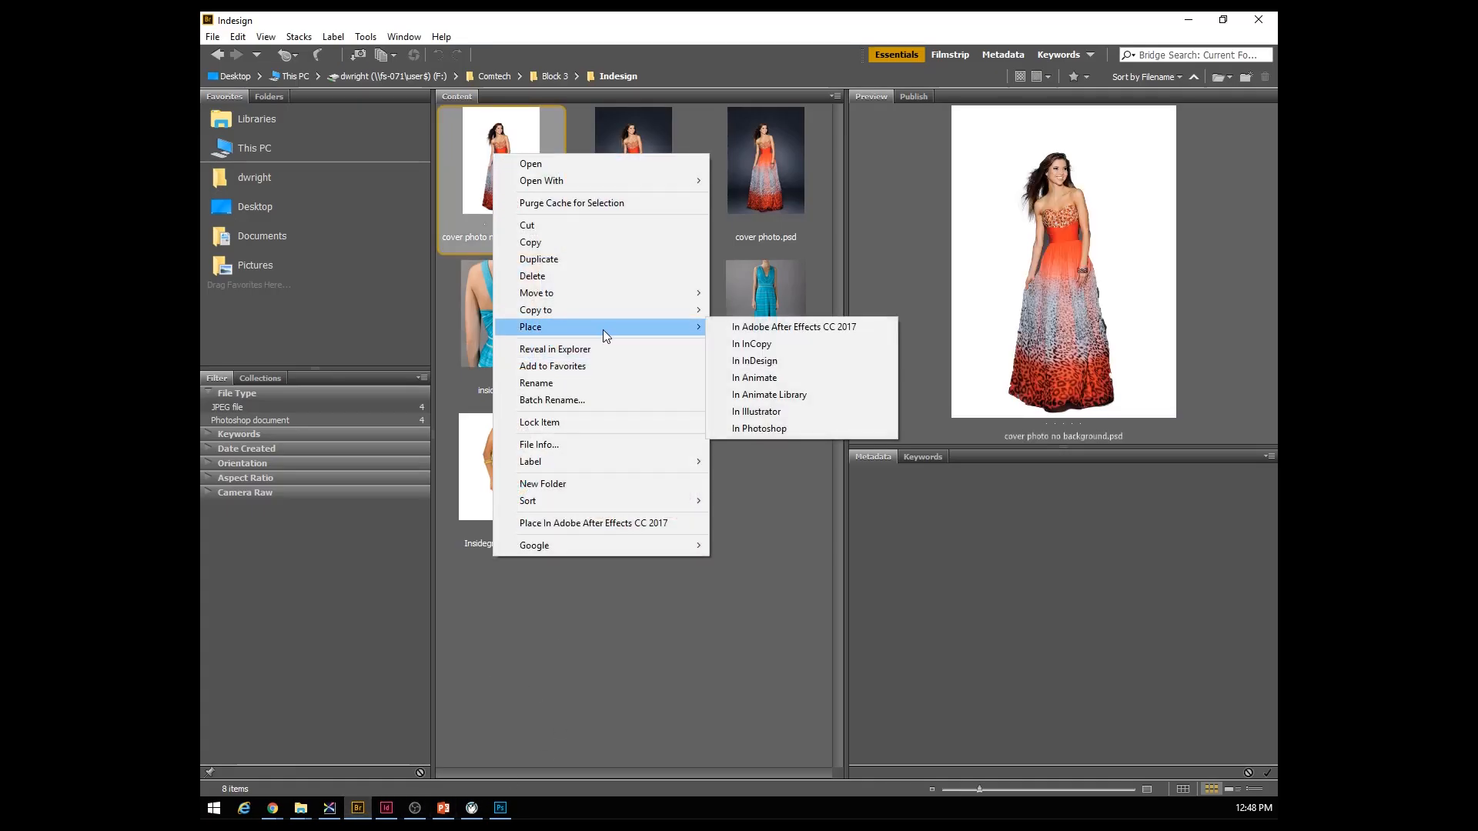
{"action": "left_click", "coordinate": [764, 362]}
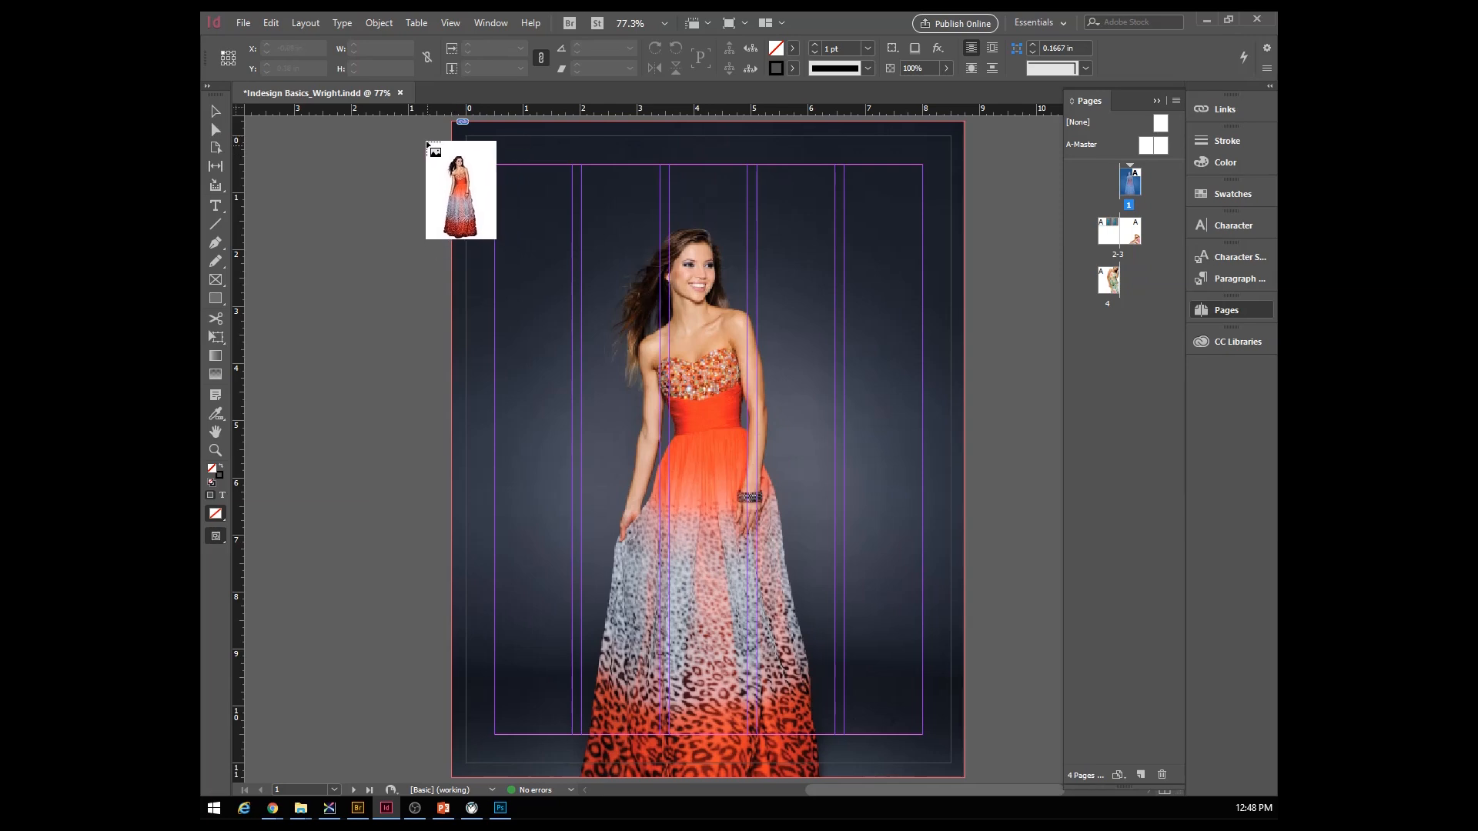
- Try placing the cut-out photo at its full 18 × 25 in size on page 1, and undo the placement
{"action": "left_click", "coordinate": [428, 140]}
{"action": "left_click_drag", "start_coordinate": [888, 590], "coordinate": [787, 544]}
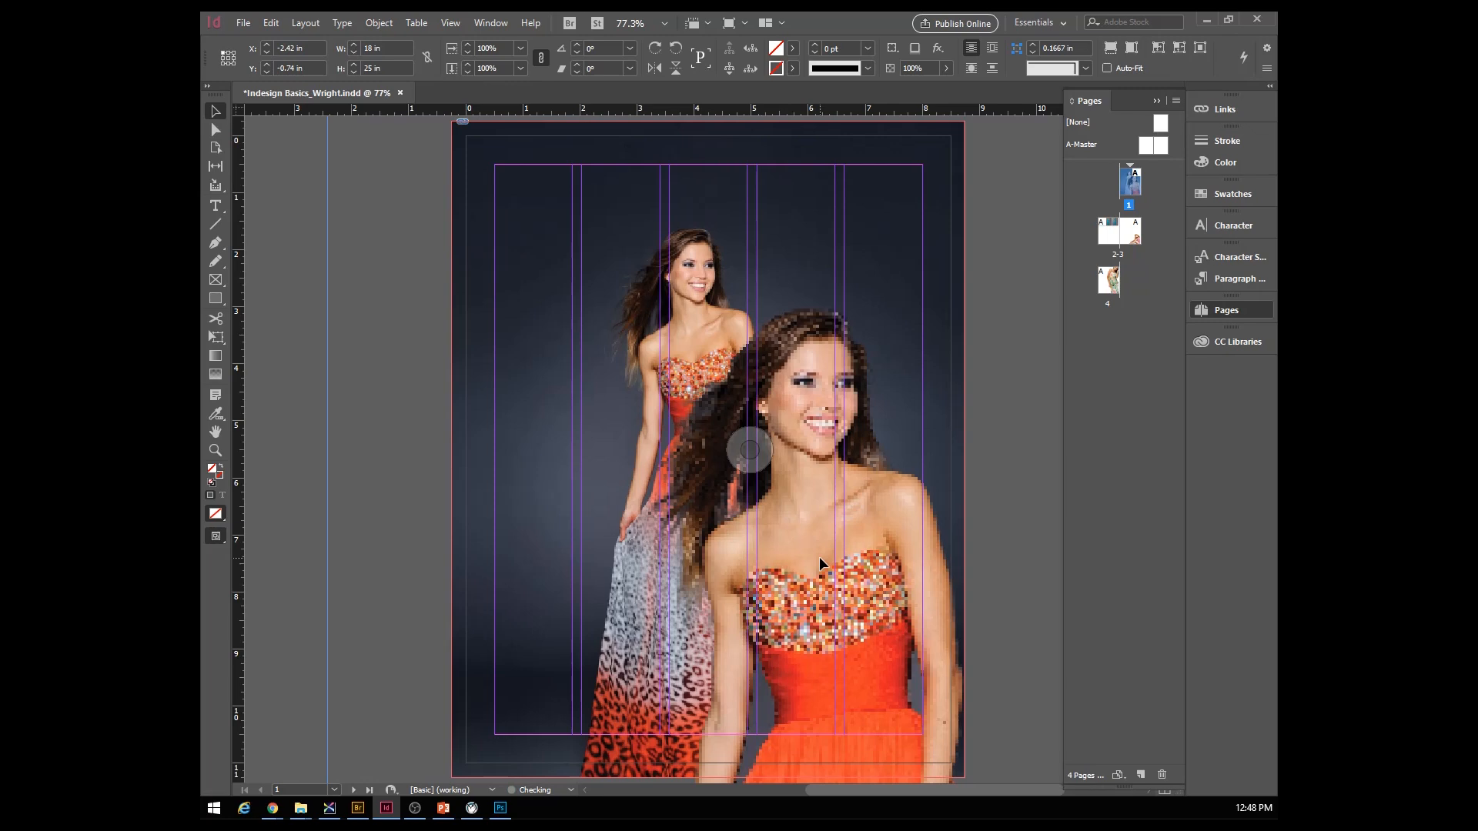
{"action": "key", "text": "ctrl+z"}
{"action": "key", "text": "ctrl+z"}
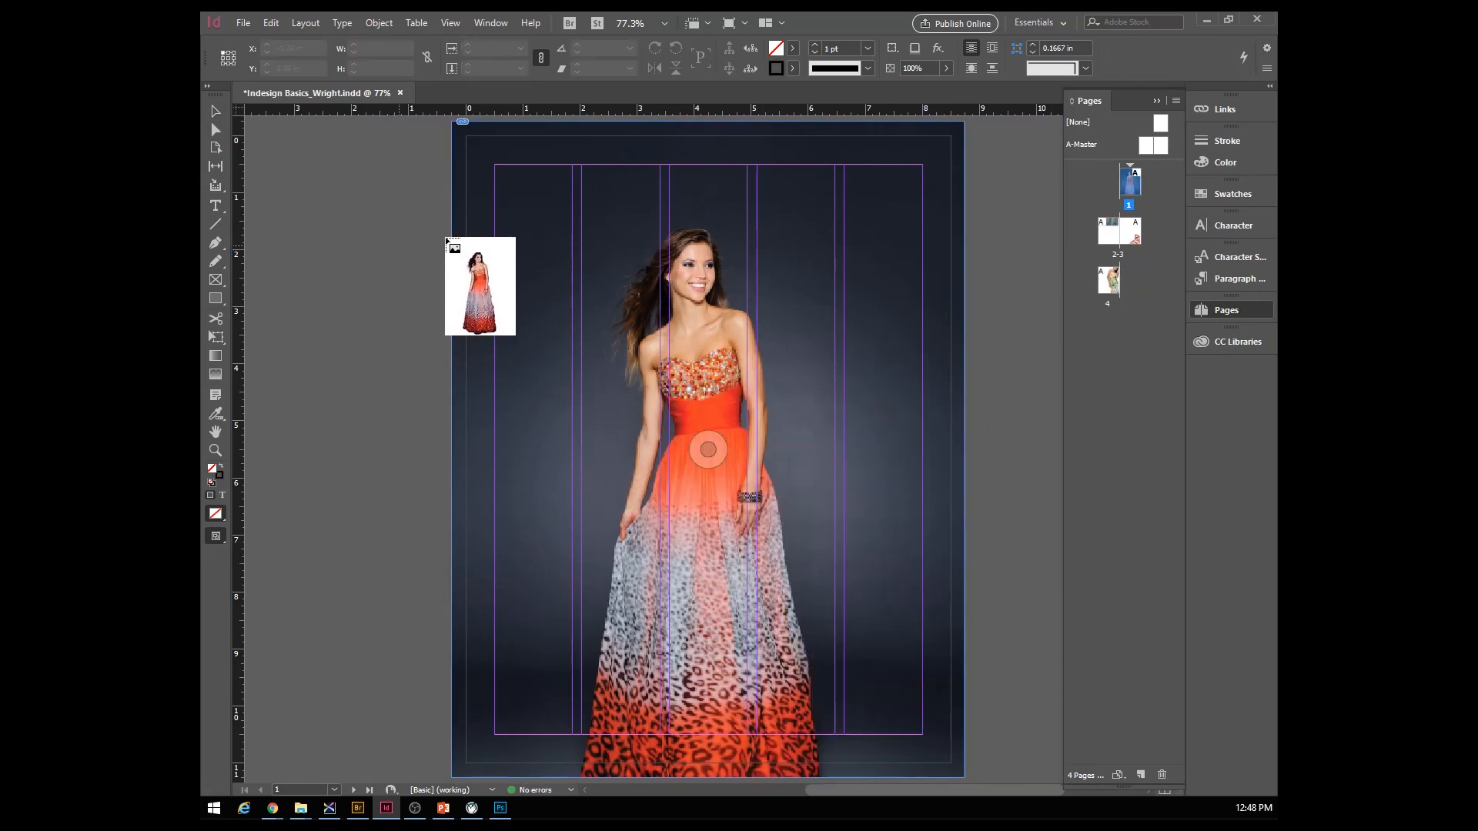
- Place the cut-out photo on page 1 at about 8.28 × 11.5 in and move its frame so the figure stands right of the original model
{"action": "left_click_drag", "start_coordinate": [456, 123], "coordinate": [926, 586]}
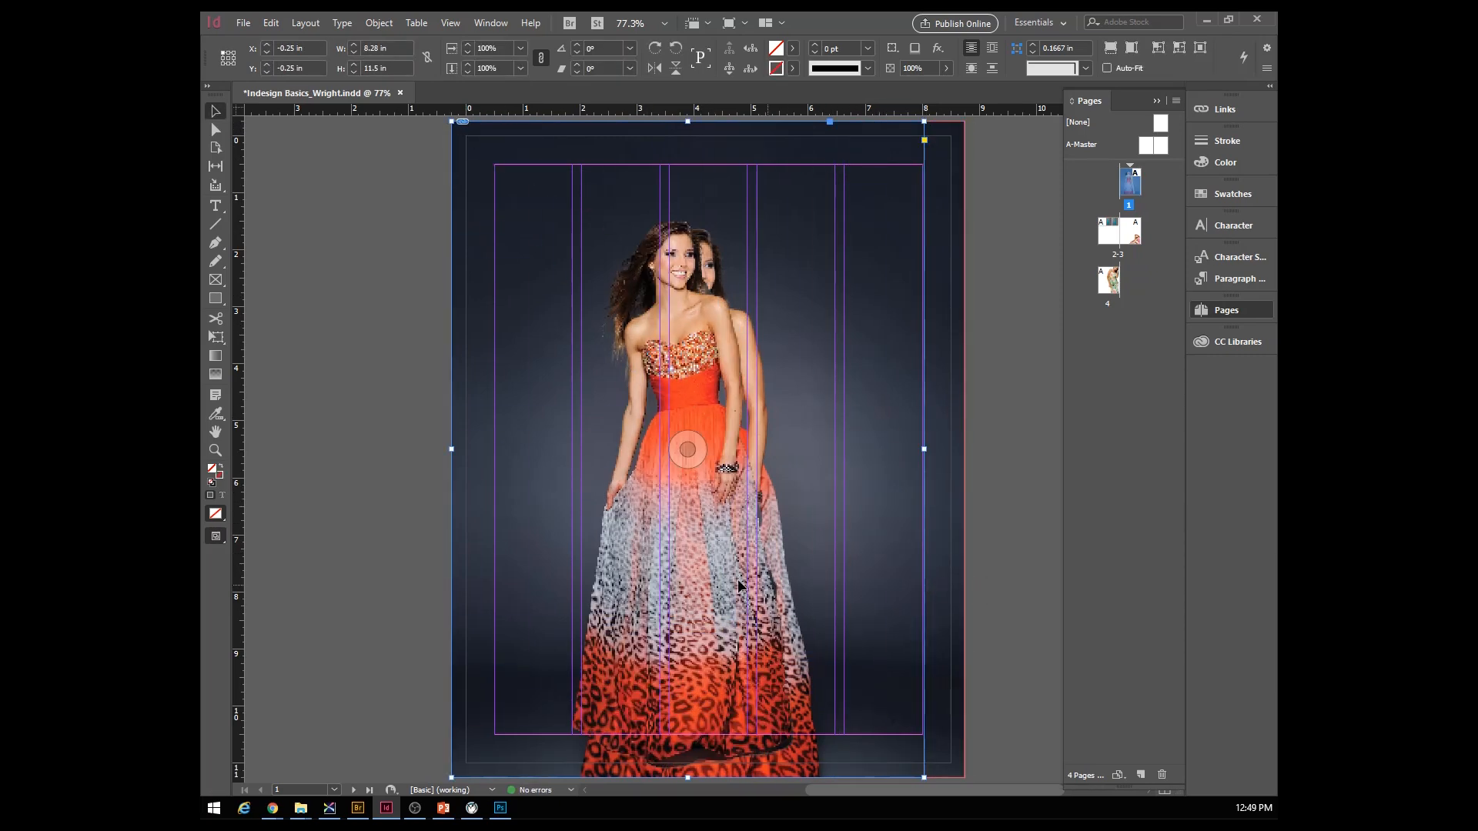
{"action": "left_click_drag", "start_coordinate": [704, 543], "coordinate": [715, 558]}
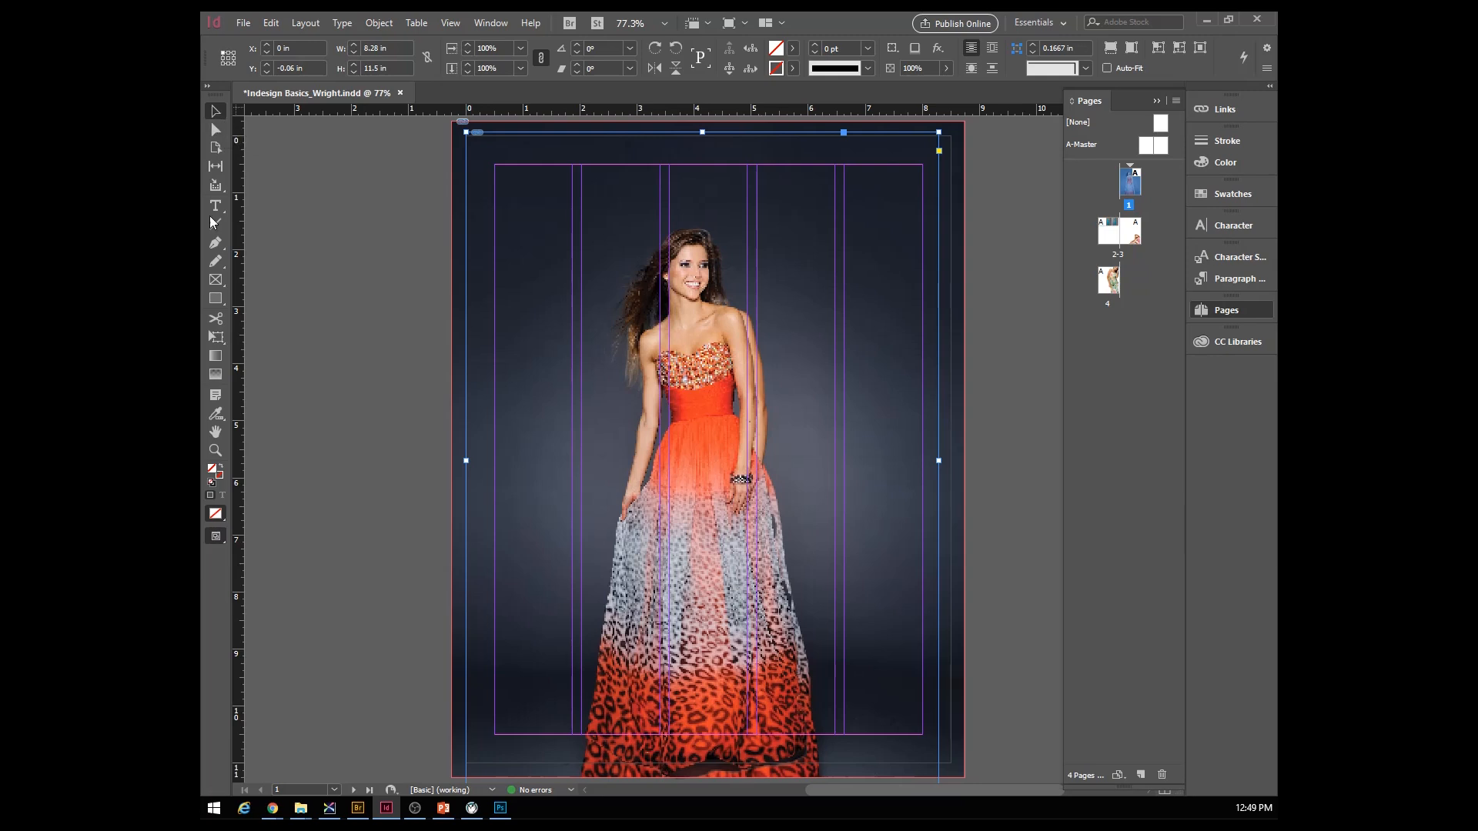
{"action": "left_click_drag", "start_coordinate": [606, 404], "coordinate": [839, 520]}
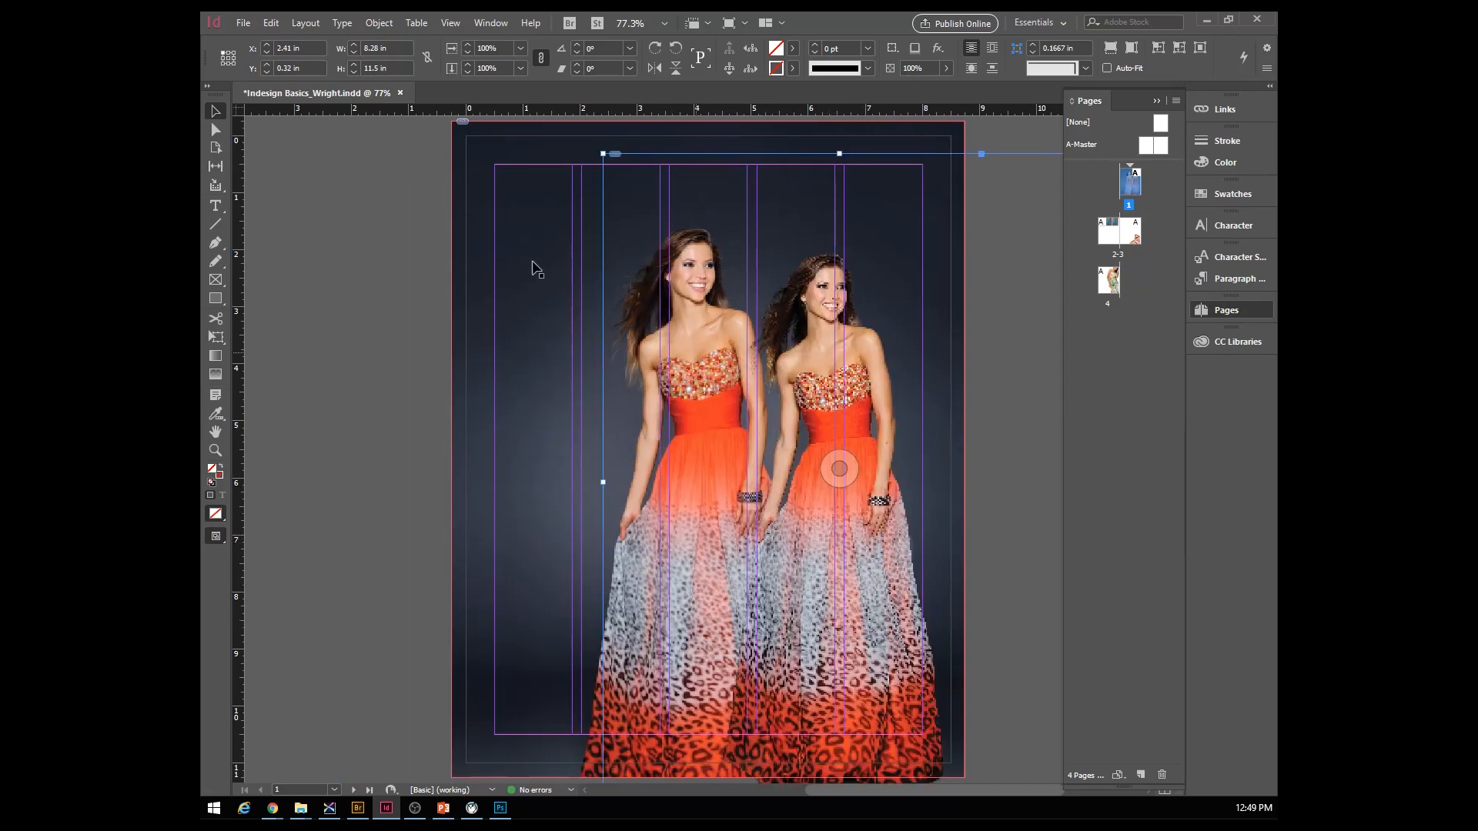
- Examine the bounds of the image content inside the cut-out photo's frame using the Direct Selection tool
{"action": "left_click", "coordinate": [215, 129]}
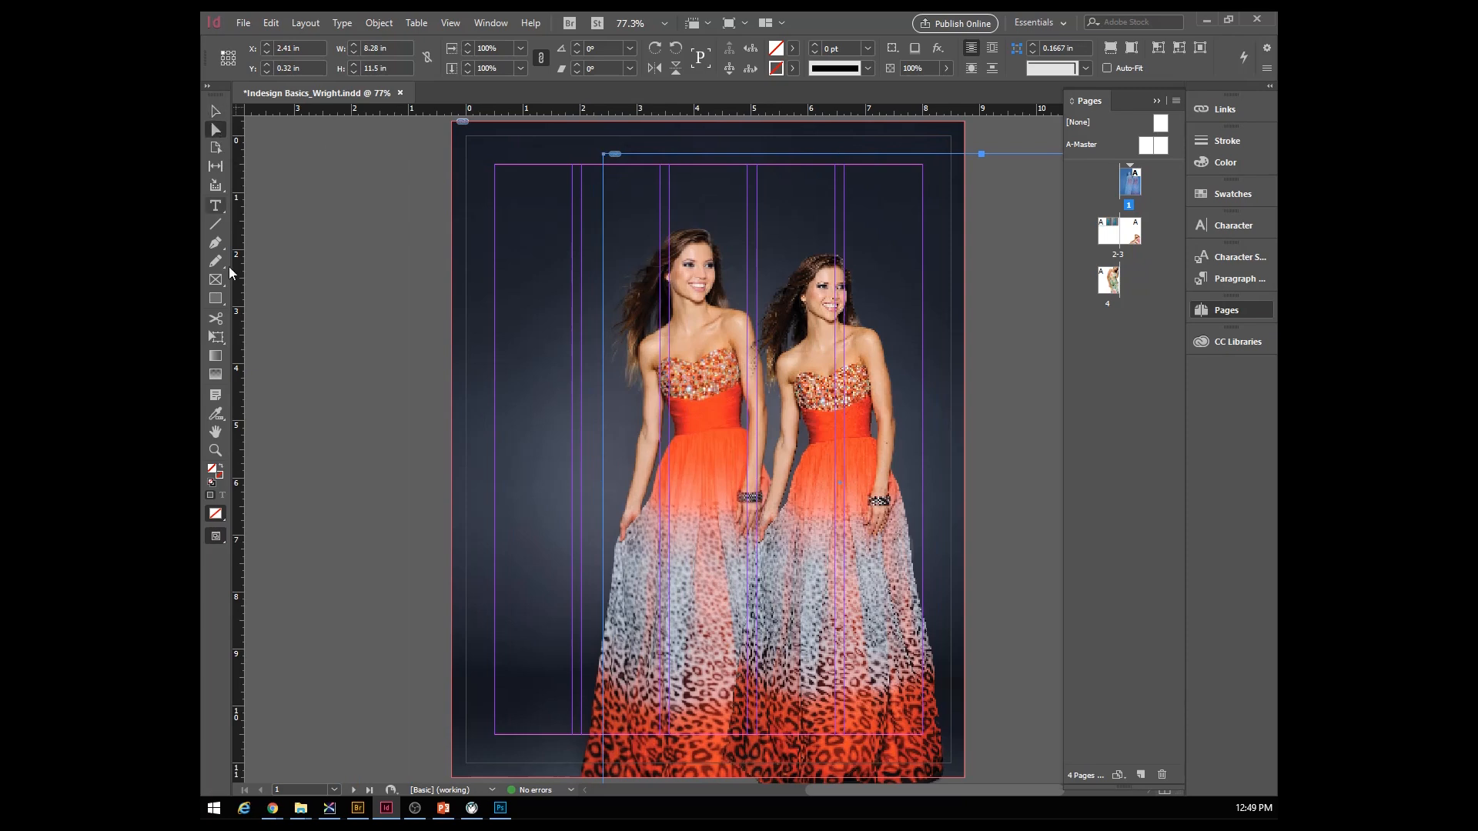
{"action": "left_click", "coordinate": [826, 336]}
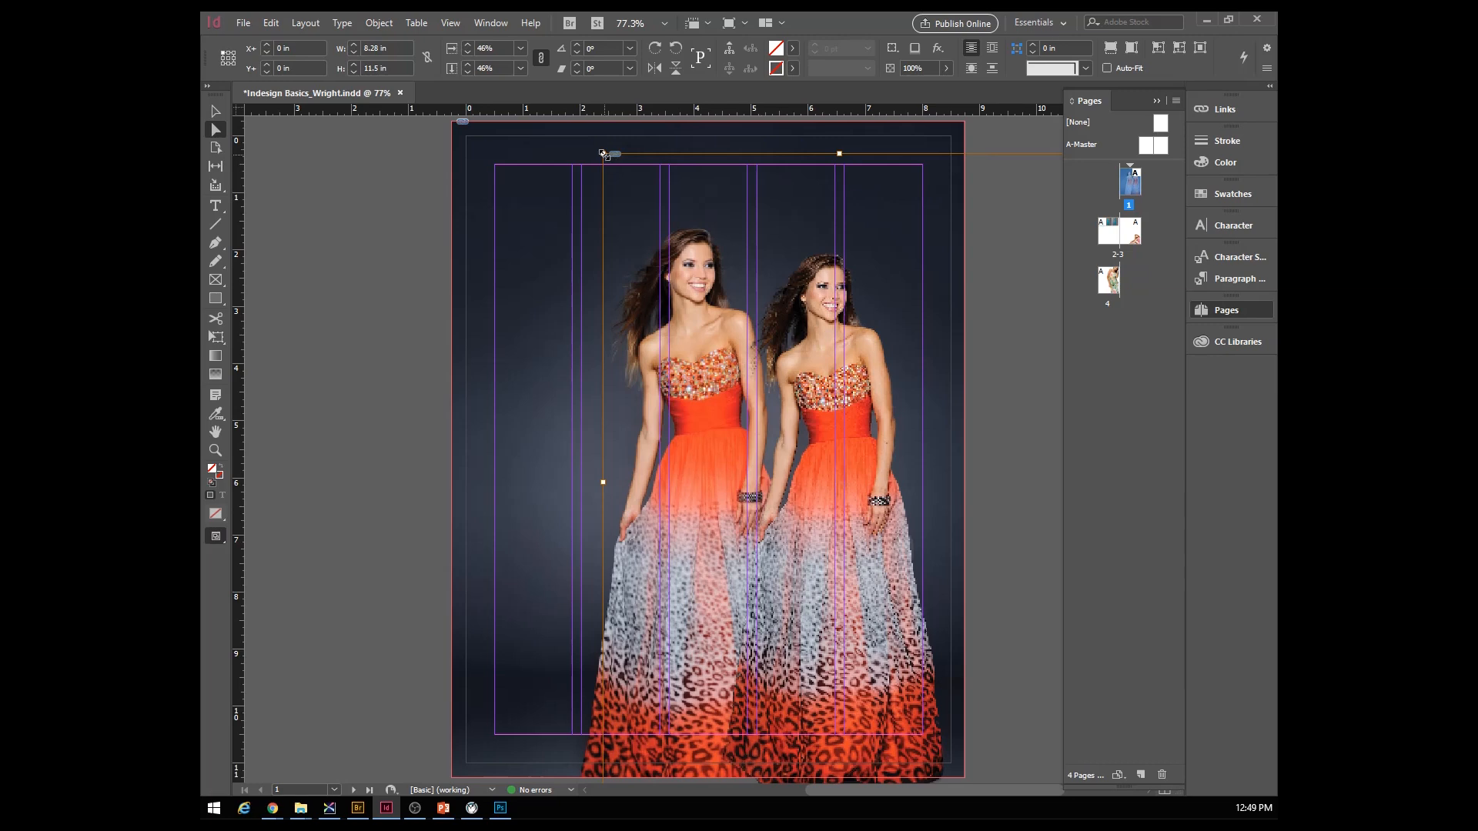
{"action": "left_click", "coordinate": [216, 113]}
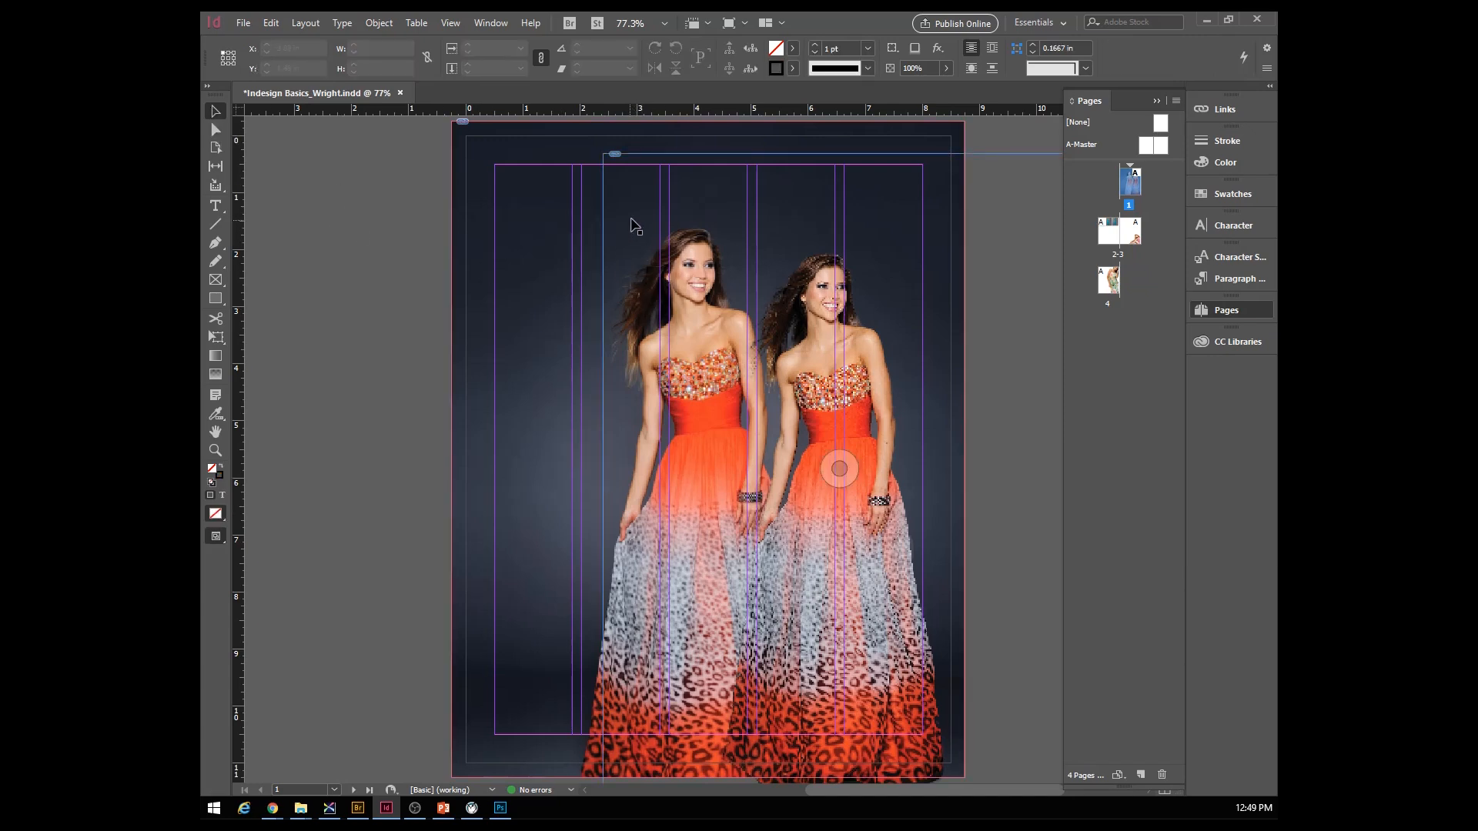
- Crop the cut-out photo's frame from above to about 8.5 × 5.975 in and position it to the right over the original model
{"action": "left_click_drag", "start_coordinate": [664, 215], "coordinate": [528, 247]}
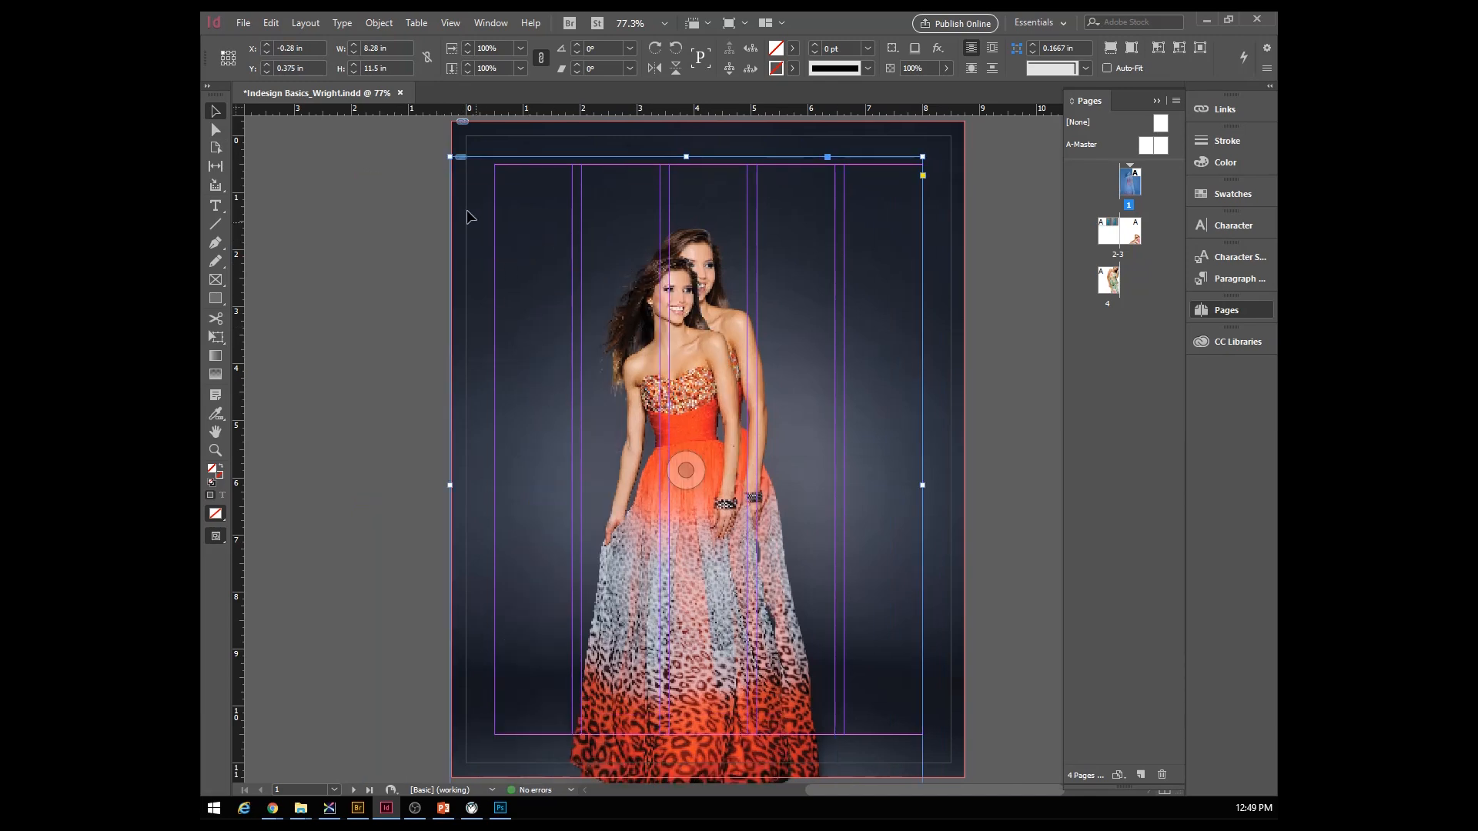
{"action": "left_click_drag", "start_coordinate": [454, 160], "coordinate": [436, 472]}
{"action": "left_click_drag", "start_coordinate": [681, 574], "coordinate": [839, 482]}
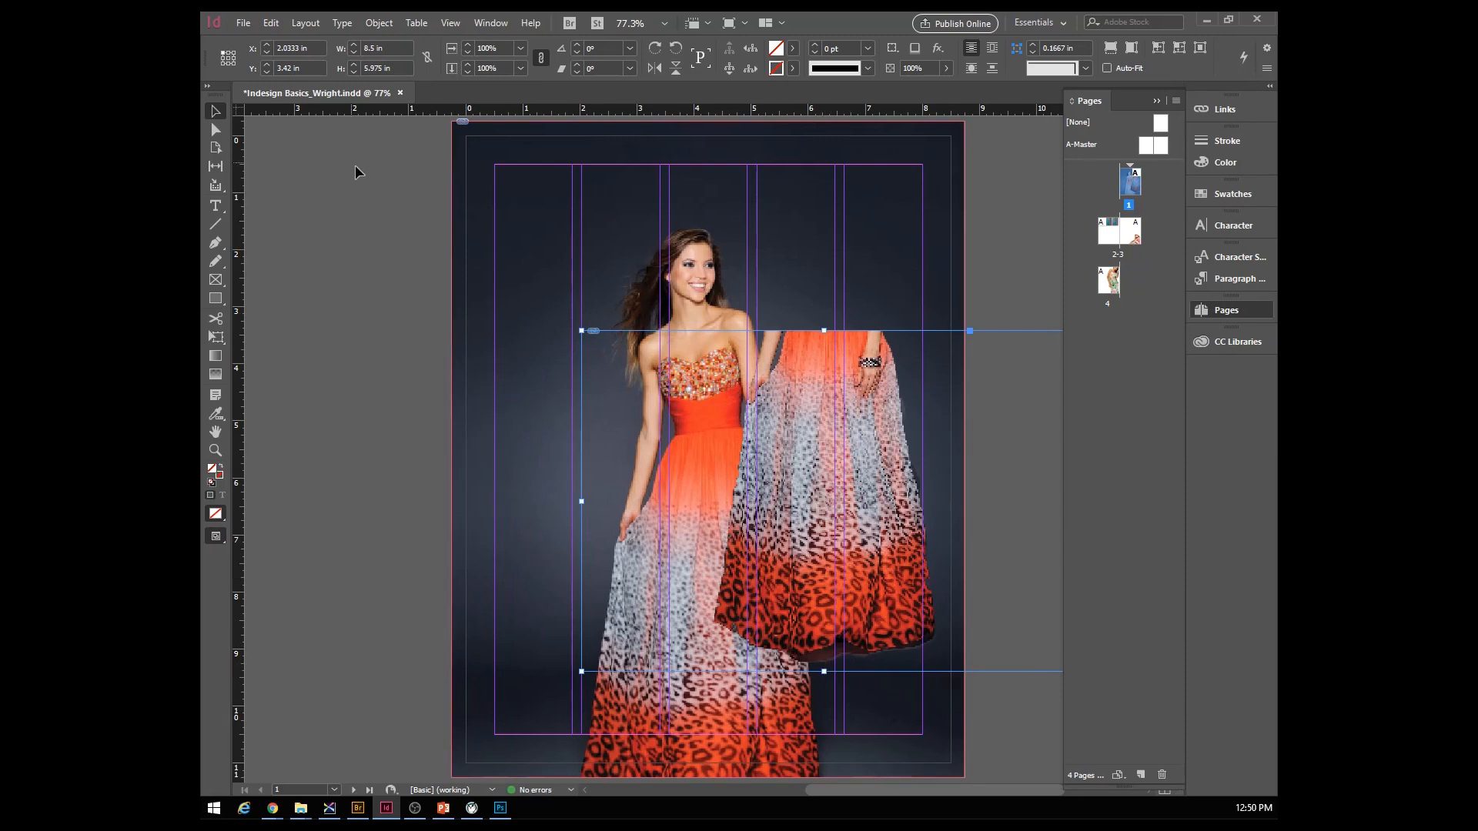
- Shift the image content down inside the cropped frame so the model's head and upper body show beside the original
{"action": "left_click", "coordinate": [215, 130]}
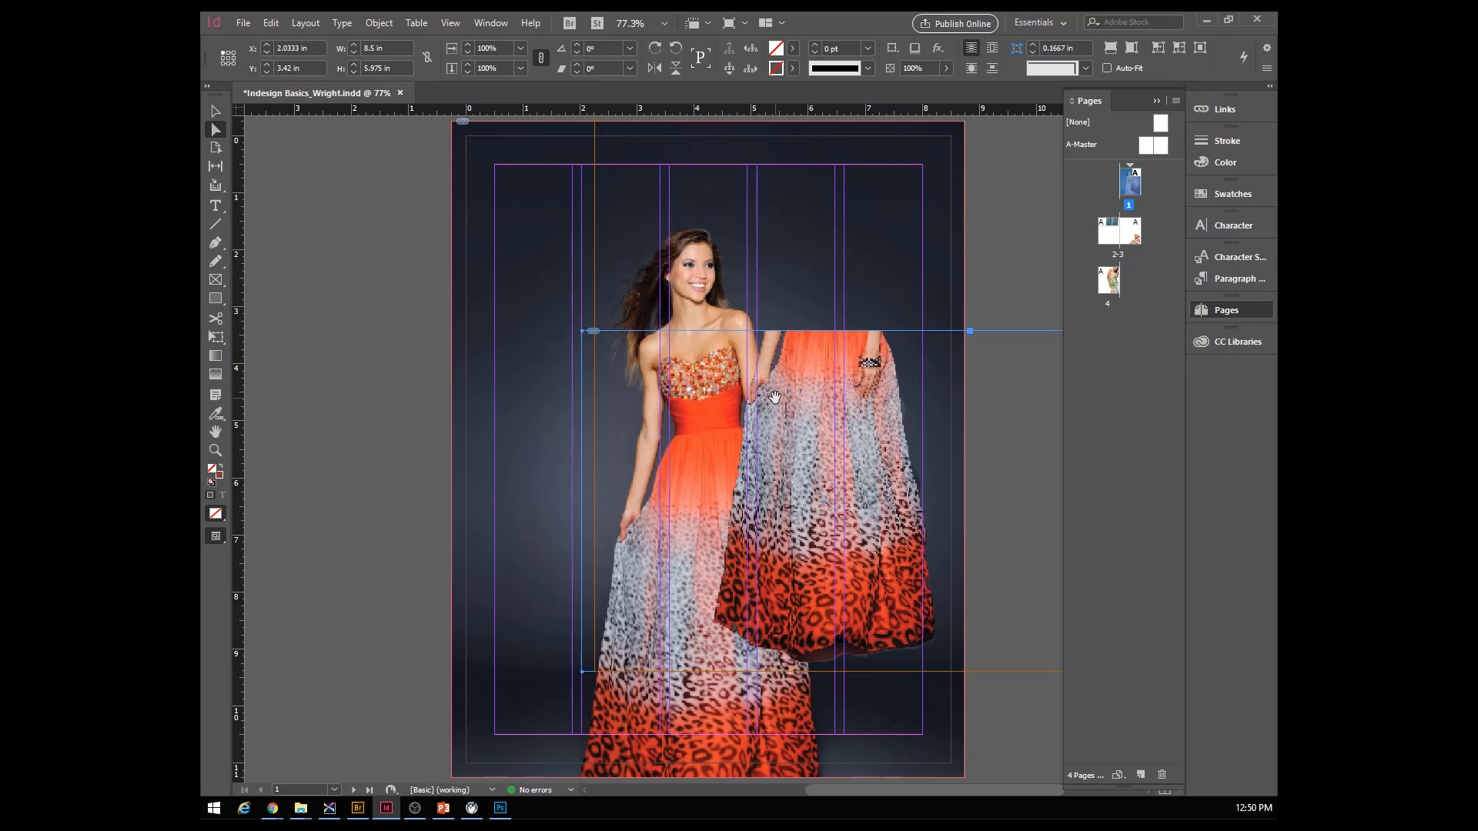
{"action": "left_click", "coordinate": [774, 398]}
{"action": "left_click_drag", "start_coordinate": [785, 473], "coordinate": [829, 559]}
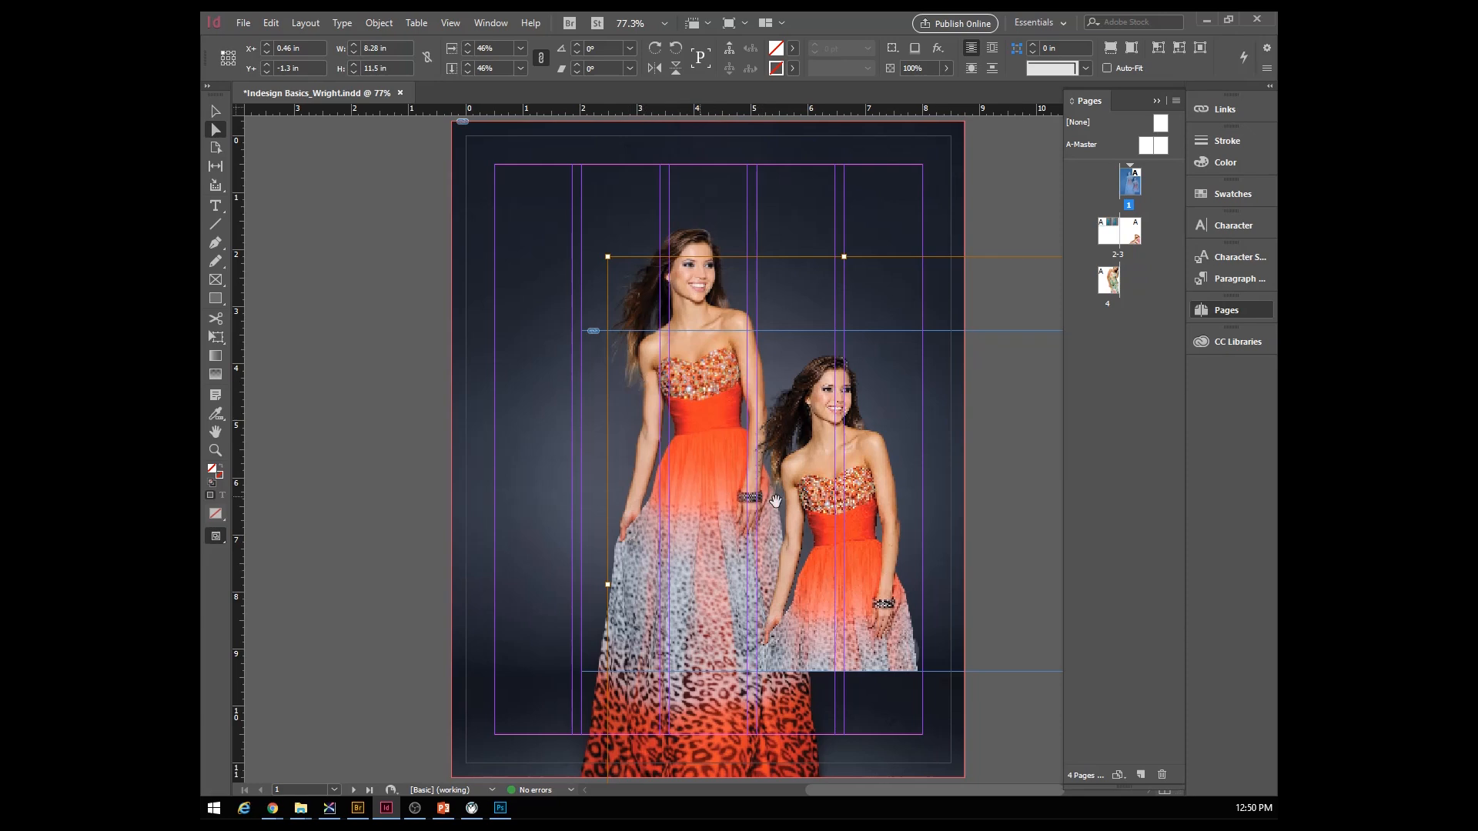
- Enlarge the cut-out photo's frame to the bleed edges of page 1, 9 × 11.5 in
{"action": "left_click", "coordinate": [583, 355]}
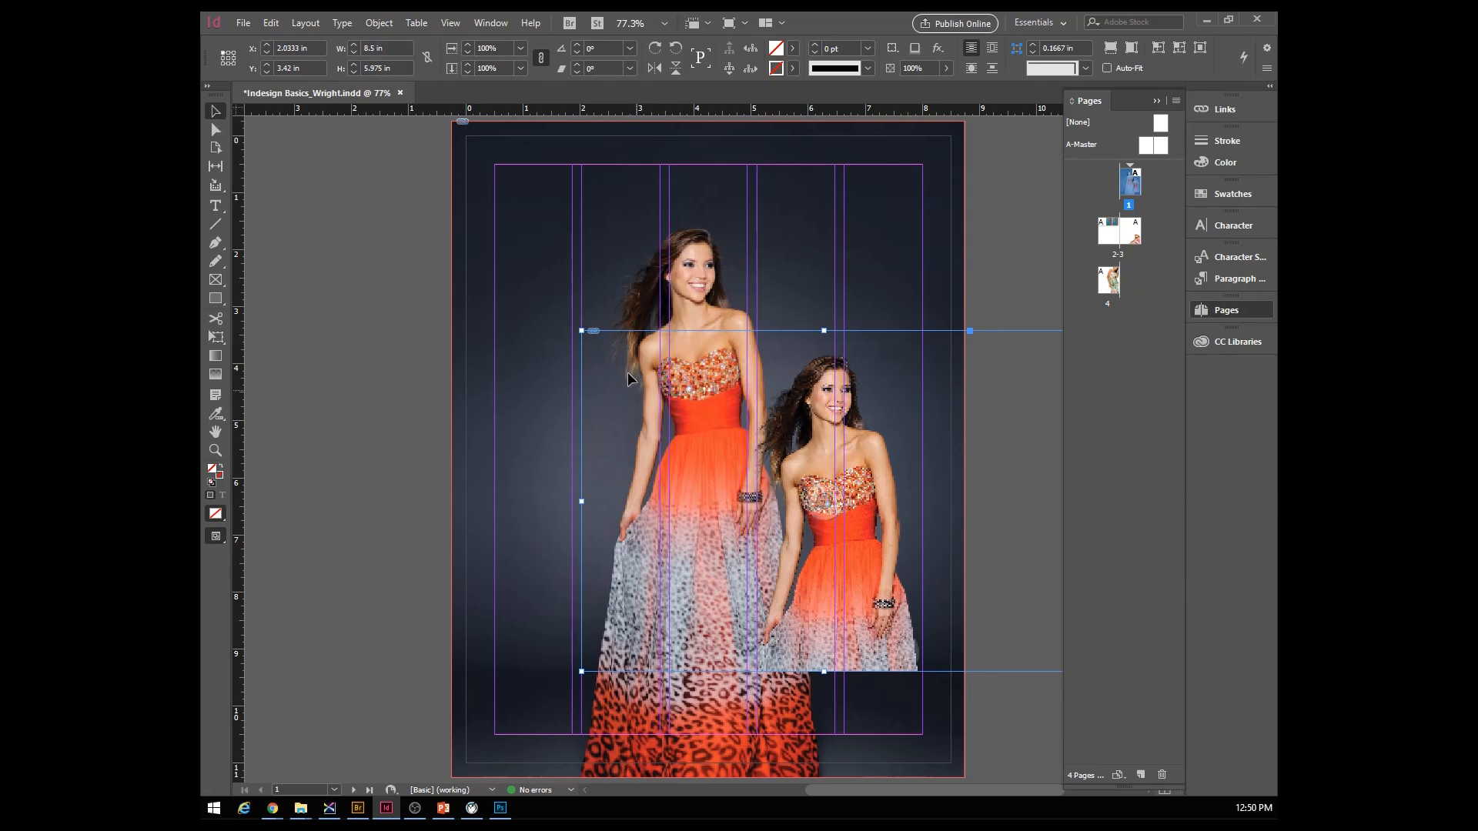
{"action": "left_click_drag", "start_coordinate": [581, 330], "coordinate": [451, 121]}
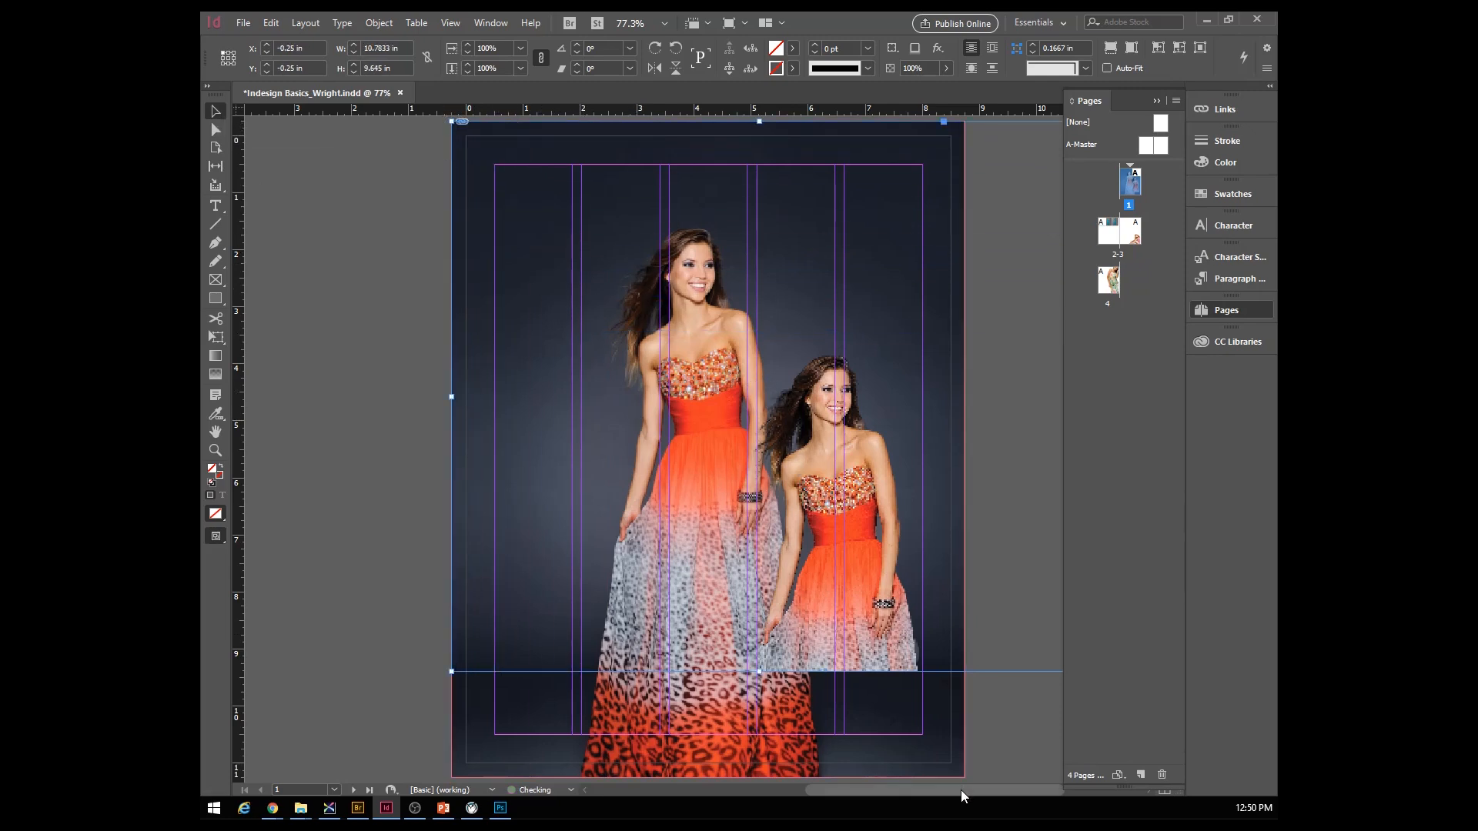
{"action": "mouse_move", "coordinate": [852, 794]}
{"action": "left_mouse_down"}
{"action": "mouse_move", "coordinate": [834, 793]}
{"action": "mouse_move", "coordinate": [882, 793]}
{"action": "left_mouse_up"}
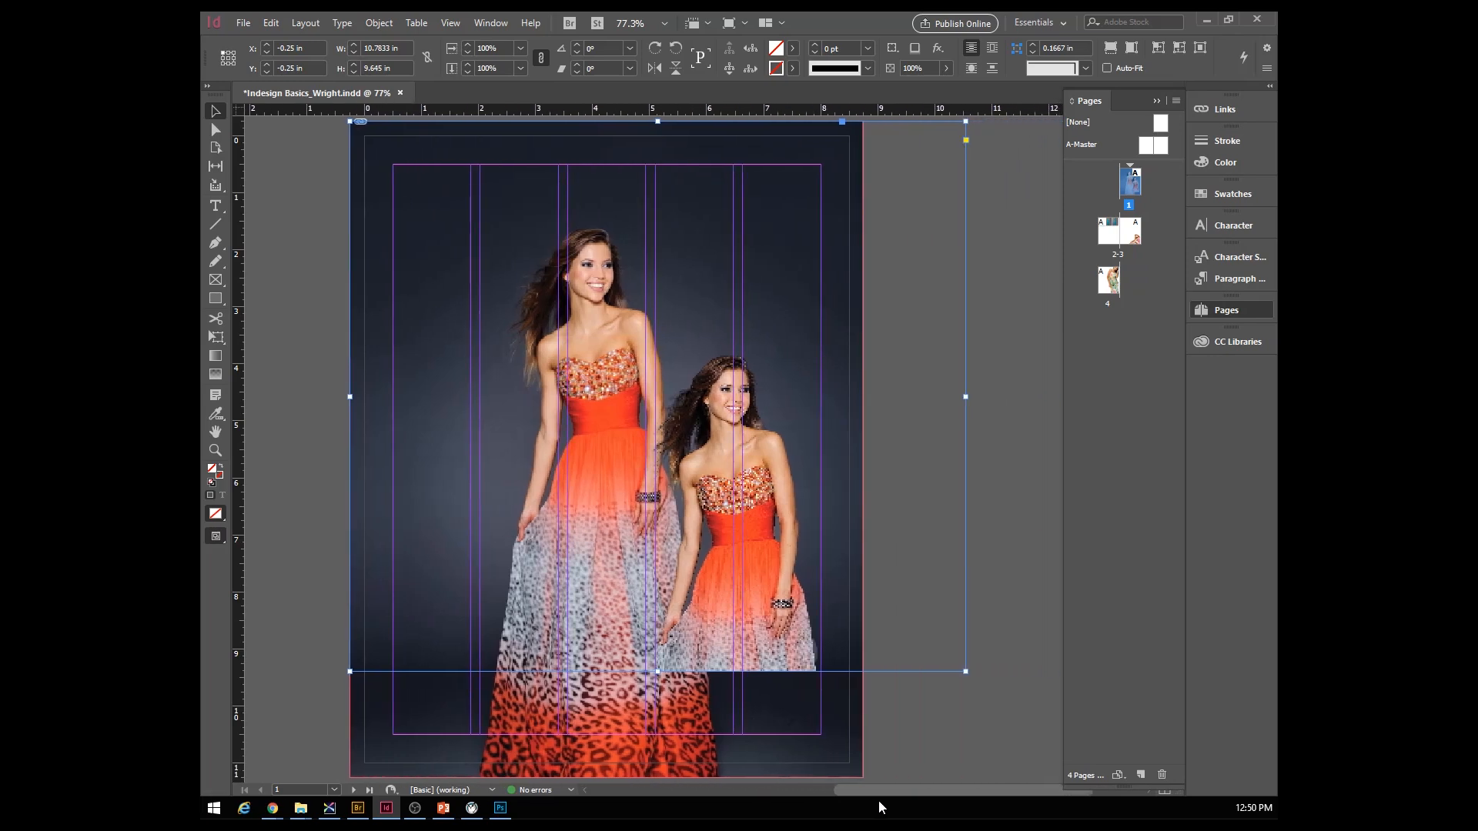
{"action": "left_click_drag", "start_coordinate": [965, 671], "coordinate": [862, 777]}
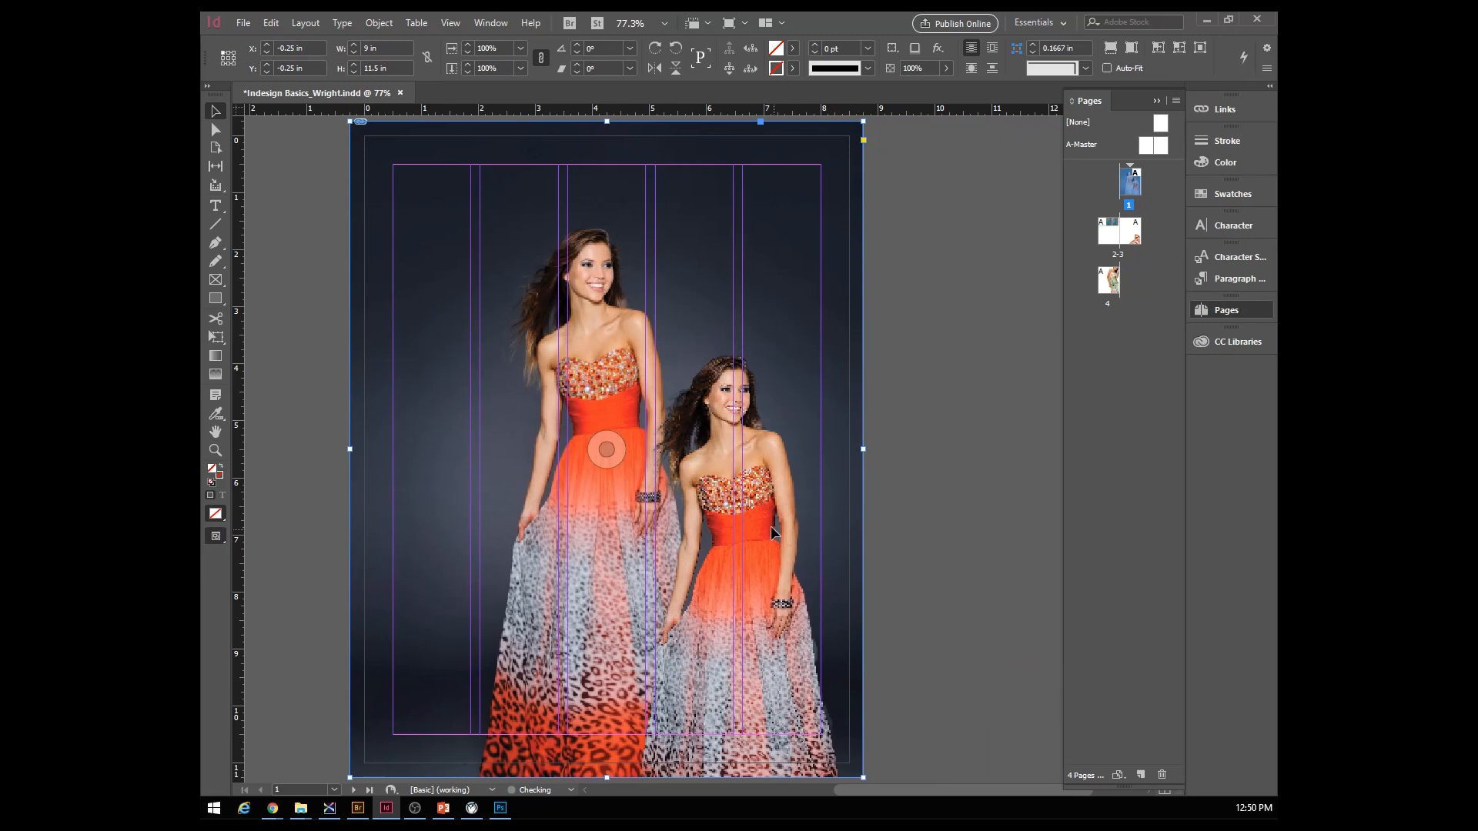
- Fit the cut-out photo to its frame on page 1 with Fill Frame Proportionally
{"action": "right_click", "coordinate": [735, 460]}
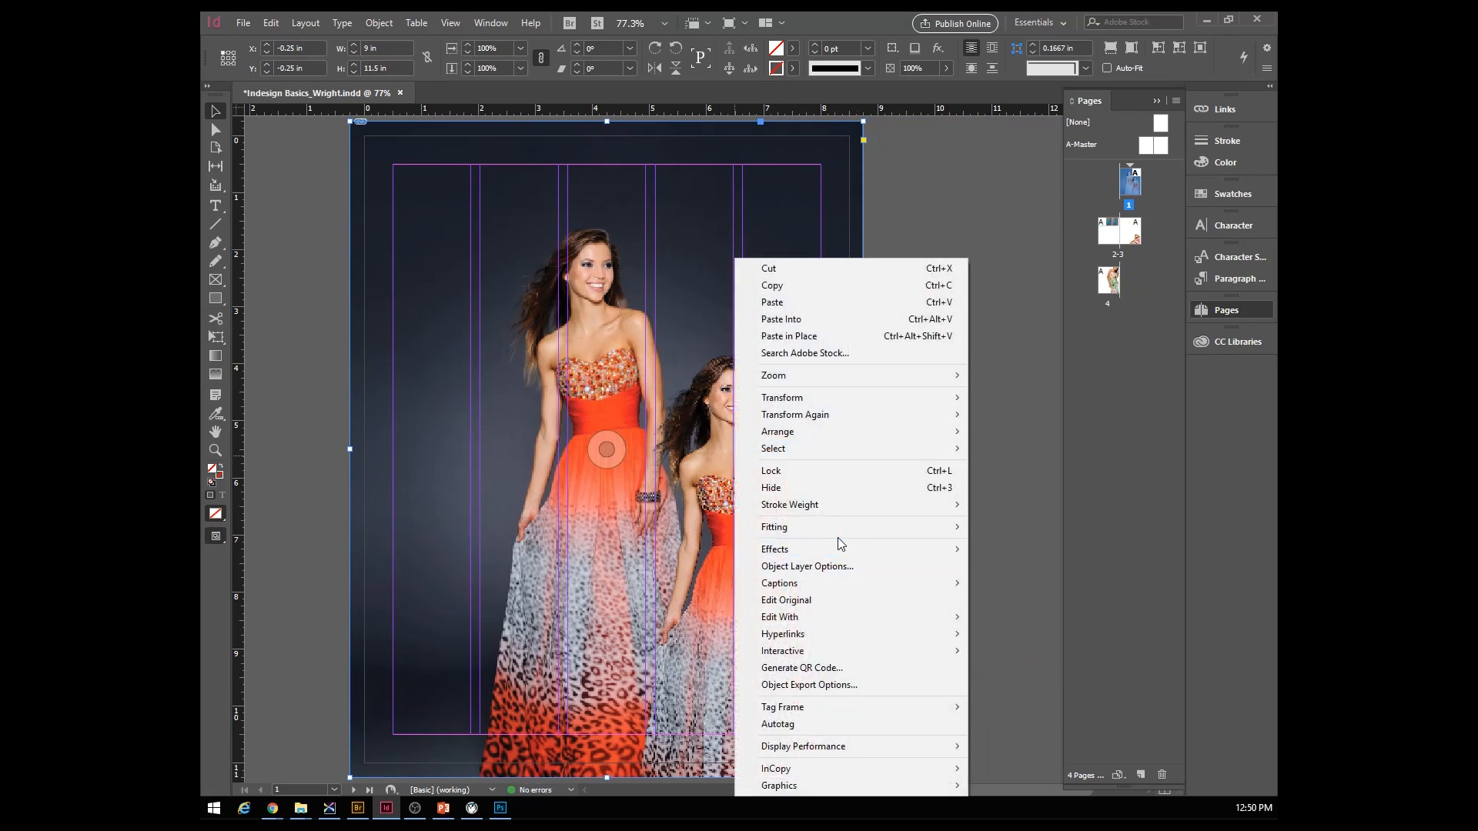
{"action": "mouse_move", "coordinate": [839, 535]}
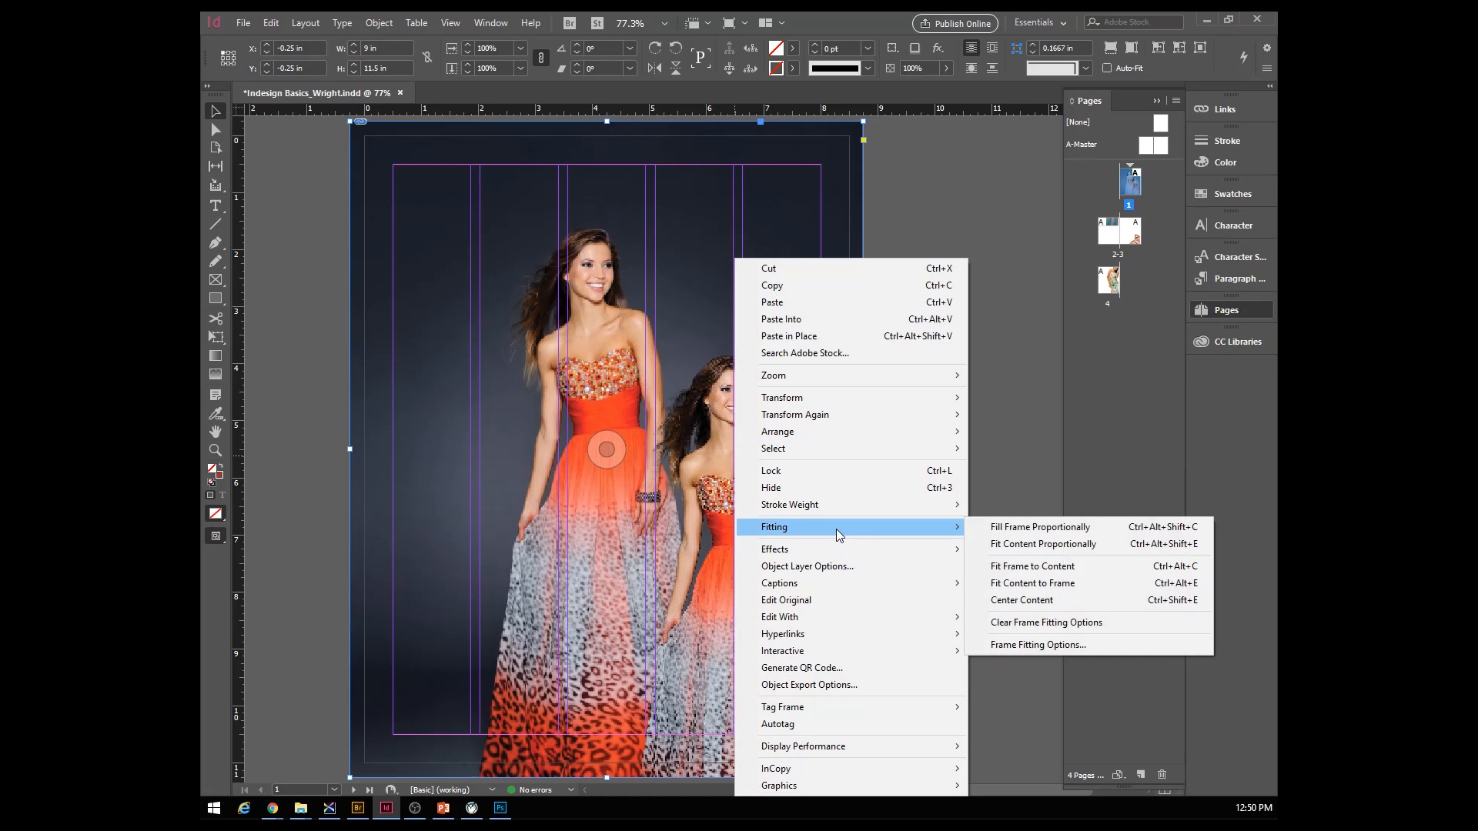
{"action": "left_click", "coordinate": [1017, 530]}
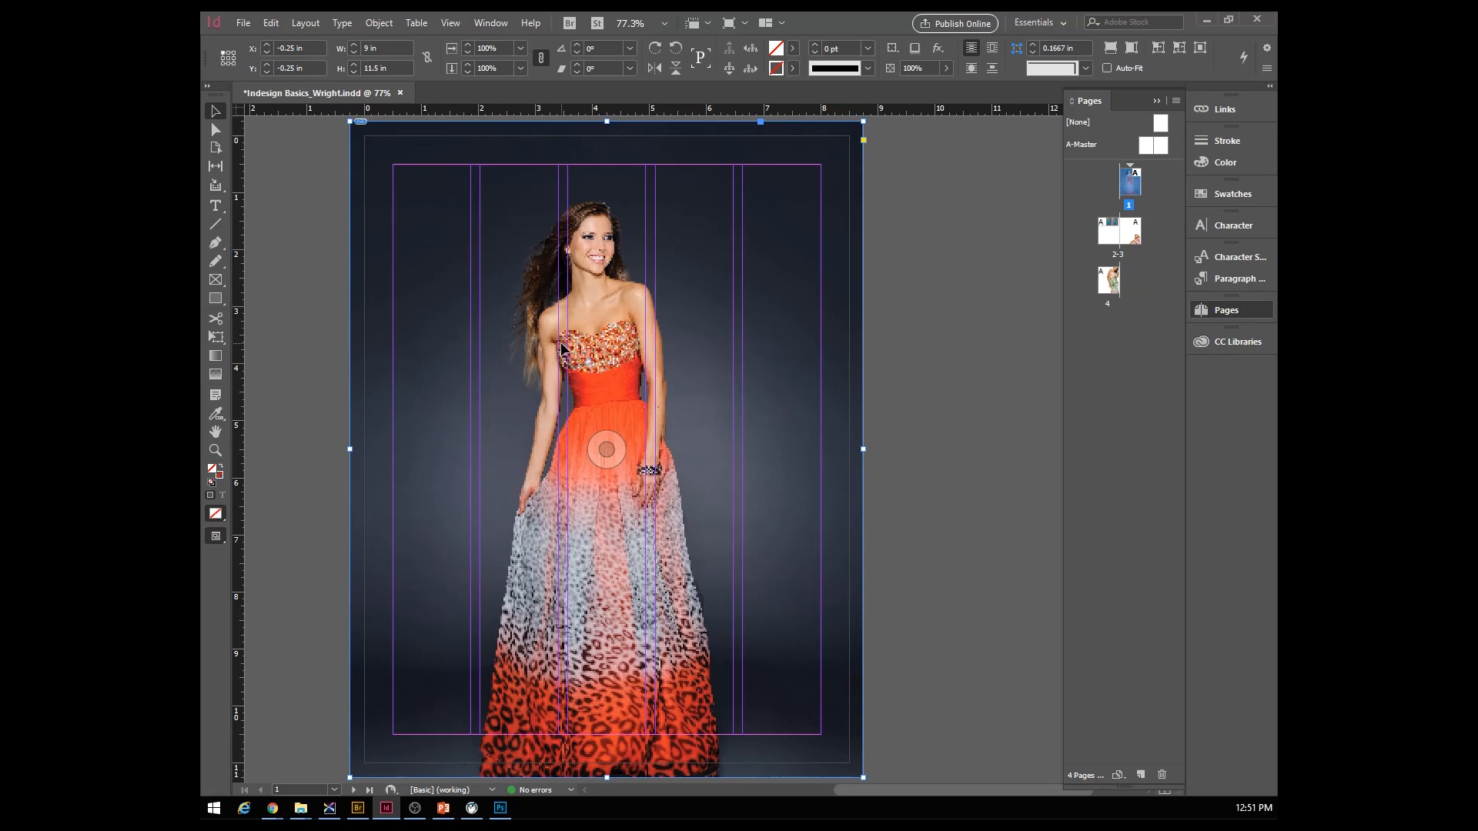
- Move the cut-out photo down over the original model to X -0.25 in, Y 0.2 in
{"action": "left_click_drag", "start_coordinate": [612, 442], "coordinate": [705, 457]}
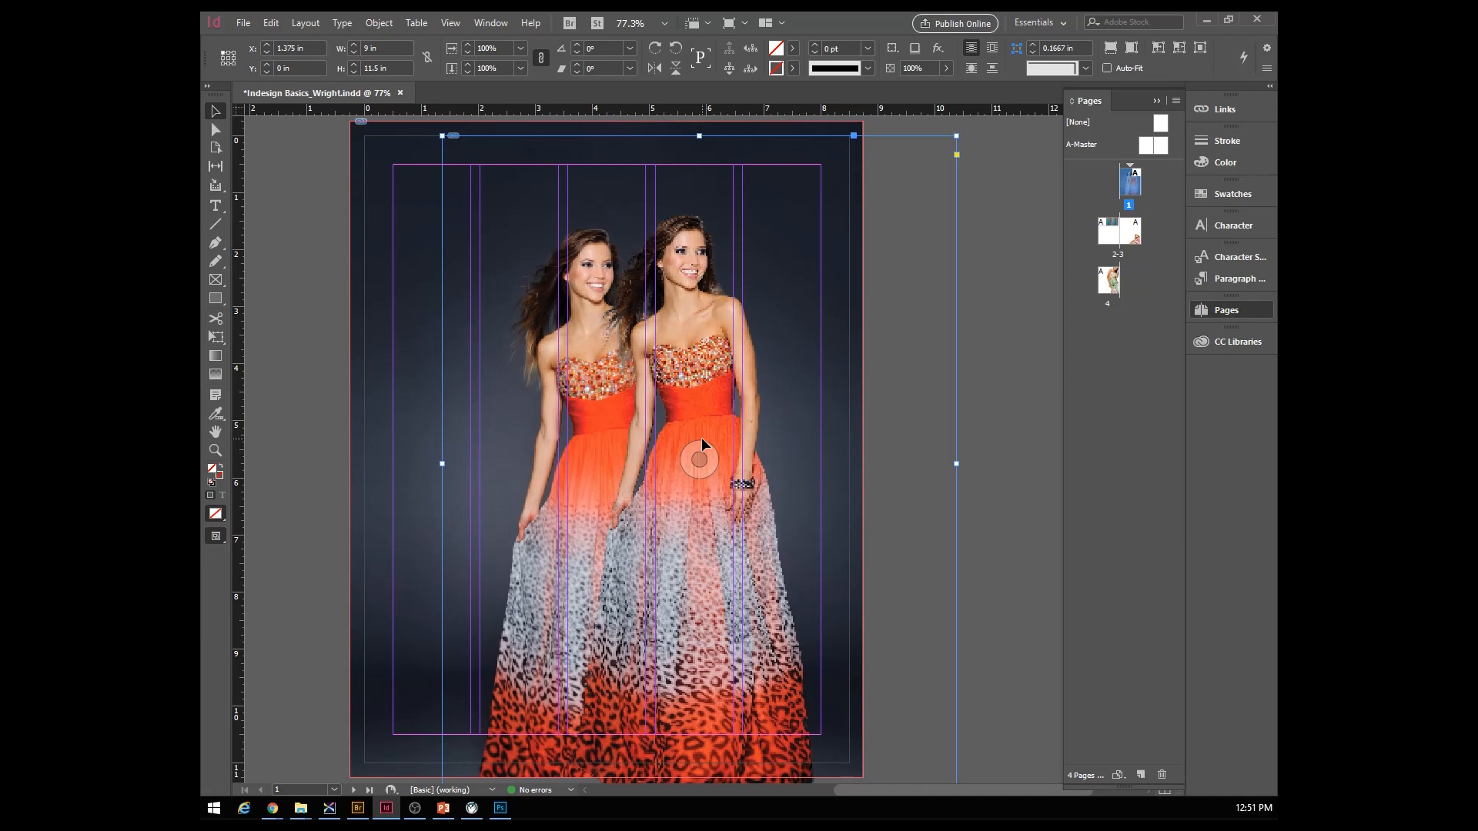
{"action": "key", "text": "ctrl+z"}
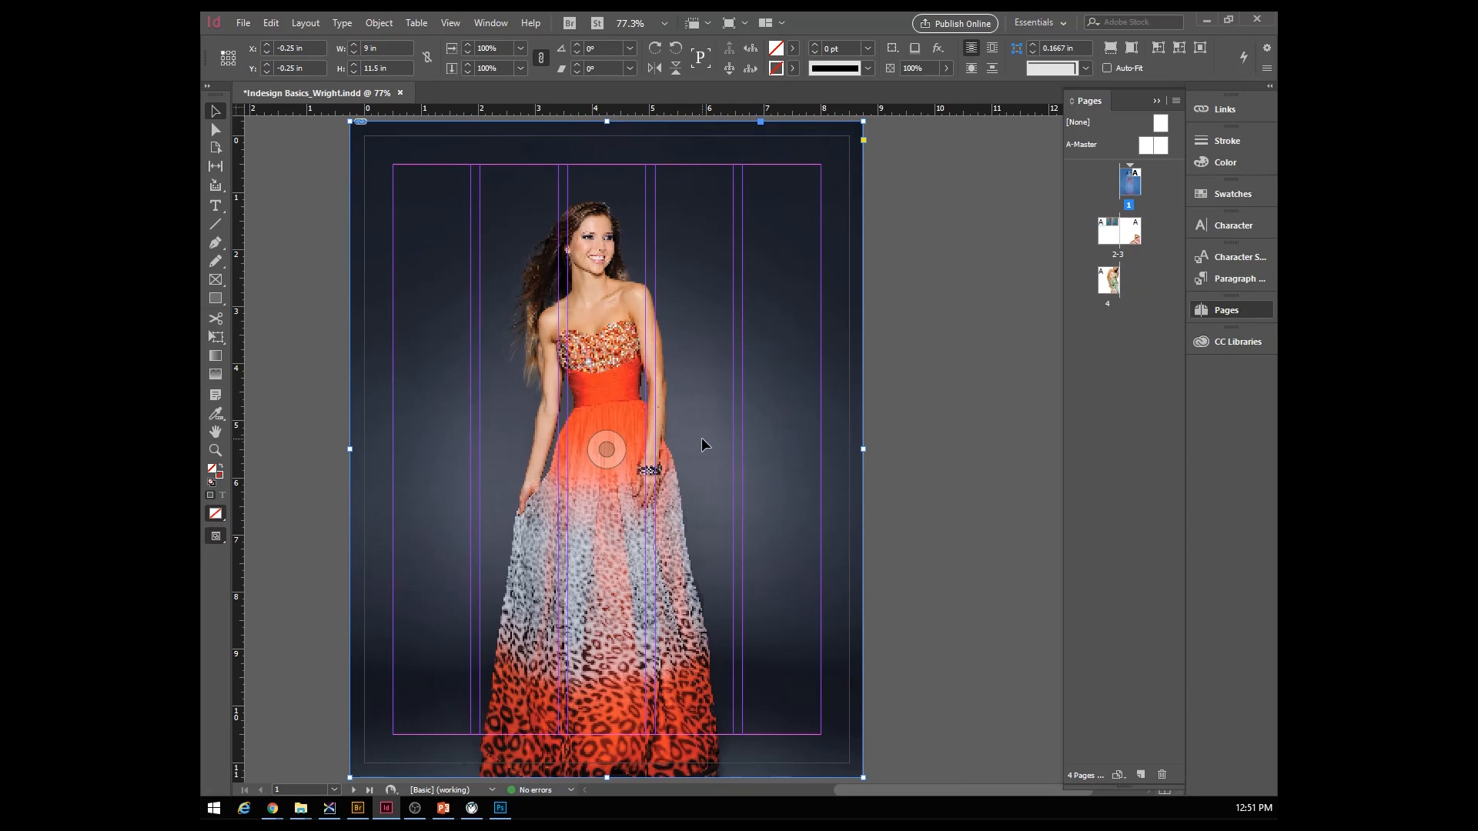
{"action": "left_click_drag", "start_coordinate": [606, 419], "coordinate": [612, 476]}
{"action": "left_click_drag", "start_coordinate": [613, 361], "coordinate": [605, 372]}
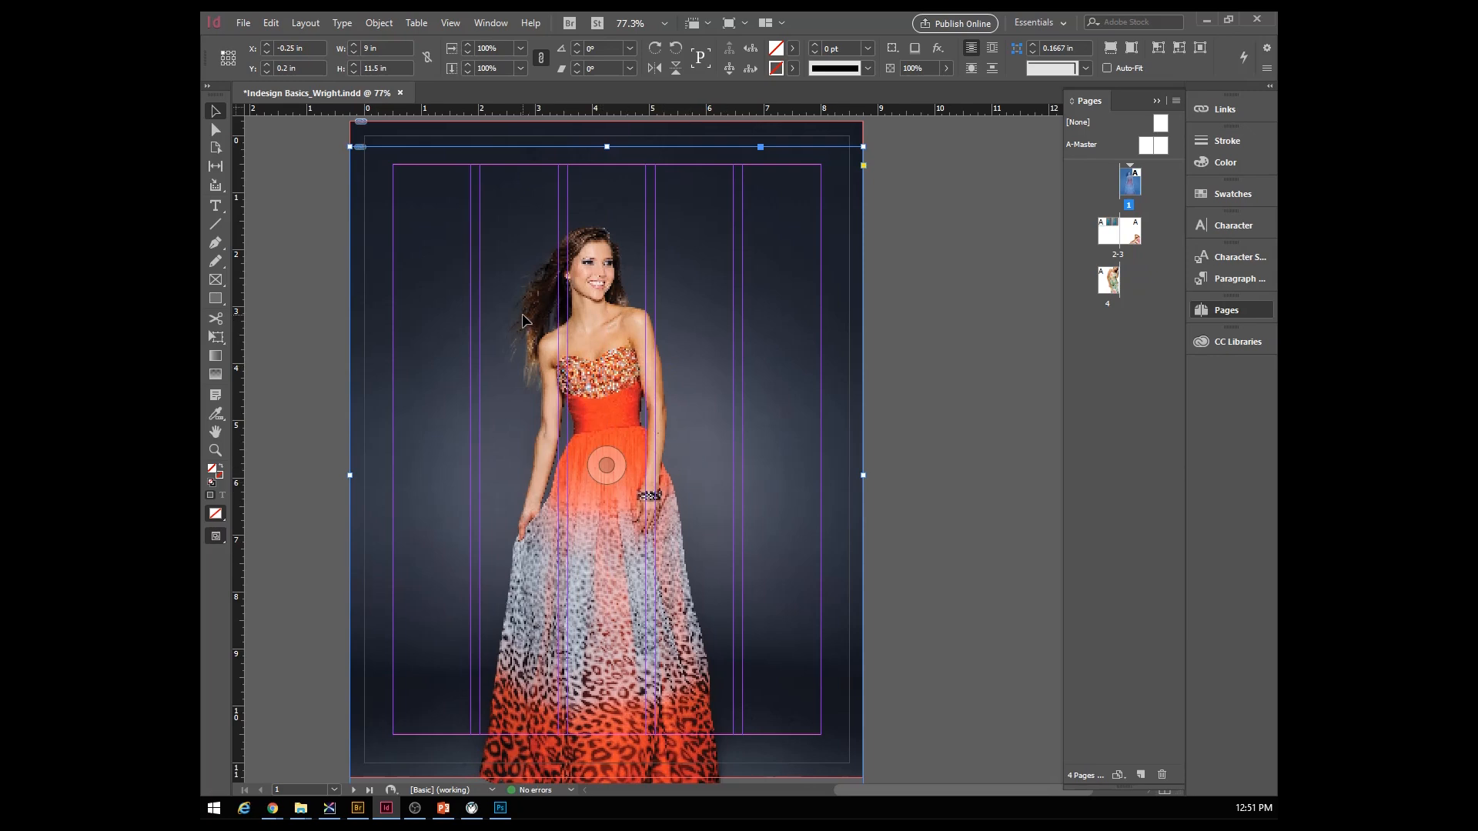
- Set the document's display performance to High Quality Display
{"action": "left_click", "coordinate": [487, 24]}
{"action": "mouse_move", "coordinate": [442, 31]}
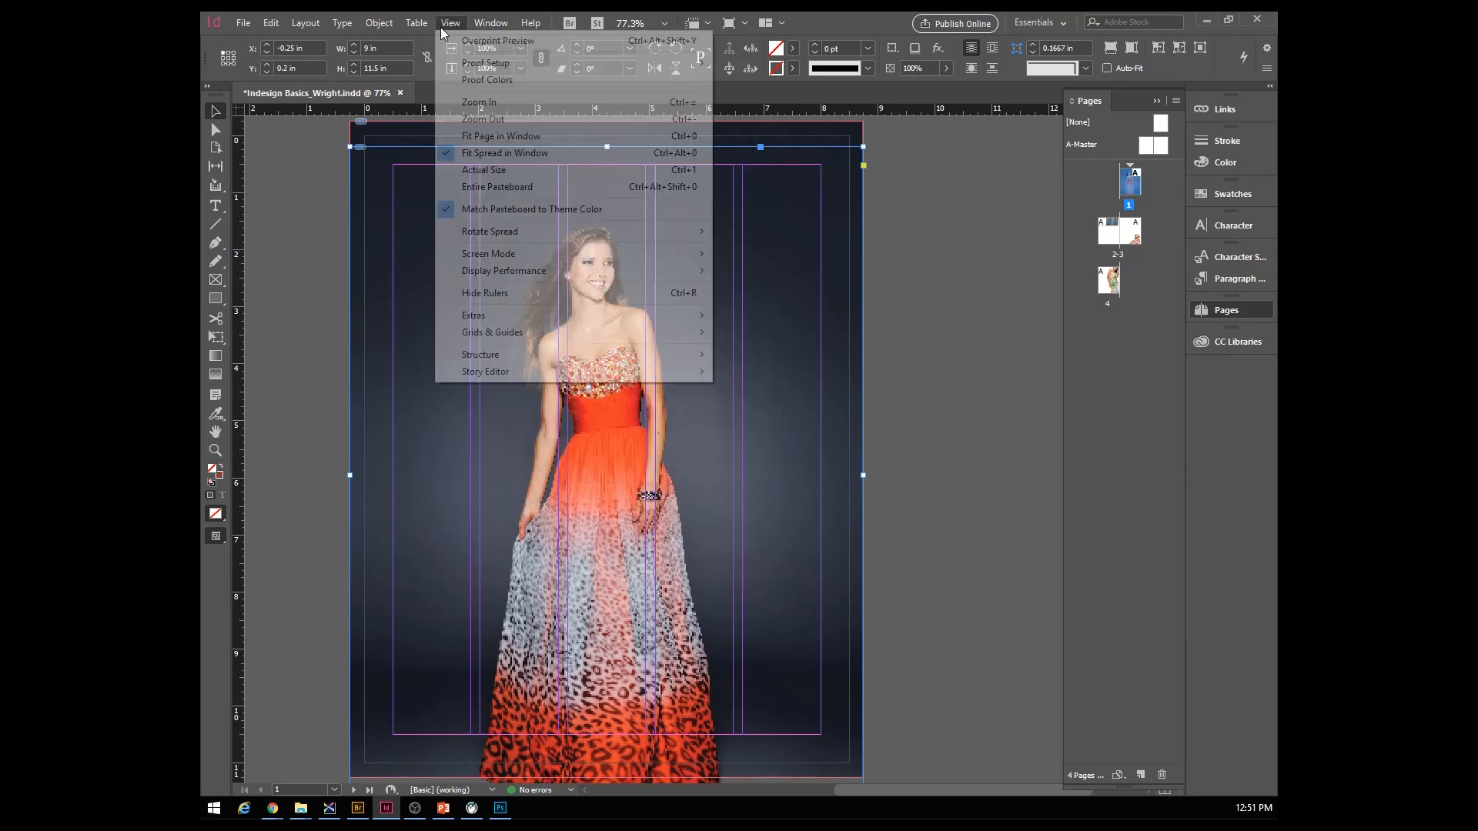
{"action": "mouse_move", "coordinate": [499, 274]}
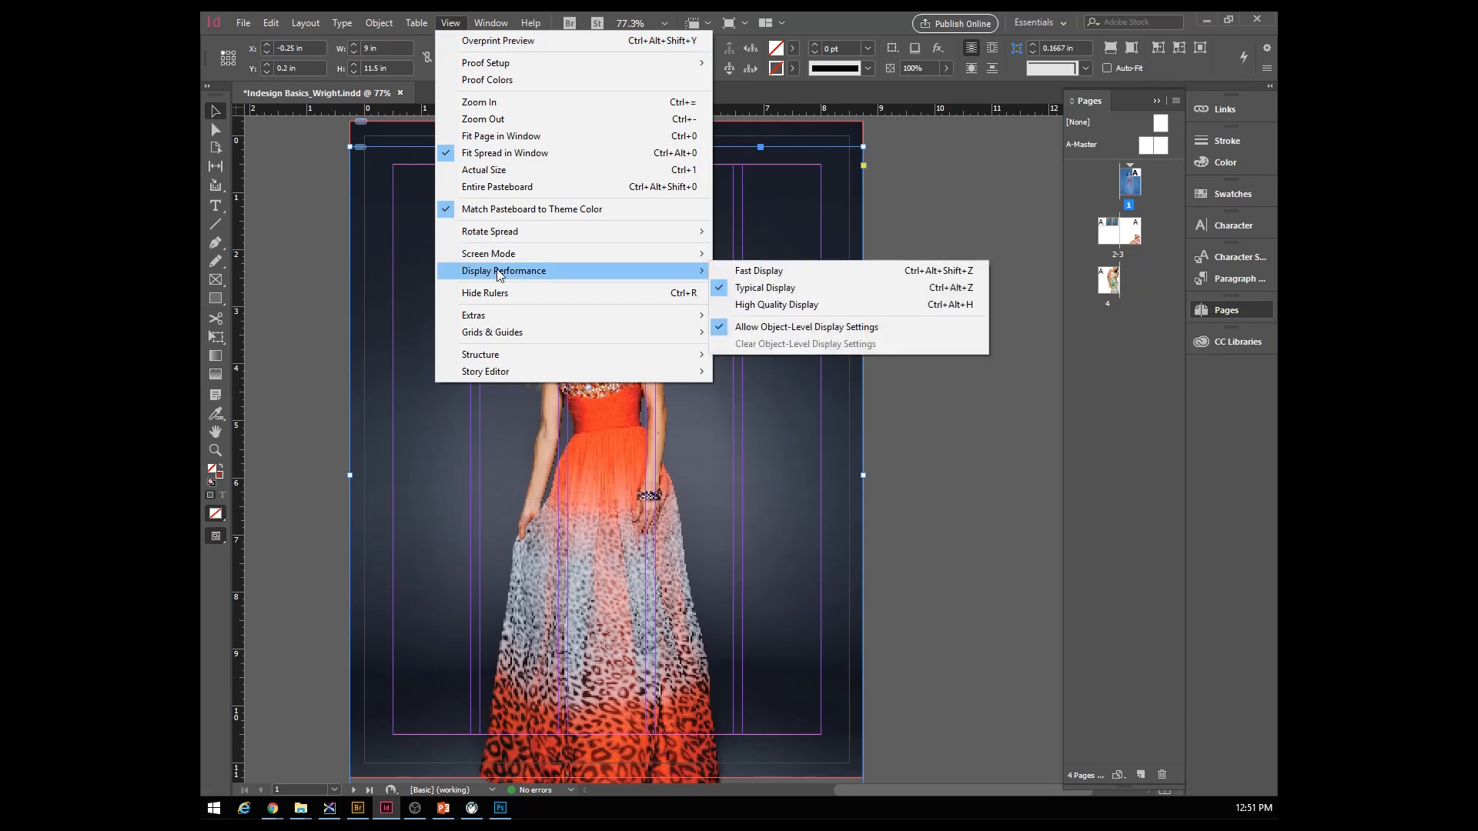
{"action": "left_click", "coordinate": [749, 306]}
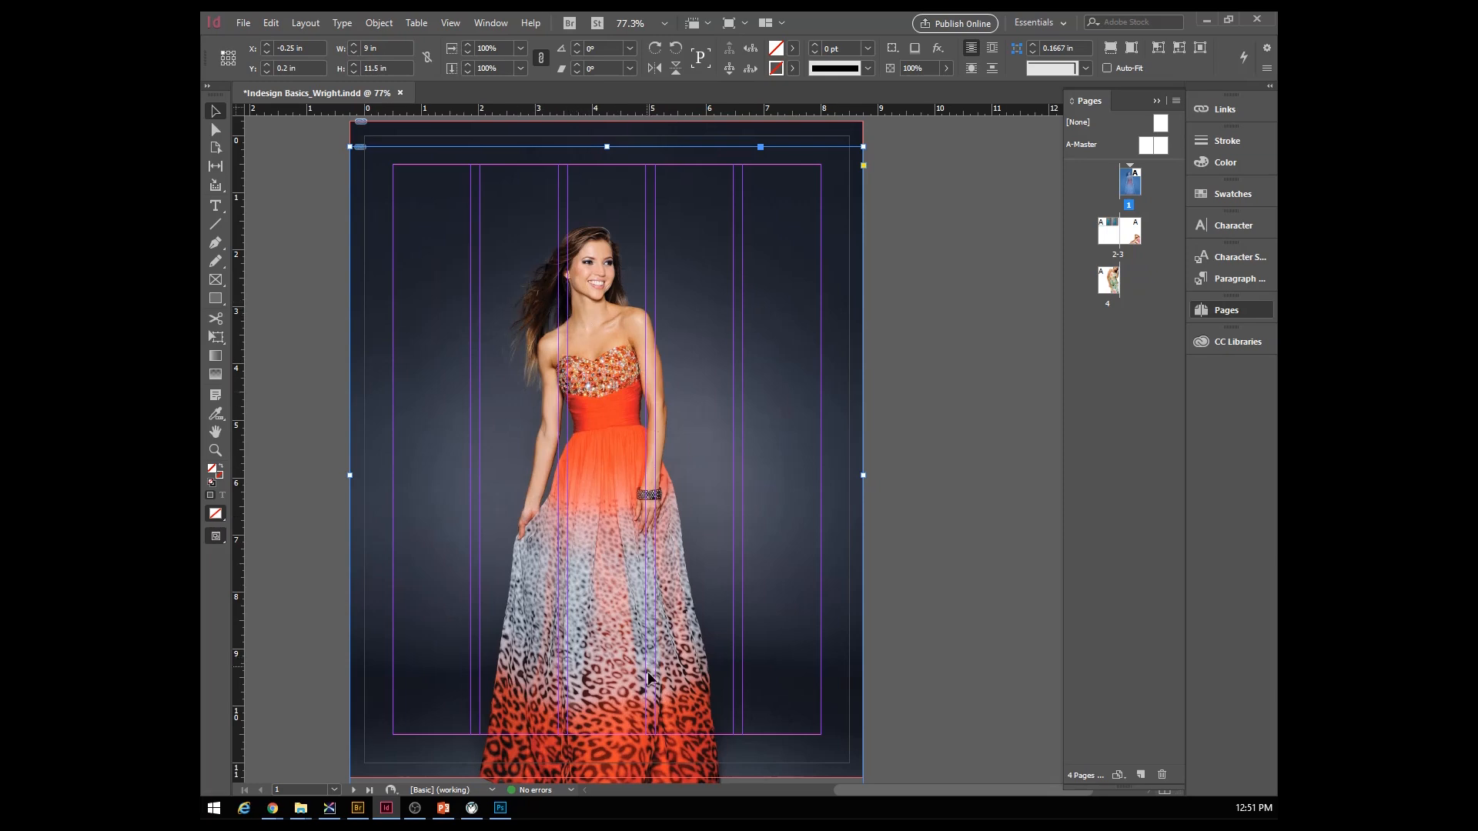
- Move the cut-out photo beside the original for comparison, and place it back over the model at X -0.25 in, Y 0.1 in
{"action": "left_click_drag", "start_coordinate": [603, 359], "coordinate": [708, 357]}
{"action": "left_click_drag", "start_coordinate": [744, 412], "coordinate": [700, 382]}
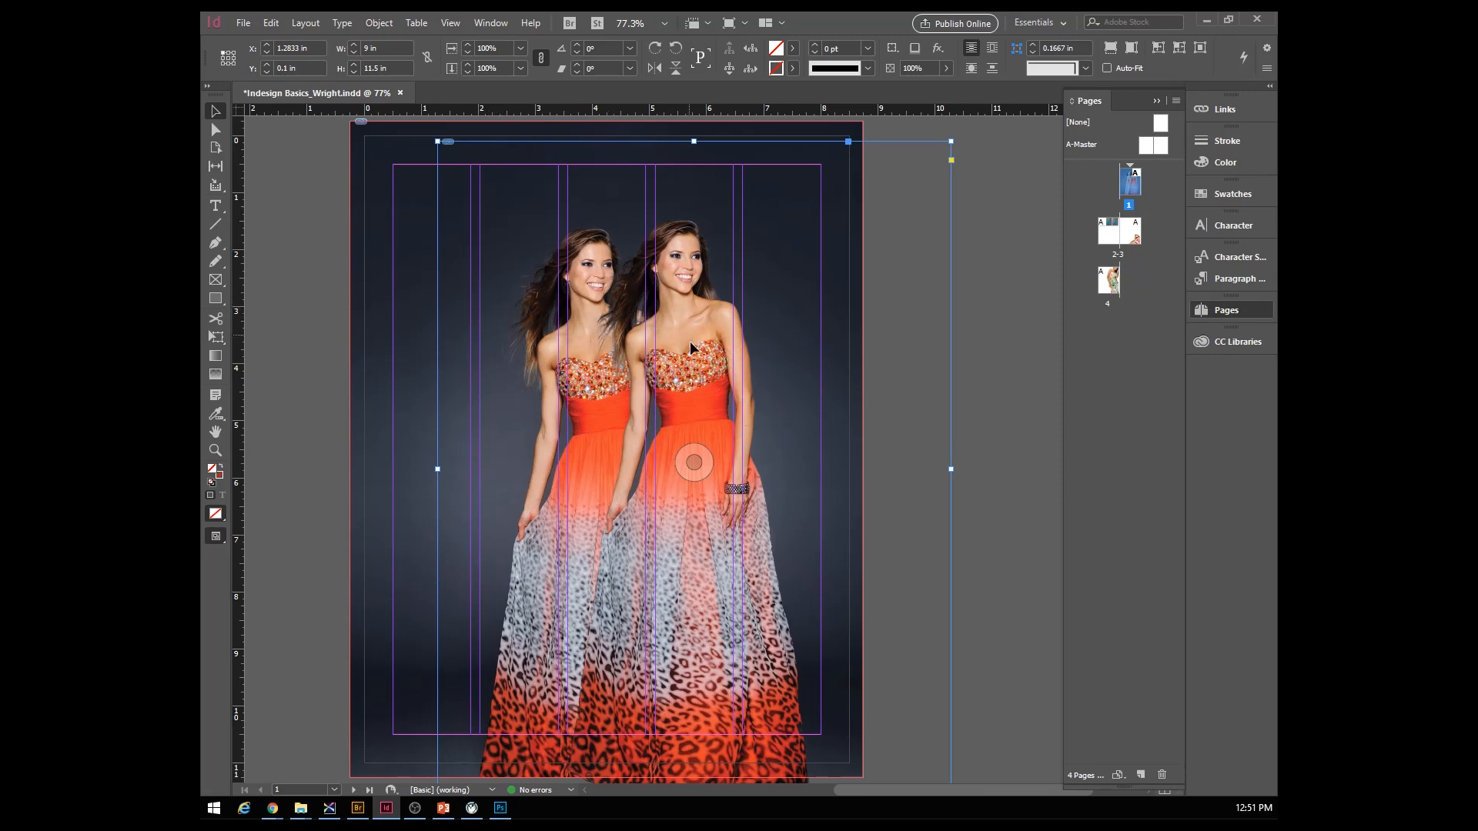
{"action": "left_click_drag", "start_coordinate": [691, 348], "coordinate": [634, 368]}
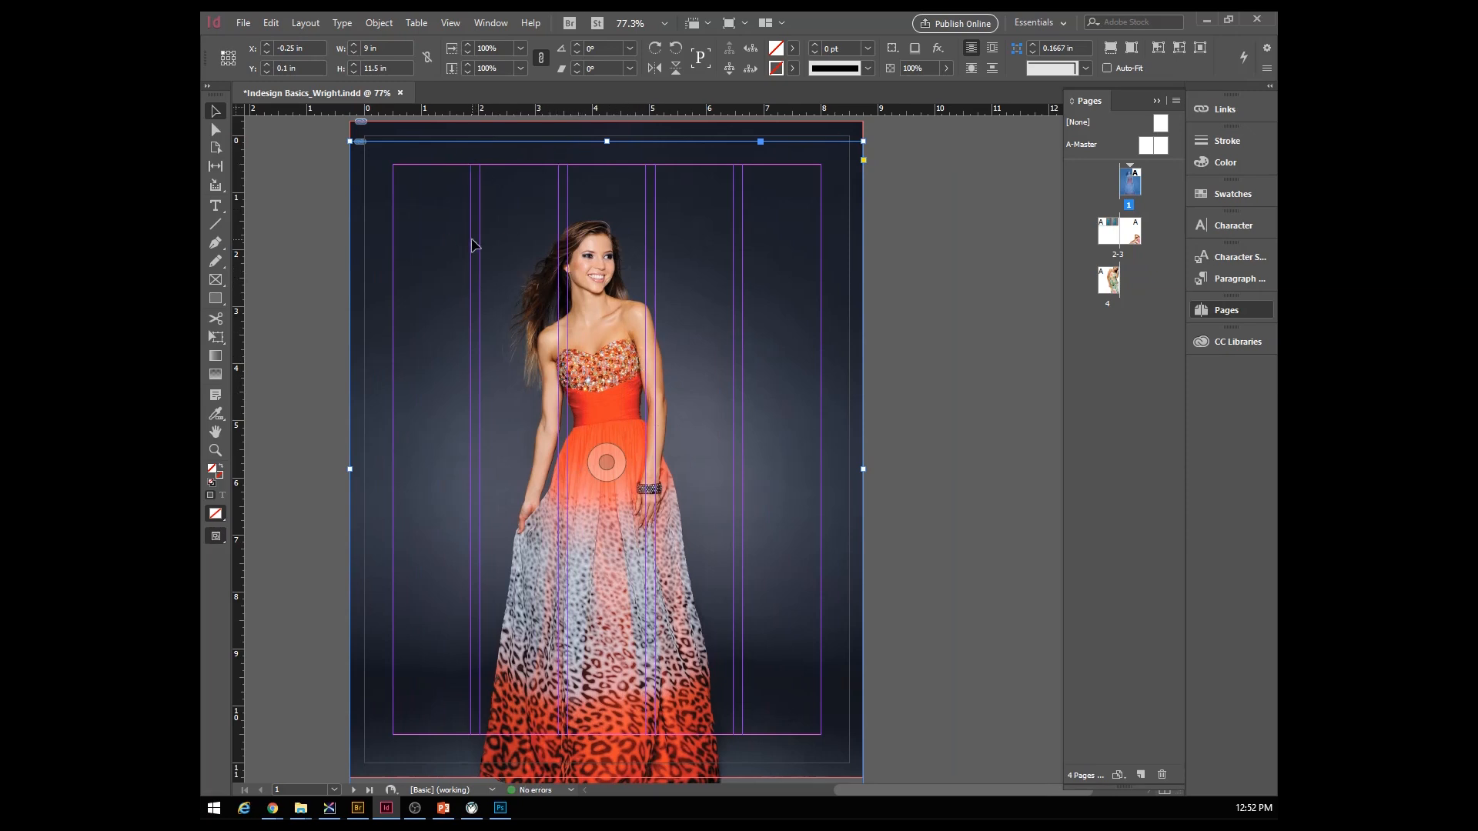
- Adjust the lower and upper edges of the cut-out photo's frame to the page bleed, making it 9 × 11.5 in
{"action": "scroll", "coordinate": [568, 196], "scroll_direction": "down", "scroll_amount": 3}
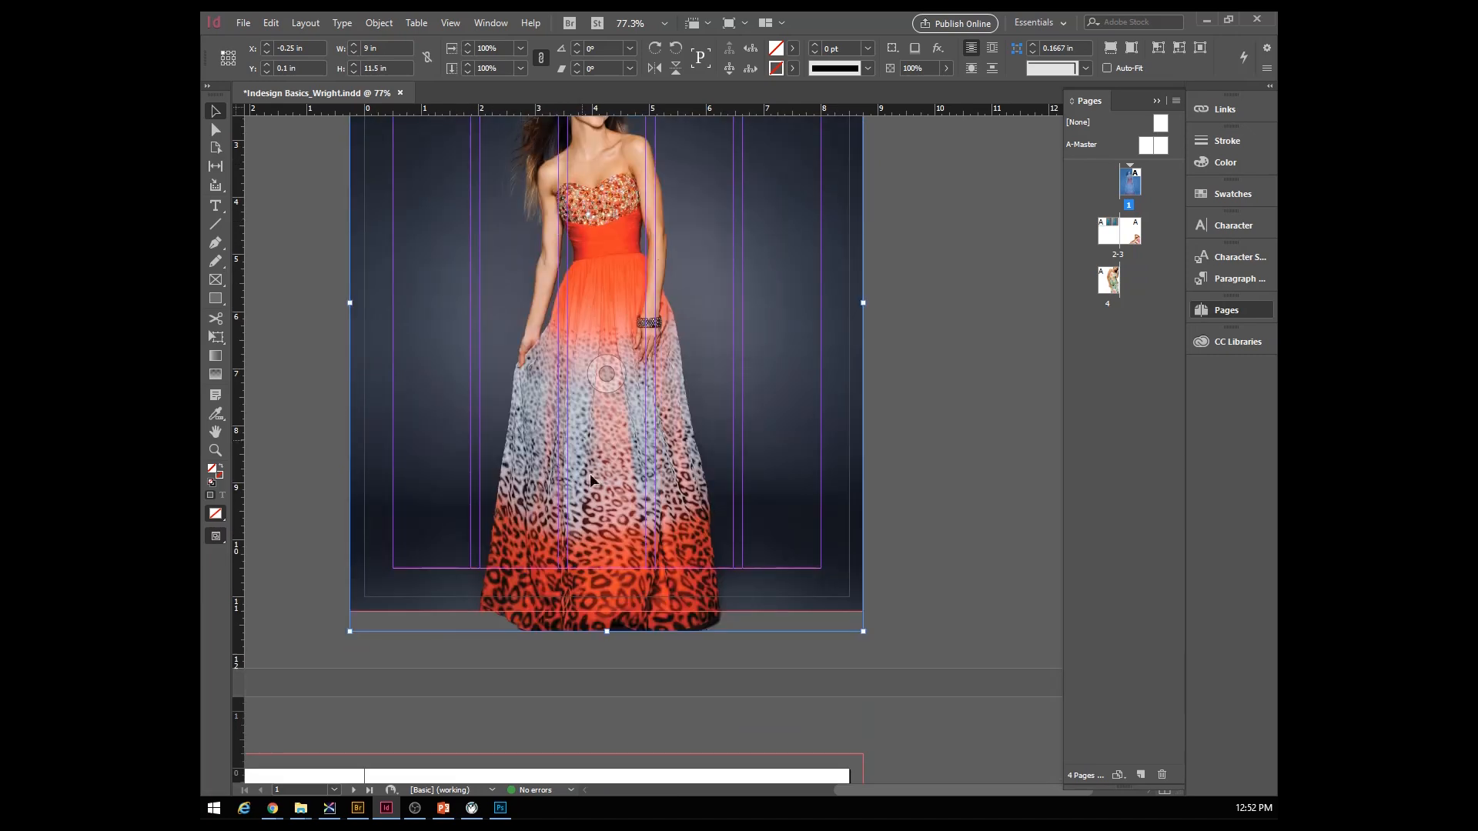
{"action": "left_click_drag", "start_coordinate": [605, 632], "coordinate": [608, 362]}
{"action": "scroll", "coordinate": [583, 461], "scroll_direction": "up", "scroll_amount": 2}
{"action": "scroll", "coordinate": [582, 462], "scroll_direction": "up", "scroll_amount": 2}
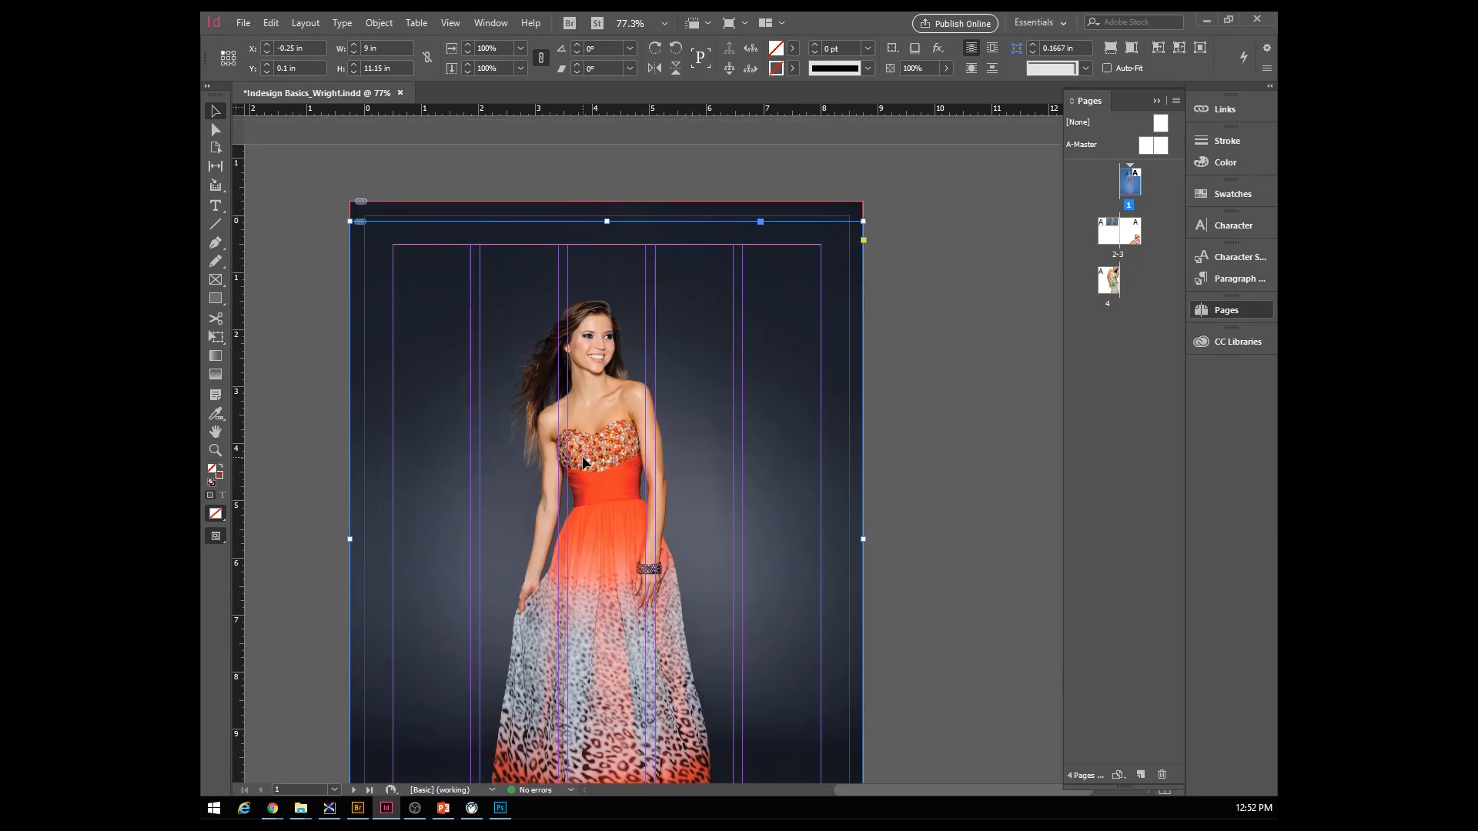
{"action": "left_click_drag", "start_coordinate": [607, 221], "coordinate": [607, 201]}
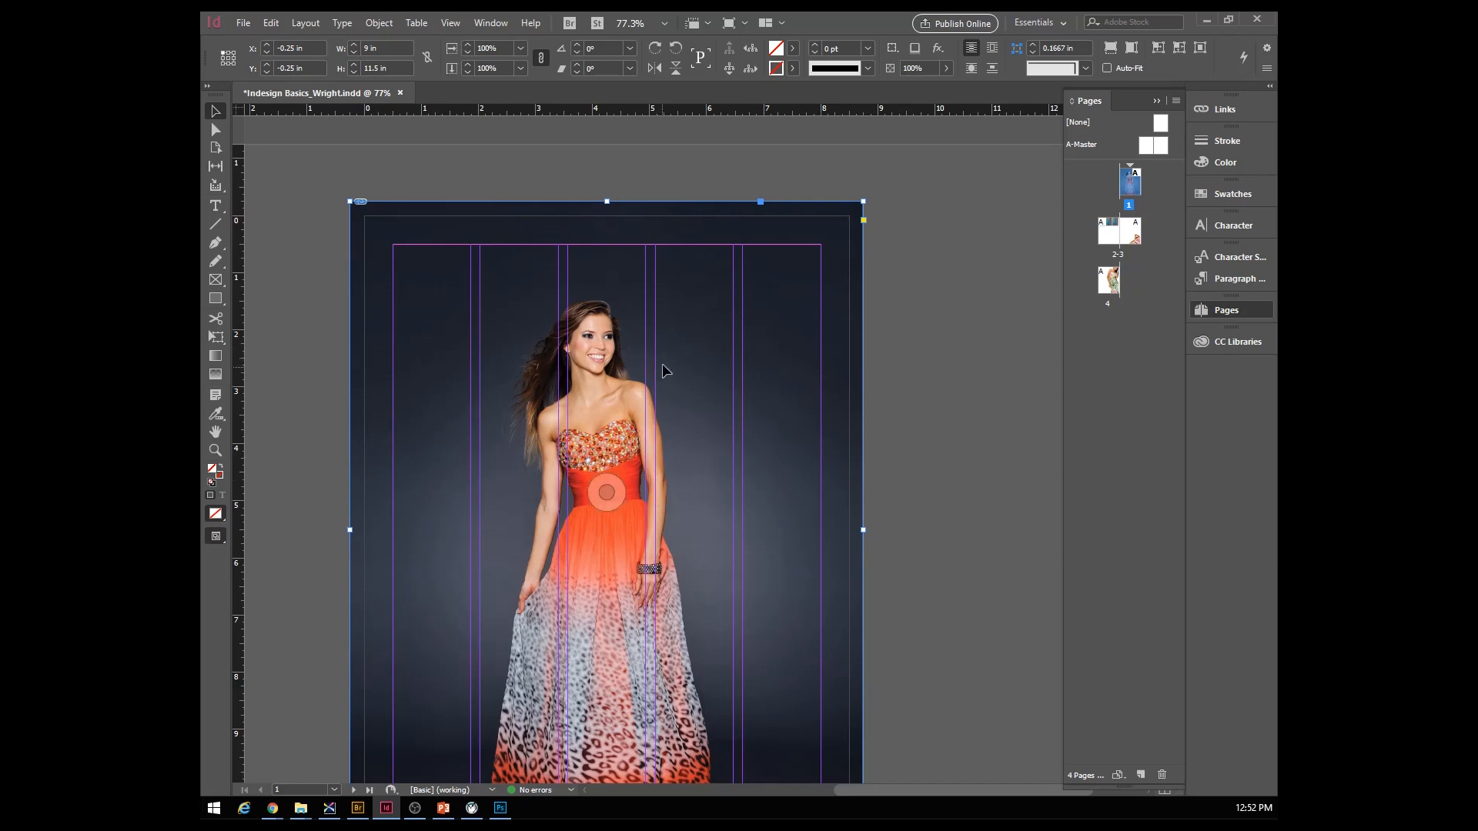
- Create a 7.5 × 3.375 in text frame between the side margins from the upper margin down, and enter the title INDESIGN
{"action": "left_click", "coordinate": [216, 208]}
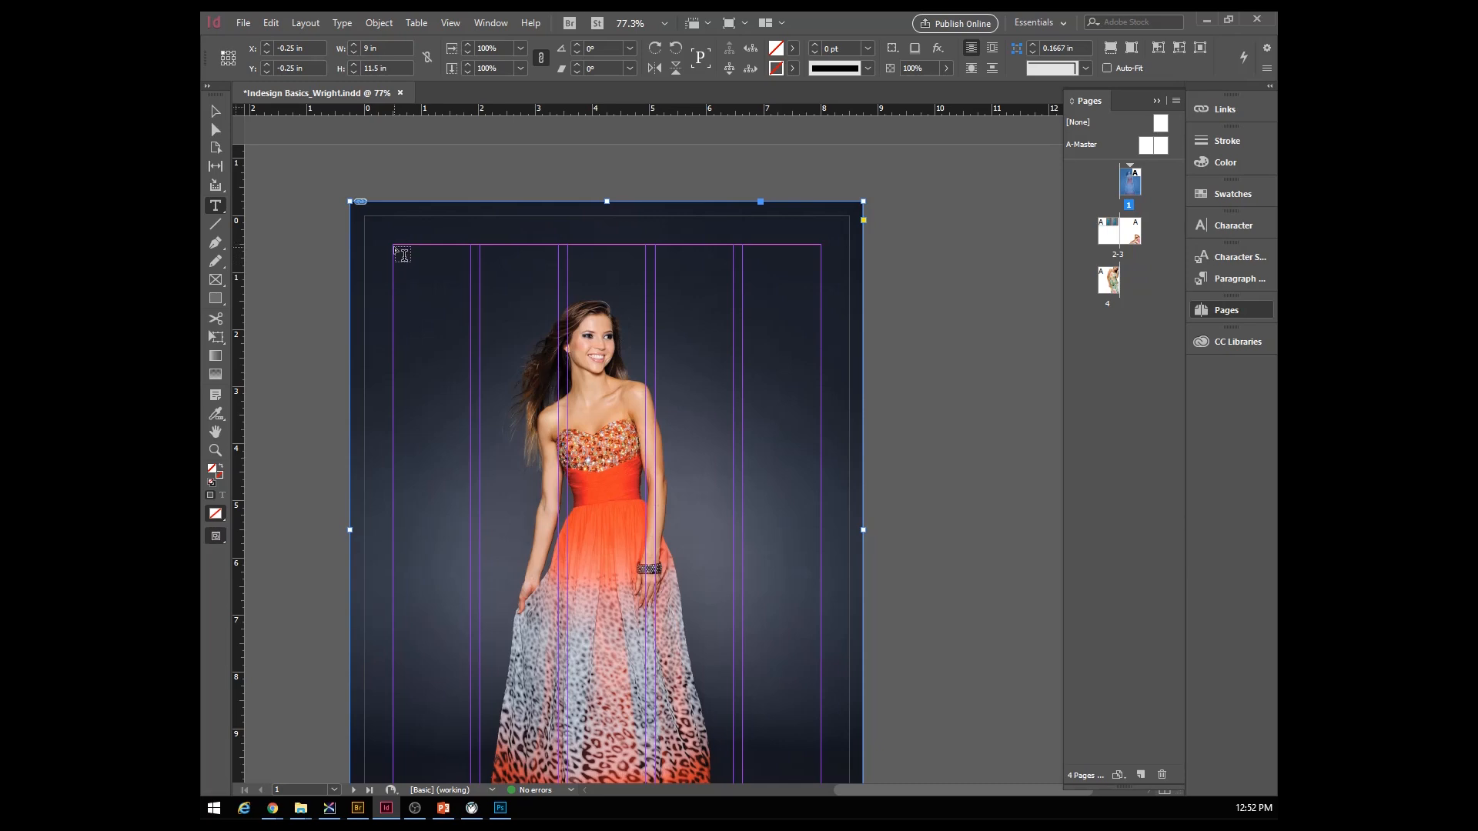
{"action": "left_click_drag", "start_coordinate": [395, 247], "coordinate": [819, 437]}
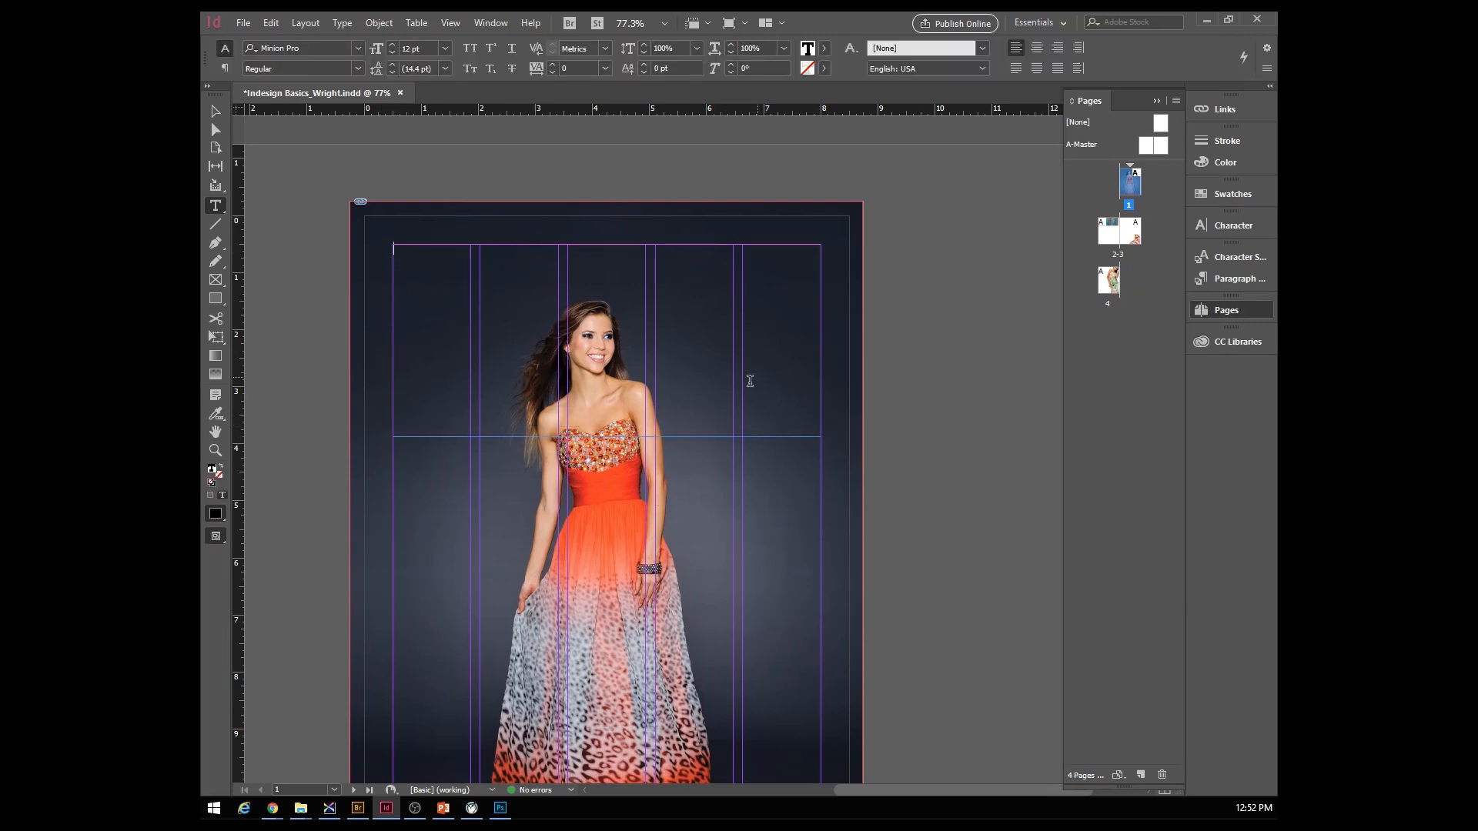
{"action": "type", "text": "INDES"}
- Set the fill colour of the INDESIGN title text to [Paper]
{"action": "double_click", "coordinate": [434, 245]}
{"action": "left_click", "coordinate": [824, 48]}
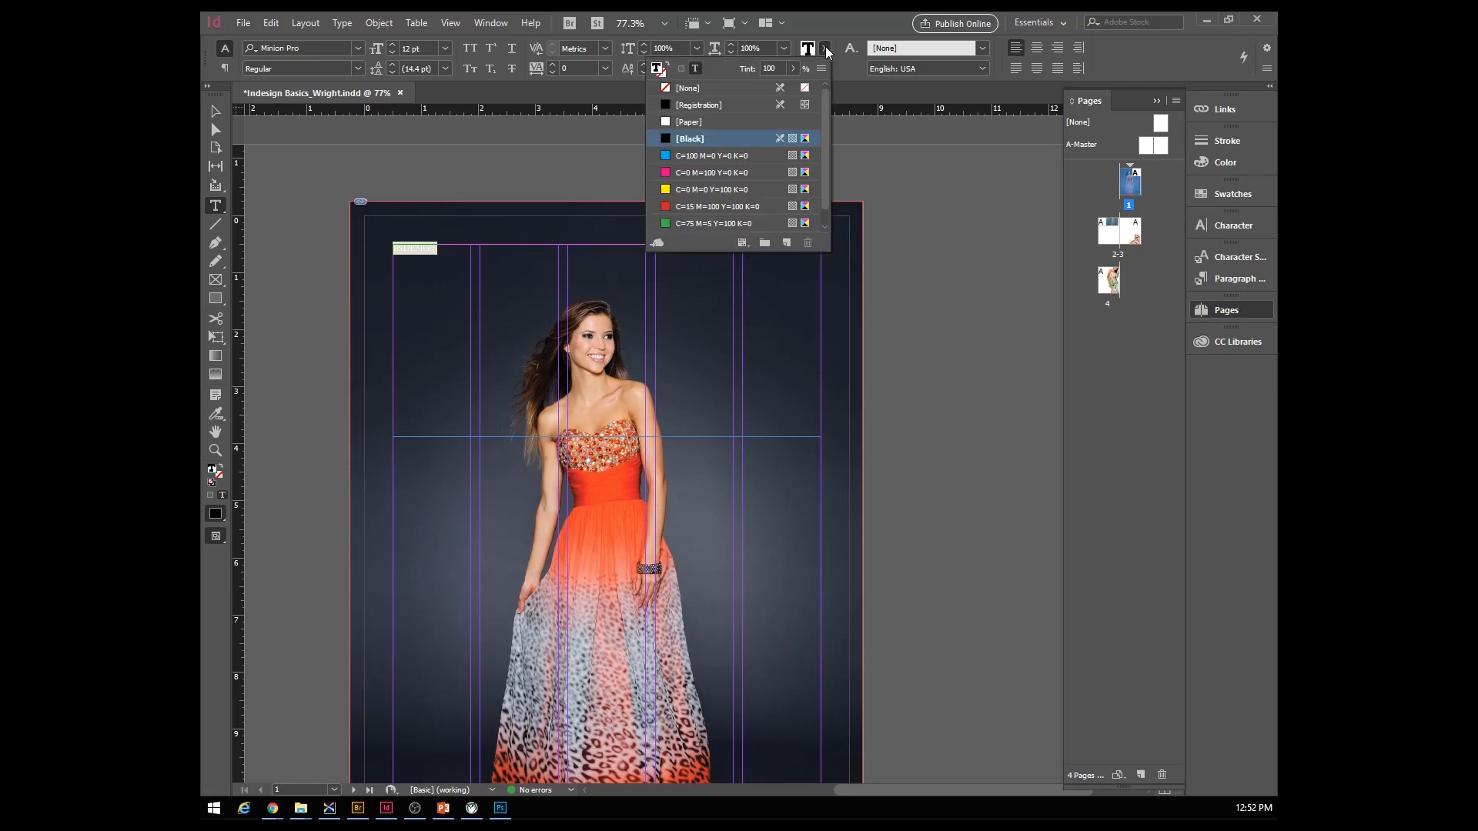
{"action": "left_click", "coordinate": [679, 122]}
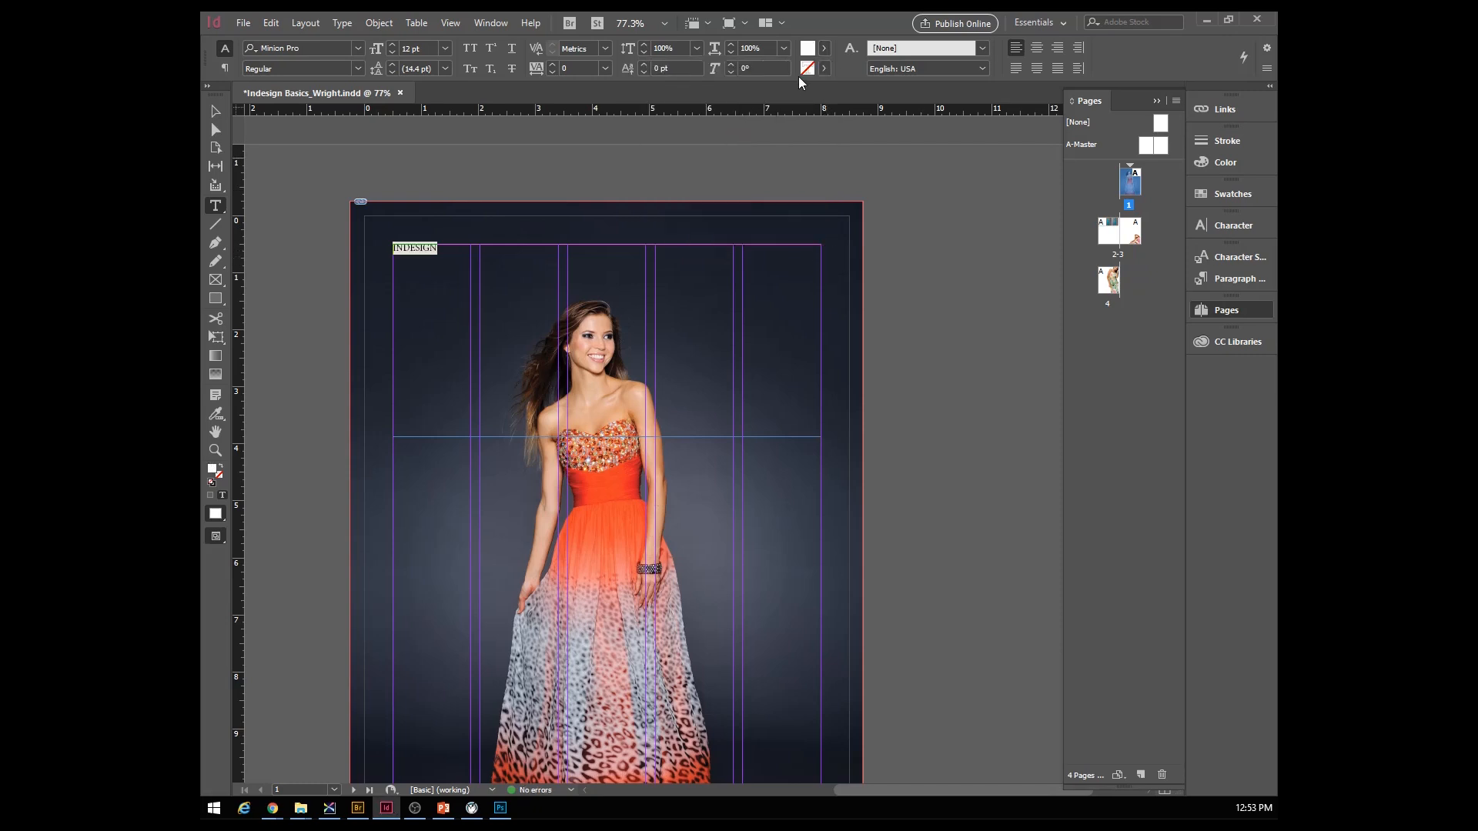
{"action": "double_click", "coordinate": [808, 48]}
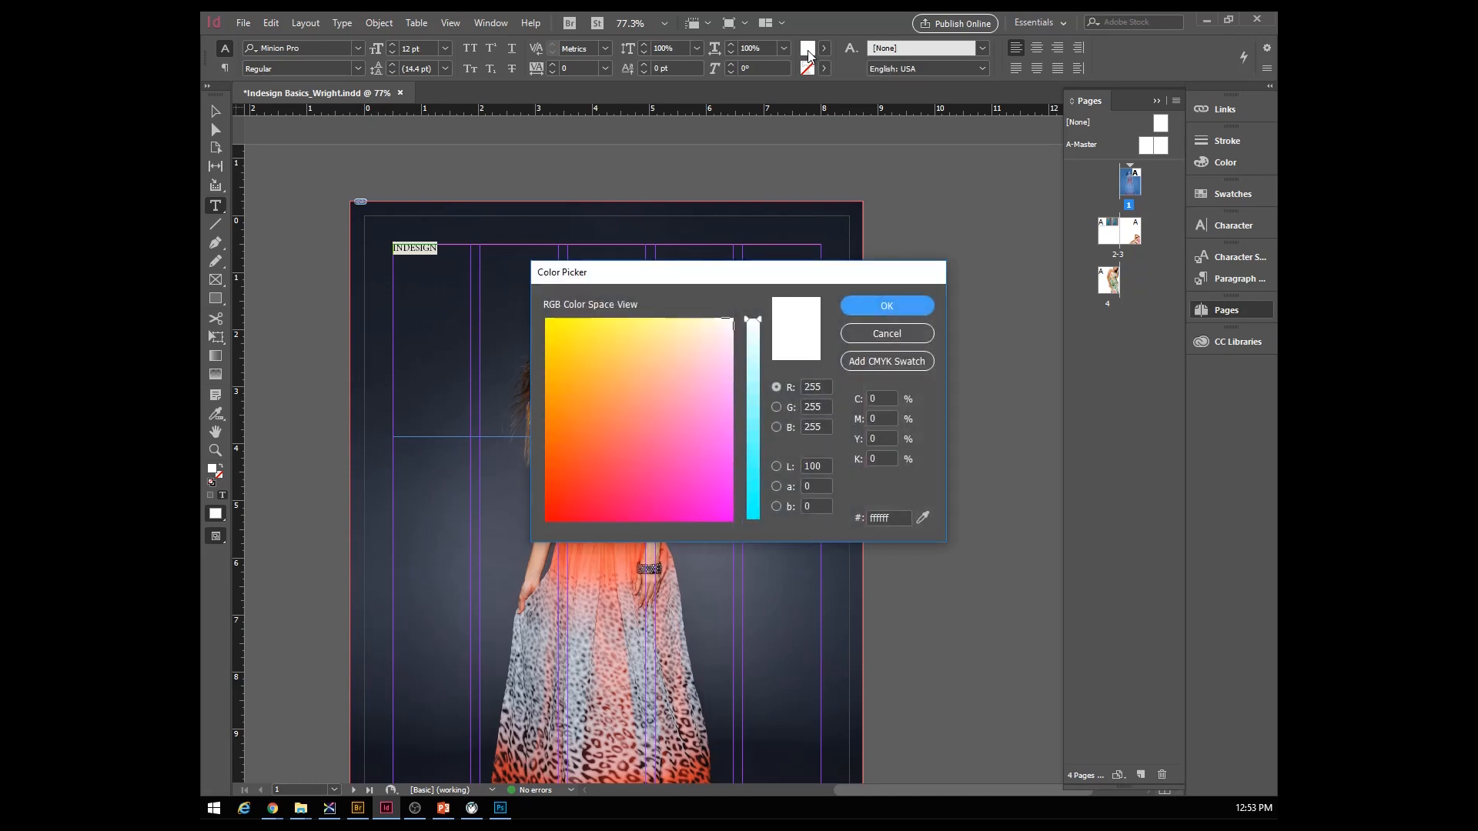
{"action": "left_click_drag", "start_coordinate": [747, 265], "coordinate": [939, 136]}
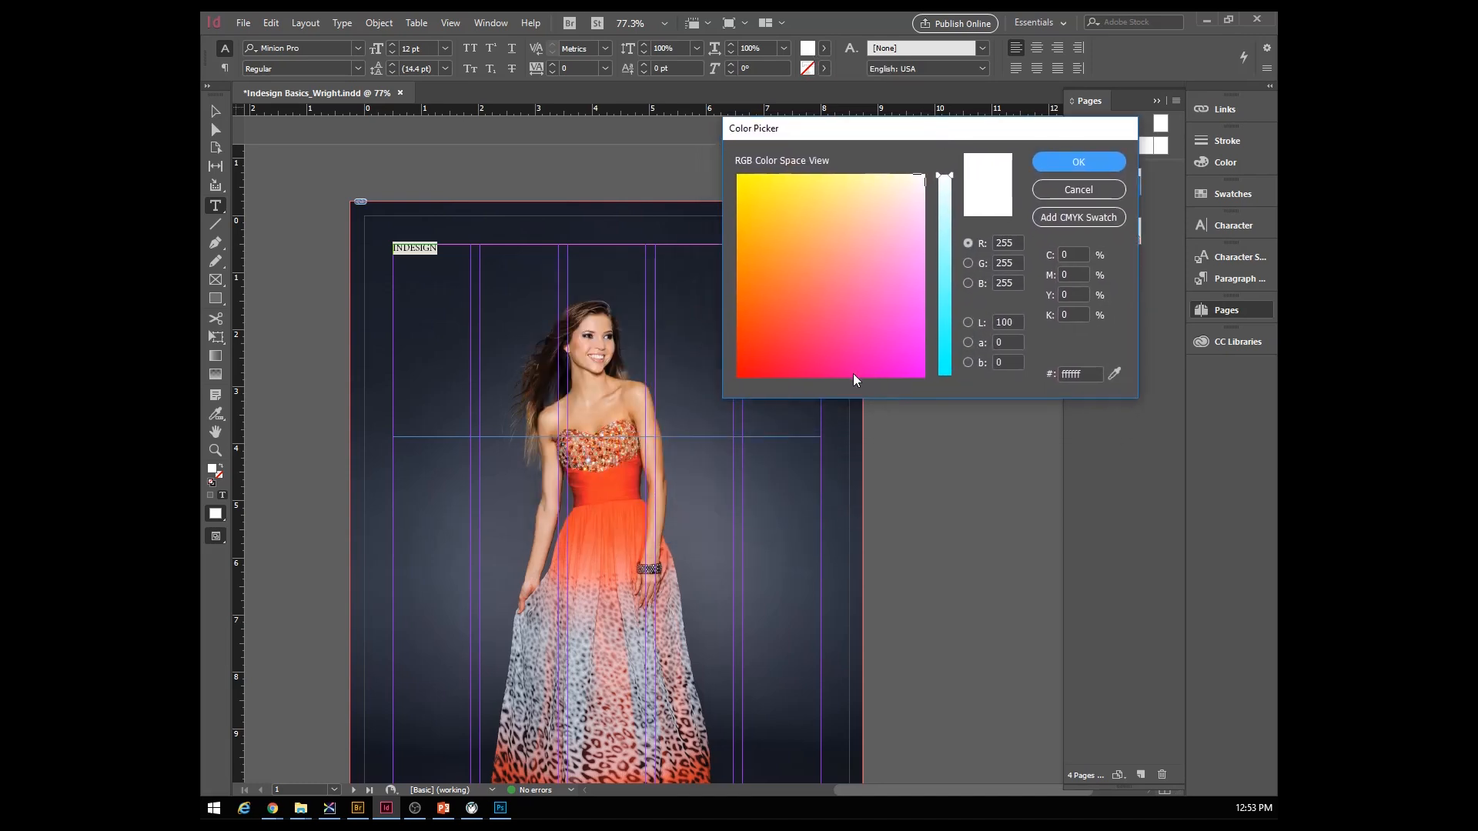
{"action": "left_click_drag", "start_coordinate": [885, 316], "coordinate": [819, 342]}
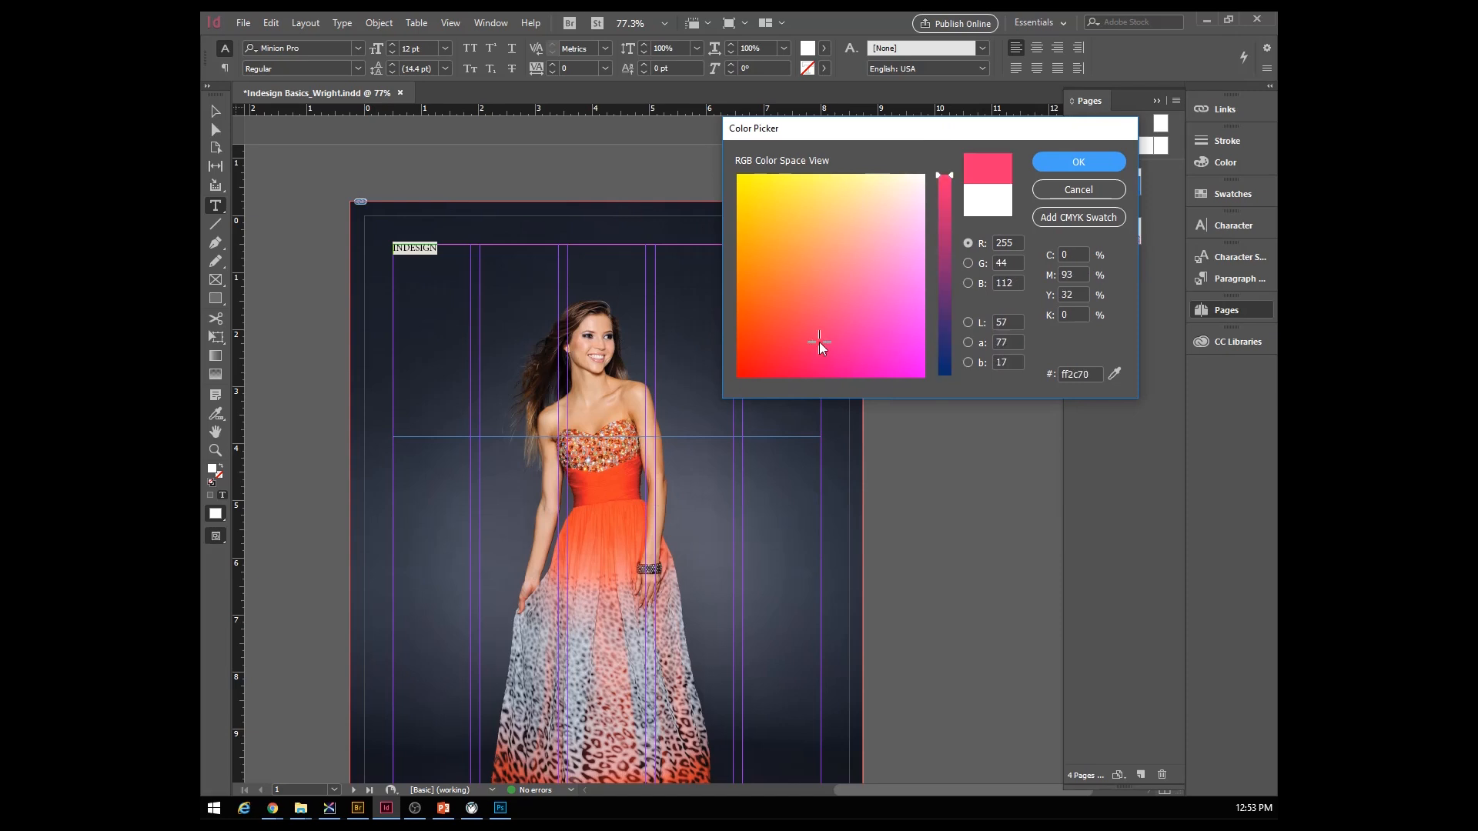
{"action": "left_click", "coordinate": [806, 220]}
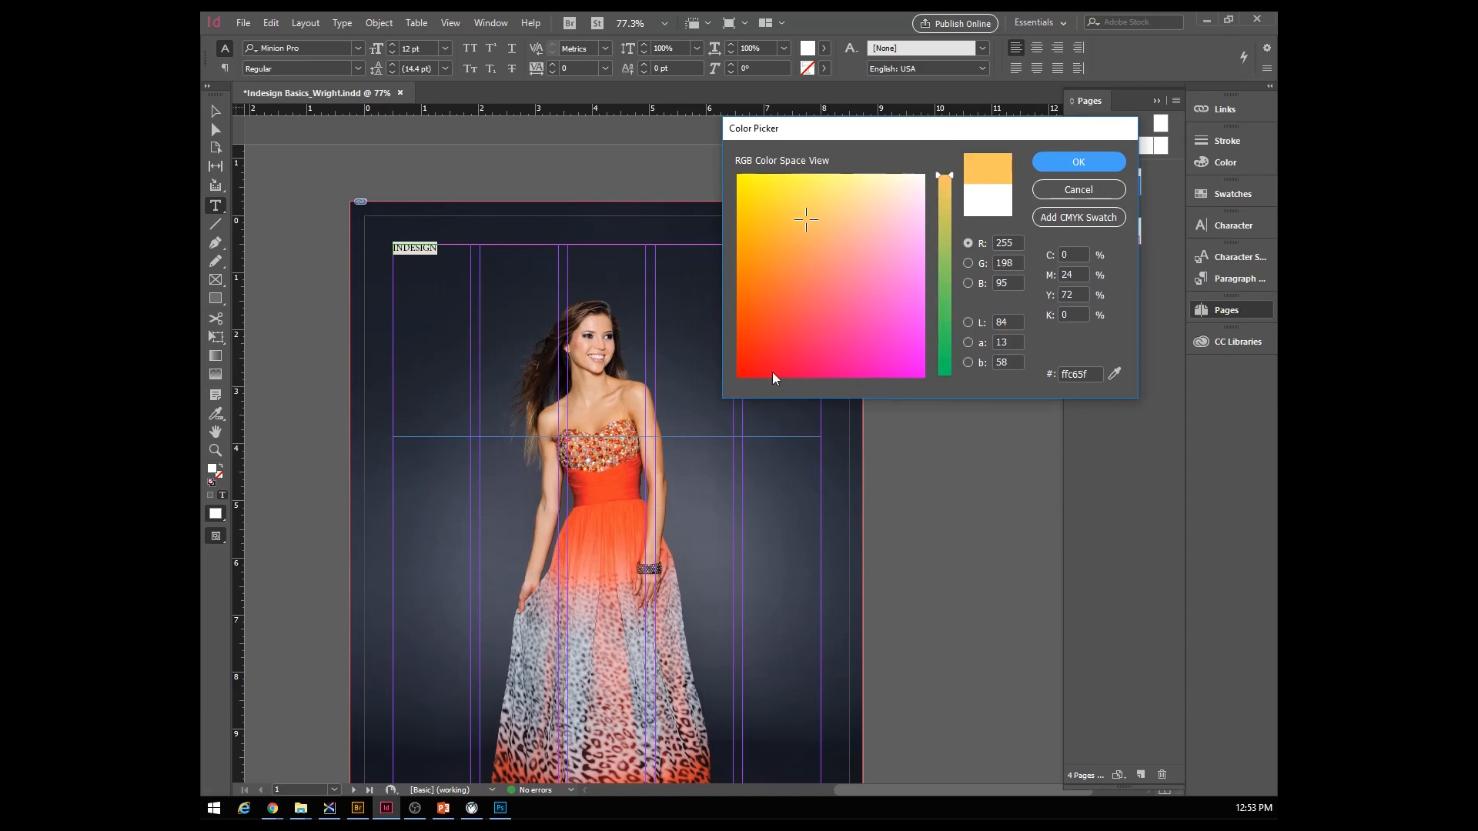
{"action": "left_click", "coordinate": [764, 351]}
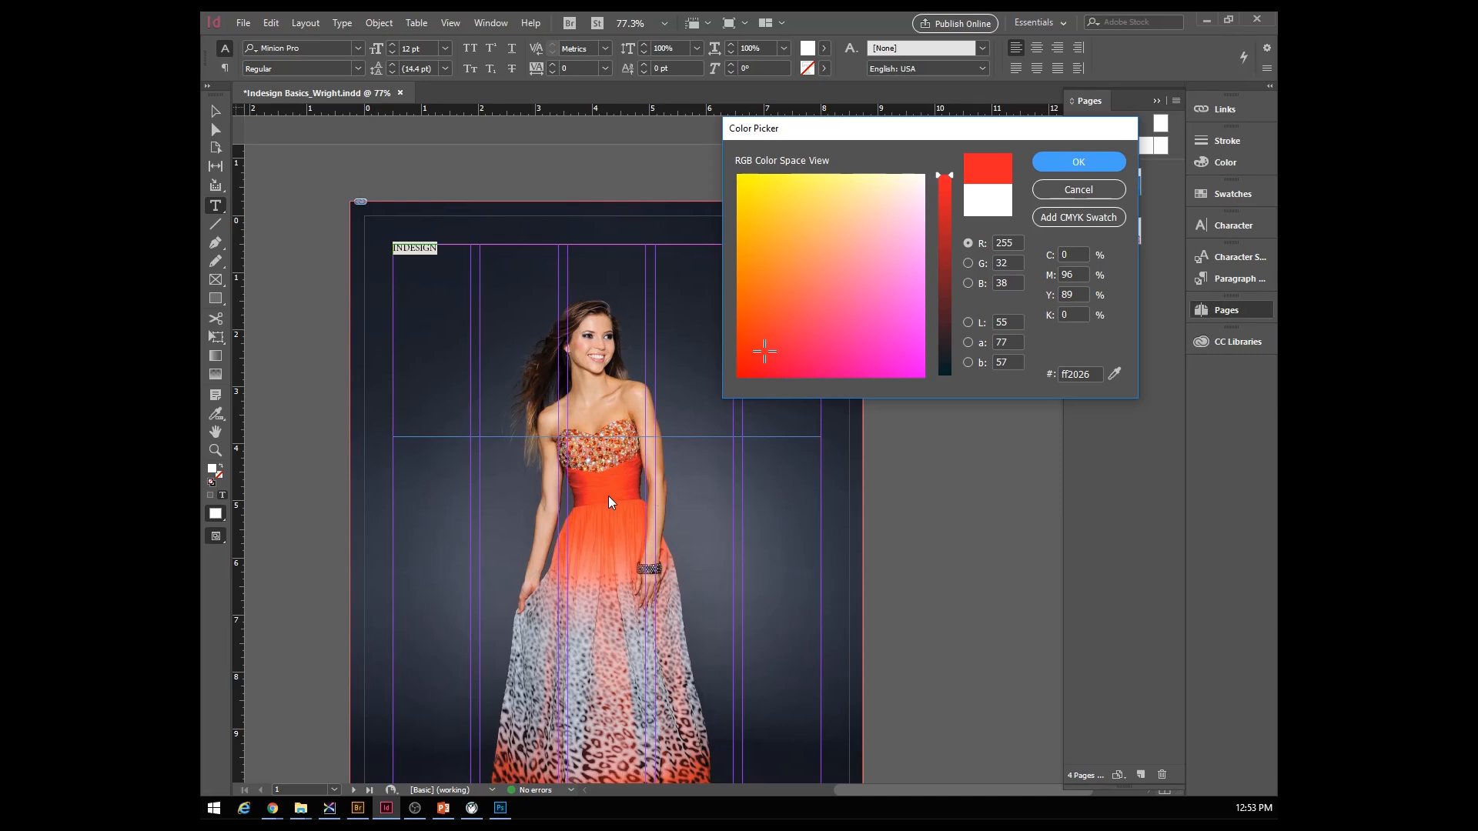
{"action": "left_click", "coordinate": [1101, 192]}
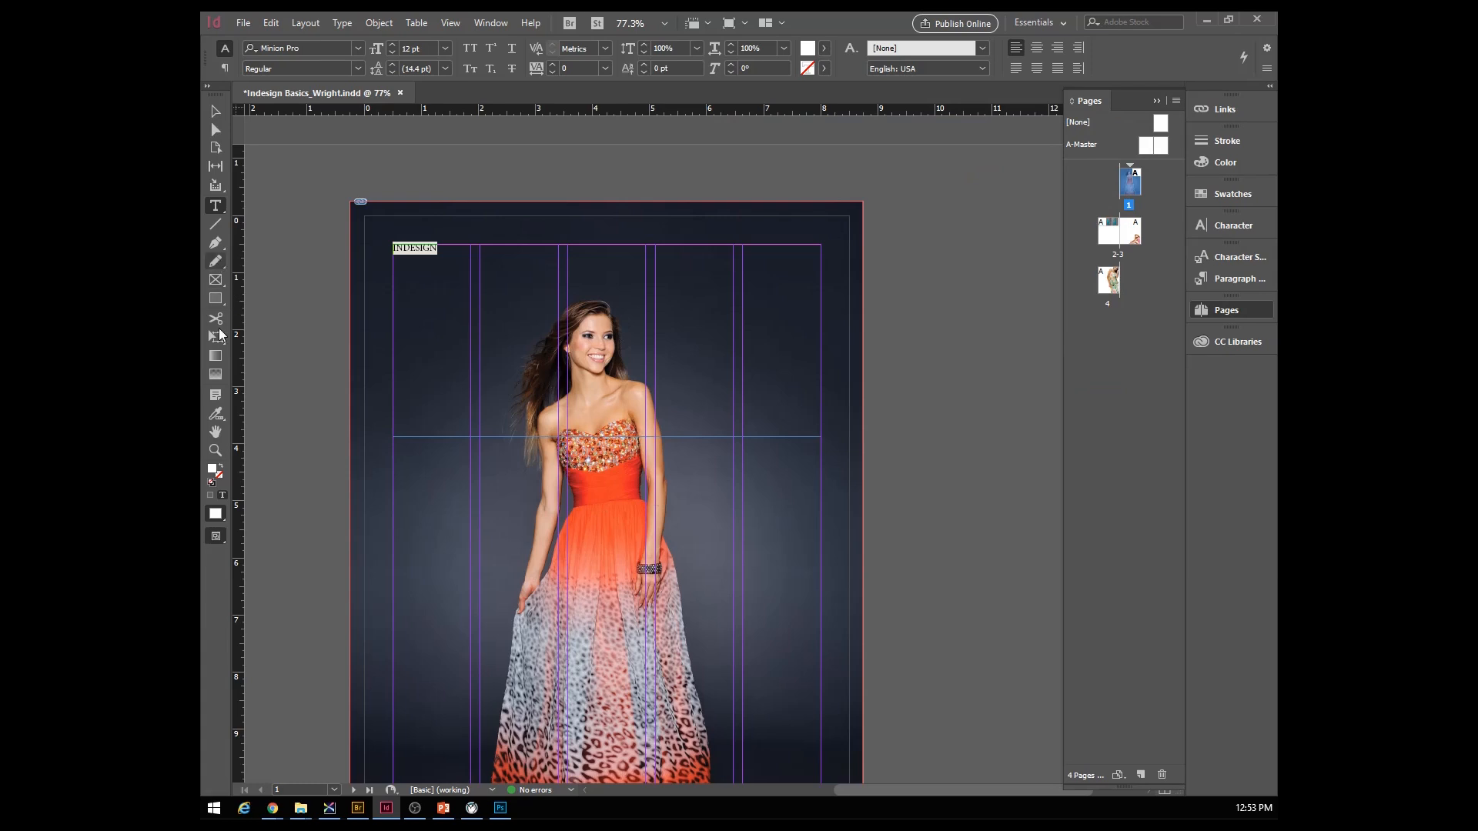
- Show the document's colour swatches and switch from the title text to selecting its frame
{"action": "left_click", "coordinate": [1222, 193]}
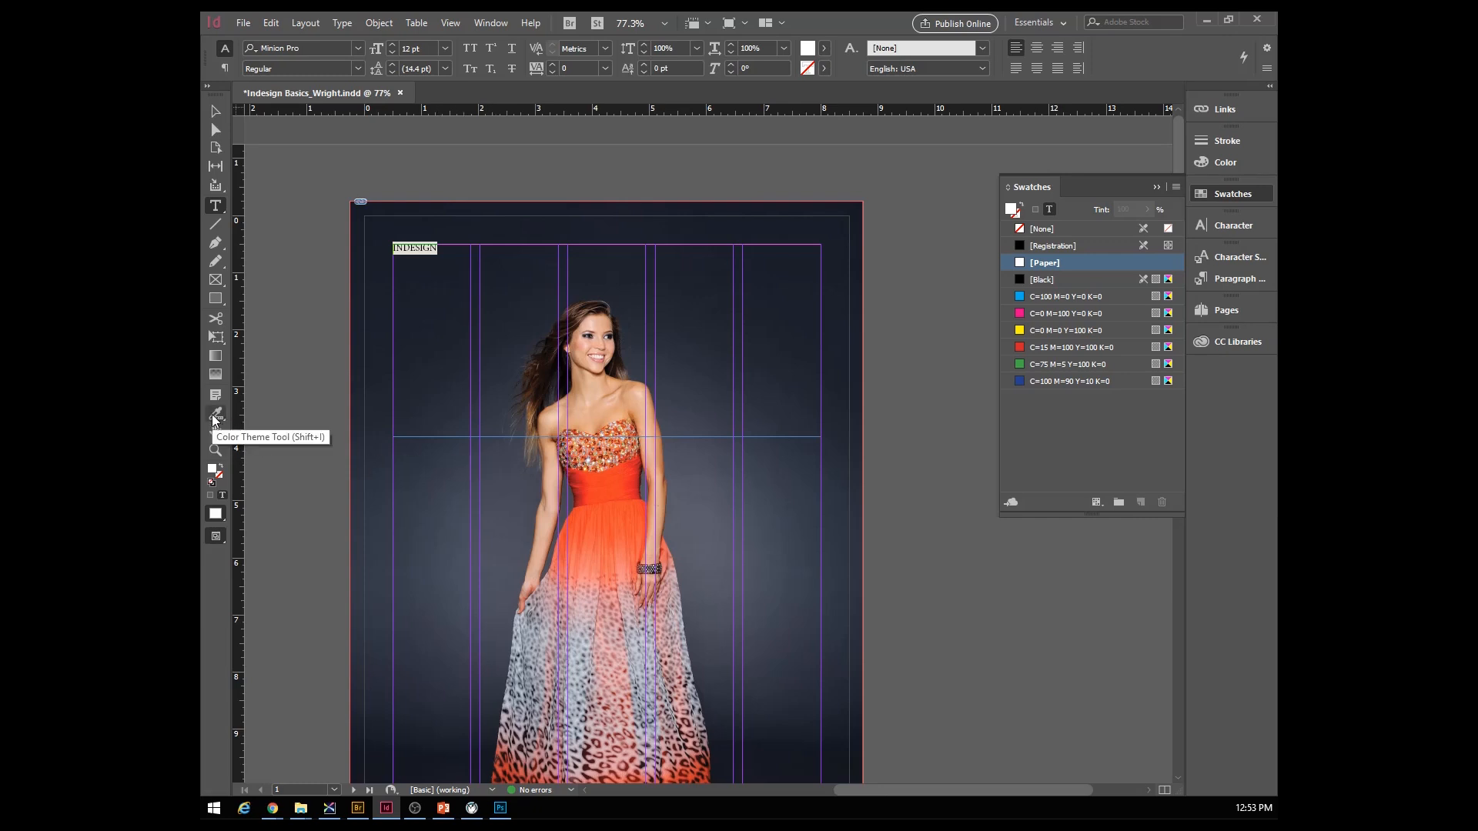
{"action": "key", "text": "Escape"}
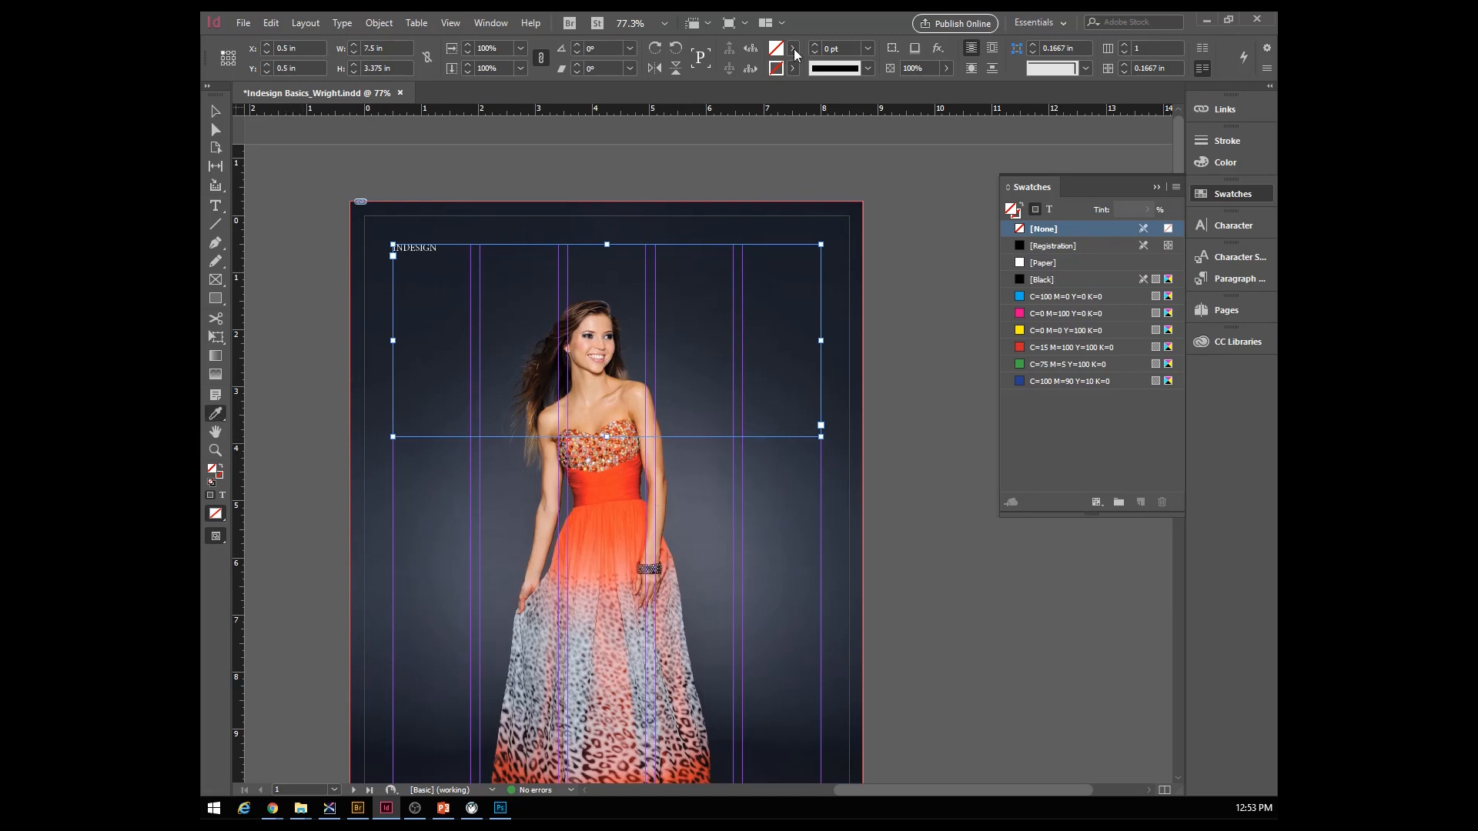
{"action": "double_click", "coordinate": [818, 25]}
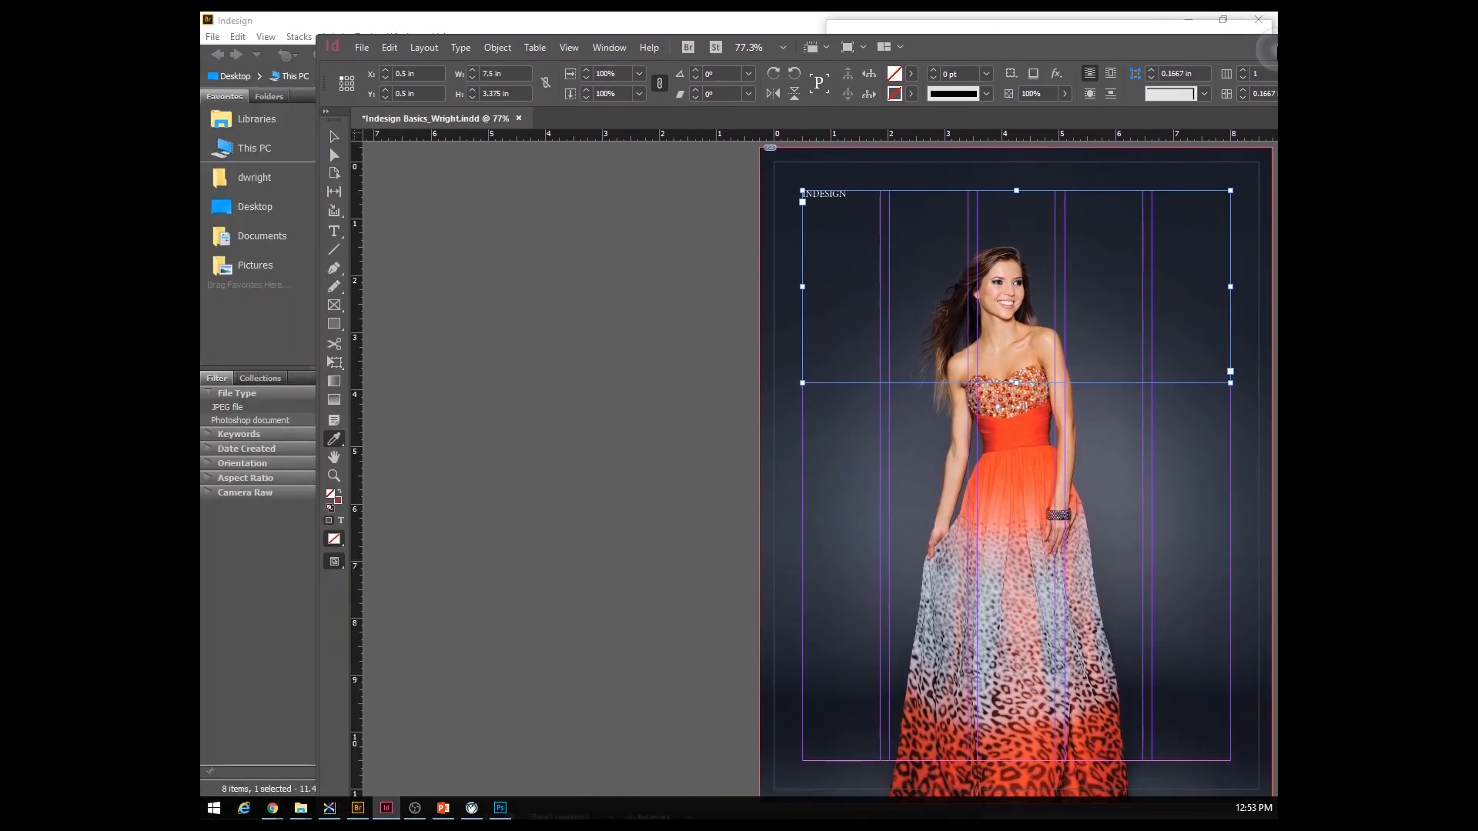
{"action": "key", "text": "super+Right"}
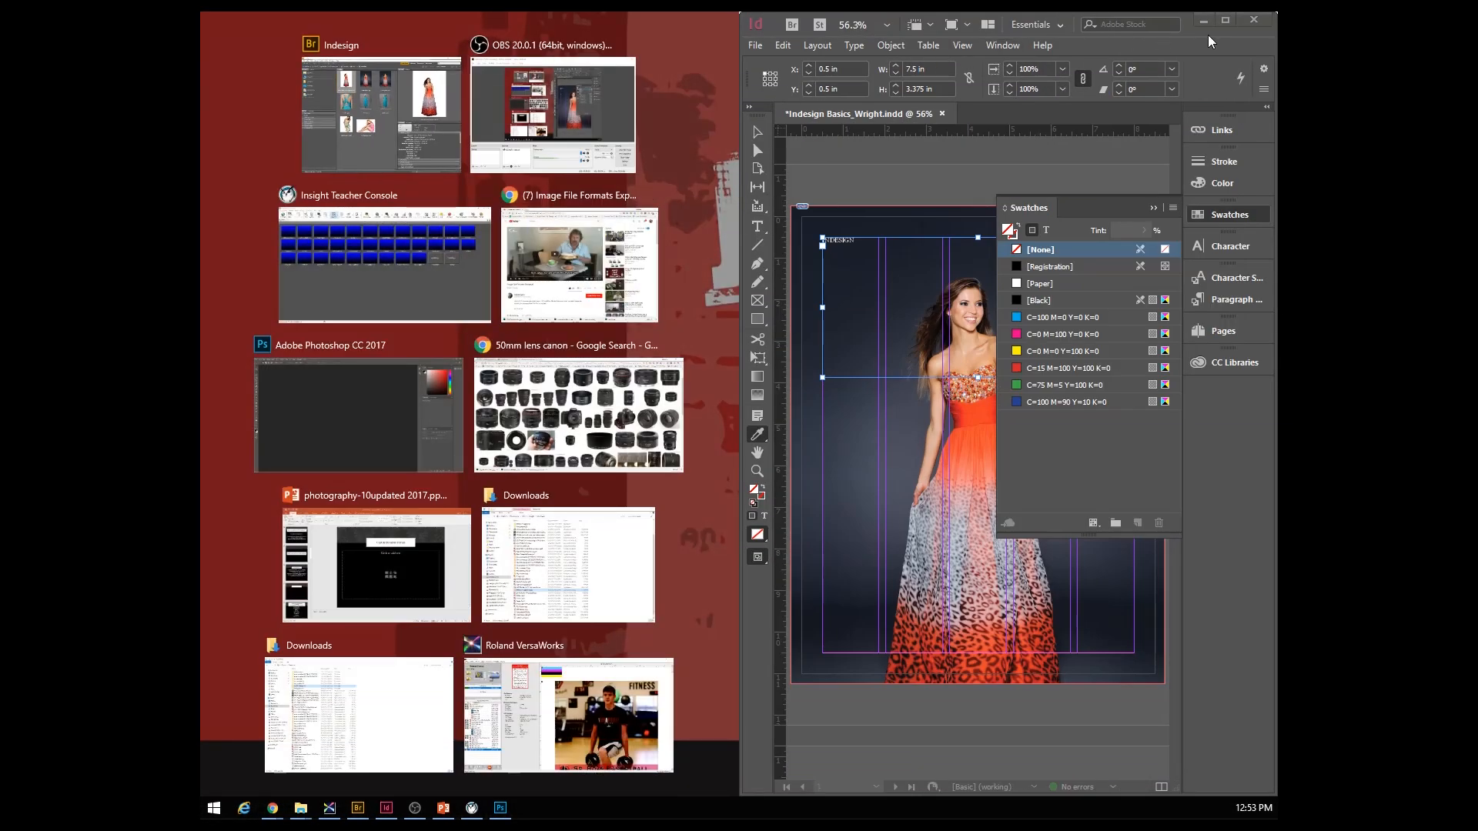
{"action": "left_click_drag", "start_coordinate": [1190, 26], "coordinate": [1214, 63]}
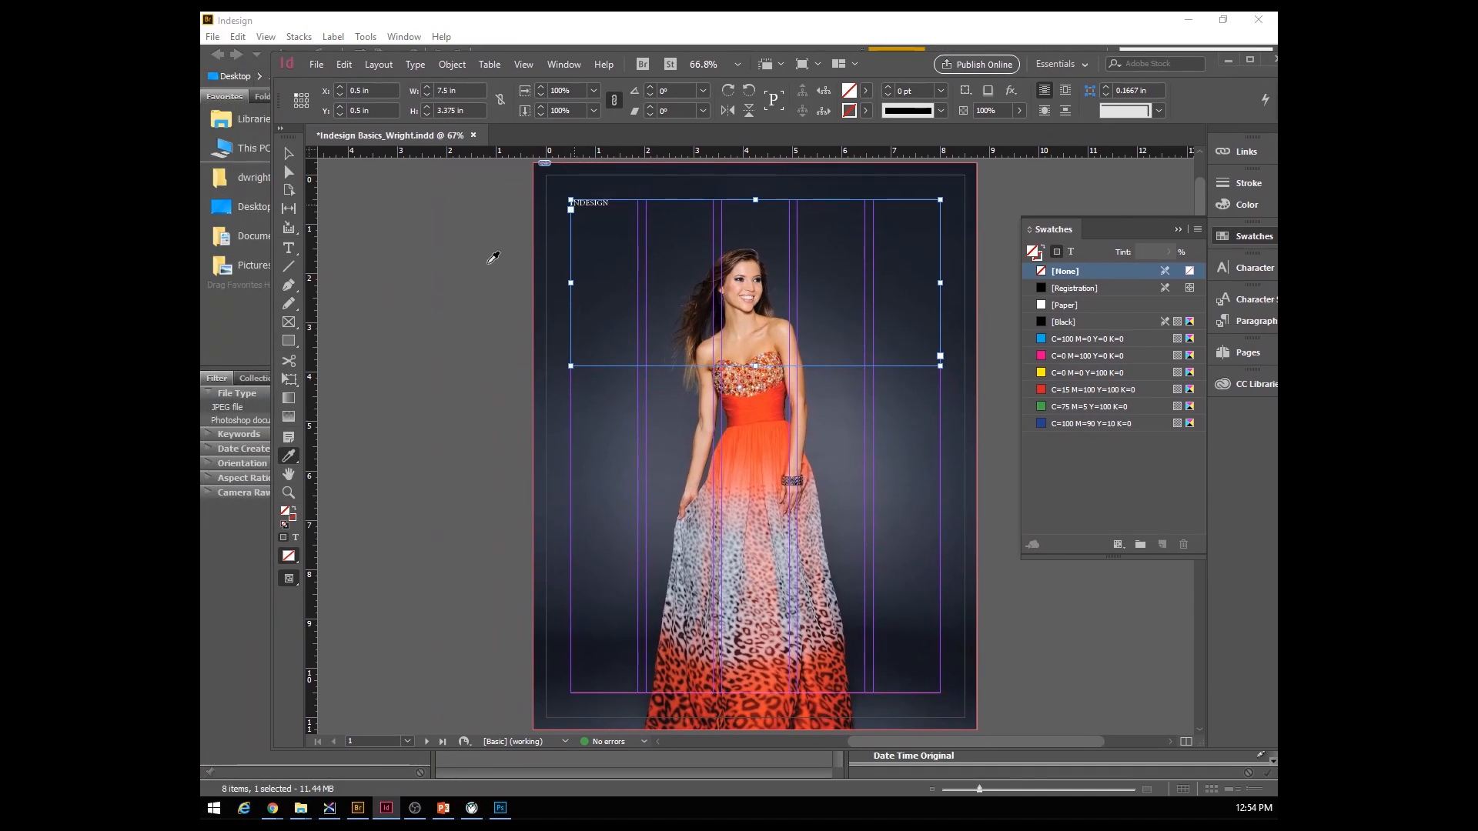
{"action": "left_click", "coordinate": [289, 462]}
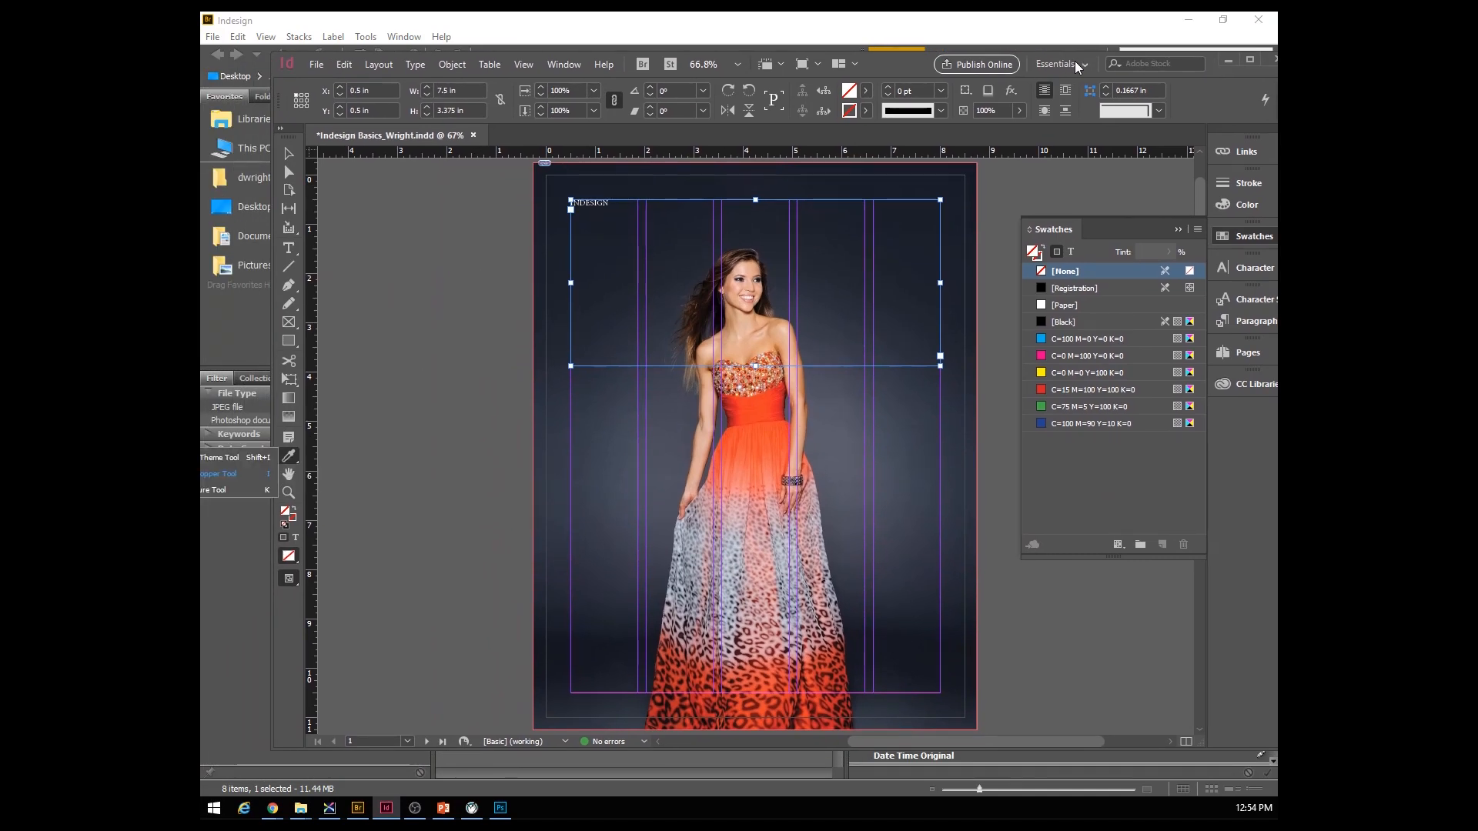
{"action": "left_click_drag", "start_coordinate": [896, 59], "coordinate": [1002, 68]}
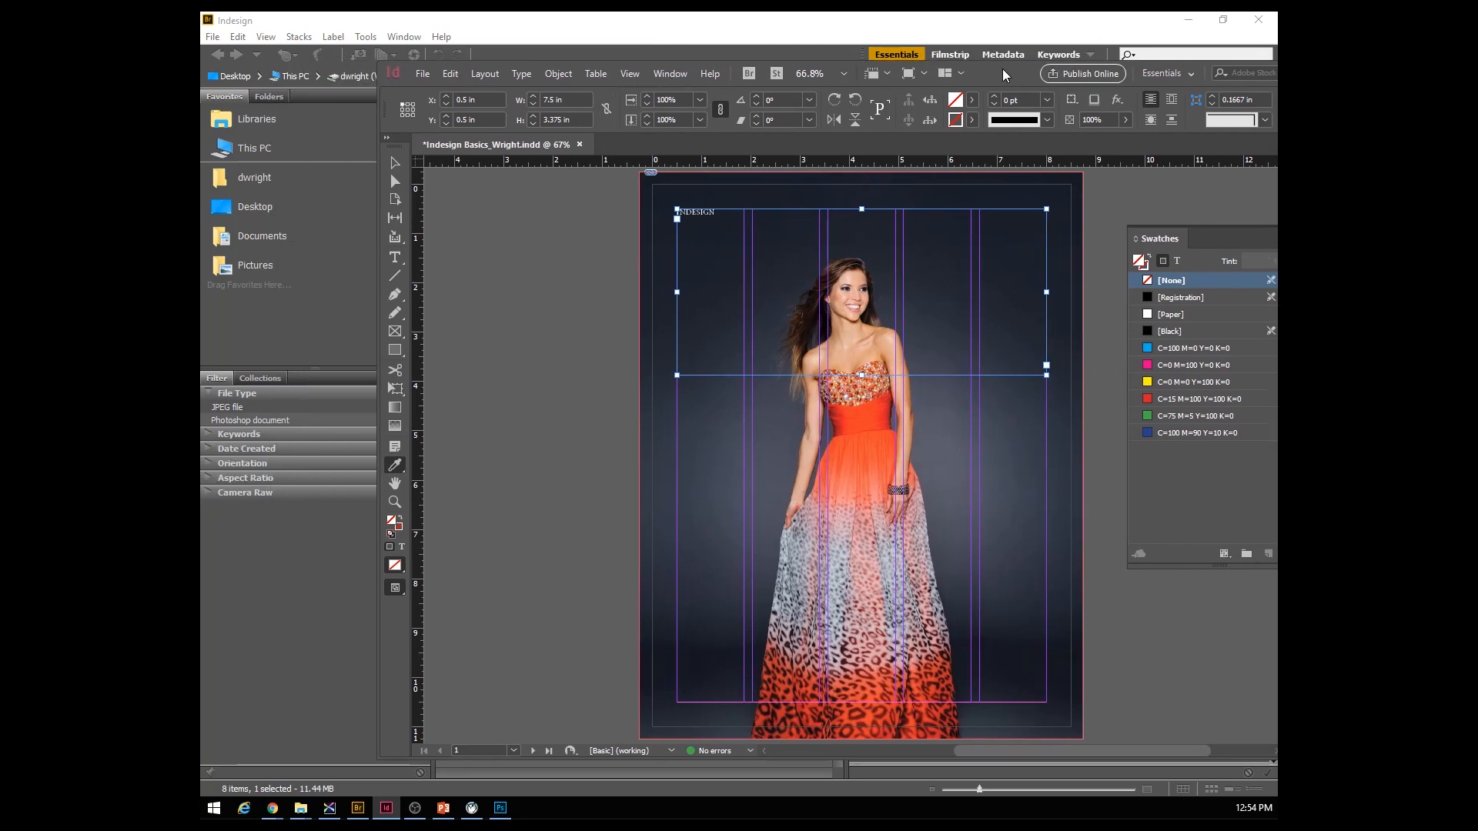
- Choose the Eyedropper tool, maximize the window, and fill the title's text frame with the orange sampled from the dress's waistband
{"action": "left_click", "coordinate": [397, 467]}
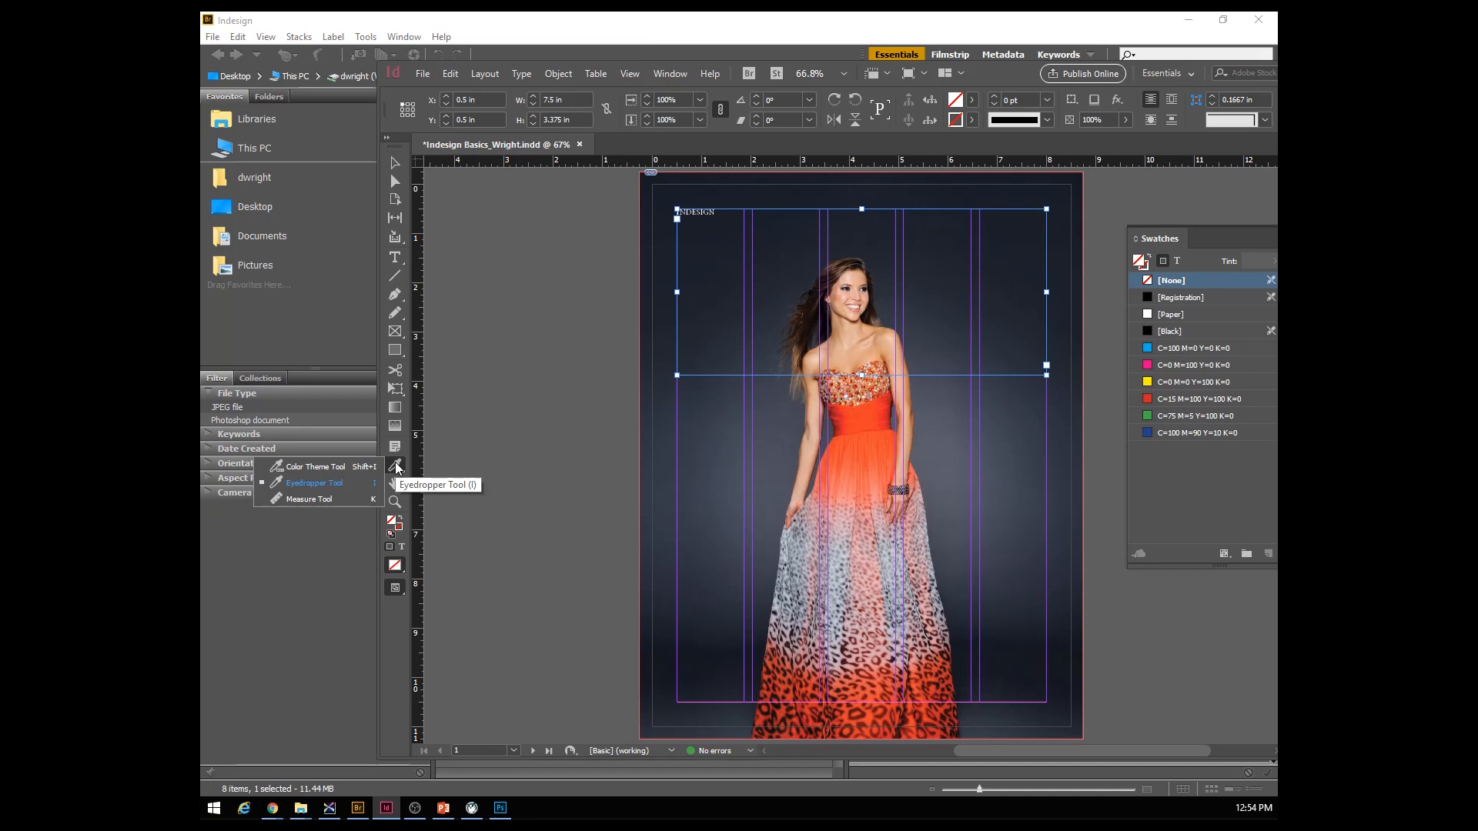
{"action": "left_click", "coordinate": [296, 483]}
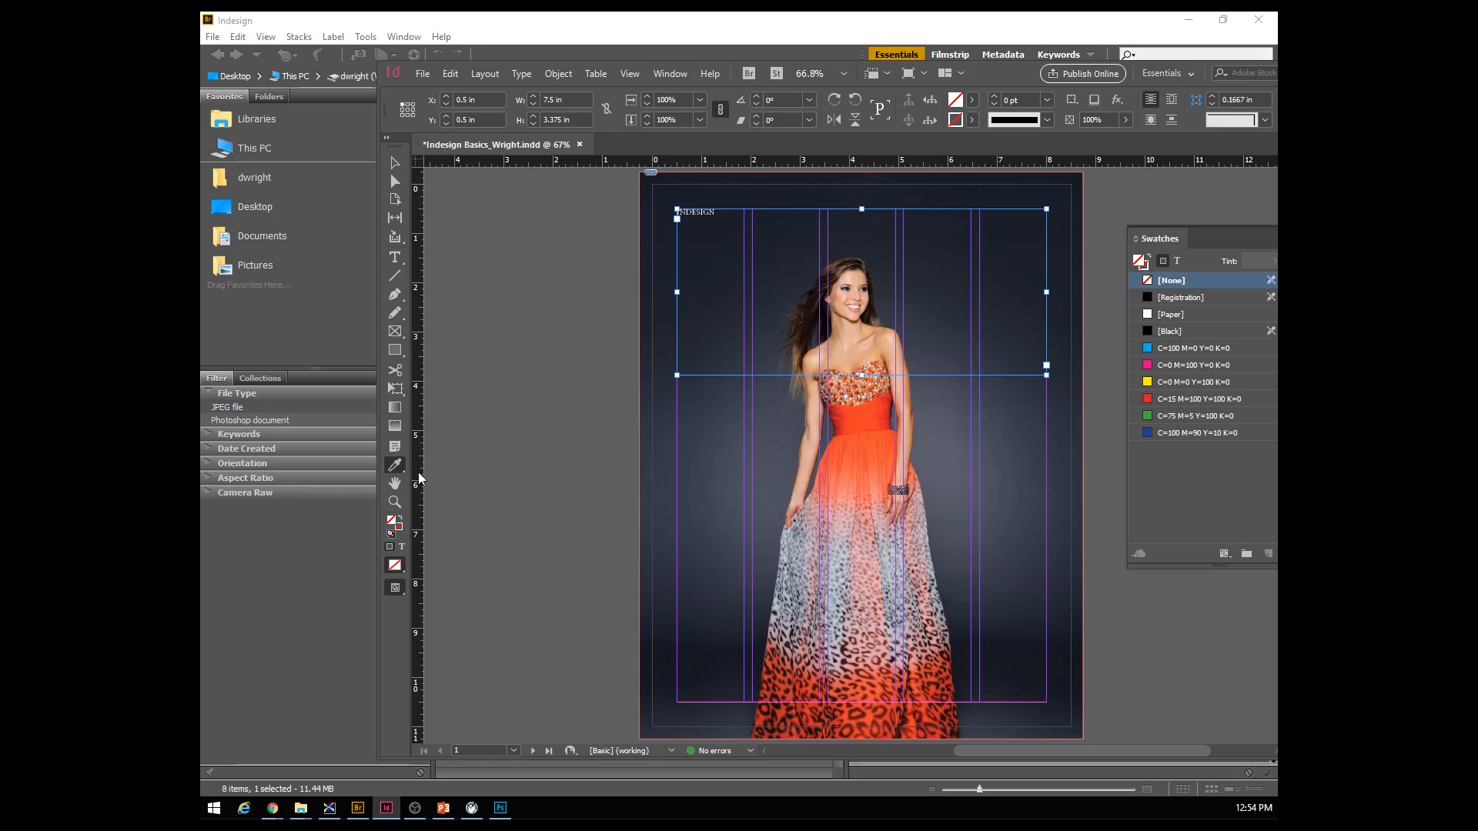
{"action": "double_click", "coordinate": [1016, 77]}
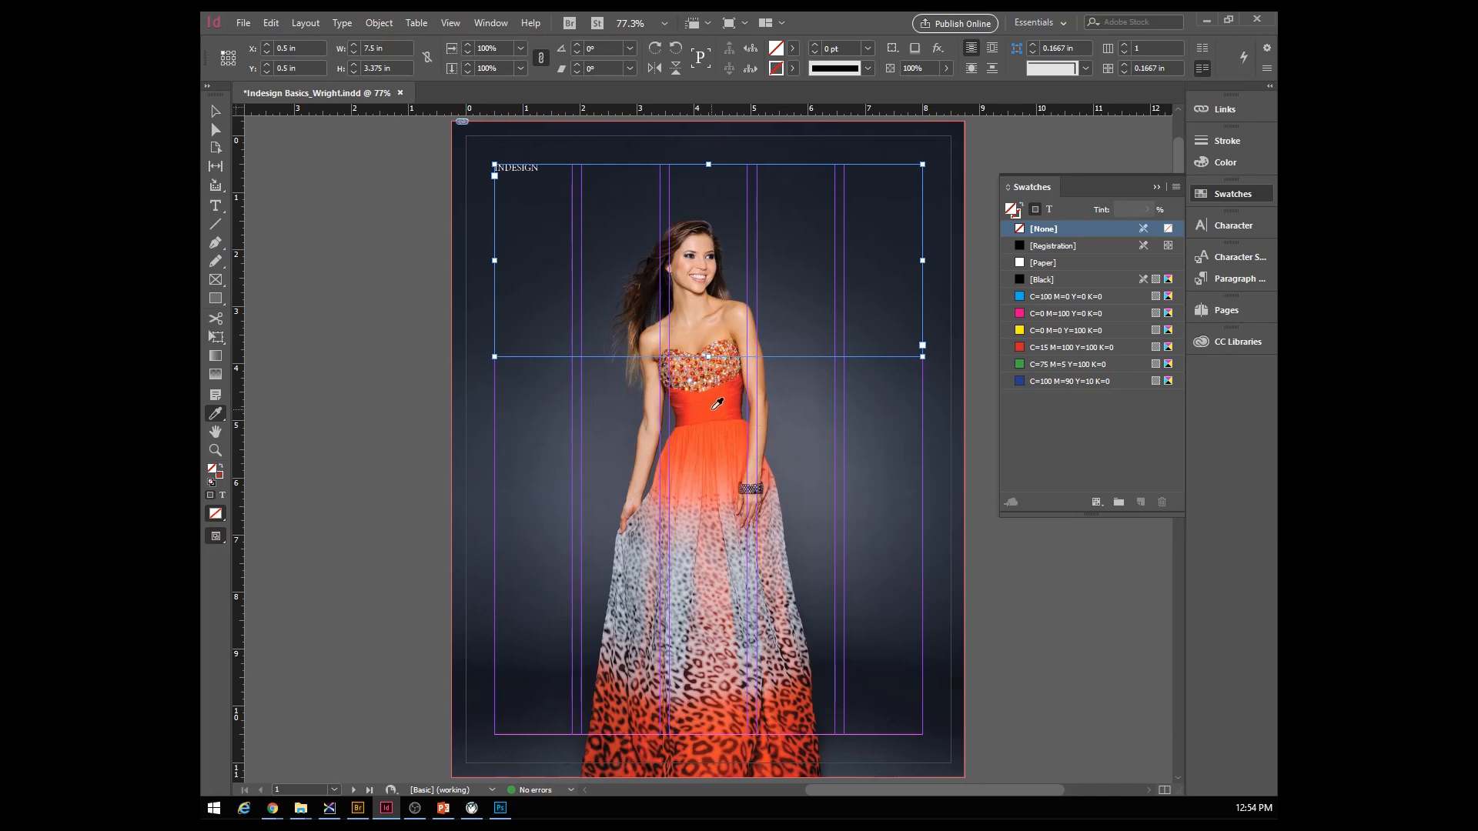
{"action": "left_click", "coordinate": [702, 407]}
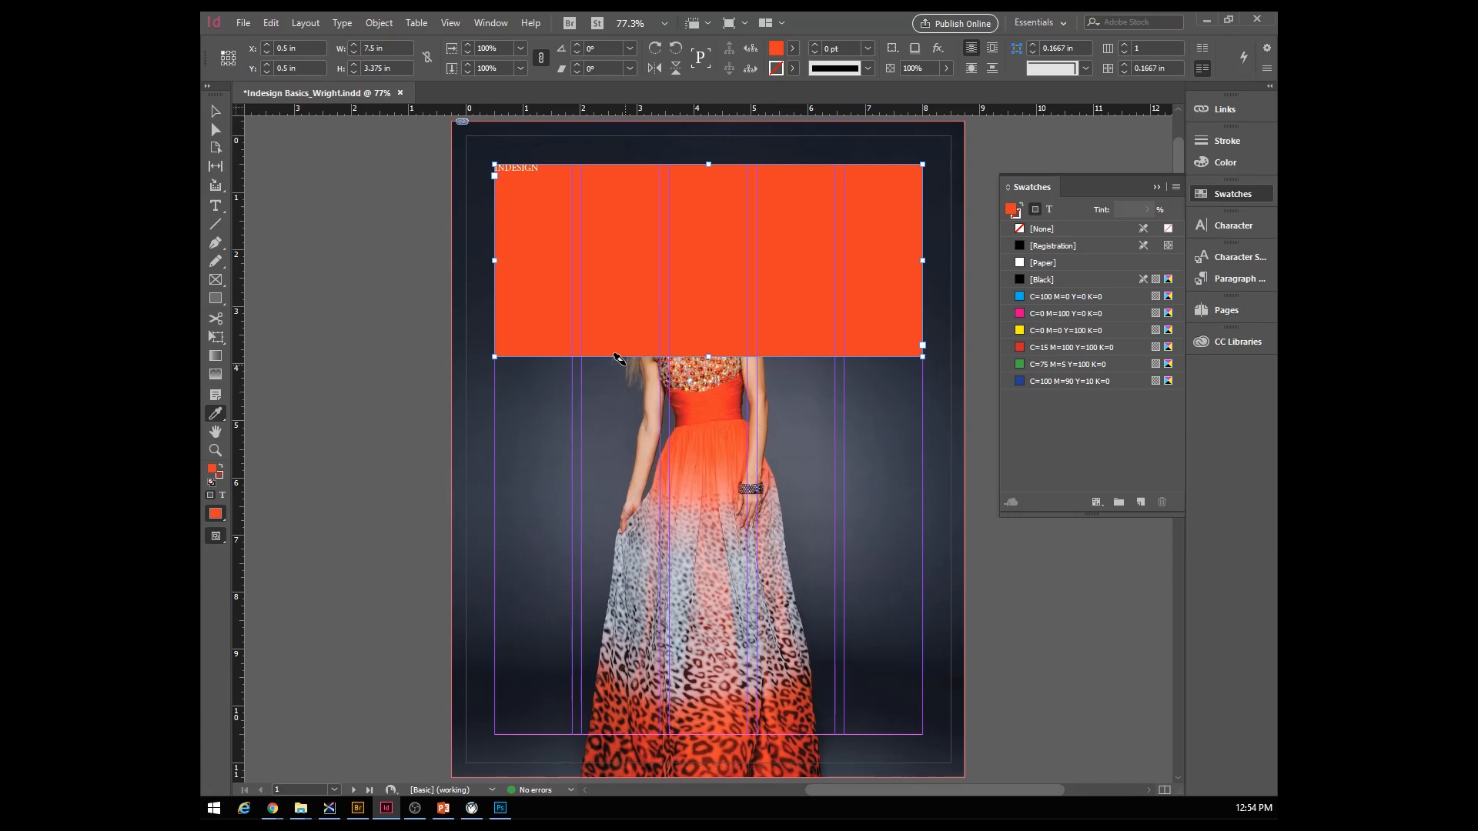
- Add the sampled orange R=236 G=62 B=37 as a new swatch, turn off naming by colour value, and name it Red Dress
{"action": "left_click", "coordinate": [1143, 505]}
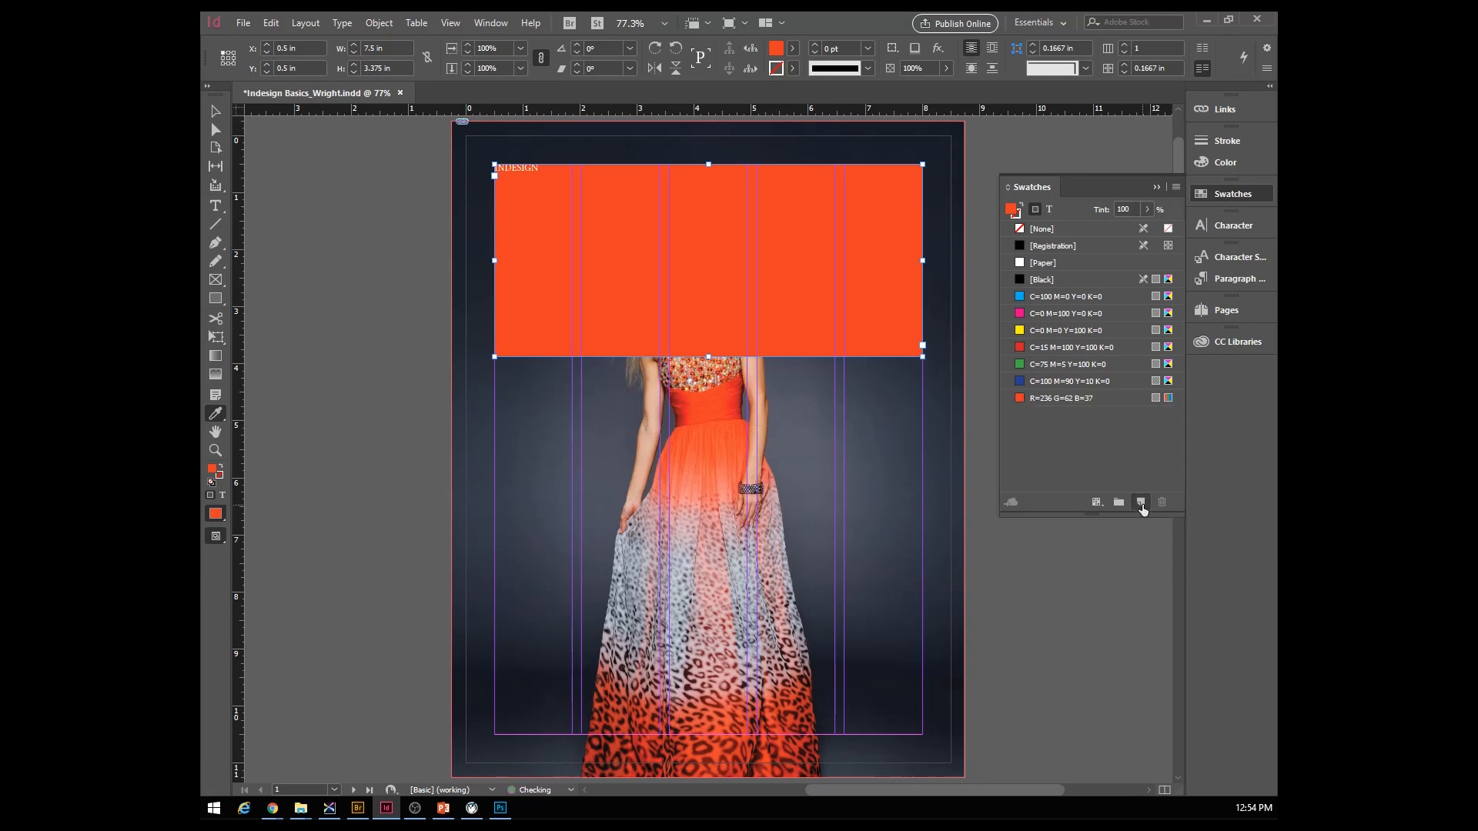
{"action": "double_click", "coordinate": [1039, 401]}
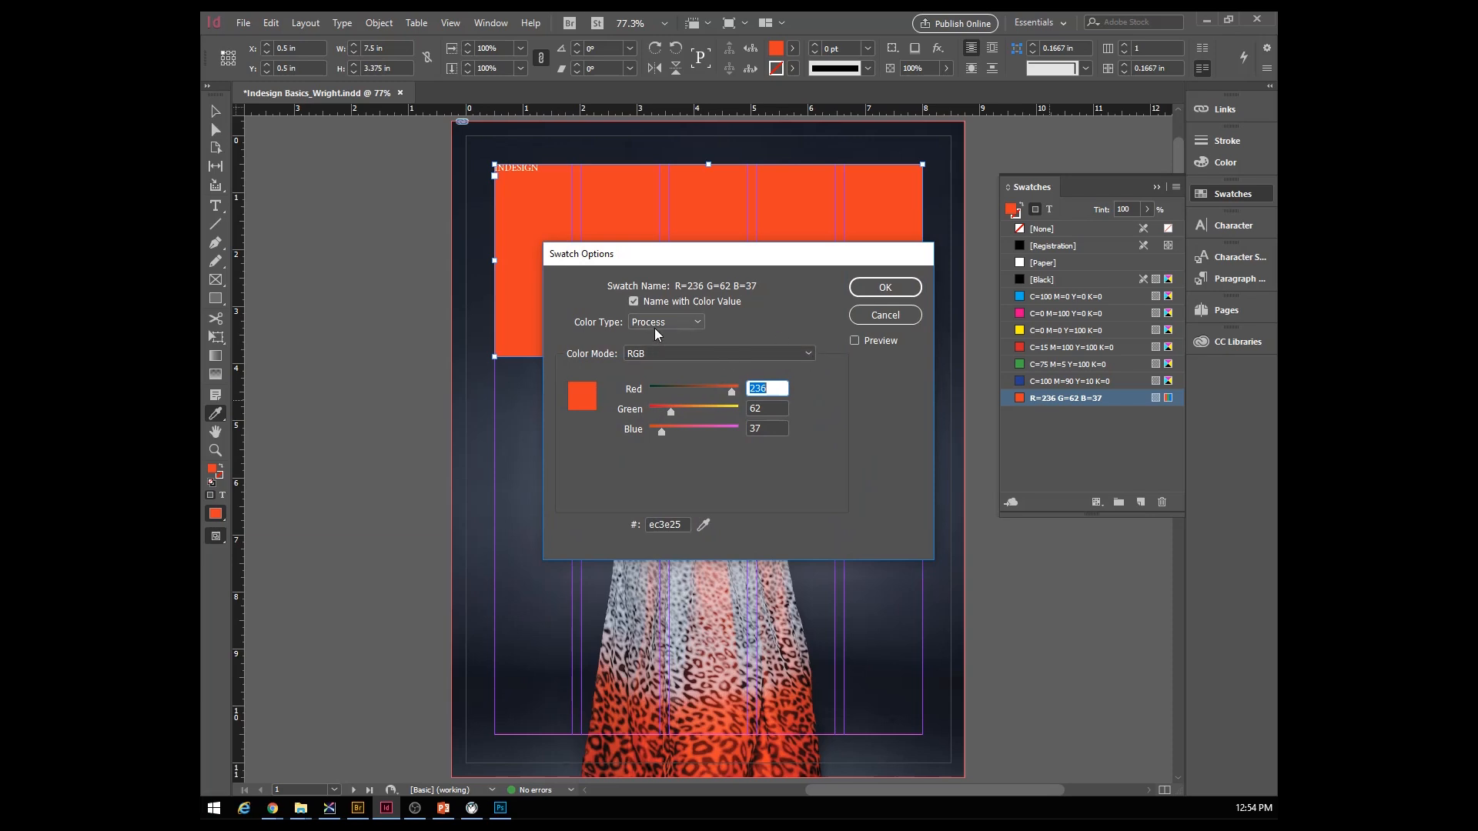
{"action": "left_click_drag", "start_coordinate": [688, 262], "coordinate": [825, 207]}
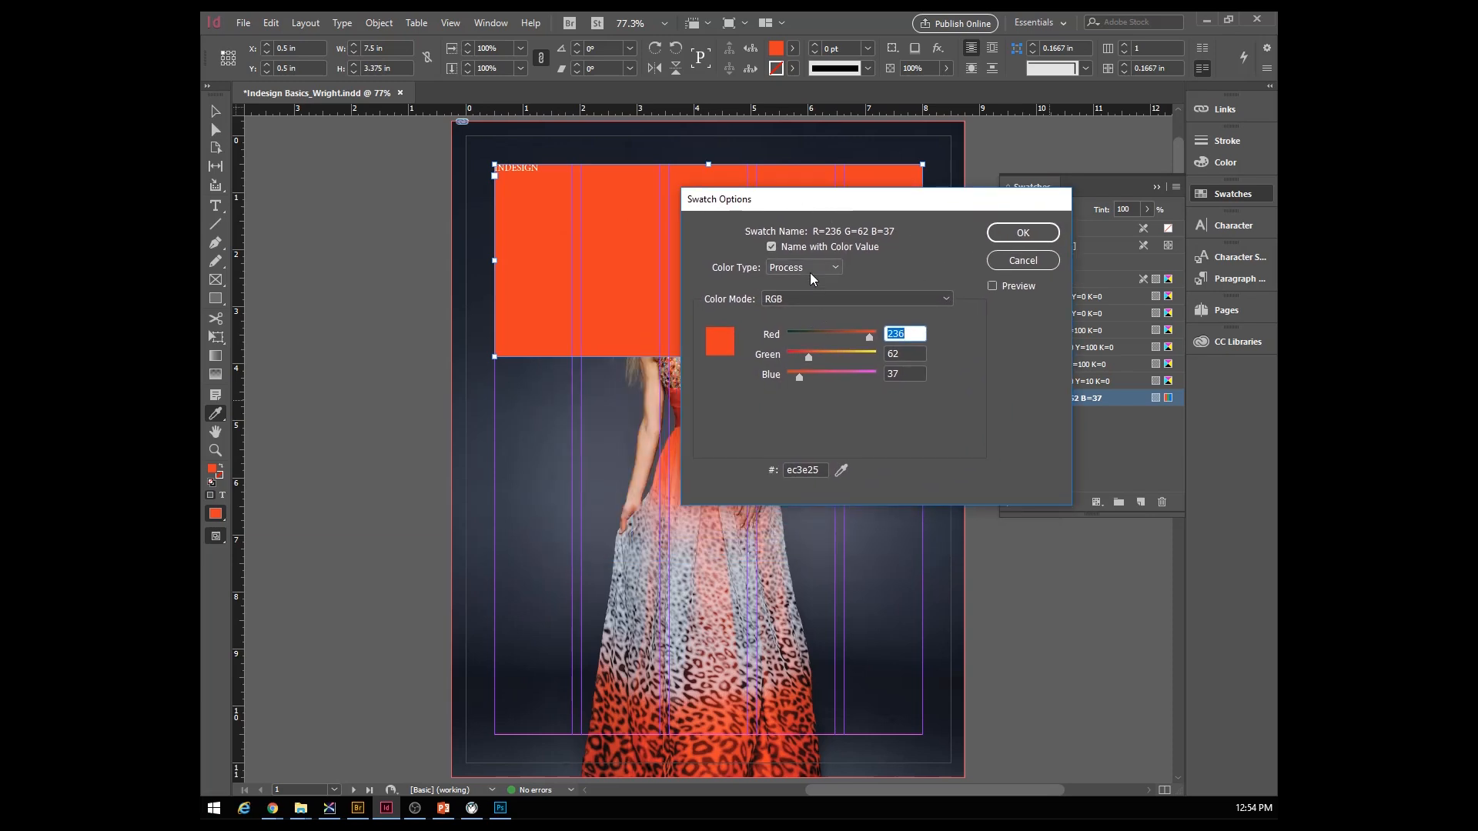
{"action": "left_click", "coordinate": [771, 247]}
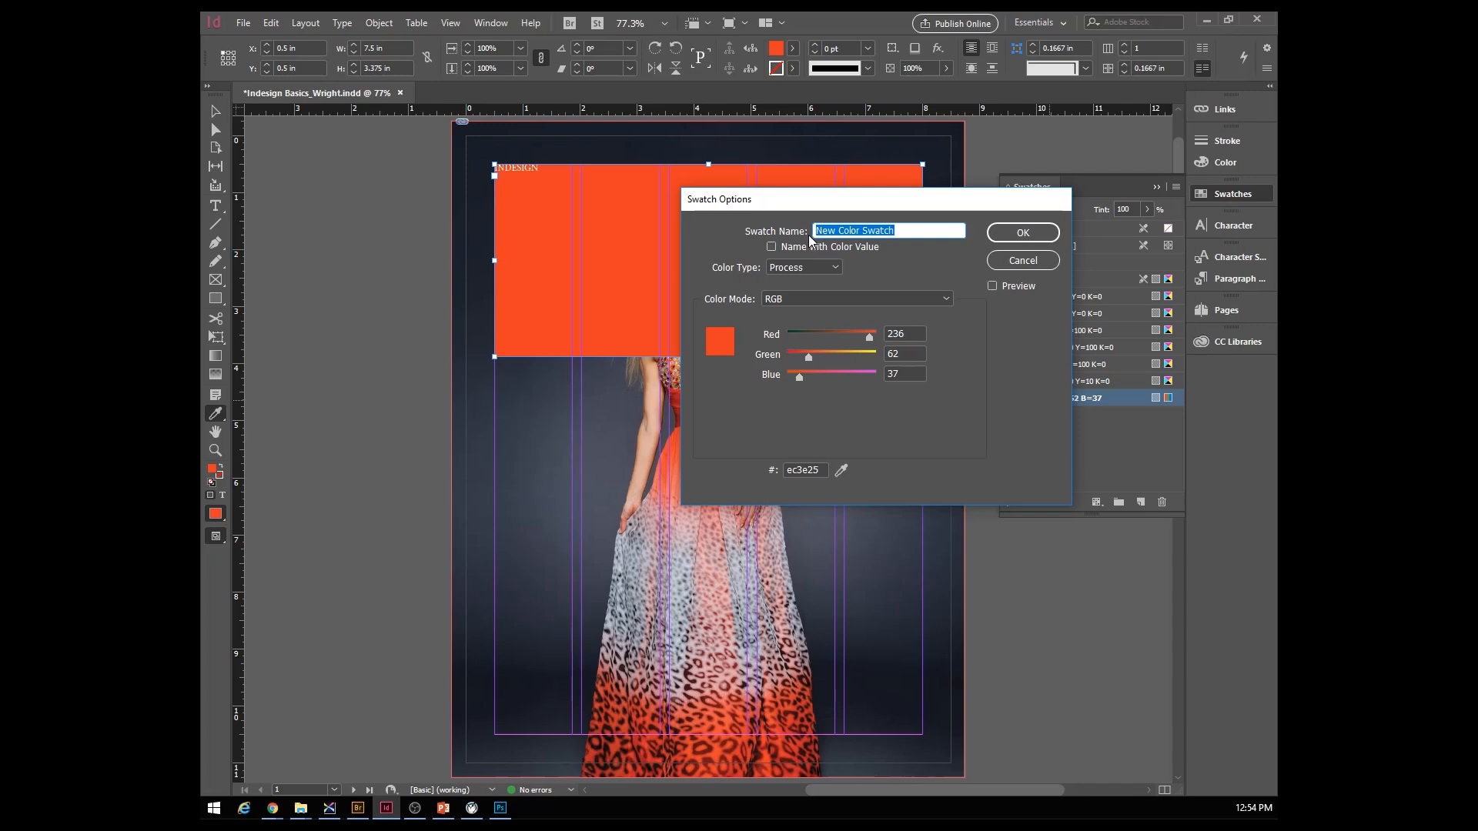
{"action": "type", "text": "RE"}
{"action": "type", "text": "ed Dress"}
{"action": "key", "text": "Return"}
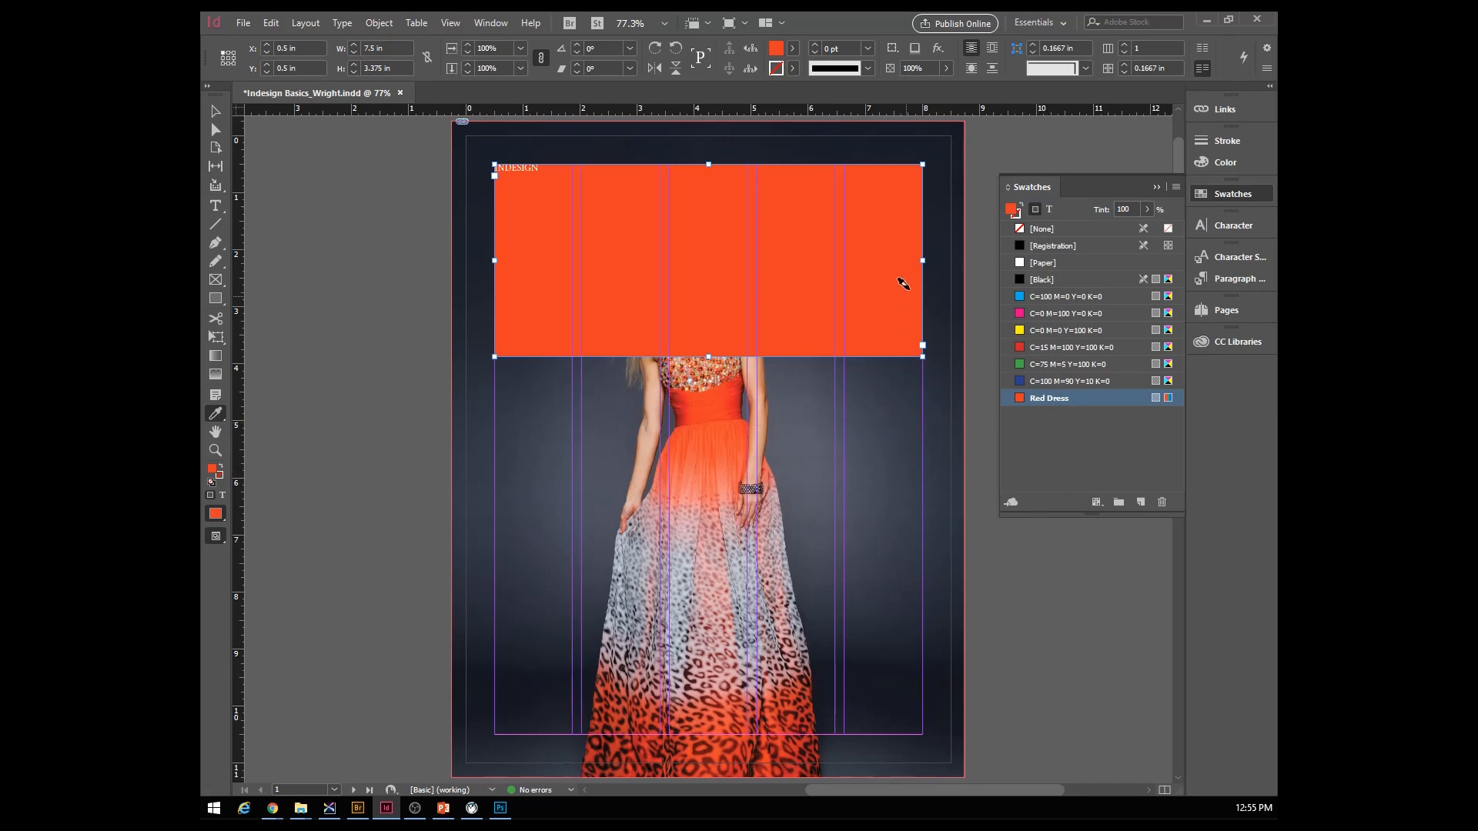
- Duplicate the Red Dress swatch, change the copy's colour mode to CMYK, and name it REBEL RED
{"action": "left_click", "coordinate": [1141, 503]}
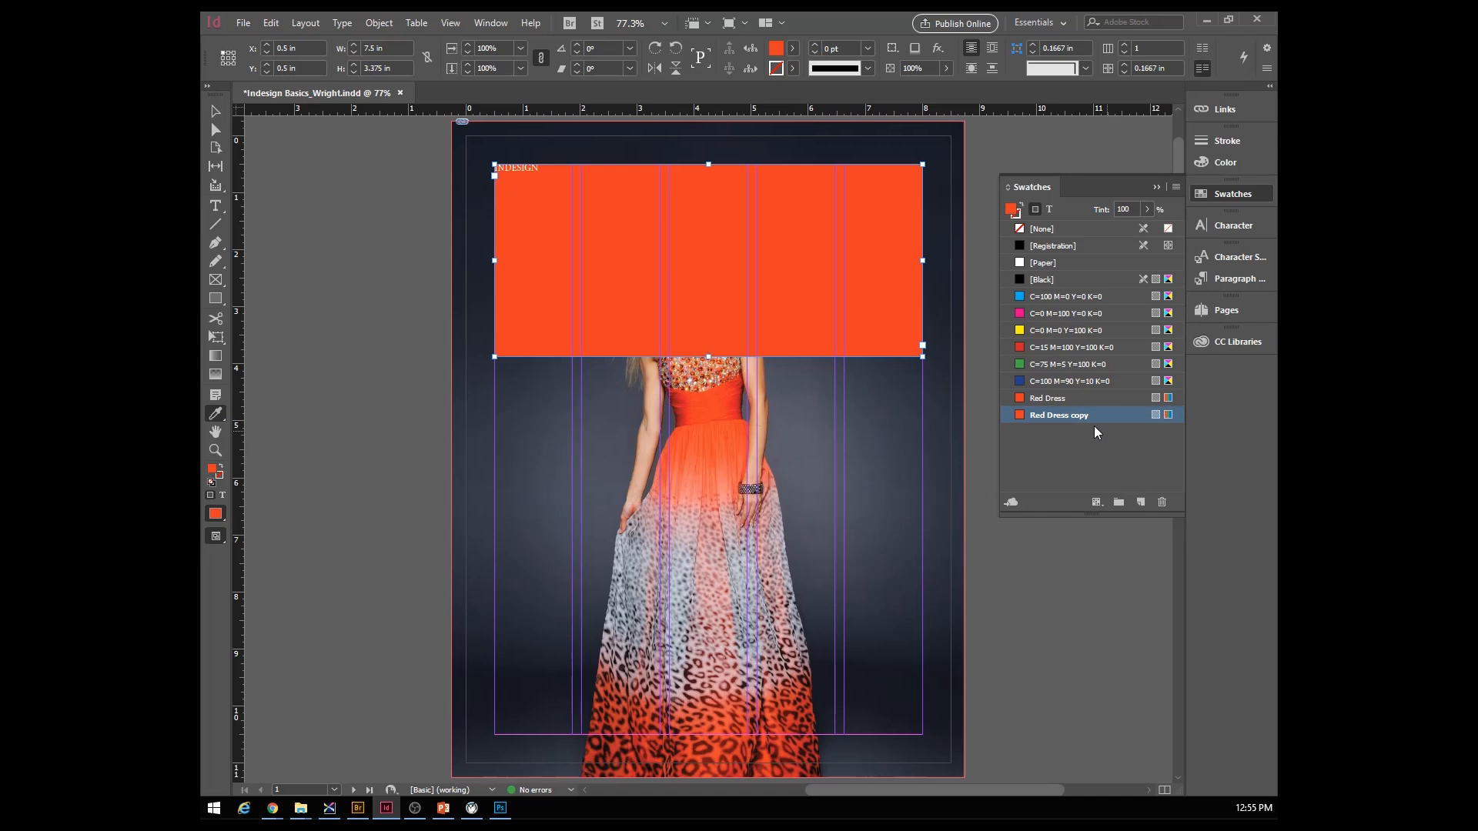
{"action": "double_click", "coordinate": [1022, 414]}
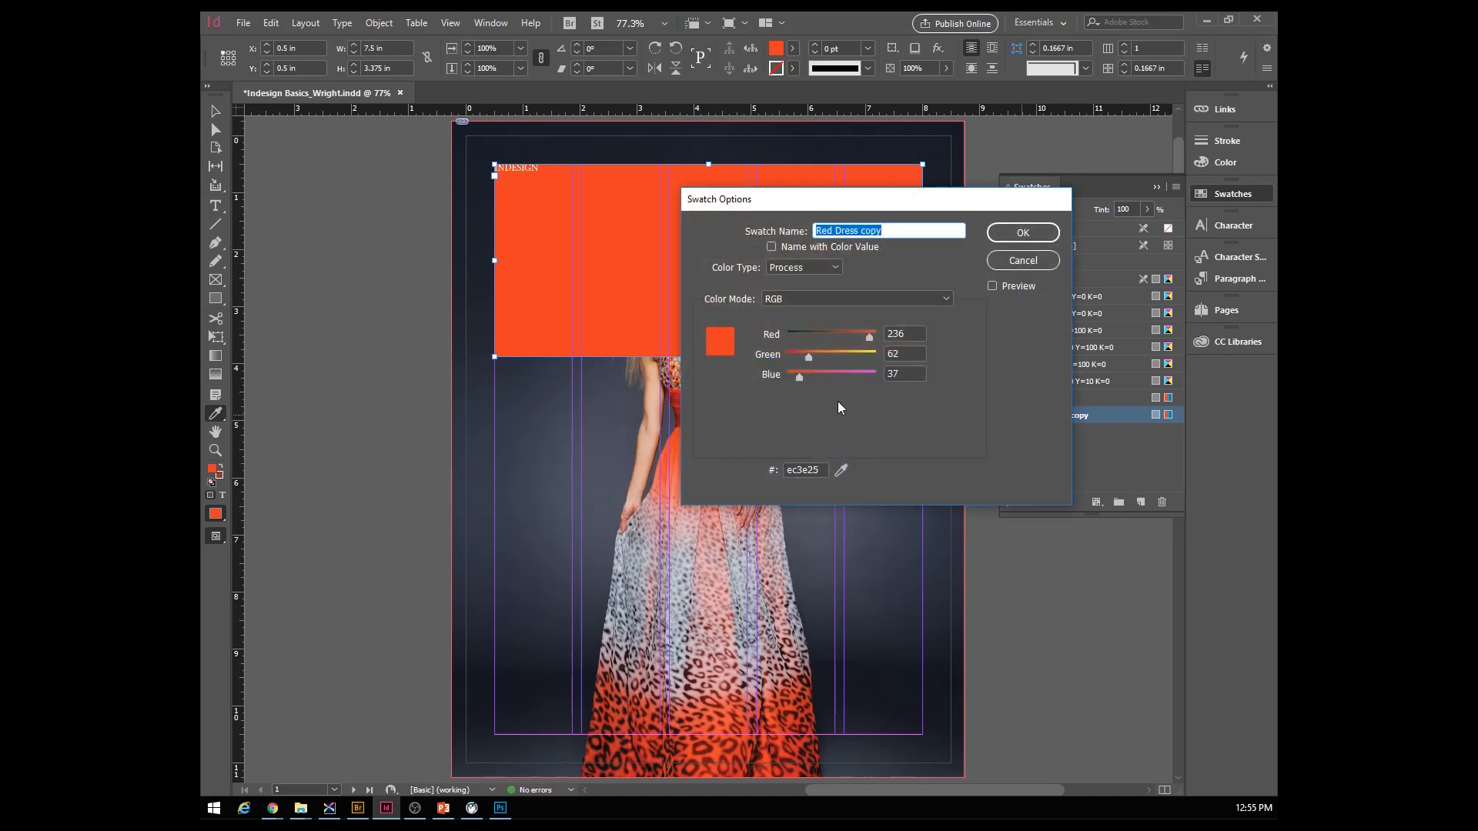
{"action": "left_click", "coordinate": [902, 297]}
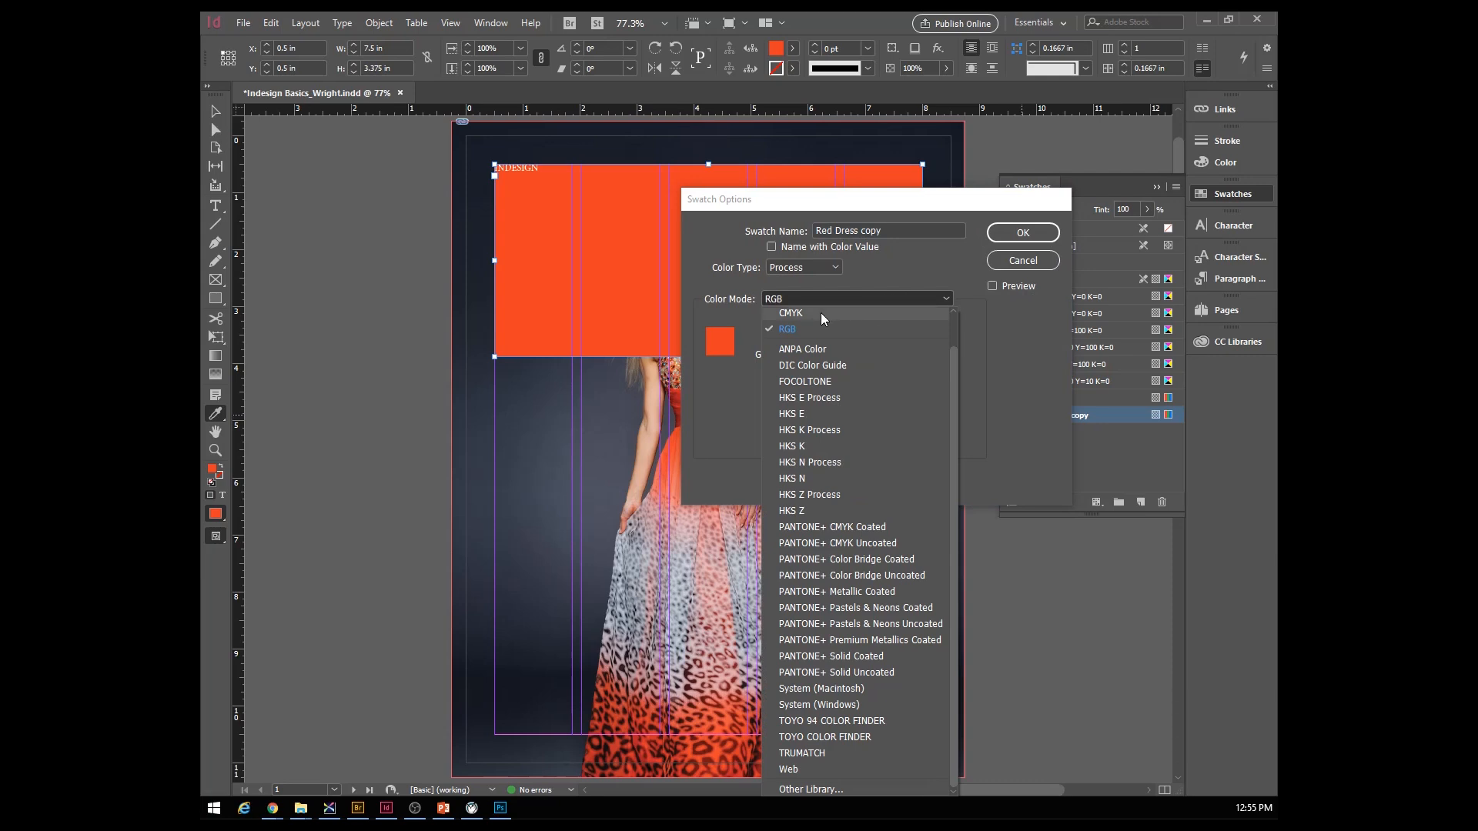
{"action": "left_click", "coordinate": [797, 314]}
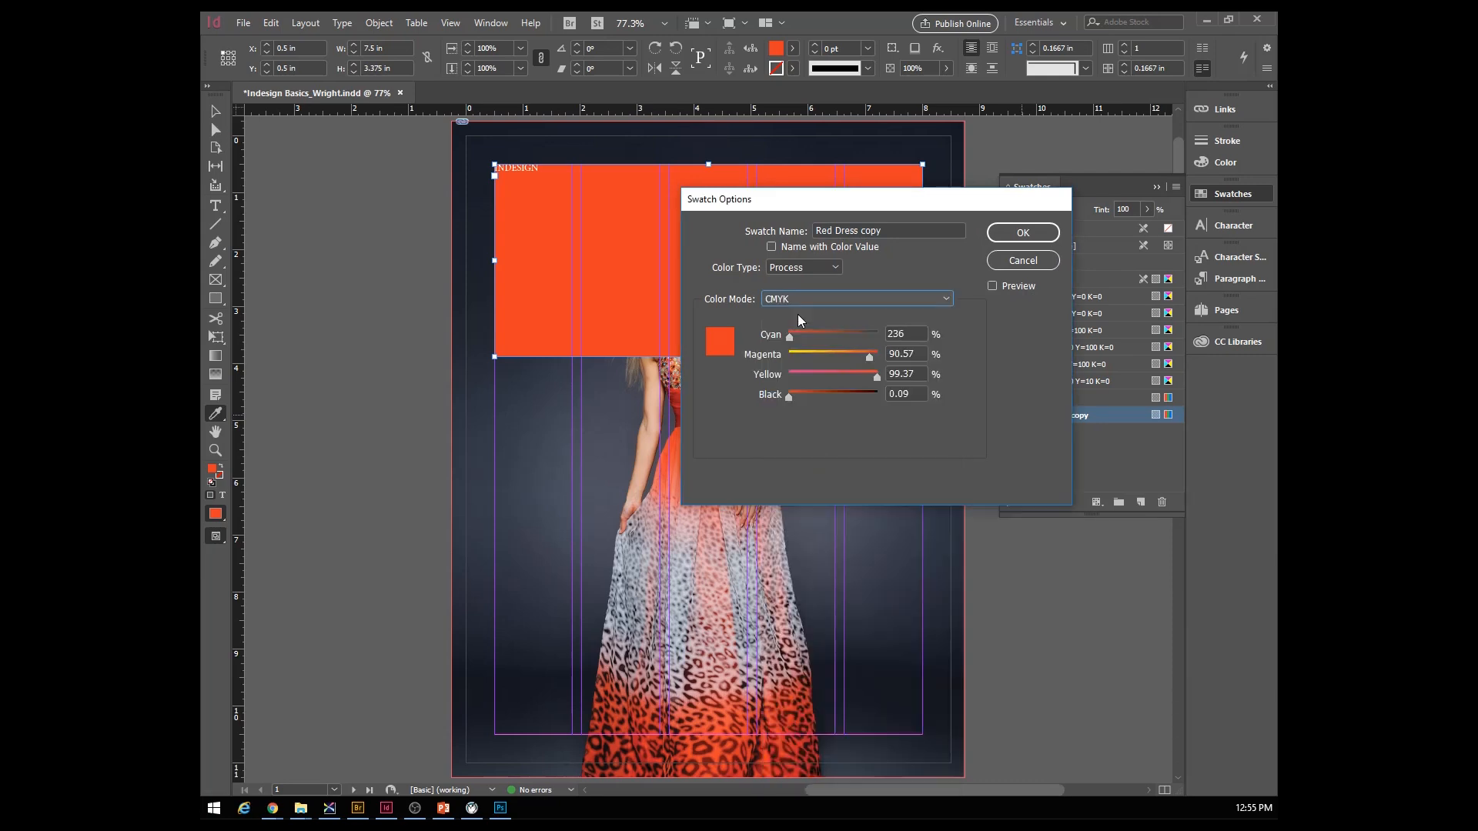
{"action": "triple_click", "coordinate": [911, 234]}
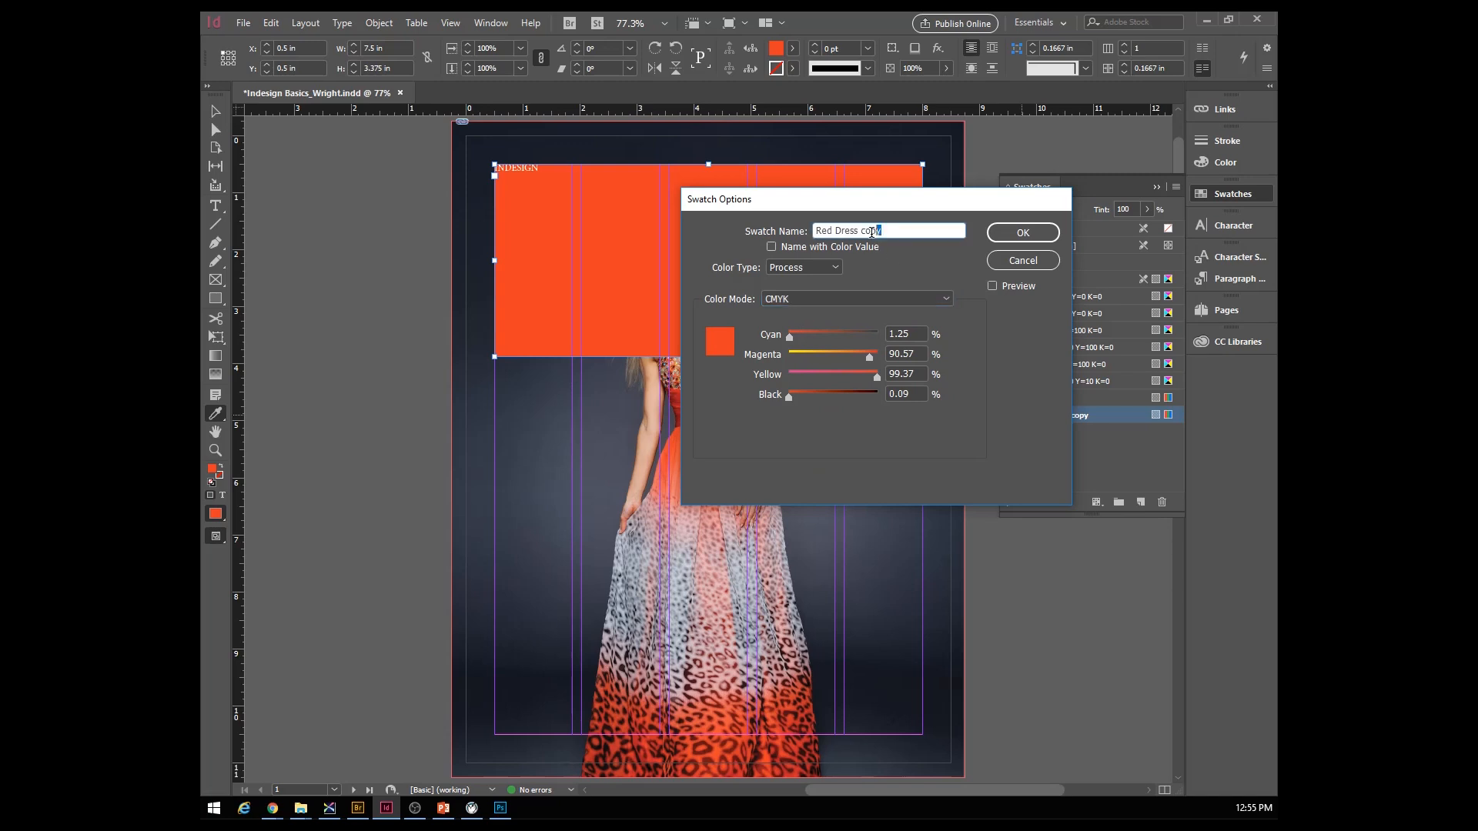
{"action": "type", "text": "REBEL RED"}
- Set the REBEL RED swatch to 26% cyan, 100% magenta, 100% yellow and 0% black, and accept the swatch options
{"action": "left_click", "coordinate": [786, 398]}
{"action": "mouse_move", "coordinate": [868, 359]}
{"action": "left_mouse_down"}
{"action": "mouse_move", "coordinate": [892, 358]}
{"action": "mouse_move", "coordinate": [882, 333]}
{"action": "left_mouse_up"}
{"action": "left_click", "coordinate": [914, 334]}
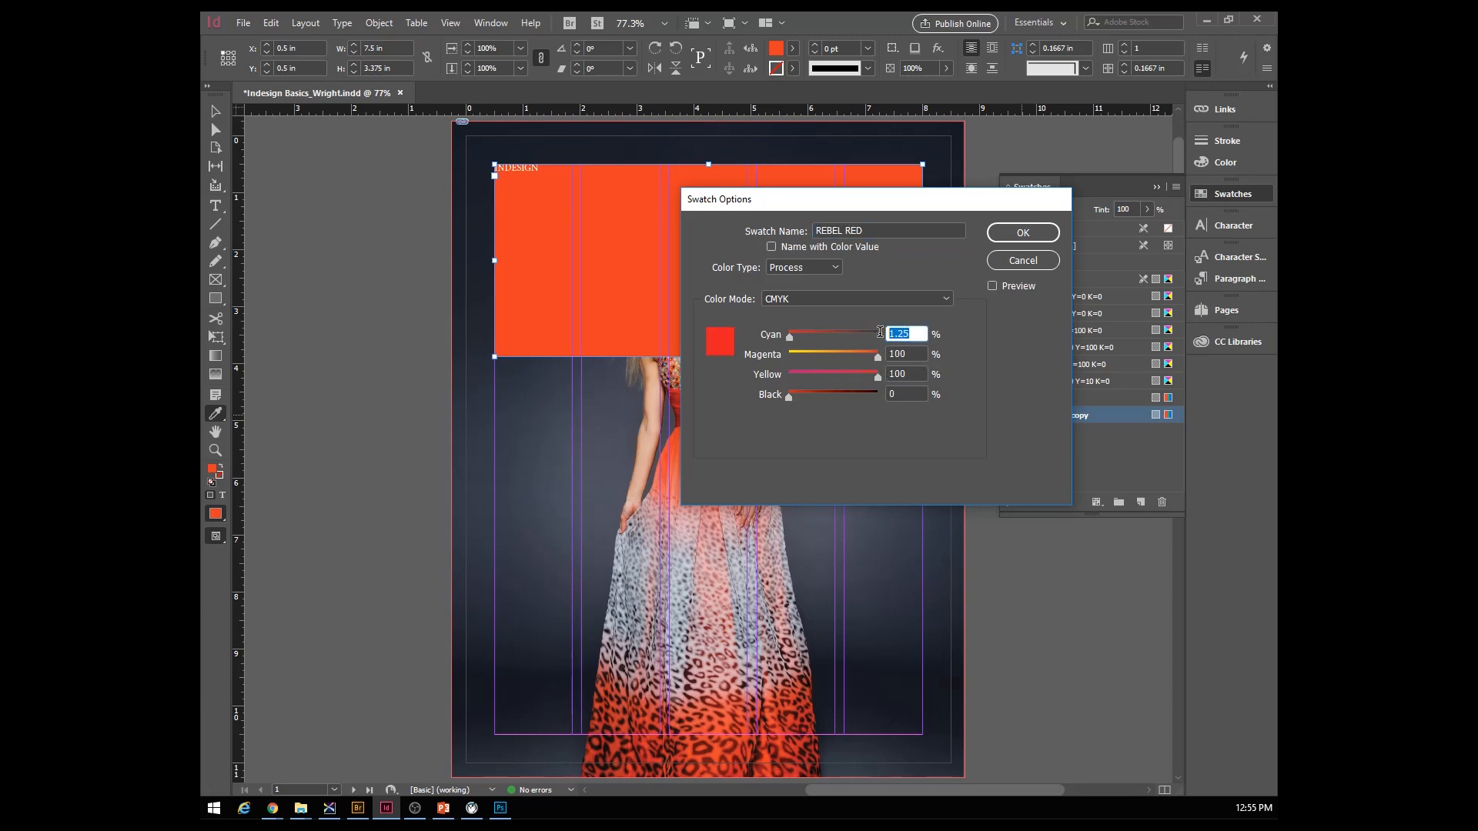
{"action": "type", "text": "26"}
{"action": "left_click", "coordinate": [920, 356]}
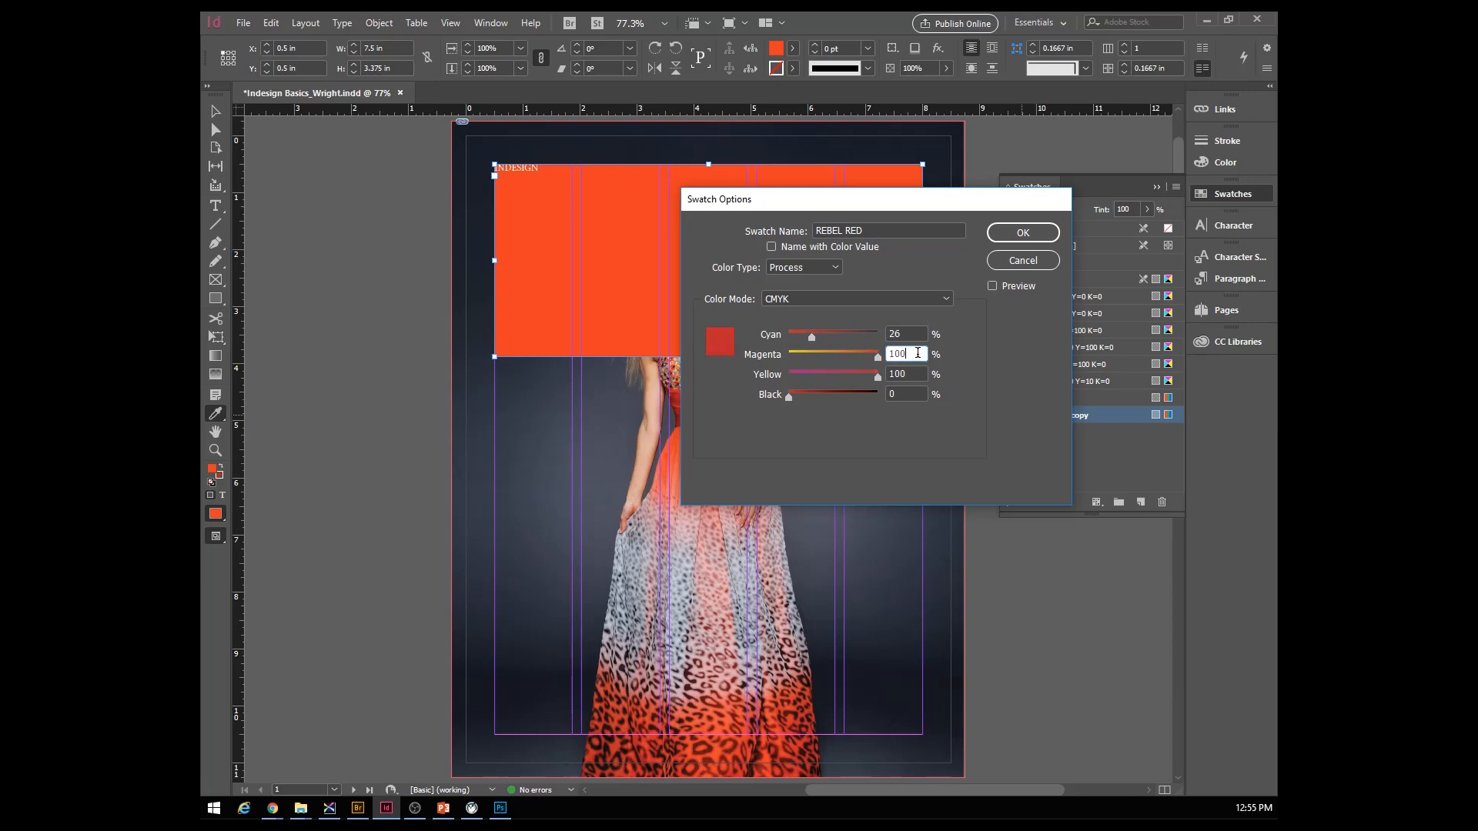
{"action": "left_click", "coordinate": [921, 373]}
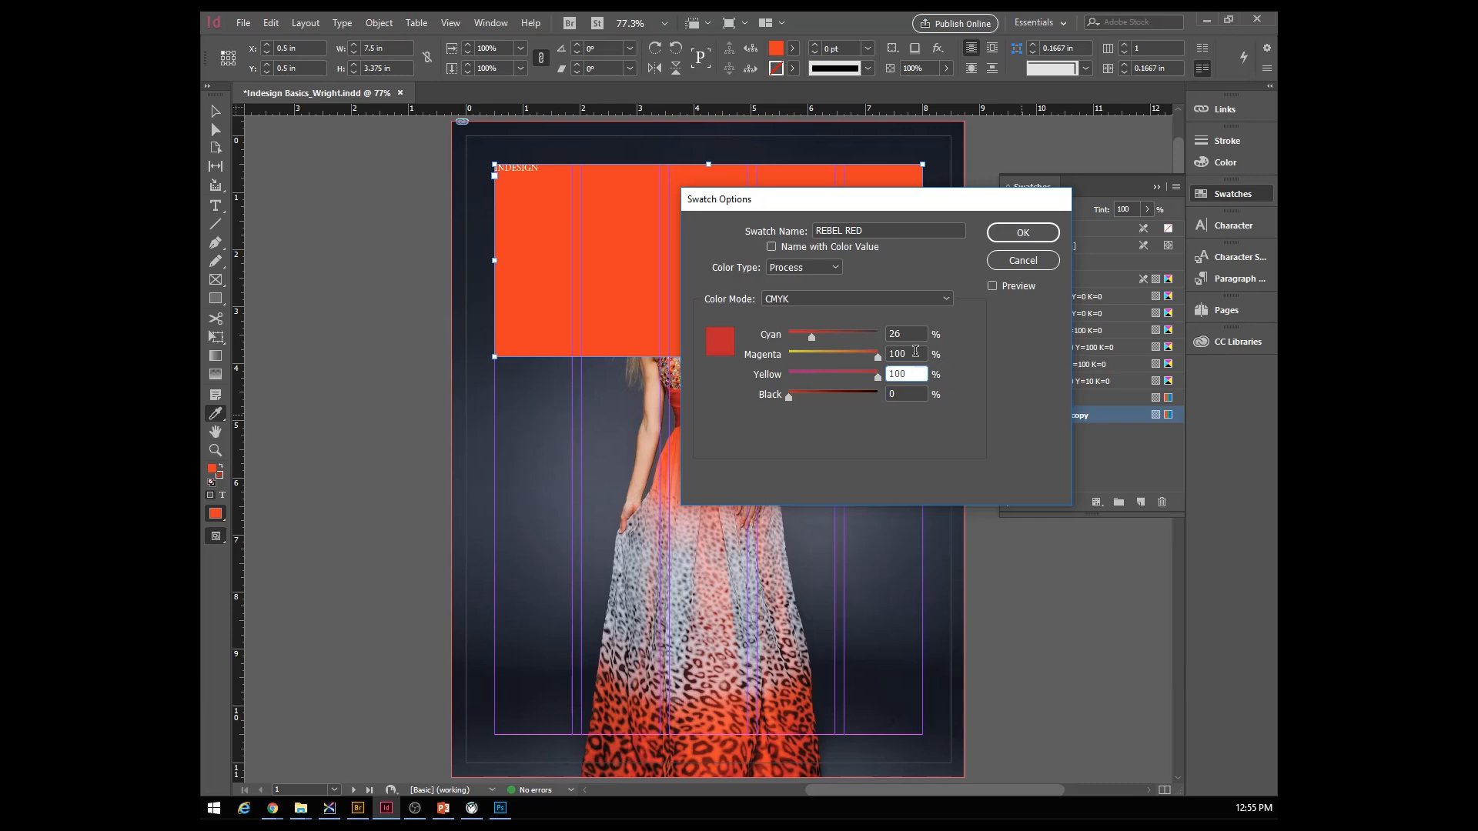
{"action": "left_click", "coordinate": [914, 350]}
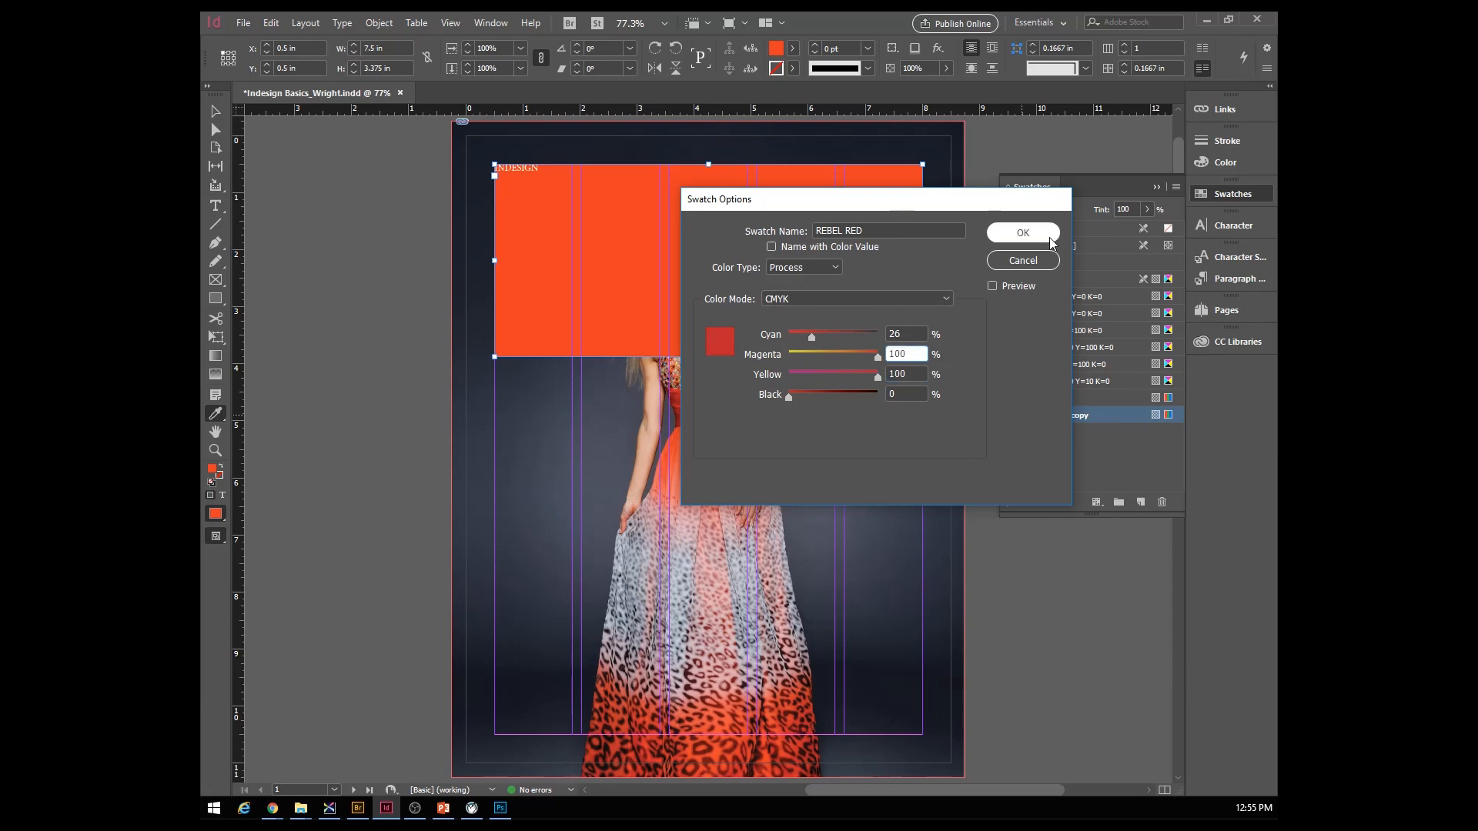
{"action": "left_click", "coordinate": [1022, 233]}
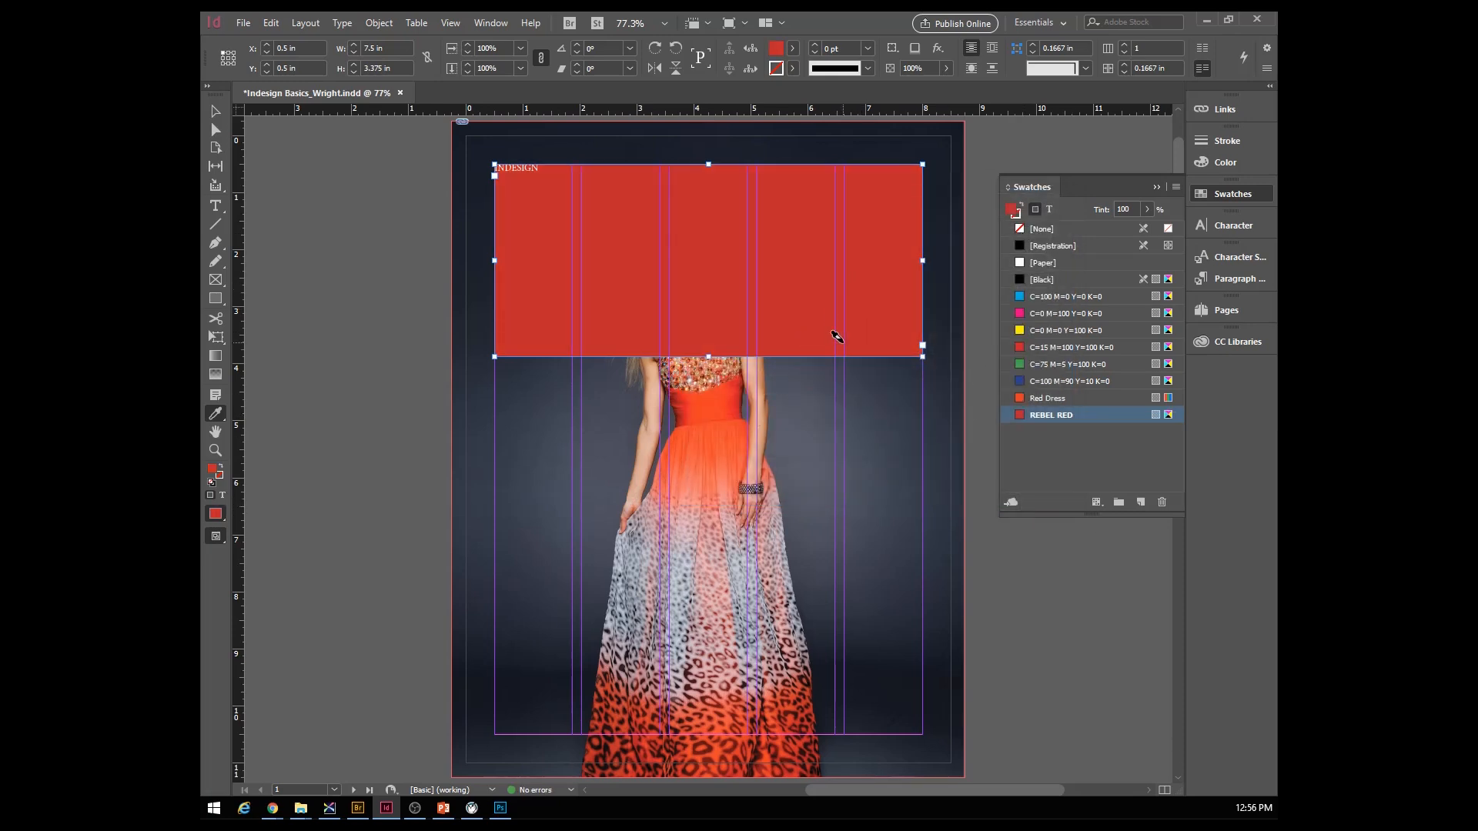
- Fill the title's text frame with Red Dress again, and replace that frame fill with [None]
{"action": "left_click", "coordinate": [1039, 400]}
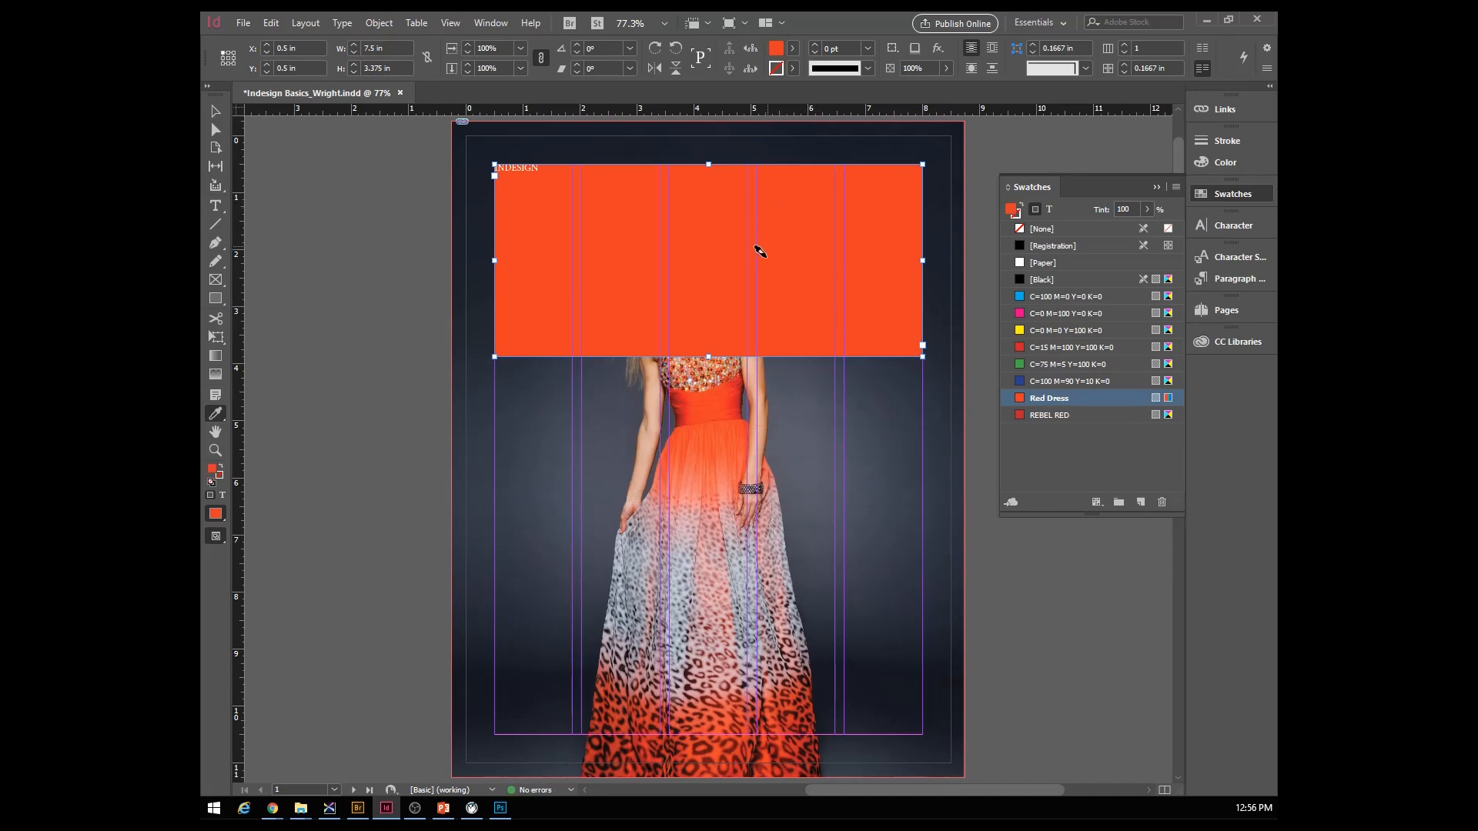
{"action": "left_click", "coordinate": [793, 48]}
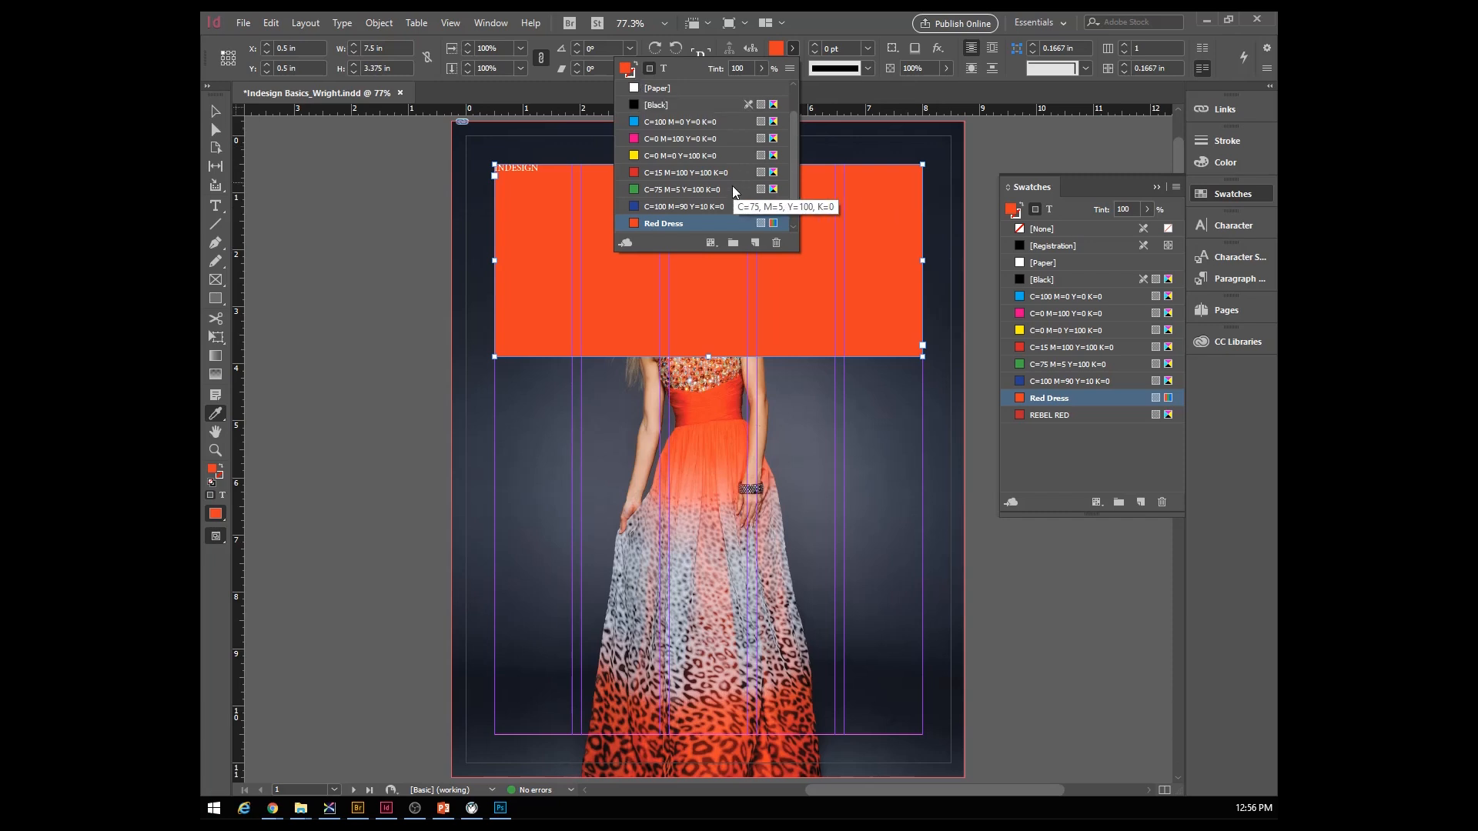
{"action": "scroll", "coordinate": [729, 189], "scroll_direction": "down", "scroll_amount": 1}
{"action": "scroll", "coordinate": [668, 215], "scroll_direction": "up", "scroll_amount": 3}
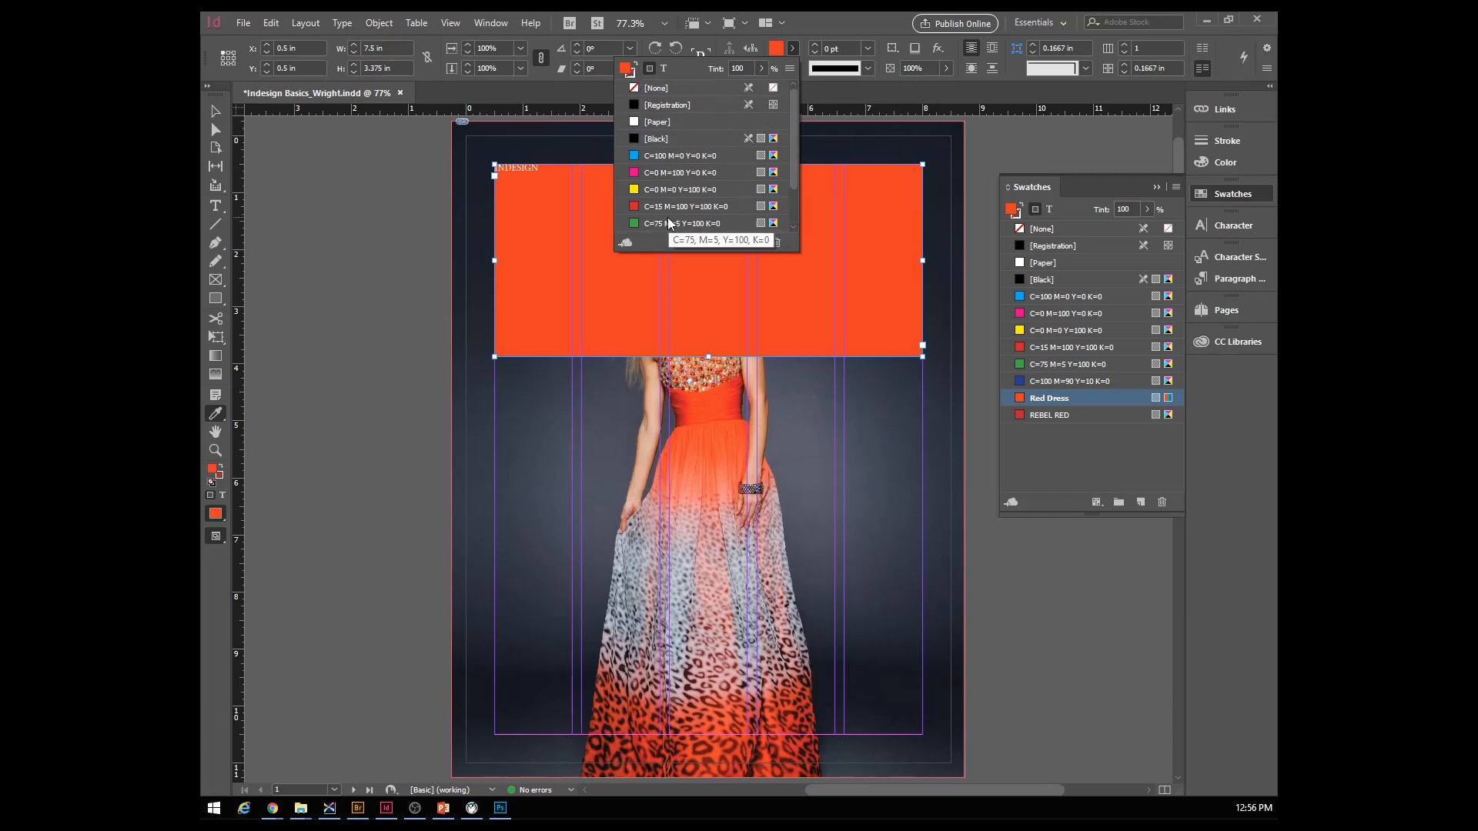
{"action": "left_click", "coordinate": [660, 88]}
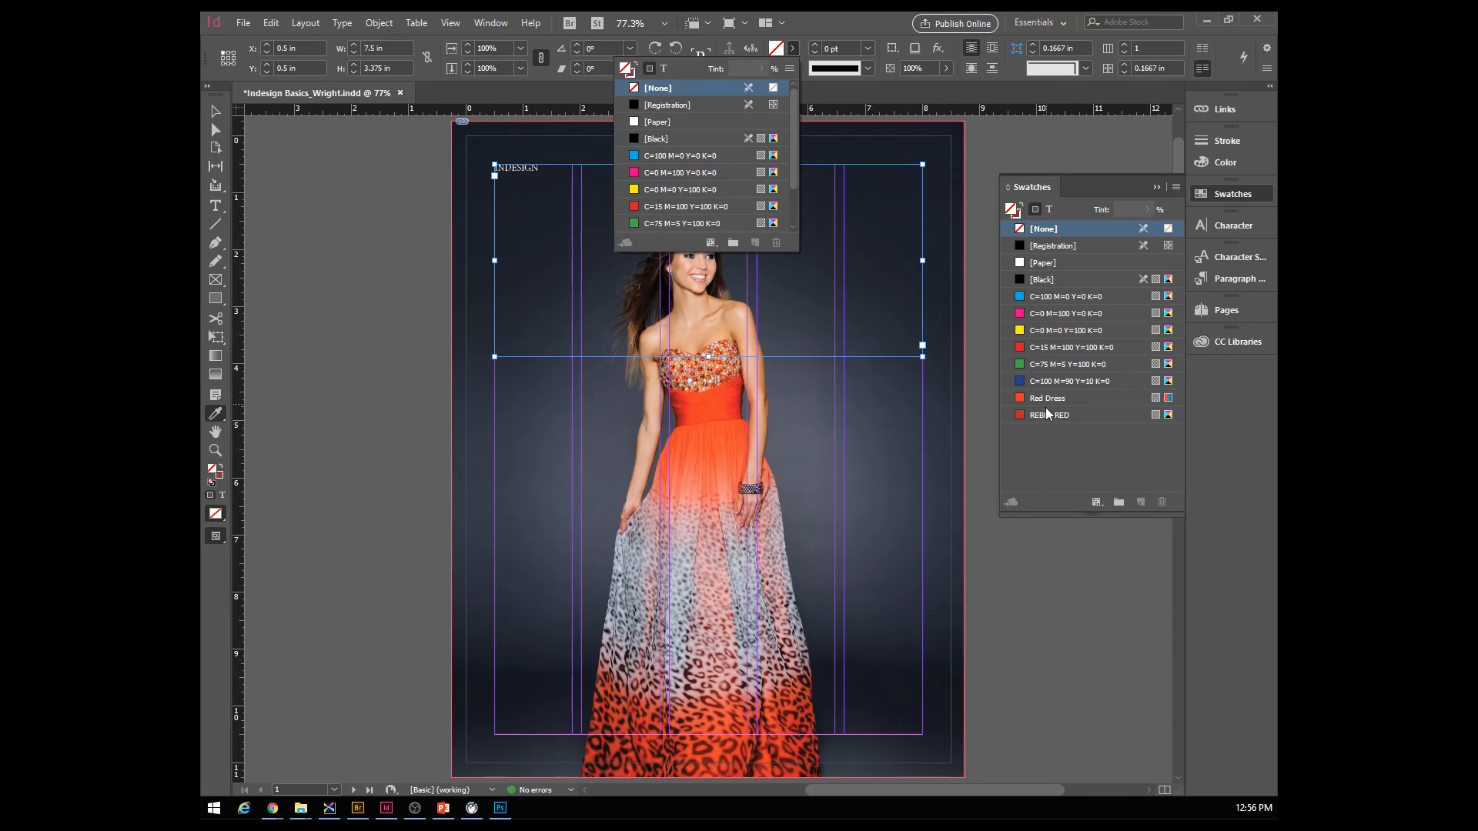
- Select the INDESIGN title text and colour it with the Red Dress swatch
{"action": "left_click", "coordinate": [216, 114]}
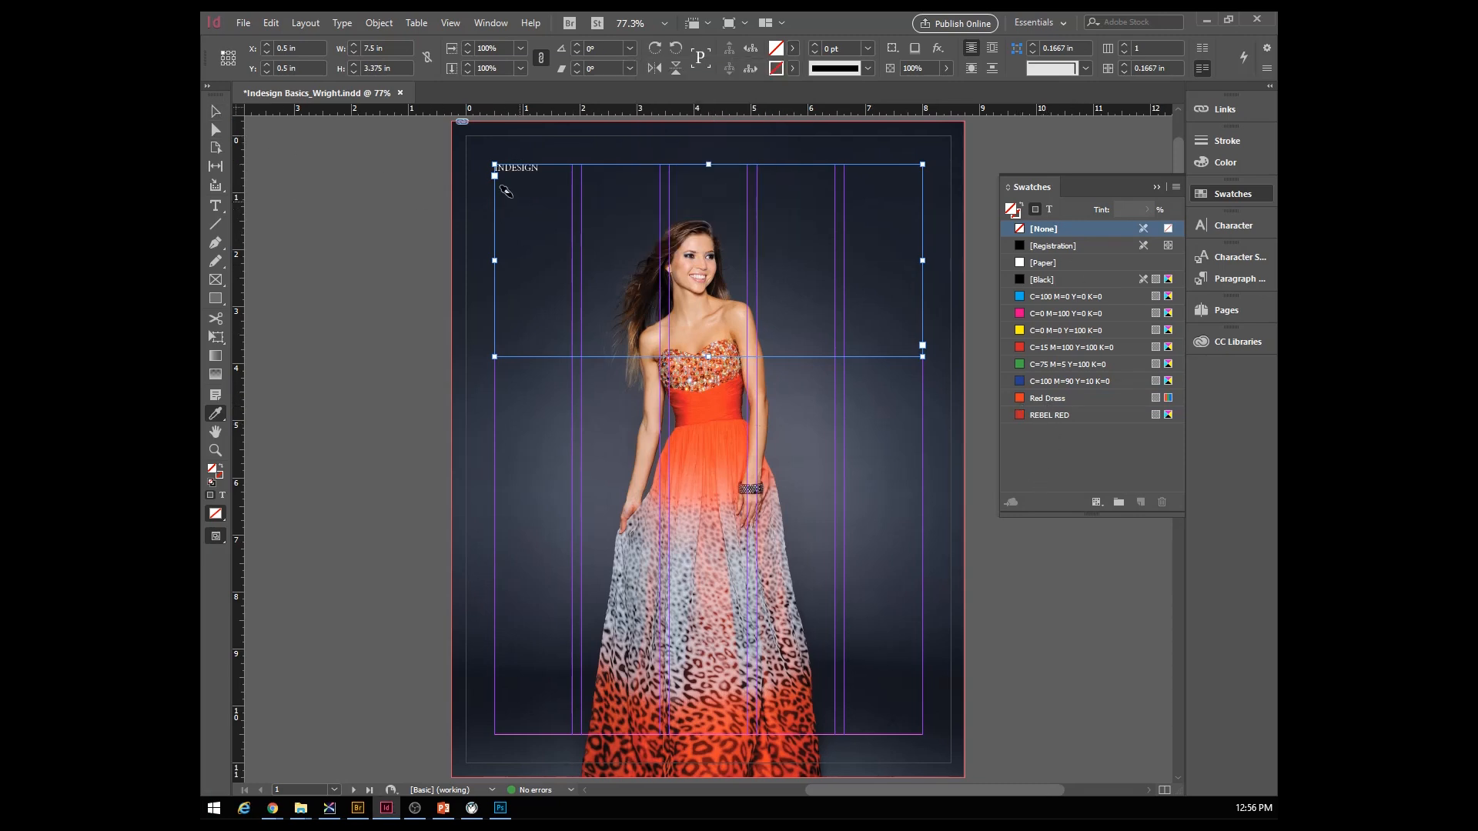
{"action": "left_click", "coordinate": [216, 206]}
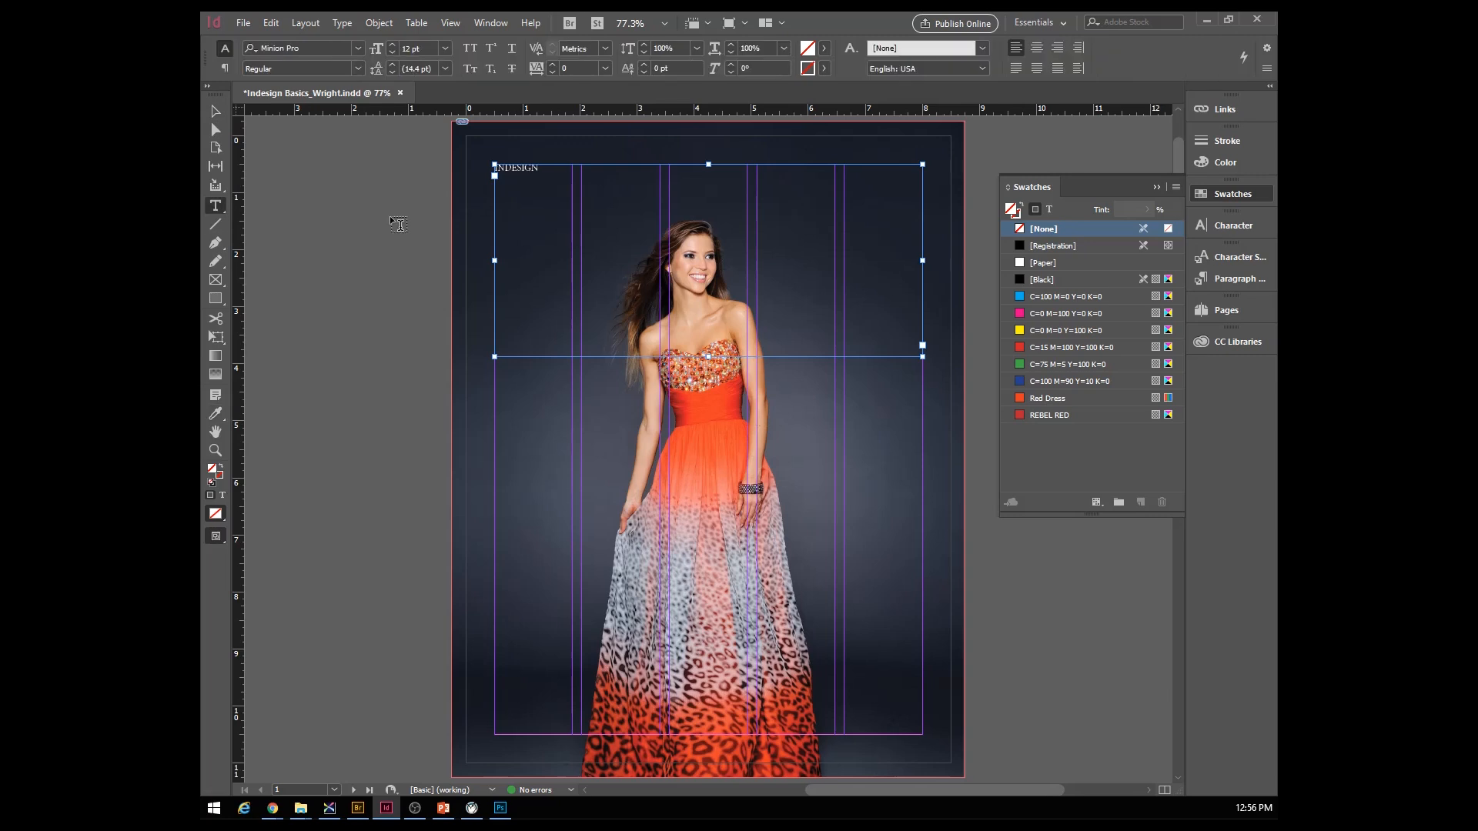
{"action": "double_click", "coordinate": [541, 169]}
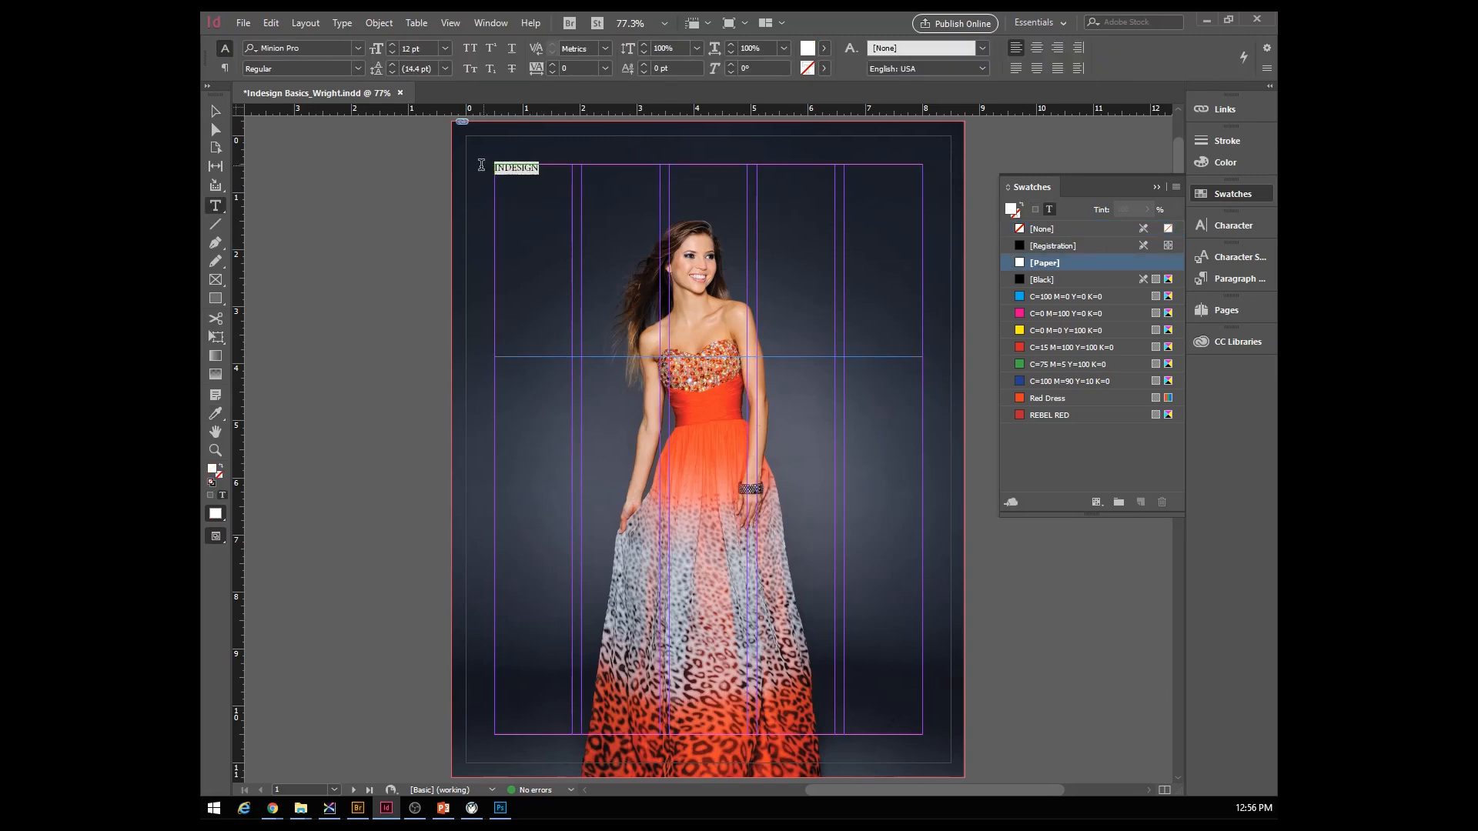
{"action": "left_click", "coordinate": [1027, 397]}
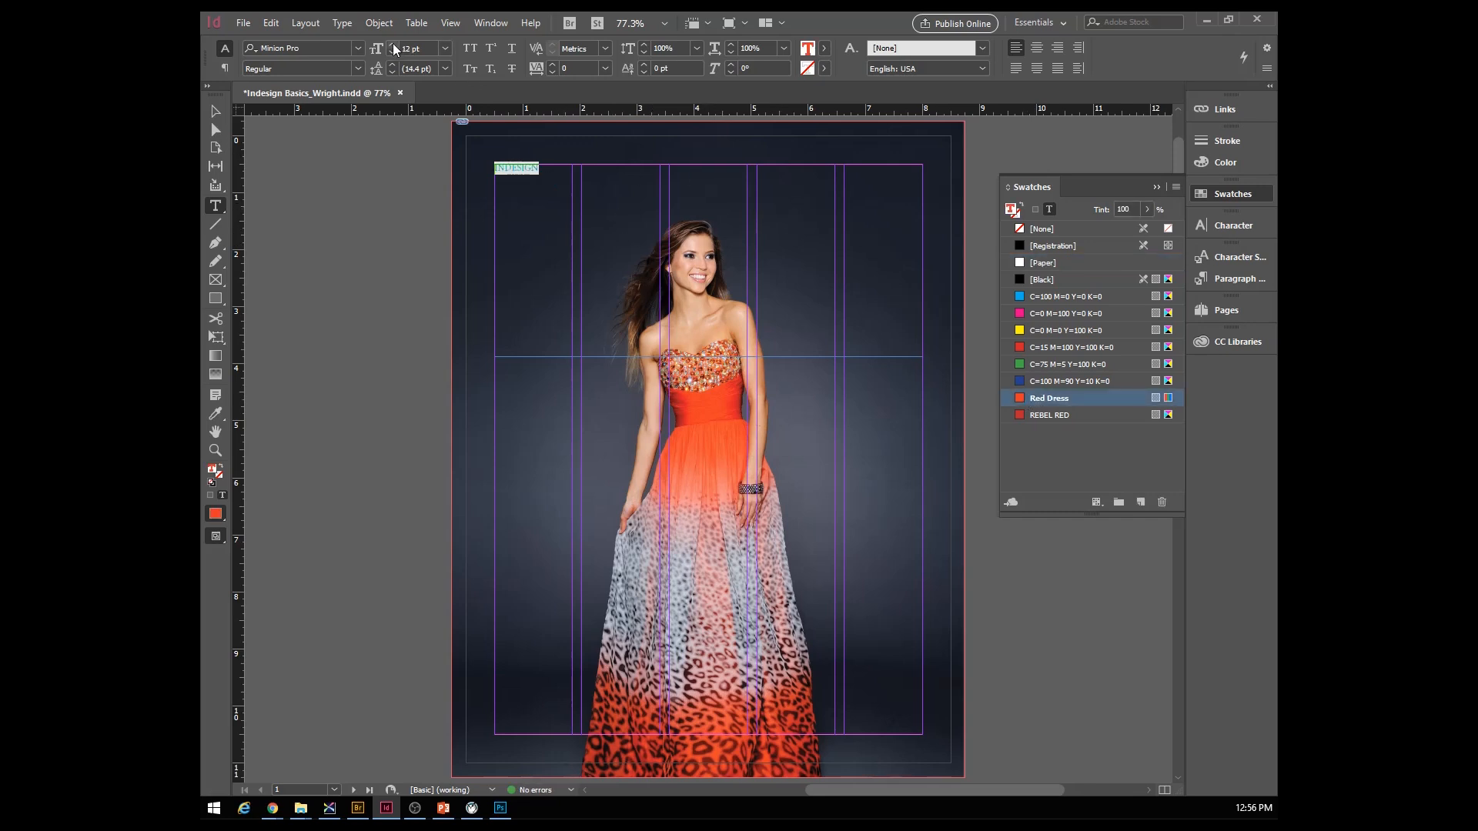
- Try the INDESIGN title at font sizes of 72 pt and 150 pt
{"action": "left_click", "coordinate": [443, 49]}
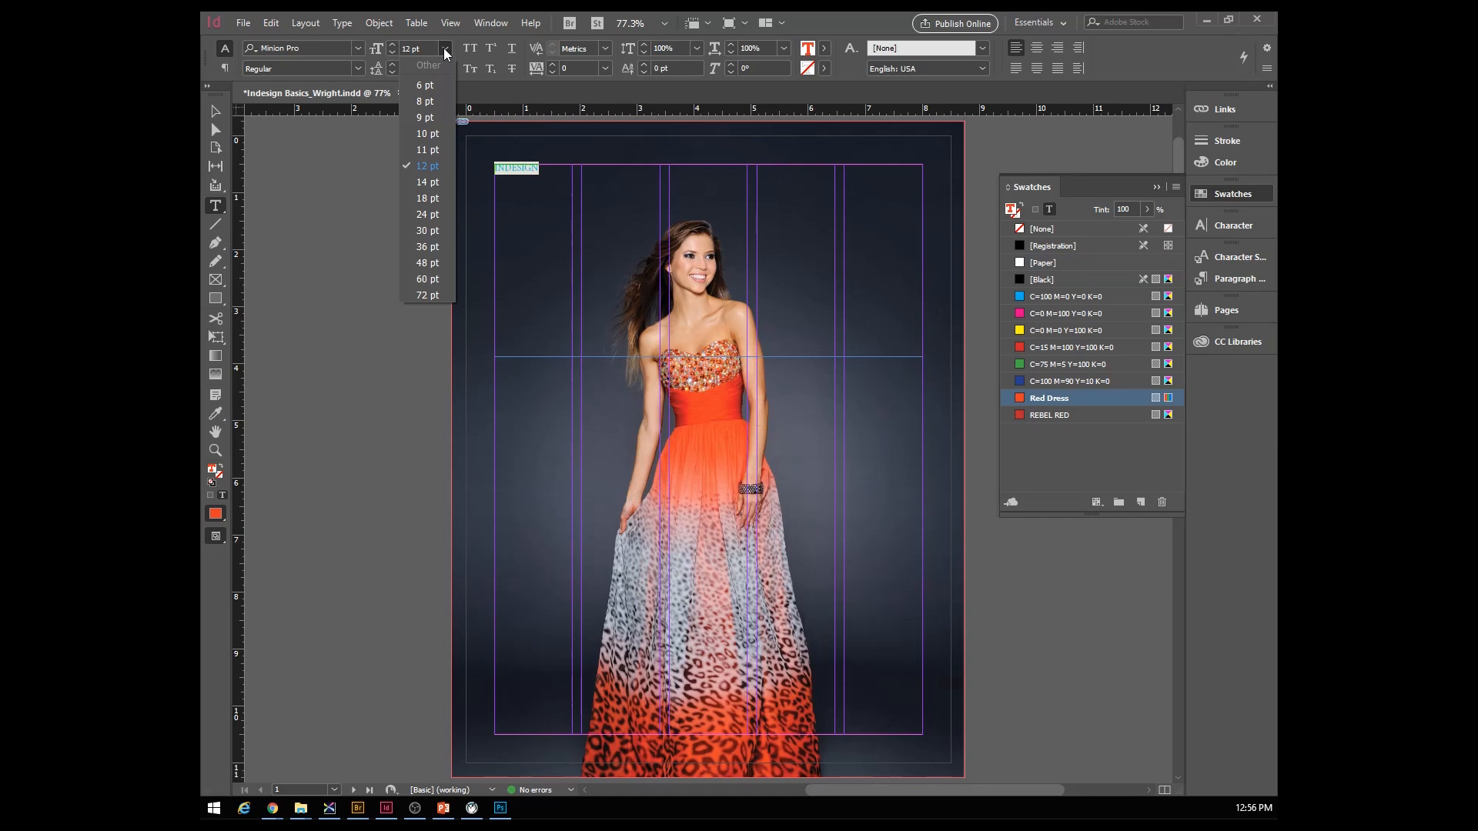
{"action": "left_click", "coordinate": [420, 295]}
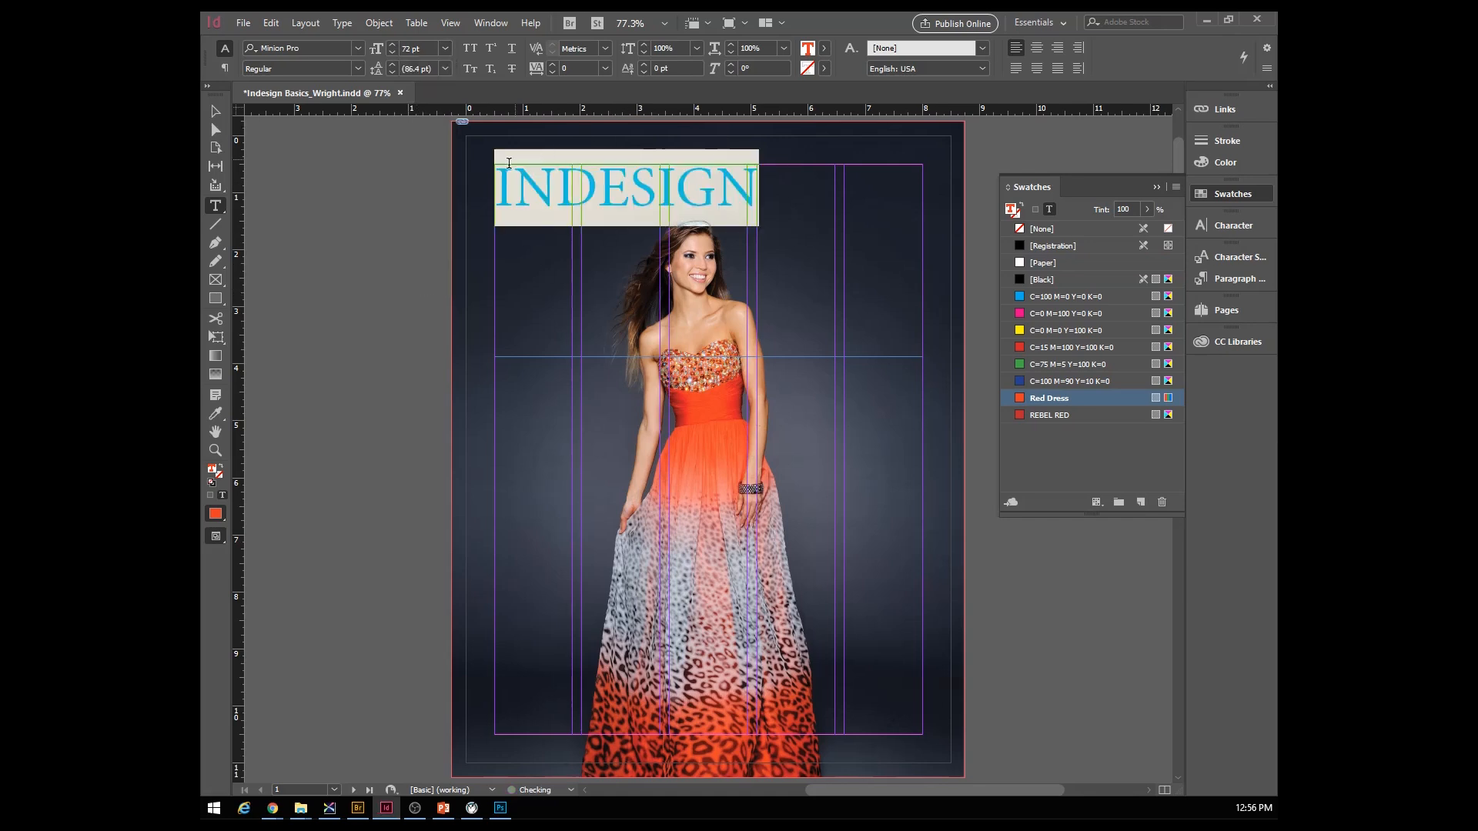
{"action": "double_click", "coordinate": [419, 50]}
{"action": "type", "text": "150"}
{"action": "key", "text": "Return"}
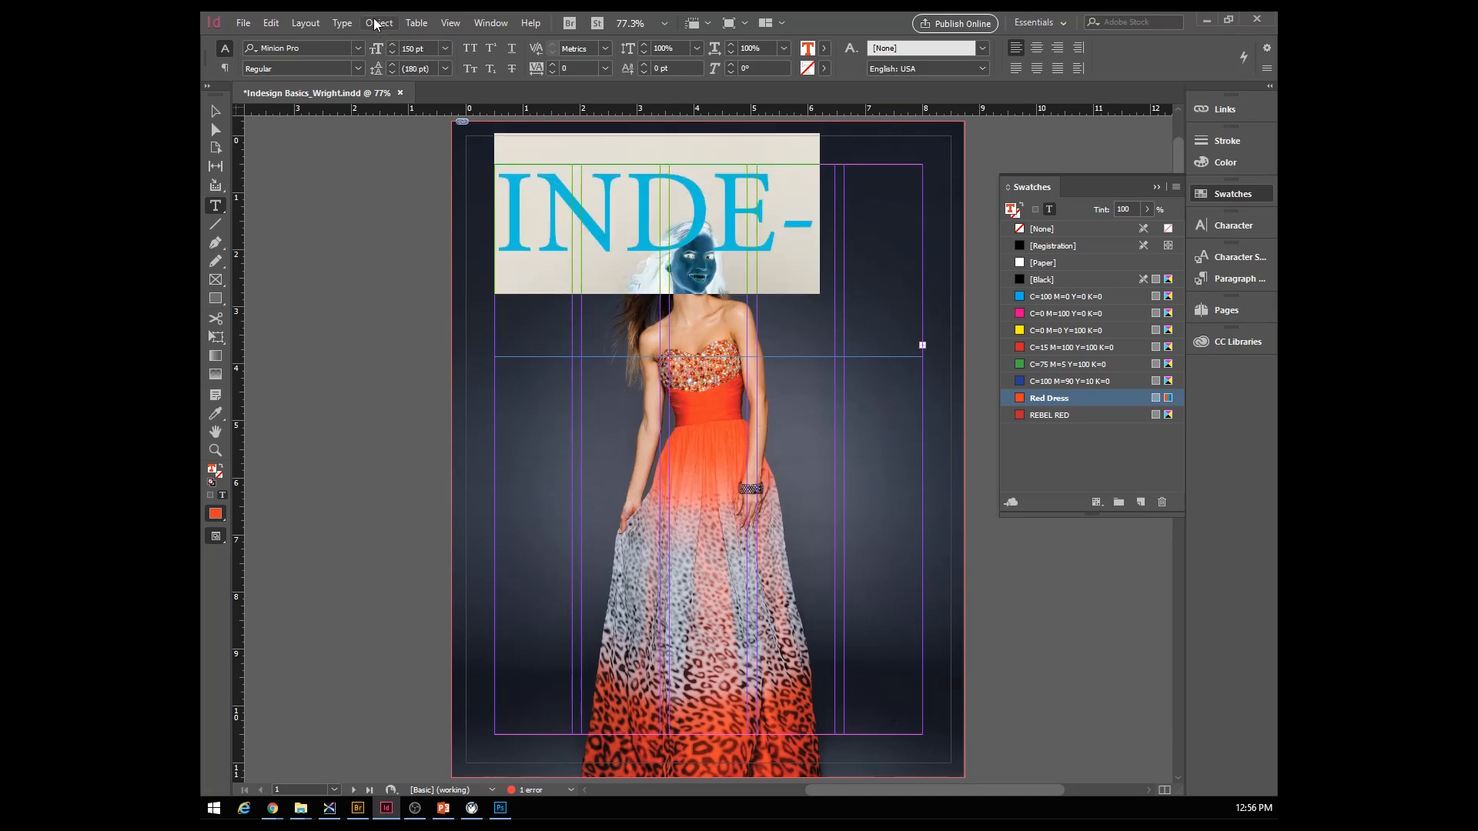
- Set the title's font size to 125 pt and reduce it one point at a time to 116 pt
{"action": "double_click", "coordinate": [429, 48]}
{"action": "type", "text": "125"}
{"action": "key", "text": "Return"}
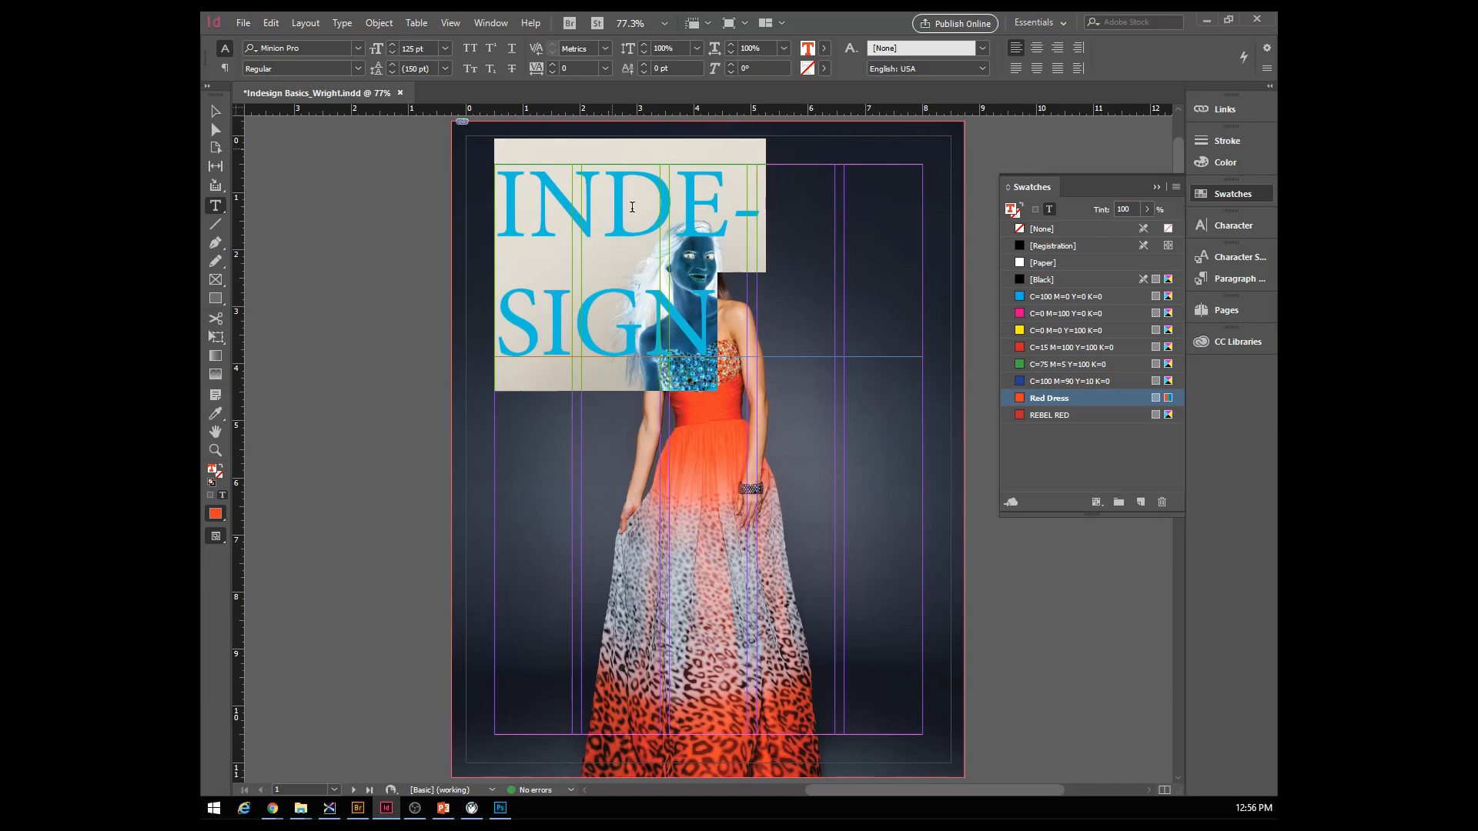
{"action": "left_click", "coordinate": [392, 53]}
{"action": "left_click", "coordinate": [392, 52]}
{"action": "left_click", "coordinate": [392, 52]}
{"action": "left_click", "coordinate": [392, 52]}
{"action": "left_click", "coordinate": [392, 52]}
{"action": "left_click", "coordinate": [391, 52]}
{"action": "left_click", "coordinate": [391, 52]}
{"action": "left_click", "coordinate": [391, 53]}
{"action": "left_click", "coordinate": [391, 53]}
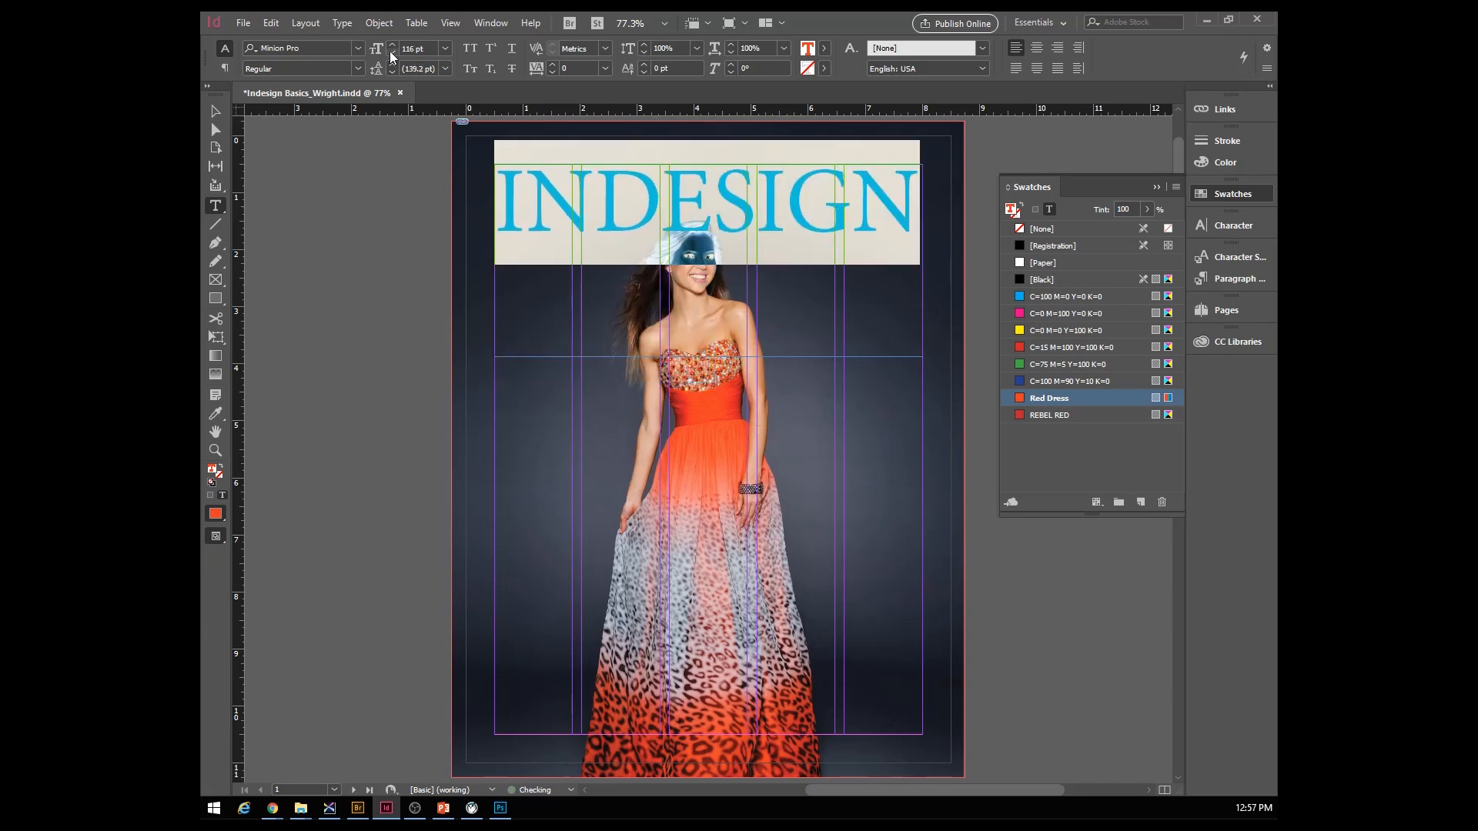
{"action": "left_click", "coordinate": [214, 113]}
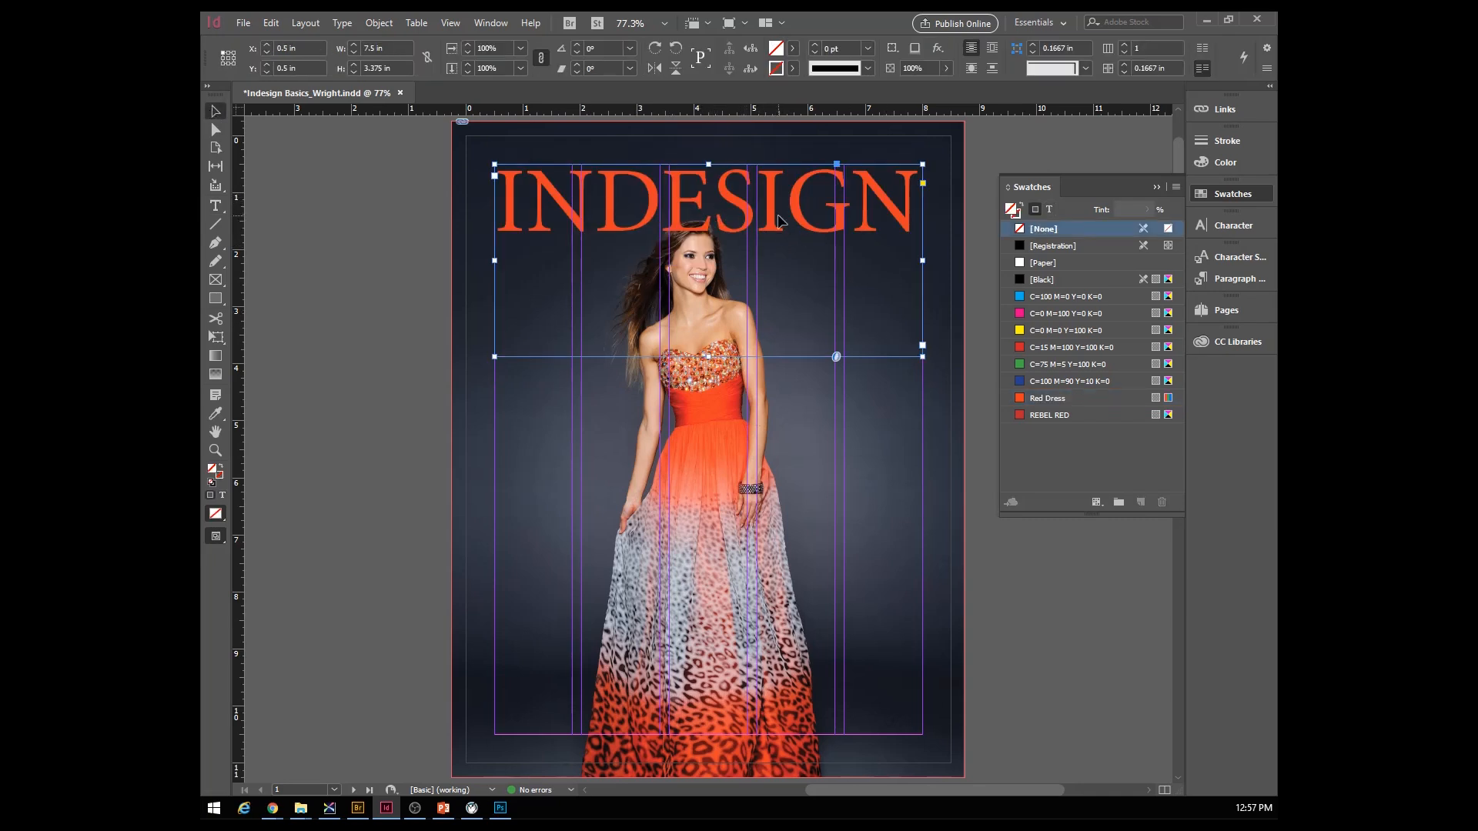
{"action": "double_click", "coordinate": [810, 214]}
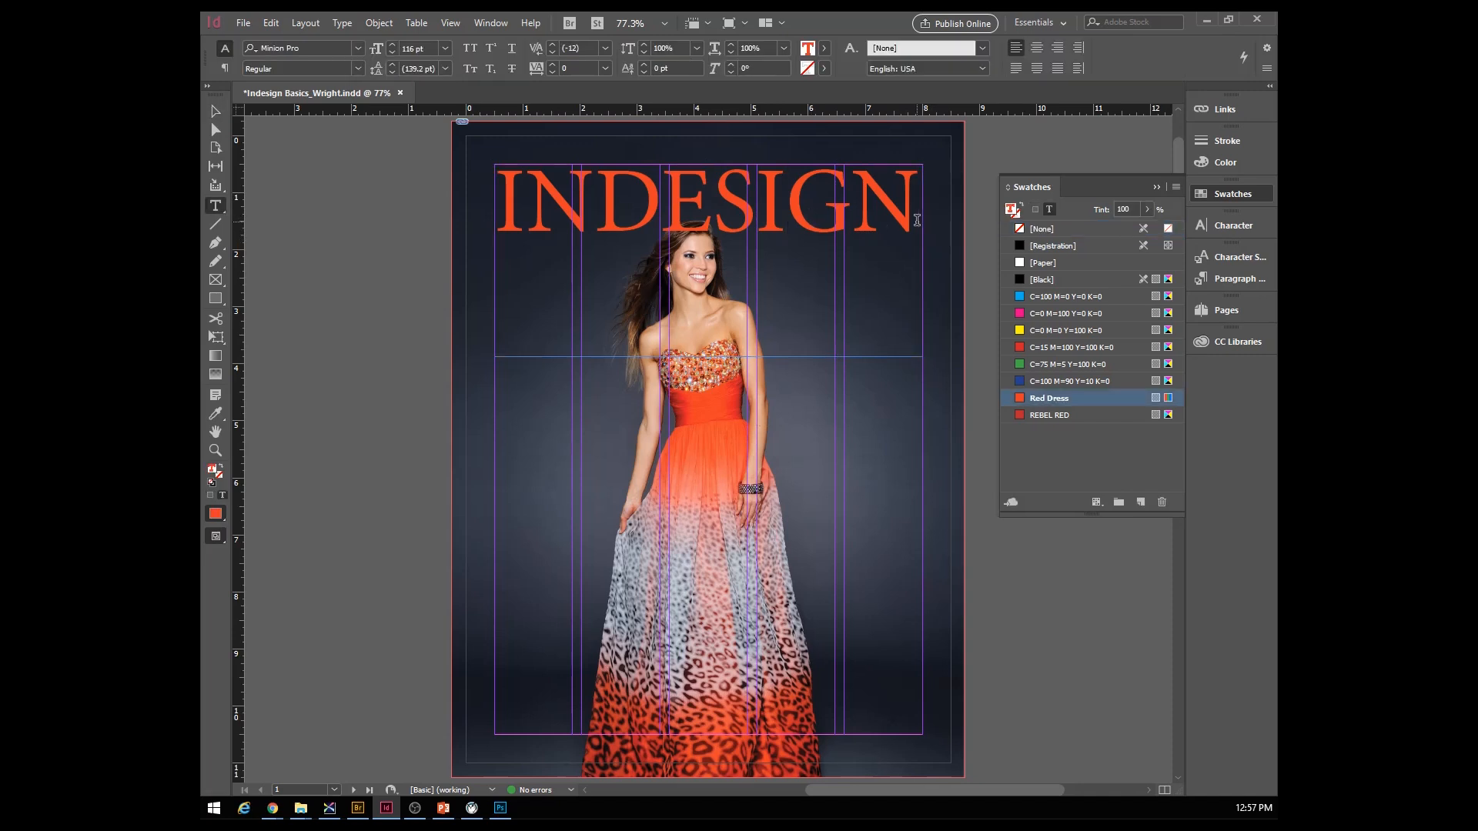
{"action": "left_click_drag", "start_coordinate": [921, 222], "coordinate": [499, 202]}
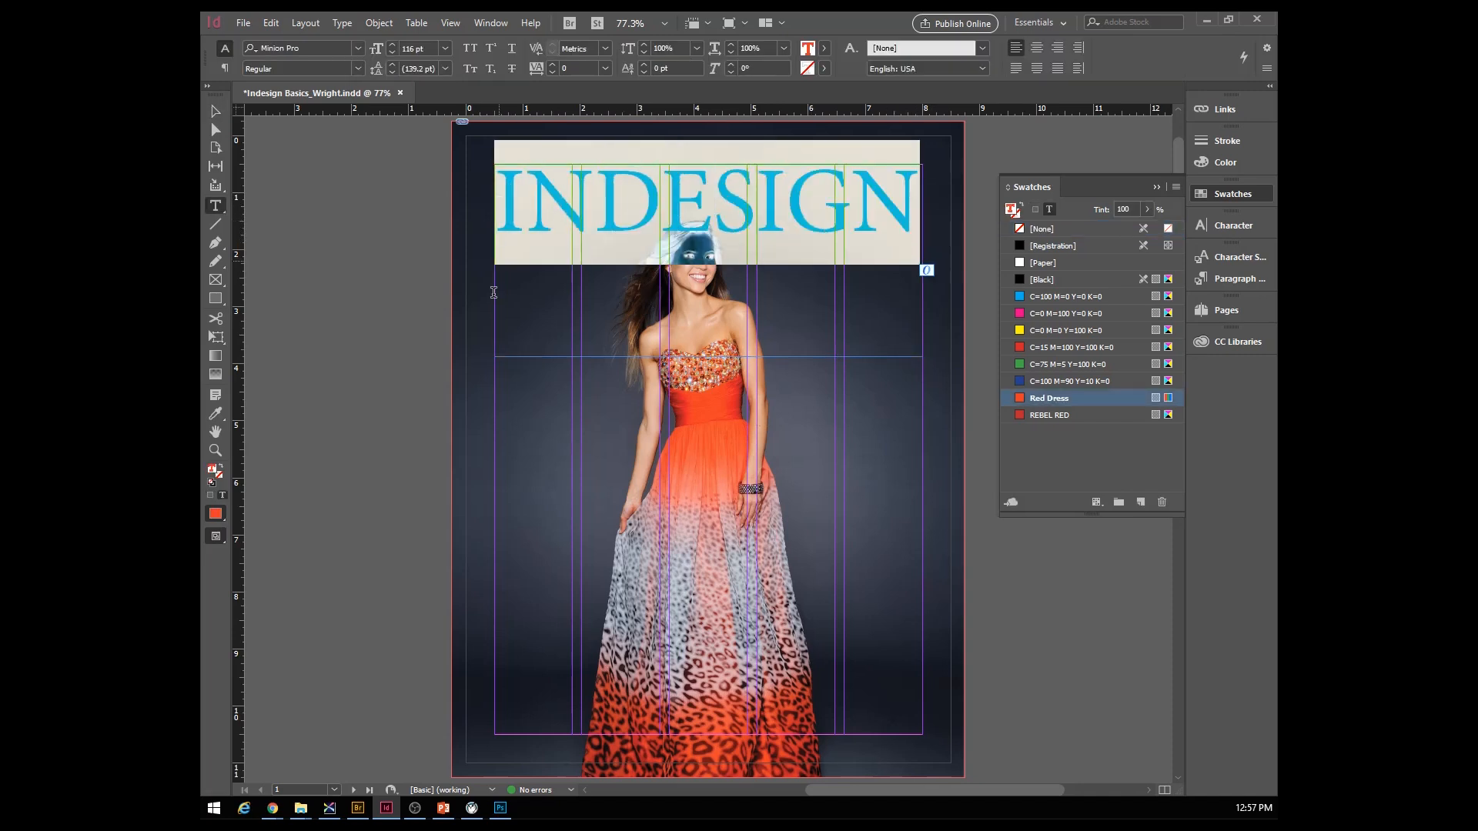
{"action": "key", "text": "Right"}
- Widen the title's text frame on both sides to span the full page width, from X 0 in to 8.5 in wide
{"action": "key", "text": "Escape"}
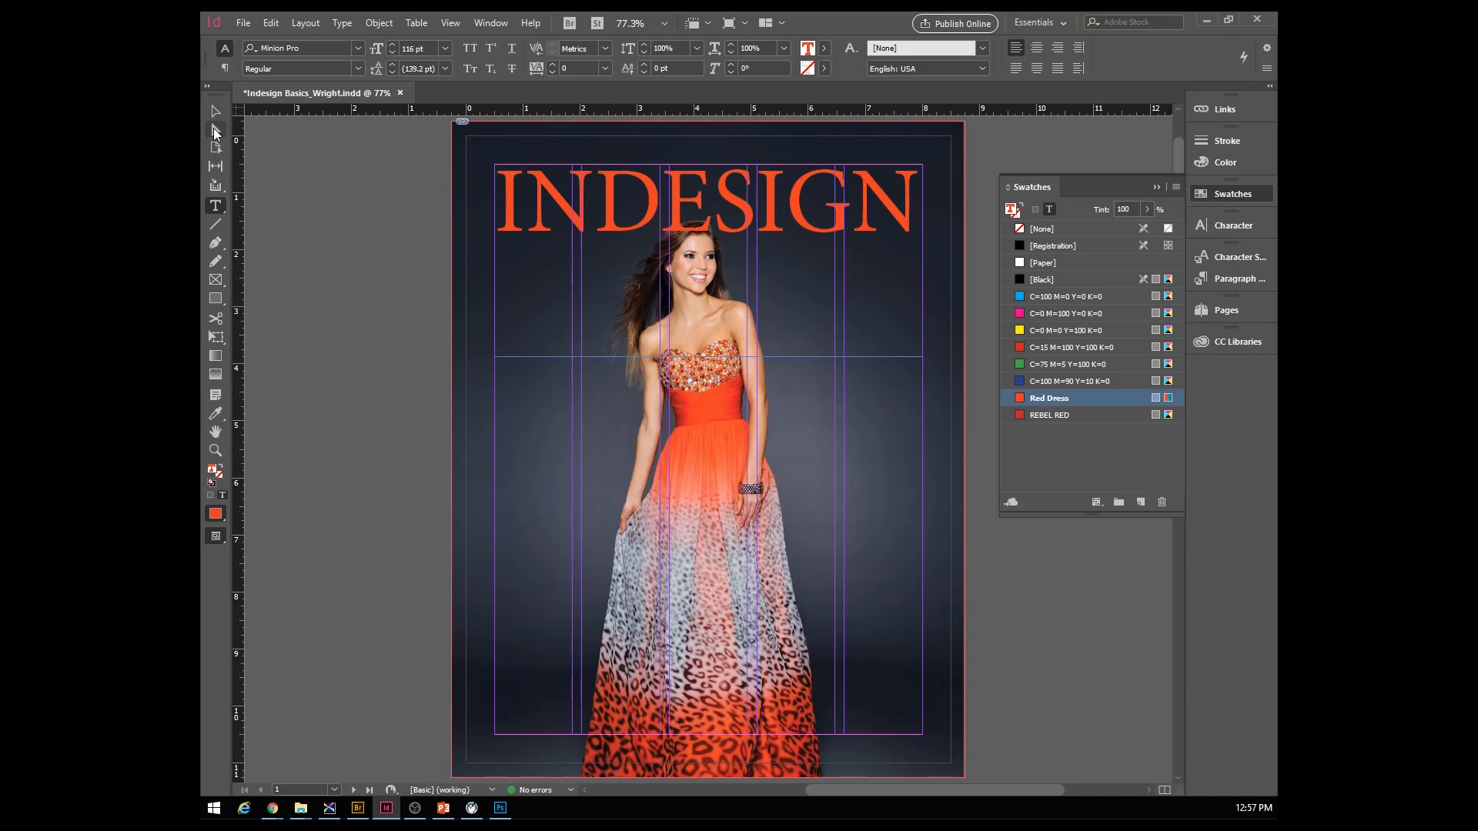
{"action": "left_click_drag", "start_coordinate": [500, 262], "coordinate": [467, 263]}
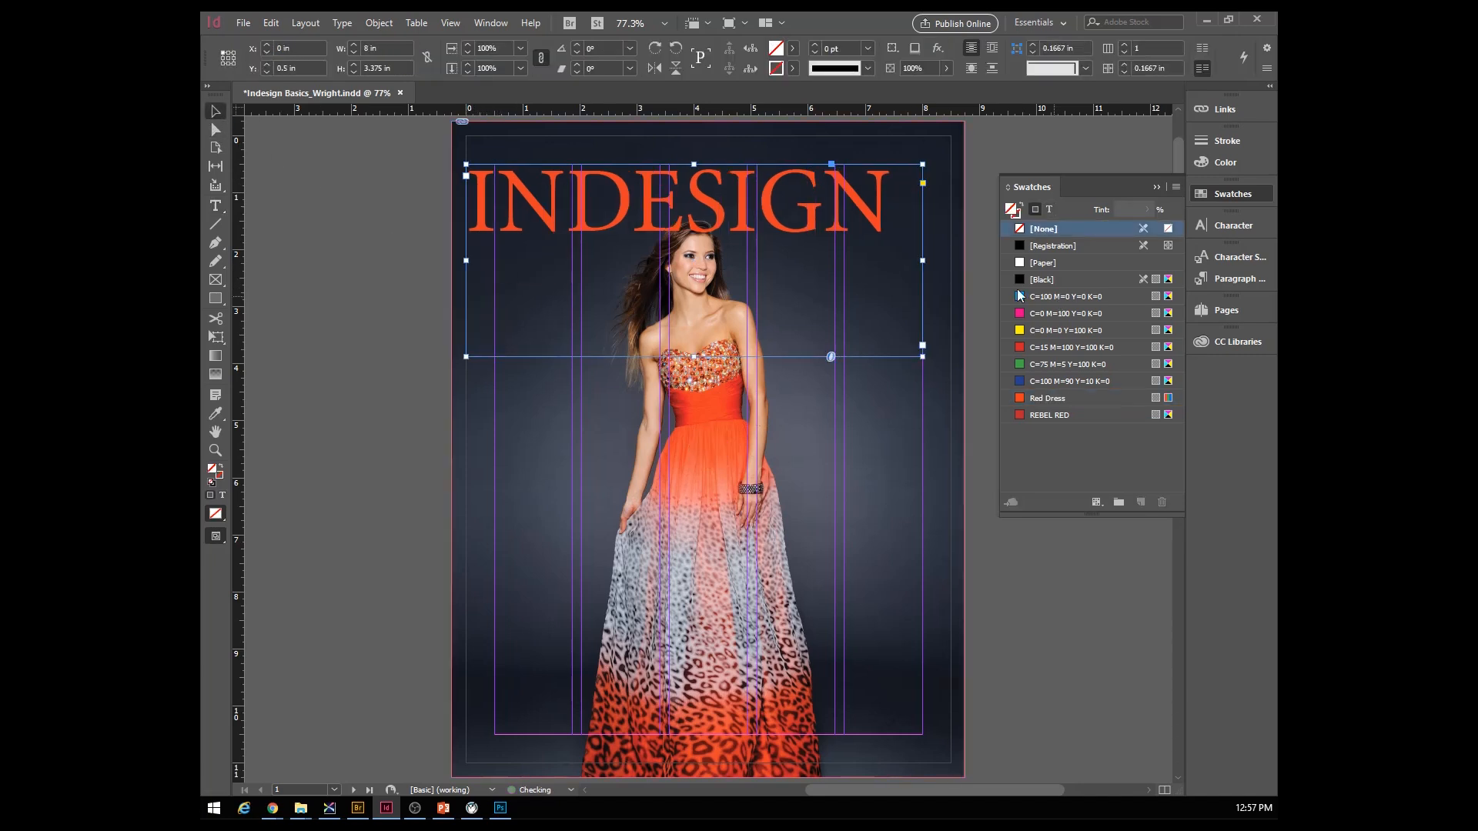
{"action": "left_click_drag", "start_coordinate": [923, 262], "coordinate": [950, 262]}
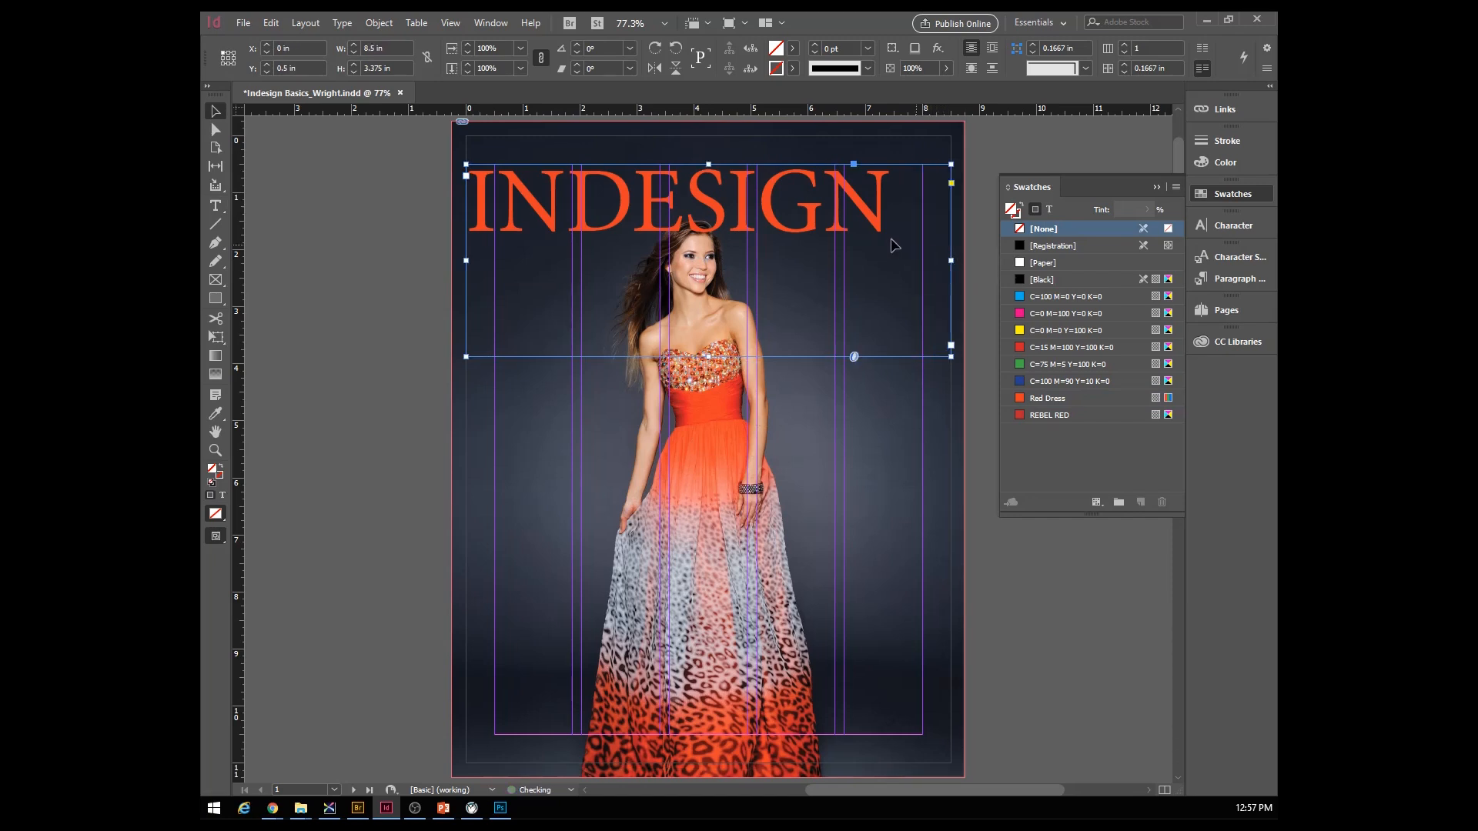
- Widen the letter spacing of the whole INDESIGN title to a tracking value of 60
{"action": "double_click", "coordinate": [795, 200]}
{"action": "left_click_drag", "start_coordinate": [891, 201], "coordinate": [491, 229]}
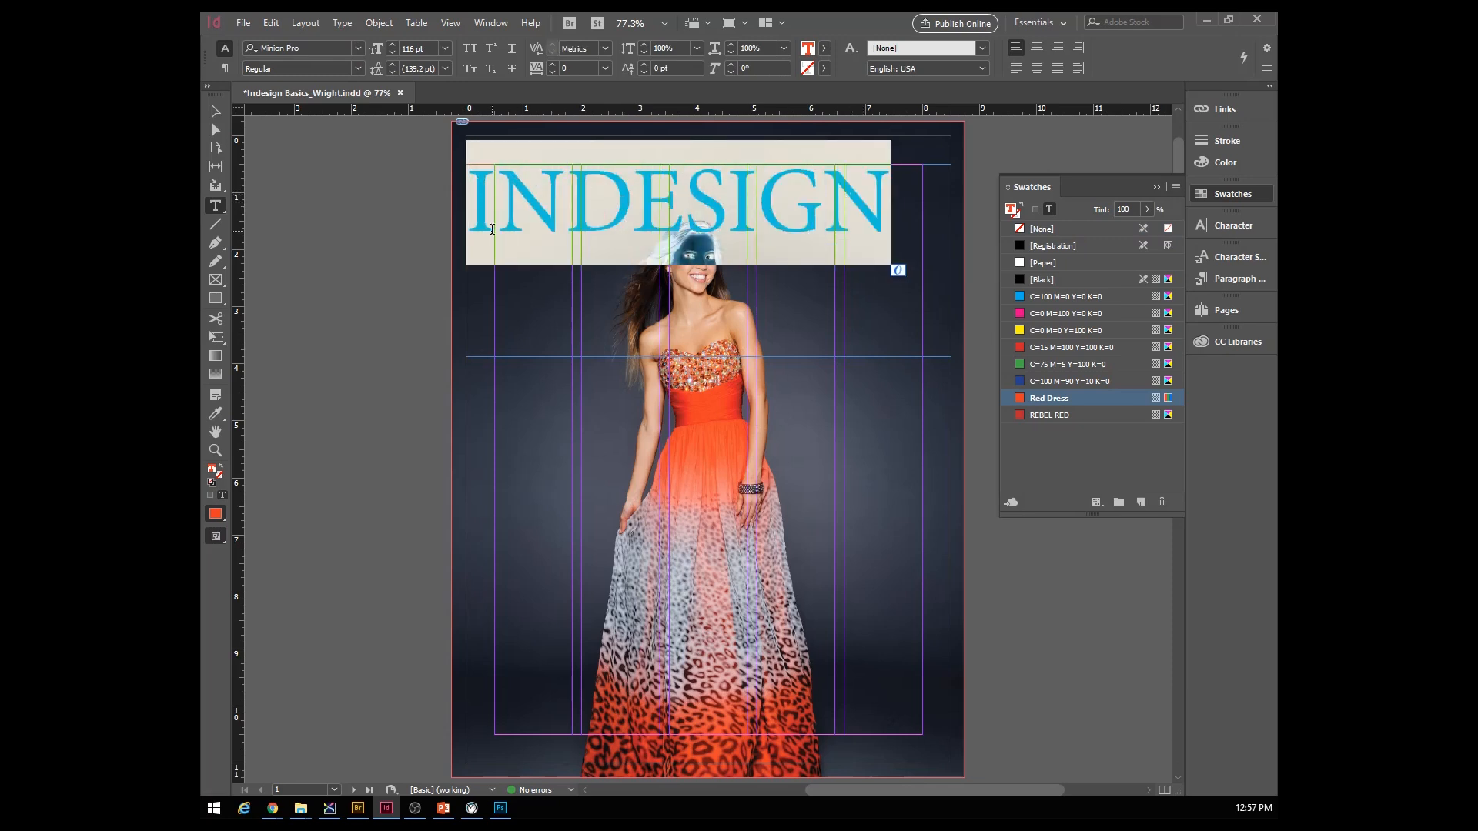
{"action": "key", "text": "alt"}
{"action": "key", "text": "alt+Right"}
{"action": "key", "text": "alt+Right"}
{"action": "key", "text": "alt+Right"}
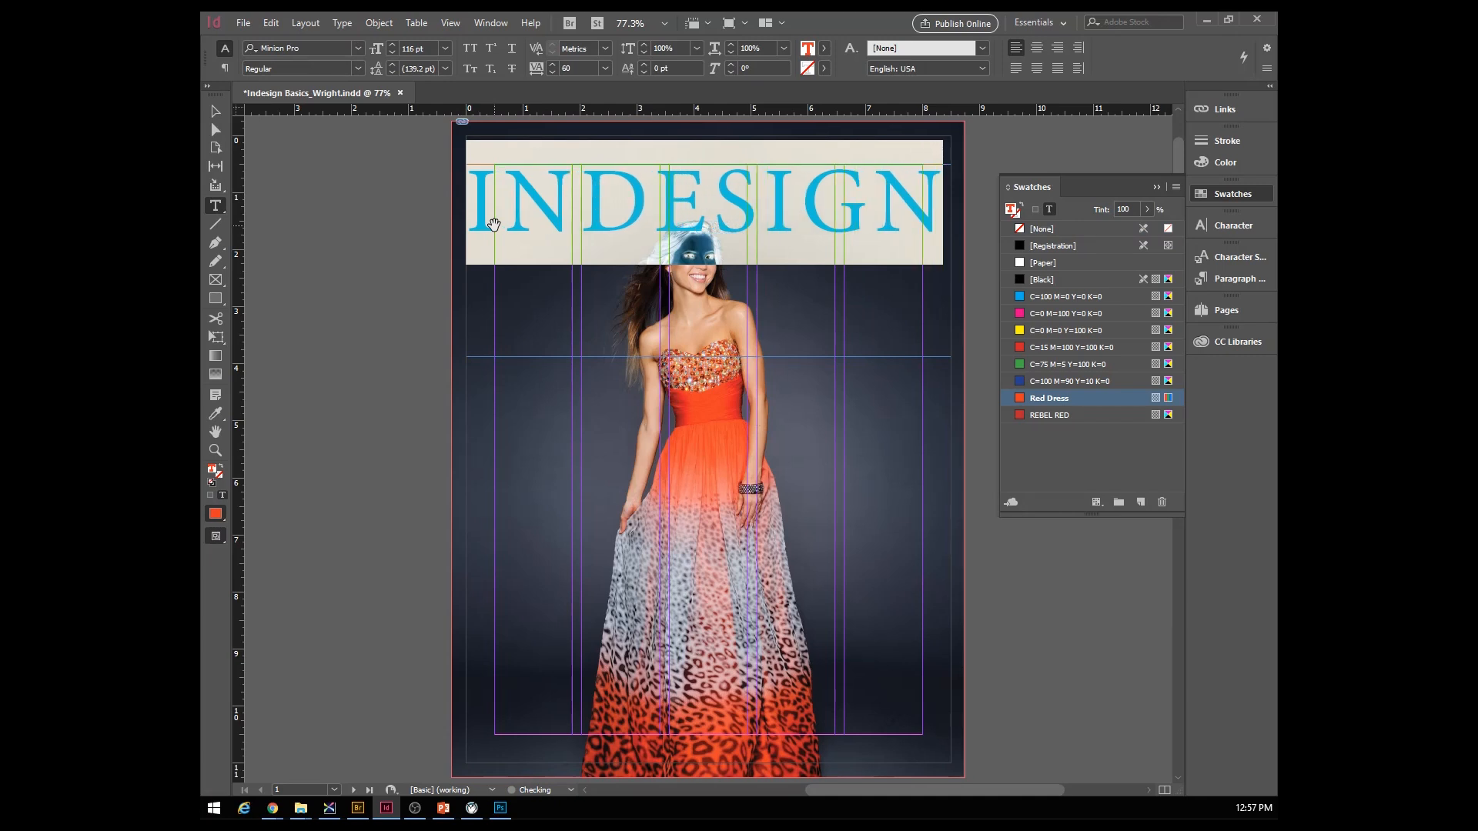
{"action": "key", "text": "alt+Left"}
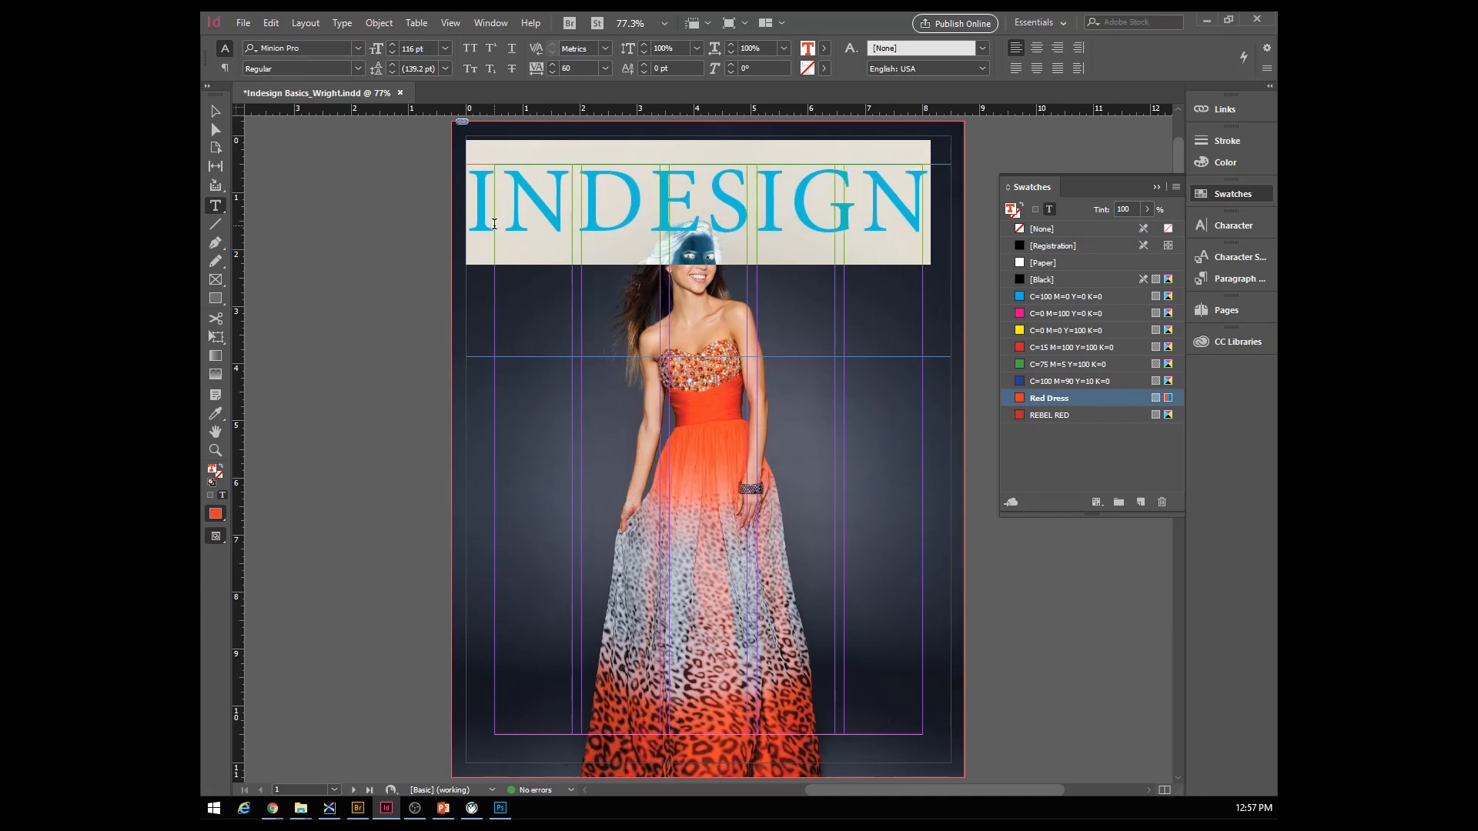
- Shift the INDESIGN title frame to the right and nudge it to X 0.1806 in
{"action": "left_click", "coordinate": [219, 116]}
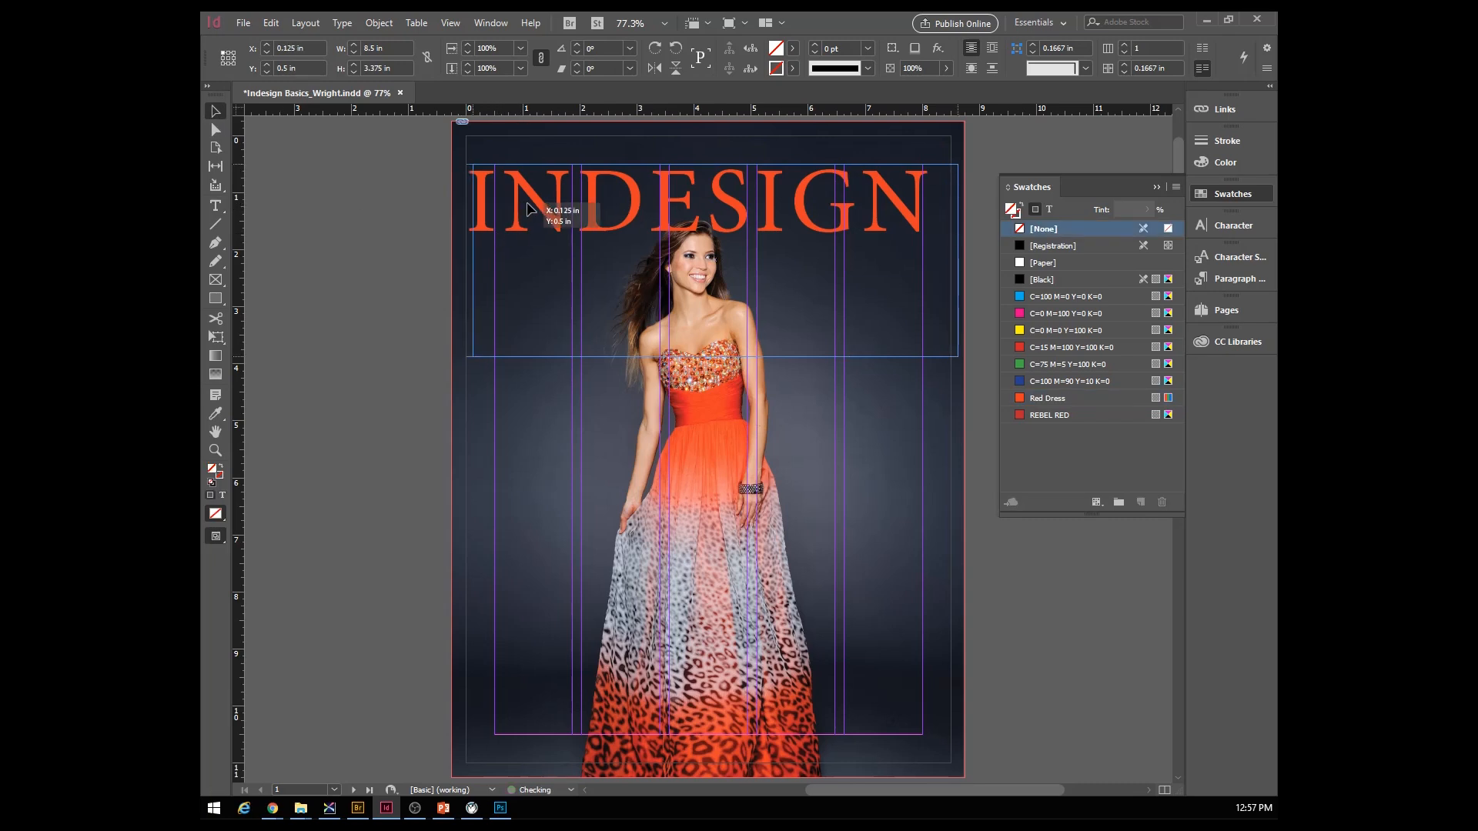
{"action": "left_click_drag", "start_coordinate": [528, 209], "coordinate": [528, 209]}
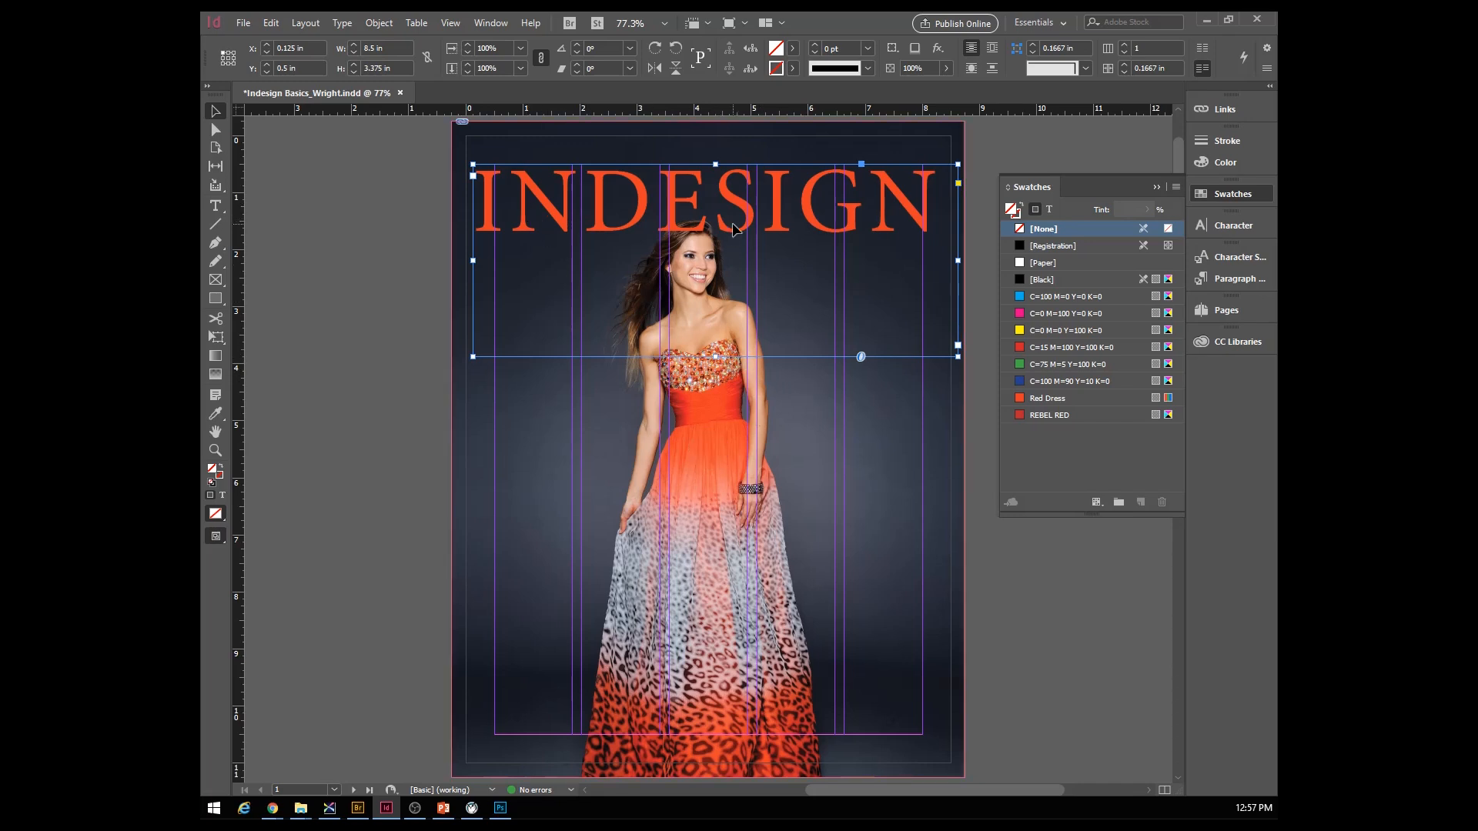
{"action": "key", "text": "Right"}
{"action": "key", "text": "Right"}
{"action": "key", "text": "Right"}
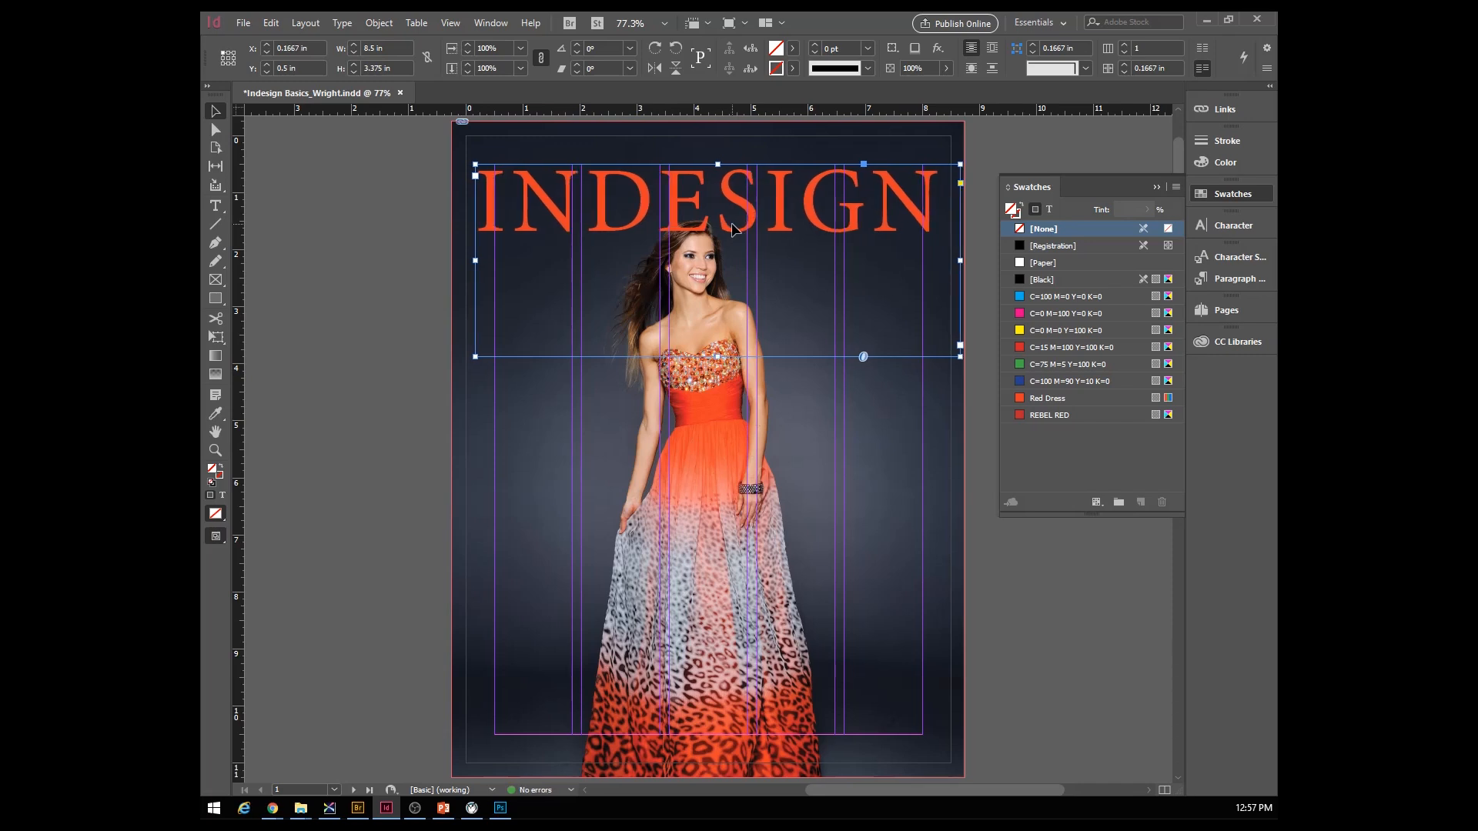
{"action": "left_click", "coordinate": [497, 401]}
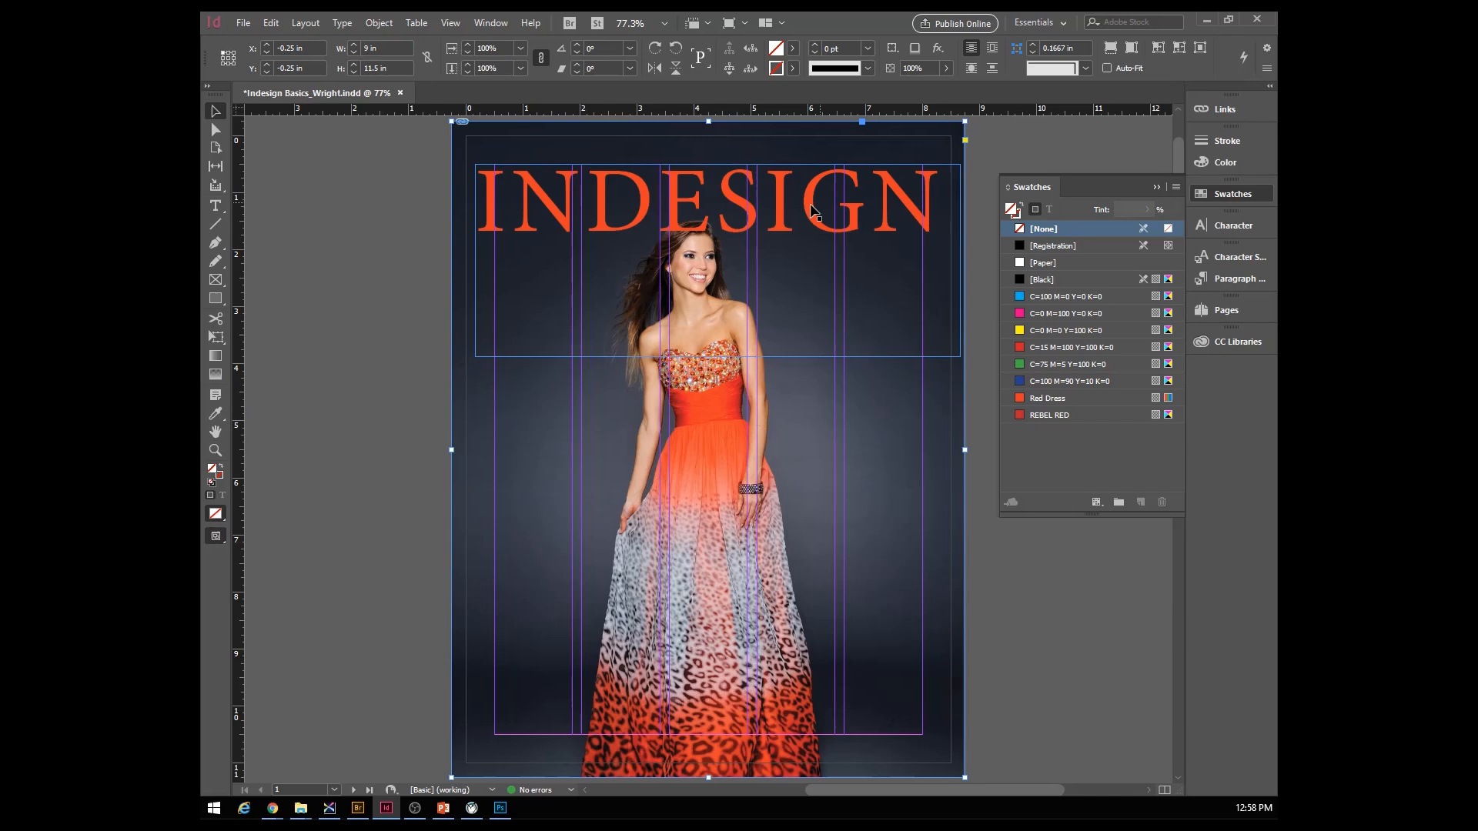
{"action": "left_click", "coordinate": [929, 206]}
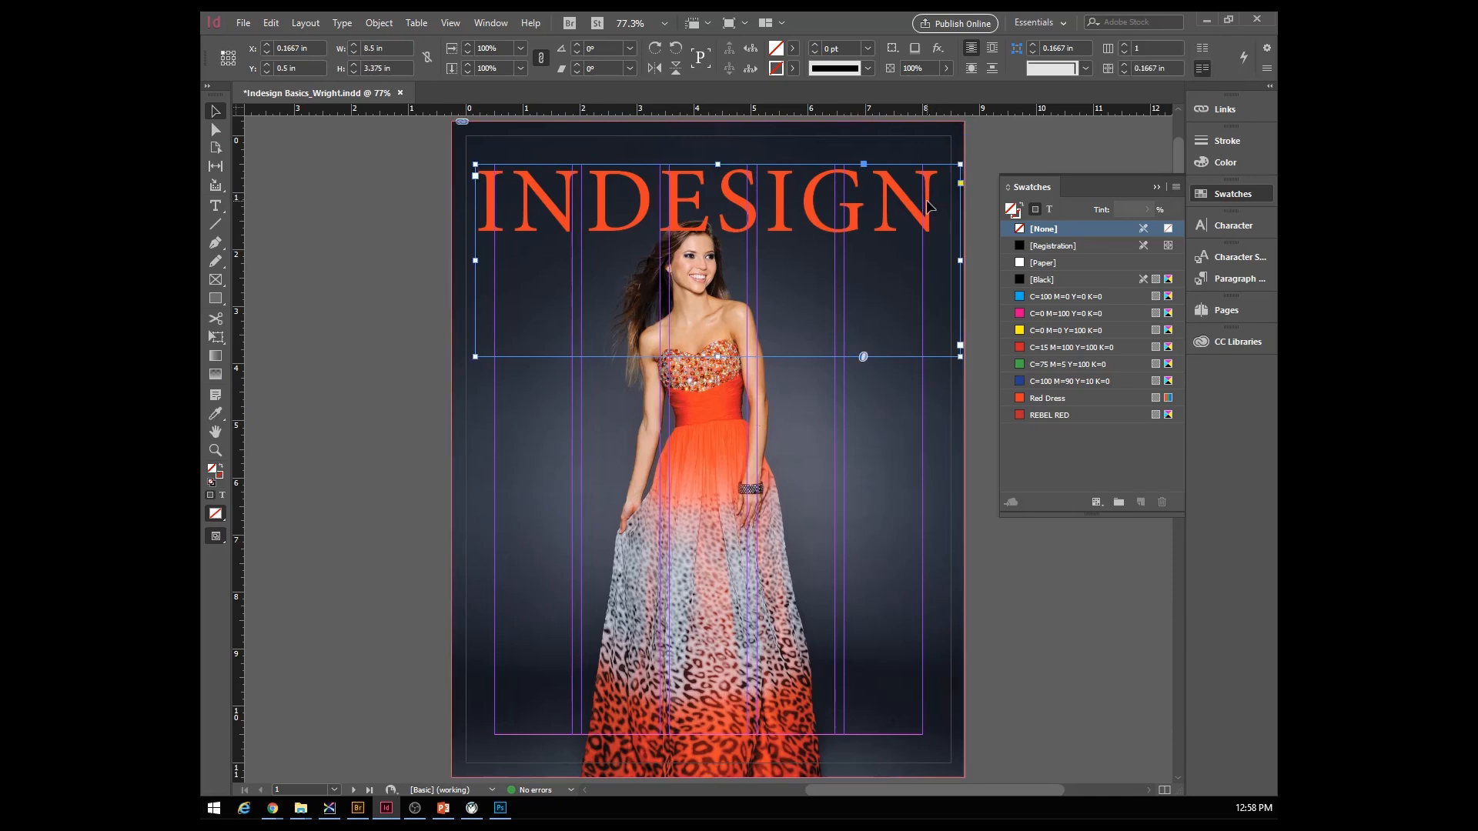
{"action": "key", "text": "Right"}
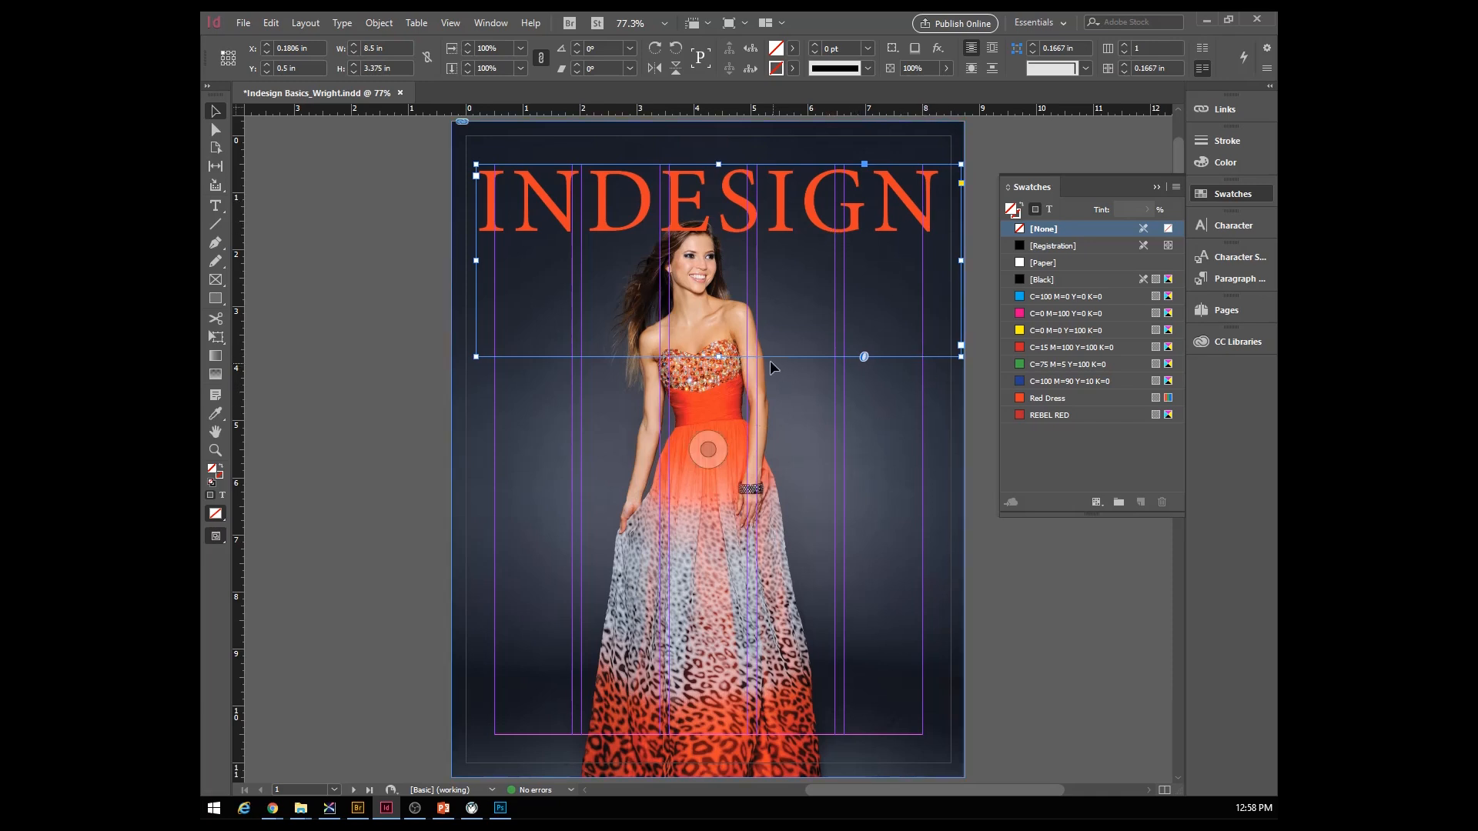
- Shorten the title's text frame to 1.5 in high and move it over the model's face at X 0.1 in, Y 1.54 in
{"action": "left_click_drag", "start_coordinate": [718, 357], "coordinate": [742, 266]}
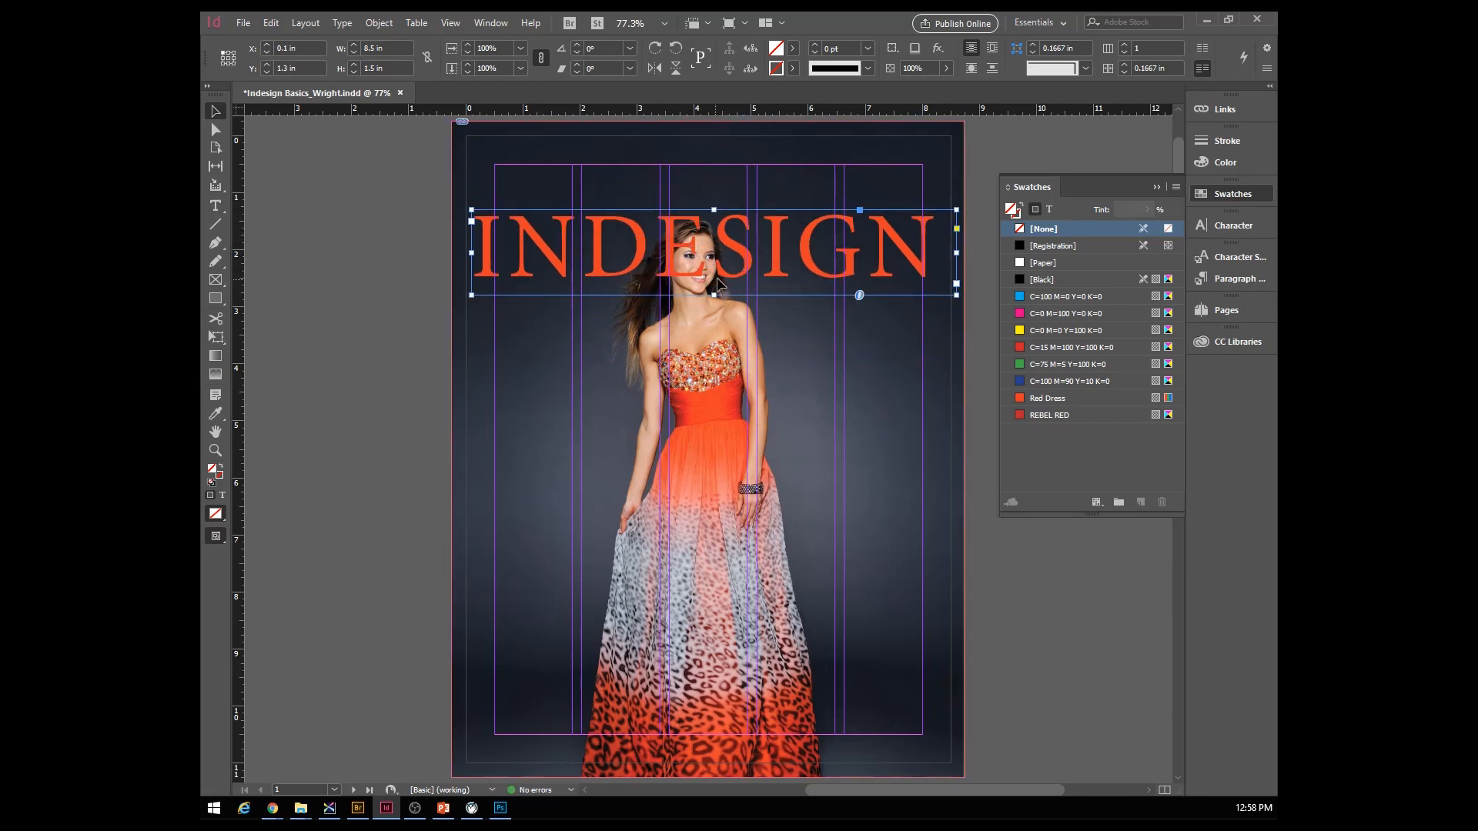
{"action": "left_click_drag", "start_coordinate": [728, 278], "coordinate": [740, 291]}
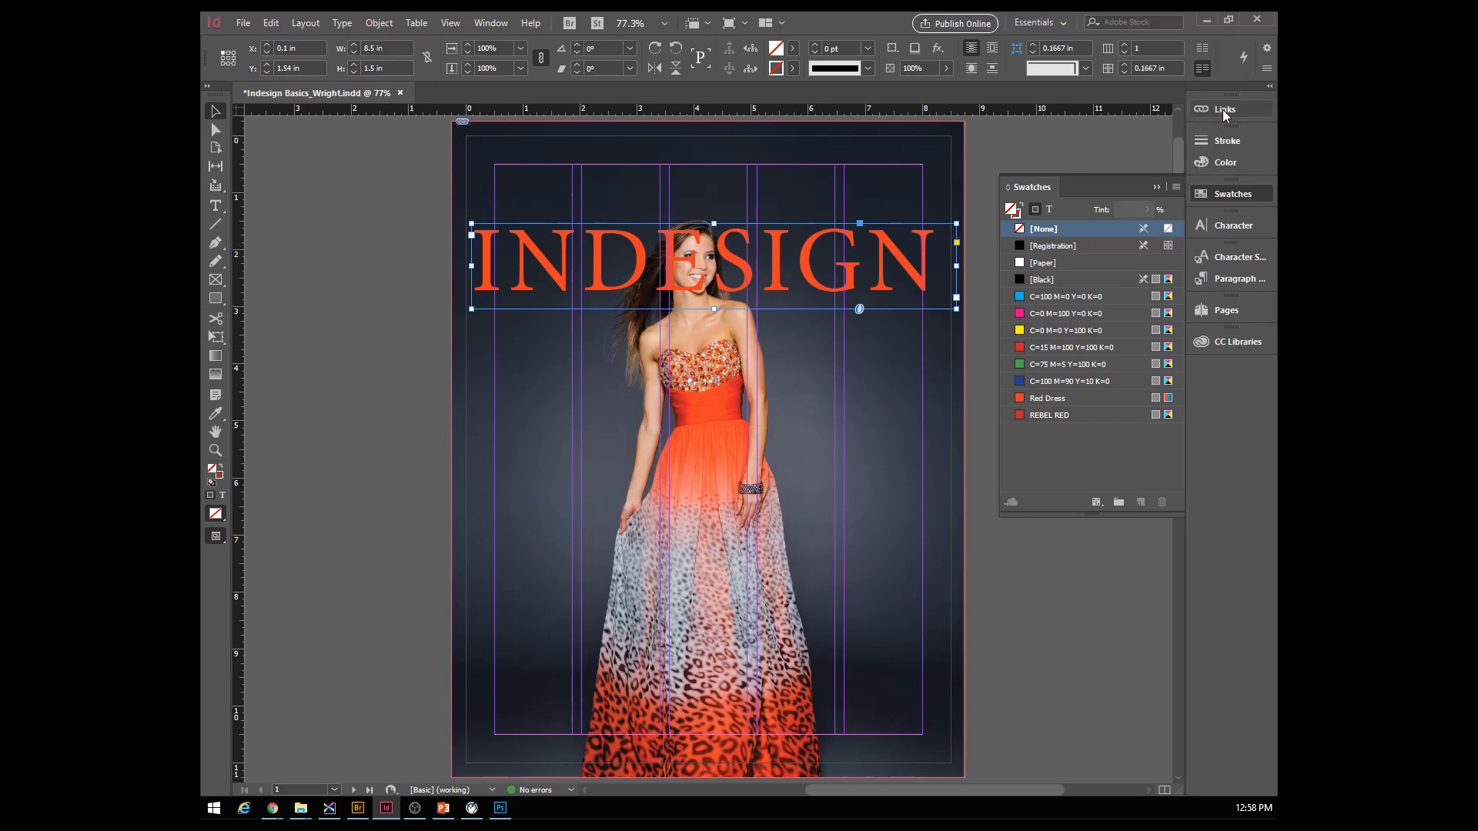
- Collapse the Swatches list and show the document's Layers, docked with the other collapsed panels
{"action": "left_click", "coordinate": [1156, 187]}
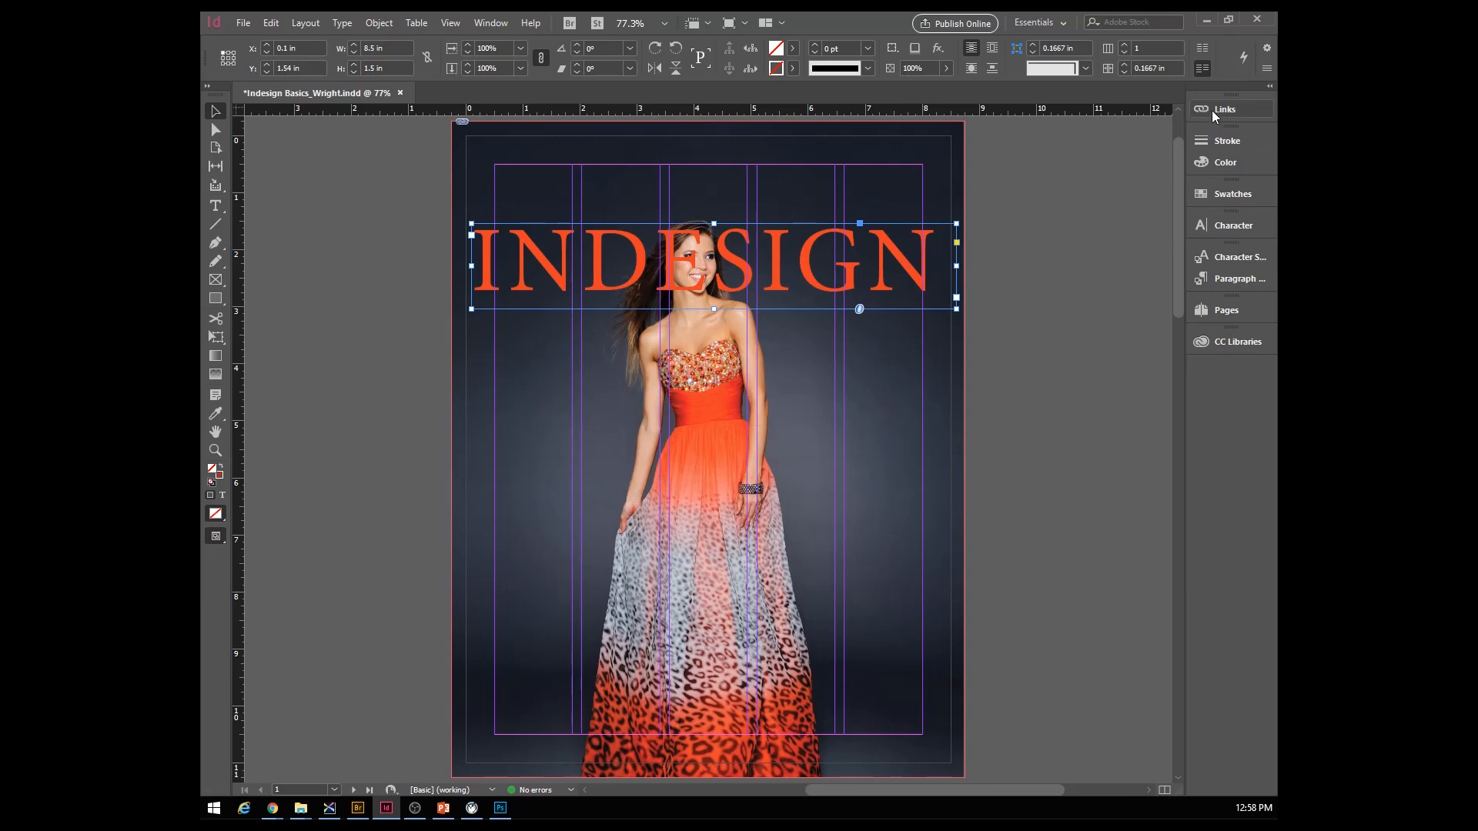
{"action": "left_click", "coordinate": [486, 23]}
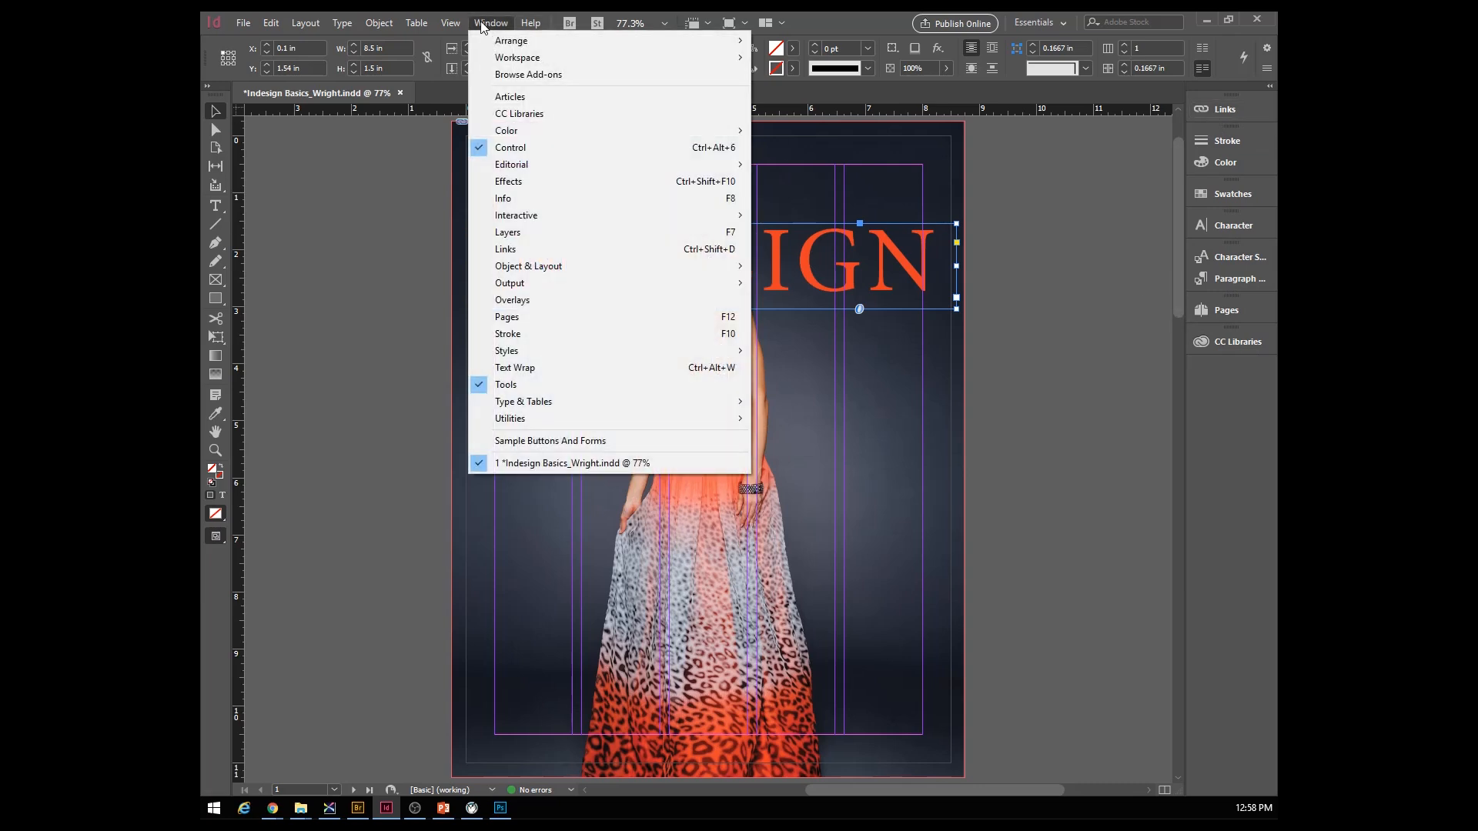
{"action": "left_click", "coordinate": [489, 233]}
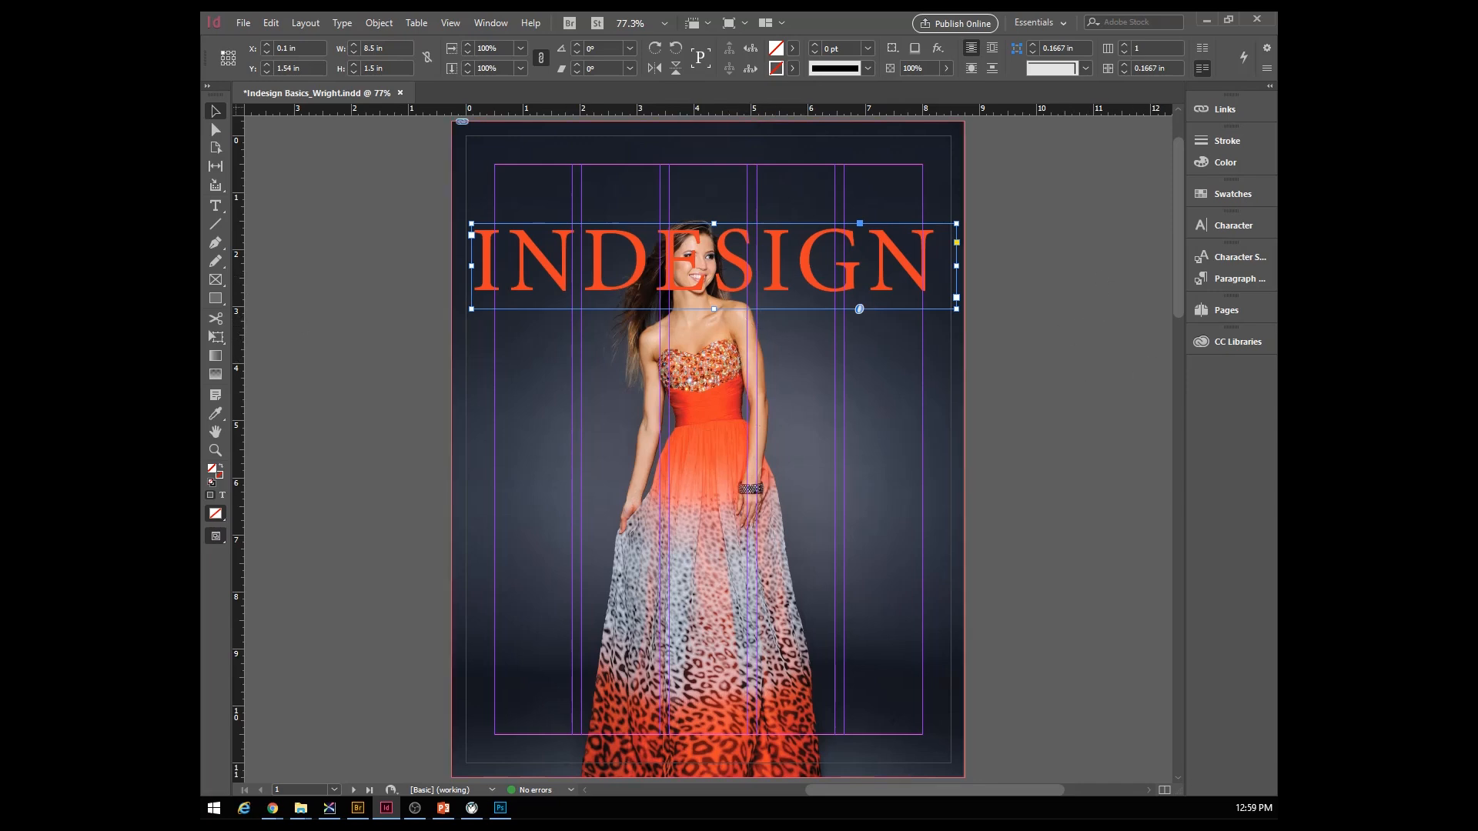
{"action": "left_click_drag", "start_coordinate": [1152, 415], "coordinate": [1198, 373]}
{"action": "left_click", "coordinate": [1224, 374]}
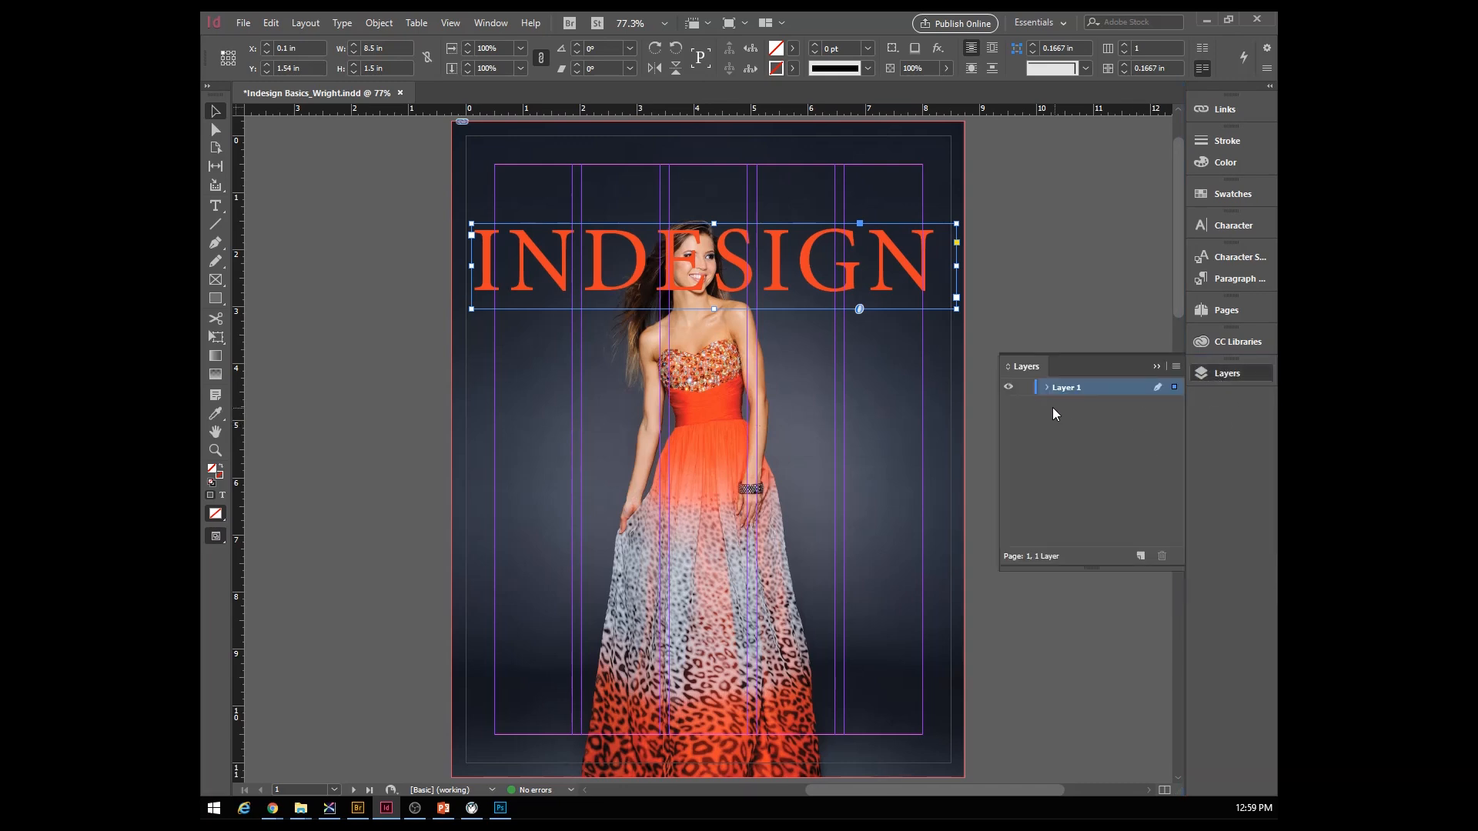
- Expand Layer 1 and move the cut-out cover background.psd above the INDESIGN text in the stacking order
{"action": "left_click", "coordinate": [1047, 387]}
{"action": "left_click", "coordinate": [1059, 428]}
{"action": "left_click_drag", "start_coordinate": [1055, 428], "coordinate": [1059, 406]}
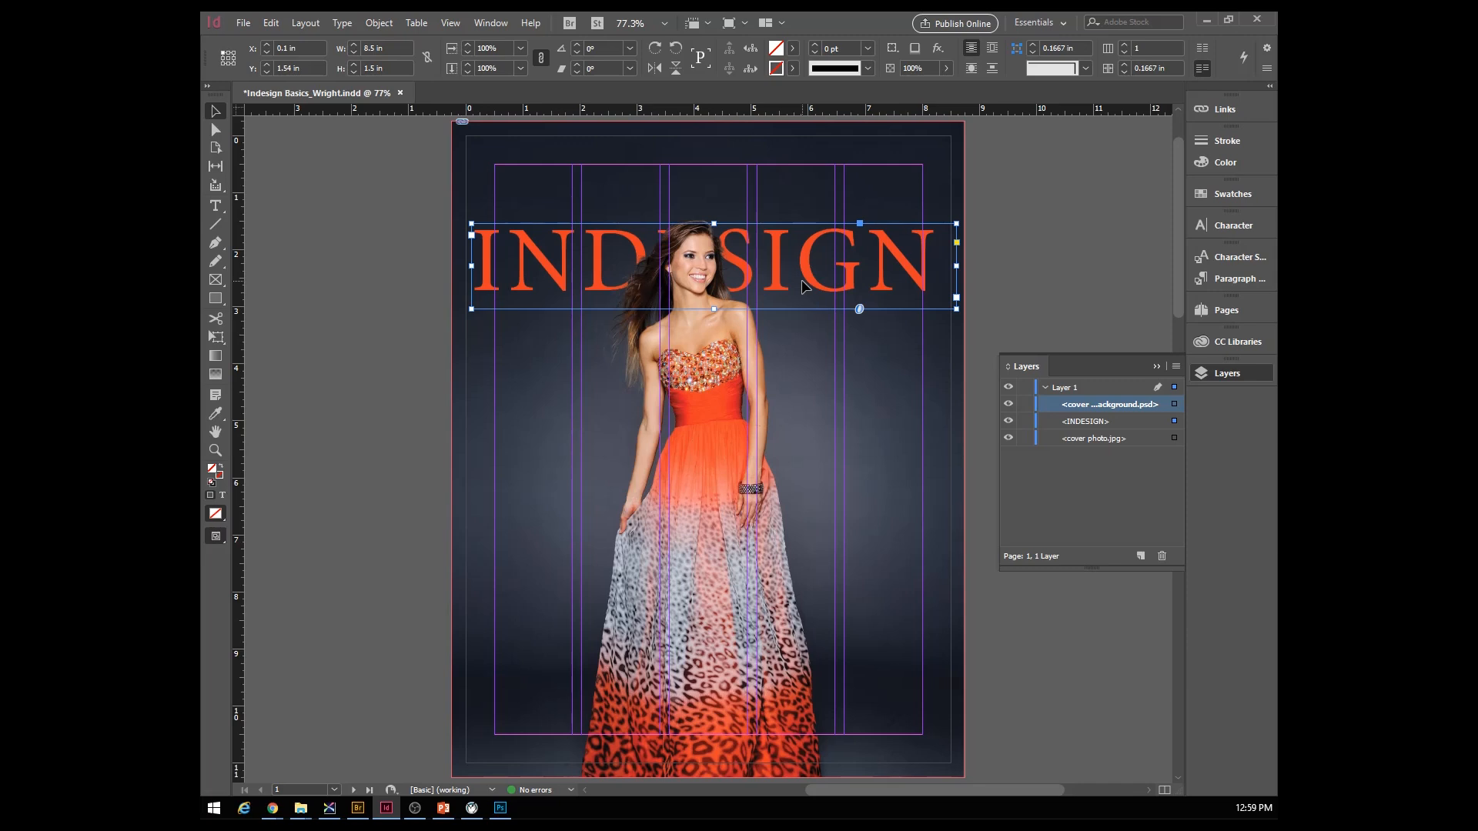
- Try the INDESIGN title behind both photos and in front of both, and return it between cover photo.jpg and the cut-out
{"action": "key", "text": "ctrl+bracketleft"}
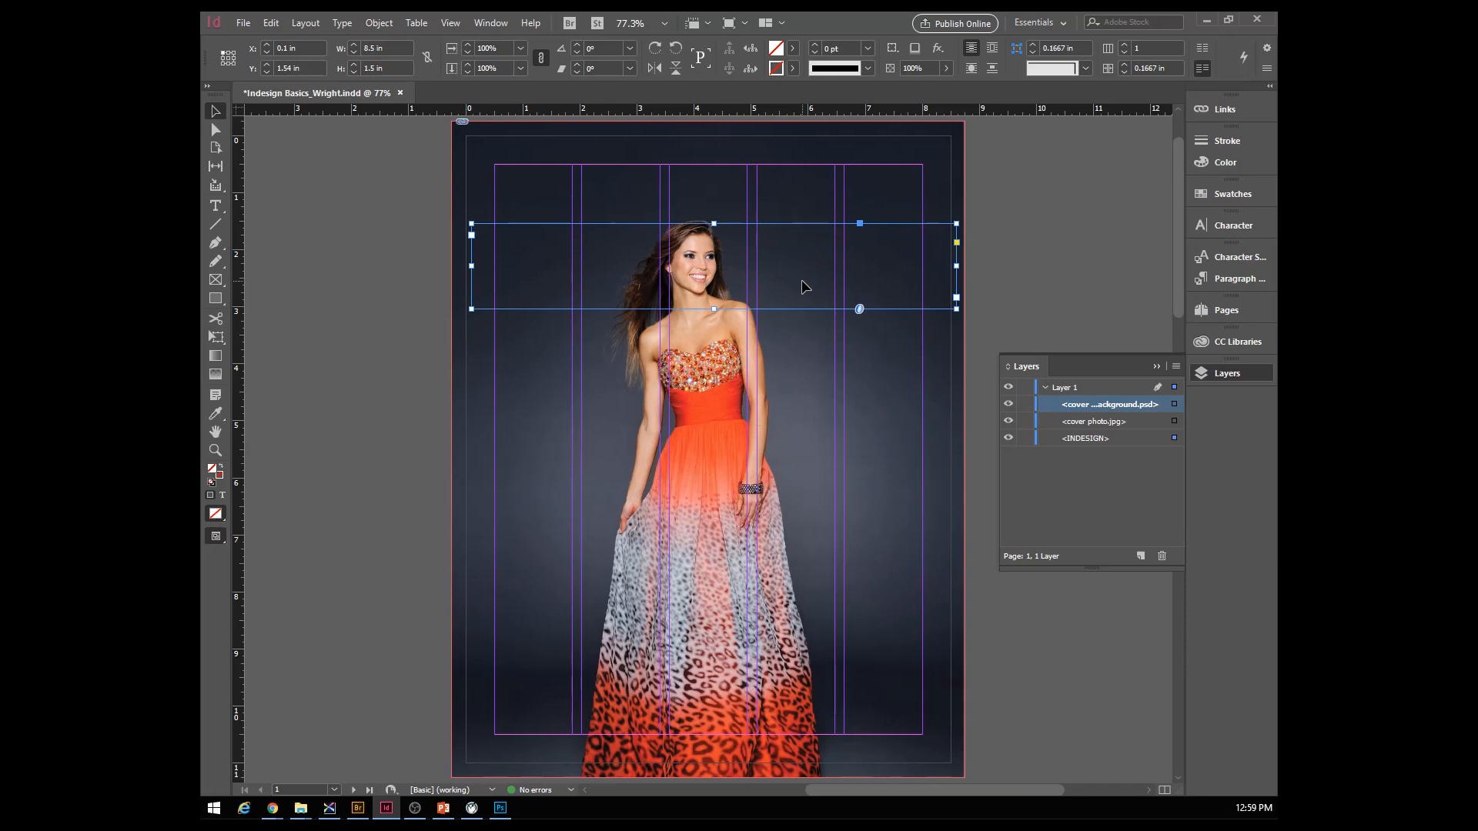
{"action": "key", "text": "ctrl+bracketright"}
{"action": "key", "text": "ctrl+bracketright"}
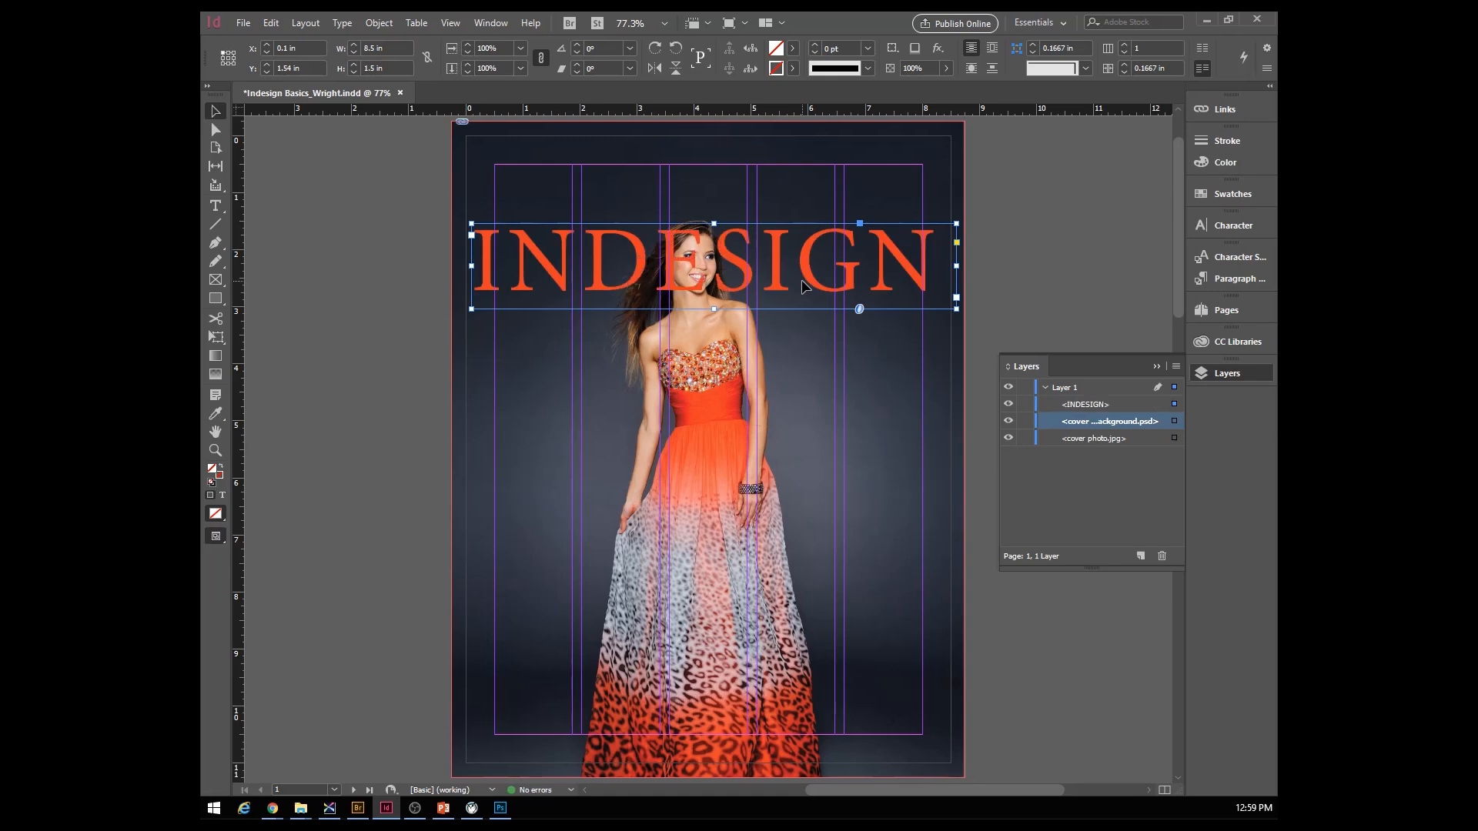
{"action": "key", "text": "ctrl+bracketleft"}
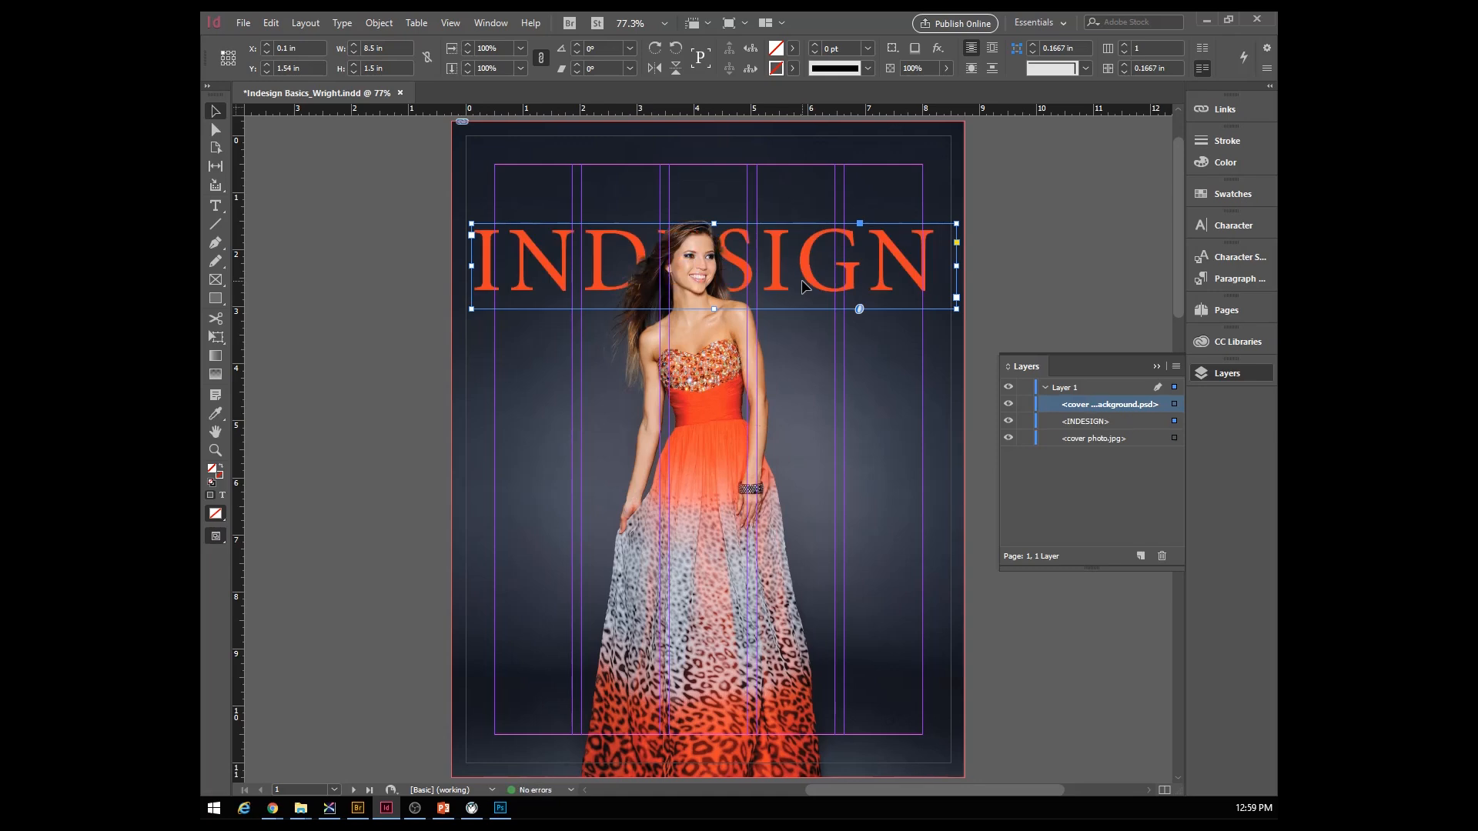
- Try to select the INDESIGN title beneath the cut-out photo with the Selection and Direct Selection tools
{"action": "left_click", "coordinate": [708, 450]}
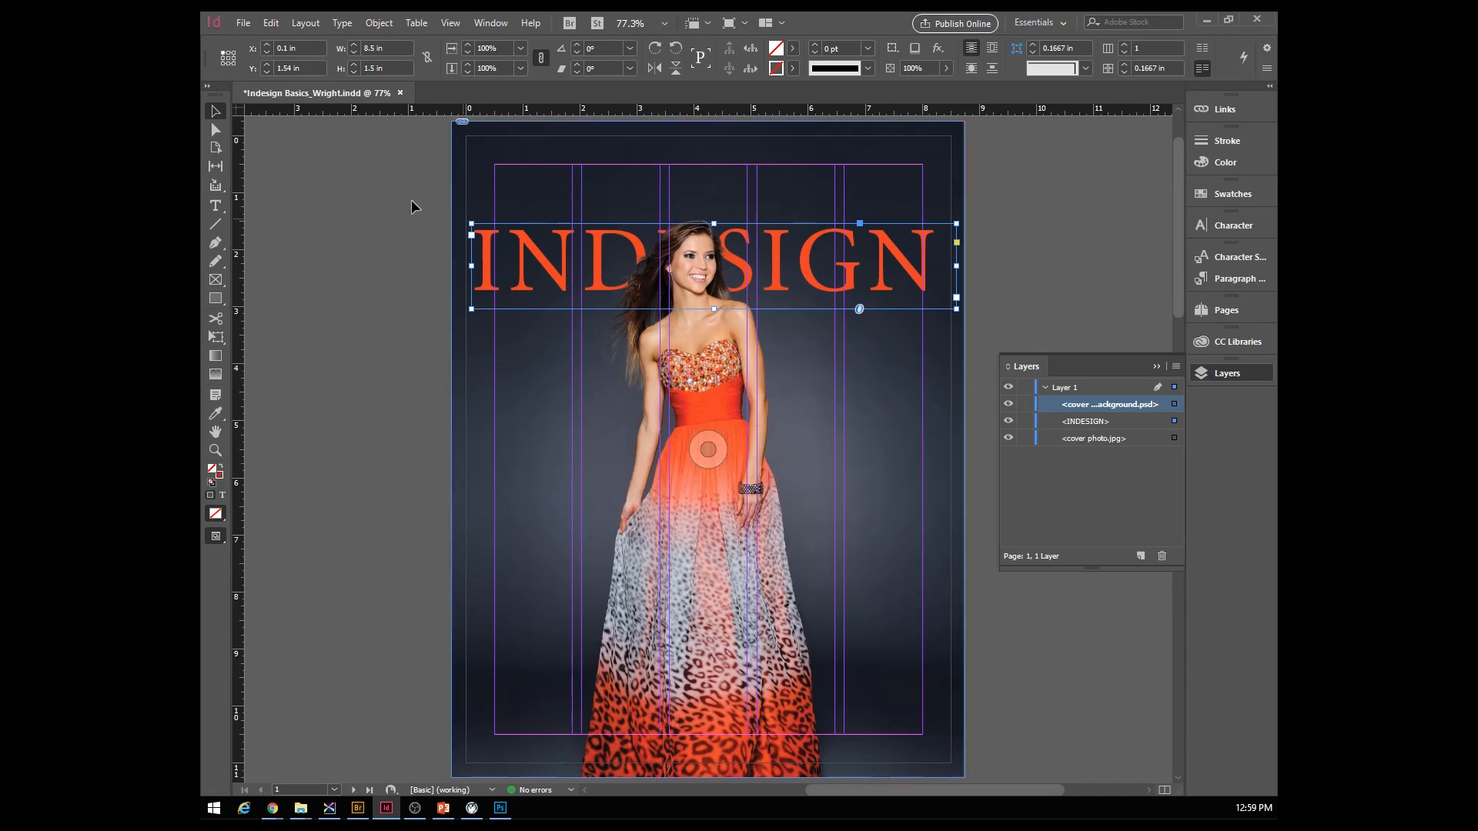
{"action": "left_click", "coordinate": [216, 129]}
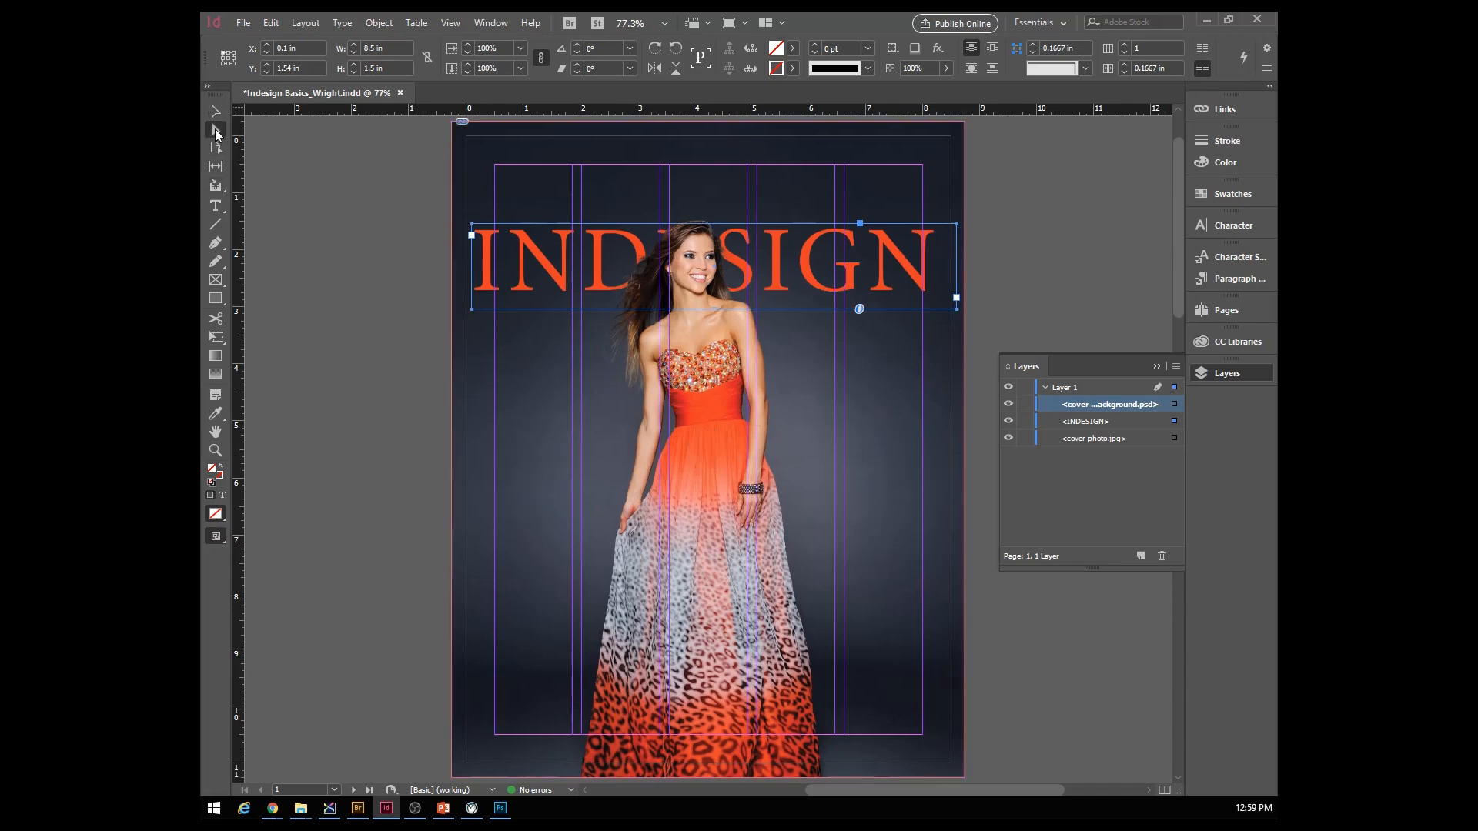
{"action": "left_click", "coordinate": [619, 235]}
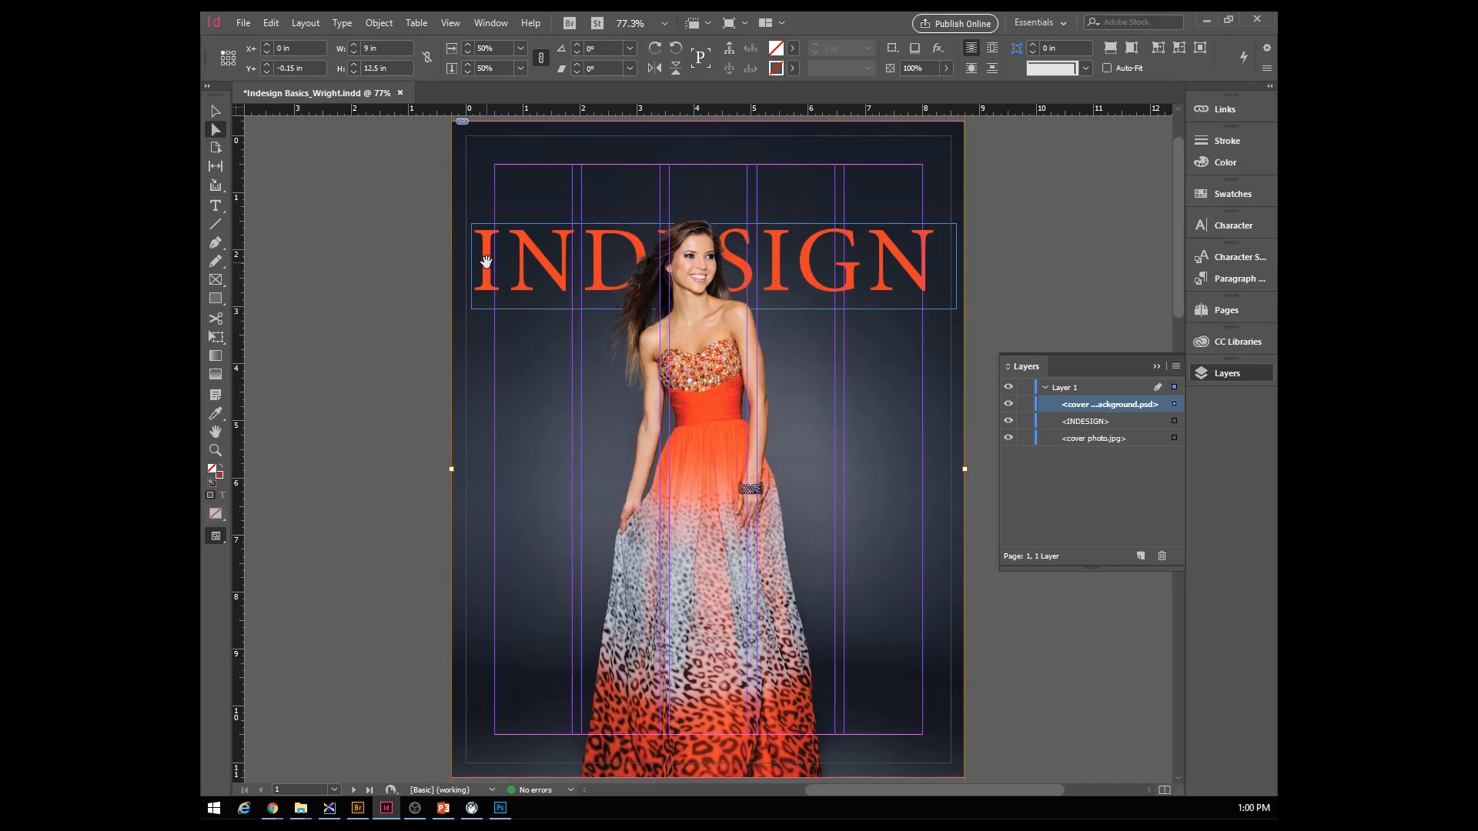
{"action": "left_click", "coordinate": [1087, 421]}
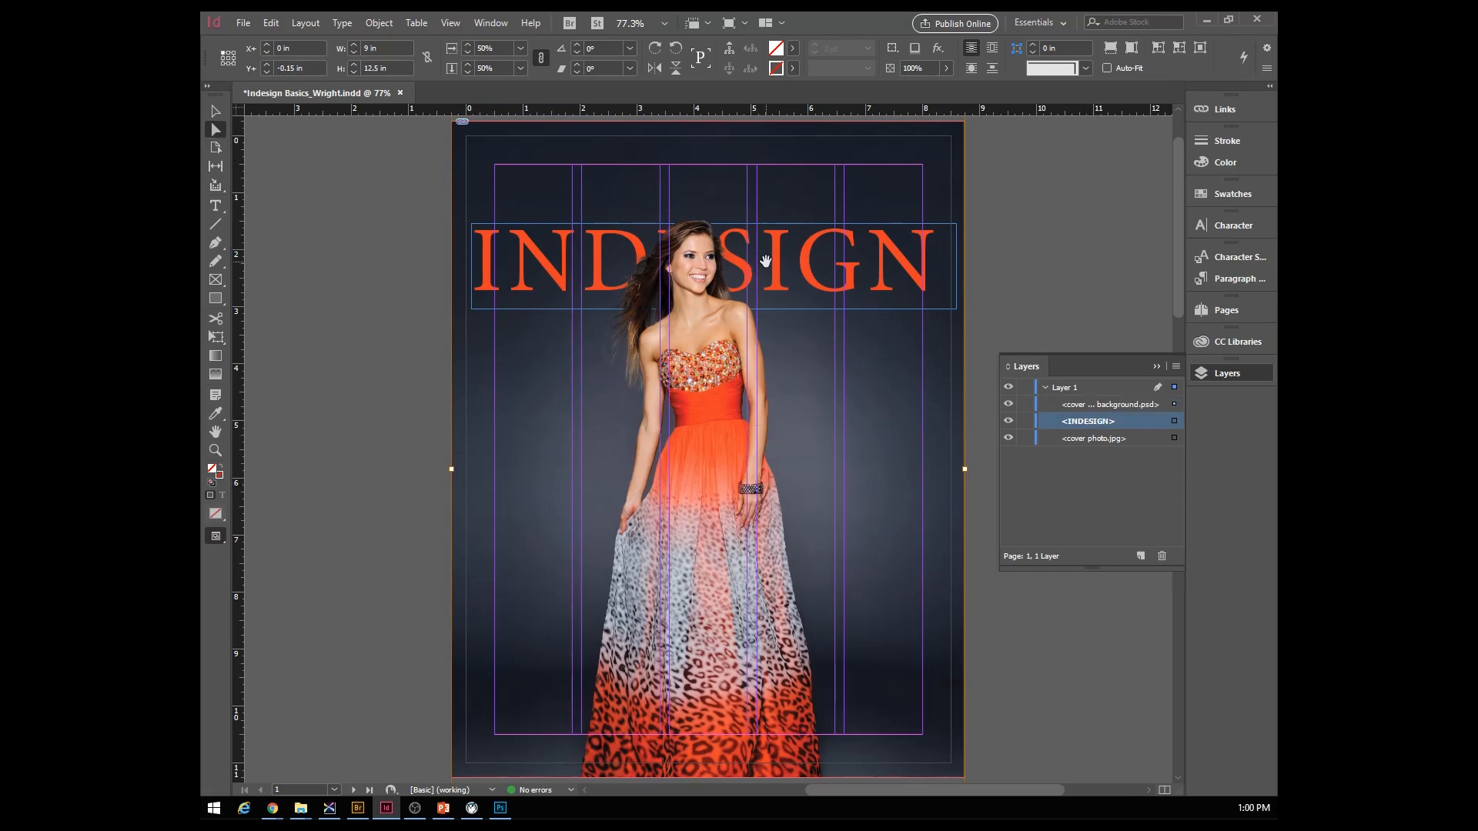
{"action": "left_click", "coordinate": [215, 132]}
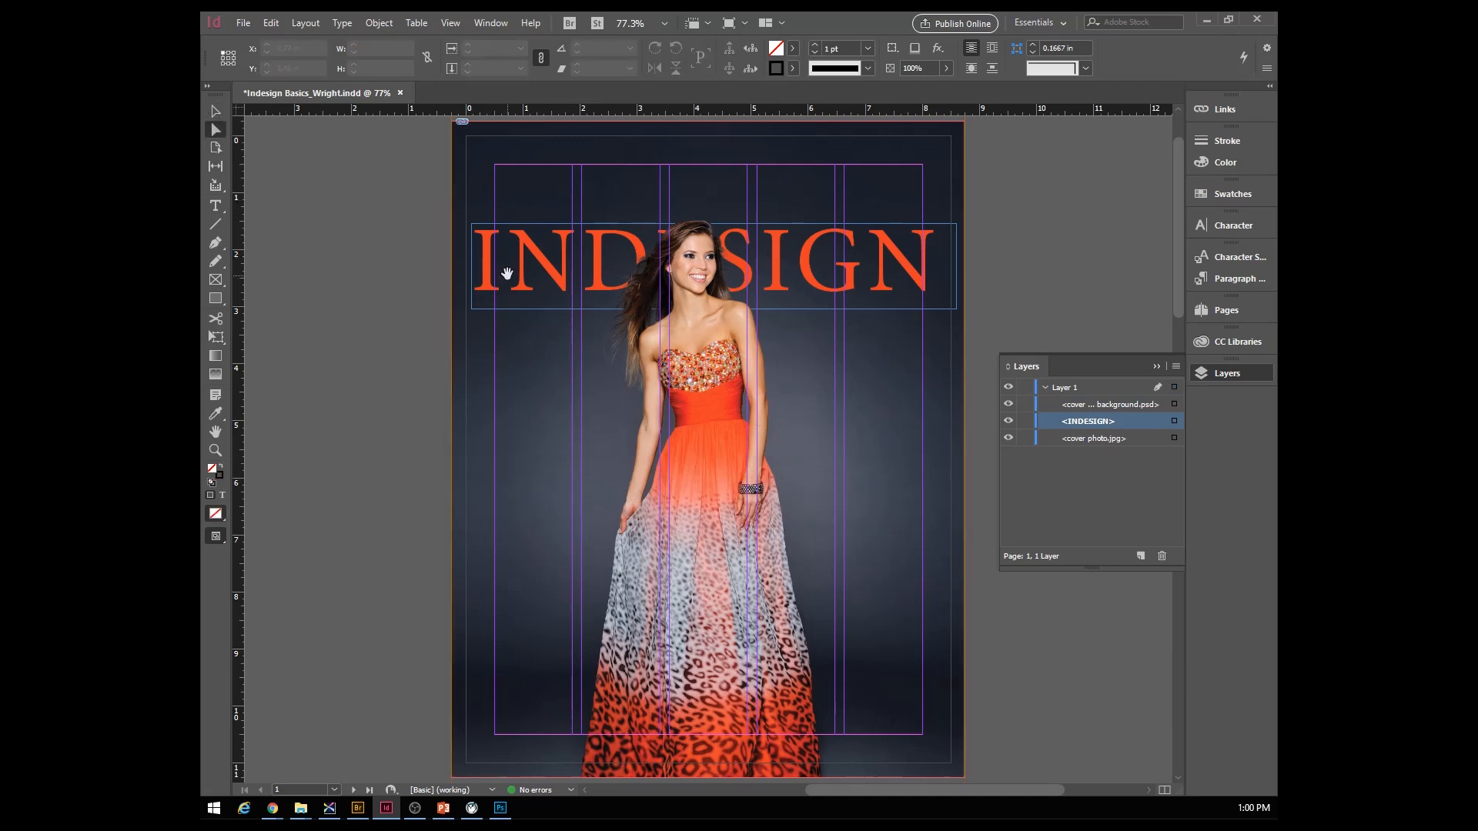
{"action": "left_click", "coordinate": [216, 112]}
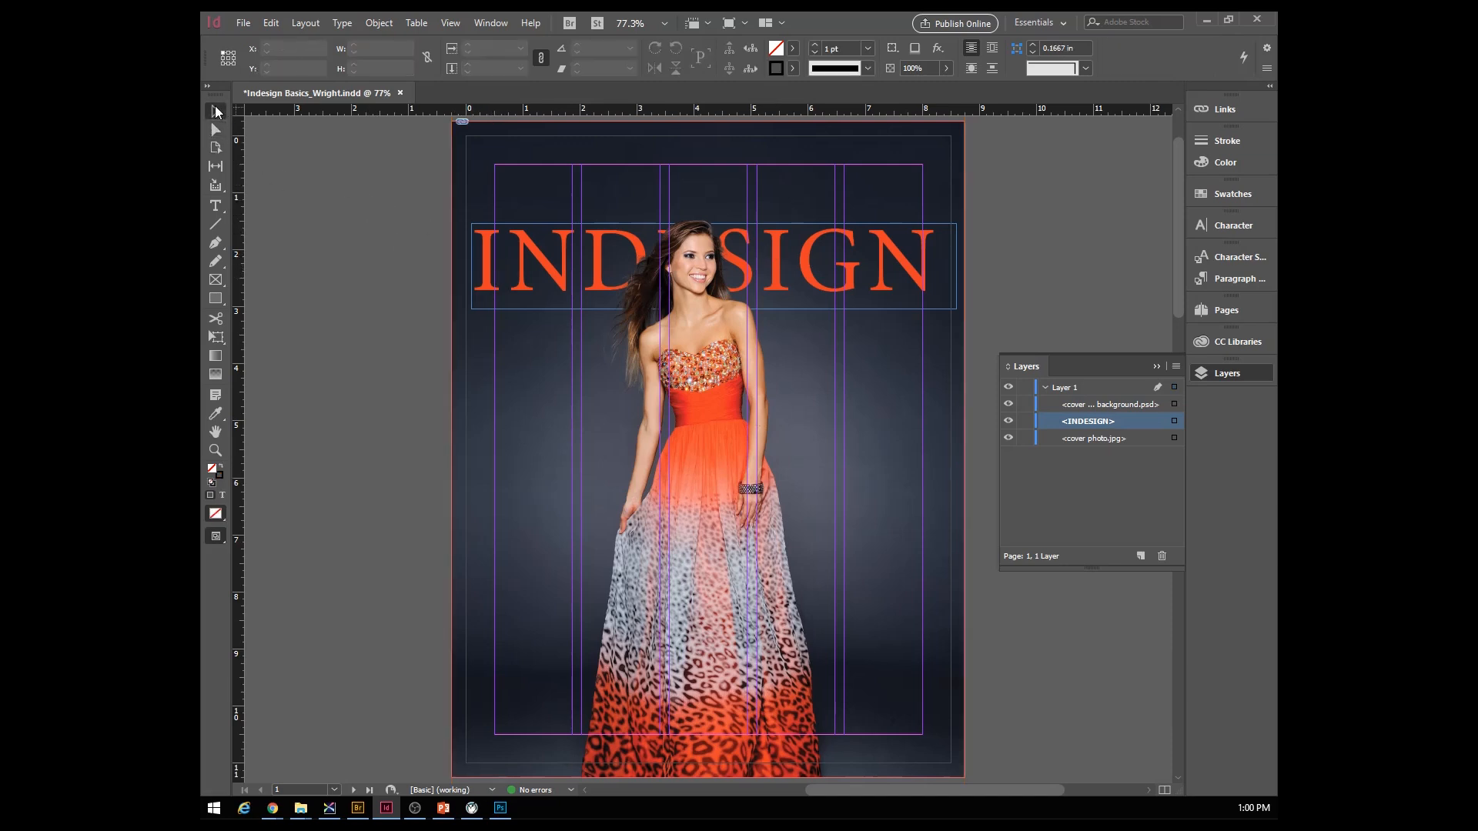
{"action": "left_click", "coordinate": [528, 251]}
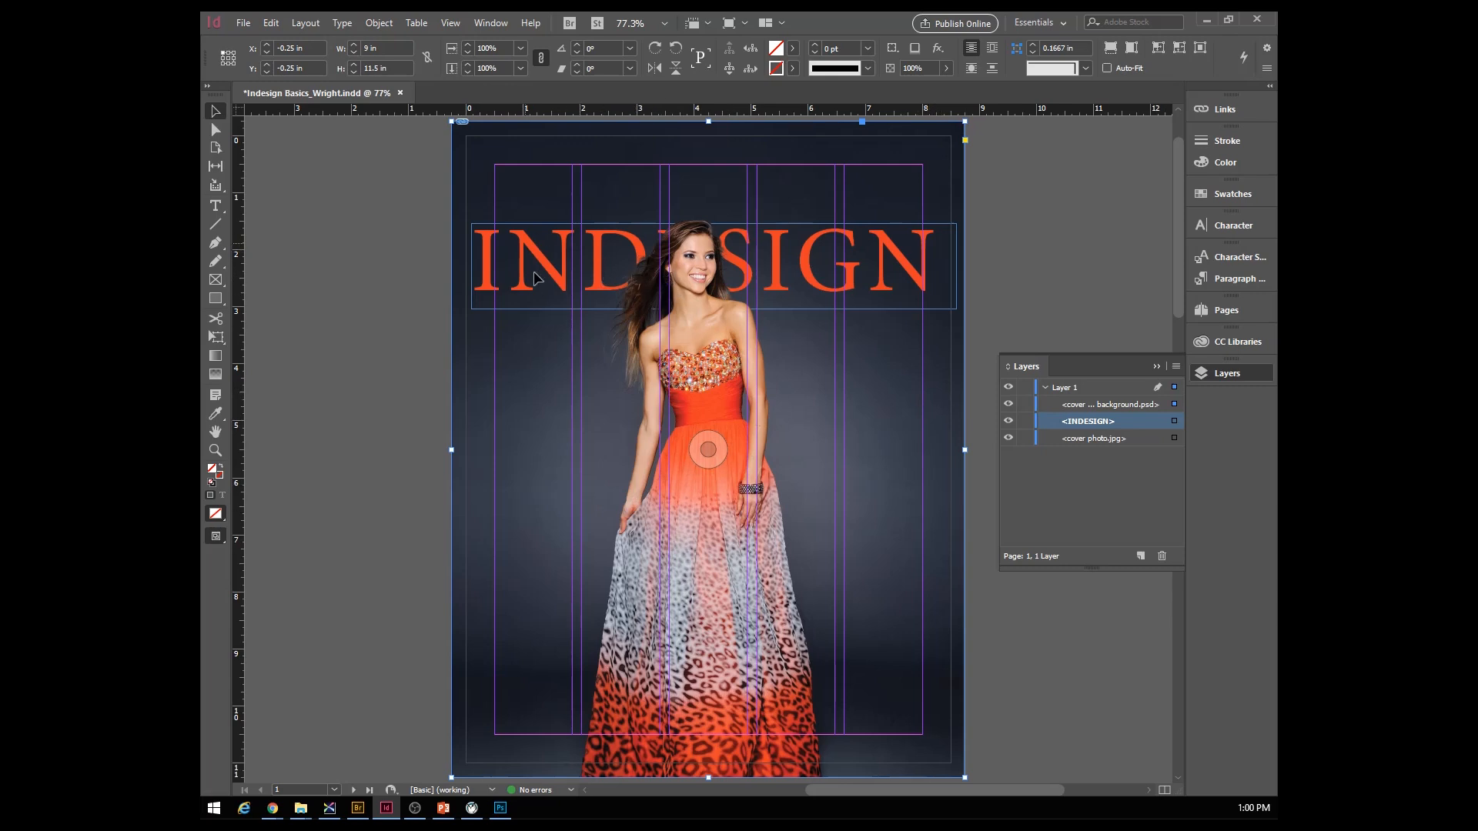
{"action": "left_click", "coordinate": [356, 311]}
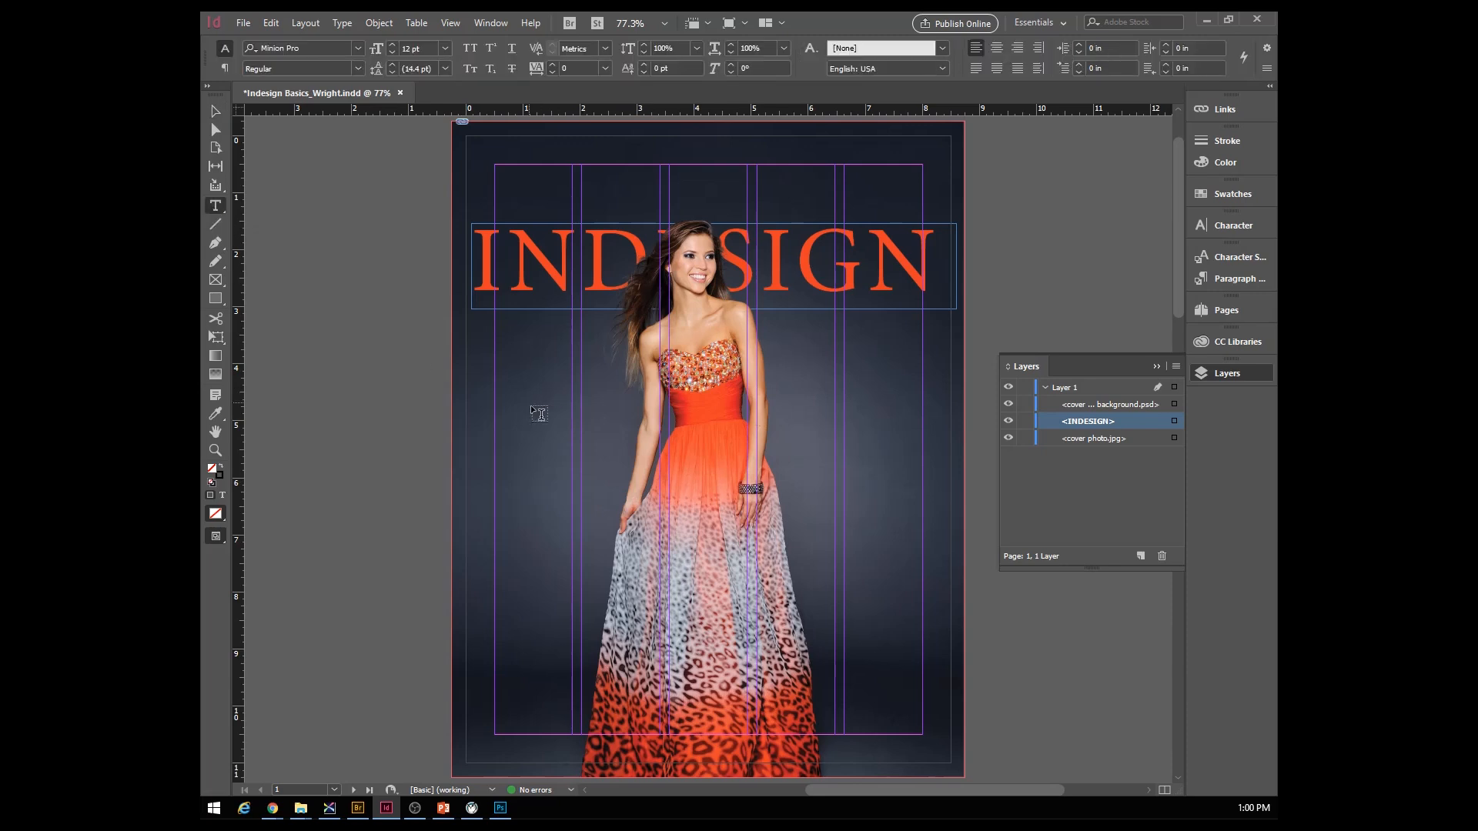
- Draw a new text frame below the title, starting at the page's left margin and ending beside the model's dress
{"action": "left_click_drag", "start_coordinate": [494, 375], "coordinate": [608, 520]}
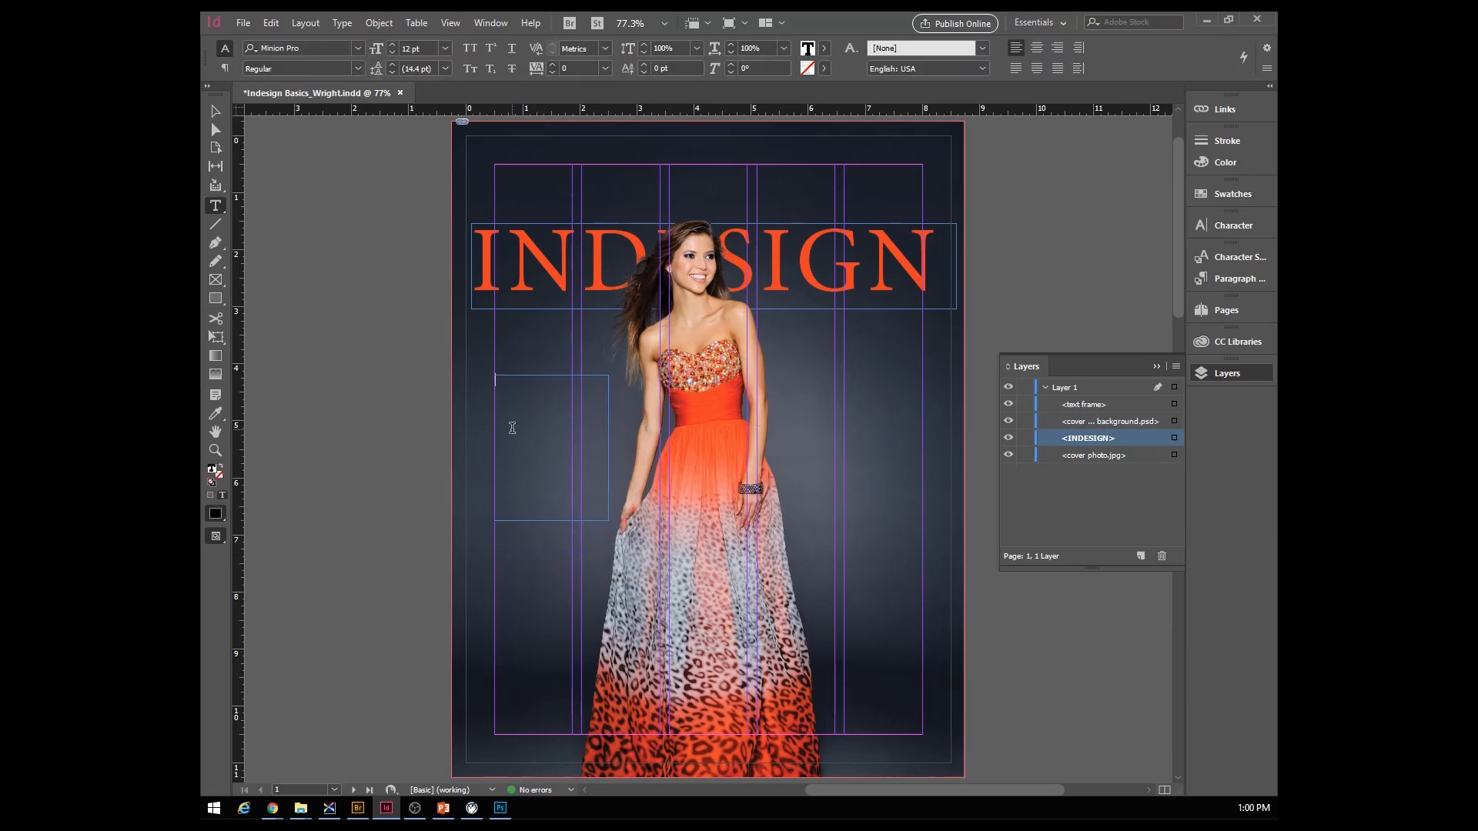
{"action": "type", "text": "Wh"}
{"action": "key", "text": "BackSpace"}
{"action": "key", "text": "BackSpace"}
{"action": "key", "text": "BackSpace"}
{"action": "double_click", "coordinate": [809, 49]}
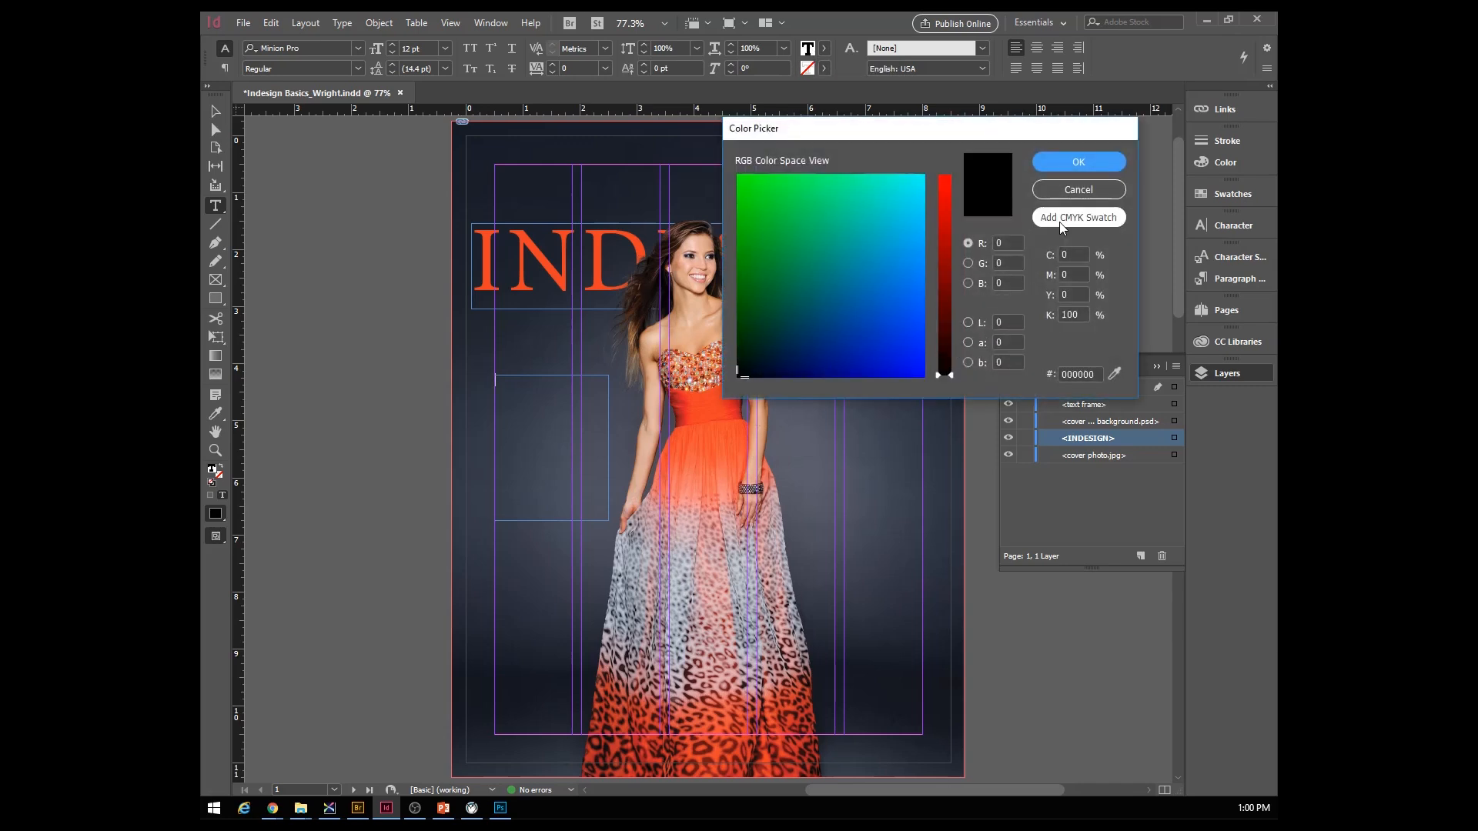
{"action": "left_click", "coordinate": [1066, 191]}
{"action": "left_click", "coordinate": [826, 49]}
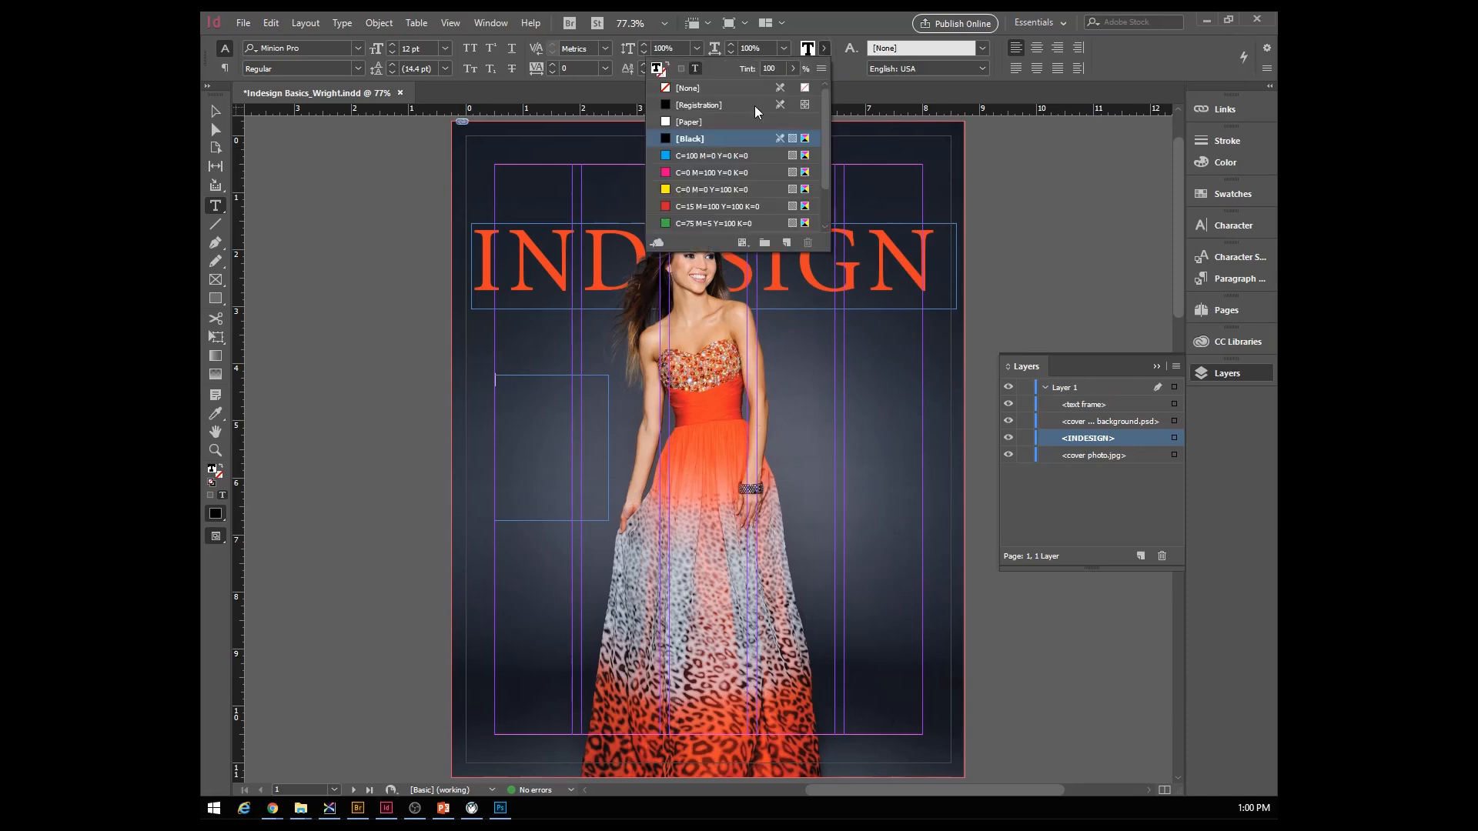
{"action": "scroll", "coordinate": [758, 153], "scroll_direction": "down", "scroll_amount": 3}
{"action": "scroll", "coordinate": [765, 205], "scroll_direction": "up", "scroll_amount": 4}
{"action": "scroll", "coordinate": [767, 208], "scroll_direction": "down", "scroll_amount": 1}
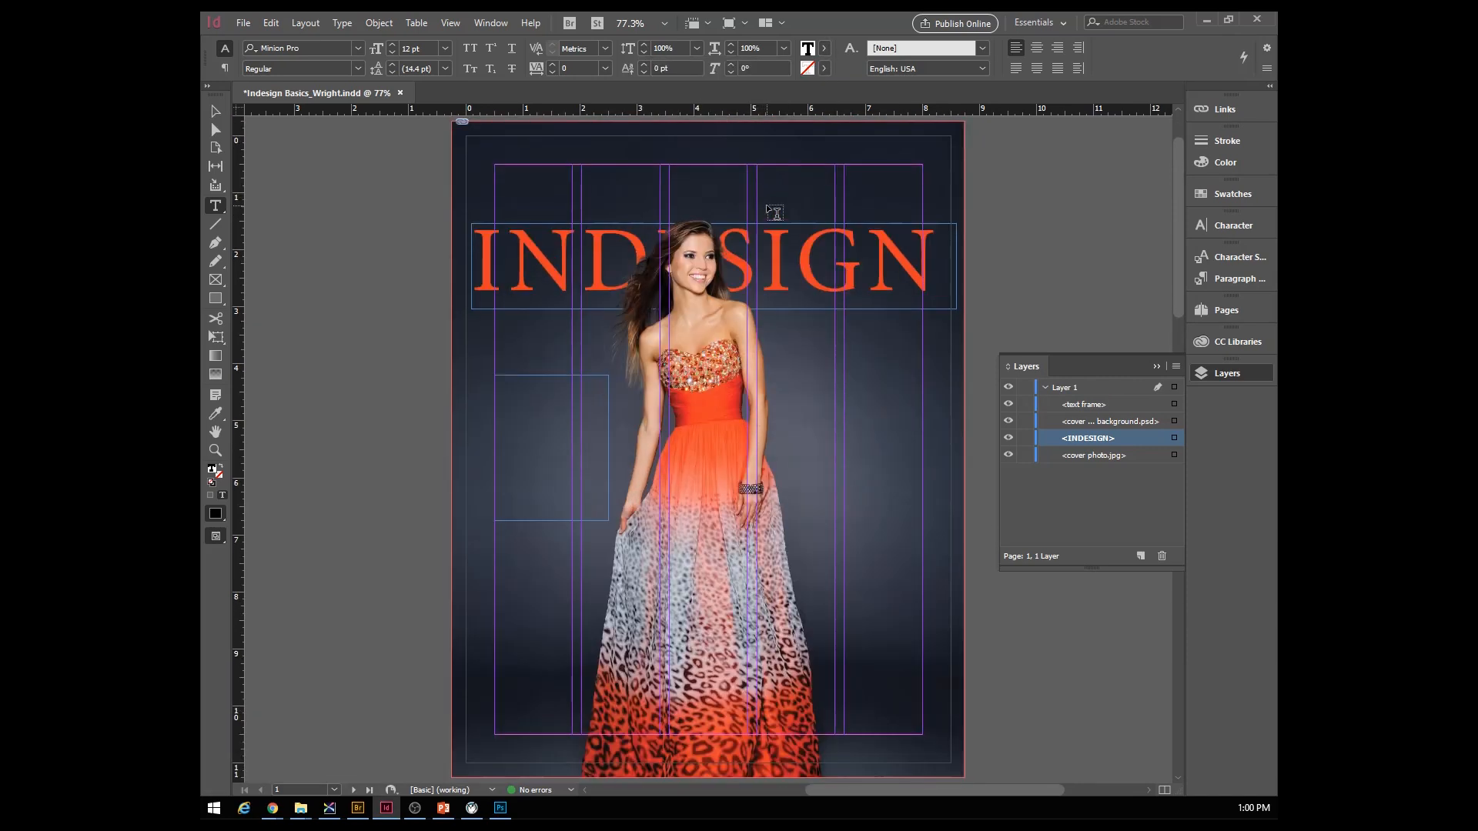
- Set the text colour in the new frame to the Red Dress swatch, leaving the swatch's own options unedited
{"action": "left_click", "coordinate": [825, 48]}
{"action": "scroll", "coordinate": [747, 177], "scroll_direction": "down", "scroll_amount": 2}
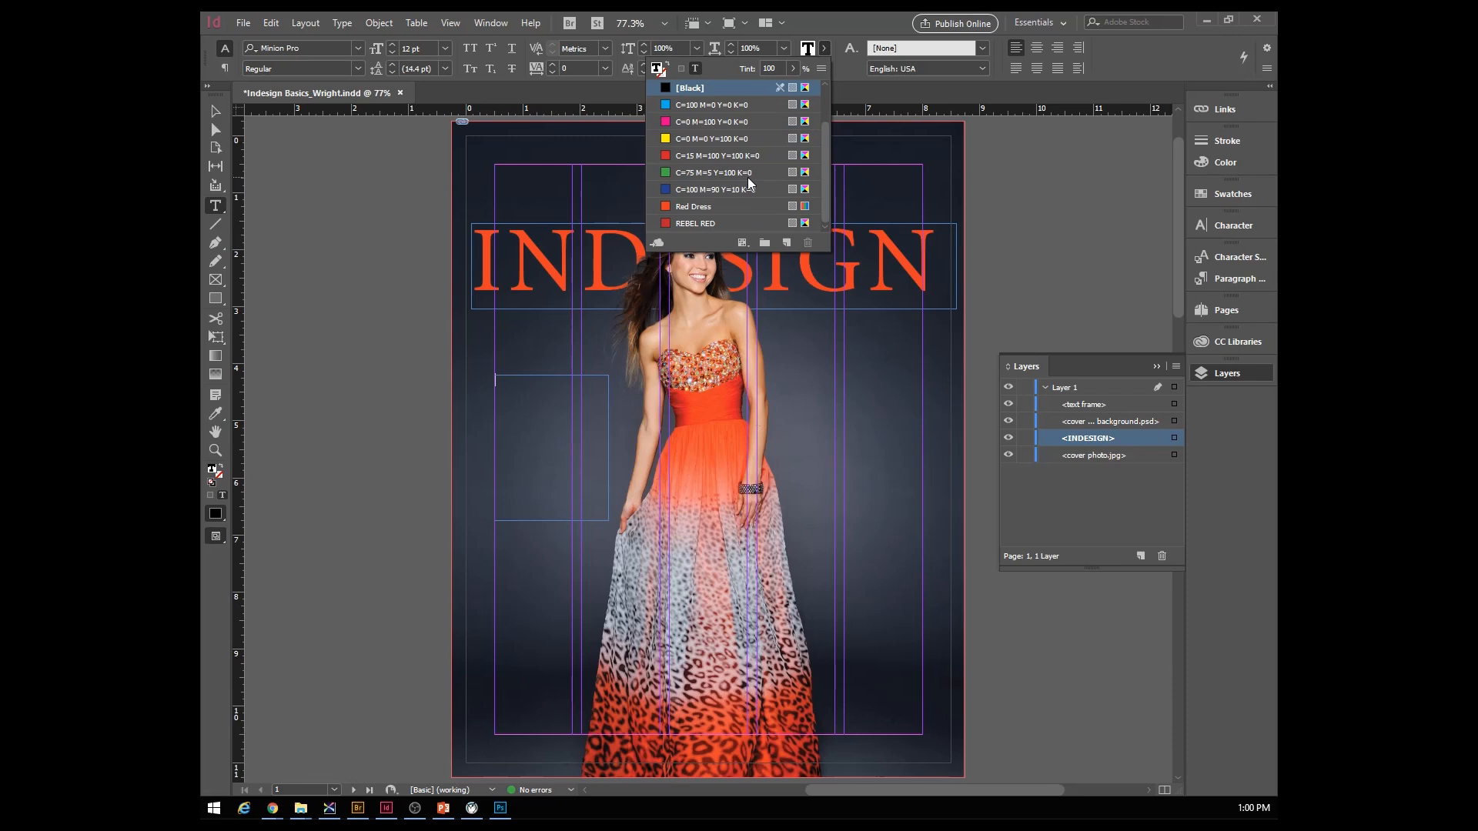
{"action": "double_click", "coordinate": [678, 207]}
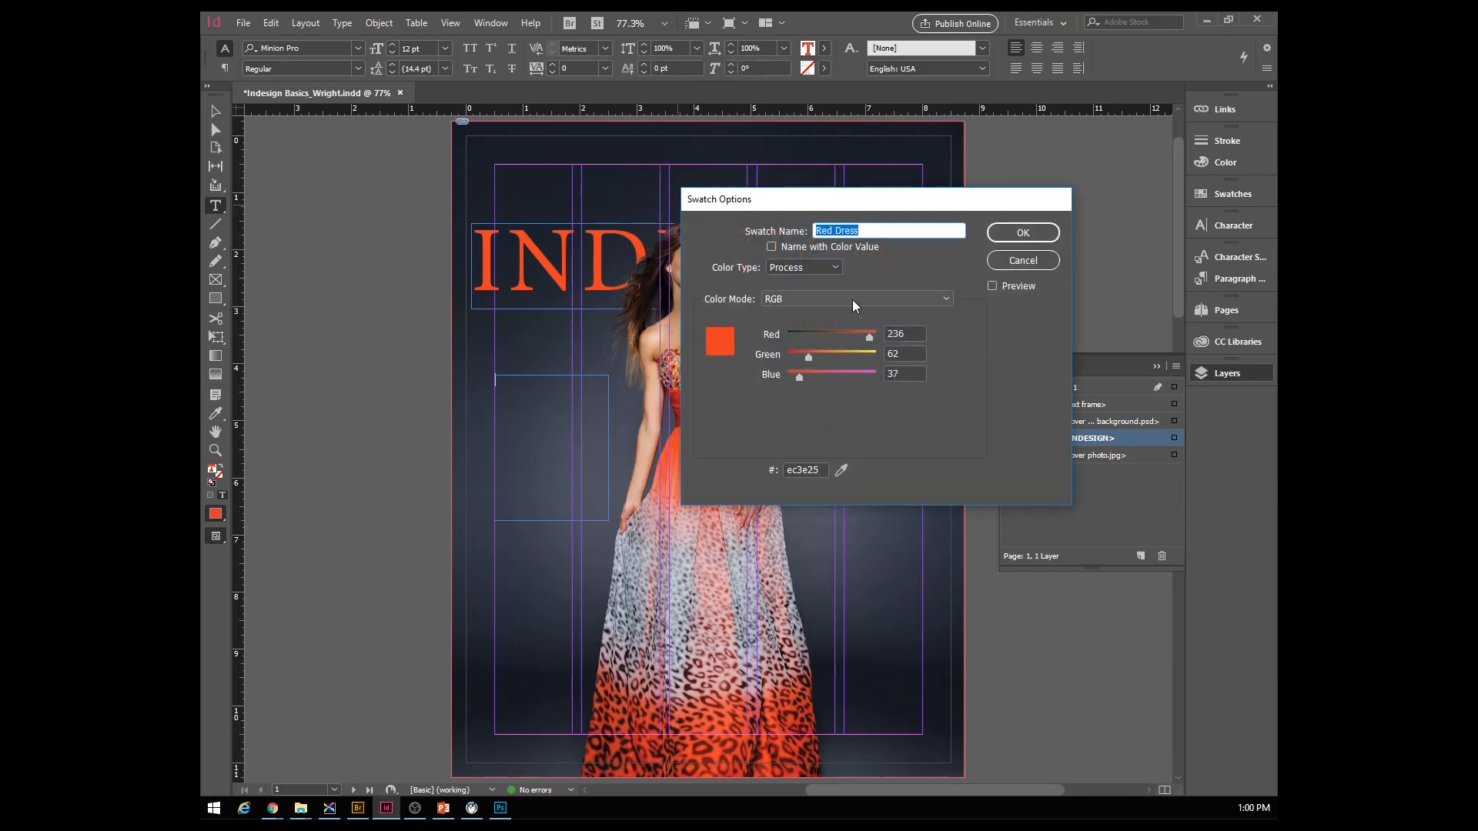
{"action": "left_click", "coordinate": [1017, 262]}
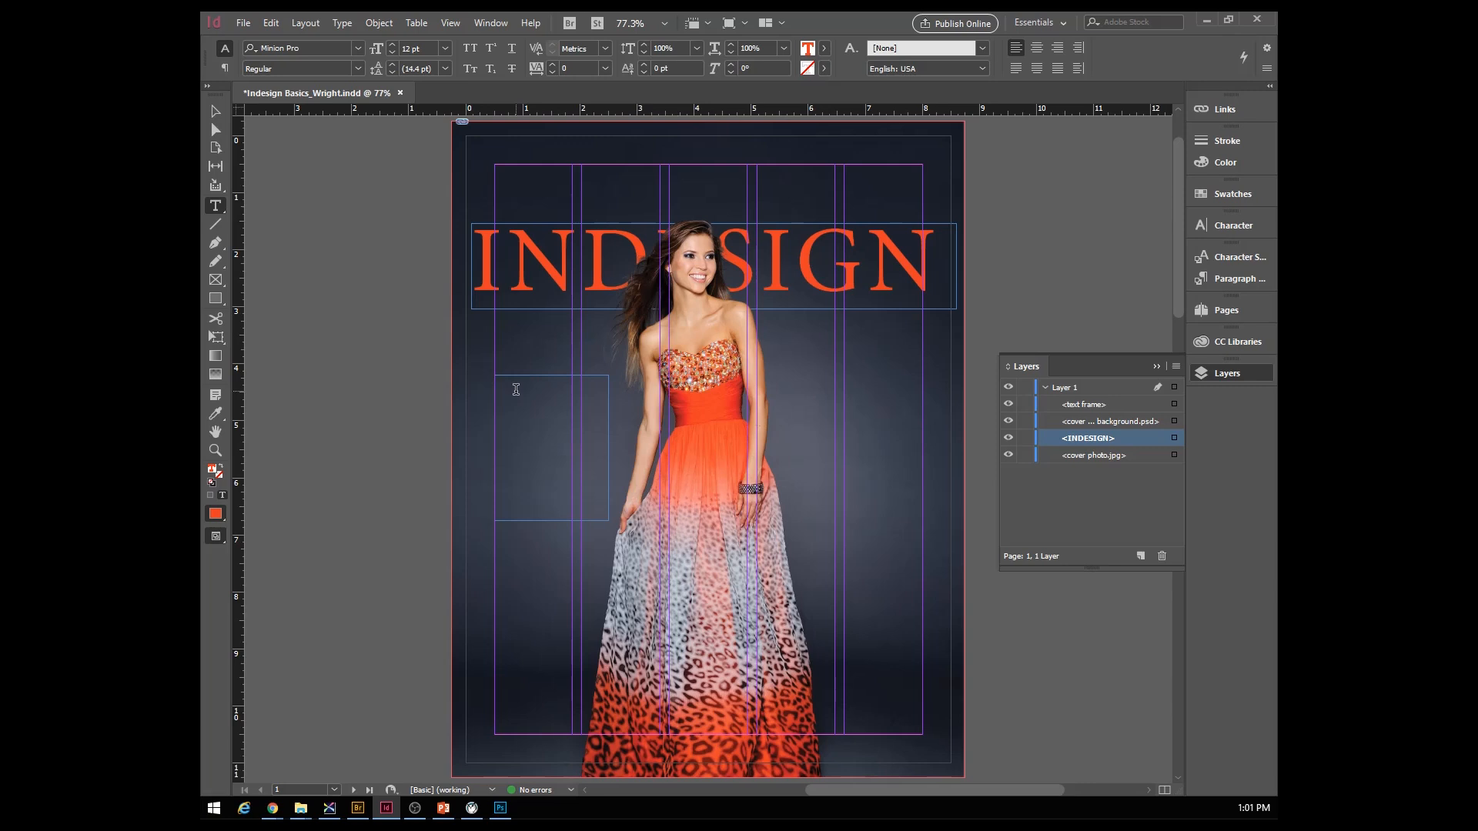
- Enter the lines "Whats new in design" and "Check out our Article on pg" with a page number in the new frame, and select the text
{"action": "type", "text": "What"}
{"action": "type", "text": "s new in Design"}
{"action": "left_click", "coordinate": [556, 379]}
{"action": "left_click", "coordinate": [577, 381]}
{"action": "type", "text": "ou"}
{"action": "type", "text": "."}
{"action": "left_click_drag", "start_coordinate": [499, 404], "coordinate": [477, 377]}
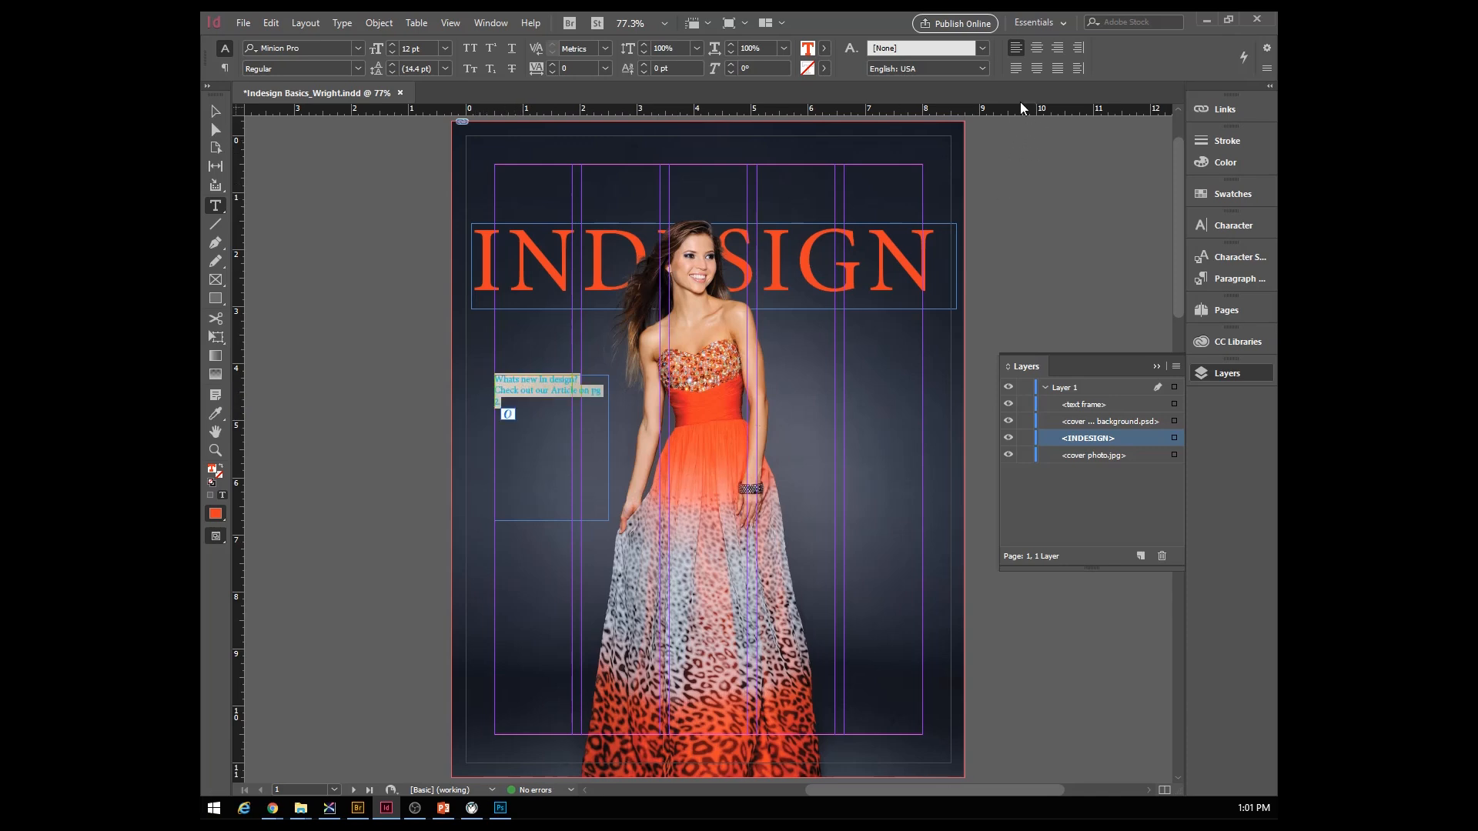
- Centre the selected blurb text and set its font size to 26 pt
{"action": "left_click", "coordinate": [1036, 48]}
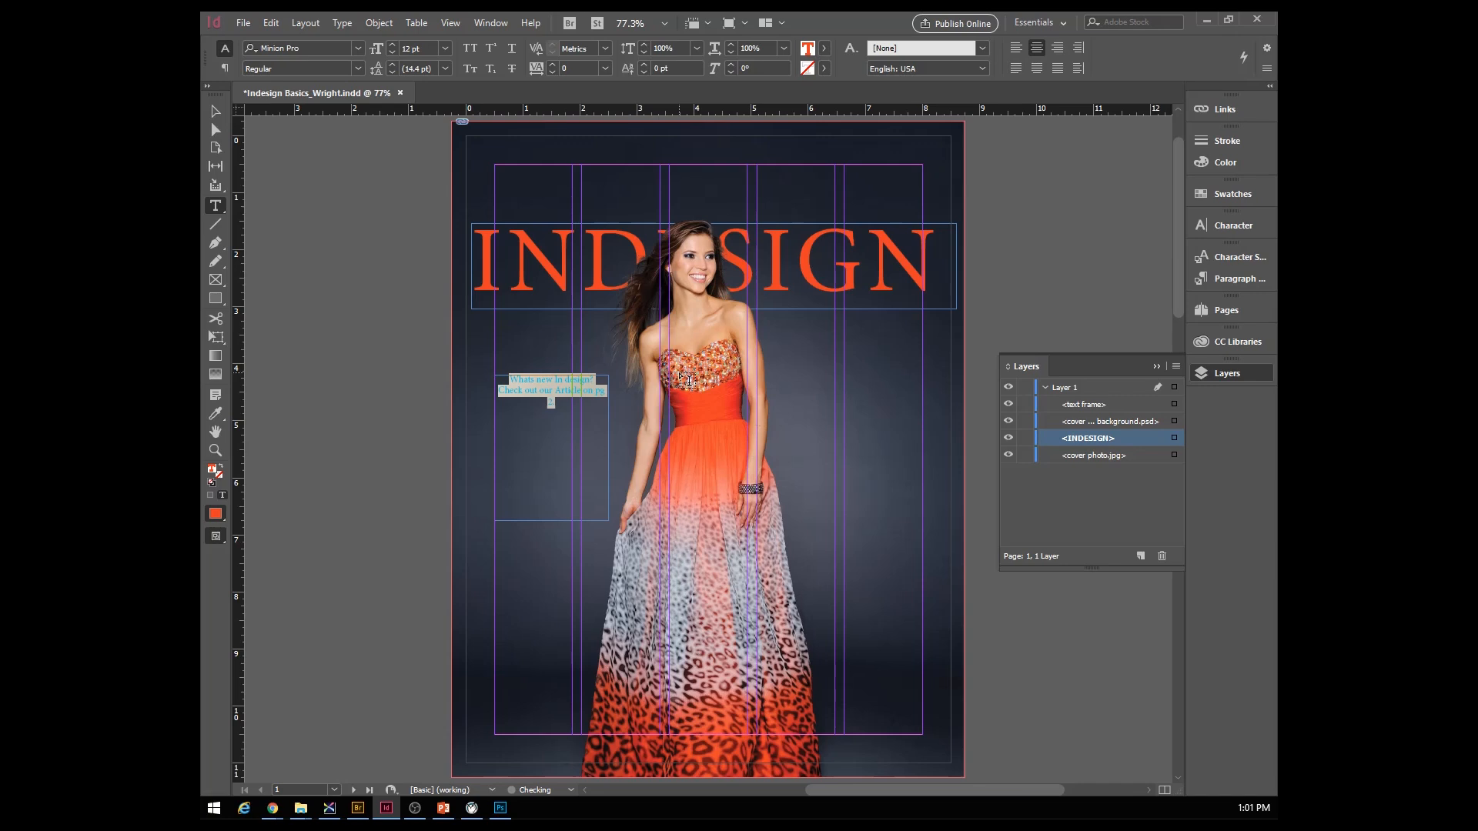
{"action": "left_click", "coordinate": [392, 44]}
{"action": "left_click", "coordinate": [392, 45]}
{"action": "left_click", "coordinate": [393, 45]}
{"action": "left_click", "coordinate": [392, 44]}
{"action": "left_click", "coordinate": [393, 45]}
{"action": "left_click", "coordinate": [392, 45]}
{"action": "left_click", "coordinate": [392, 44]}
{"action": "left_click", "coordinate": [392, 45]}
{"action": "left_click", "coordinate": [392, 44]}
{"action": "left_click", "coordinate": [393, 45]}
{"action": "left_click", "coordinate": [392, 45]}
{"action": "left_click", "coordinate": [392, 45]}
{"action": "left_click", "coordinate": [393, 44]}
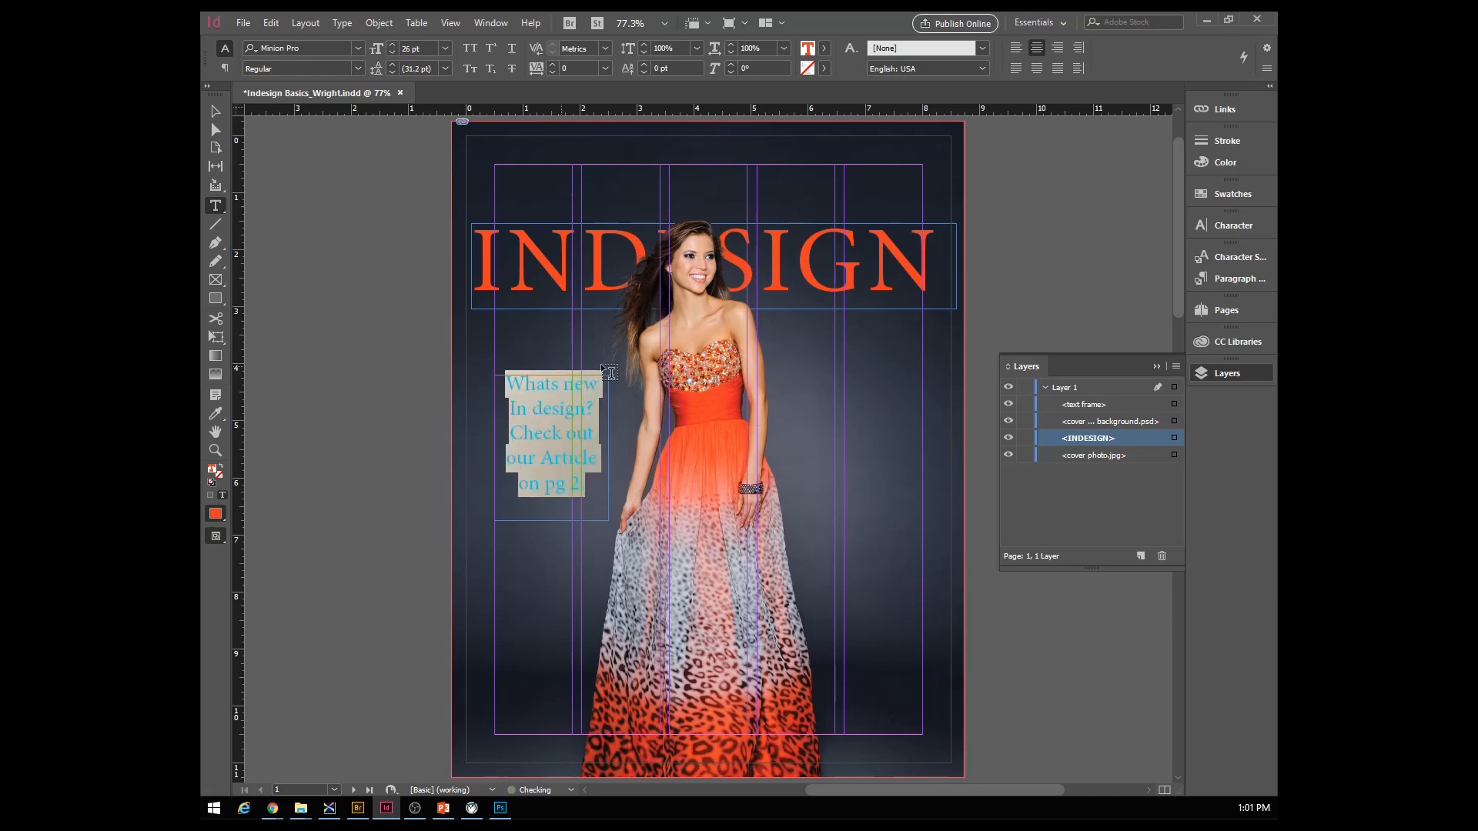
- Reduce the blurb line "Check out our Article on pg 2" to a font size of 11 pt
{"action": "left_click", "coordinate": [549, 474]}
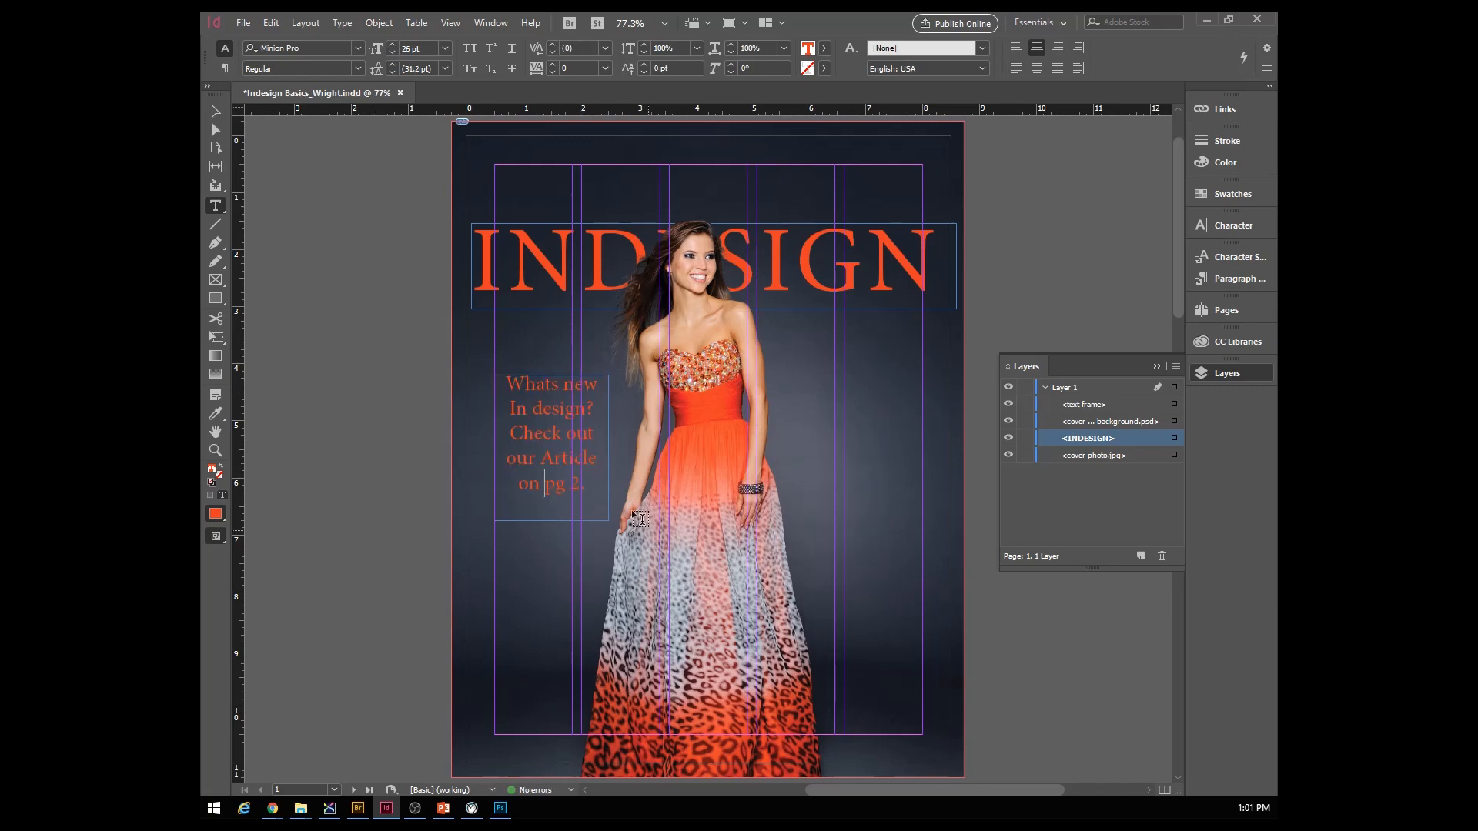
{"action": "left_click_drag", "start_coordinate": [518, 436], "coordinate": [588, 491]}
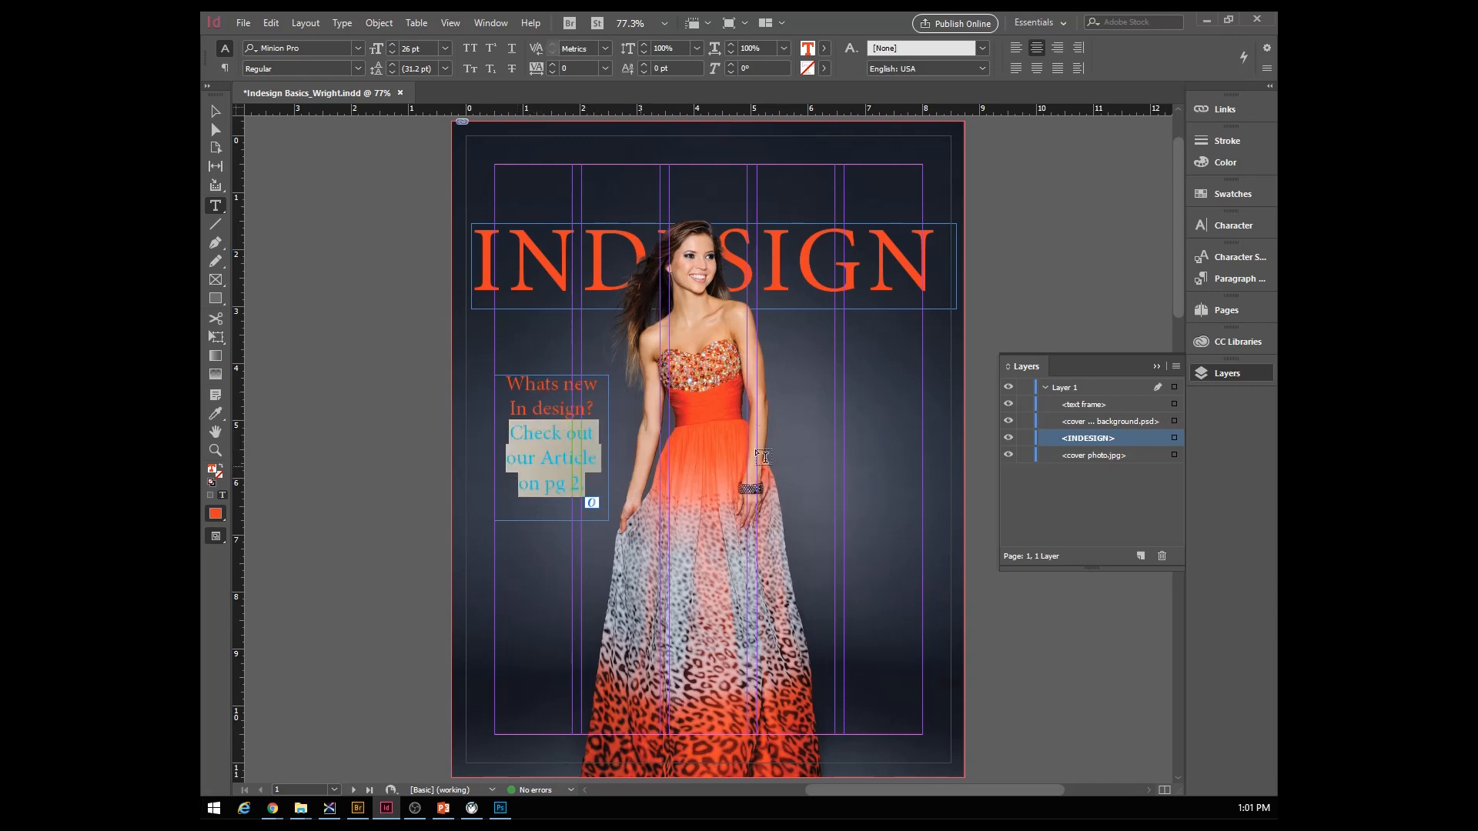
{"action": "left_click", "coordinate": [392, 53]}
{"action": "left_click", "coordinate": [392, 53]}
{"action": "left_click", "coordinate": [392, 53]}
{"action": "left_click", "coordinate": [391, 53]}
{"action": "left_click", "coordinate": [392, 53]}
{"action": "left_click", "coordinate": [392, 53]}
{"action": "left_click", "coordinate": [392, 53]}
{"action": "left_click", "coordinate": [392, 53]}
{"action": "left_click", "coordinate": [392, 54]}
{"action": "left_click", "coordinate": [391, 53]}
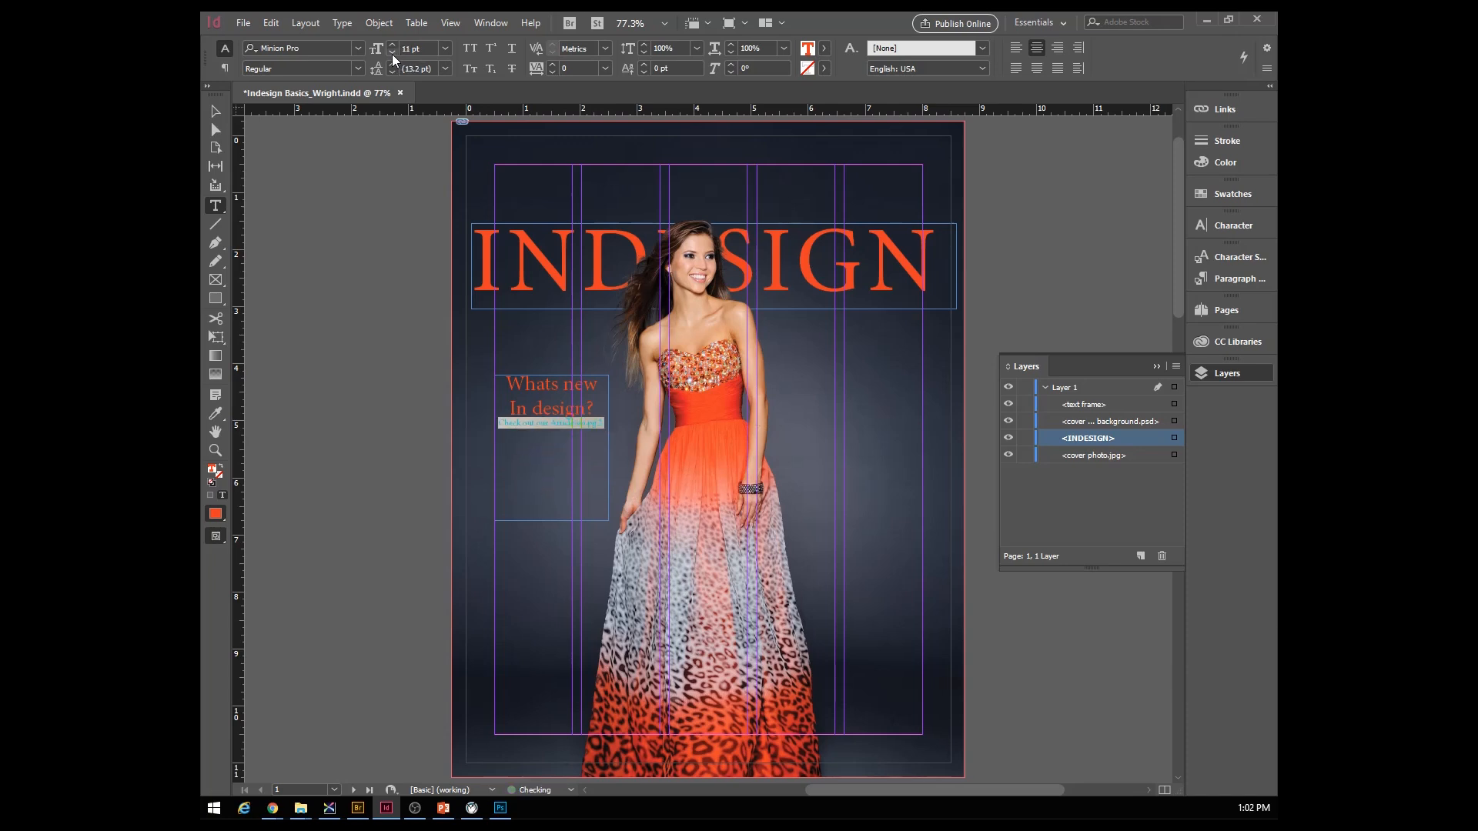
- Resize the blurb's text frame to about 2.06 in wide and 1.24 in tall, with its upper-left corner at about X 0.3 in, Y 3.94 in
{"action": "left_click", "coordinate": [215, 111]}
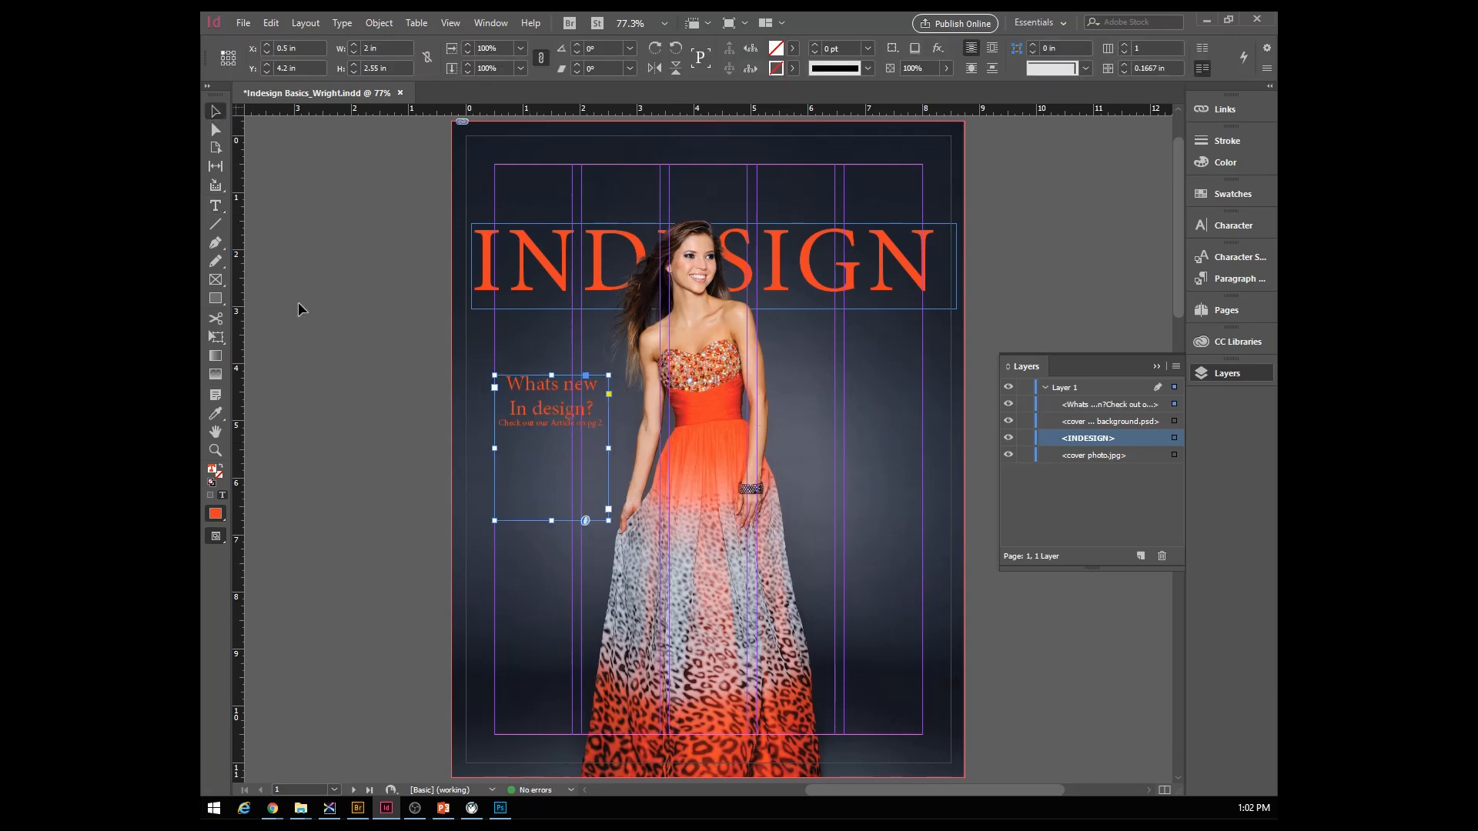
{"action": "left_click_drag", "start_coordinate": [551, 520], "coordinate": [565, 431]}
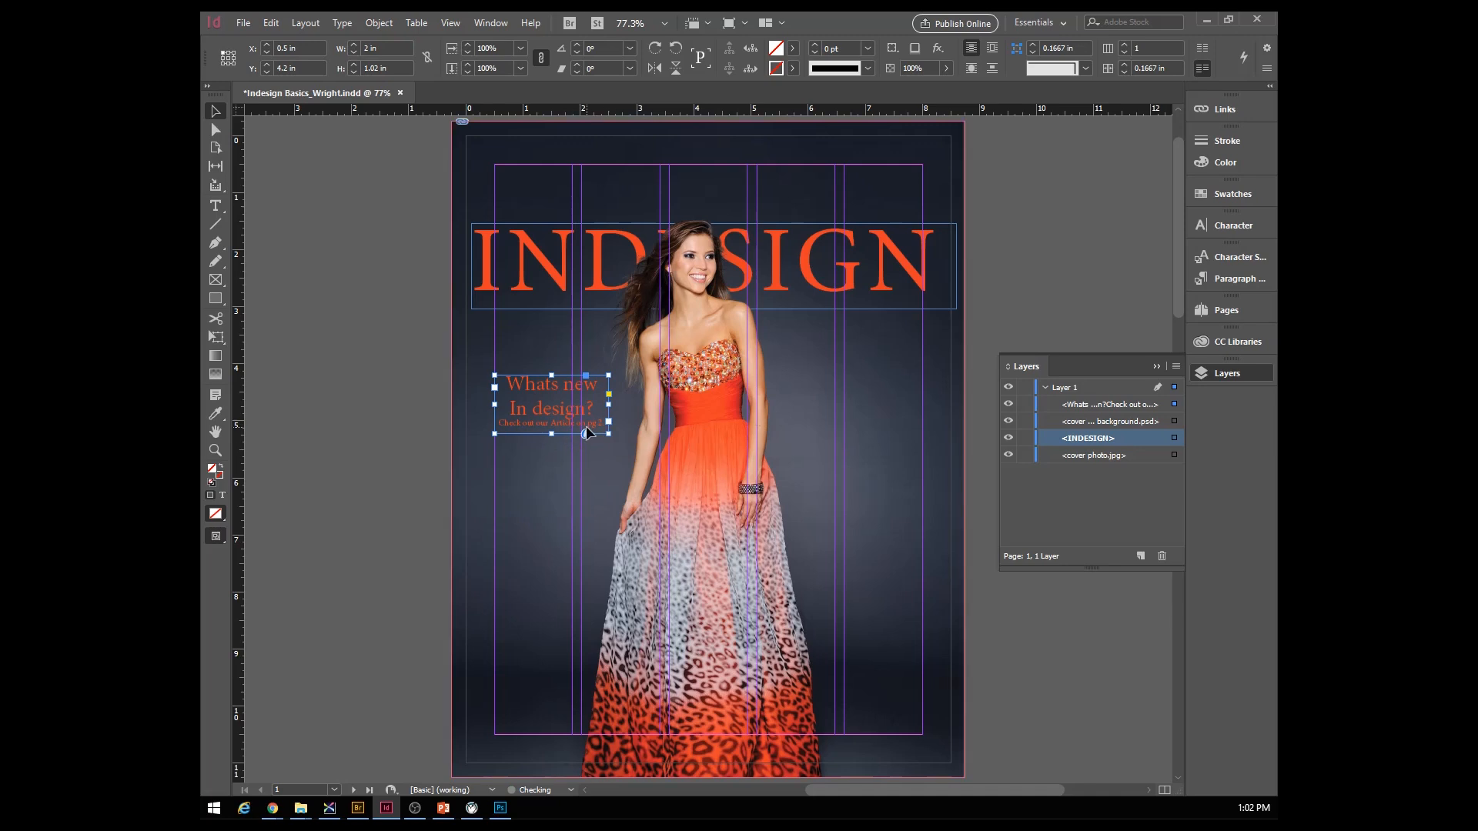
{"action": "left_click_drag", "start_coordinate": [517, 369], "coordinate": [505, 355]}
{"action": "left_click_drag", "start_coordinate": [597, 418], "coordinate": [616, 439]}
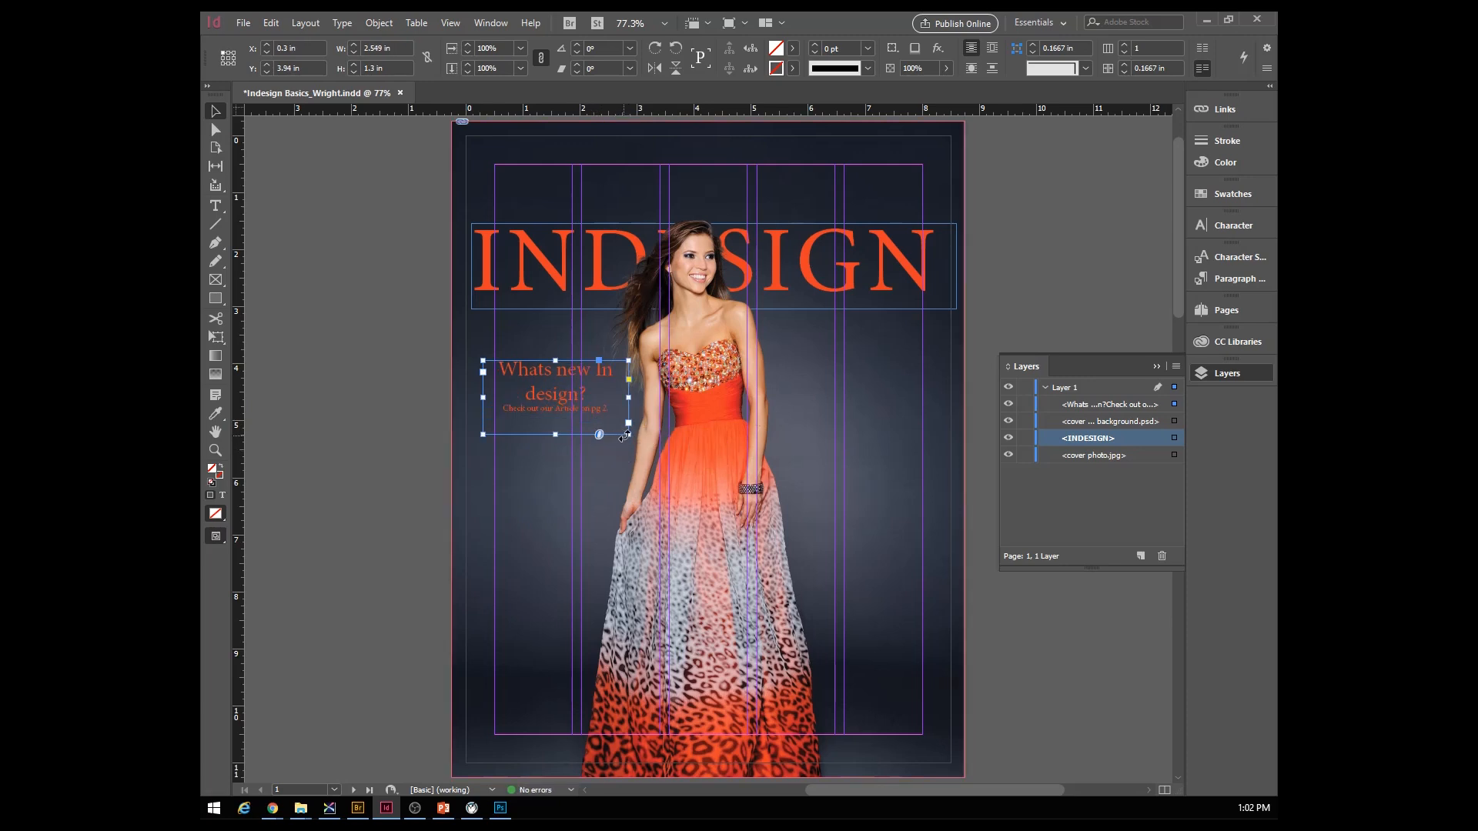
{"action": "left_click_drag", "start_coordinate": [625, 434], "coordinate": [612, 519]}
{"action": "key", "text": "ctrl+z"}
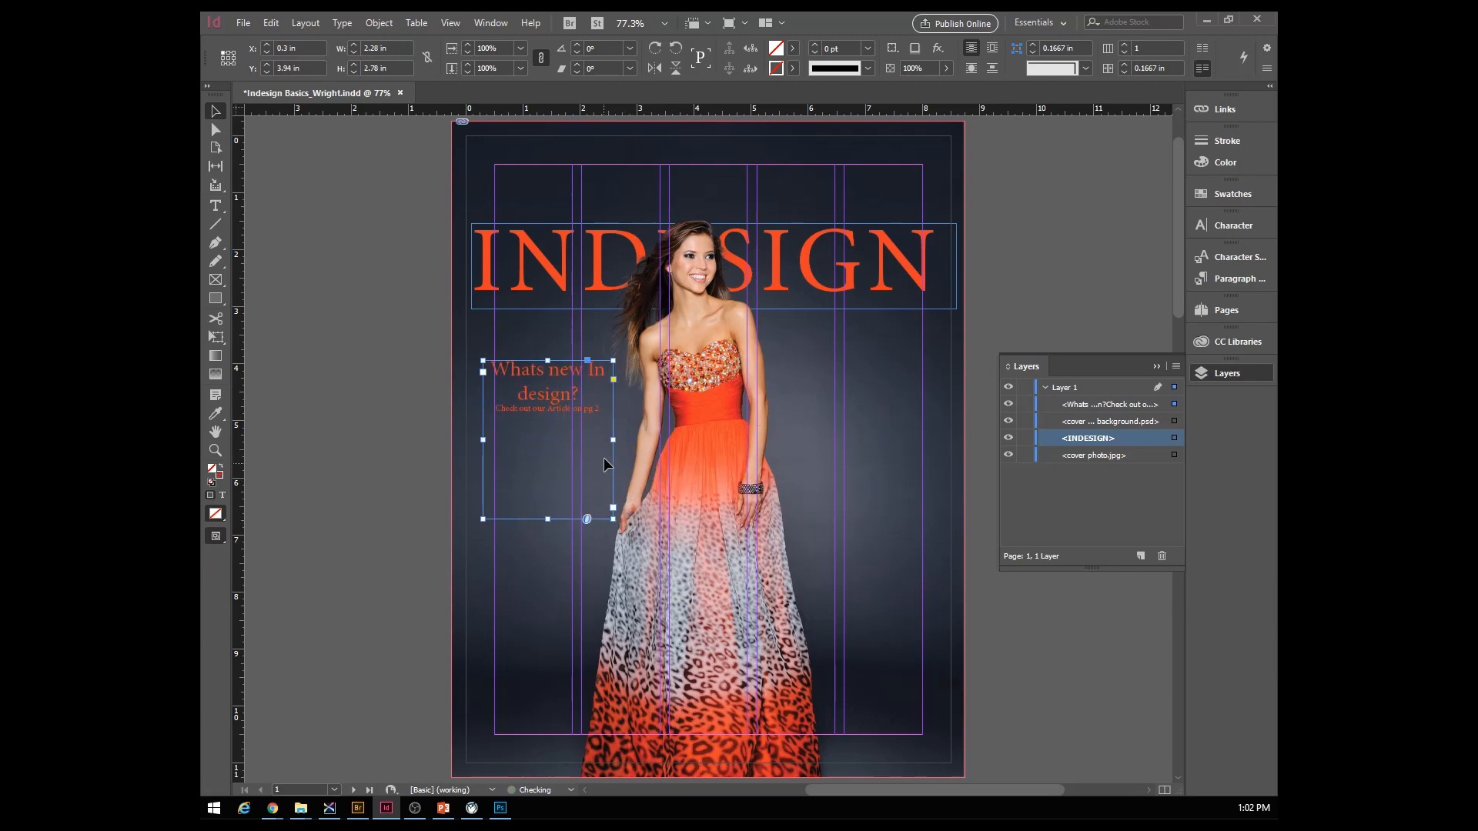
{"action": "mouse_move", "coordinate": [613, 440]}
{"action": "left_mouse_down"}
{"action": "mouse_move", "coordinate": [551, 439]}
{"action": "mouse_move", "coordinate": [534, 457]}
{"action": "mouse_move", "coordinate": [609, 456]}
{"action": "mouse_move", "coordinate": [550, 440]}
{"action": "mouse_move", "coordinate": [601, 450]}
{"action": "left_mouse_up"}
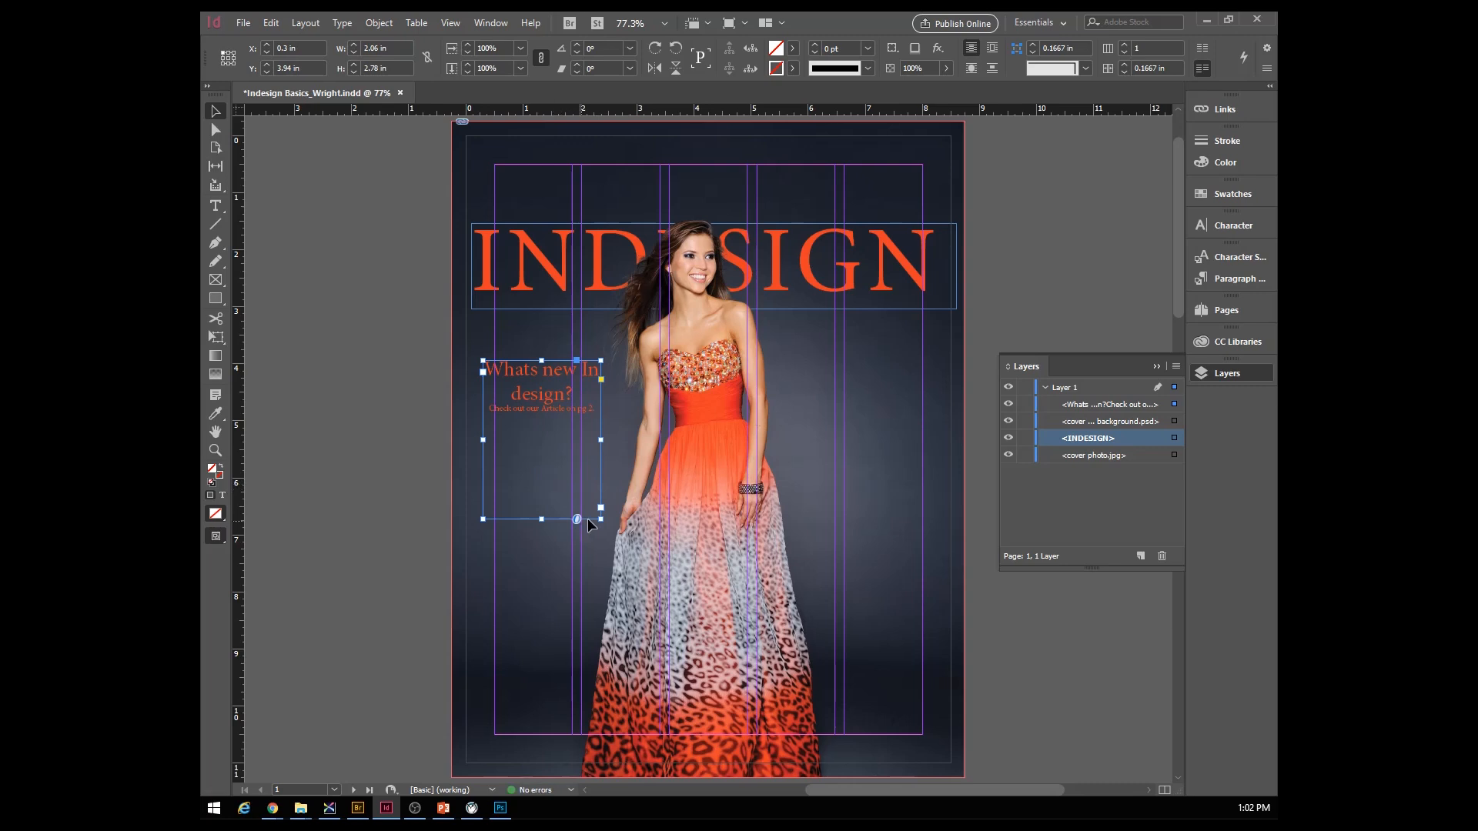
{"action": "left_click_drag", "start_coordinate": [543, 526], "coordinate": [568, 460]}
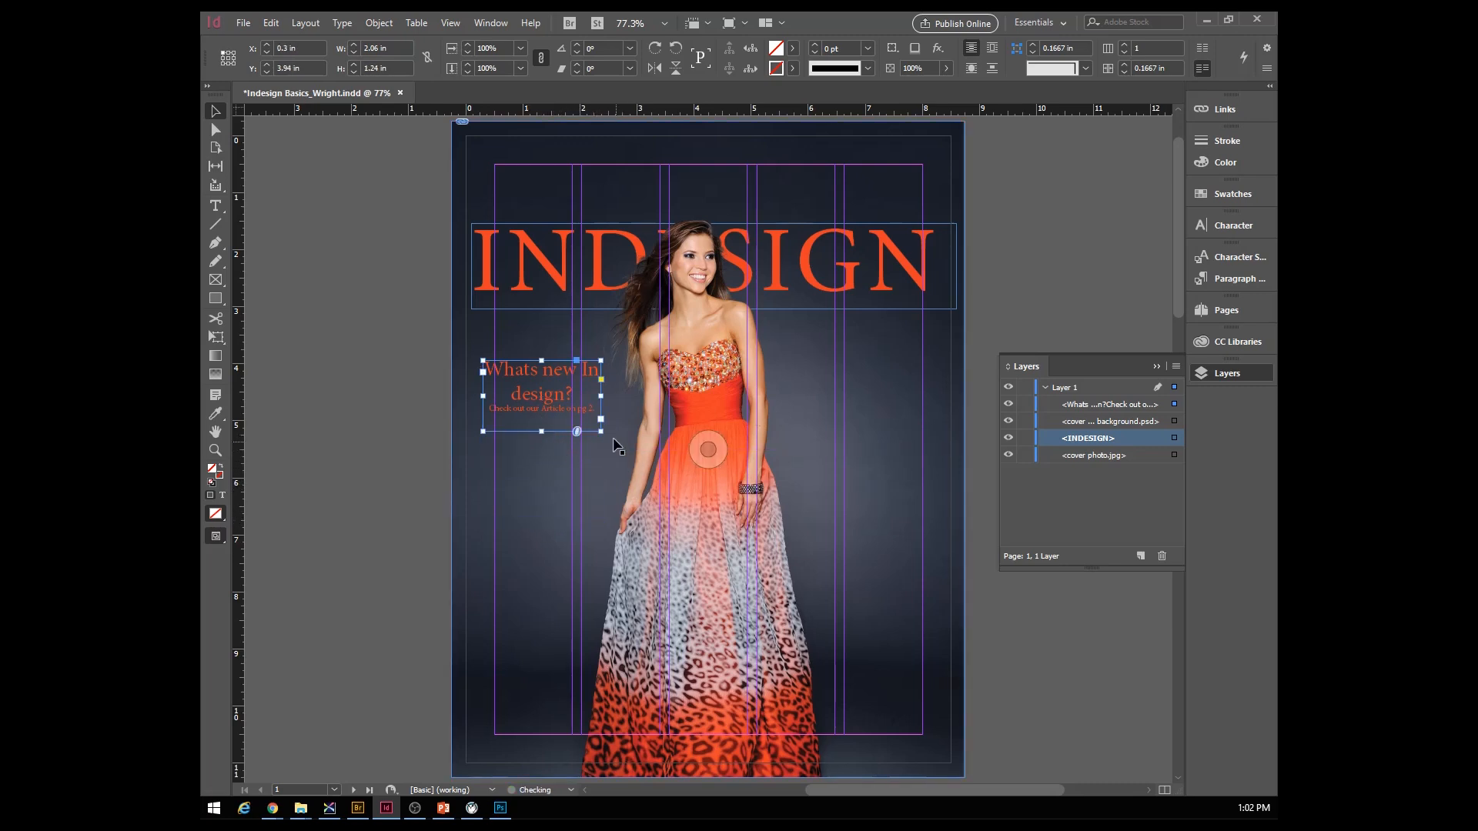
- Scale the blurb frame together with its text to about 2.7 by 1.49 in and place it at about X 0.24 in, Y 4.14 in
{"action": "left_click_drag", "start_coordinate": [600, 431], "coordinate": [764, 515]}
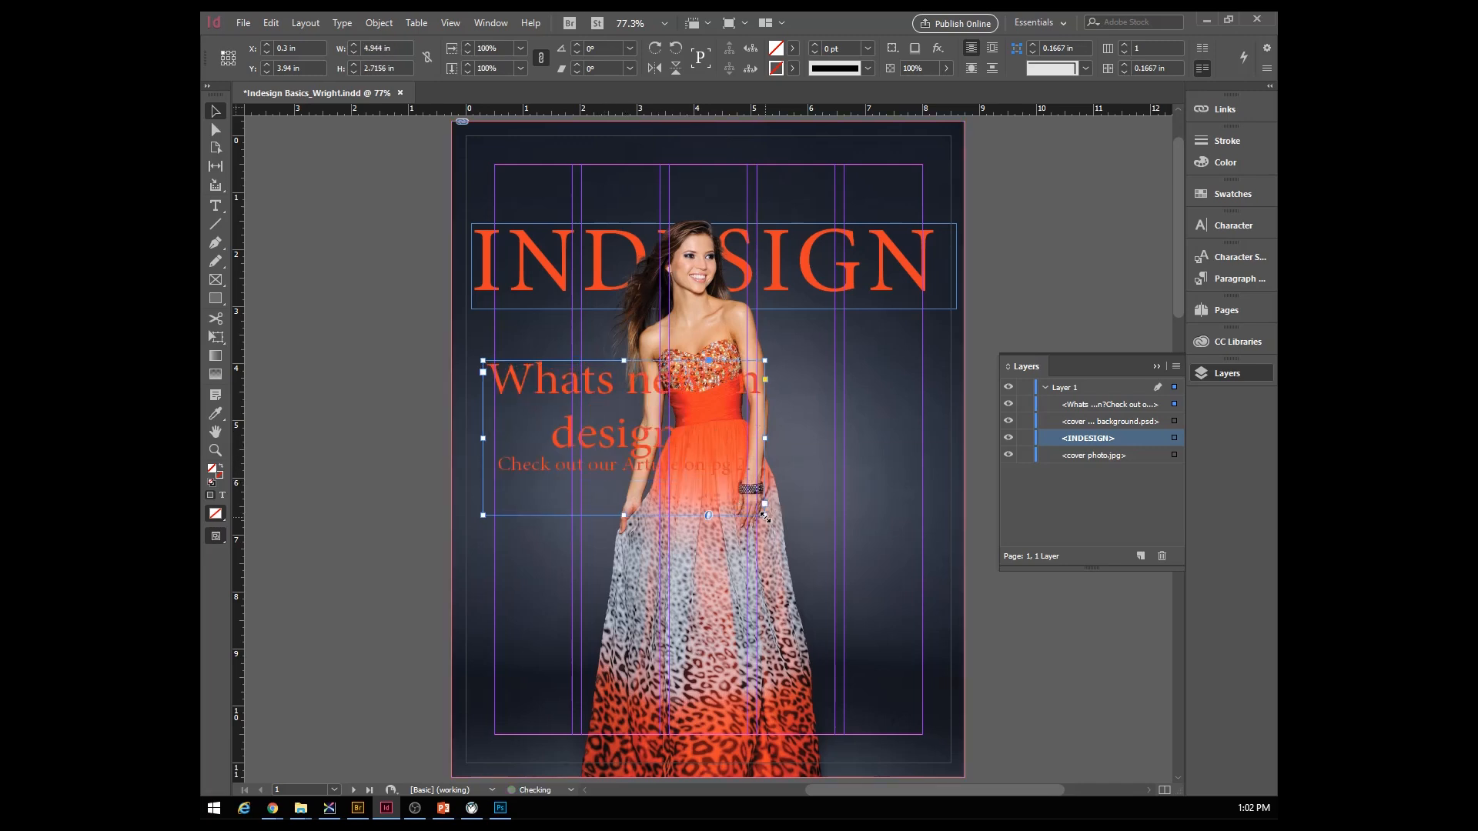
{"action": "mouse_move", "coordinate": [605, 386]}
{"action": "left_mouse_down"}
{"action": "mouse_move", "coordinate": [593, 473]}
{"action": "mouse_move", "coordinate": [570, 497]}
{"action": "mouse_move", "coordinate": [600, 402]}
{"action": "left_mouse_up"}
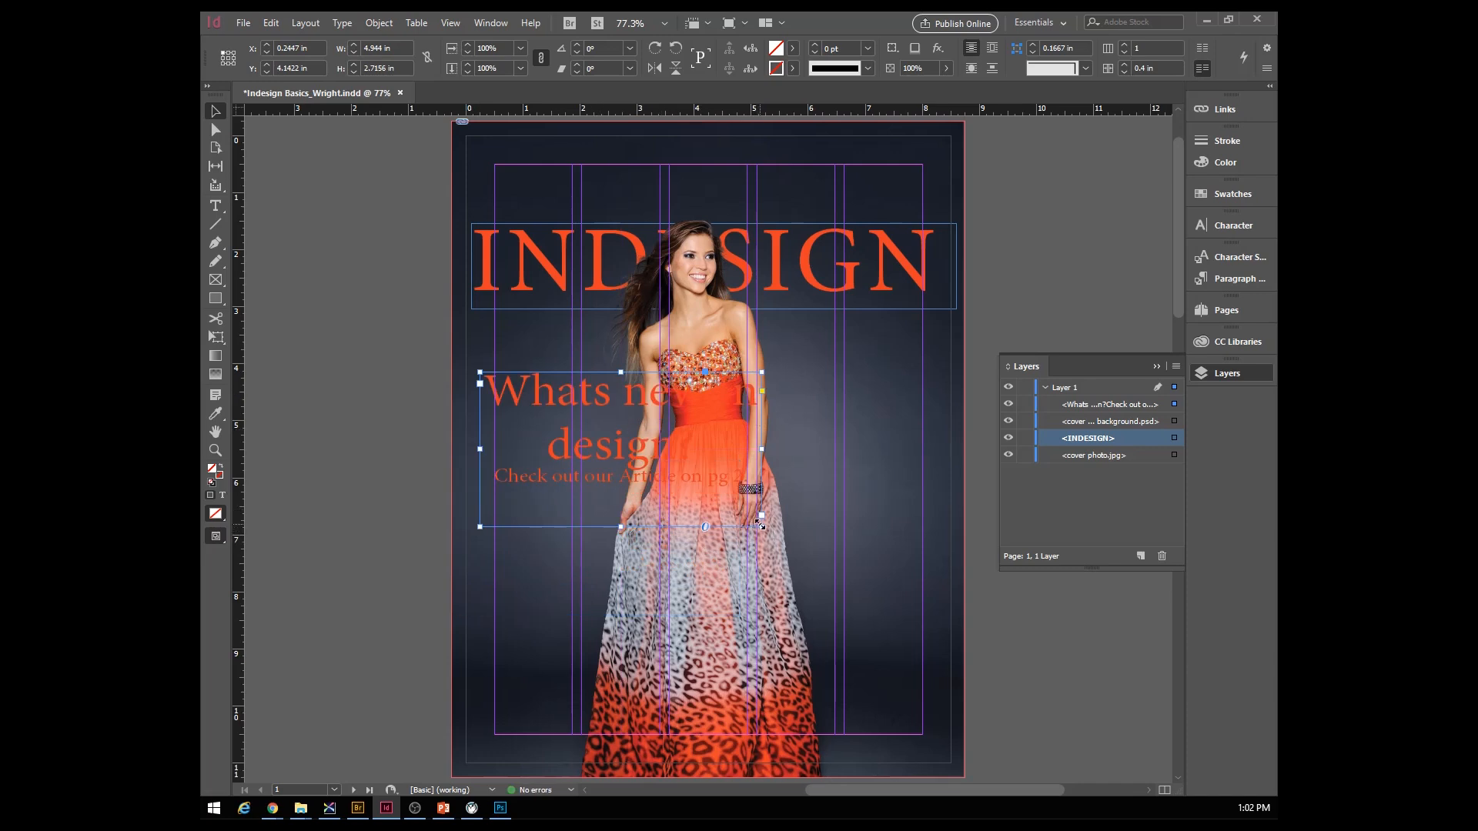
{"action": "left_click_drag", "start_coordinate": [760, 525], "coordinate": [667, 475]}
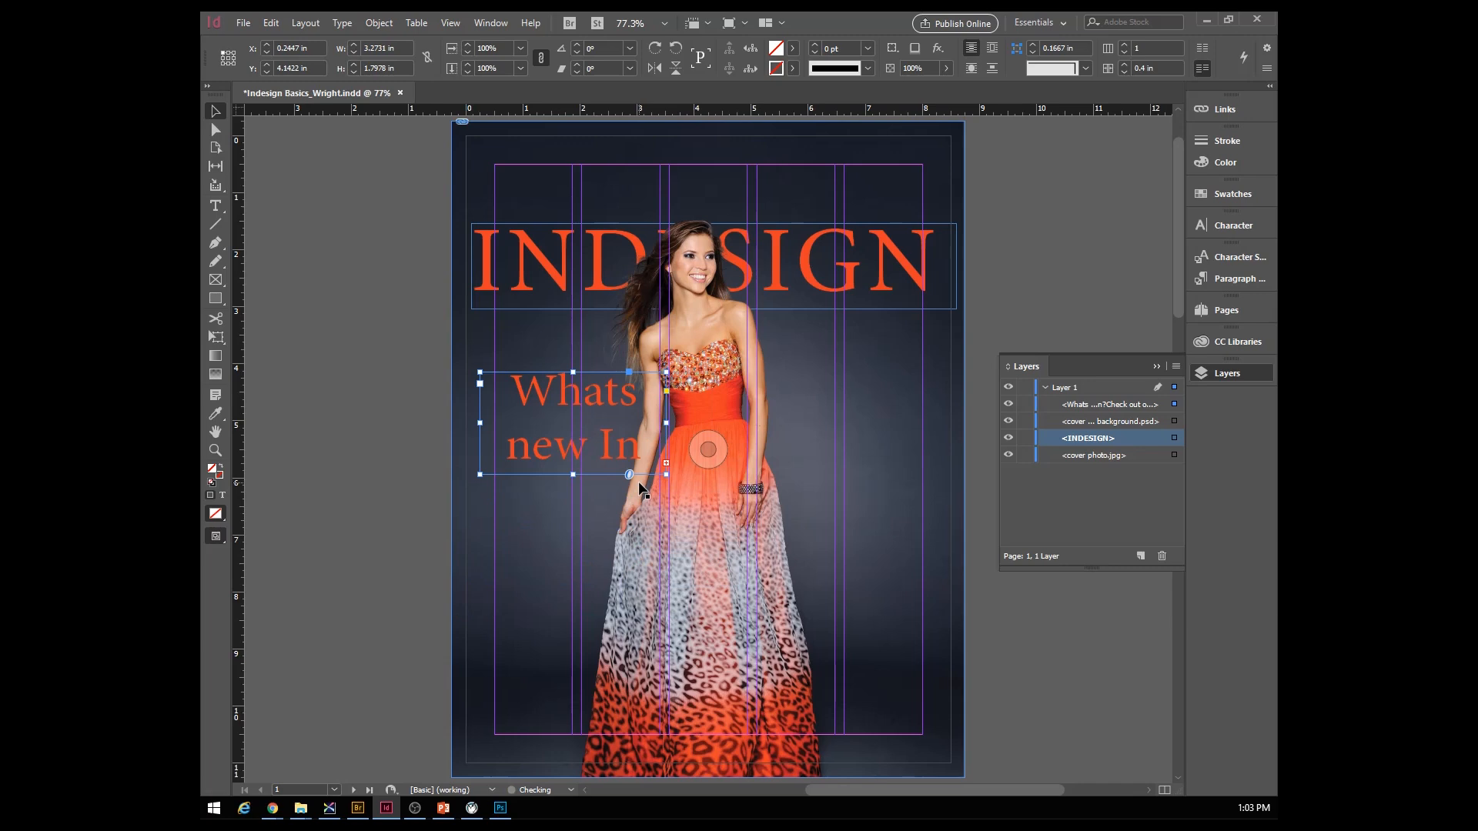
{"action": "key", "text": "ctrl+z"}
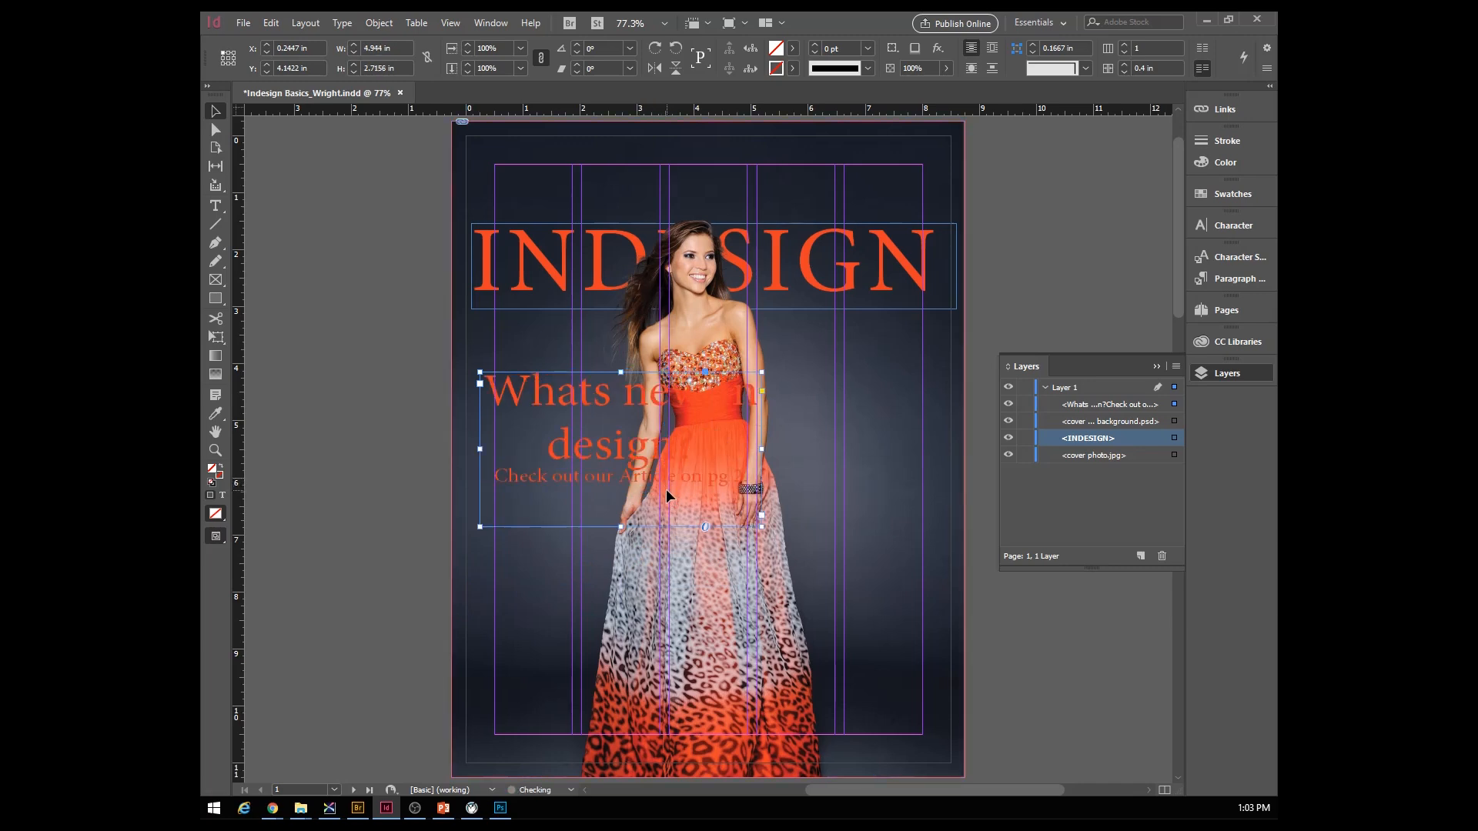
{"action": "left_click_drag", "start_coordinate": [759, 528], "coordinate": [634, 457]}
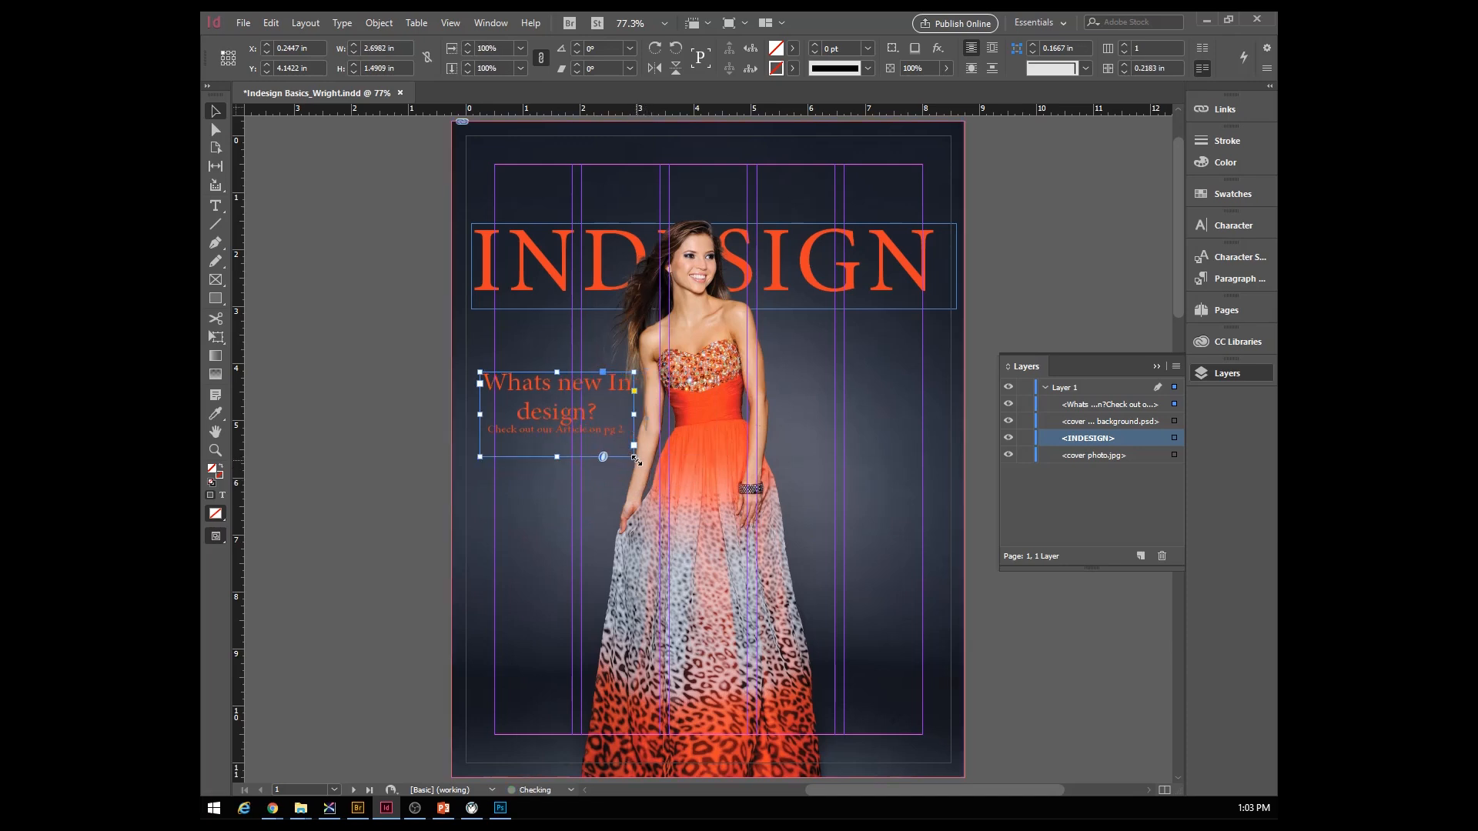
- Try to move the INDESIGN title directly on the page beneath the cut-out photo, and undo the move
{"action": "left_click", "coordinate": [599, 260]}
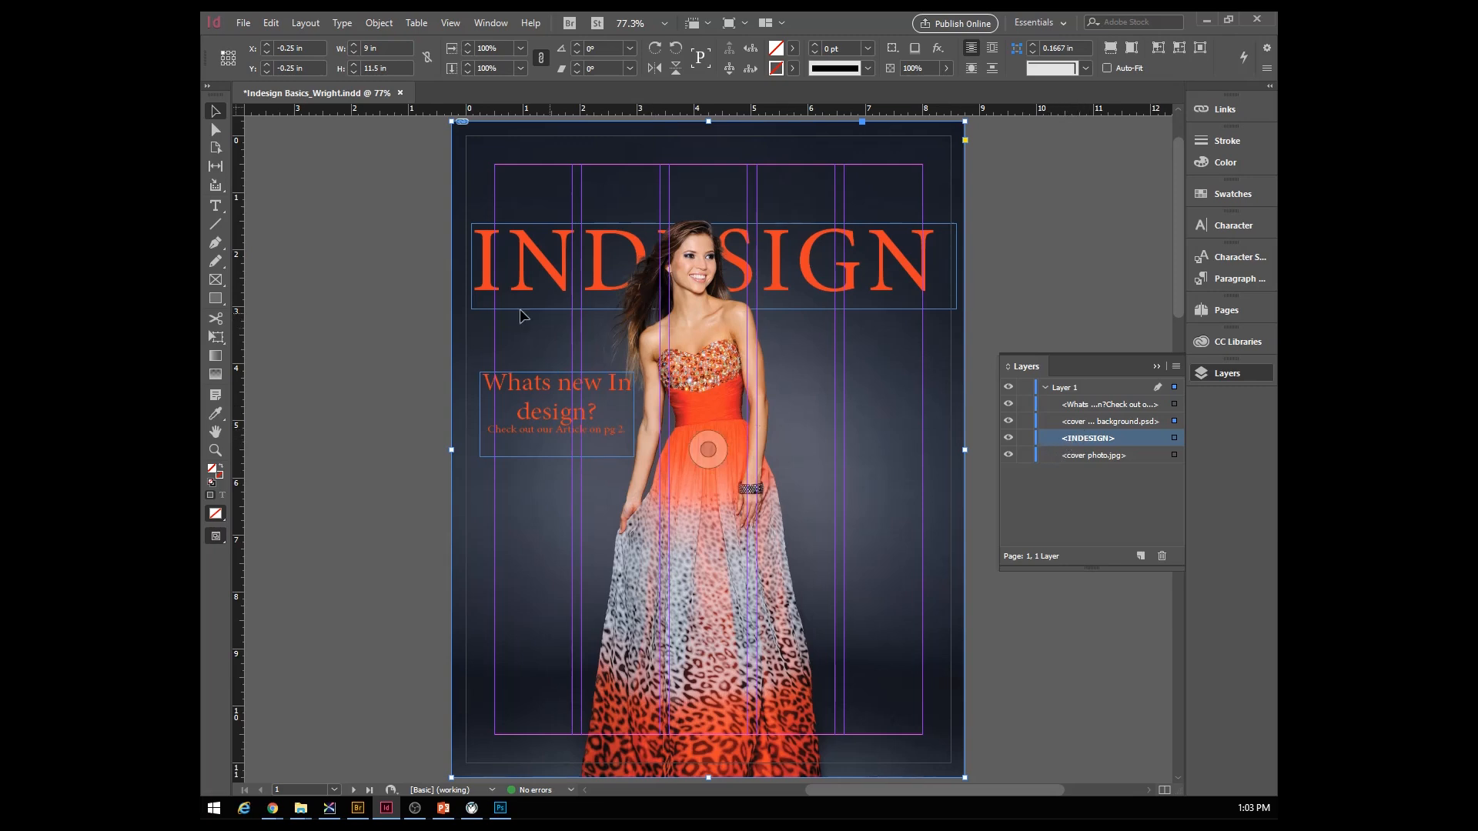
{"action": "left_click", "coordinate": [412, 291]}
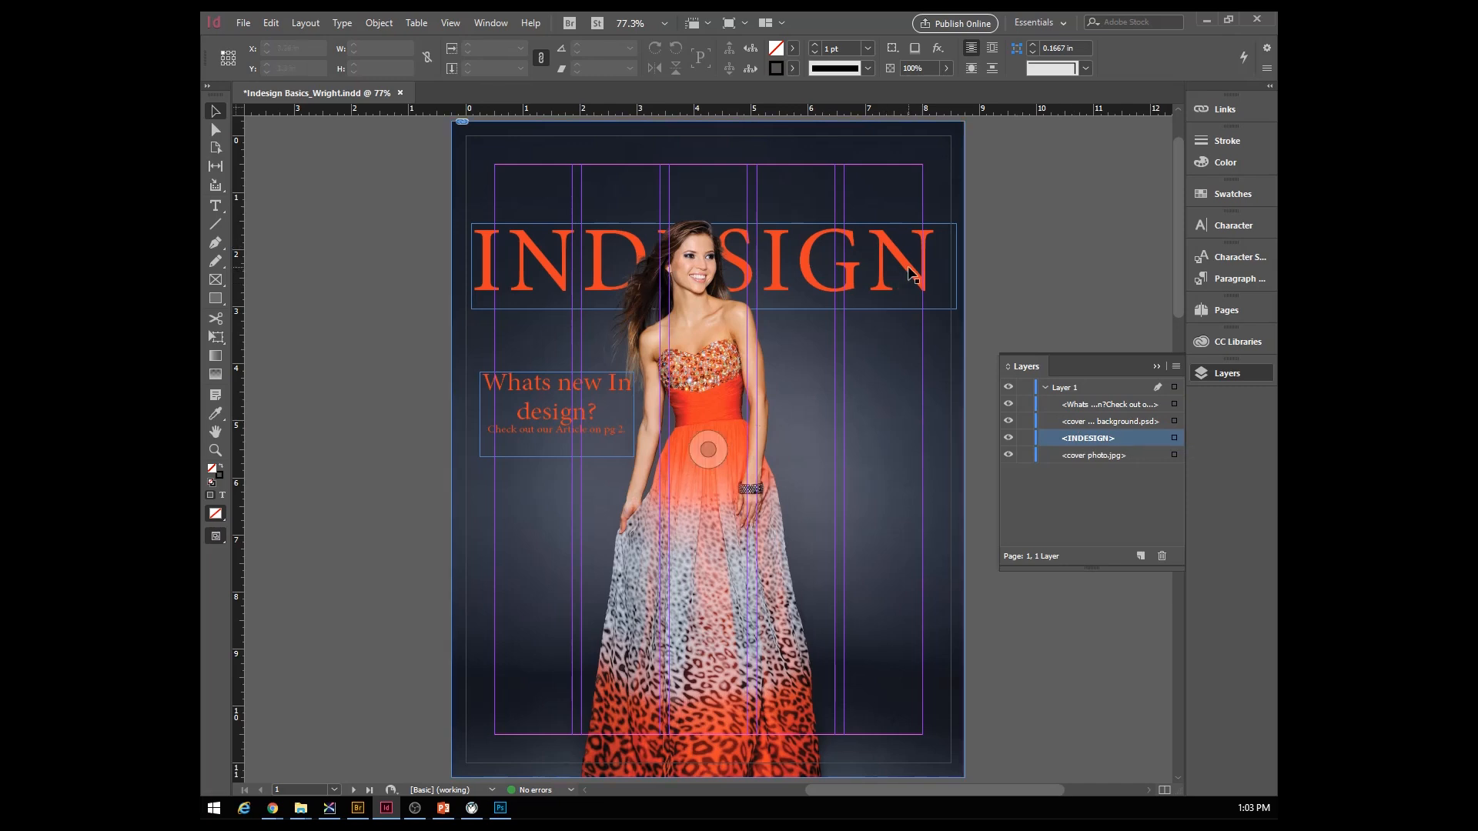
{"action": "left_click_drag", "start_coordinate": [910, 274], "coordinate": [911, 308]}
{"action": "key", "text": "ctrl+z"}
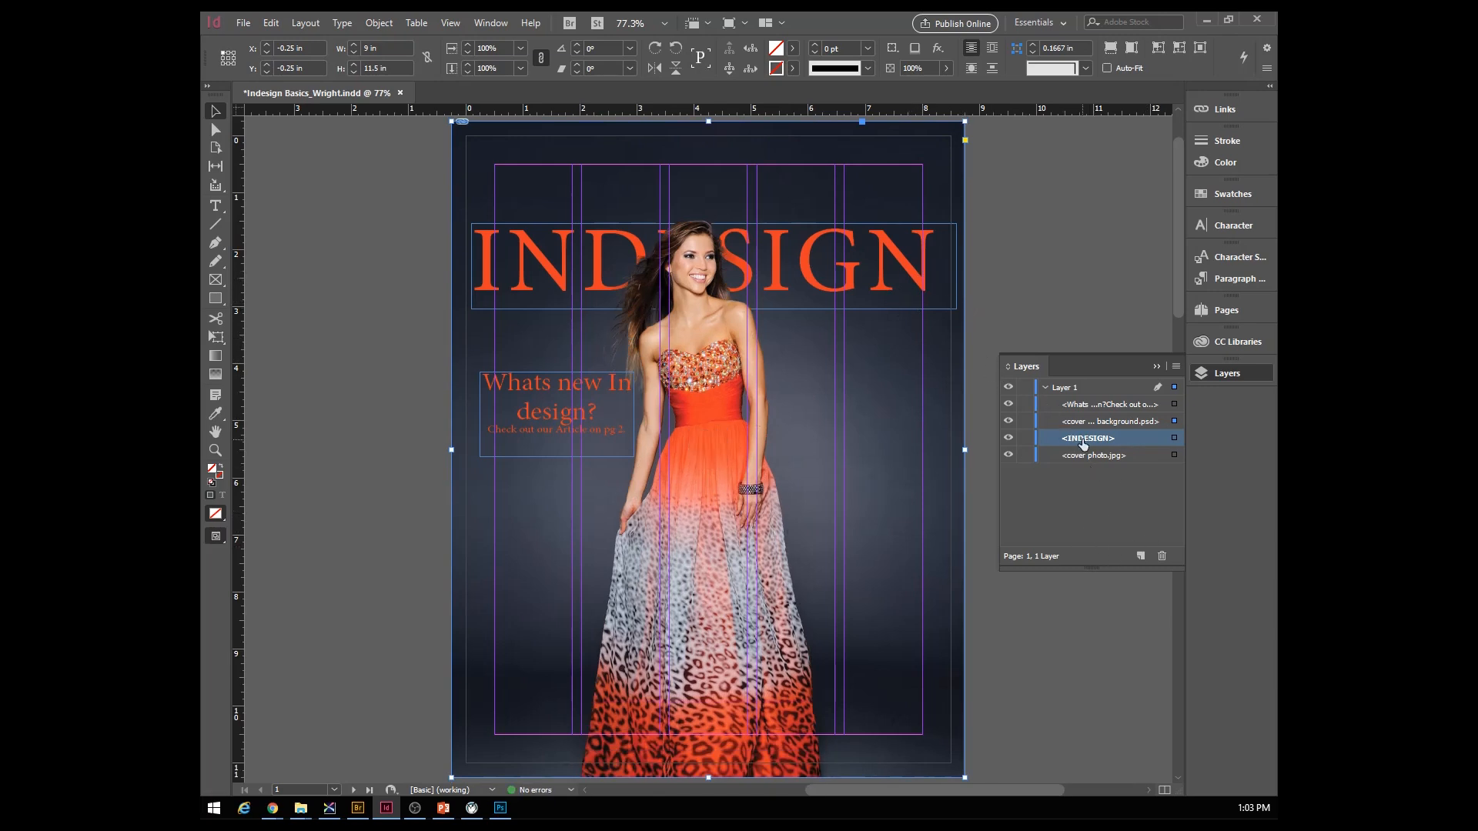
- Select the INDESIGN title through its layer object, and give up that selection by picking the cut-out photo
{"action": "left_click", "coordinate": [1170, 439]}
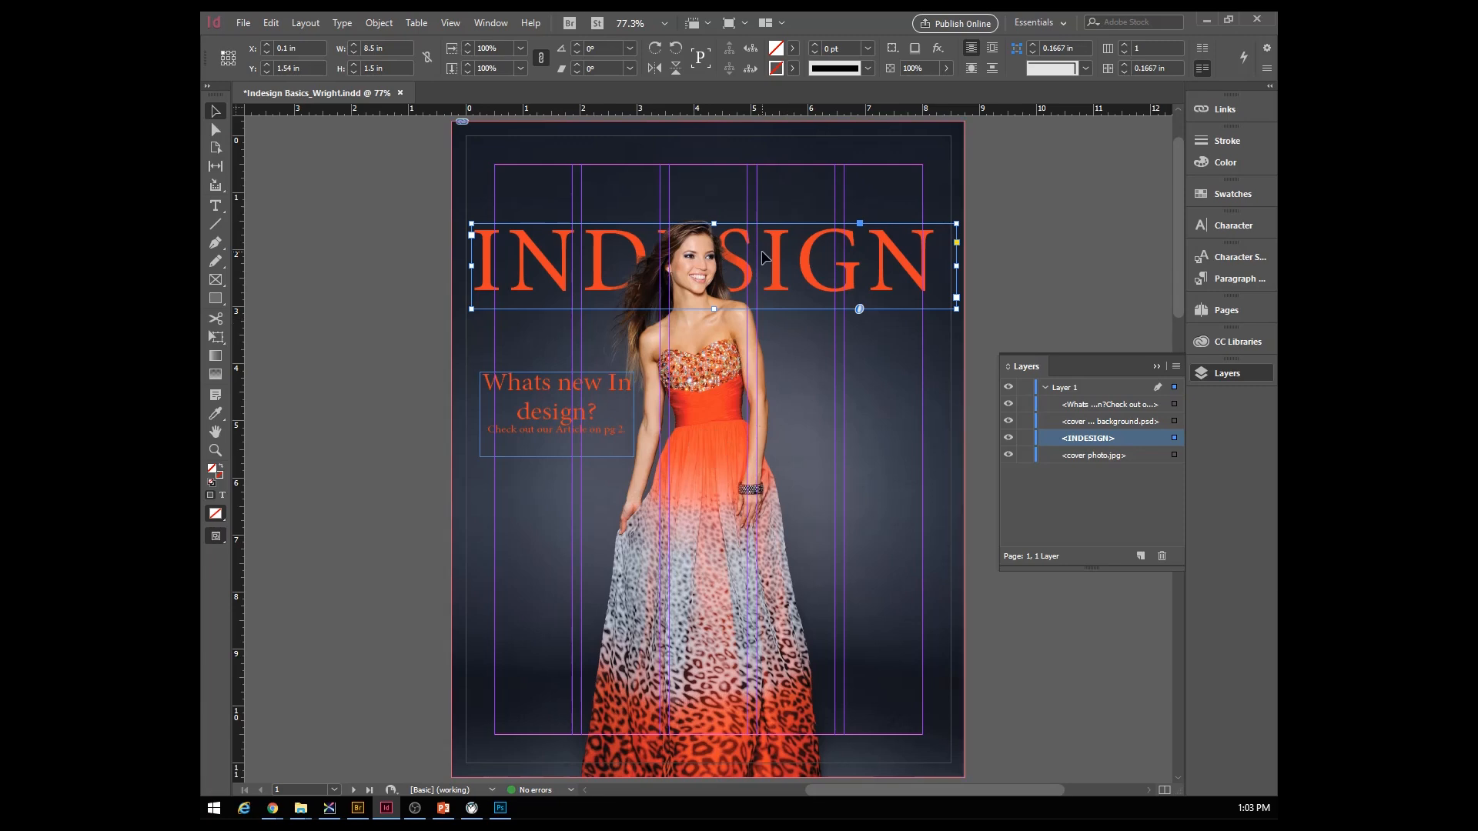
{"action": "left_click", "coordinate": [816, 411]}
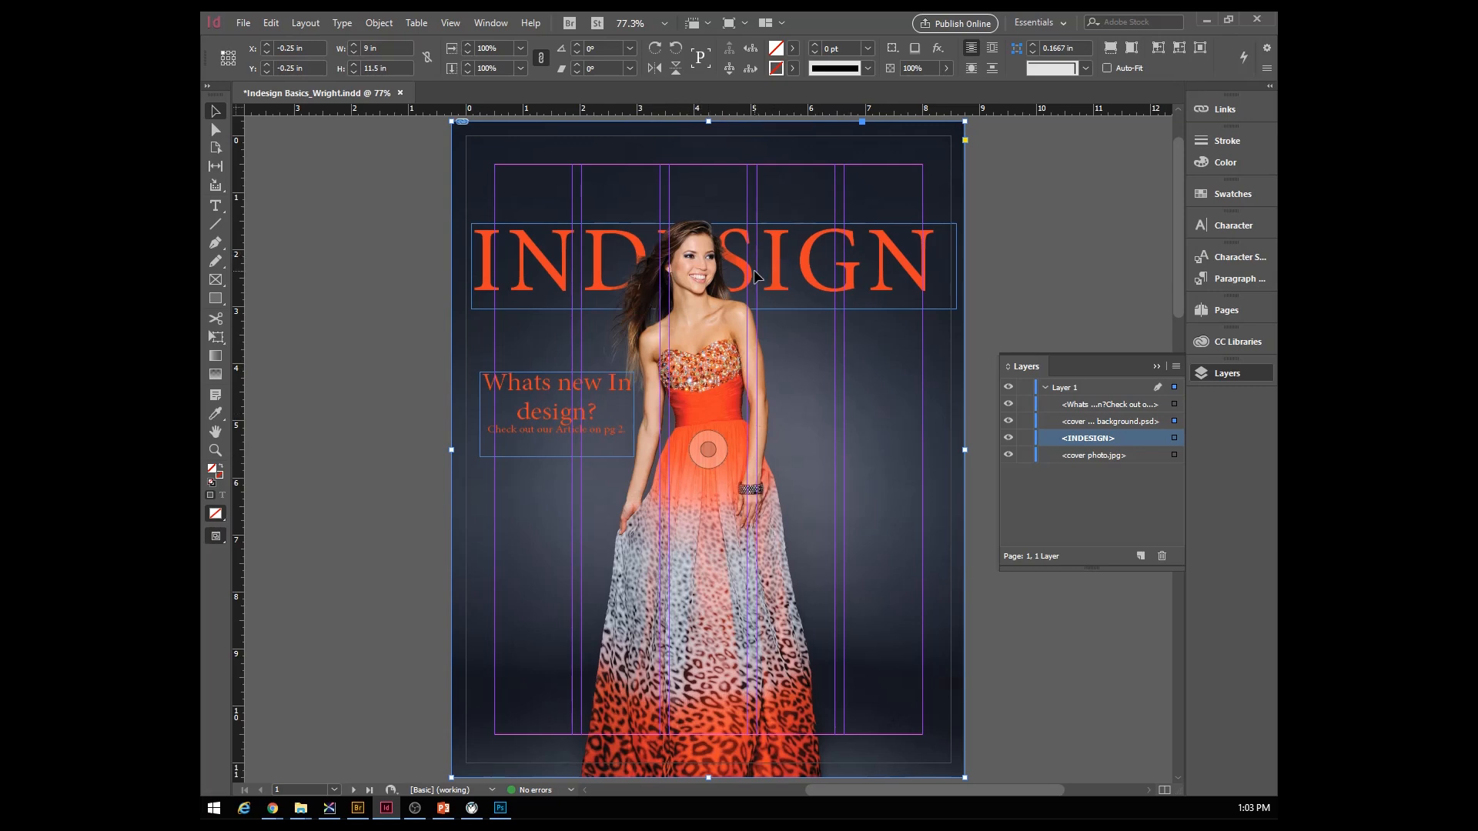
{"action": "left_click", "coordinate": [1056, 256]}
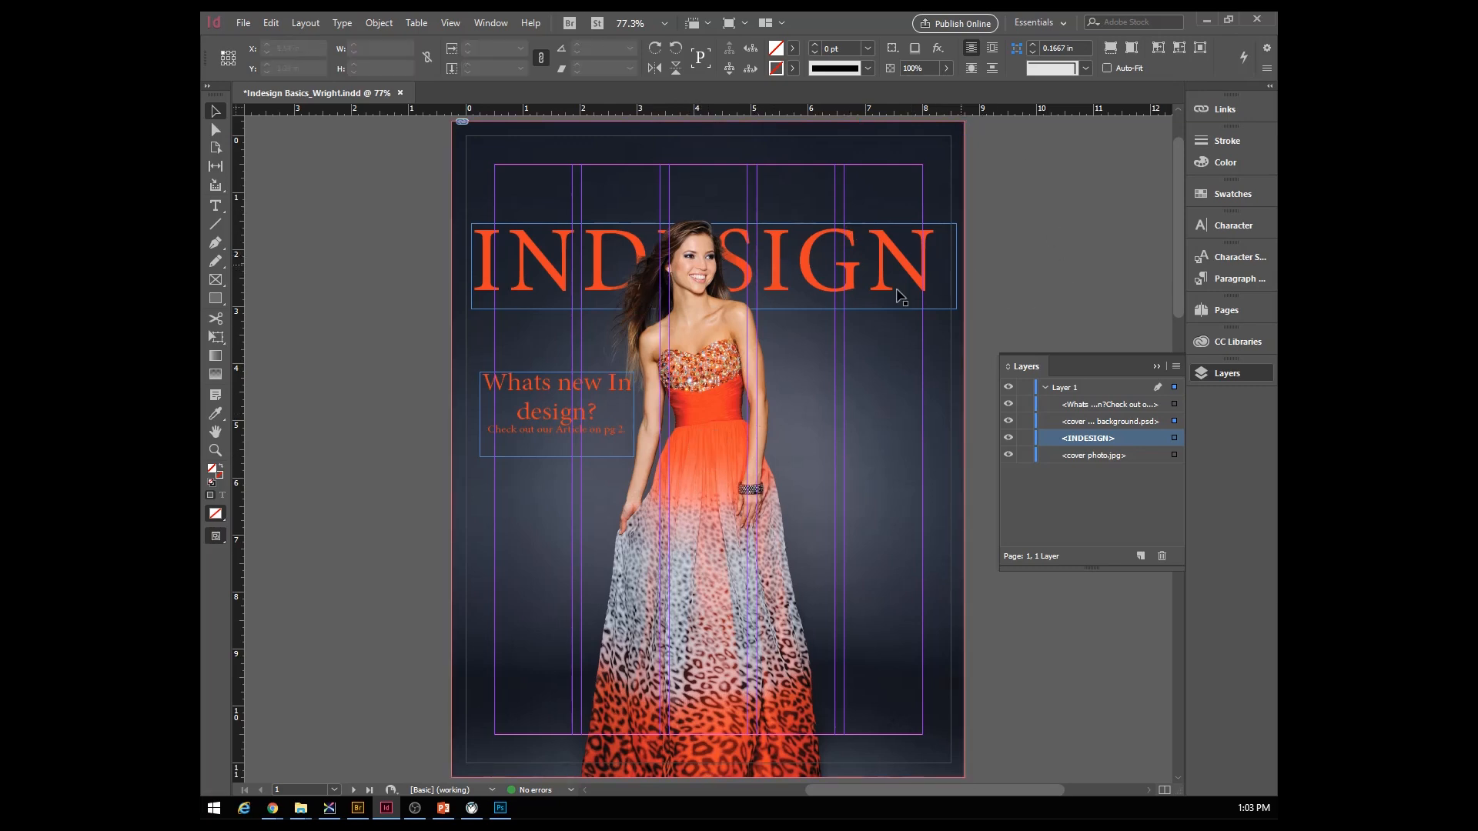
{"action": "left_click", "coordinate": [777, 355]}
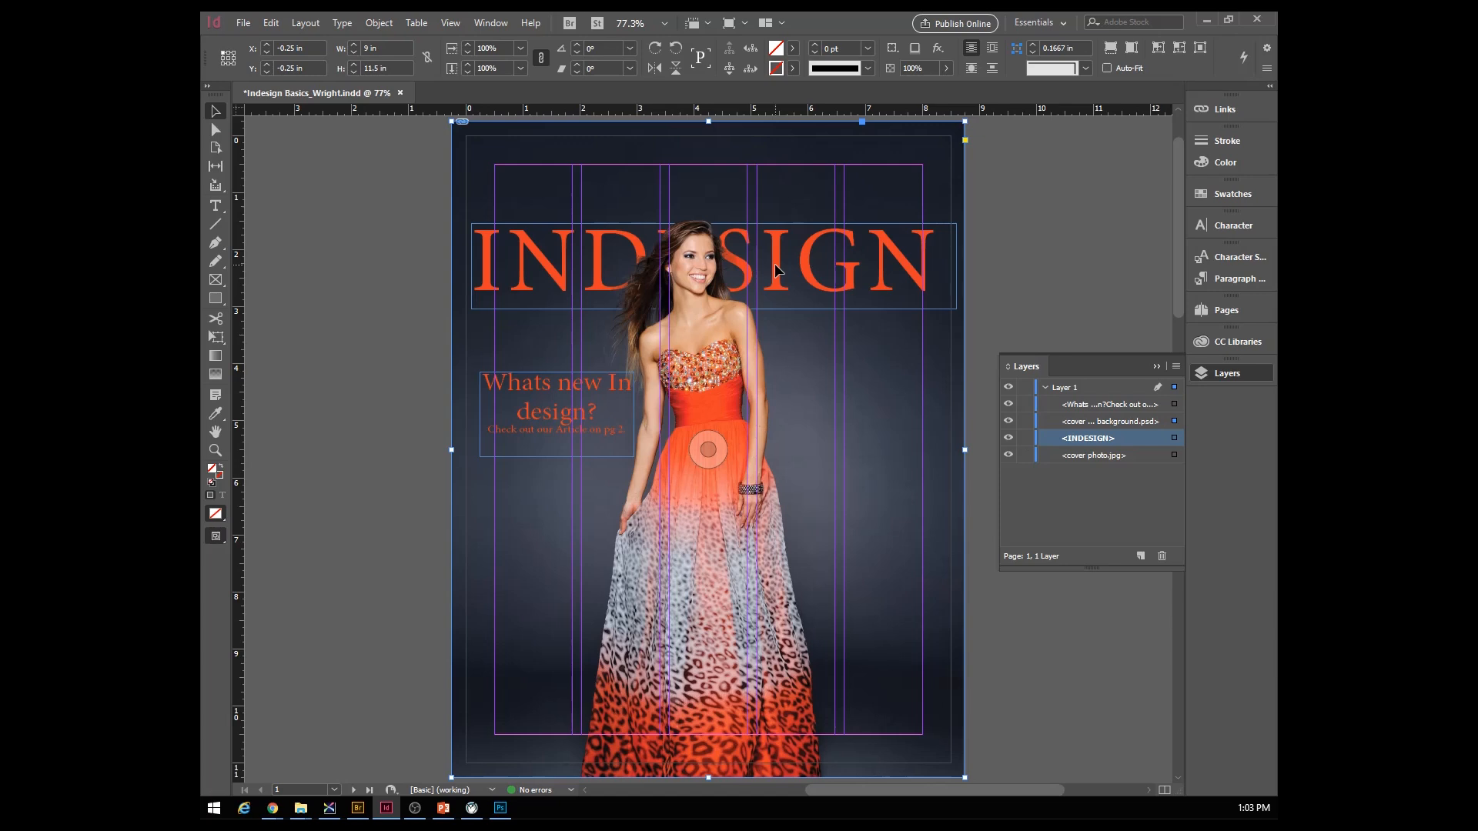
- Select the INDESIGN title through its layer object and scale it with its text to about 8.4 in wide and 2.74 in tall
{"action": "left_click", "coordinate": [1174, 438]}
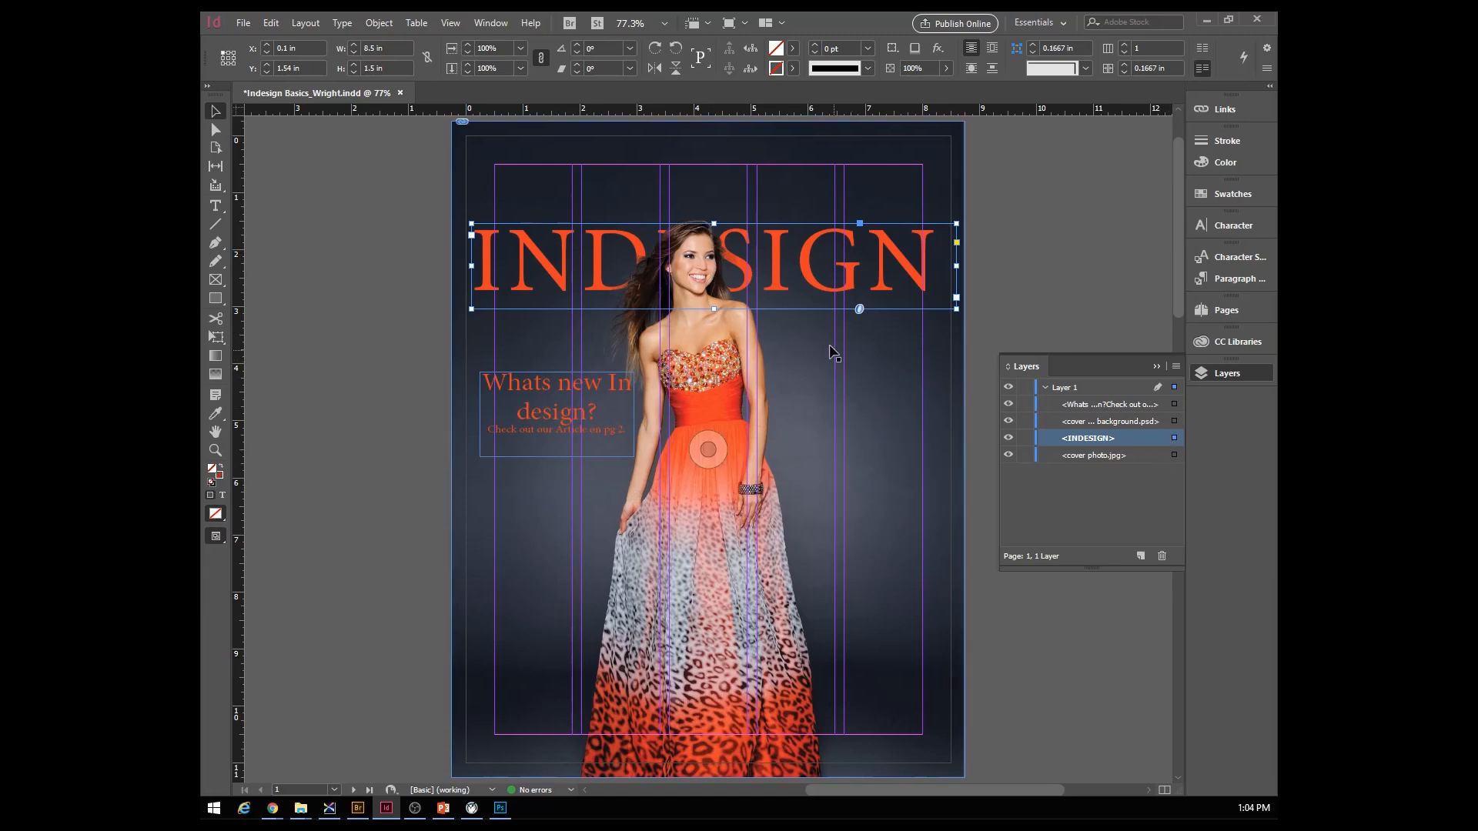
{"action": "left_click_drag", "start_coordinate": [715, 224], "coordinate": [714, 159]}
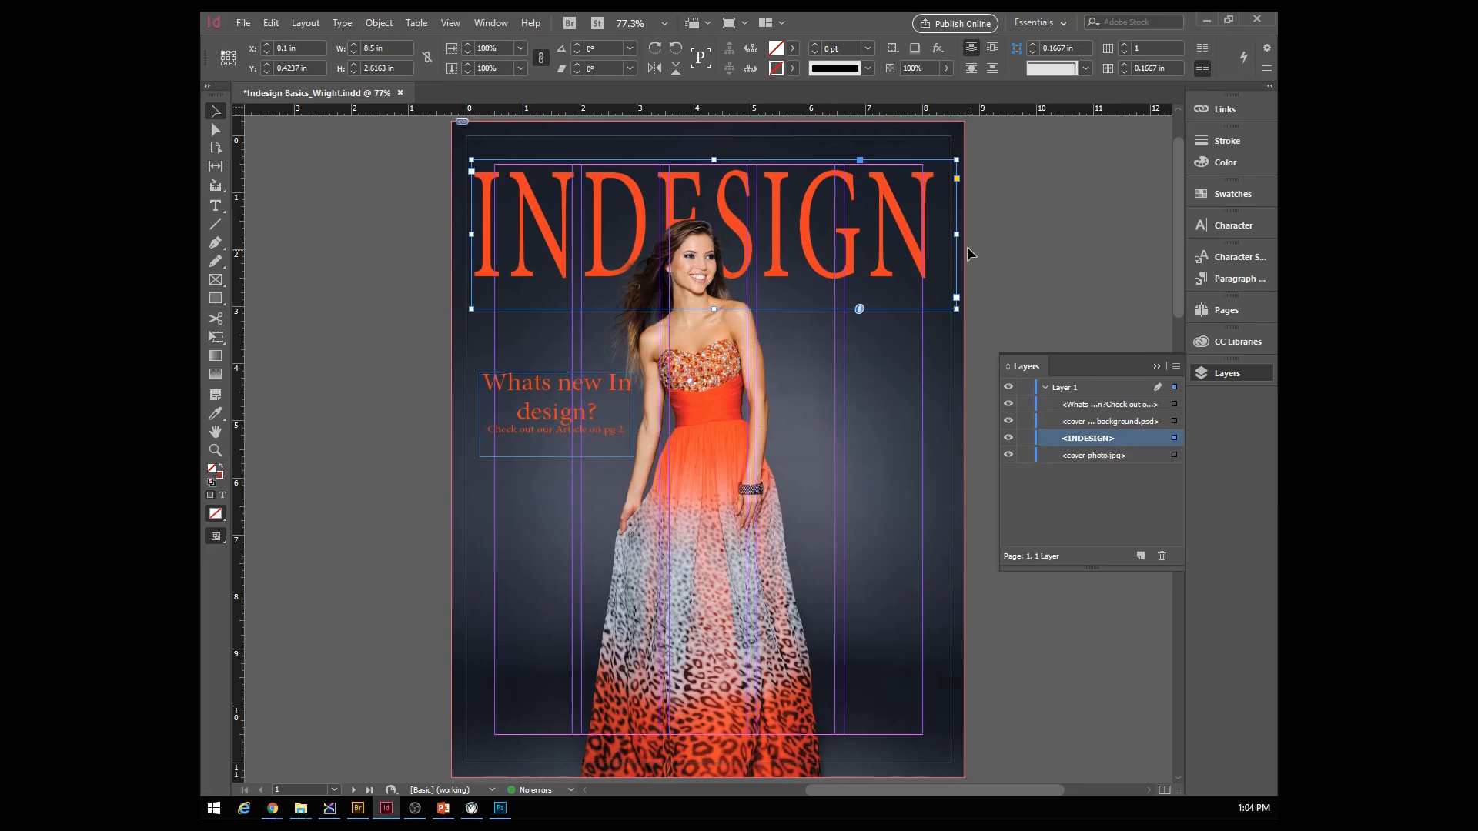
{"action": "left_click_drag", "start_coordinate": [956, 234], "coordinate": [944, 234]}
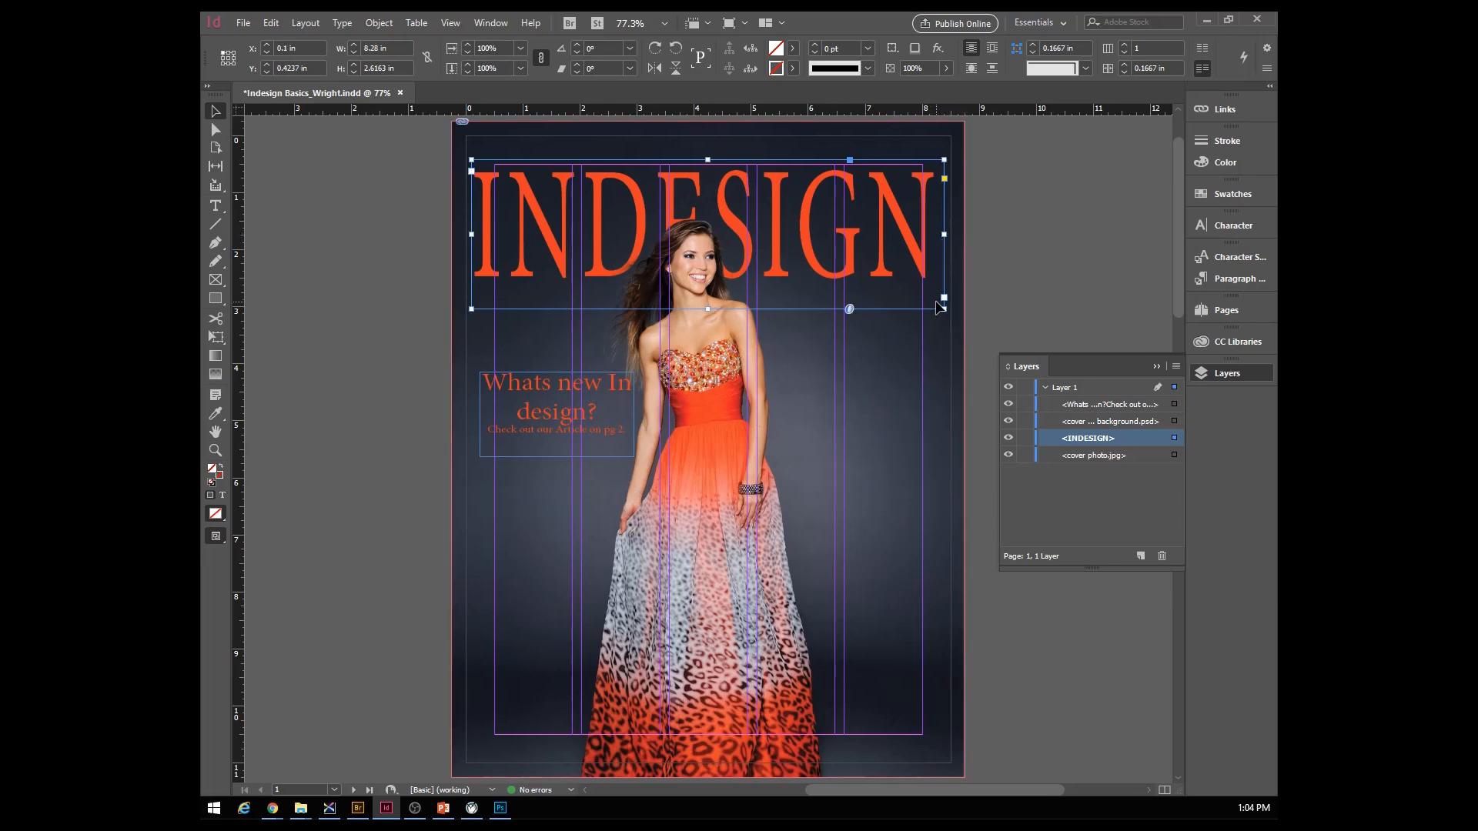
{"action": "left_click_drag", "start_coordinate": [945, 308], "coordinate": [953, 317]}
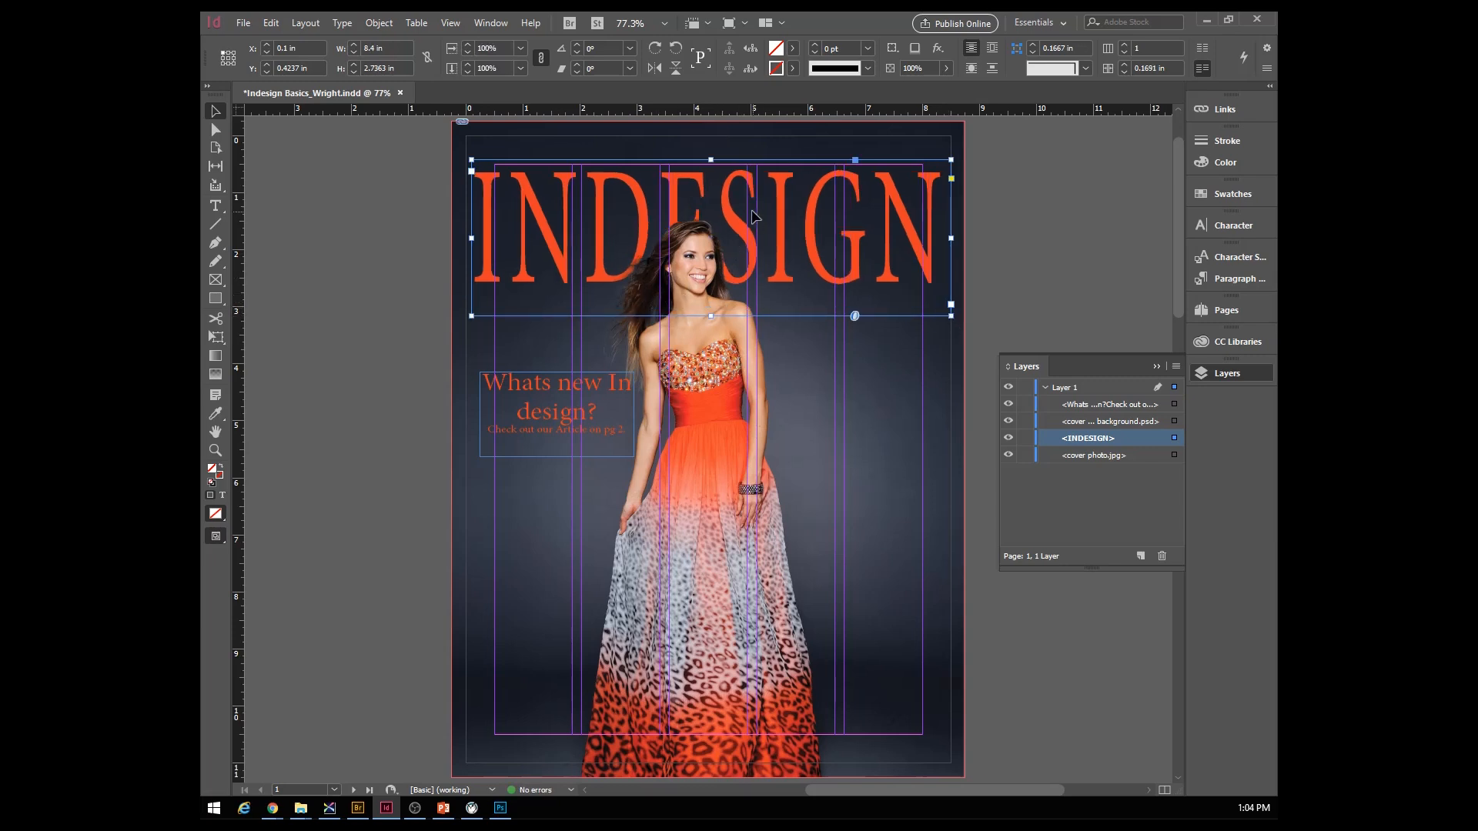
- Reposition the INDESIGN title behind the model's head, at about X 0.1 in, Y 0.625 in
{"action": "left_click_drag", "start_coordinate": [739, 229], "coordinate": [731, 247]}
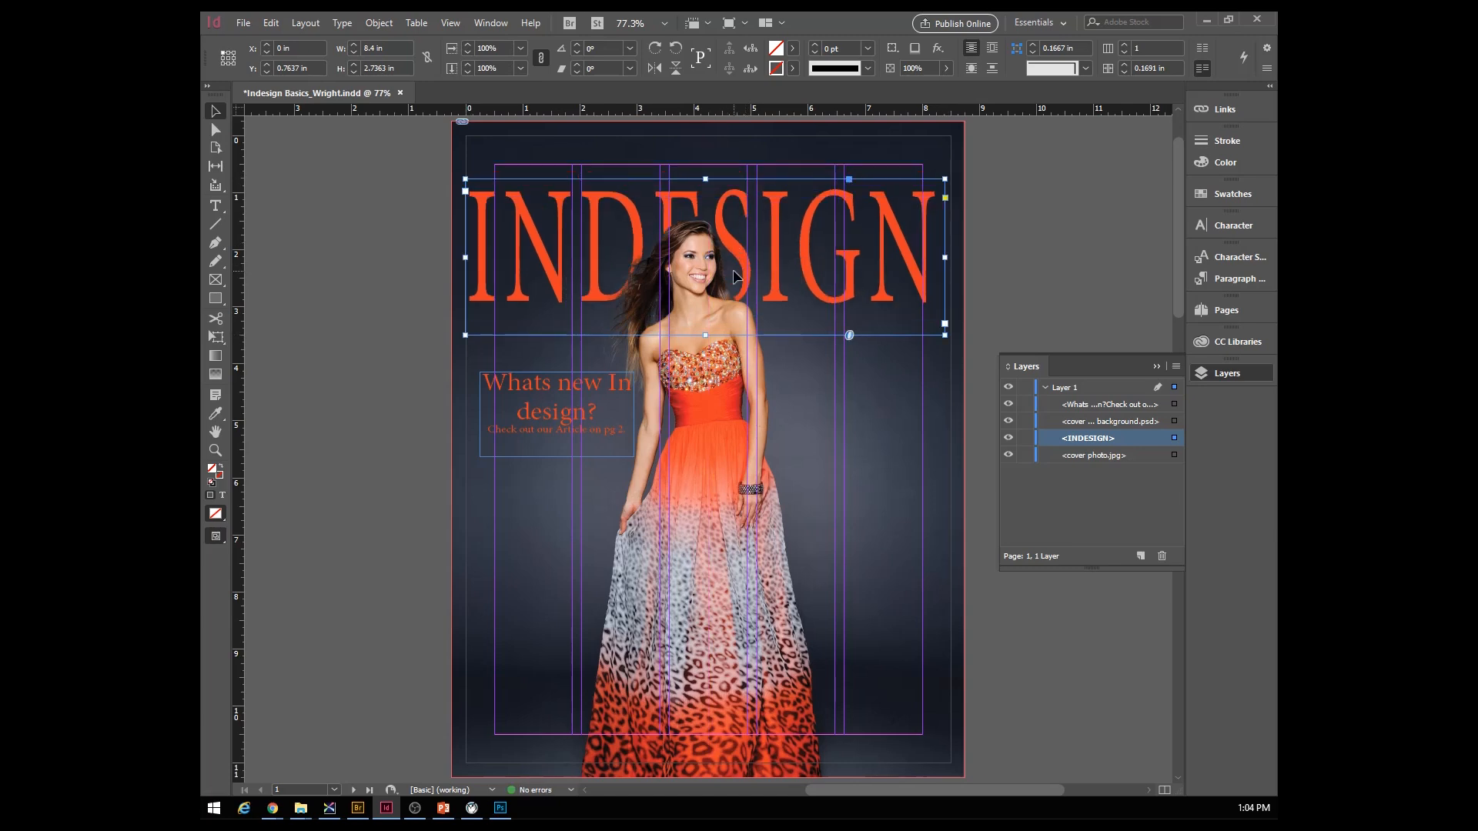
{"action": "left_click_drag", "start_coordinate": [746, 261], "coordinate": [743, 345]}
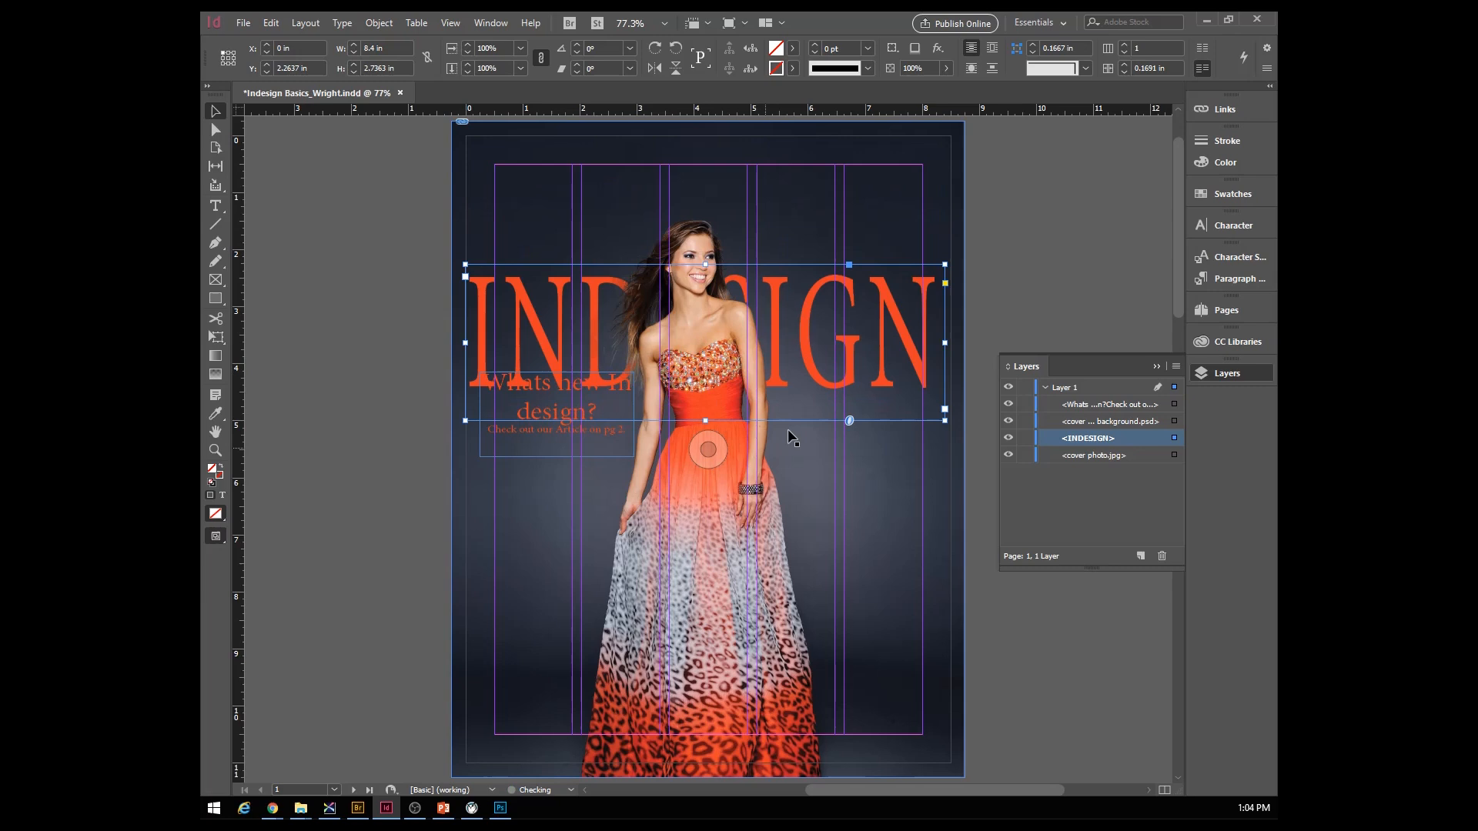
{"action": "key", "text": "ctrl+z"}
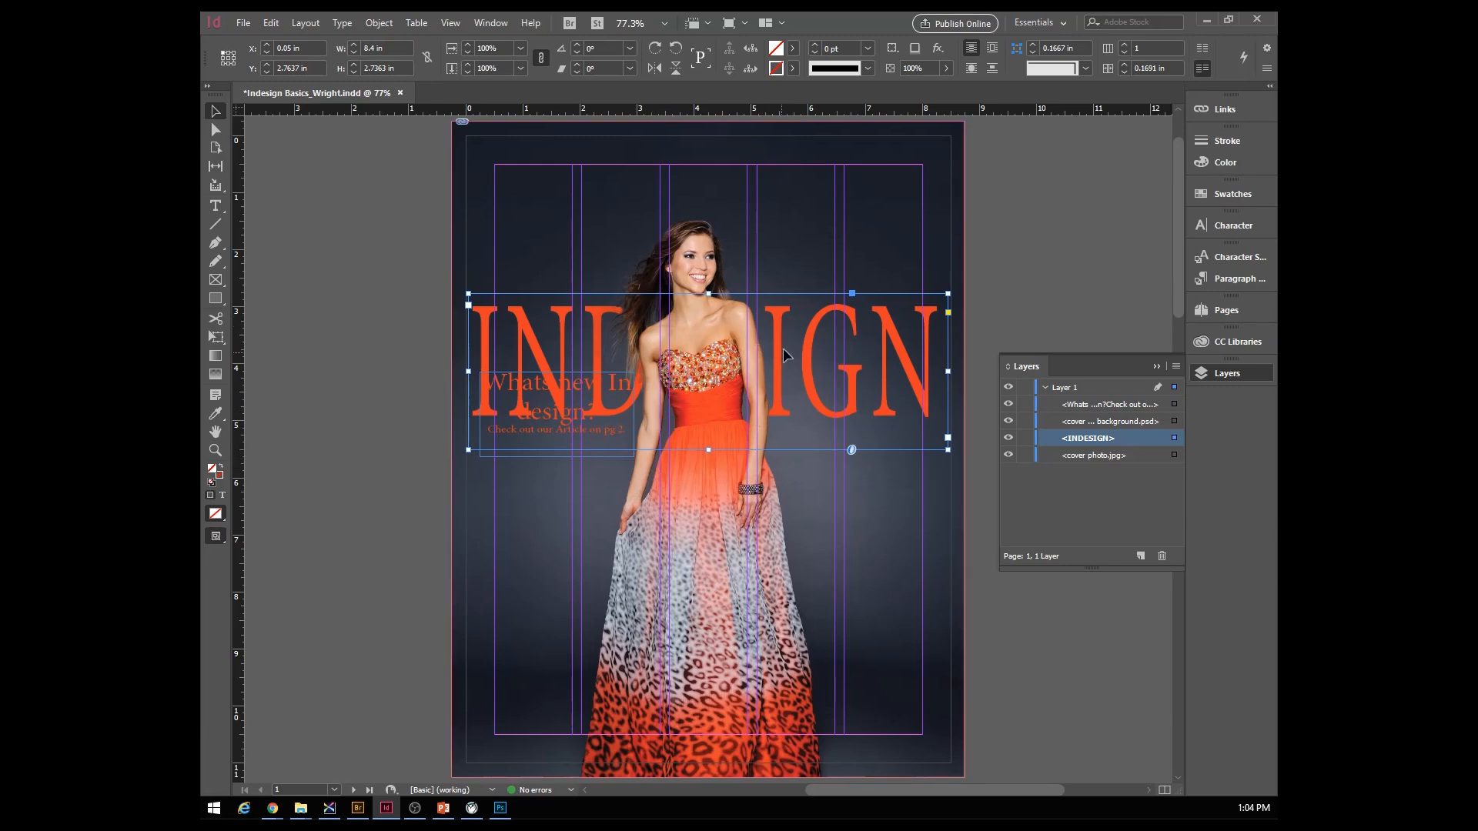
{"action": "left_click_drag", "start_coordinate": [779, 350], "coordinate": [818, 272]}
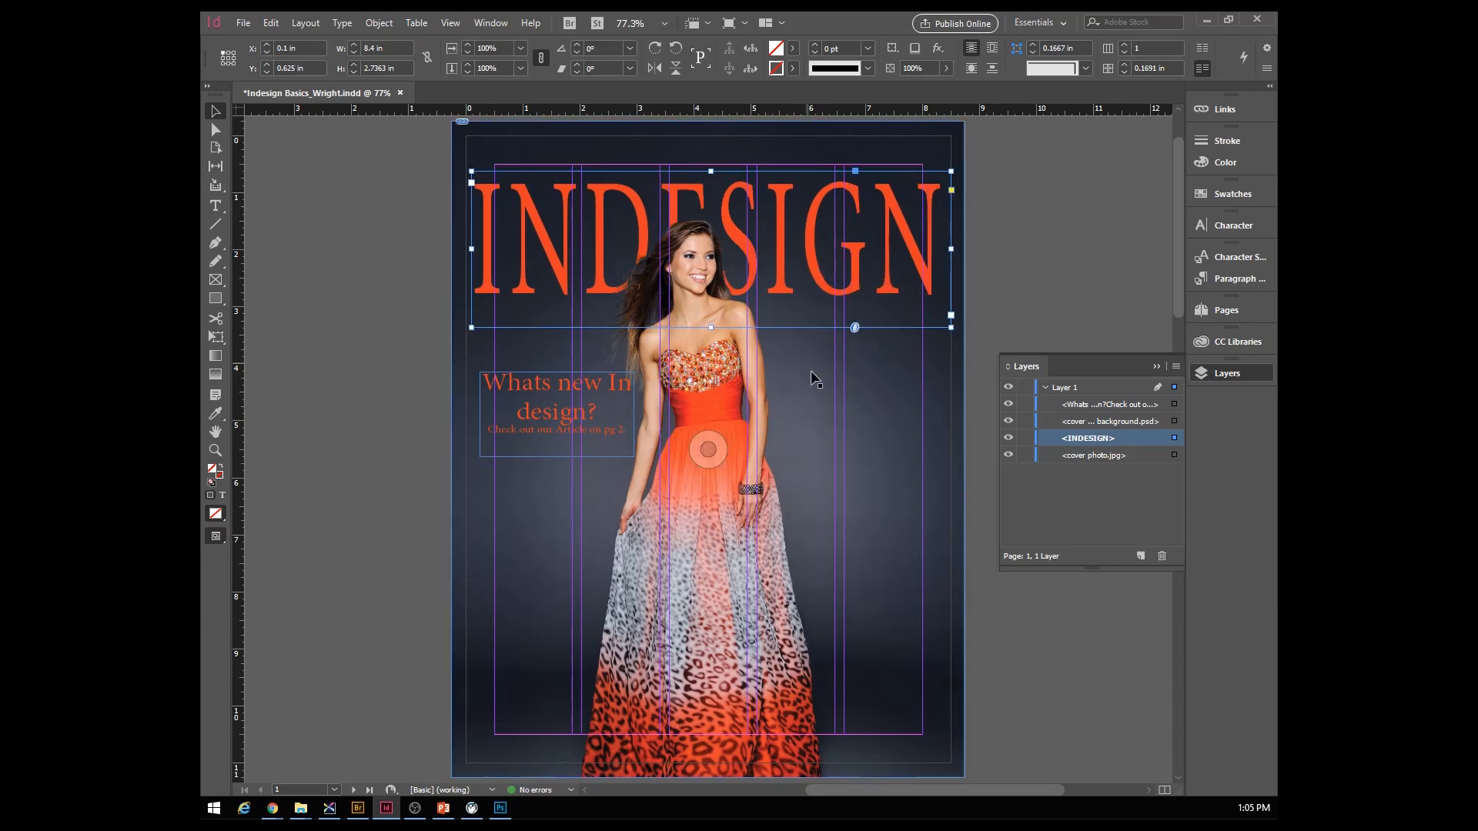
- Move the blurb frame slightly lower and break its heading so that "In design?" starts on the second line
{"action": "left_click", "coordinate": [729, 449]}
{"action": "left_click_drag", "start_coordinate": [589, 410], "coordinate": [585, 426]}
{"action": "double_click", "coordinate": [604, 398]}
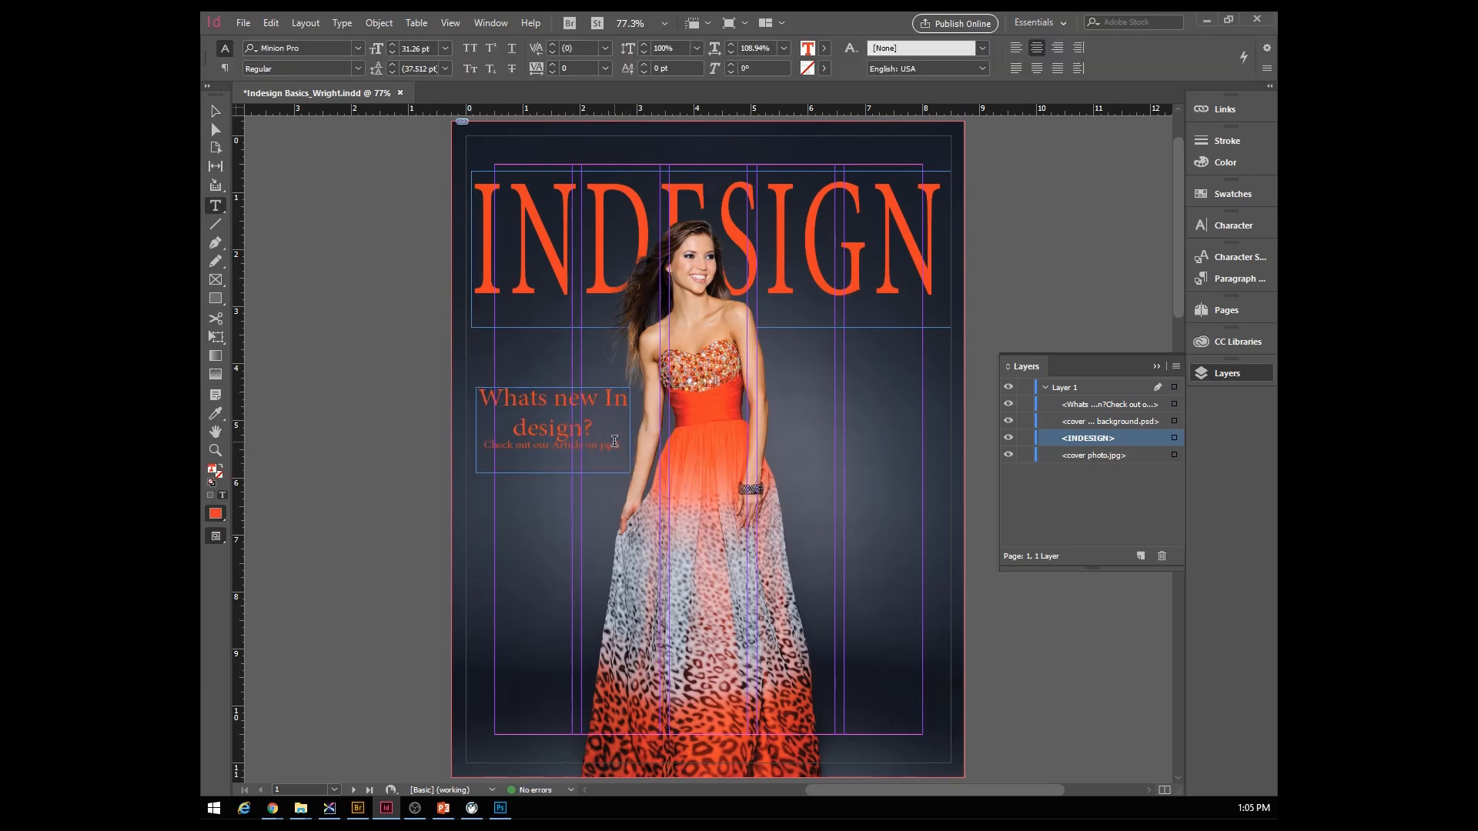
{"action": "key", "text": "Return"}
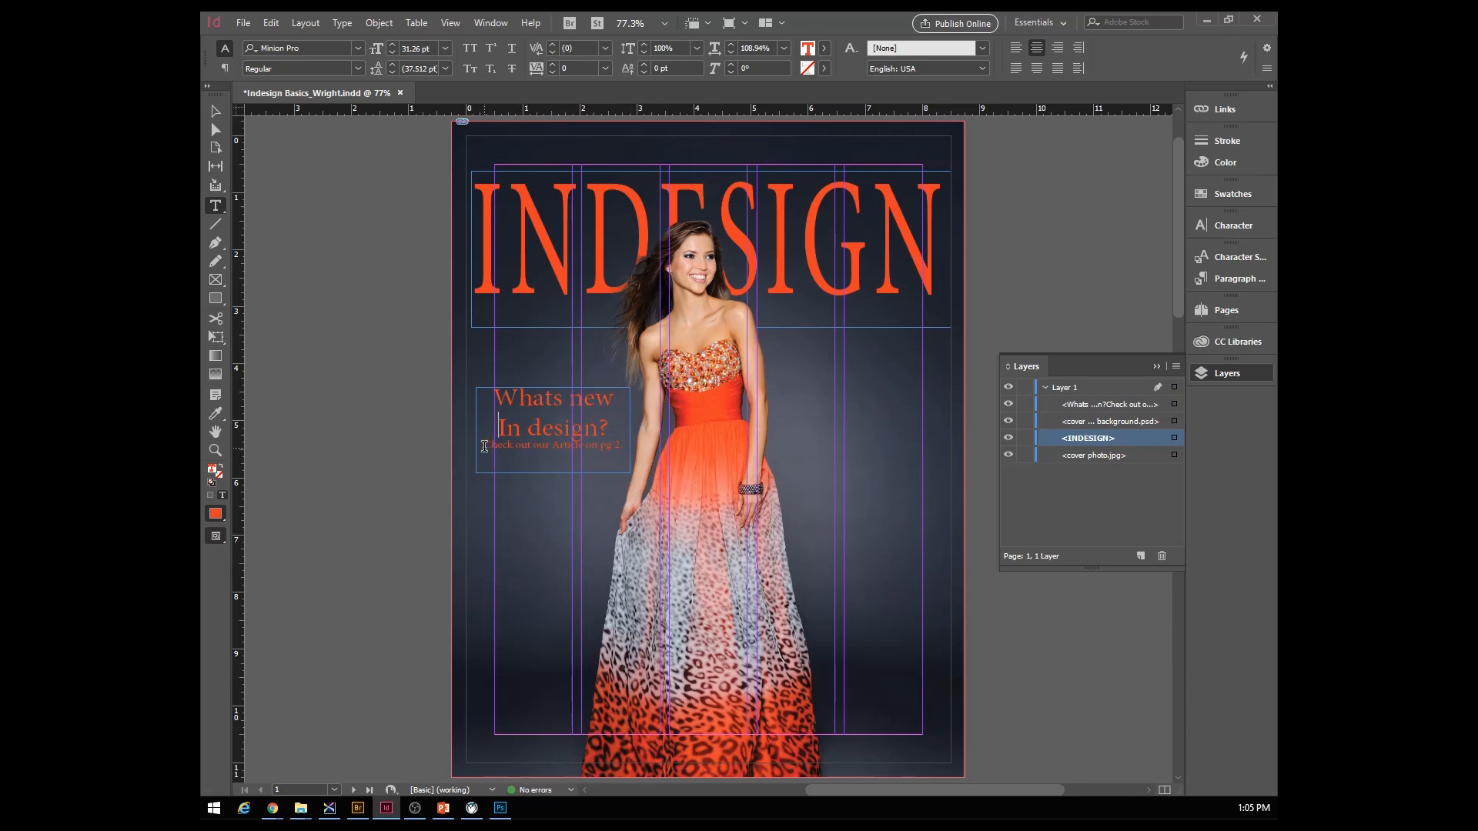
- Recolour all the text of the "Whats new In design?" blurb with the Paper swatch
{"action": "left_click", "coordinate": [504, 396]}
{"action": "left_click_drag", "start_coordinate": [504, 396], "coordinate": [636, 445]}
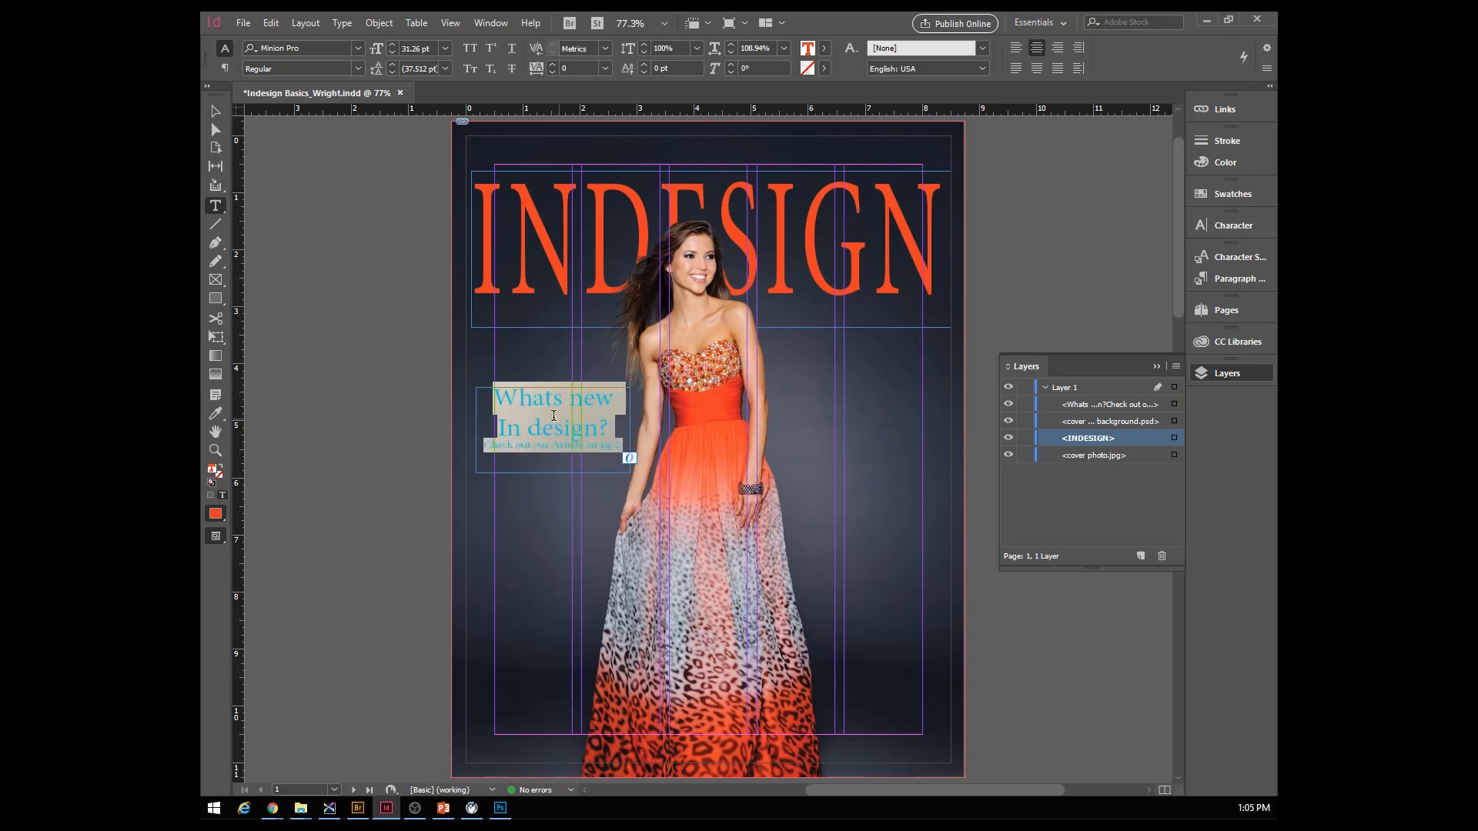
{"action": "left_click", "coordinate": [826, 47]}
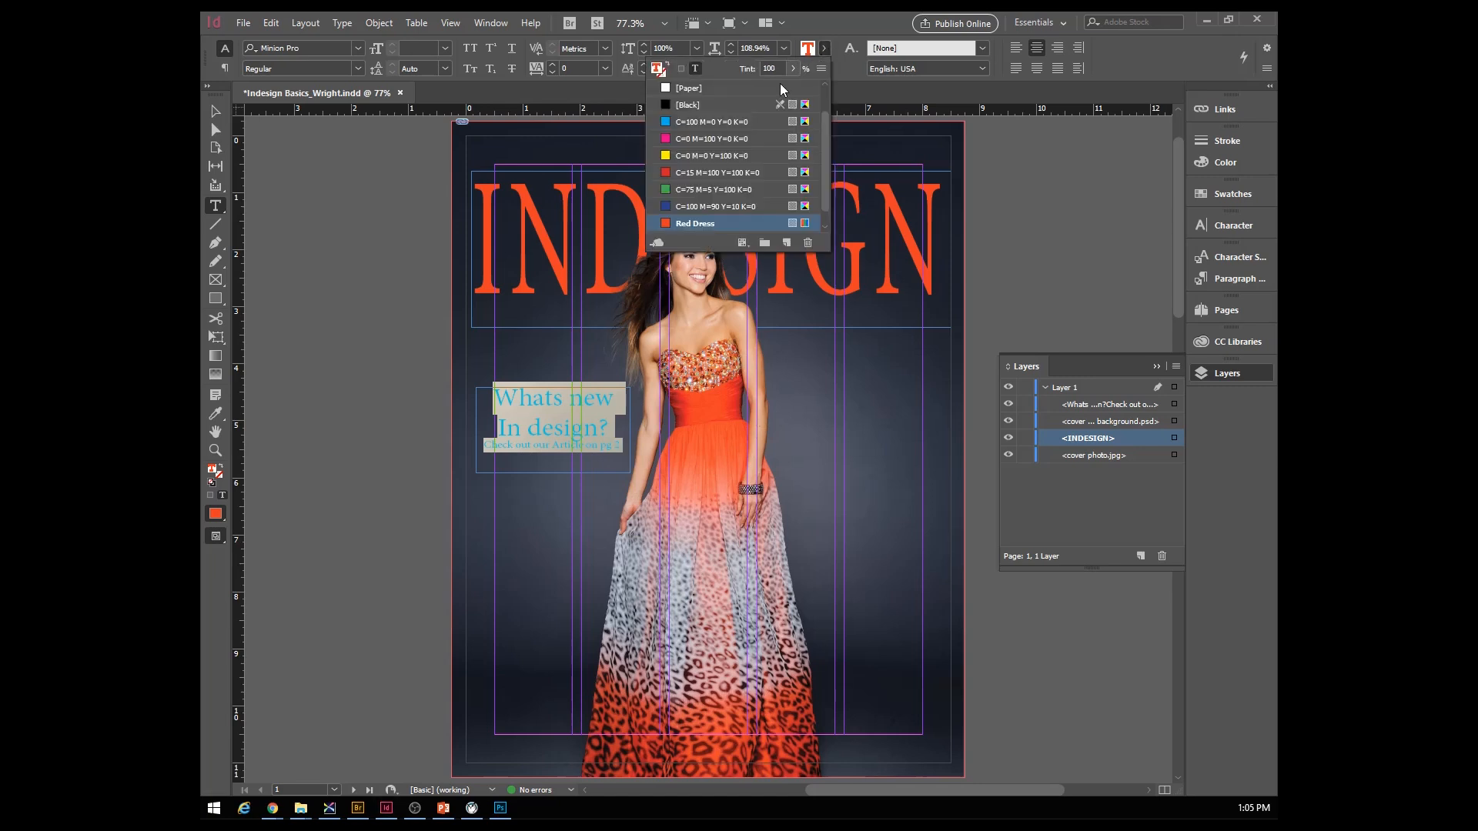
{"action": "left_click", "coordinate": [667, 88]}
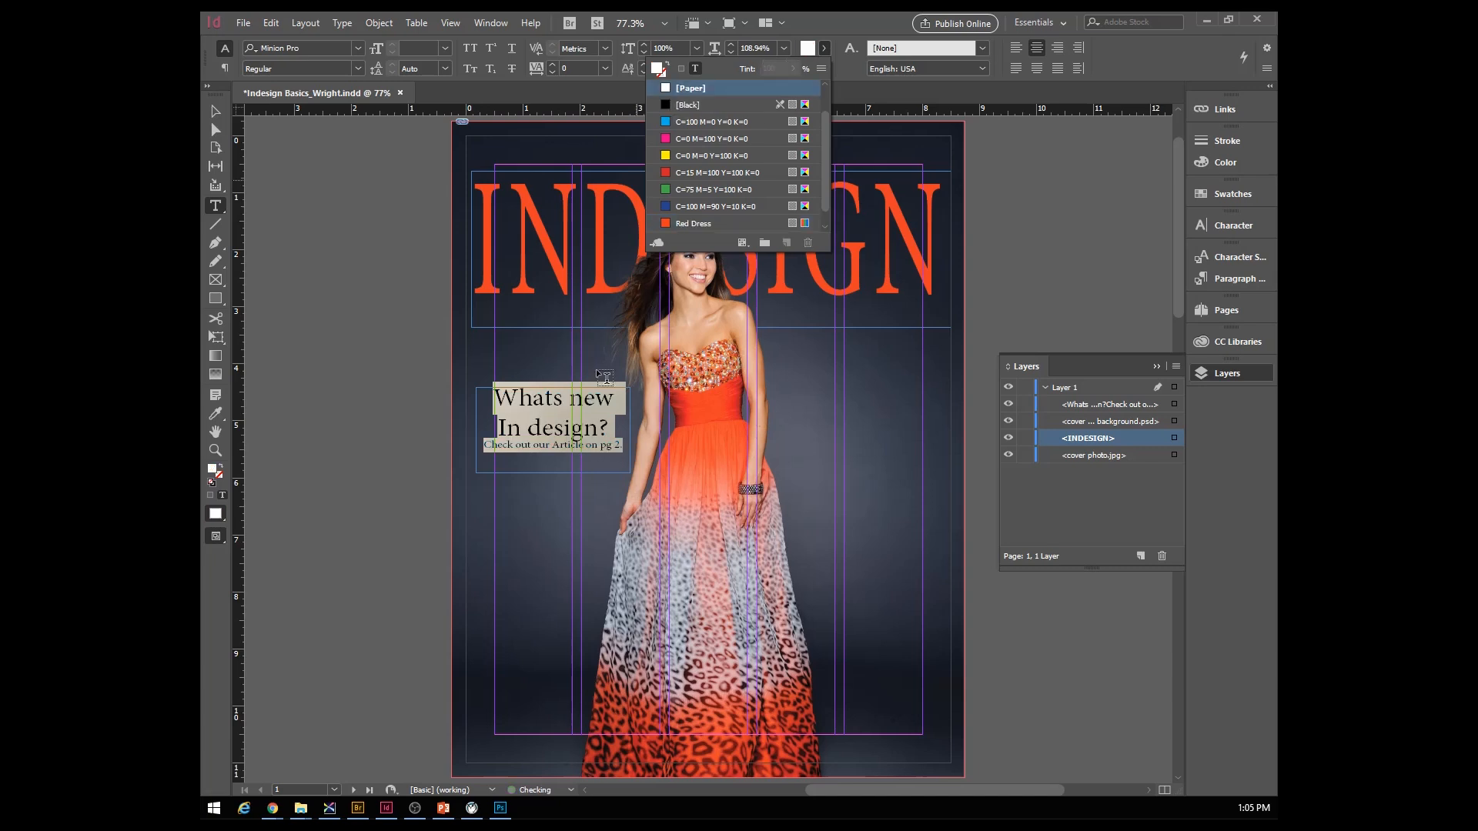
{"action": "left_click", "coordinate": [216, 111]}
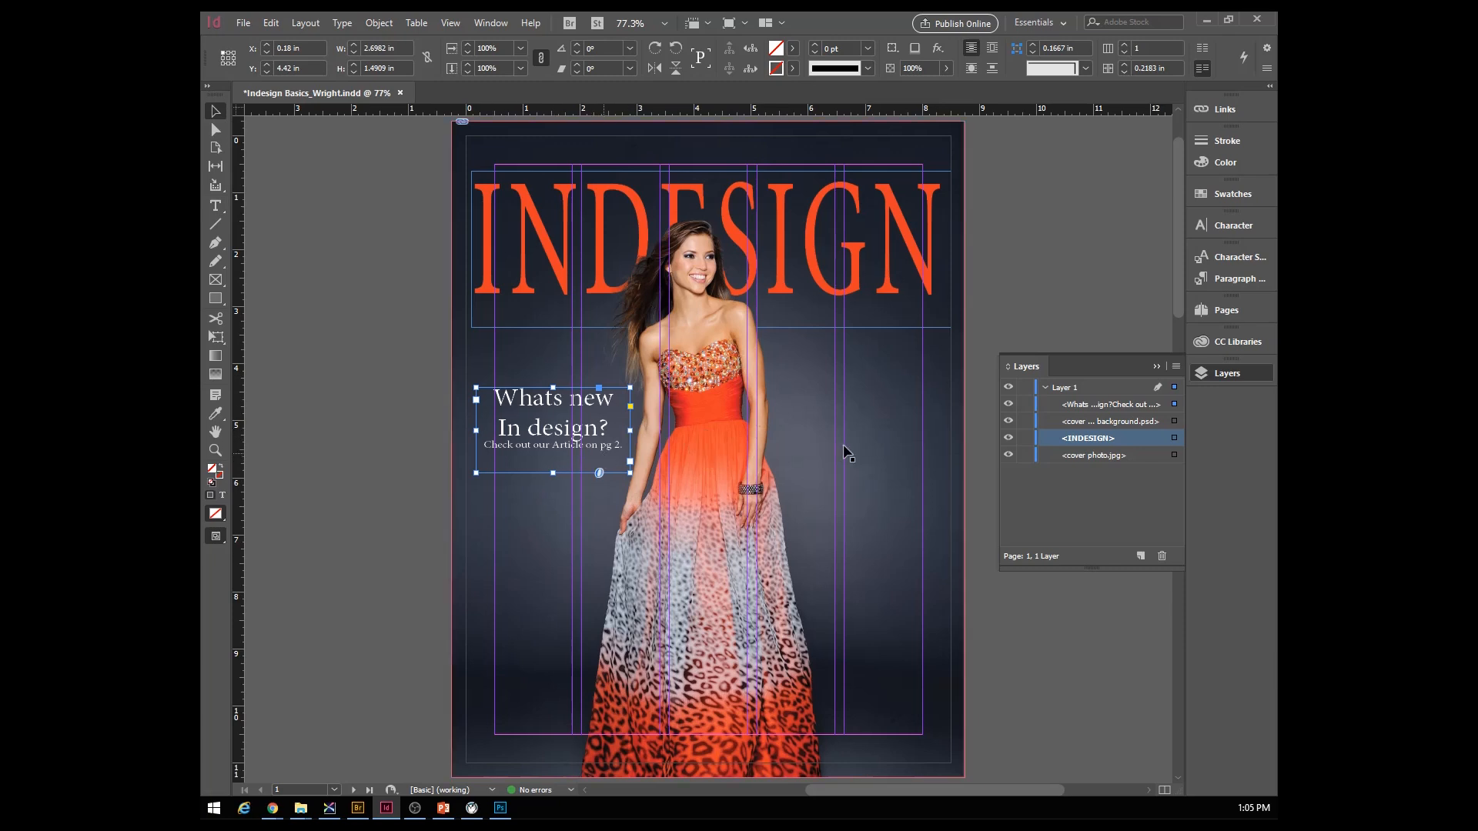
{"action": "left_click", "coordinate": [883, 745]}
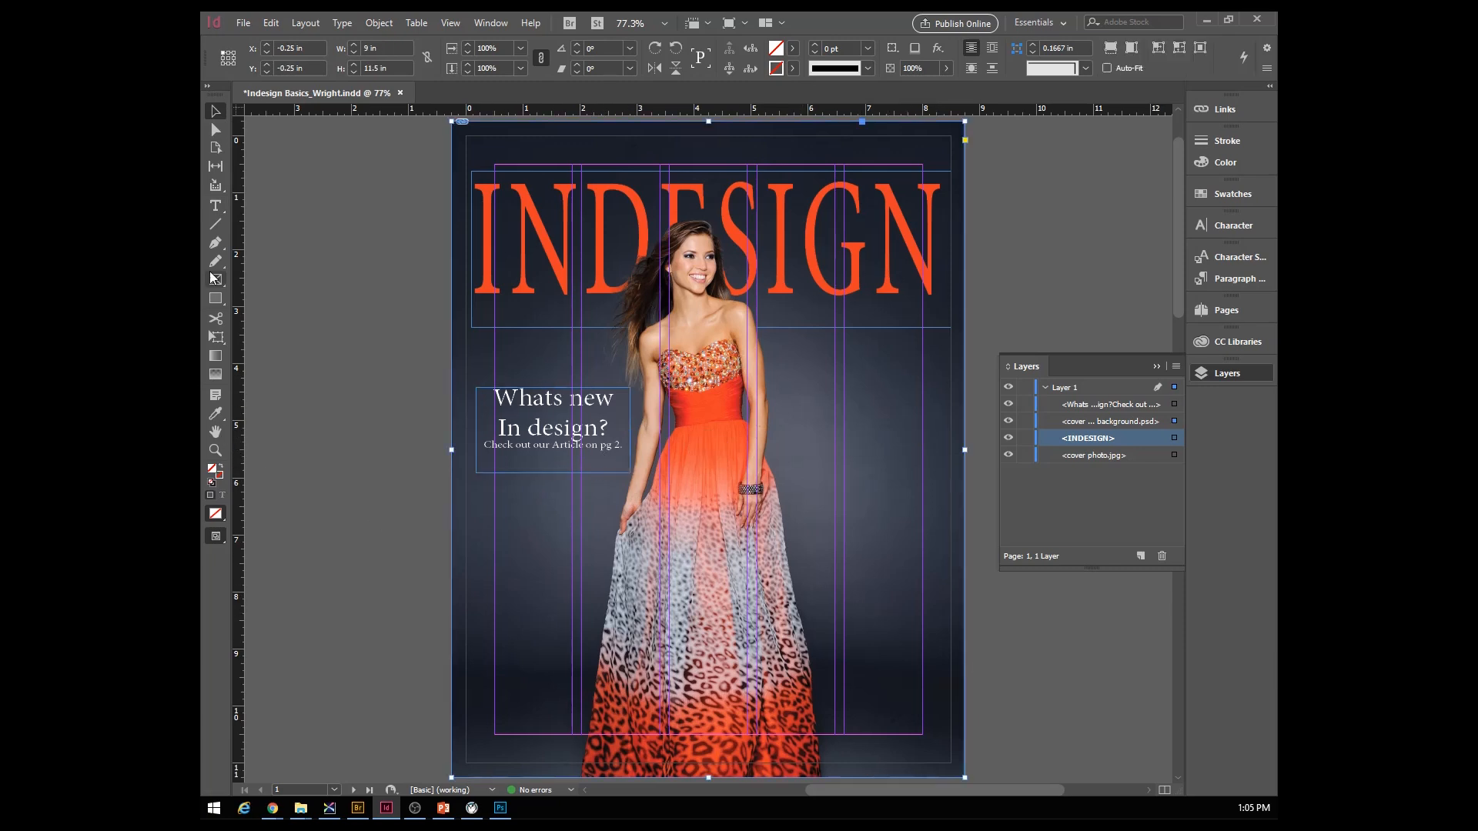
- Add a text frame about 2.06 in by 0.98 in beside the model reading "COMTECH 10 Indesign", with the author's name on a separate line
{"action": "left_click", "coordinate": [216, 206]}
{"action": "left_click_drag", "start_coordinate": [804, 408], "coordinate": [925, 466]}
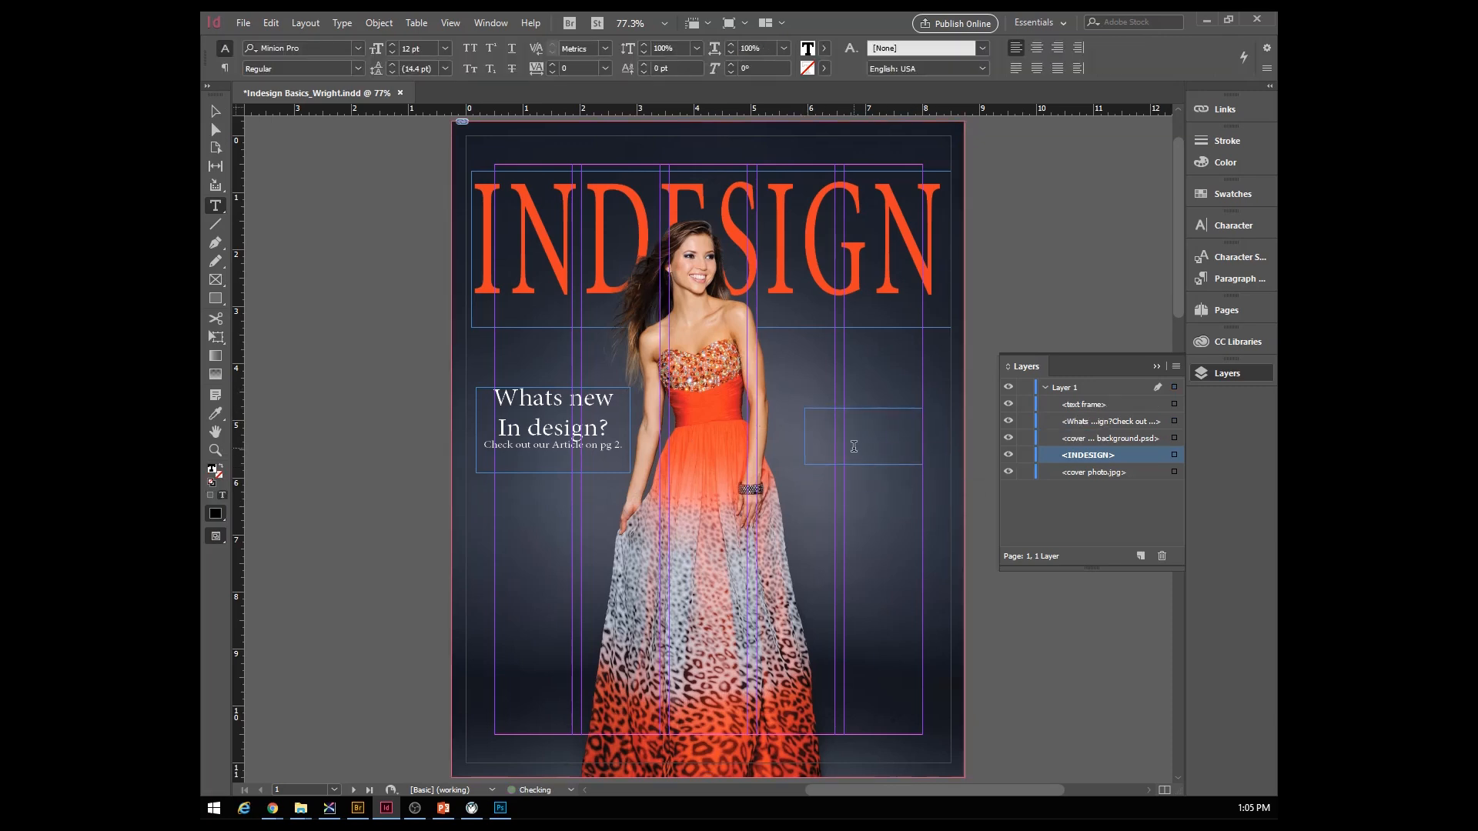
{"action": "type", "text": "co"}
{"action": "type", "text": "MTEC"}
{"action": "type", "text": "H 1"}
{"action": "type", "text": "0"}
{"action": "type", "text": " Inde"}
{"action": "type", "text": "Mr. Wright"}
- Colour all the text in the COMTECH 10 frame with the Paper swatch
{"action": "left_click_drag", "start_coordinate": [850, 424], "coordinate": [791, 412]}
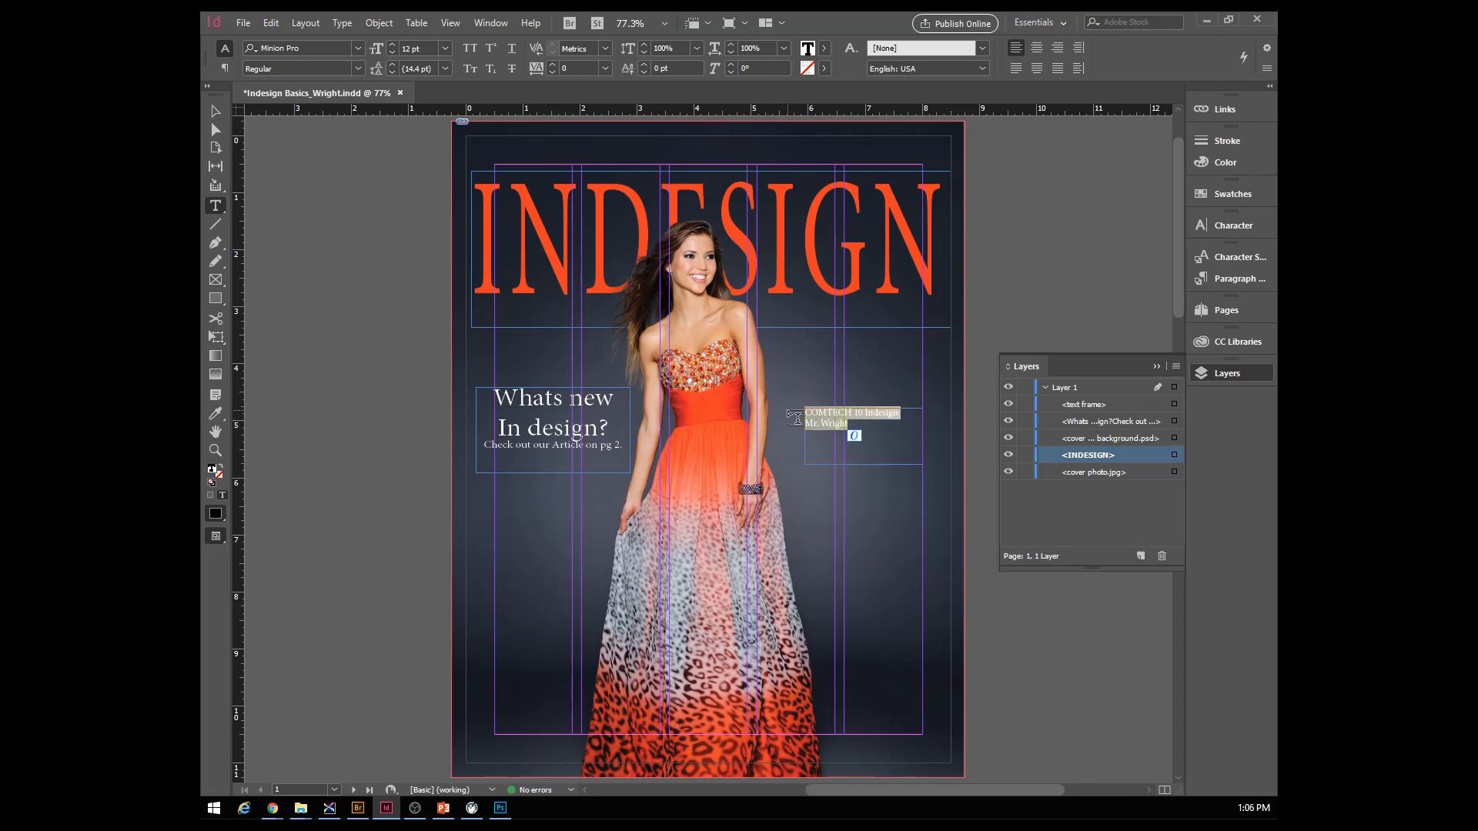
{"action": "left_click", "coordinate": [826, 48]}
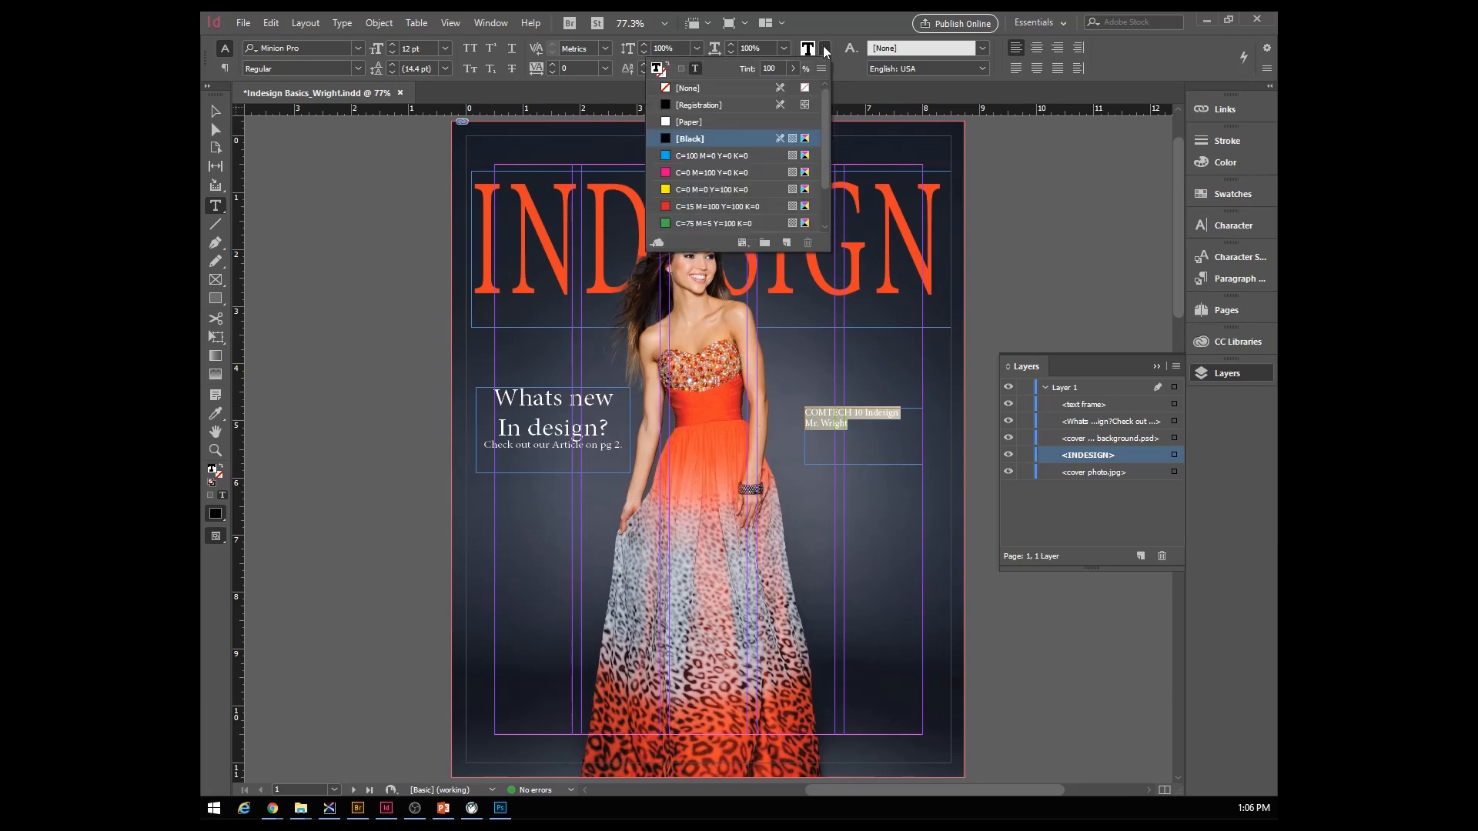
{"action": "left_click", "coordinate": [666, 122]}
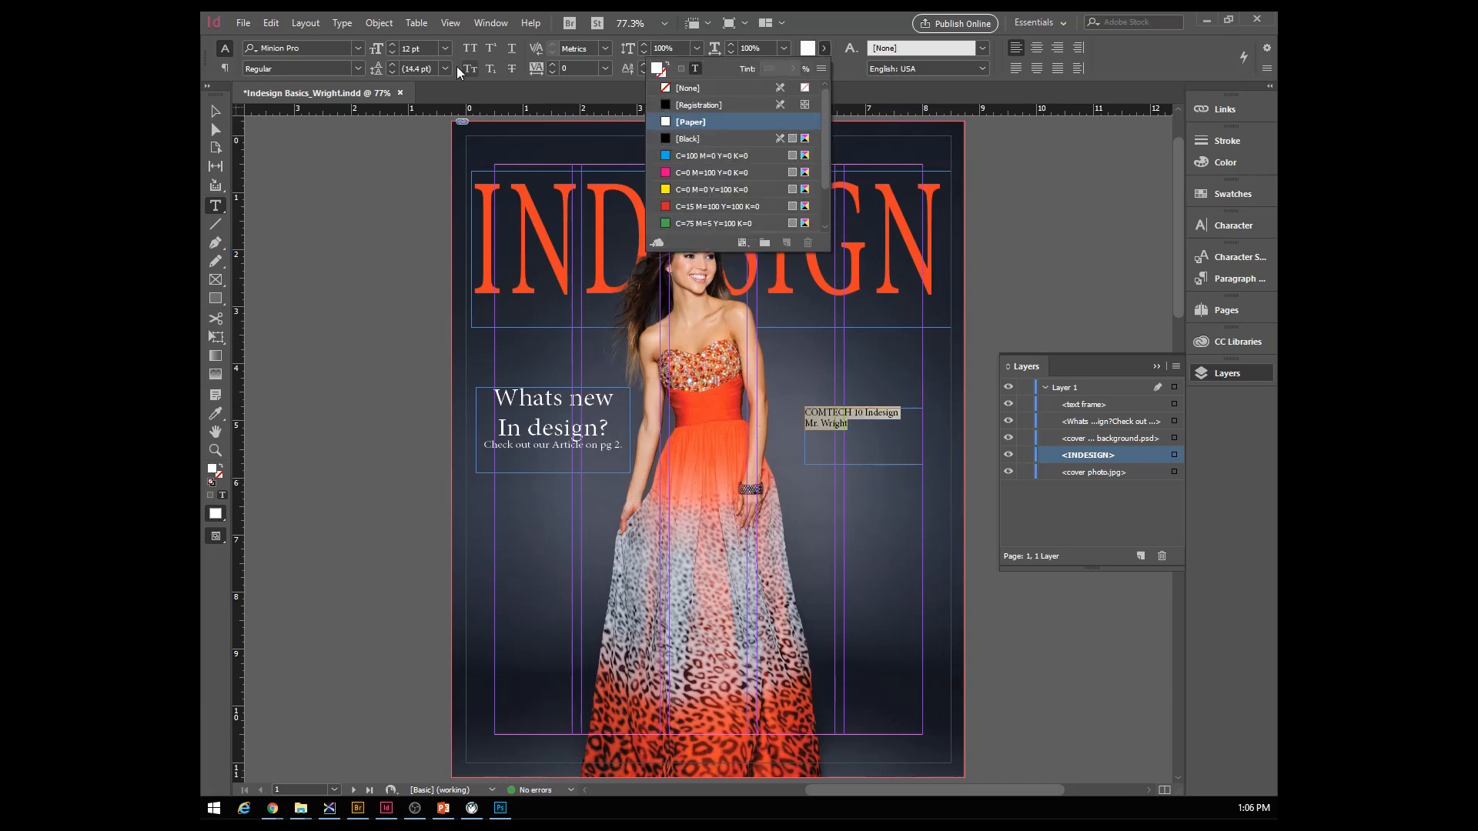
- Enlarge the COMTECH 10 text to 20 pt and centre it in its frame
{"action": "left_click", "coordinate": [390, 45]}
{"action": "left_click", "coordinate": [390, 45]}
{"action": "left_click", "coordinate": [390, 44]}
{"action": "left_click", "coordinate": [390, 45]}
{"action": "left_click", "coordinate": [390, 45]}
{"action": "left_click", "coordinate": [390, 44]}
{"action": "left_click", "coordinate": [390, 45]}
{"action": "left_click", "coordinate": [391, 45]}
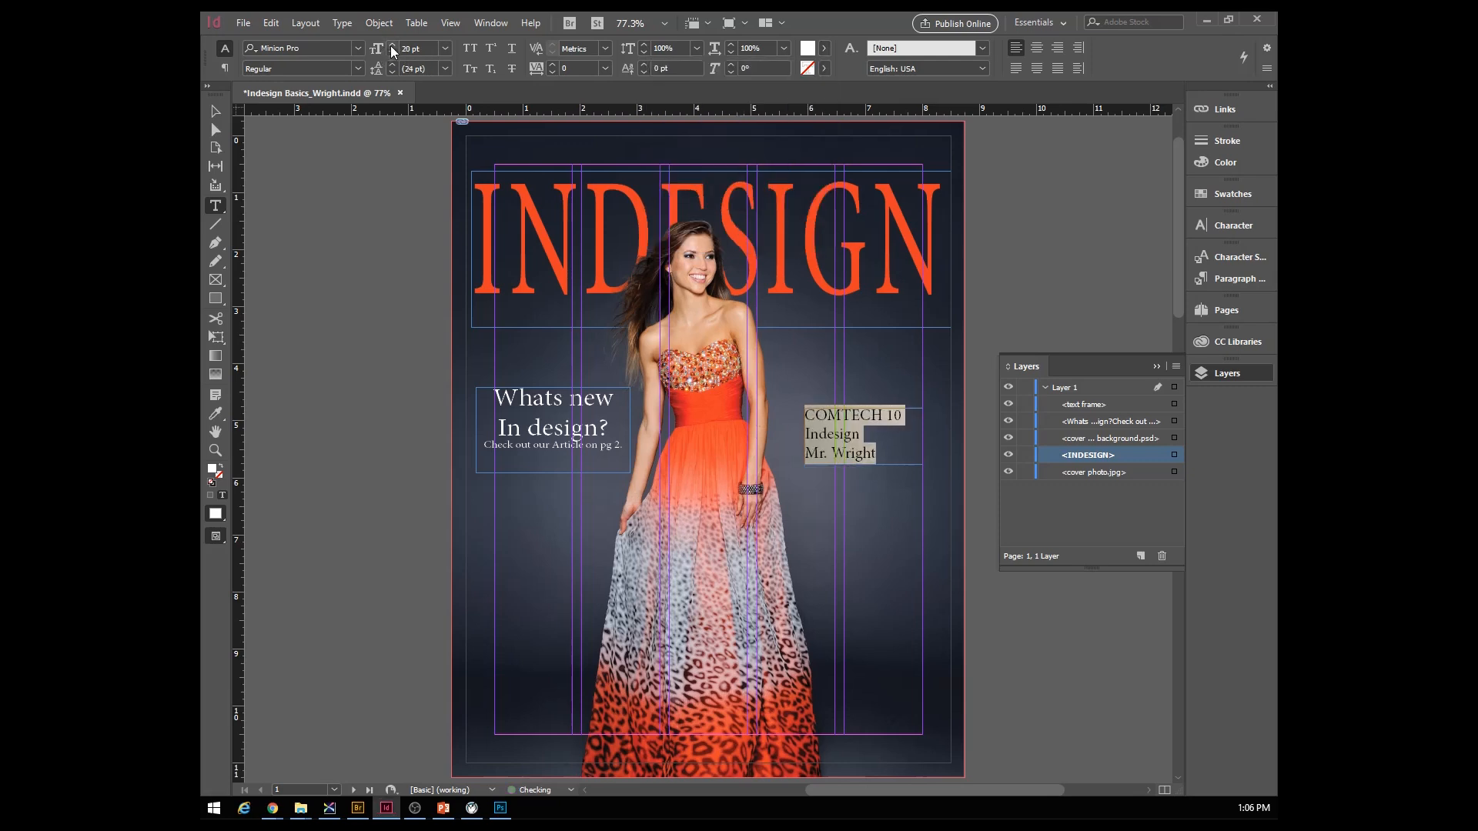
{"action": "left_click", "coordinate": [1037, 47]}
- Scale the COMTECH 10 frame with its text to about 2.66 by 1.61 in and move it to about X 5.48 in, Y 6.18 in
{"action": "left_click", "coordinate": [216, 111]}
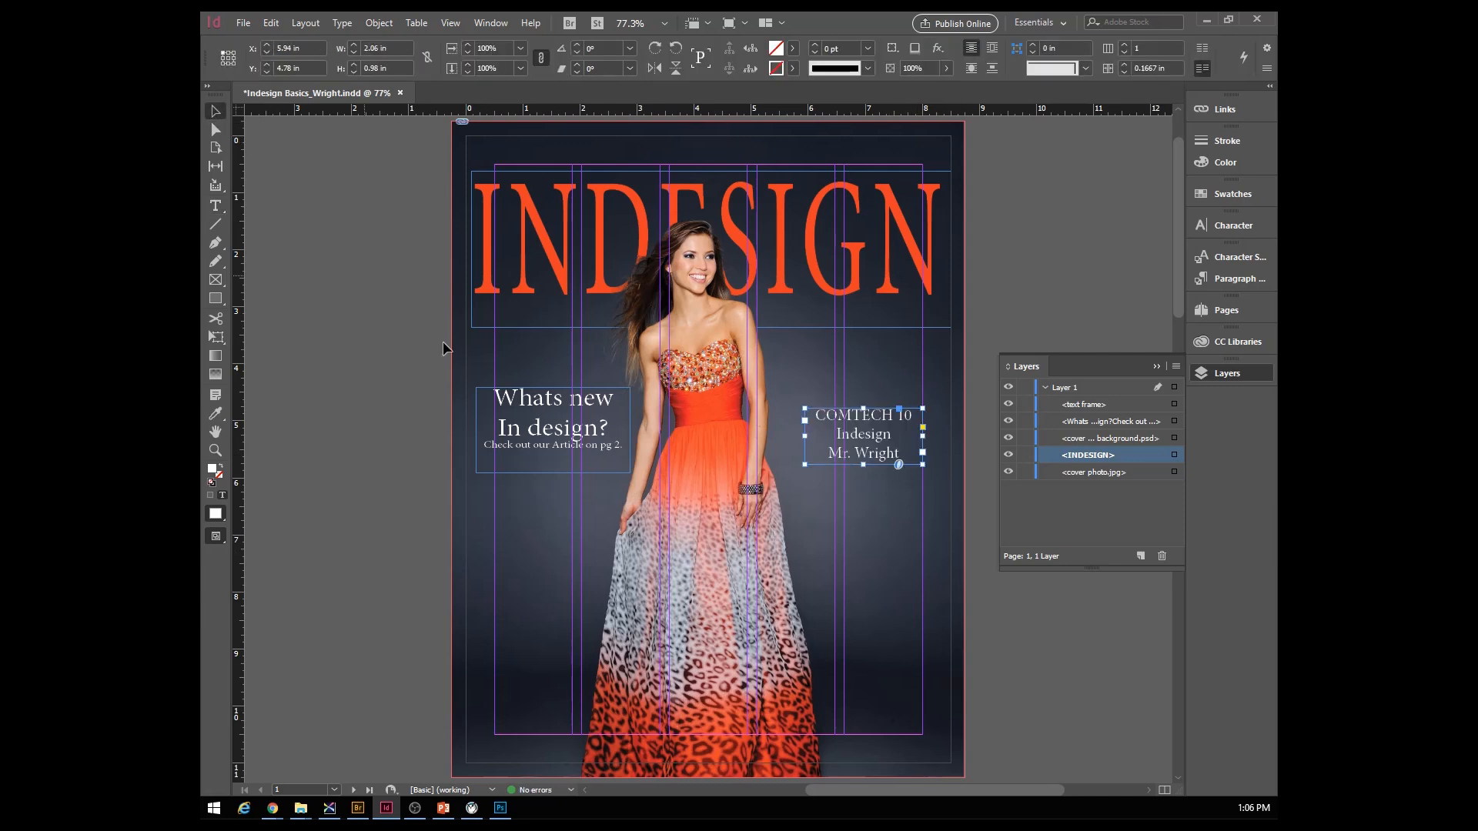
{"action": "left_click_drag", "start_coordinate": [813, 412], "coordinate": [786, 371]}
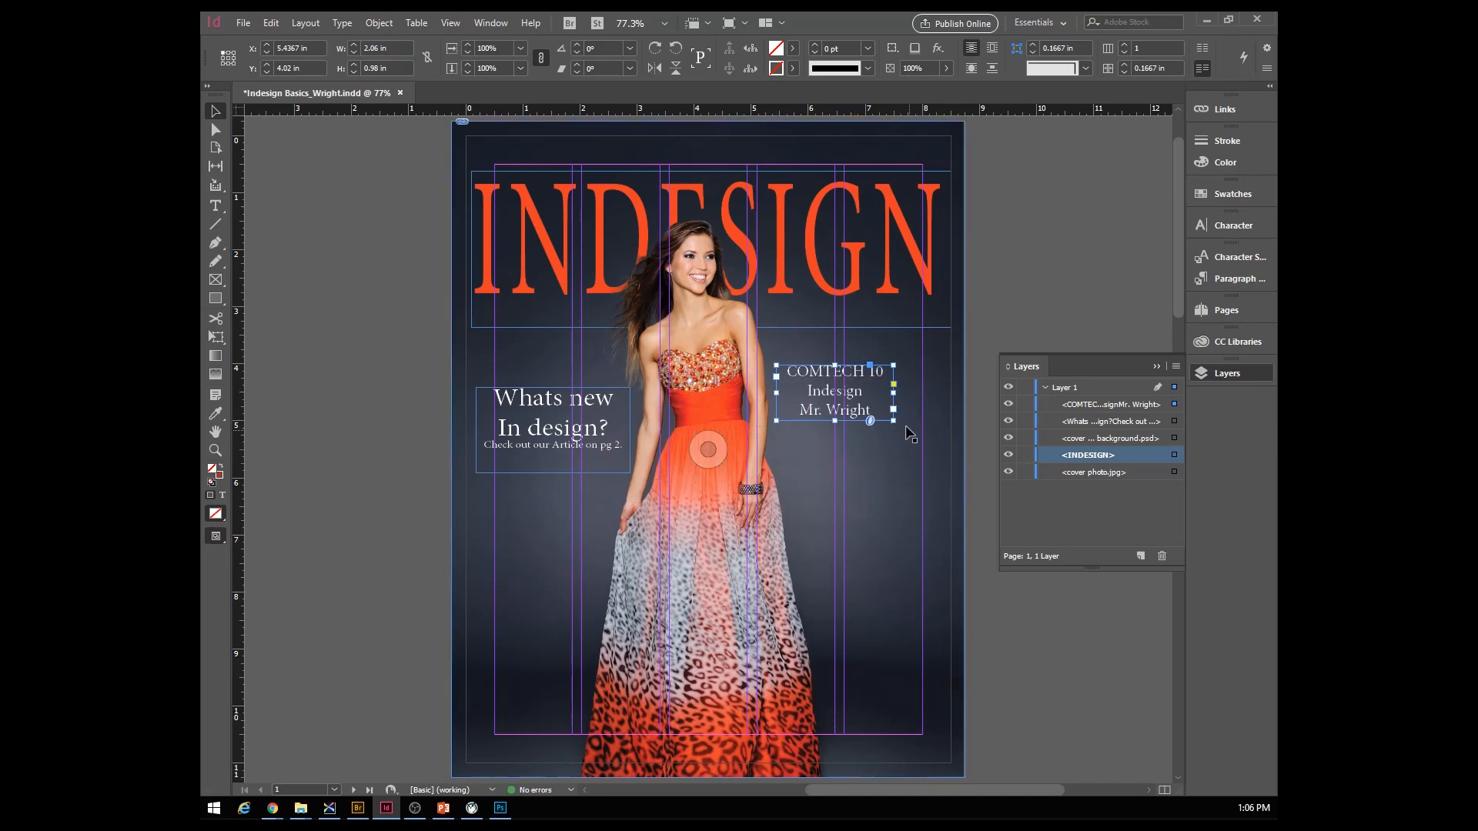
{"action": "left_click_drag", "start_coordinate": [822, 376], "coordinate": [816, 385]}
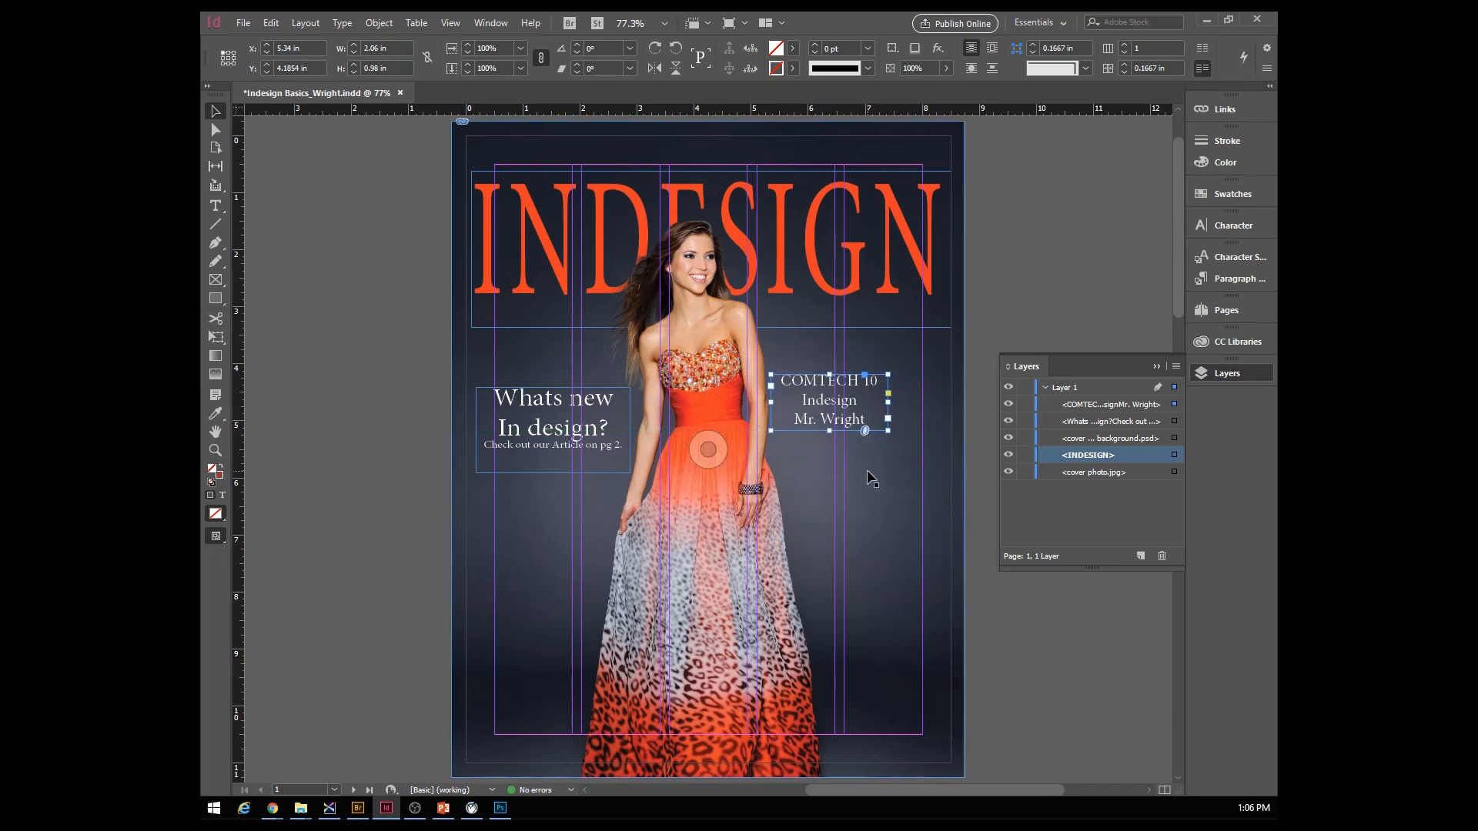
{"action": "left_click_drag", "start_coordinate": [889, 433], "coordinate": [922, 467]}
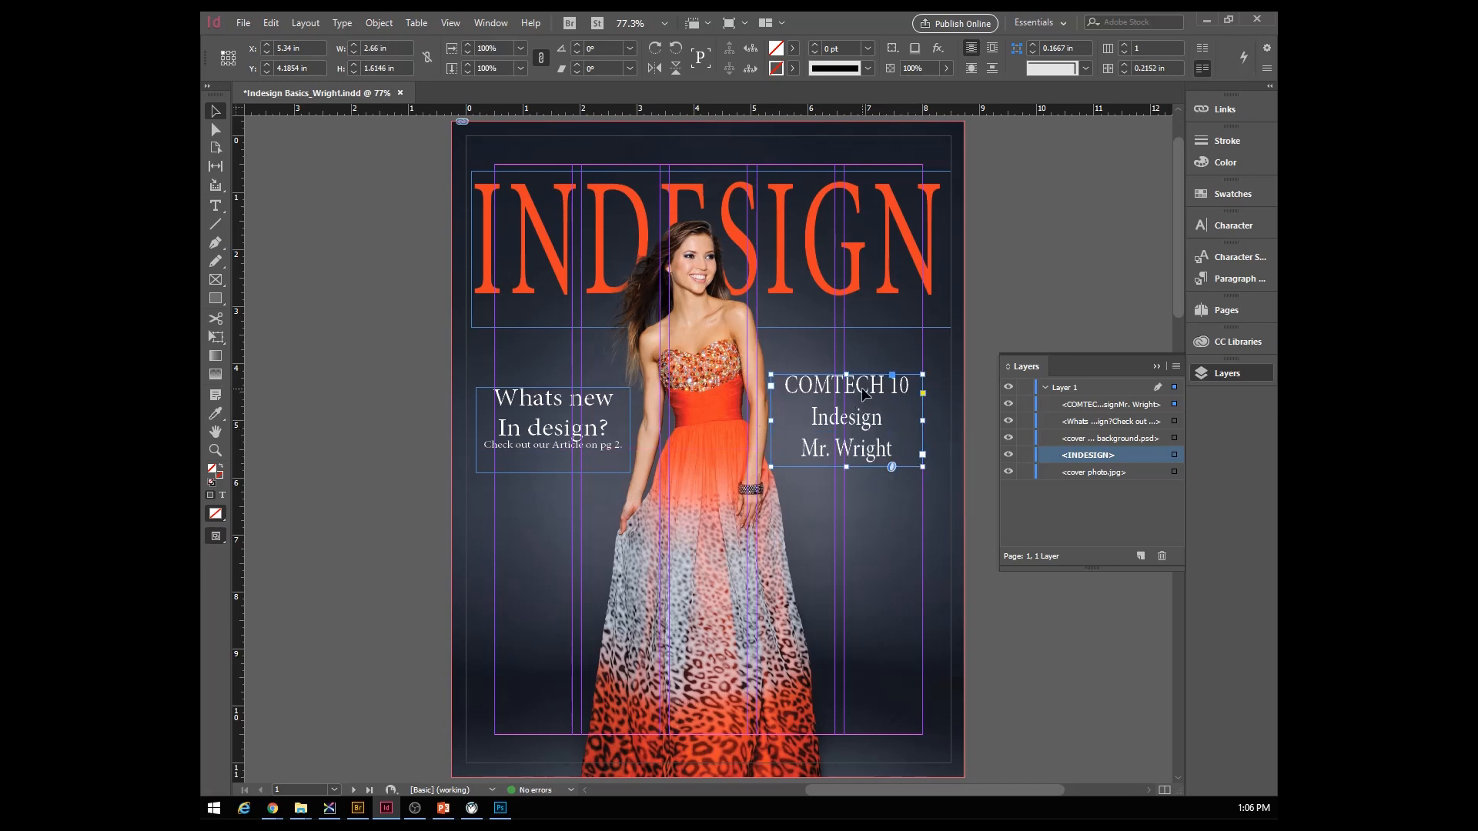
{"action": "left_click_drag", "start_coordinate": [862, 418], "coordinate": [854, 534]}
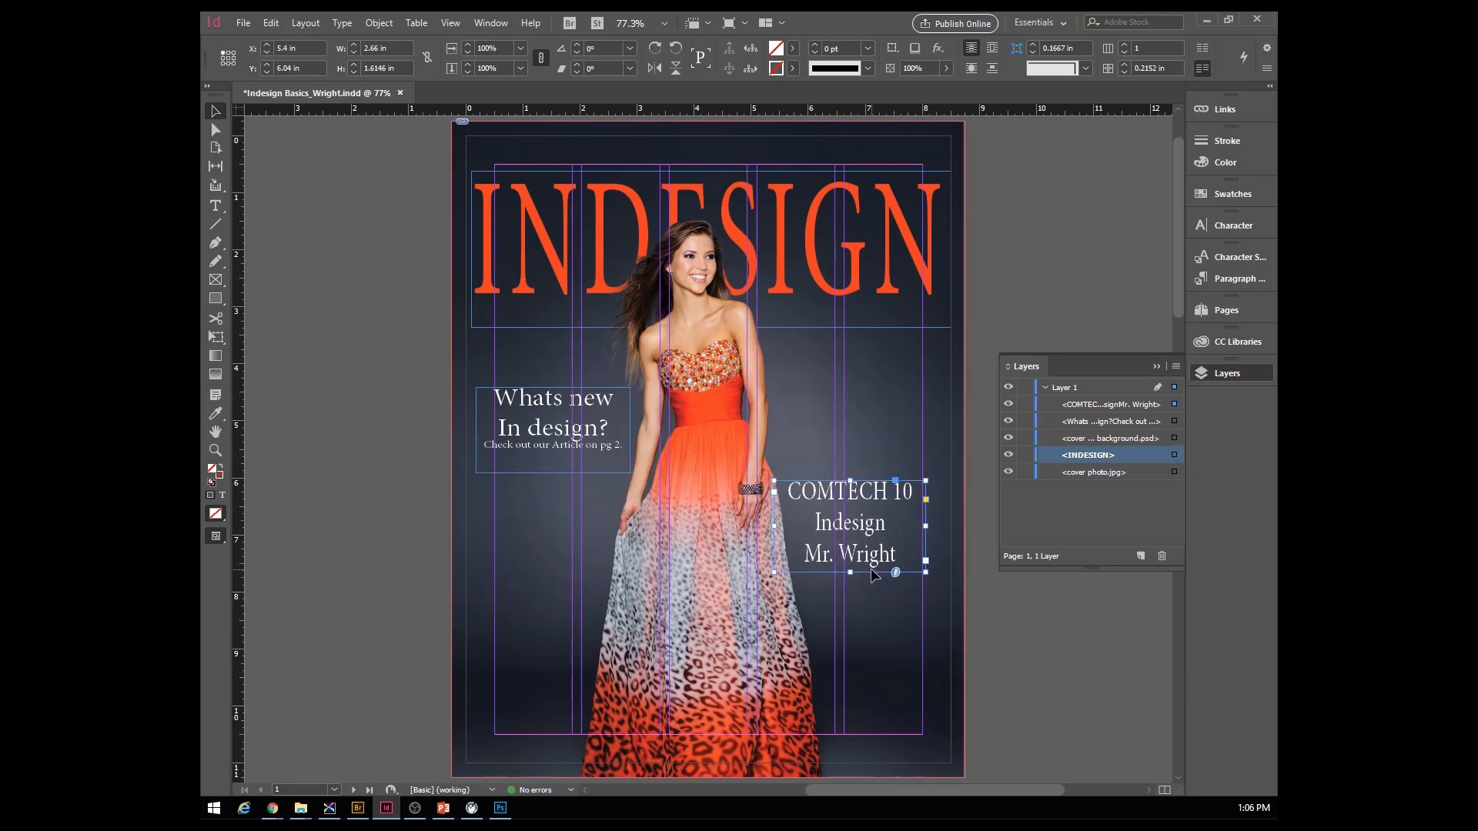
{"action": "left_click_drag", "start_coordinate": [875, 552], "coordinate": [880, 563]}
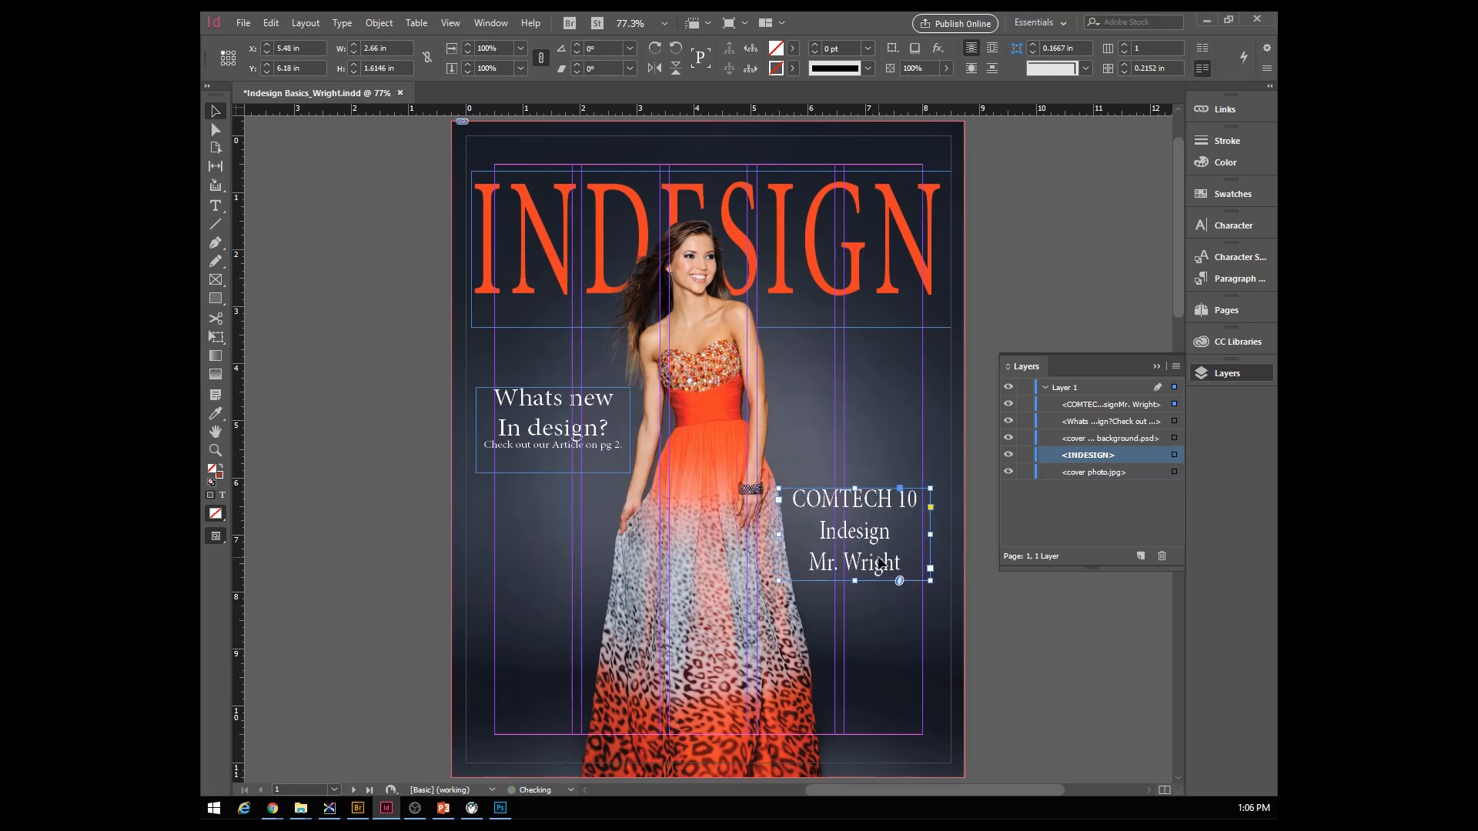
{"action": "left_click", "coordinate": [971, 352]}
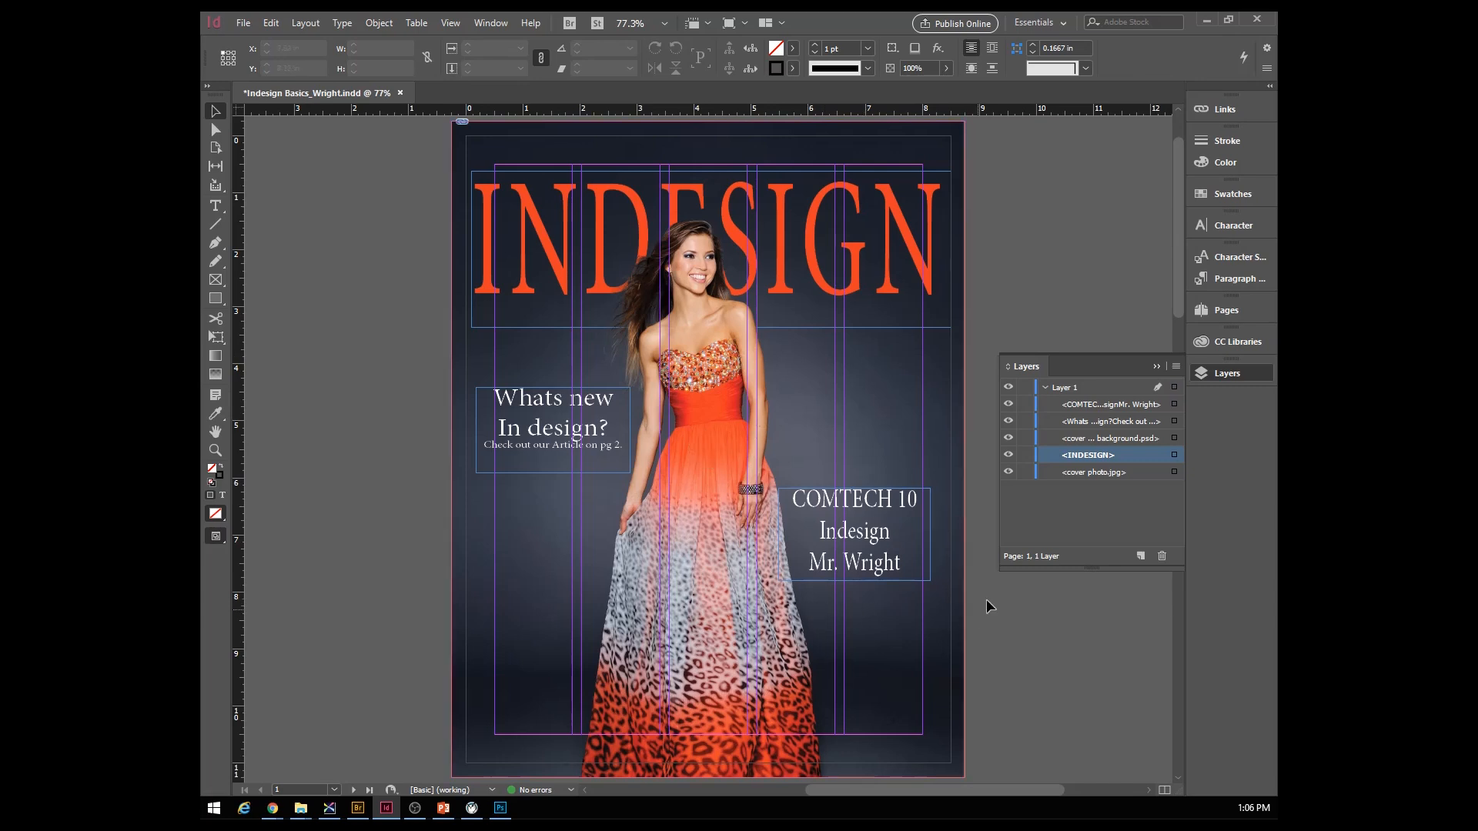
- Put the layer list away and go to page 2 of the document
{"action": "left_click", "coordinate": [708, 450]}
{"action": "left_click", "coordinate": [1156, 367]}
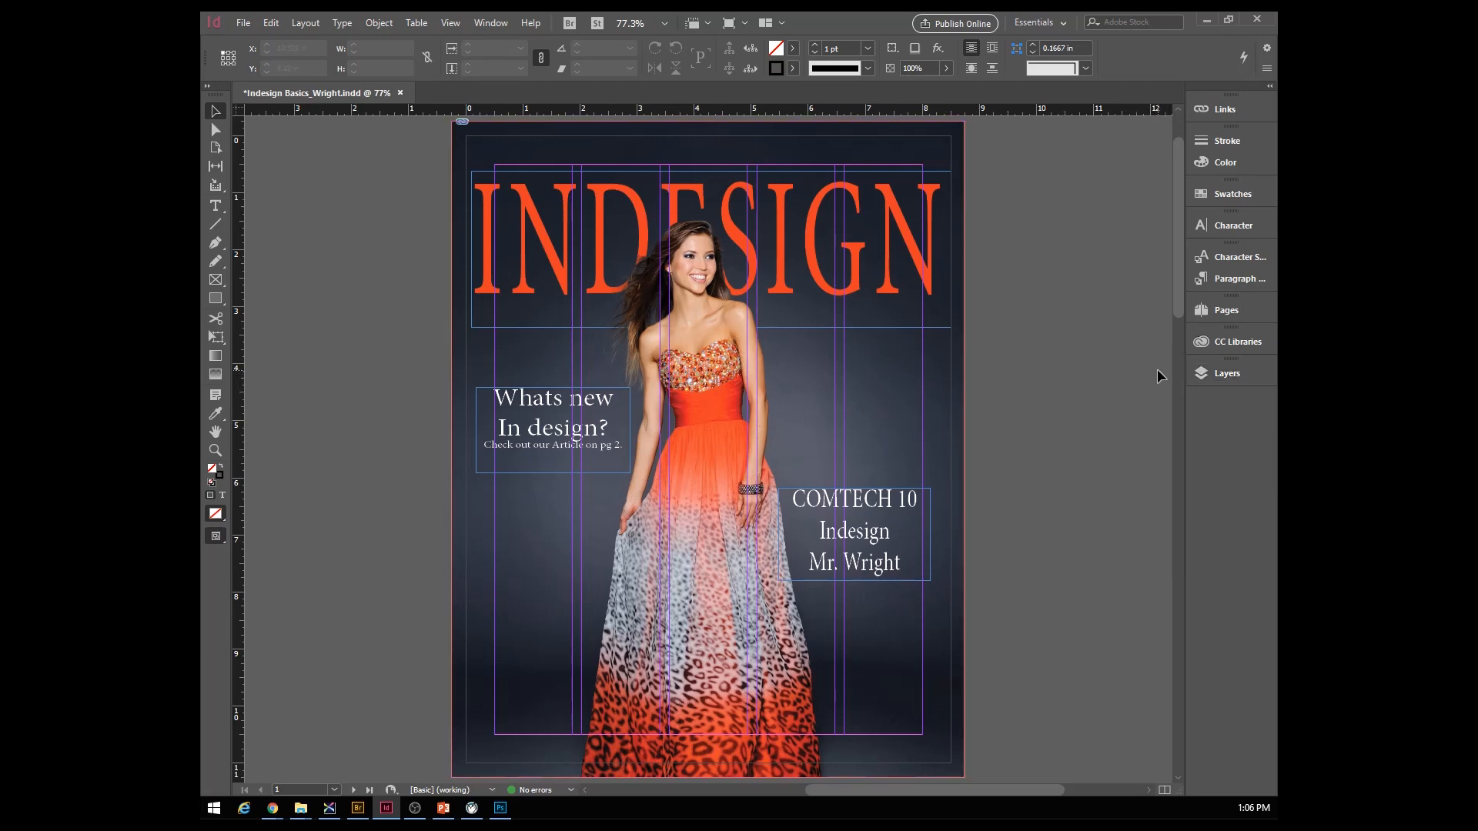
{"action": "left_click", "coordinate": [1229, 312]}
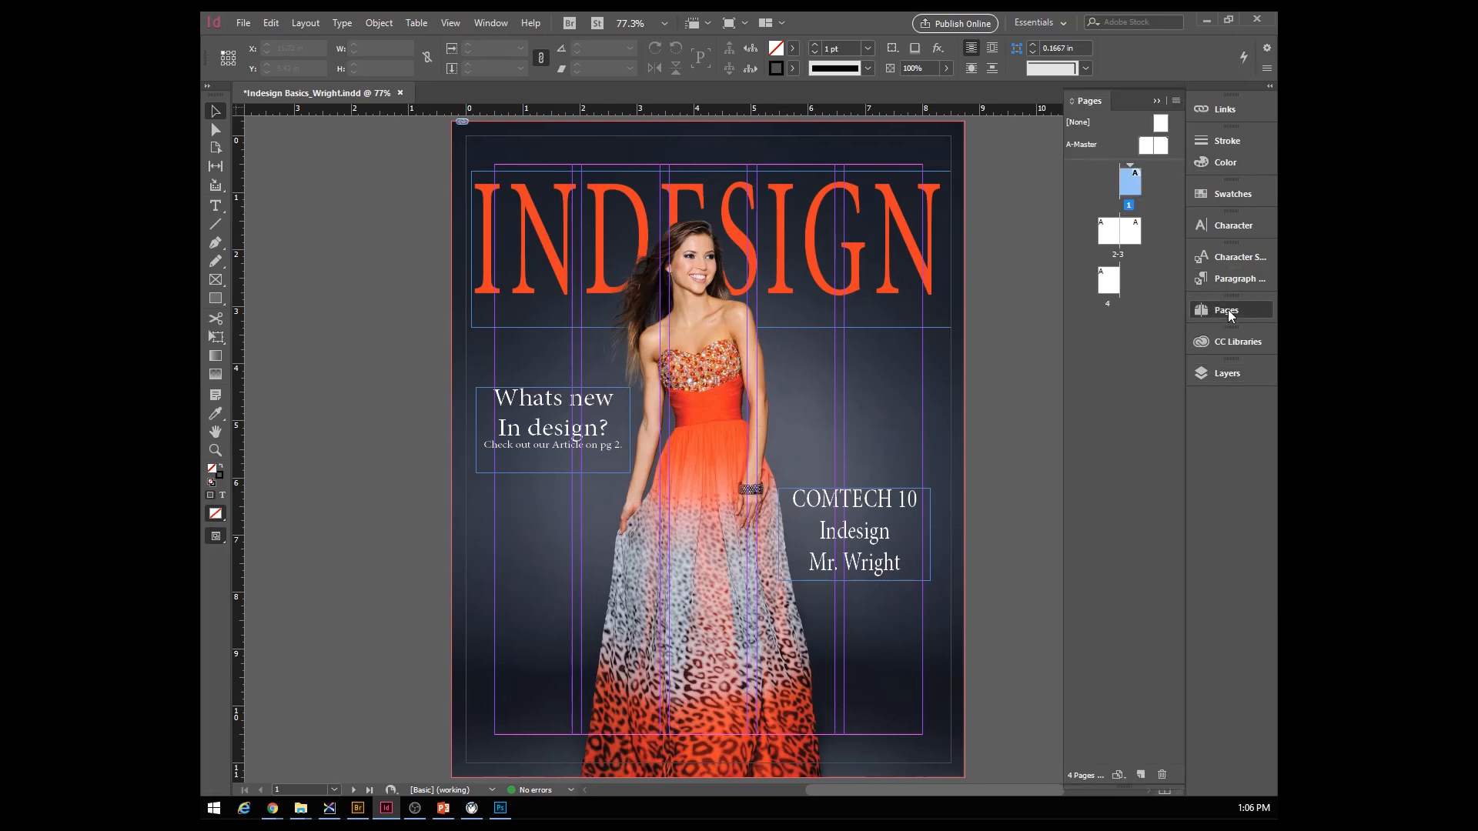
{"action": "double_click", "coordinate": [1109, 243]}
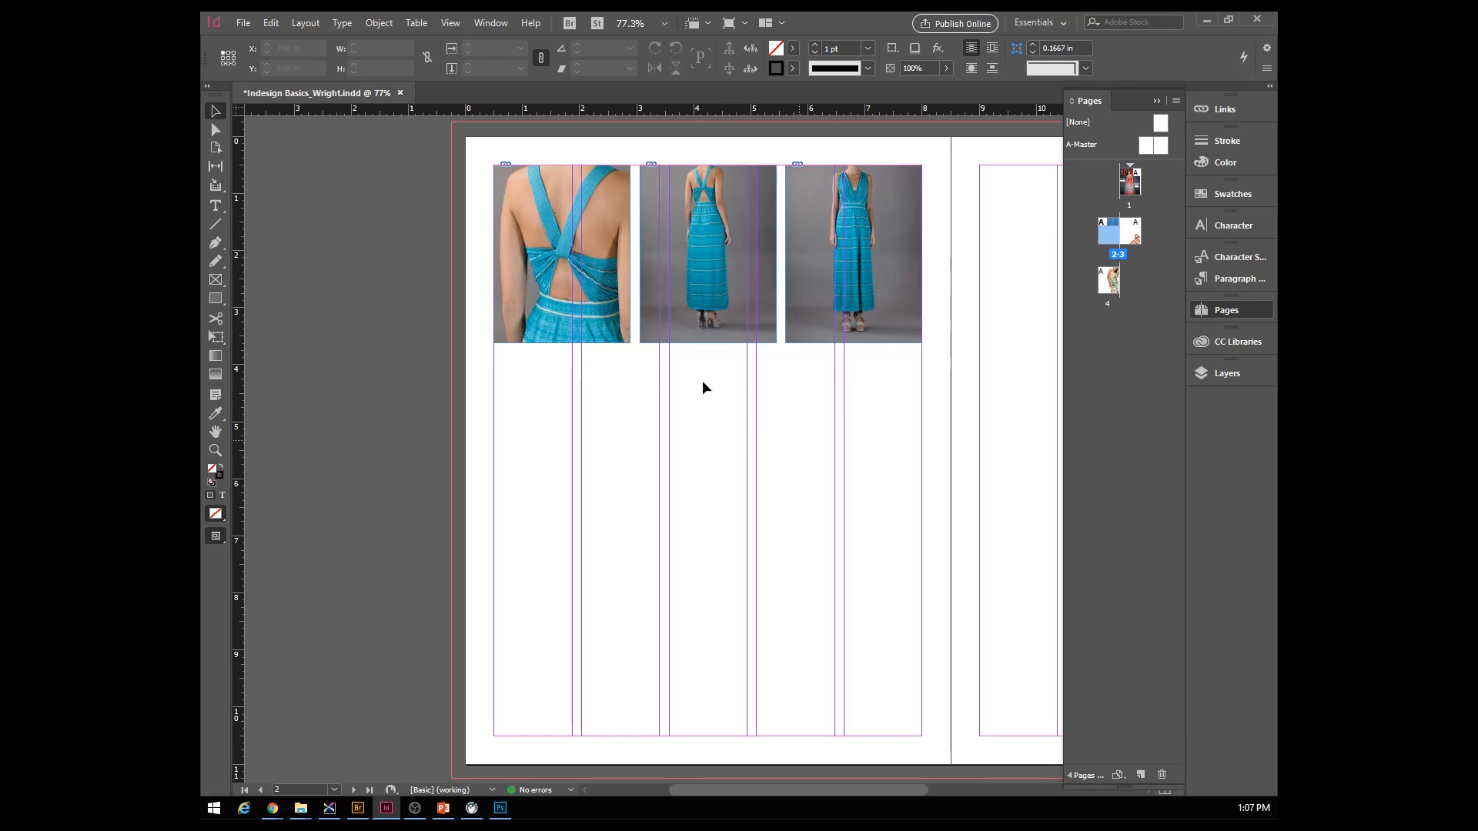
- Add a text frame below the three dress photos, spanning the second to fifth columns, and enter "Whats is a Design"
{"action": "left_click", "coordinate": [215, 207]}
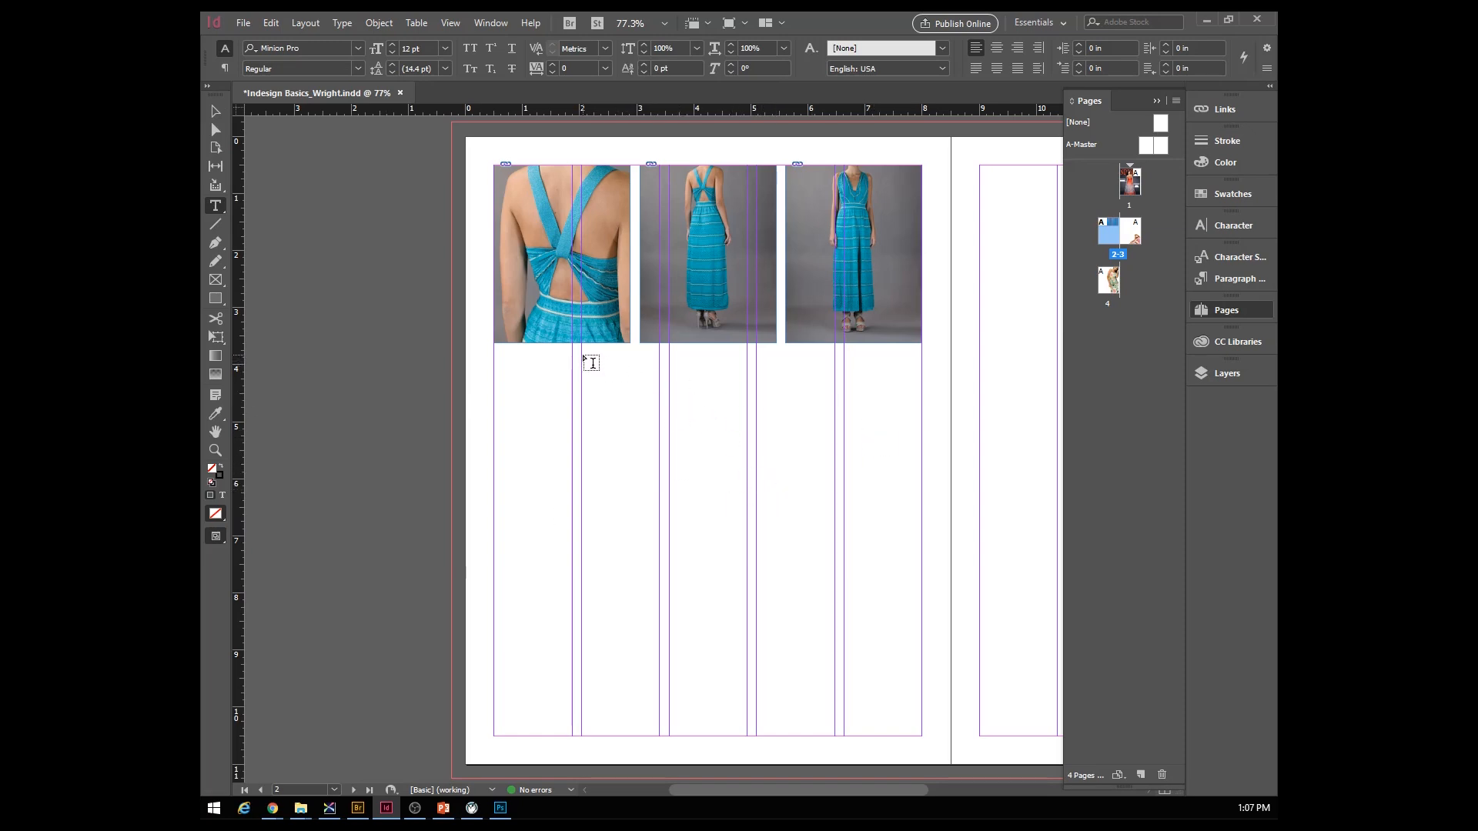
{"action": "left_click_drag", "start_coordinate": [582, 355], "coordinate": [921, 441]}
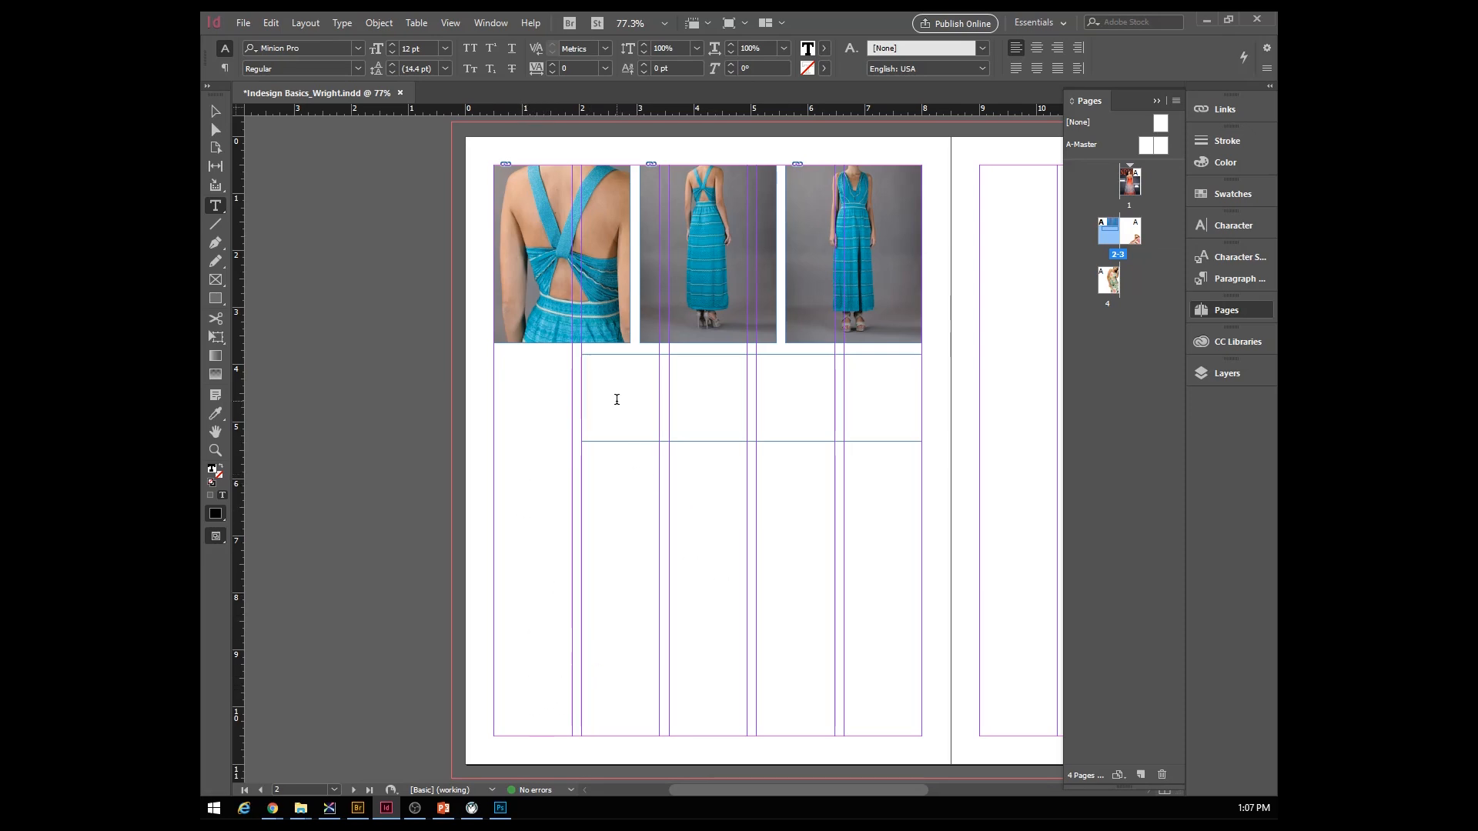
{"action": "type", "text": "WH"}
{"action": "key", "text": "BackSpace"}
{"action": "type", "text": "hats"}
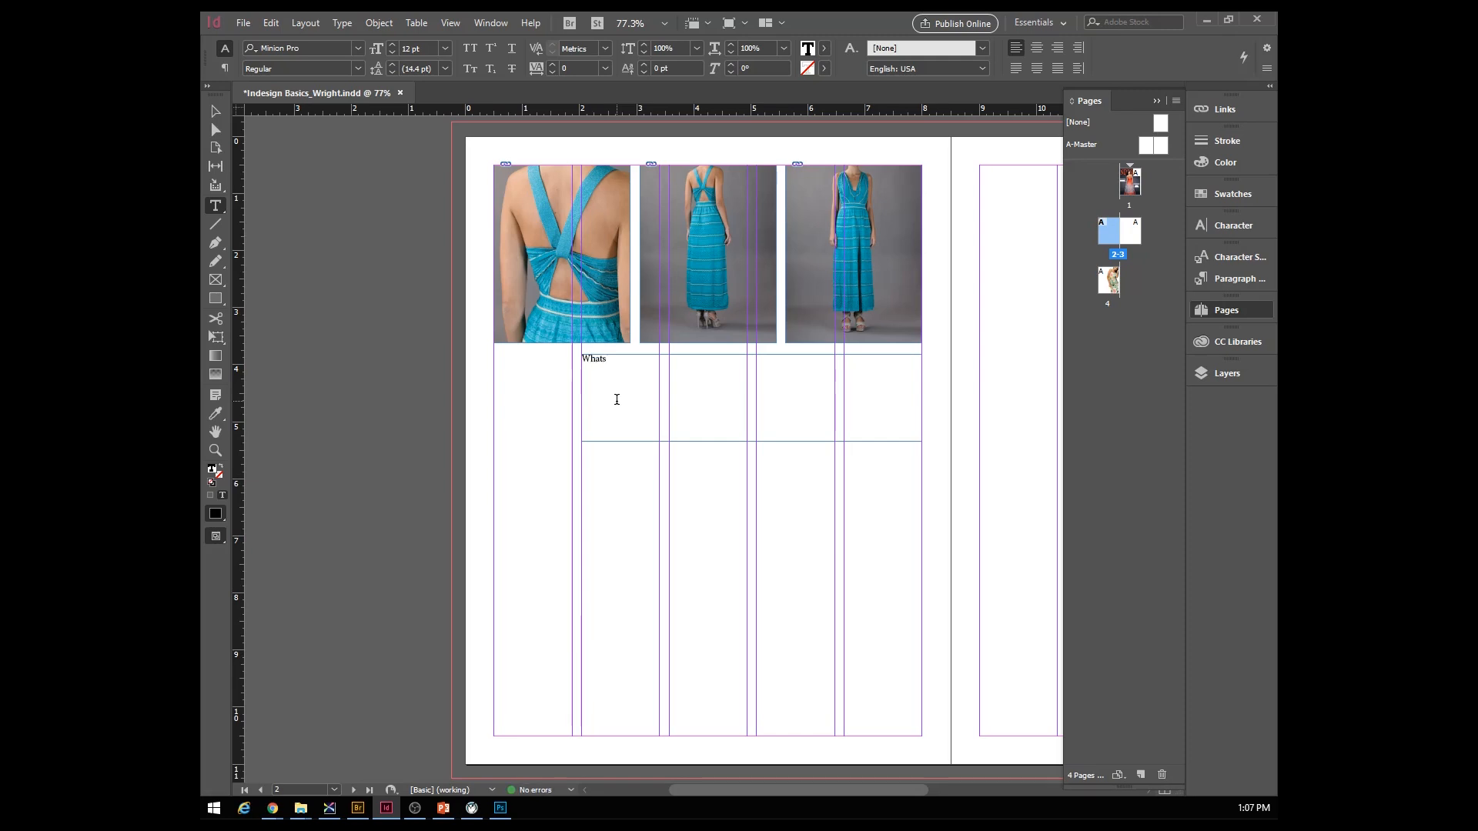
{"action": "type", "text": " is a Design"}
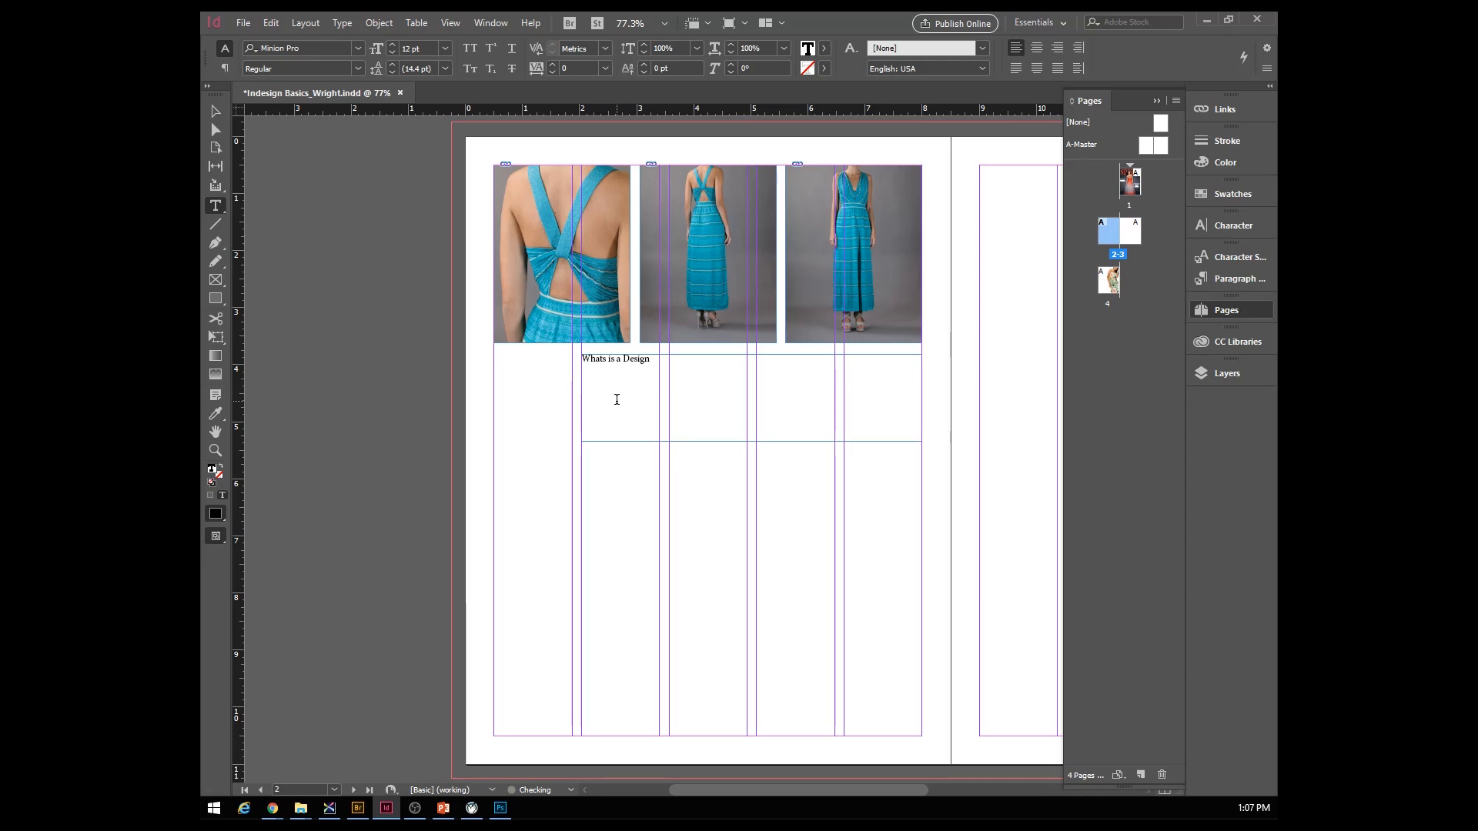
- Set the font of the whole "Whats is a Design" heading to Impact
{"action": "left_click_drag", "start_coordinate": [651, 359], "coordinate": [581, 360]}
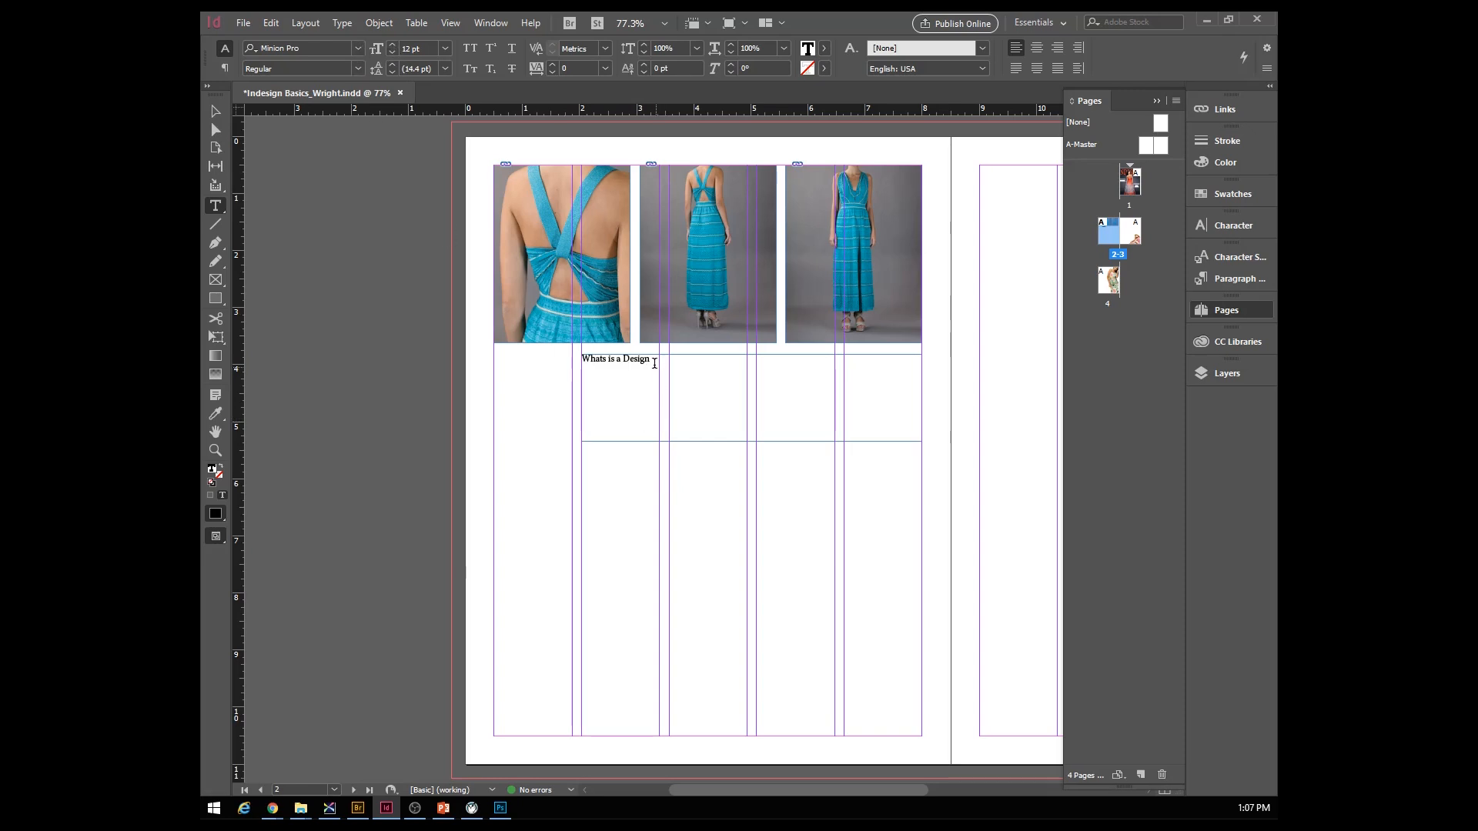
{"action": "left_click_drag", "start_coordinate": [577, 357], "coordinate": [689, 501]}
{"action": "left_click", "coordinate": [359, 48]}
{"action": "scroll", "coordinate": [307, 268], "scroll_direction": "down", "scroll_amount": 15}
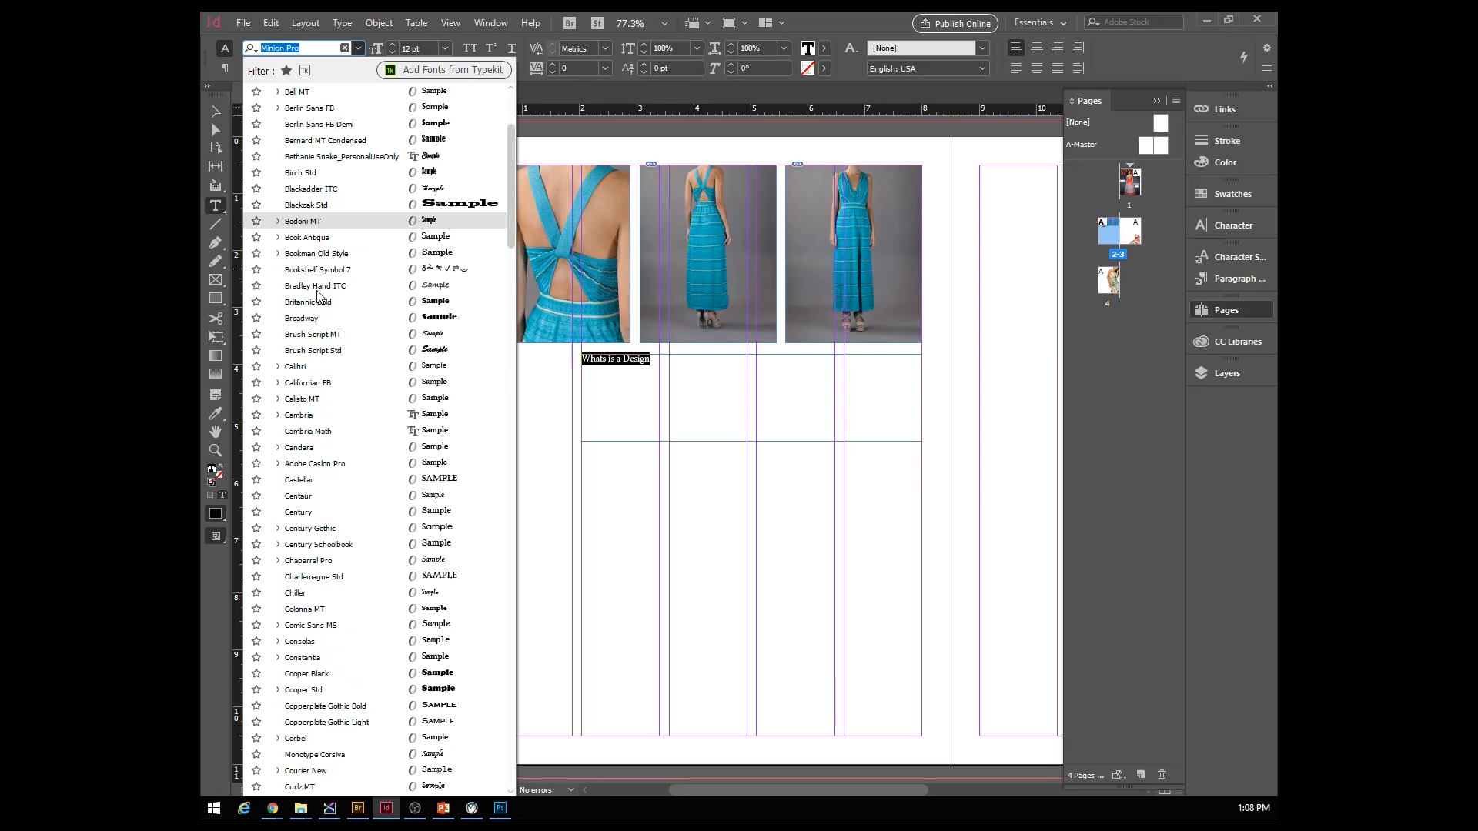
{"action": "scroll", "coordinate": [304, 357], "scroll_direction": "down", "scroll_amount": 8}
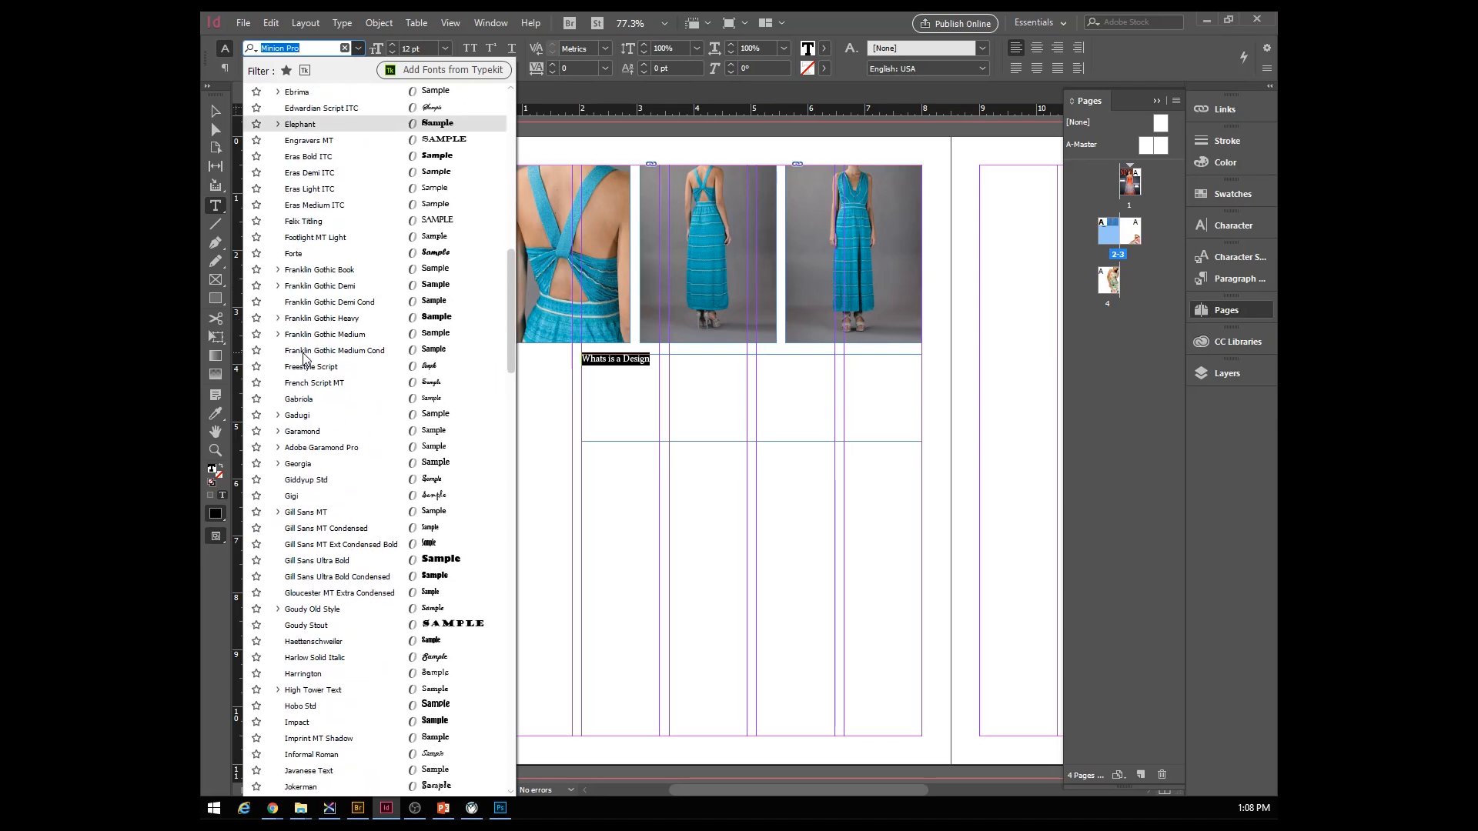
{"action": "left_click", "coordinate": [303, 464]}
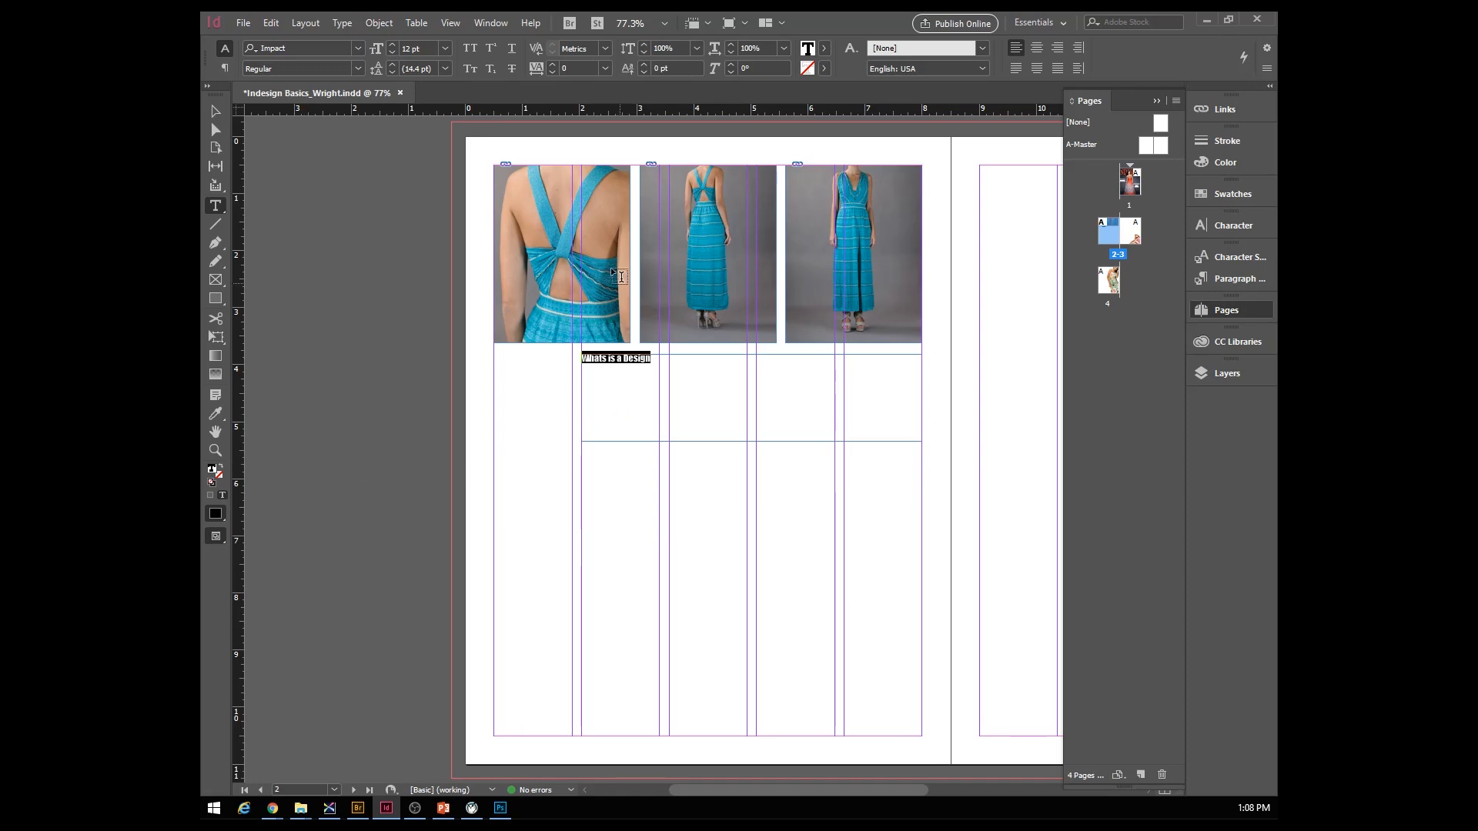
- Enlarge the page 2 heading to 59 pt so it fills the frame's width
{"action": "left_click", "coordinate": [391, 44]}
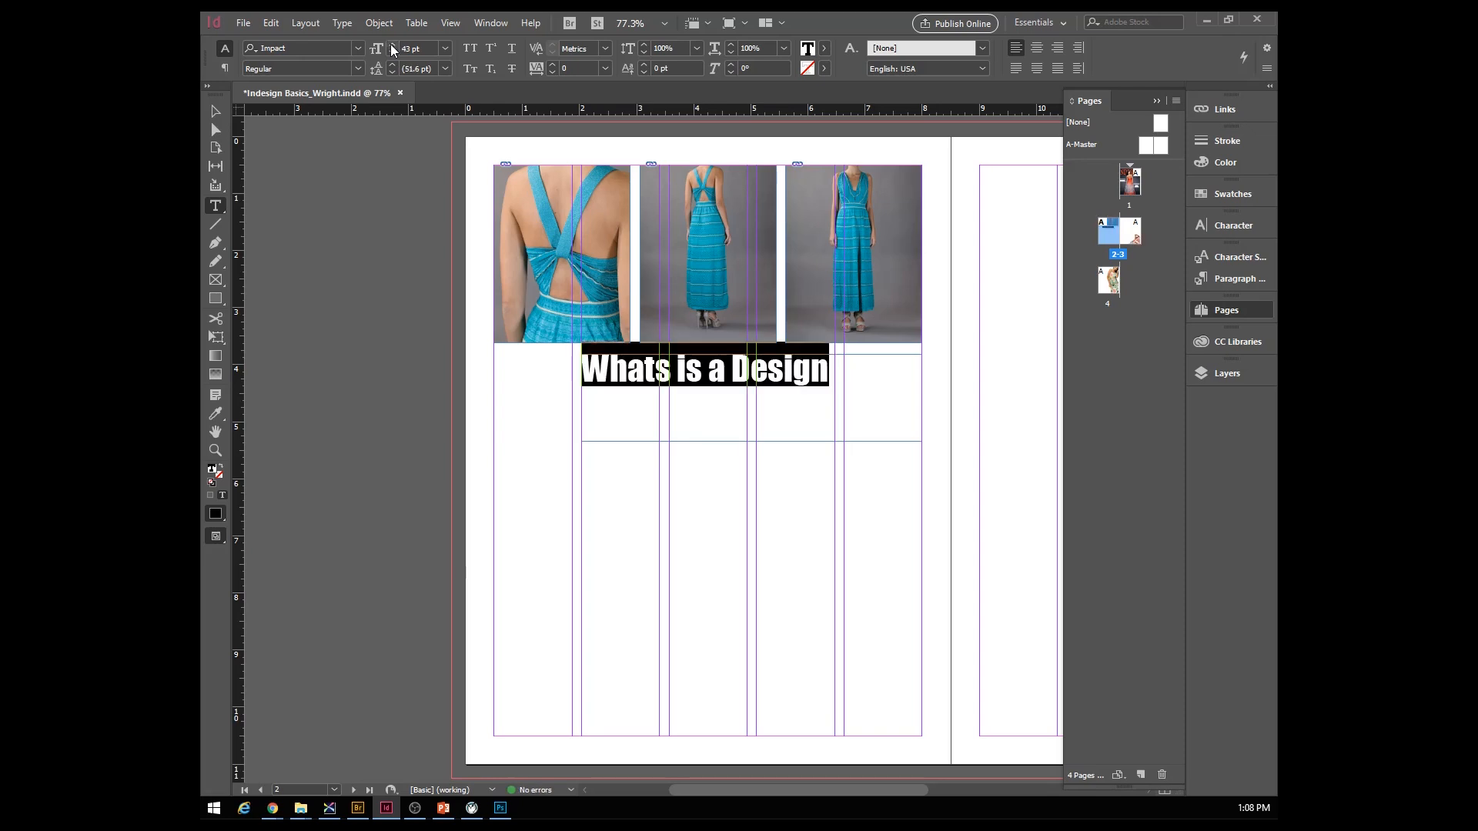
{"action": "left_click", "coordinate": [391, 44]}
{"action": "left_click", "coordinate": [391, 45]}
{"action": "left_click", "coordinate": [391, 45]}
{"action": "left_click", "coordinate": [390, 44]}
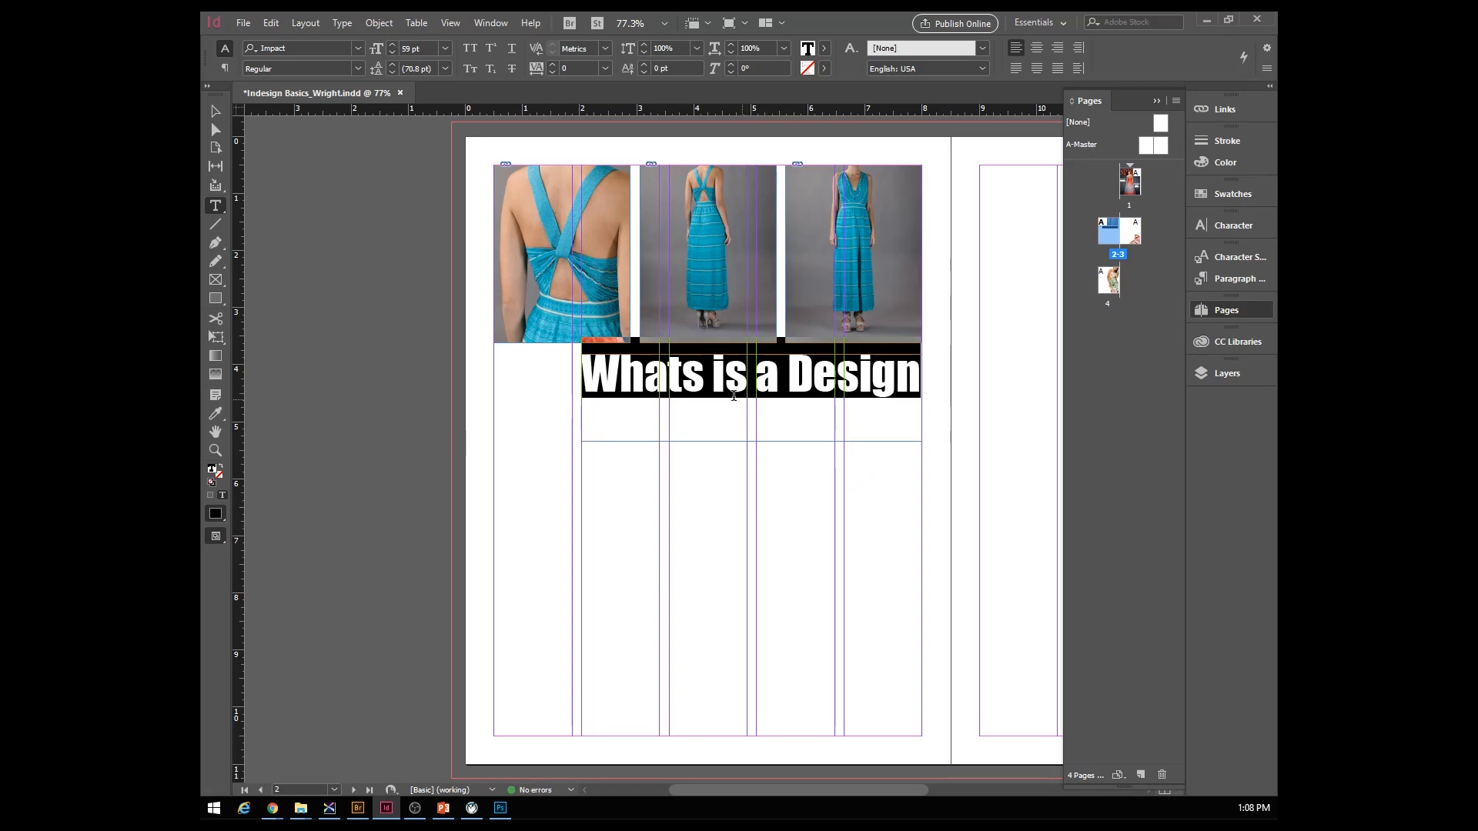
- Reword the page 2 heading to "What's in for Design", adding the apostrophe and replacing "is a" with "in for"
{"action": "left_click", "coordinate": [696, 377]}
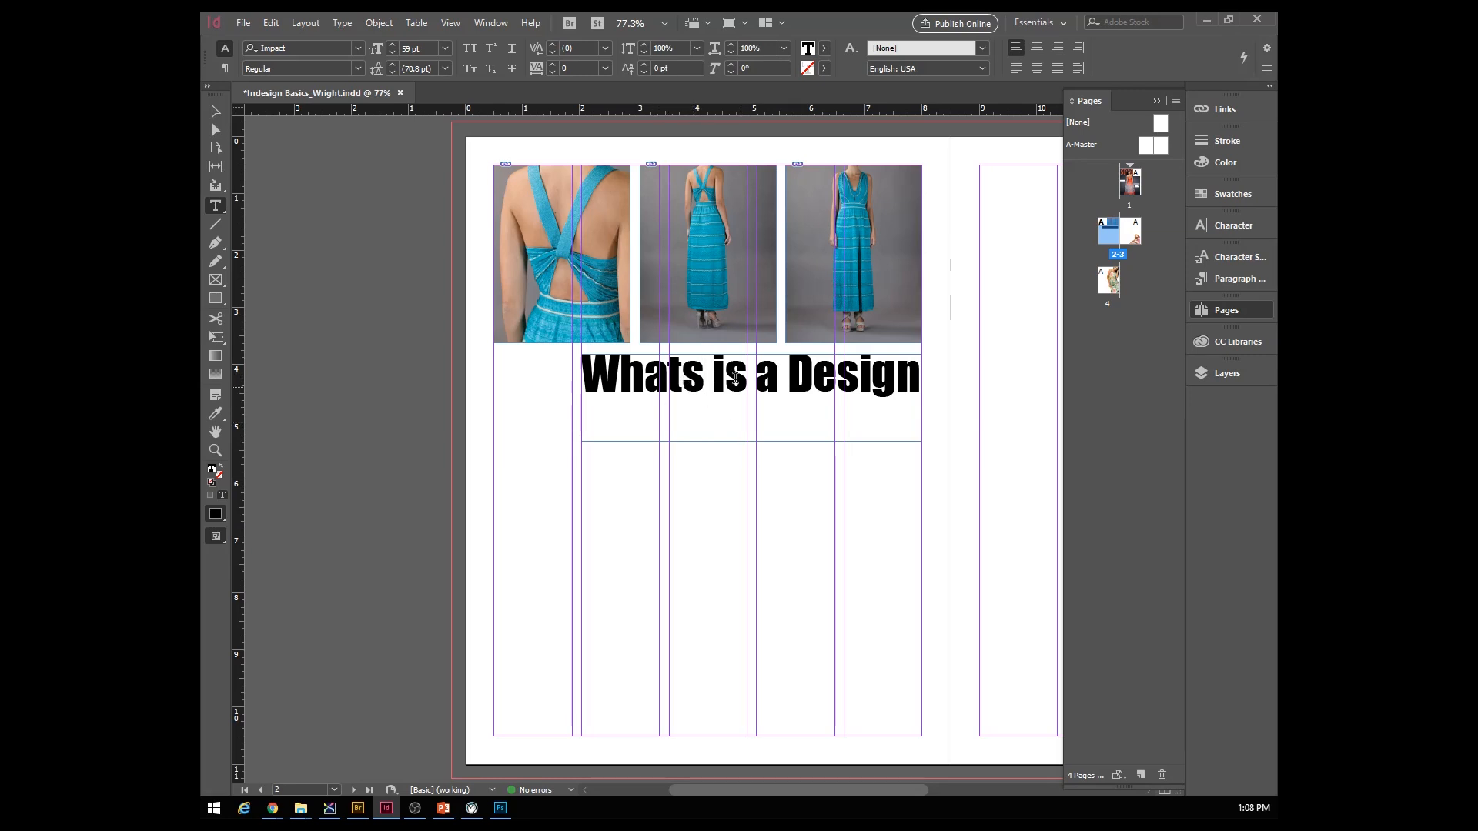
{"action": "left_click", "coordinate": [687, 377]}
{"action": "type", "text": "'"}
{"action": "key", "text": "Right"}
{"action": "key", "text": "Right"}
{"action": "key", "text": "Right"}
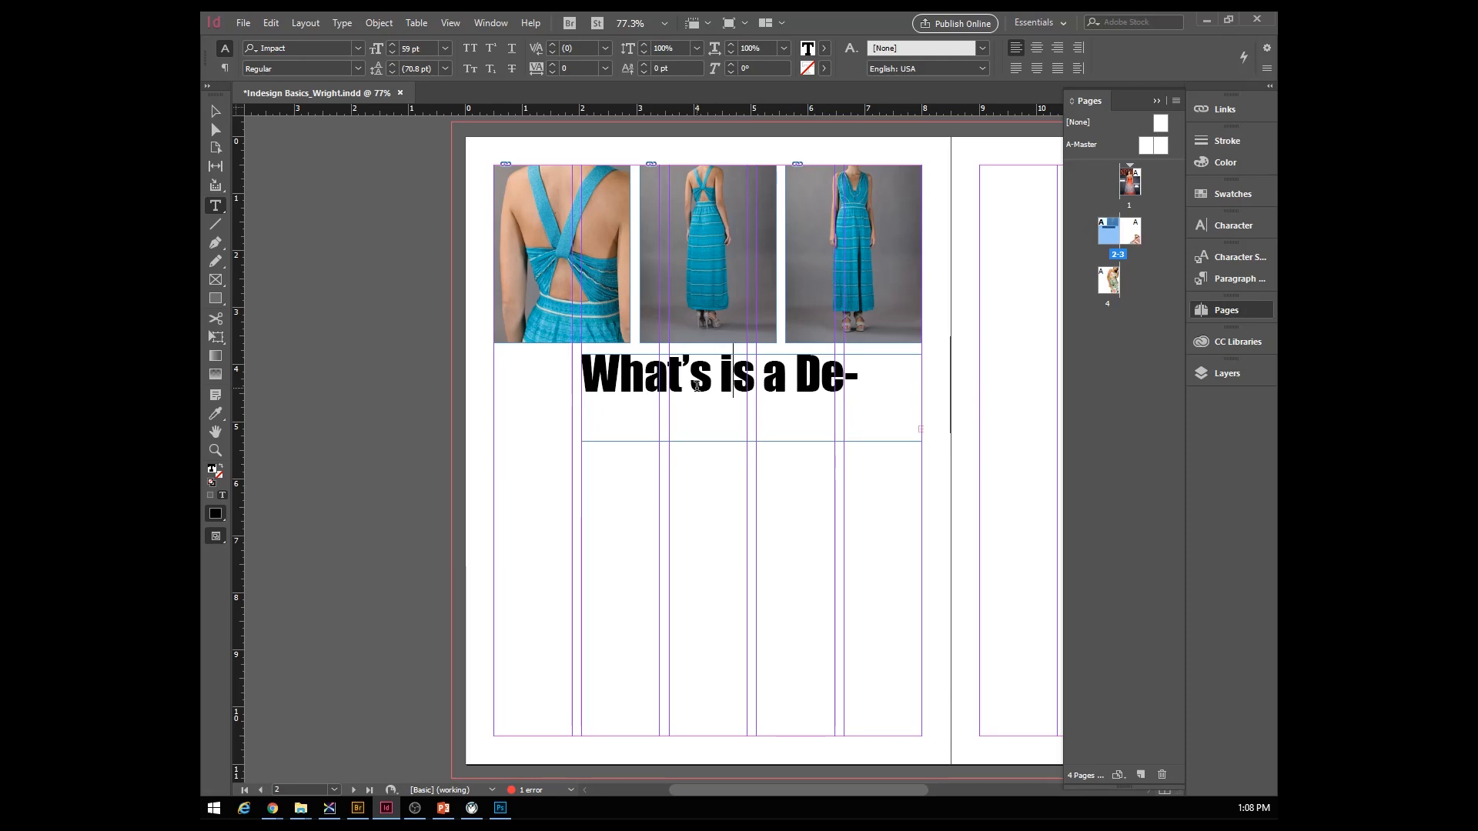
{"action": "type", "text": "n"}
{"action": "key", "text": "Delete"}
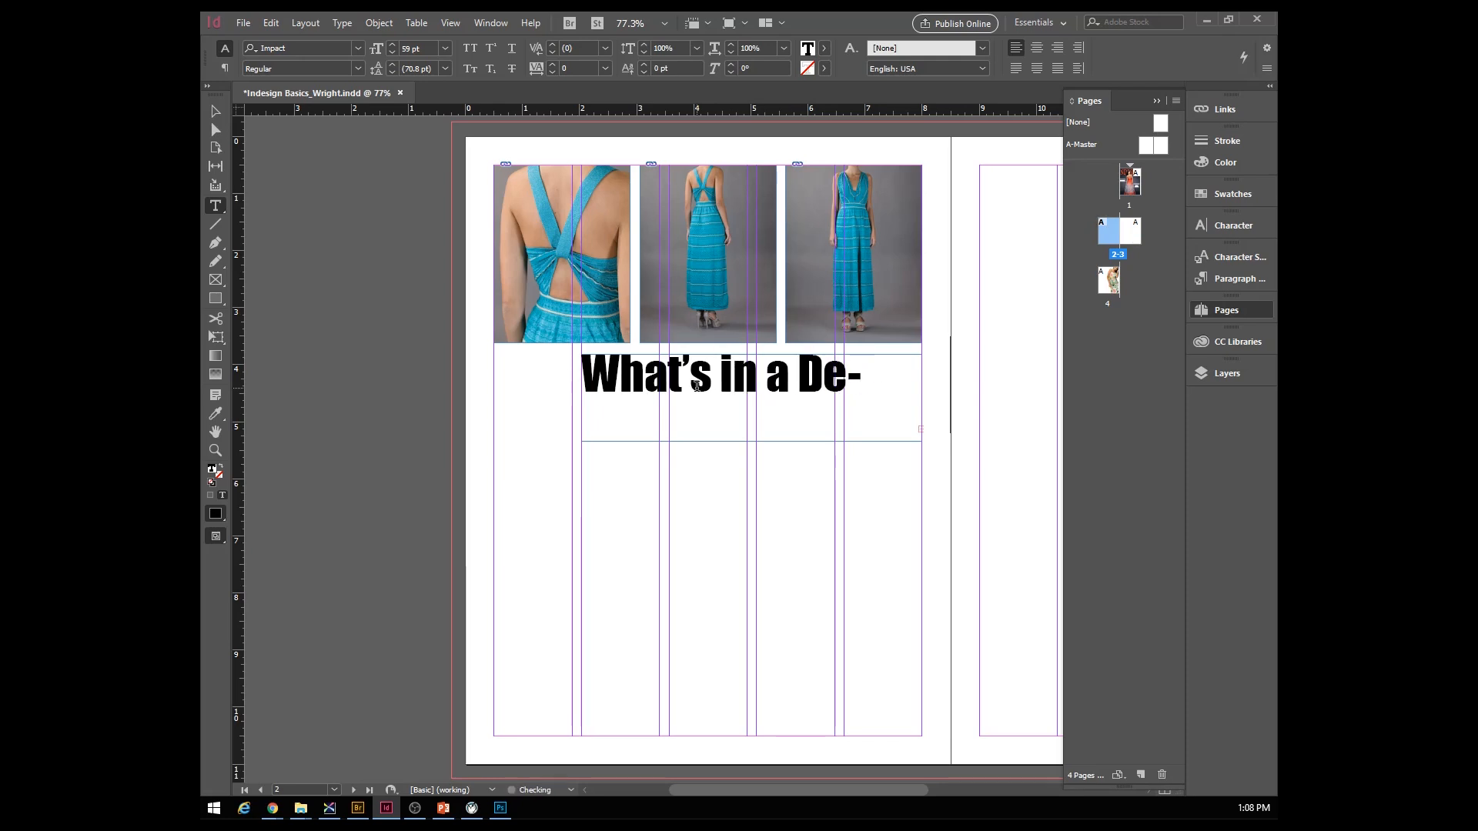
{"action": "key", "text": "Right"}
{"action": "type", "text": "for"}
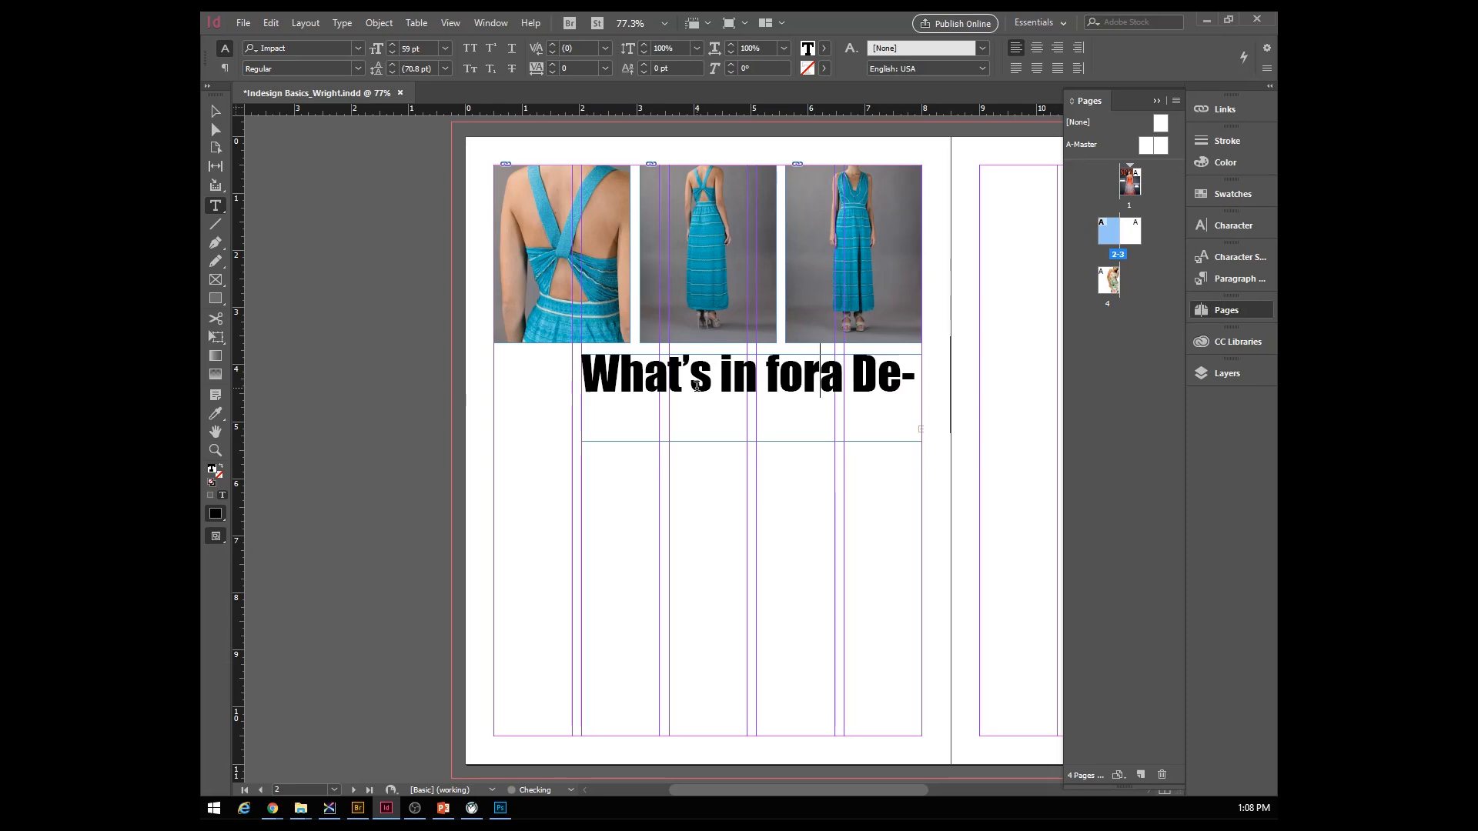
{"action": "key", "text": "Delete"}
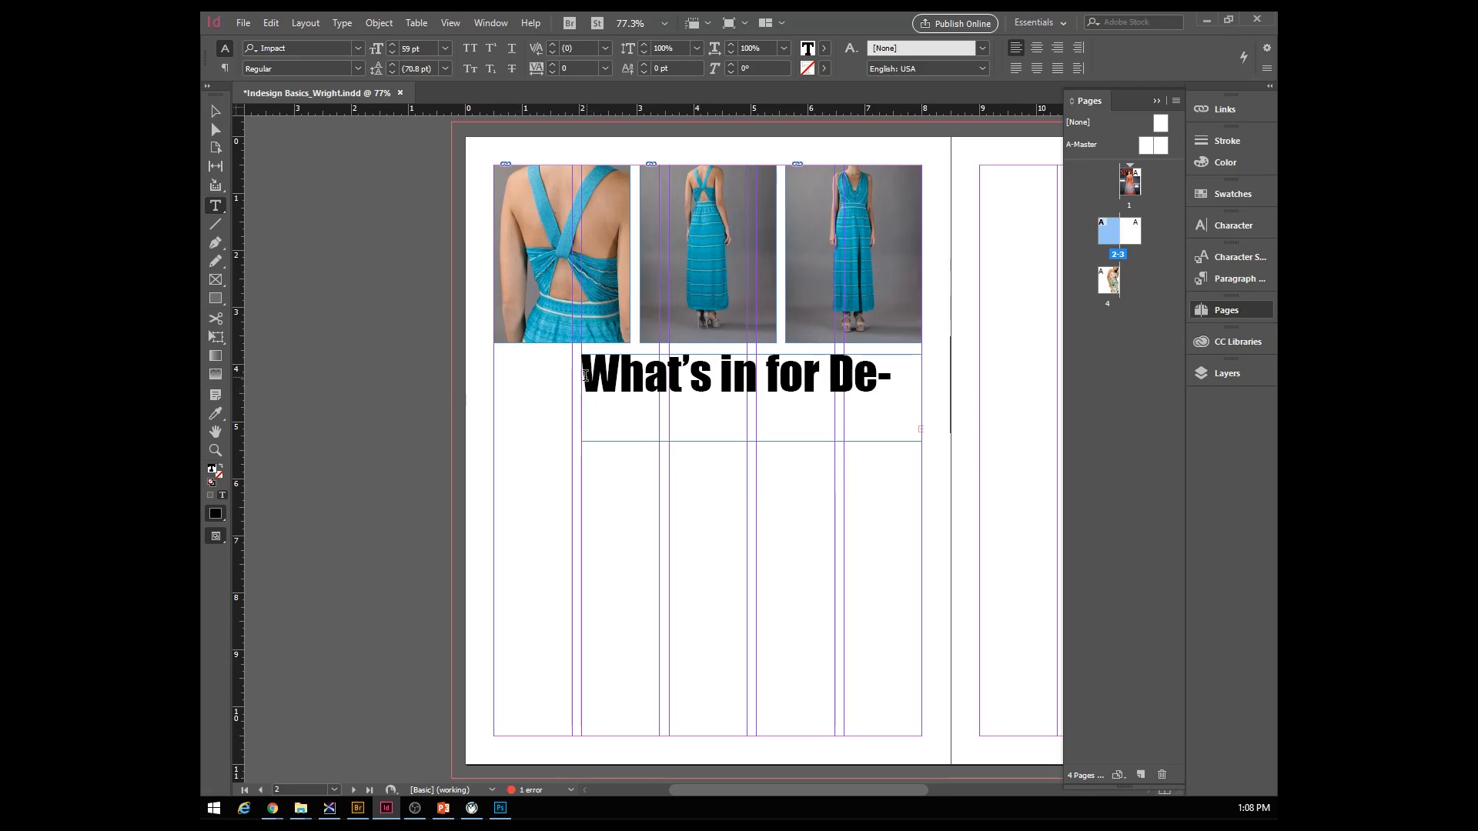
- Reduce the font size of the visible heading text so that "Design" fits on the same line, and select the whole heading
{"action": "left_click_drag", "start_coordinate": [581, 374], "coordinate": [953, 391]}
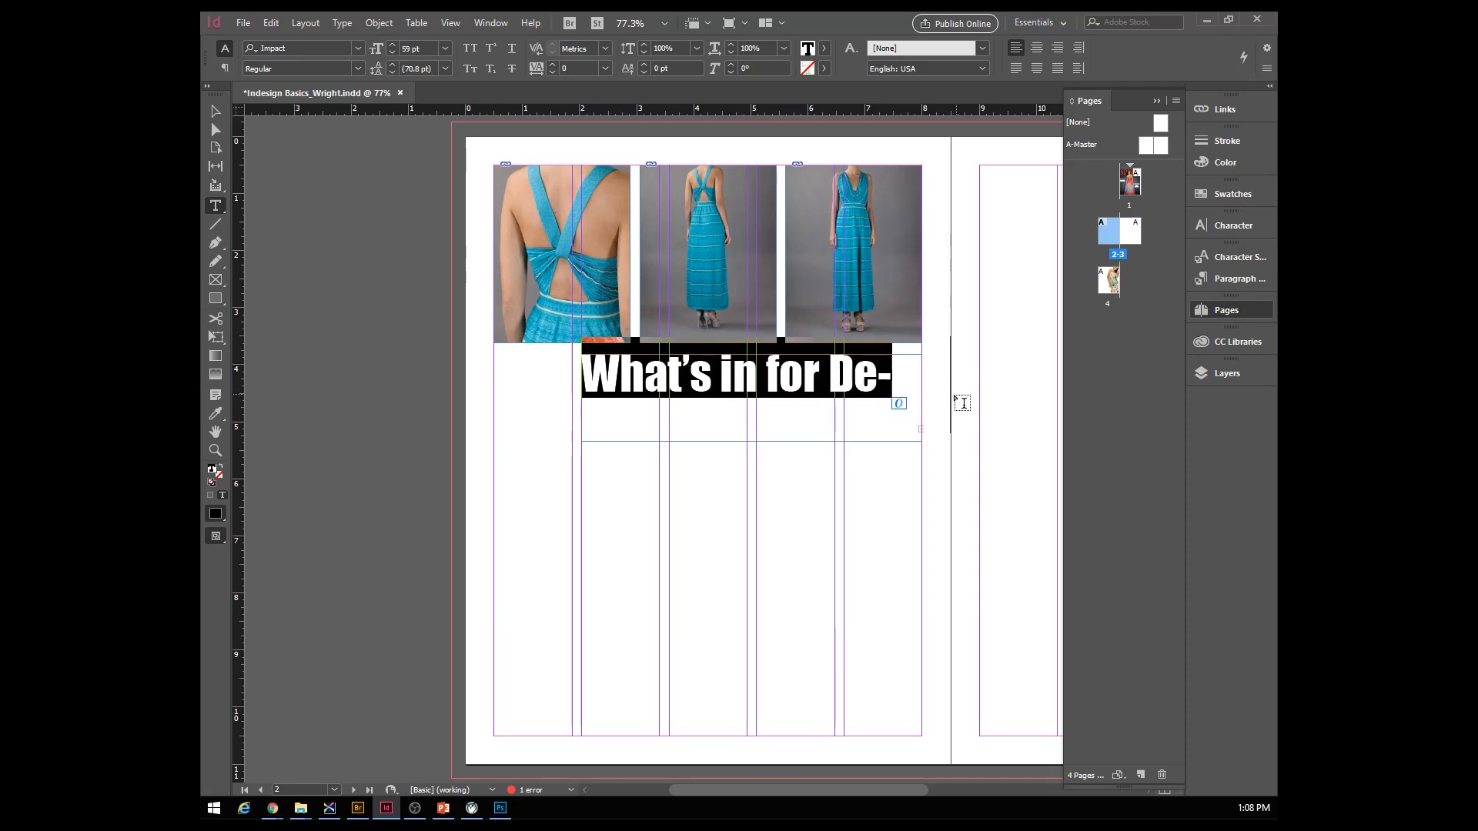
{"action": "left_click", "coordinate": [390, 52]}
{"action": "left_click", "coordinate": [390, 52]}
{"action": "left_click", "coordinate": [390, 52]}
{"action": "left_click", "coordinate": [390, 52]}
{"action": "left_click", "coordinate": [390, 52]}
{"action": "left_click_drag", "start_coordinate": [915, 371], "coordinate": [585, 373]}
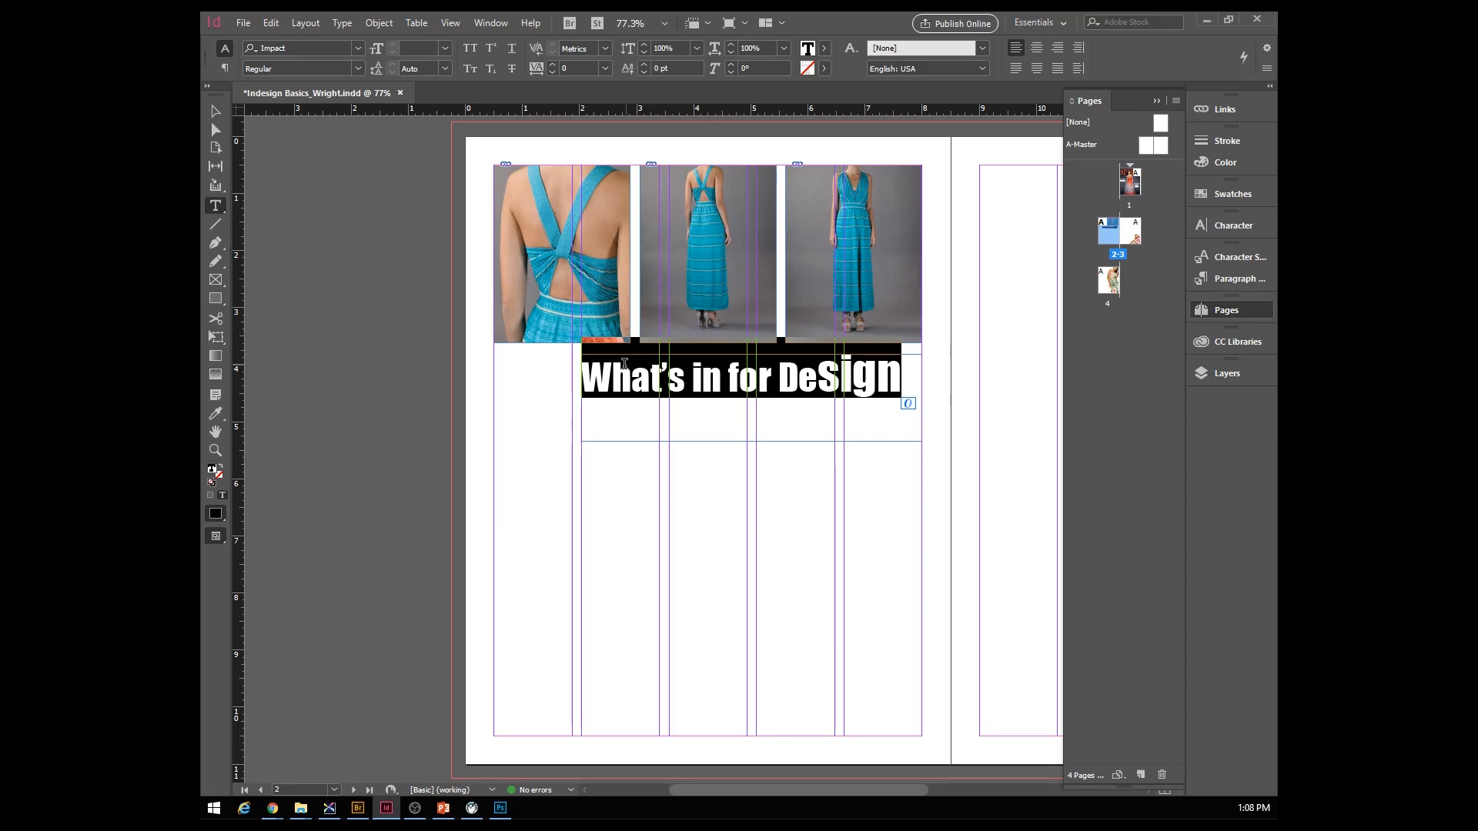
- Add a question mark to the end of the page 2 heading and set the whole text to 49 pt
{"action": "left_click", "coordinate": [905, 394]}
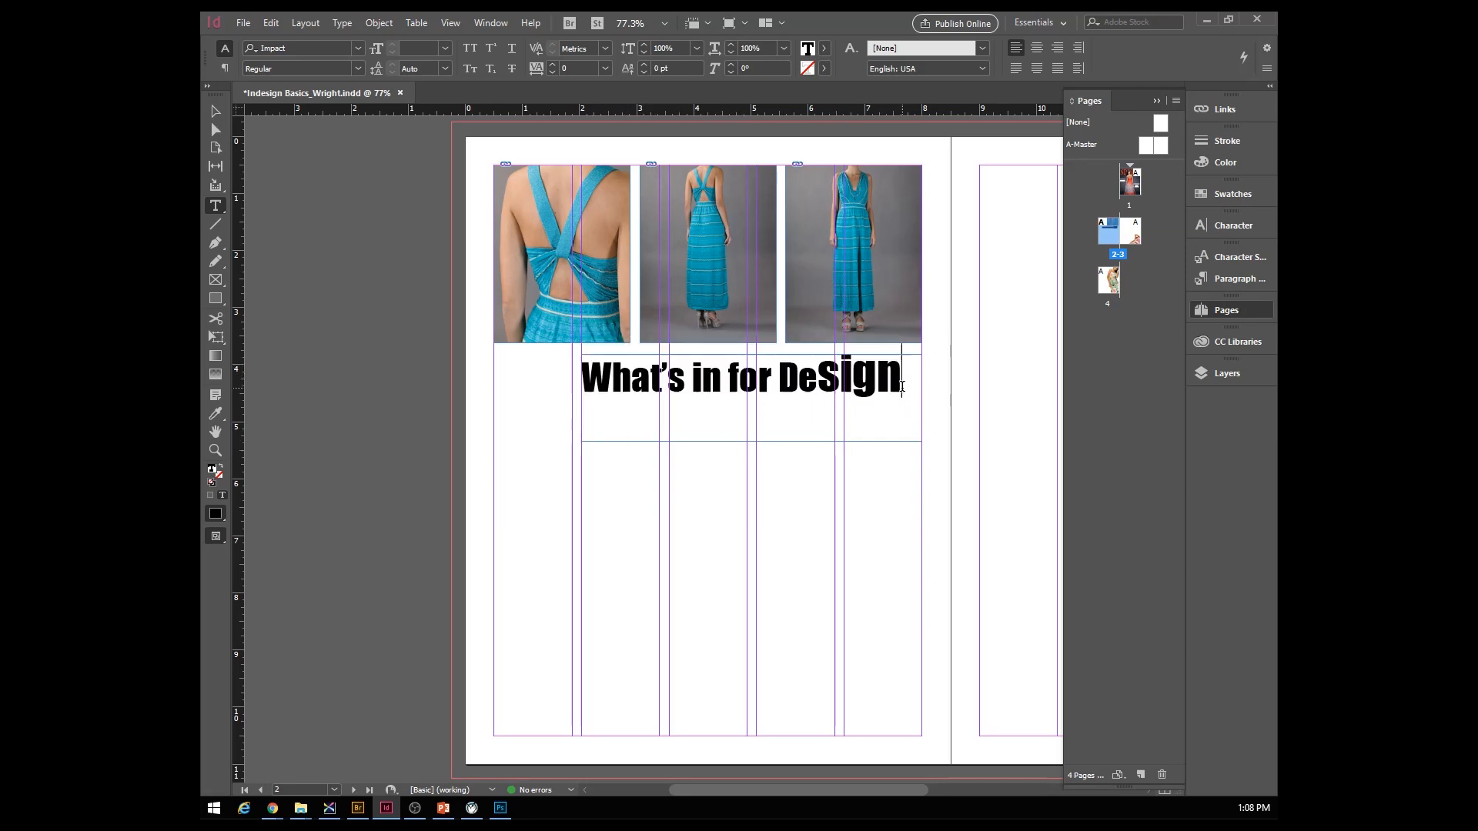
{"action": "type", "text": "?"}
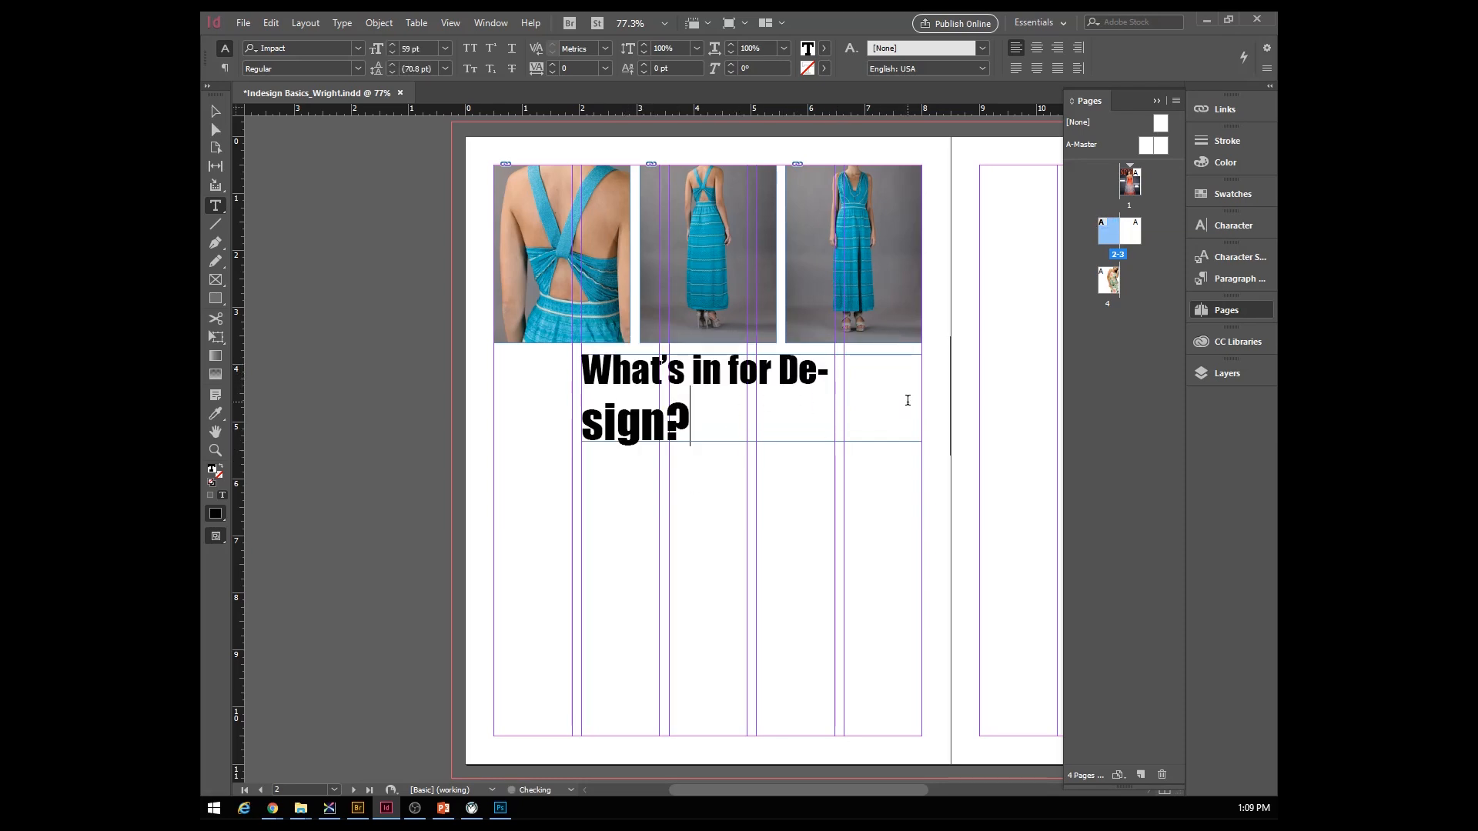
{"action": "left_click_drag", "start_coordinate": [690, 429], "coordinate": [577, 380]}
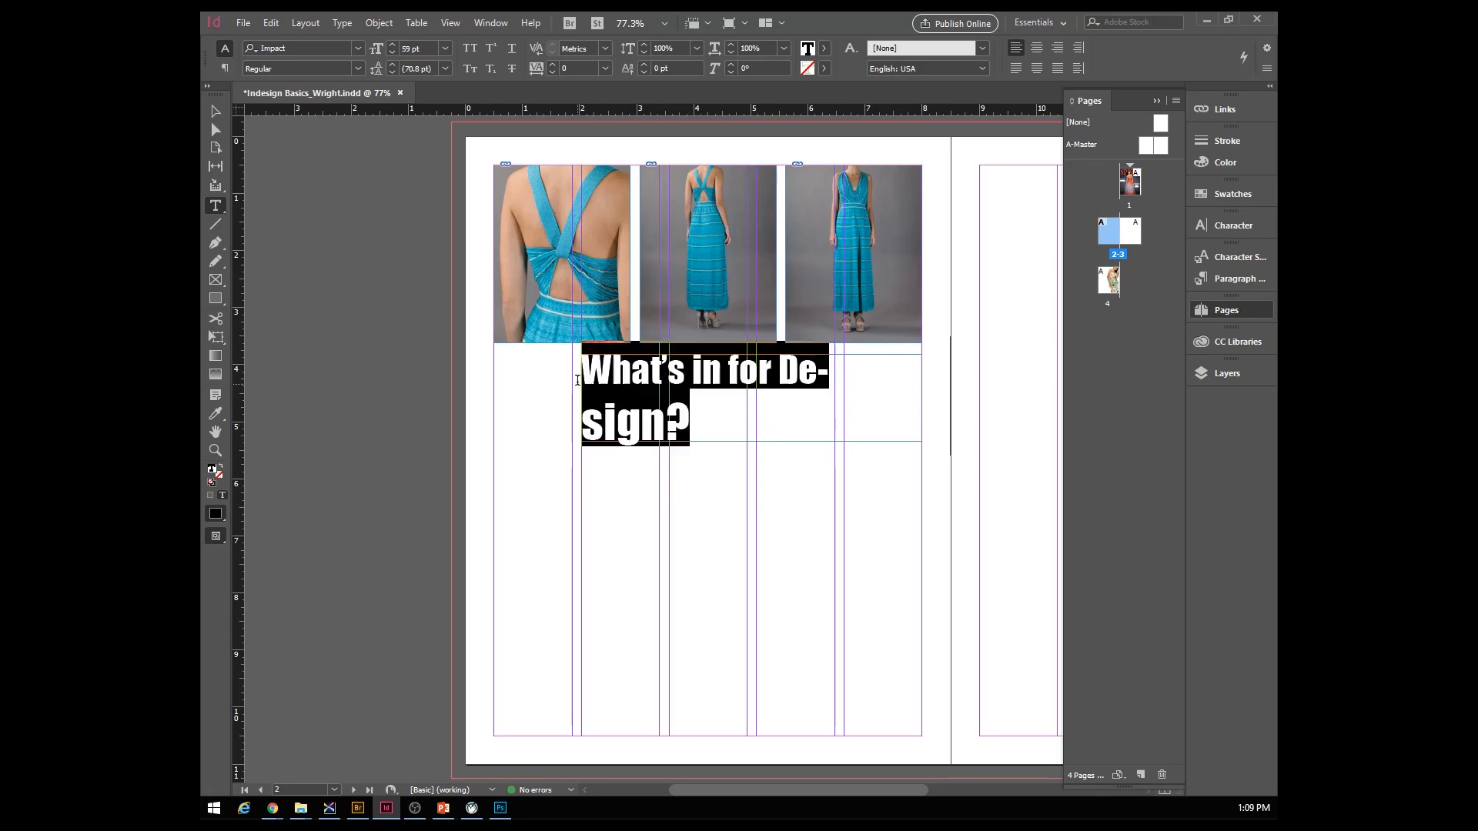
{"action": "left_click", "coordinate": [444, 48]}
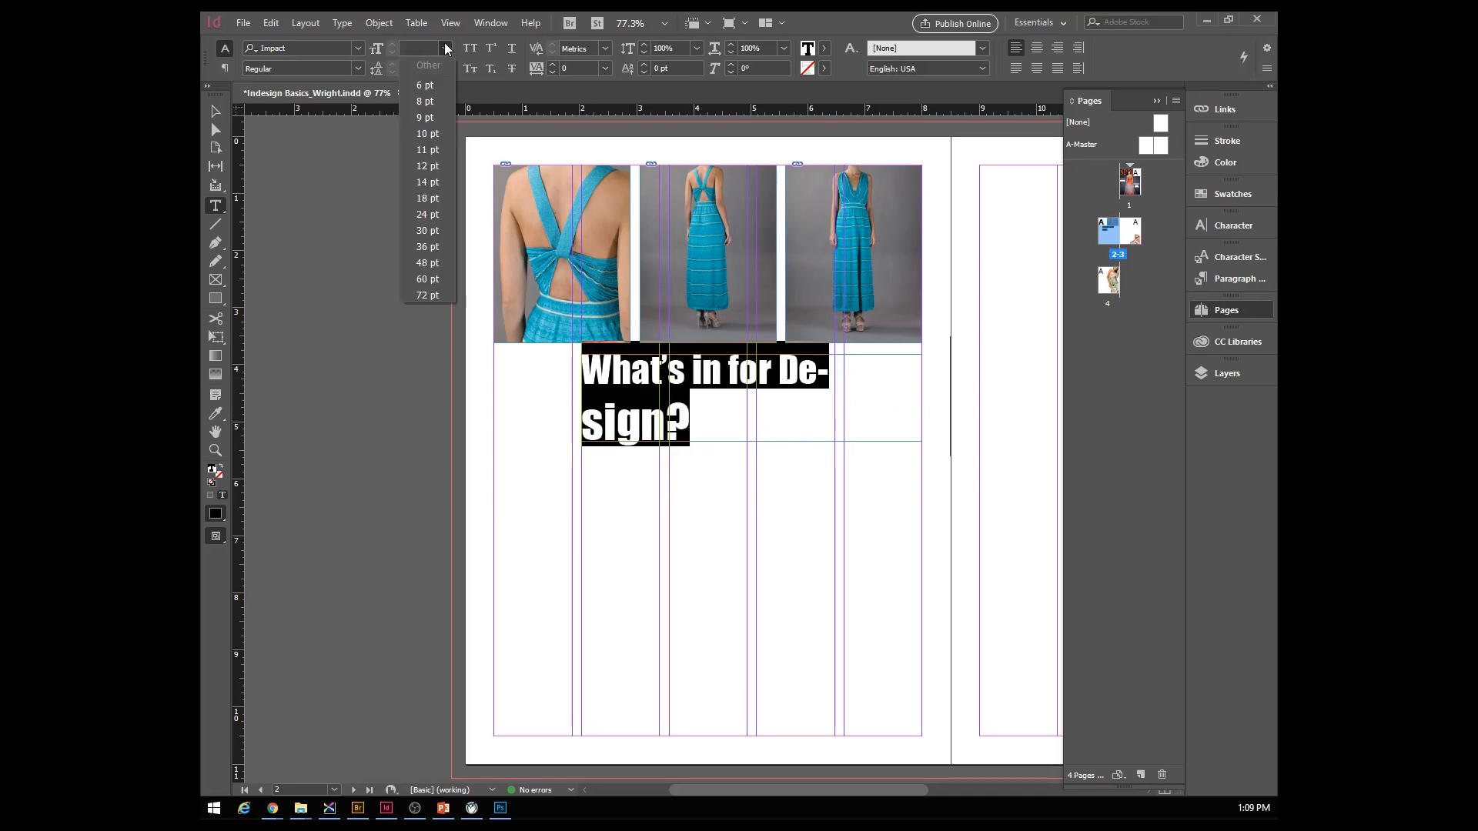
{"action": "left_click", "coordinate": [423, 262]}
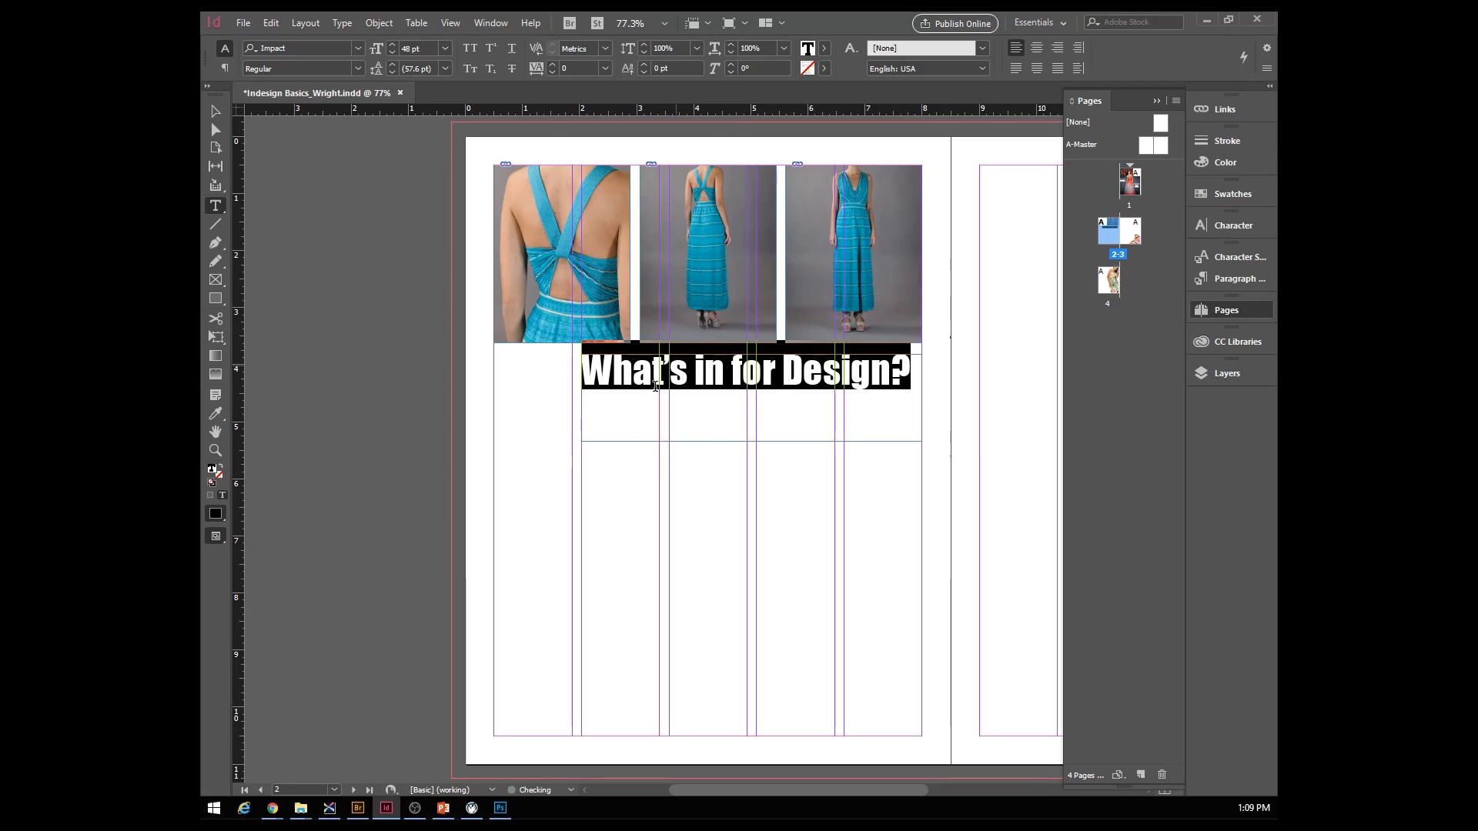
{"action": "left_click", "coordinate": [390, 44]}
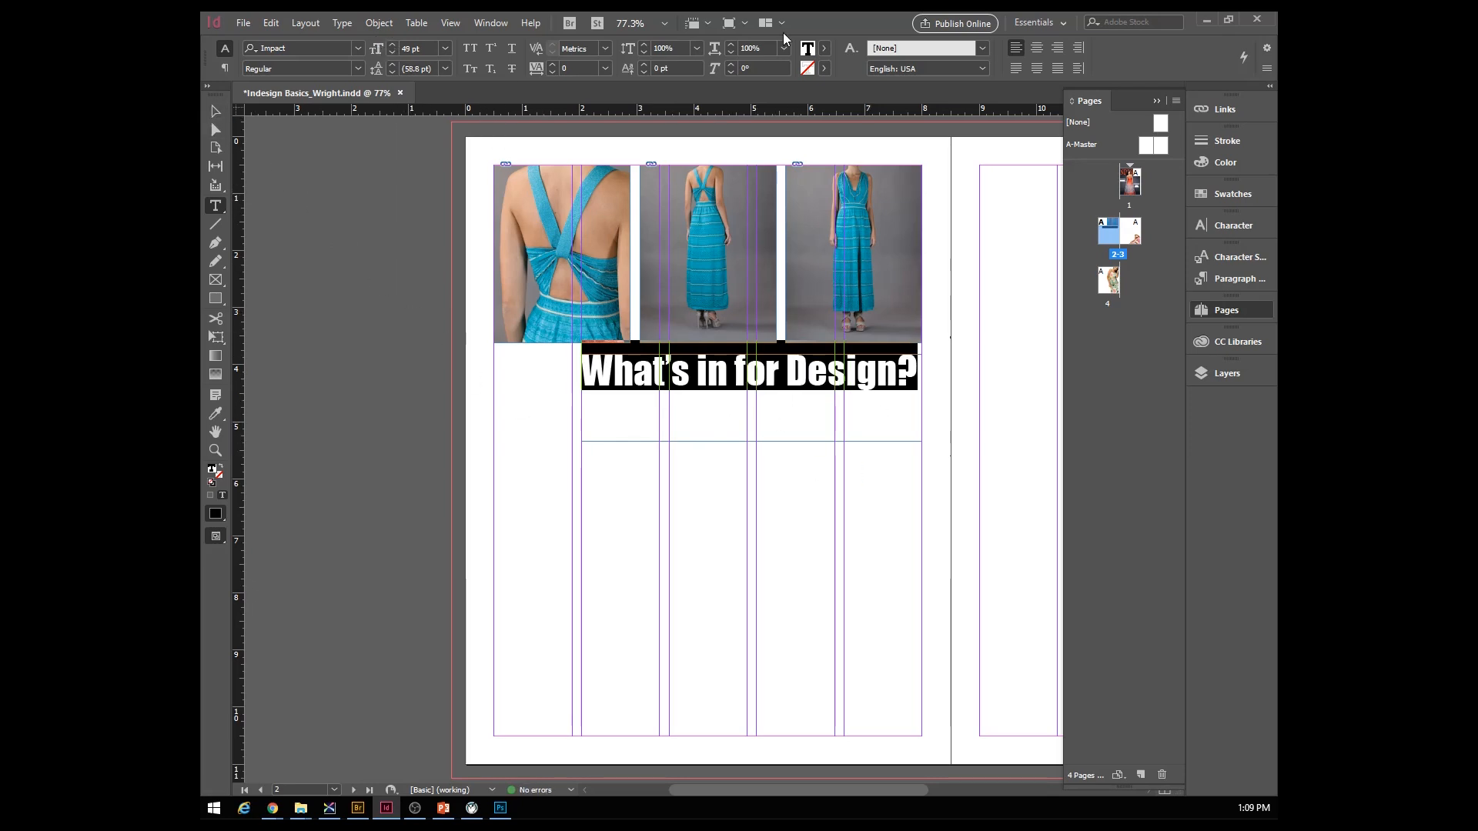
- Center the heading text and shorten its frame from below to a height of about 0.78 in
{"action": "left_click", "coordinate": [1035, 52]}
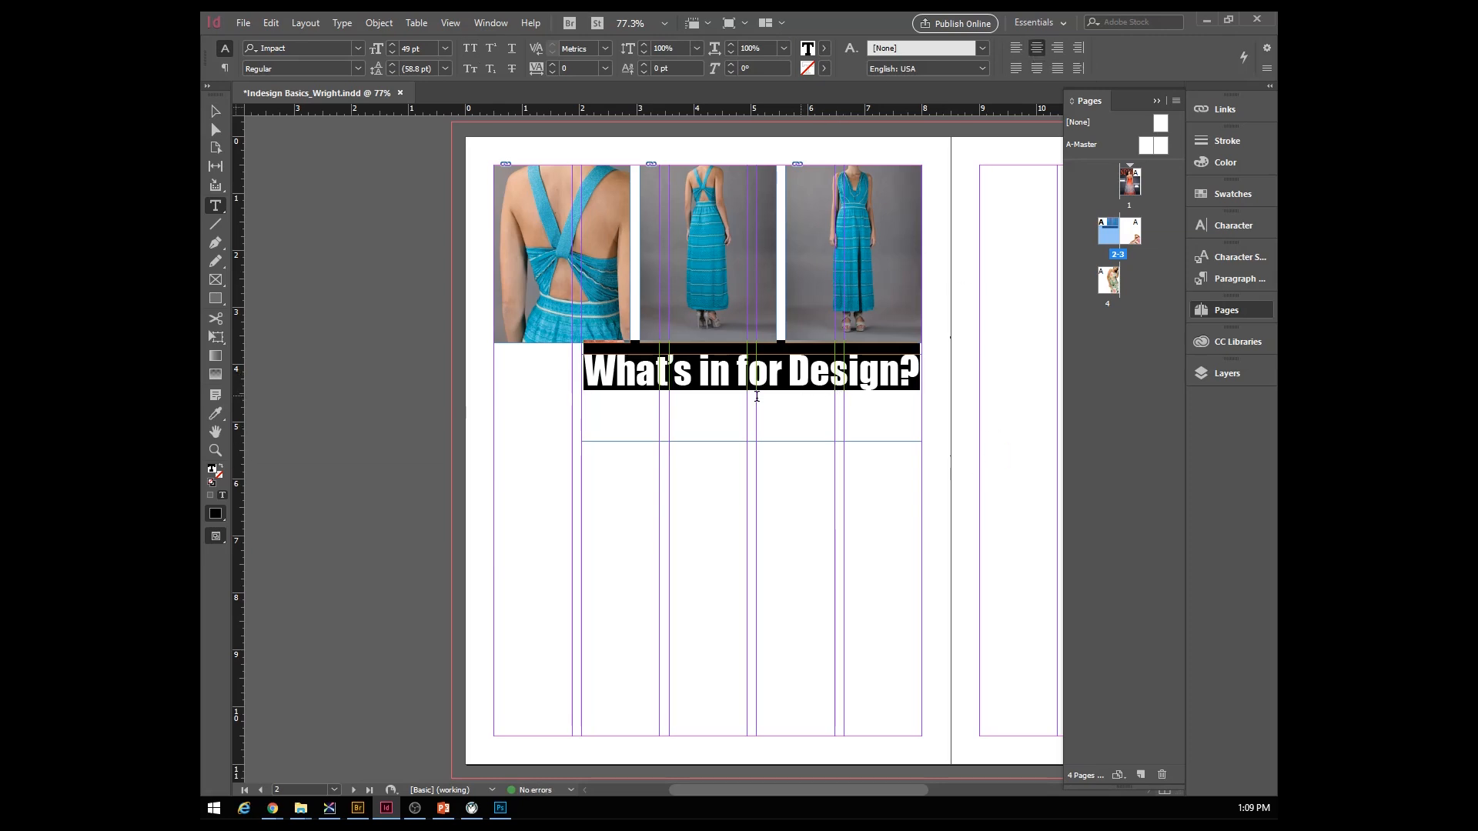
{"action": "key", "text": "Escape"}
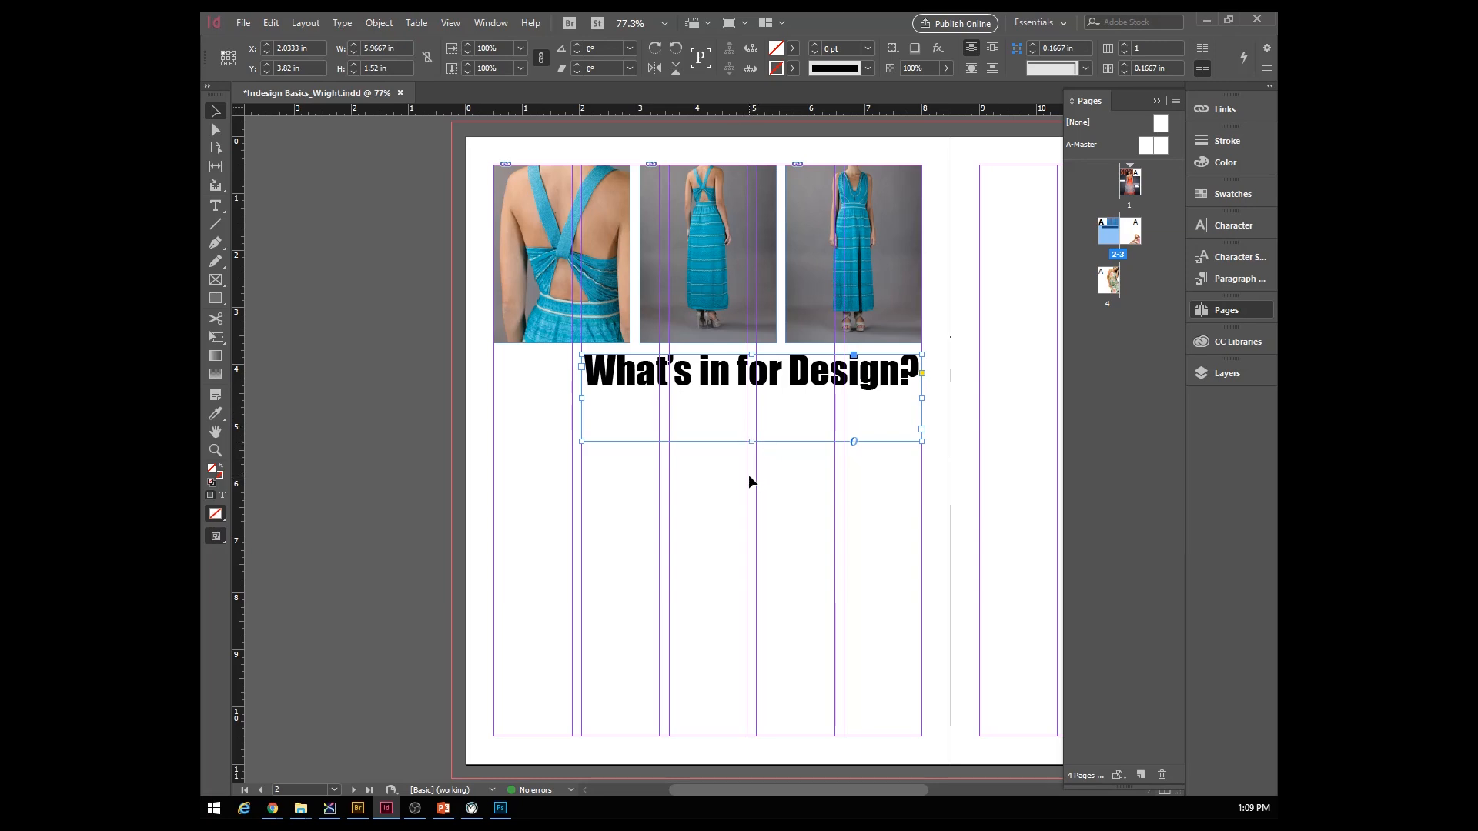
{"action": "left_click", "coordinate": [216, 206]}
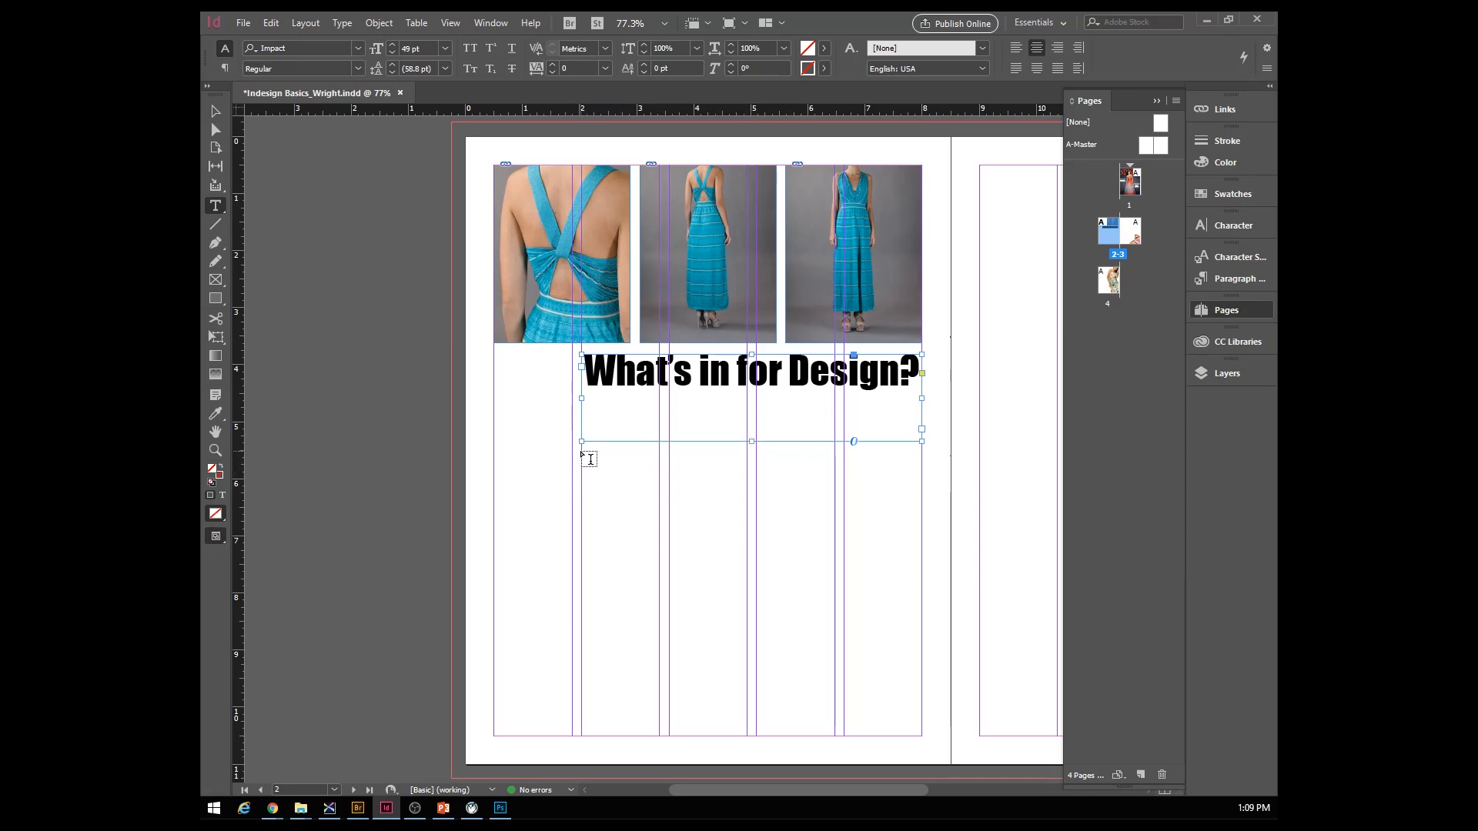
{"action": "left_click", "coordinate": [216, 133]}
{"action": "left_click_drag", "start_coordinate": [754, 441], "coordinate": [755, 399]}
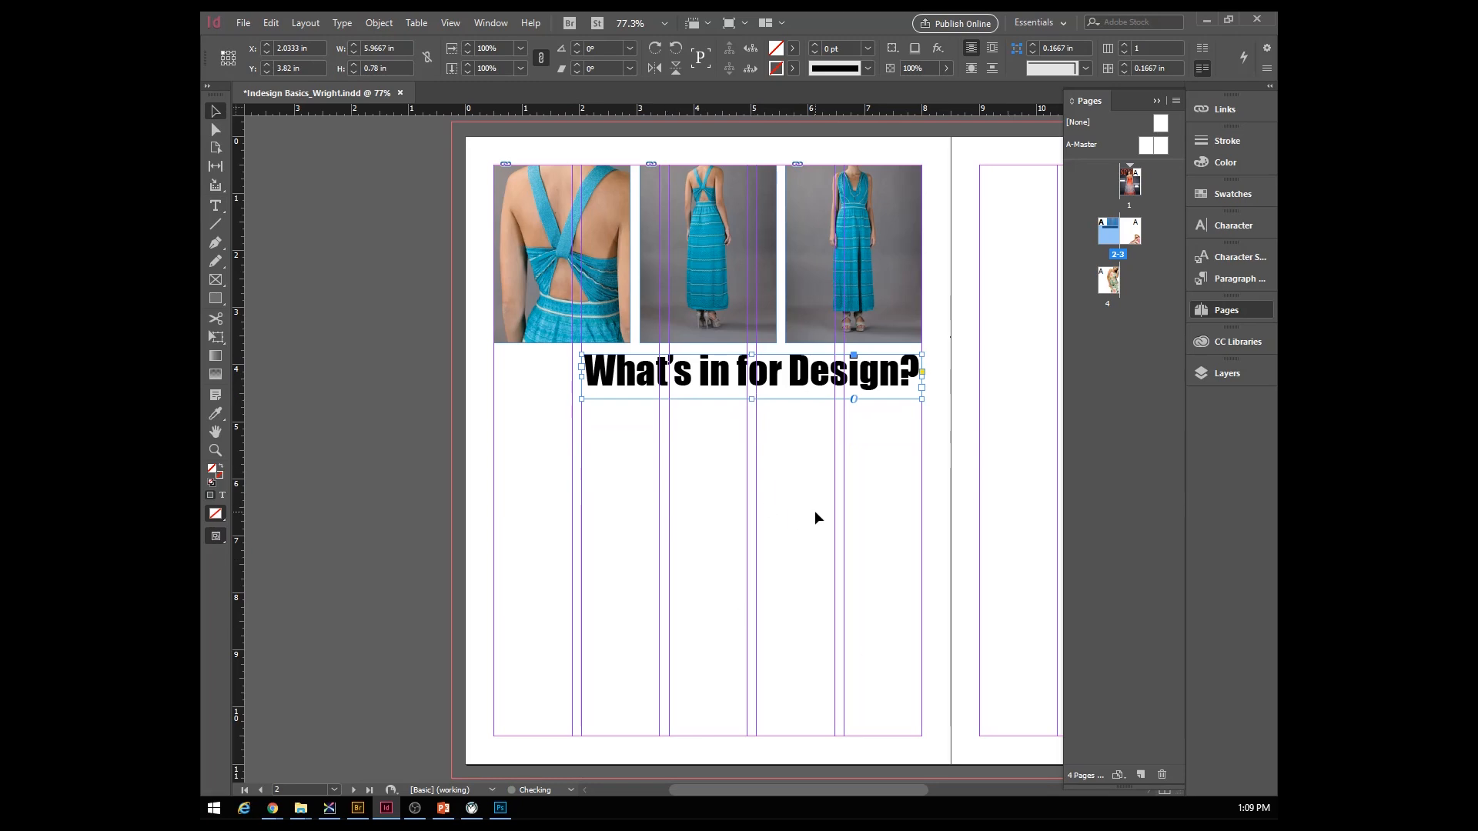
- Draw two text frames about 2.9 by 5.66 in side by side below the heading, and one of 7.5 by 10 in filling page 3's margins
{"action": "left_click", "coordinate": [216, 206]}
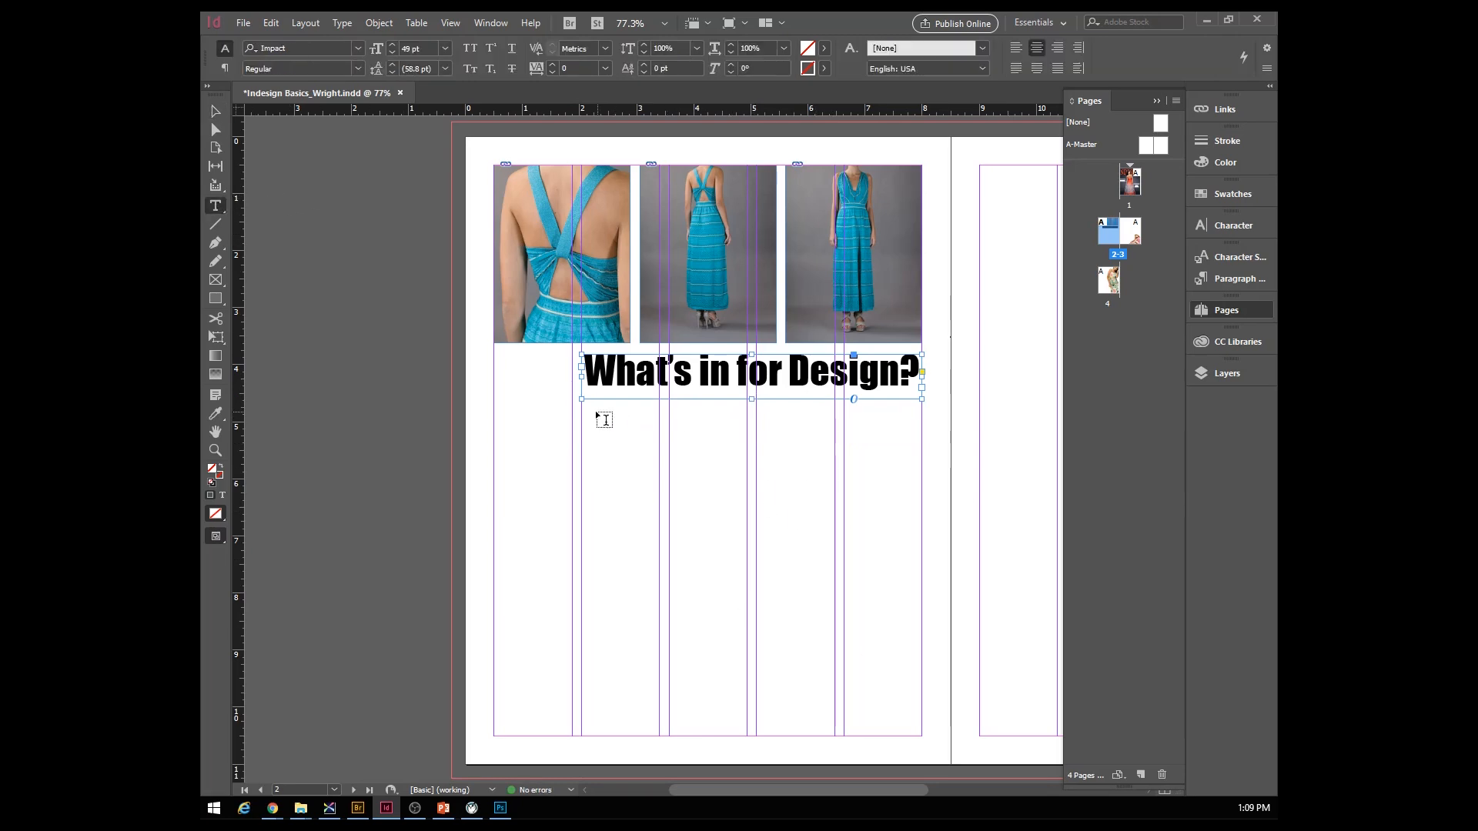
{"action": "left_click_drag", "start_coordinate": [581, 413], "coordinate": [747, 737]}
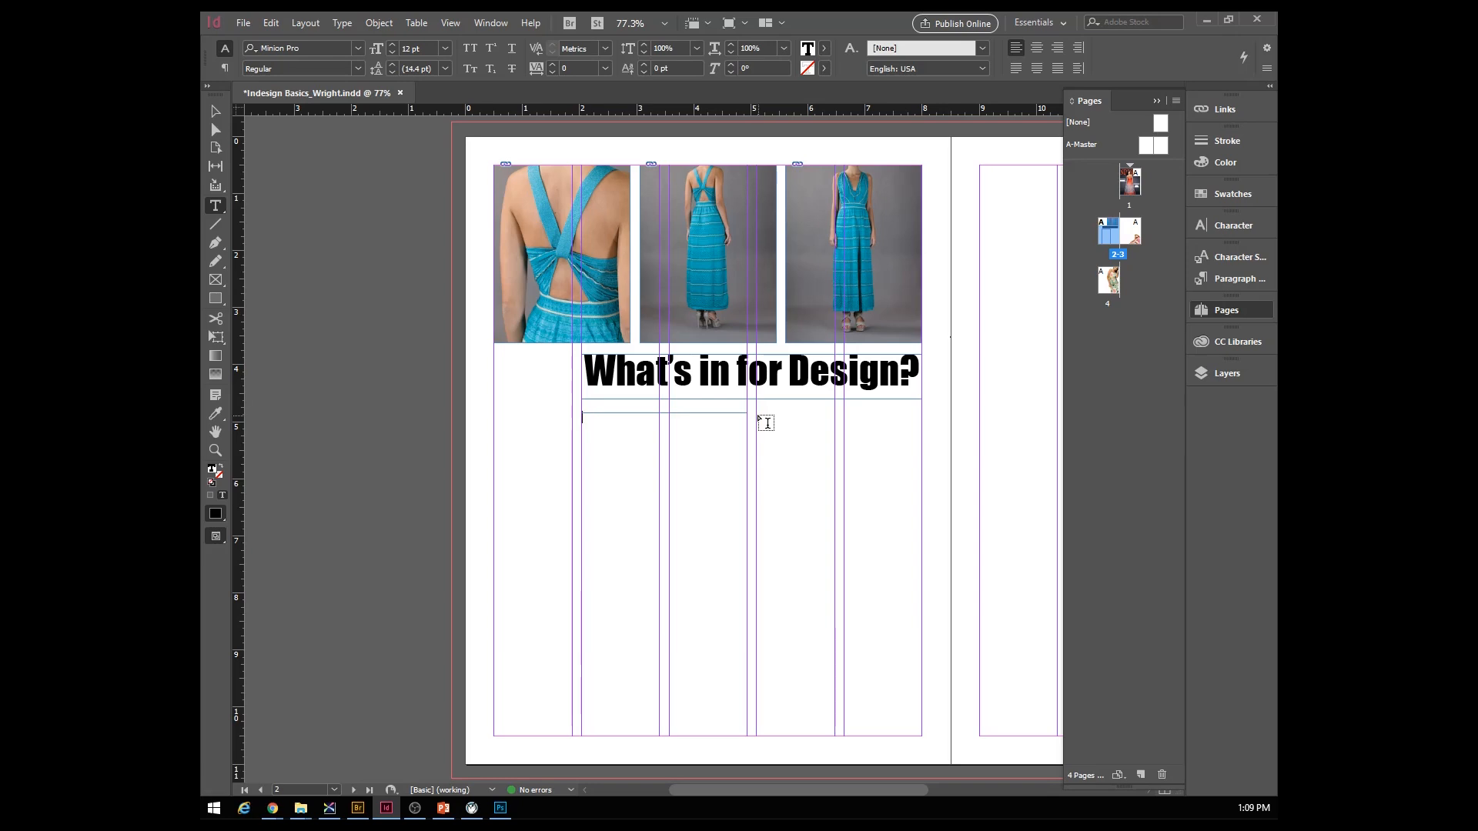
{"action": "left_click_drag", "start_coordinate": [765, 422], "coordinate": [925, 739]}
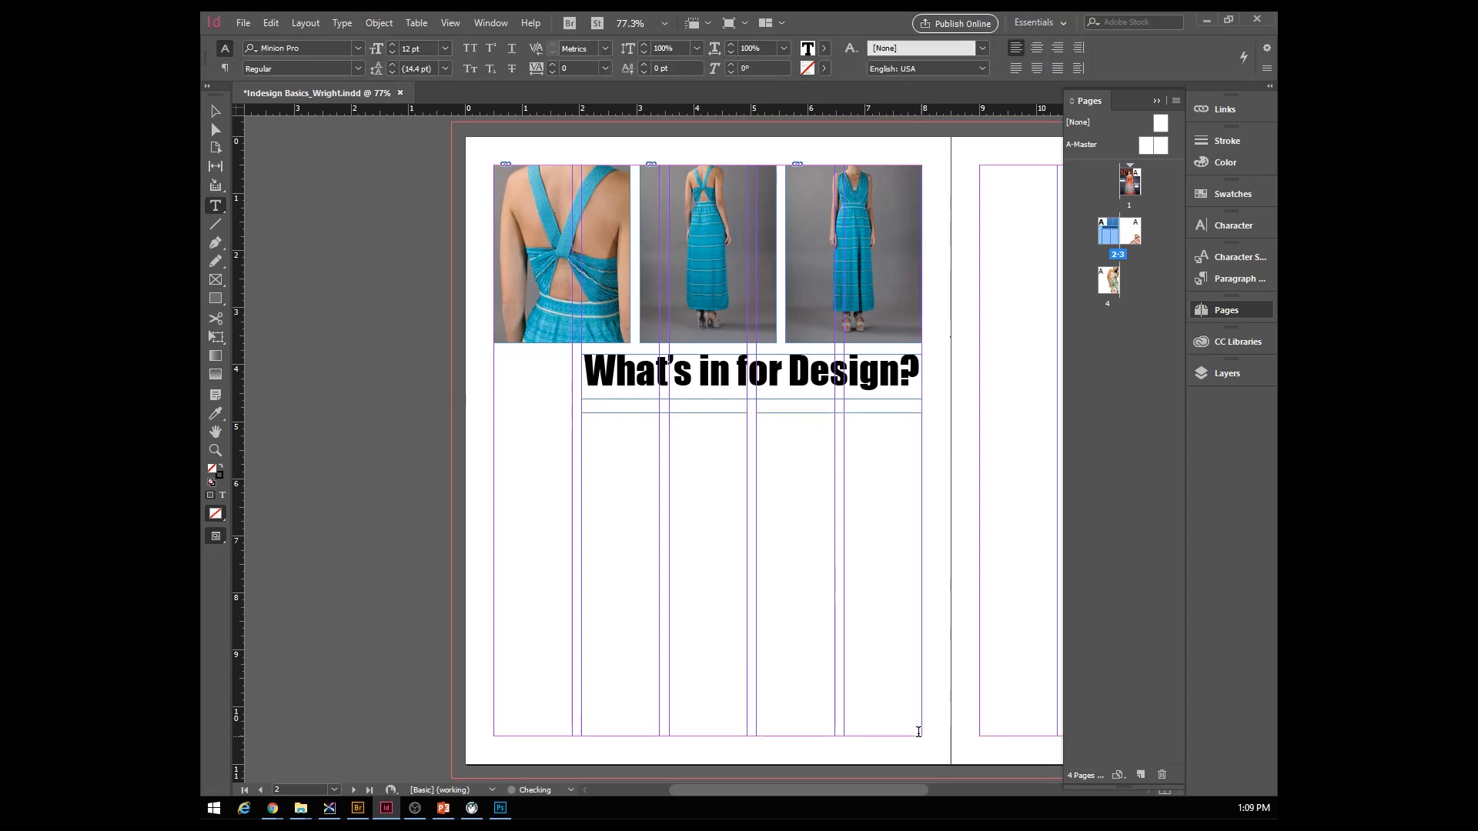
{"action": "left_click_drag", "start_coordinate": [848, 791], "coordinate": [966, 814]}
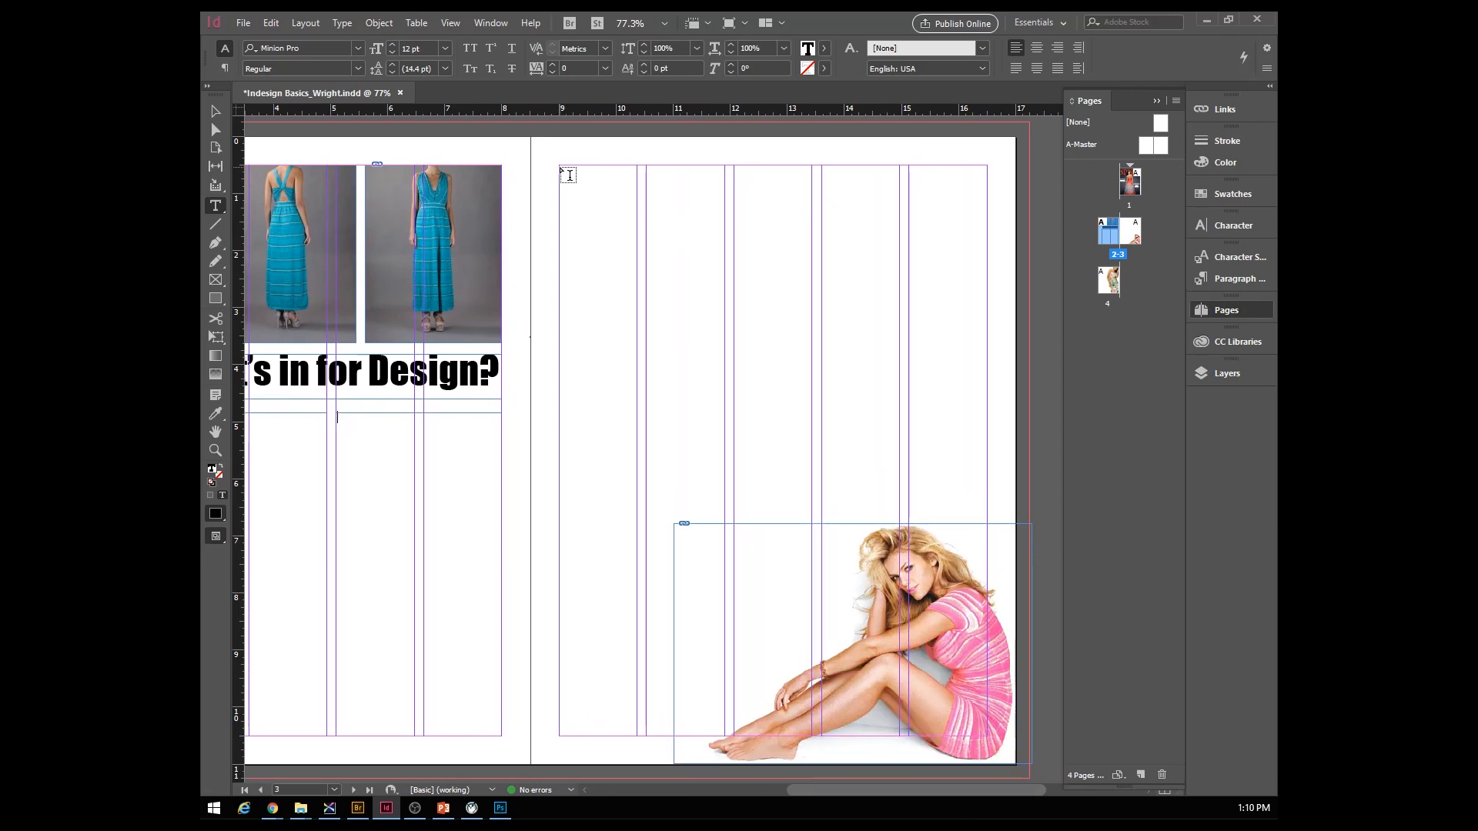
{"action": "left_click_drag", "start_coordinate": [568, 174], "coordinate": [985, 732]}
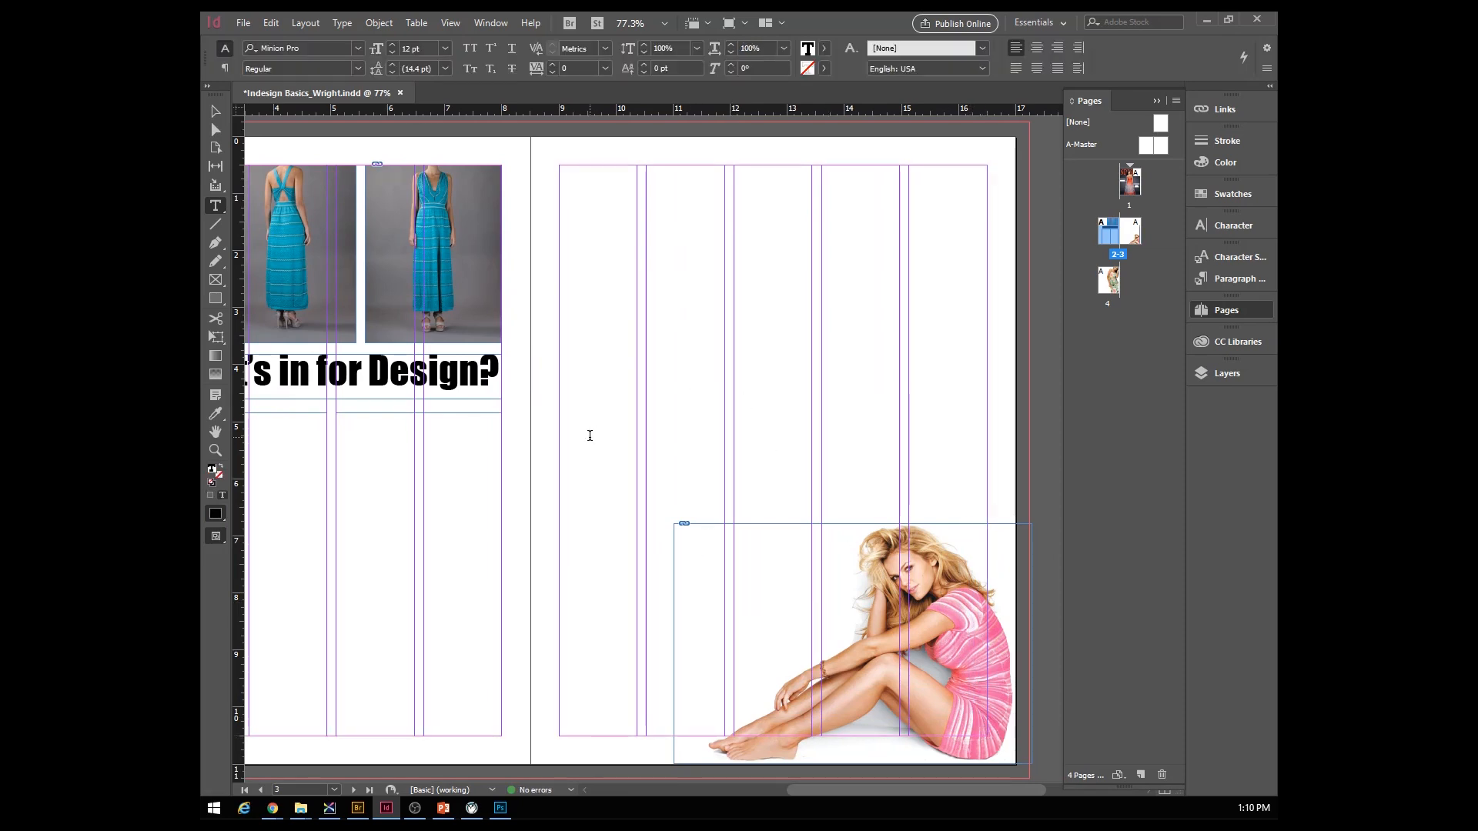
- Thread the first text frame below the page 2 heading into the empty frame beside it
{"action": "left_click_drag", "start_coordinate": [869, 791], "coordinate": [824, 804]}
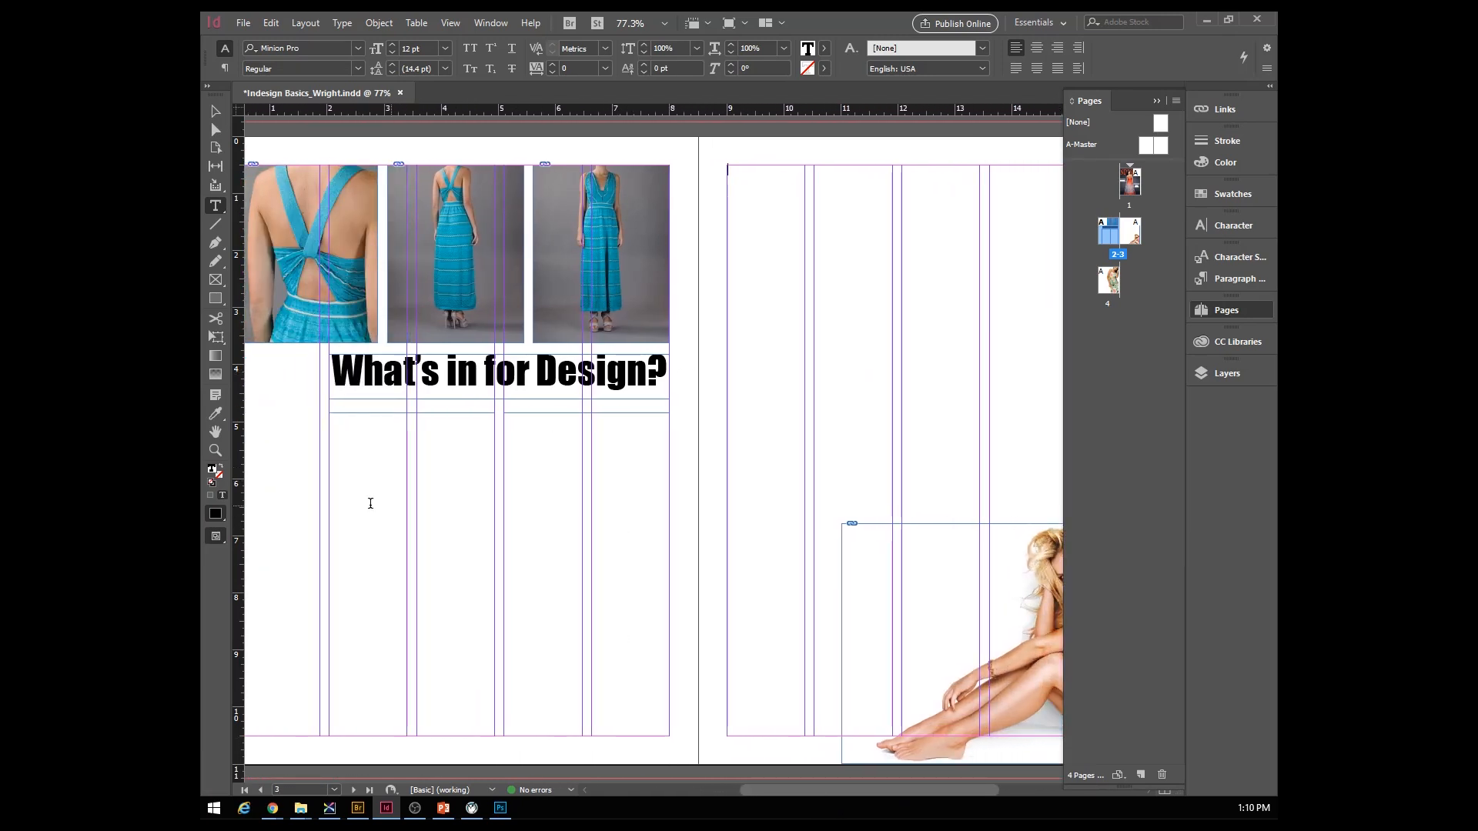
{"action": "left_click", "coordinate": [754, 332]}
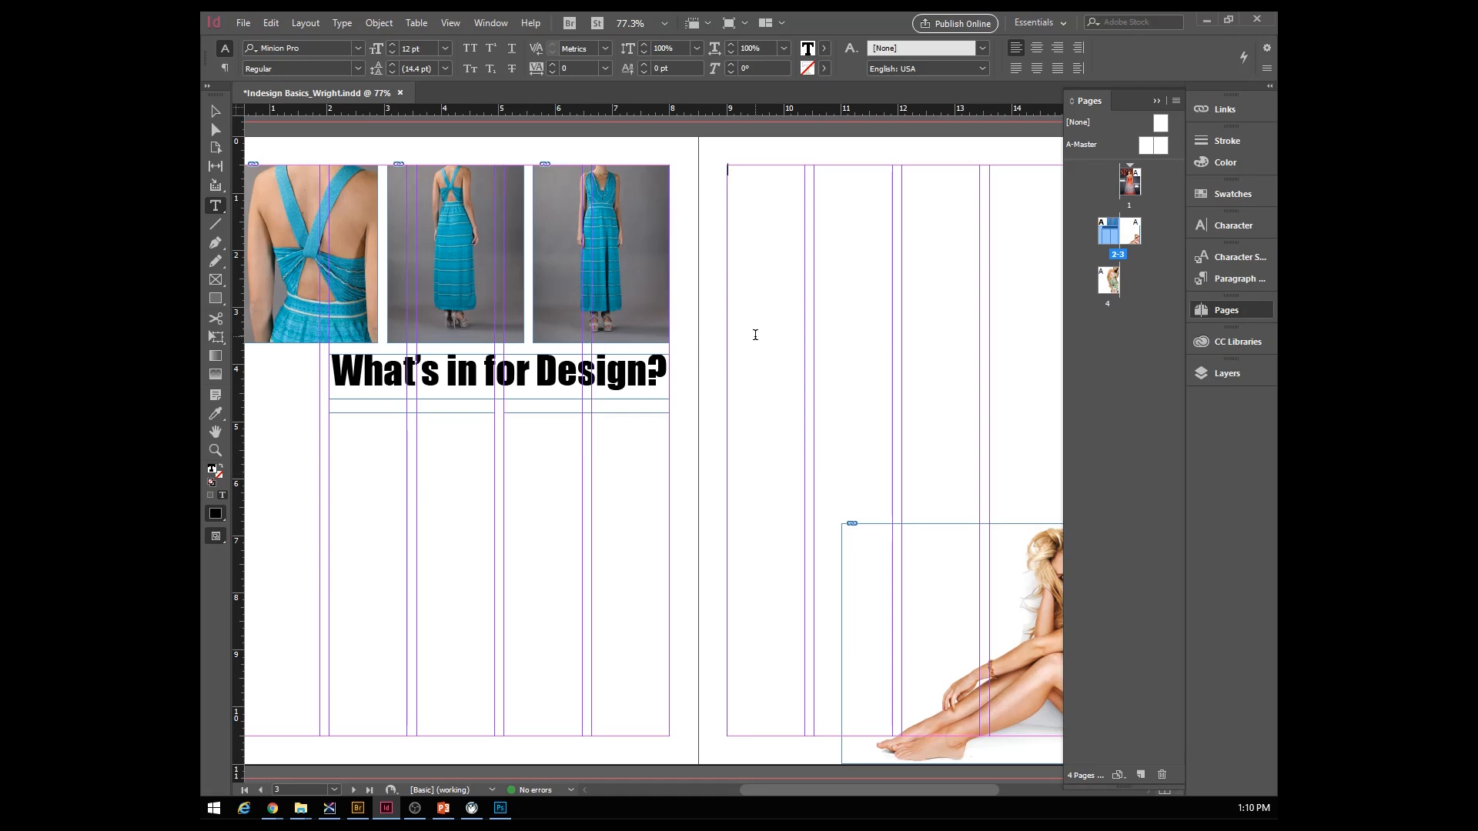
{"action": "left_click", "coordinate": [219, 117]}
{"action": "left_click", "coordinate": [428, 620]}
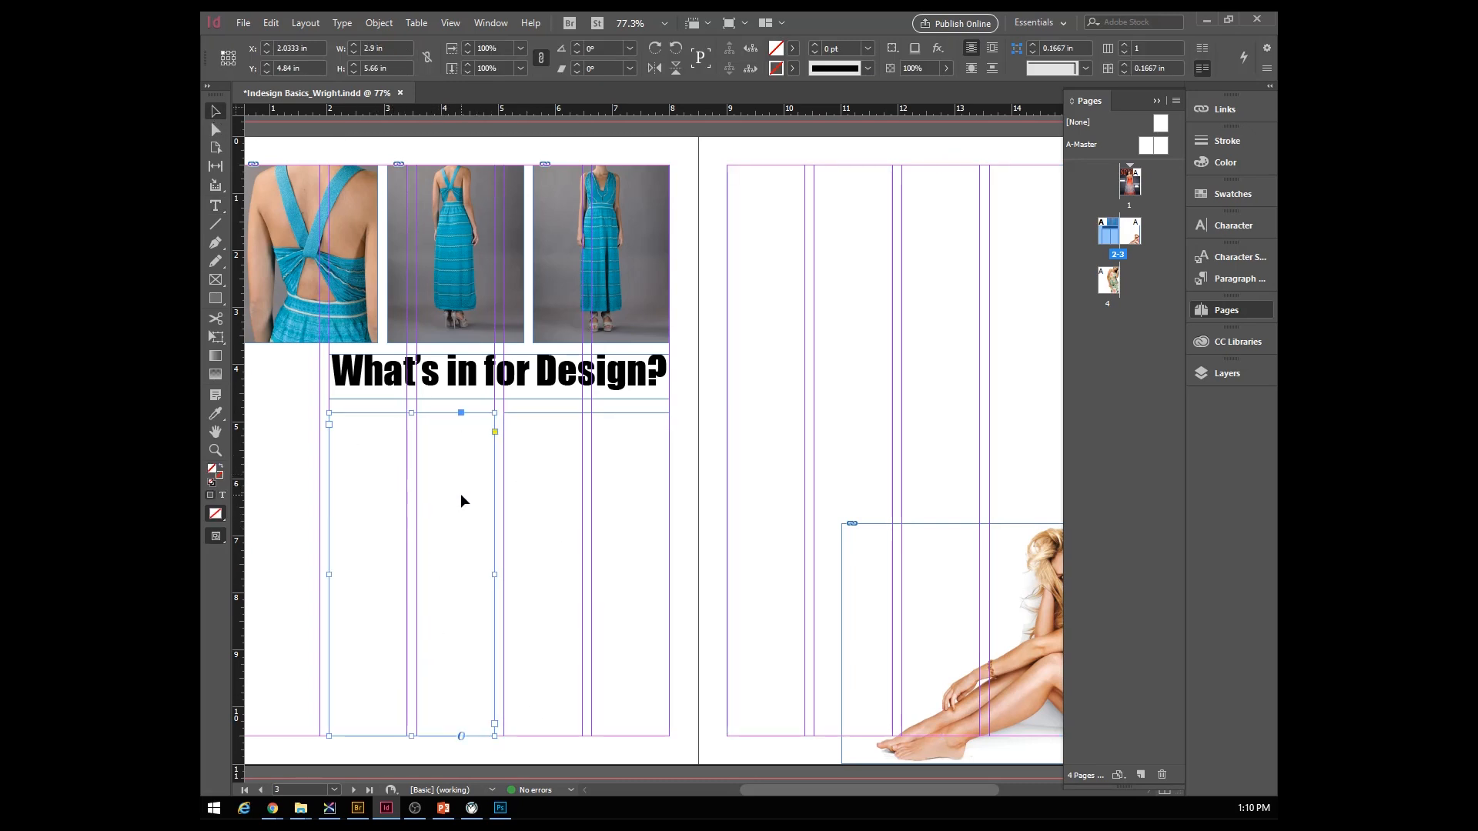
{"action": "left_click", "coordinate": [495, 725]}
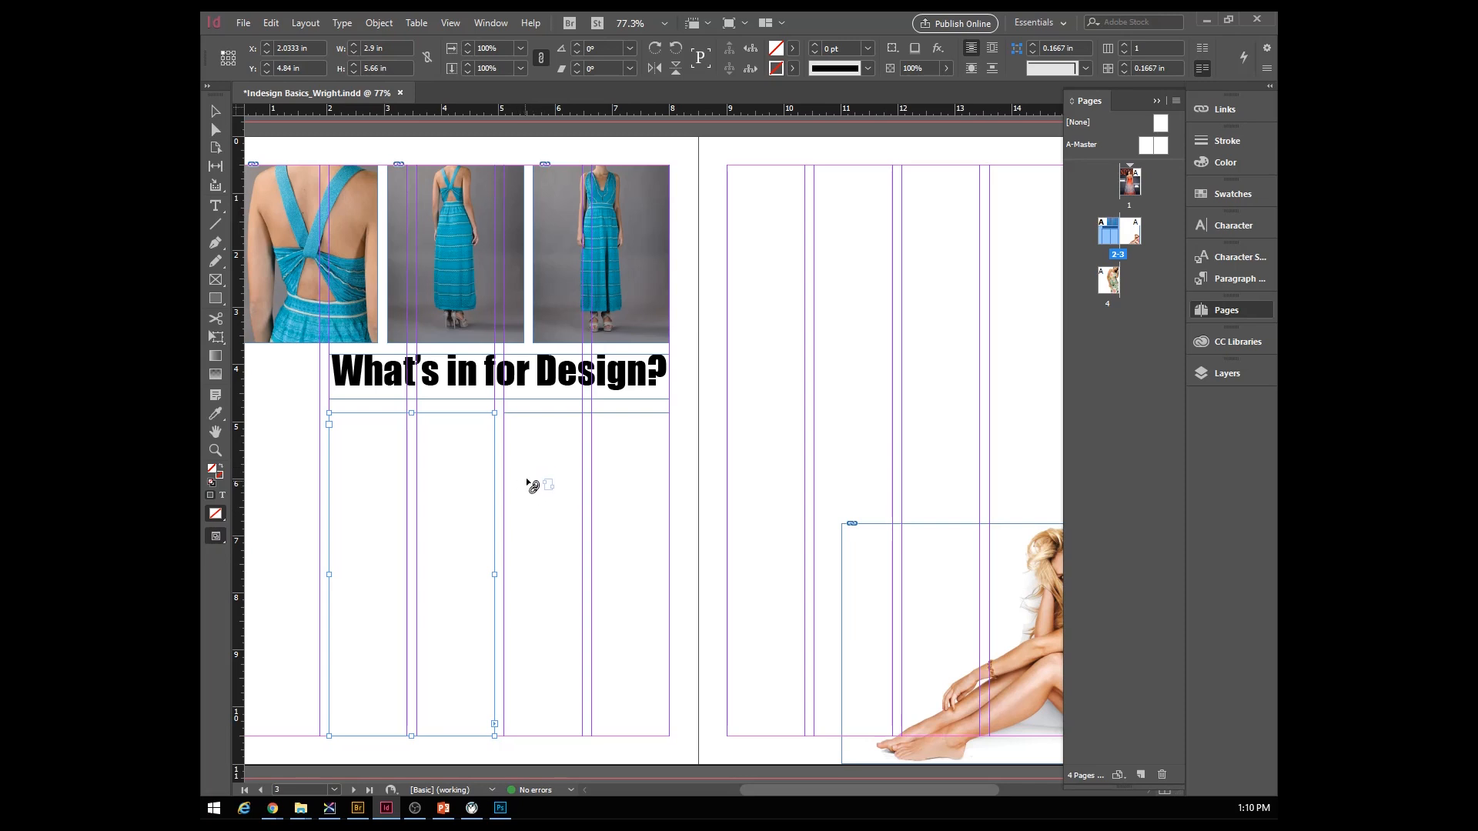
{"action": "left_click", "coordinate": [530, 471]}
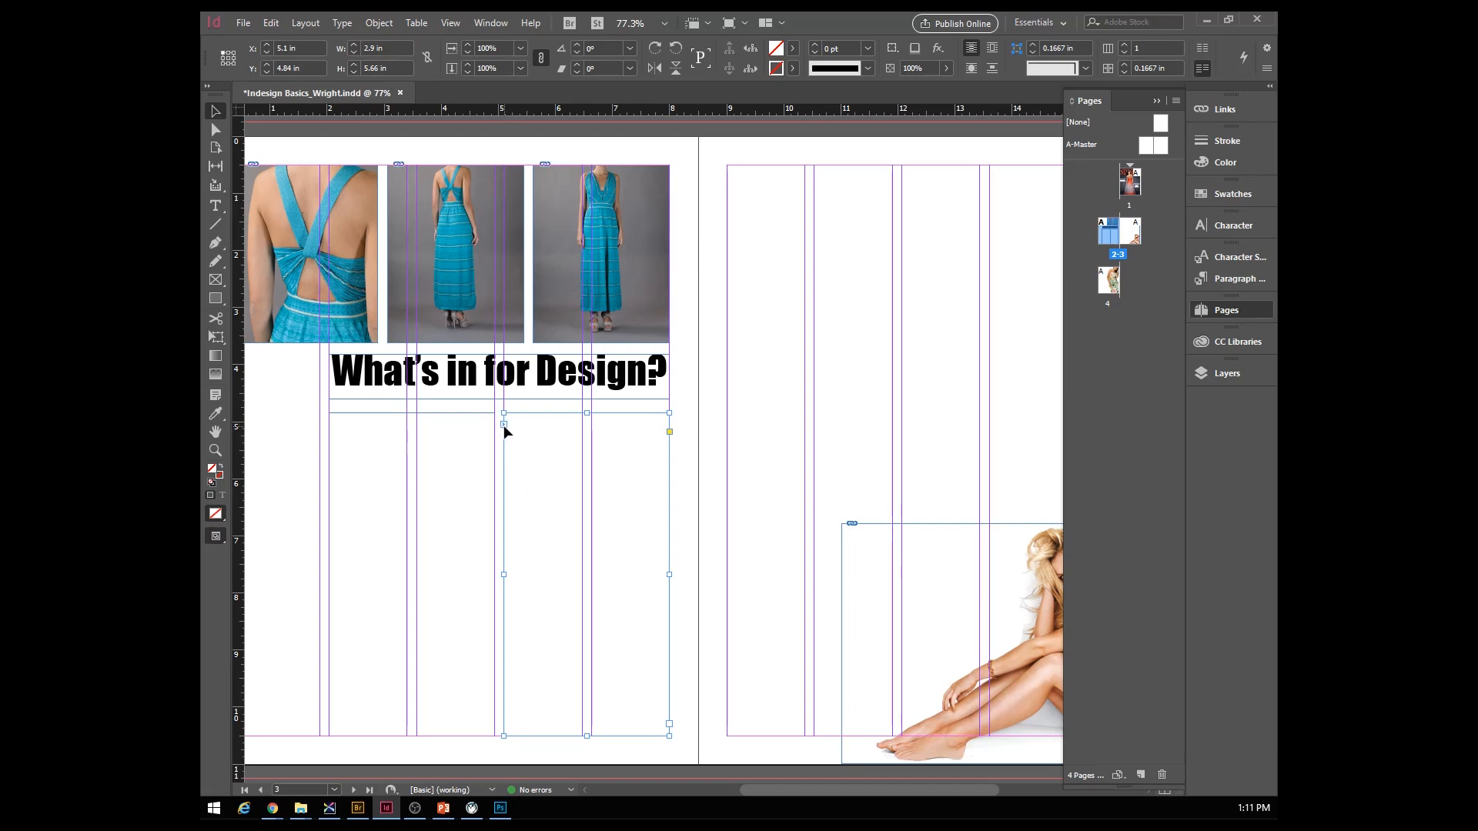
- Repeat the link between the two page 2 body frames and thread the second one into the page 3 text frame
{"action": "left_click", "coordinate": [464, 476]}
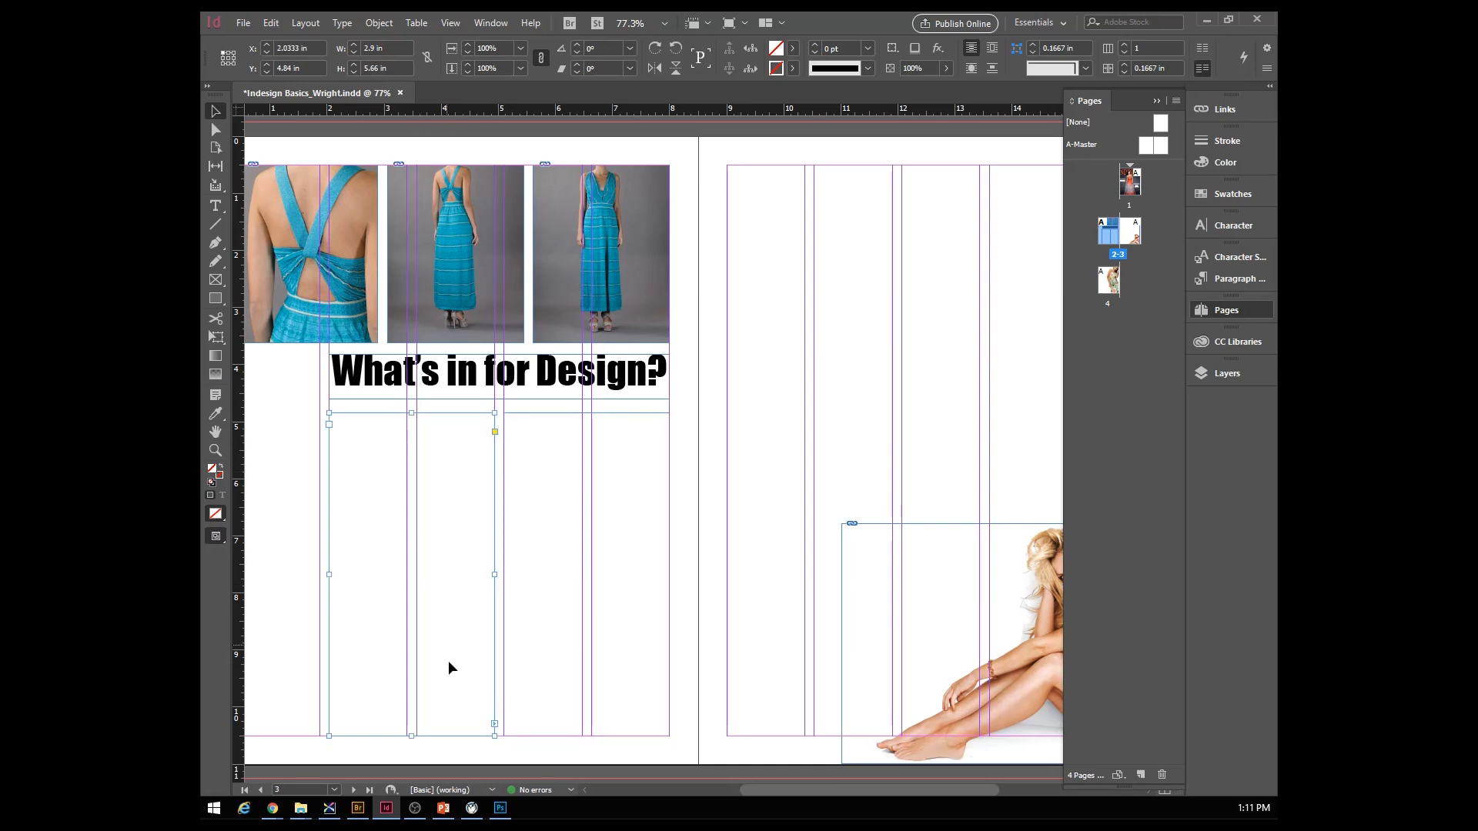
{"action": "left_click", "coordinate": [494, 724]}
{"action": "left_click", "coordinate": [533, 526]}
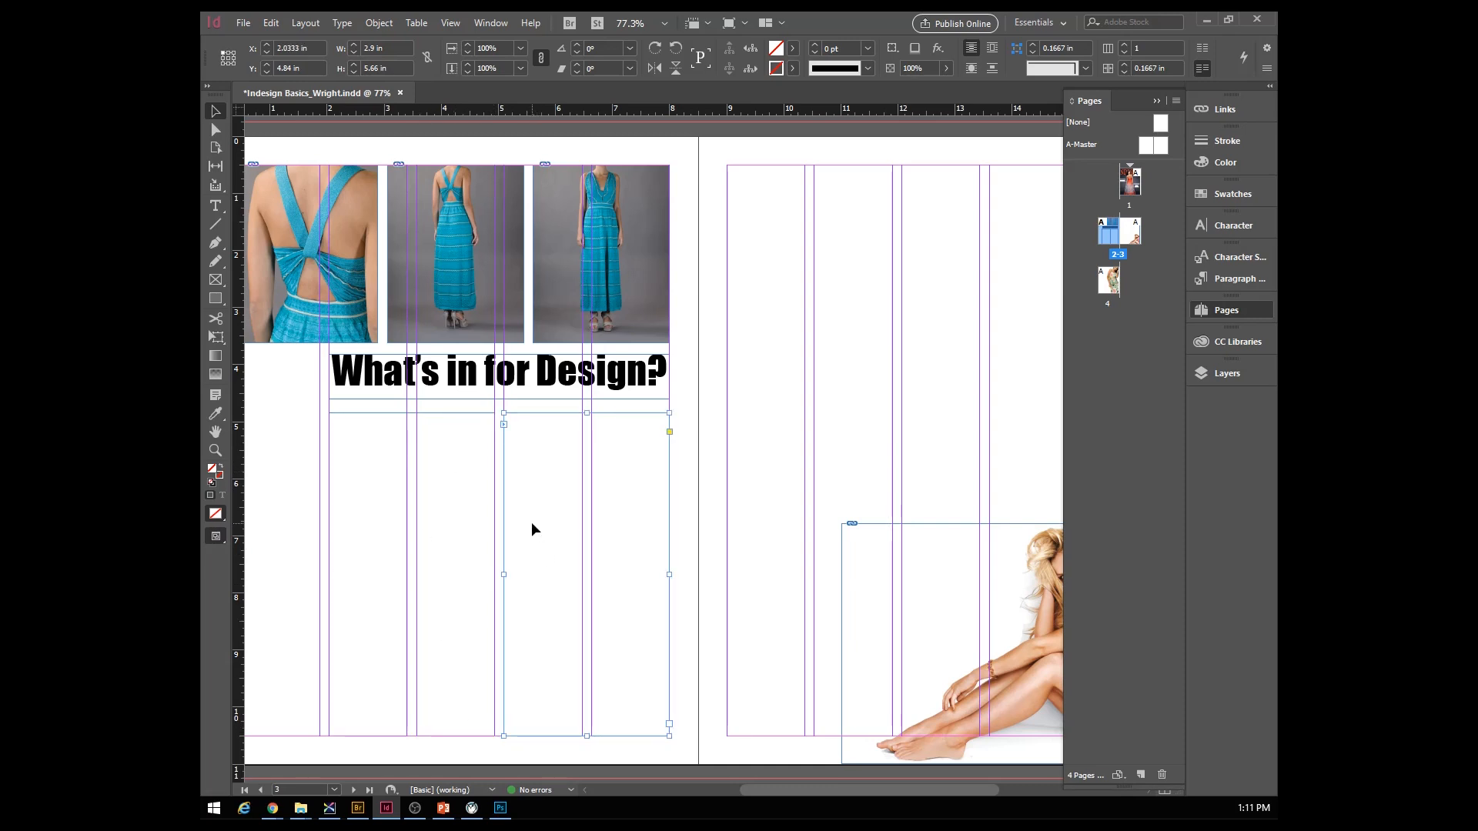
{"action": "left_click", "coordinate": [669, 725]}
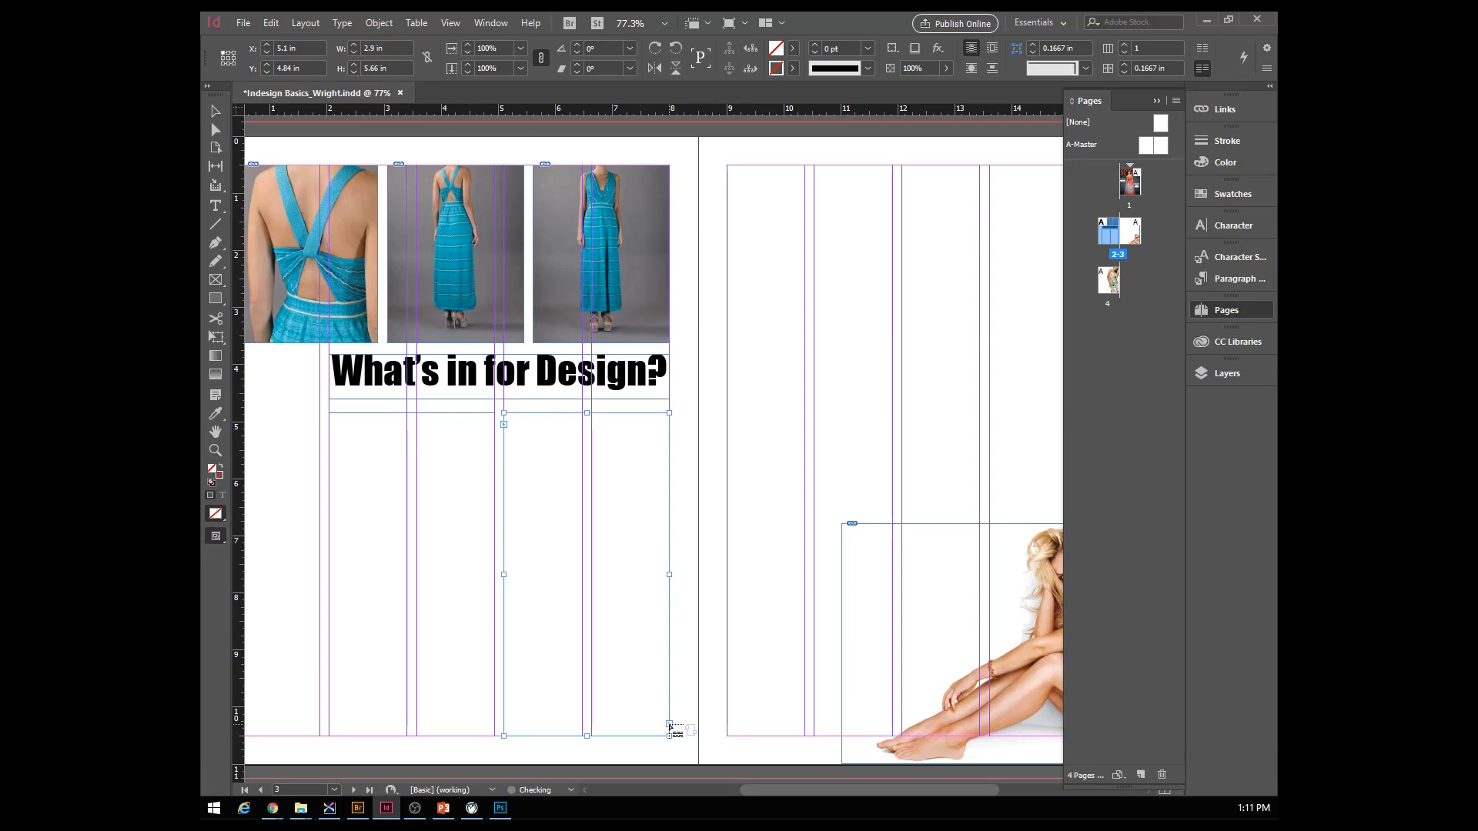
{"action": "left_click", "coordinate": [778, 262]}
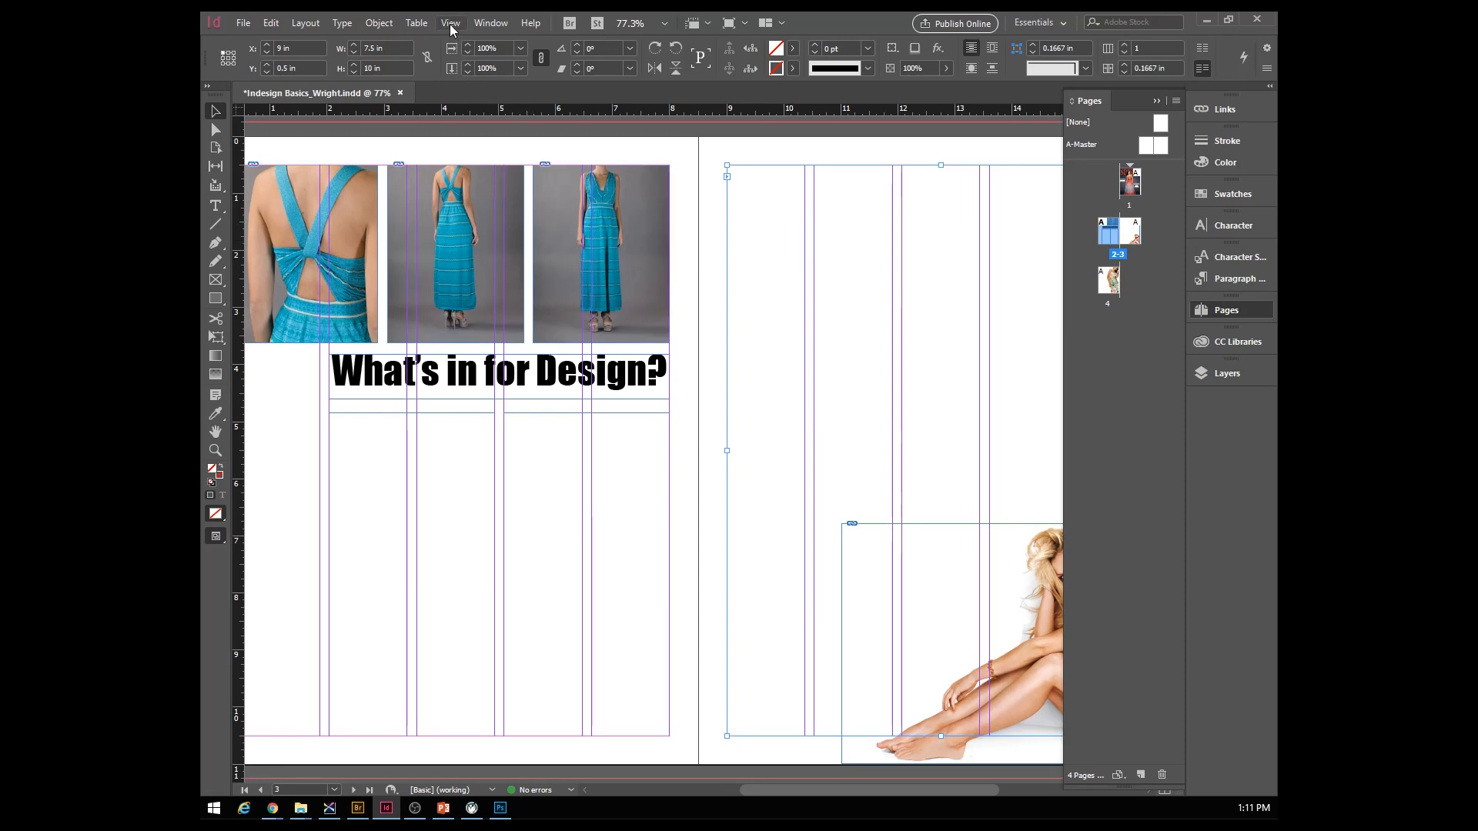
- Show the text threads to check the links between the frames across the spread, and hide them again
{"action": "left_click", "coordinate": [485, 24]}
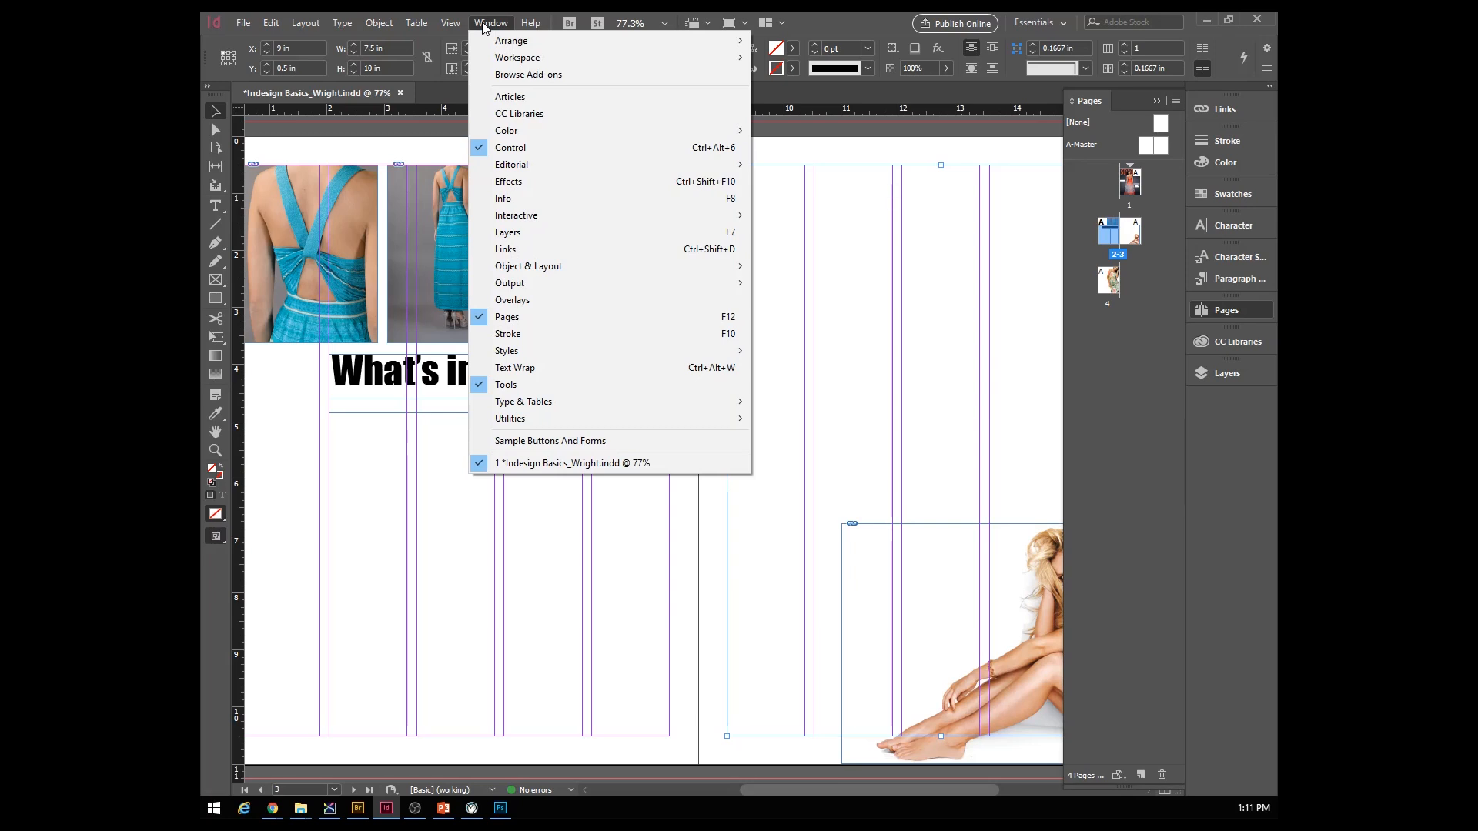
{"action": "mouse_move", "coordinate": [444, 25]}
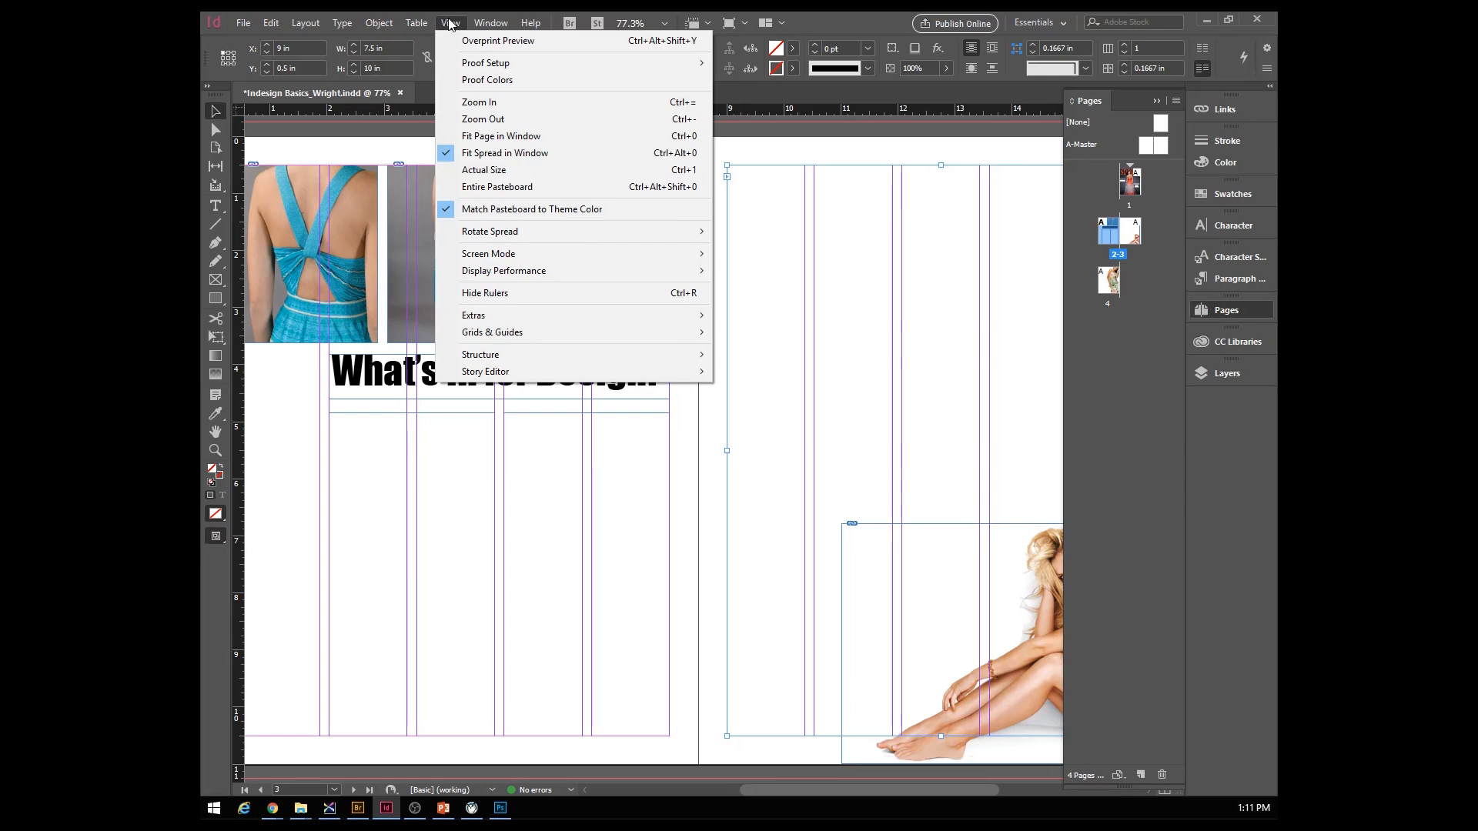
{"action": "mouse_move", "coordinate": [456, 258]}
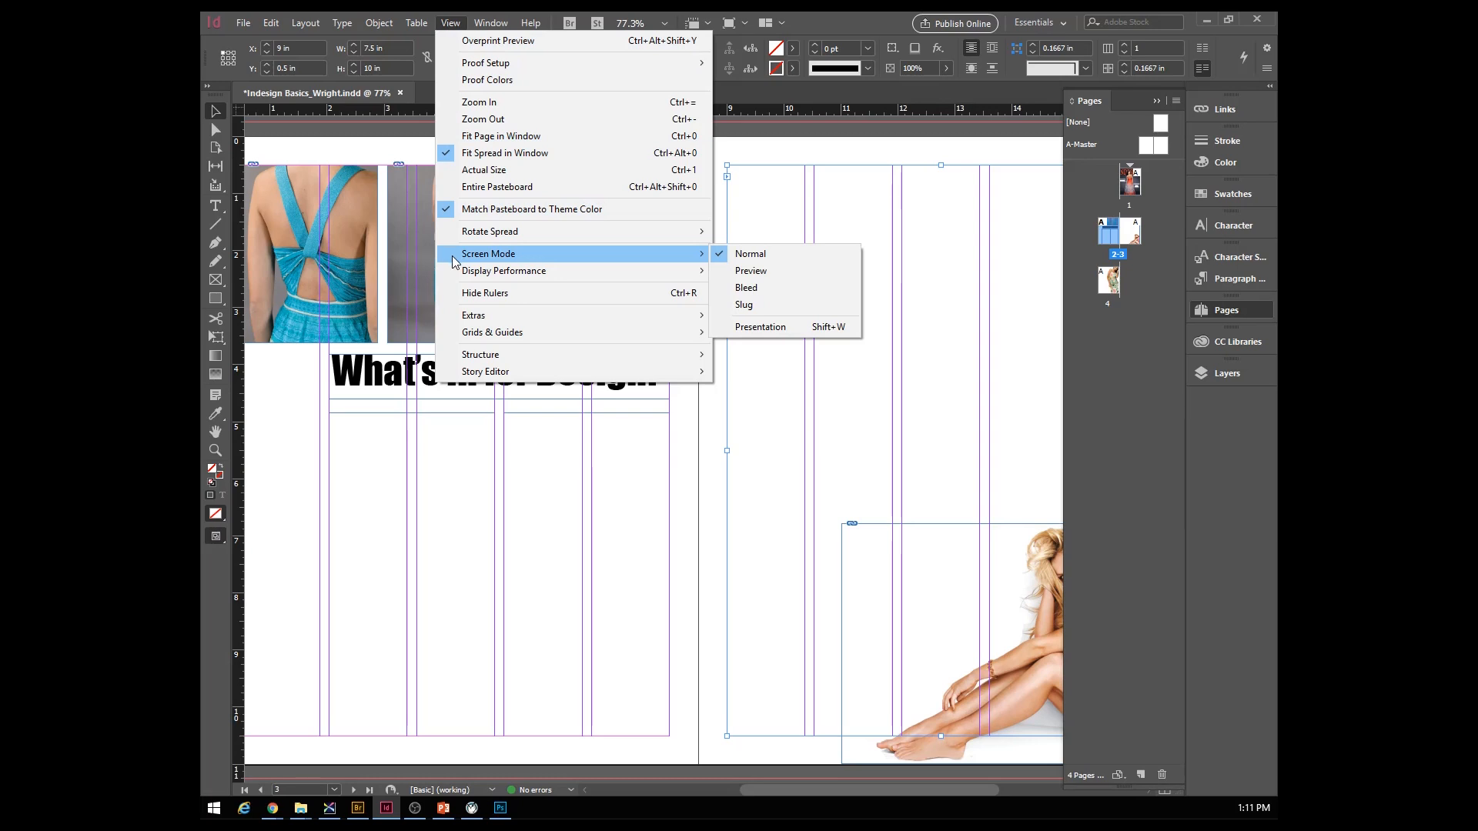
{"action": "mouse_move", "coordinate": [451, 332]}
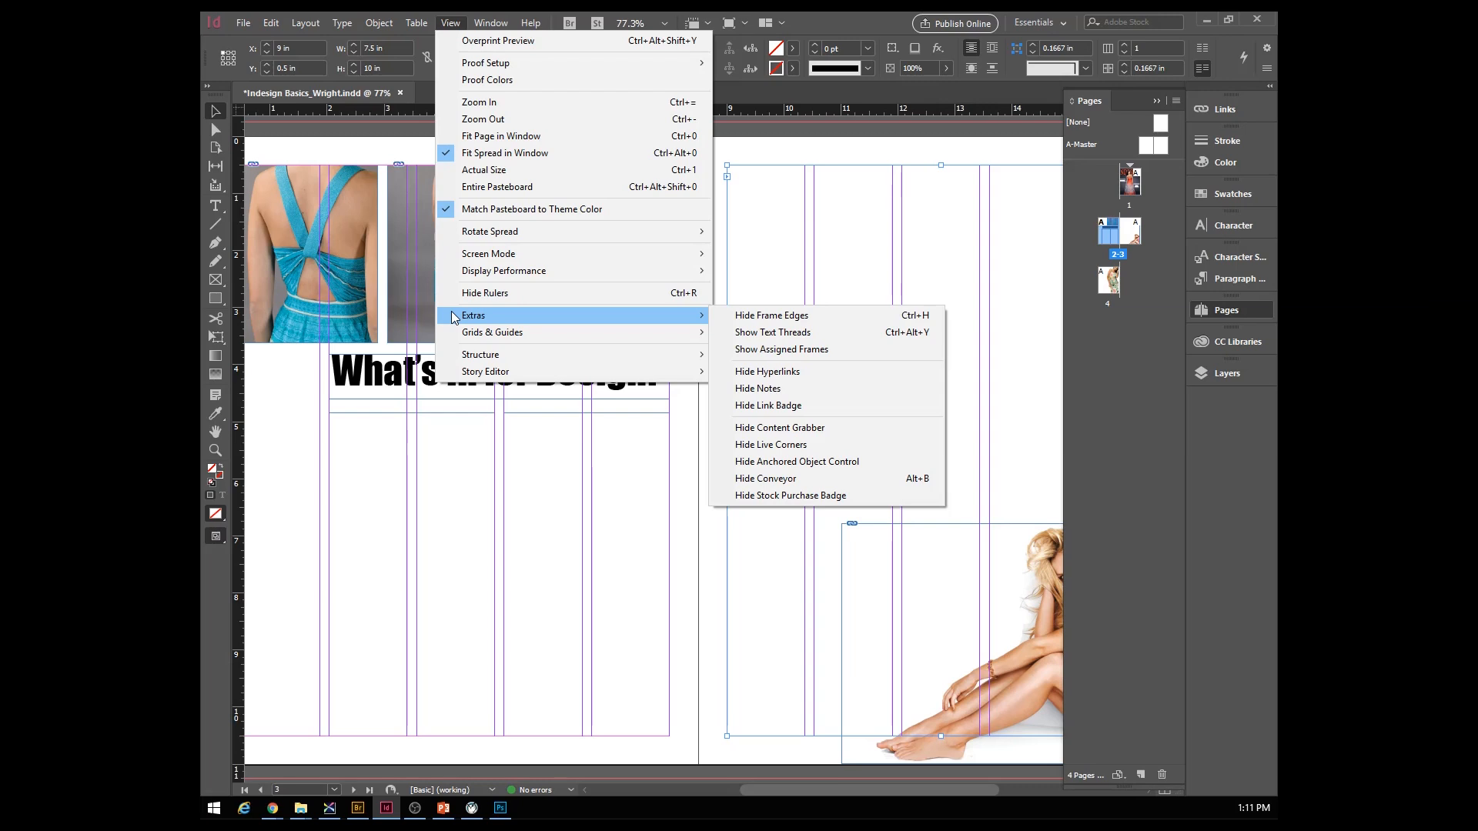
{"action": "left_click", "coordinate": [763, 334]}
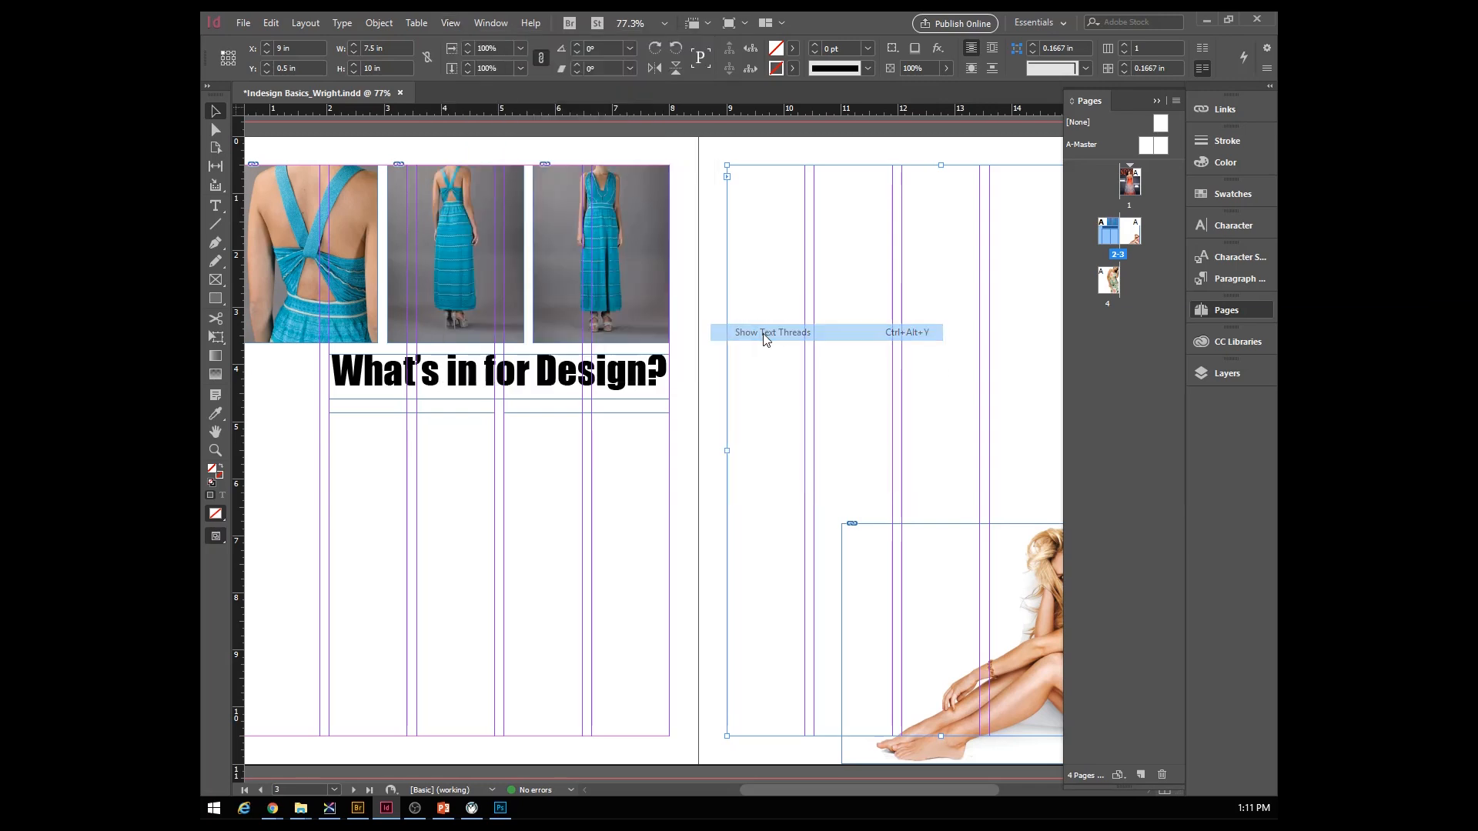
{"action": "left_click", "coordinate": [452, 27]}
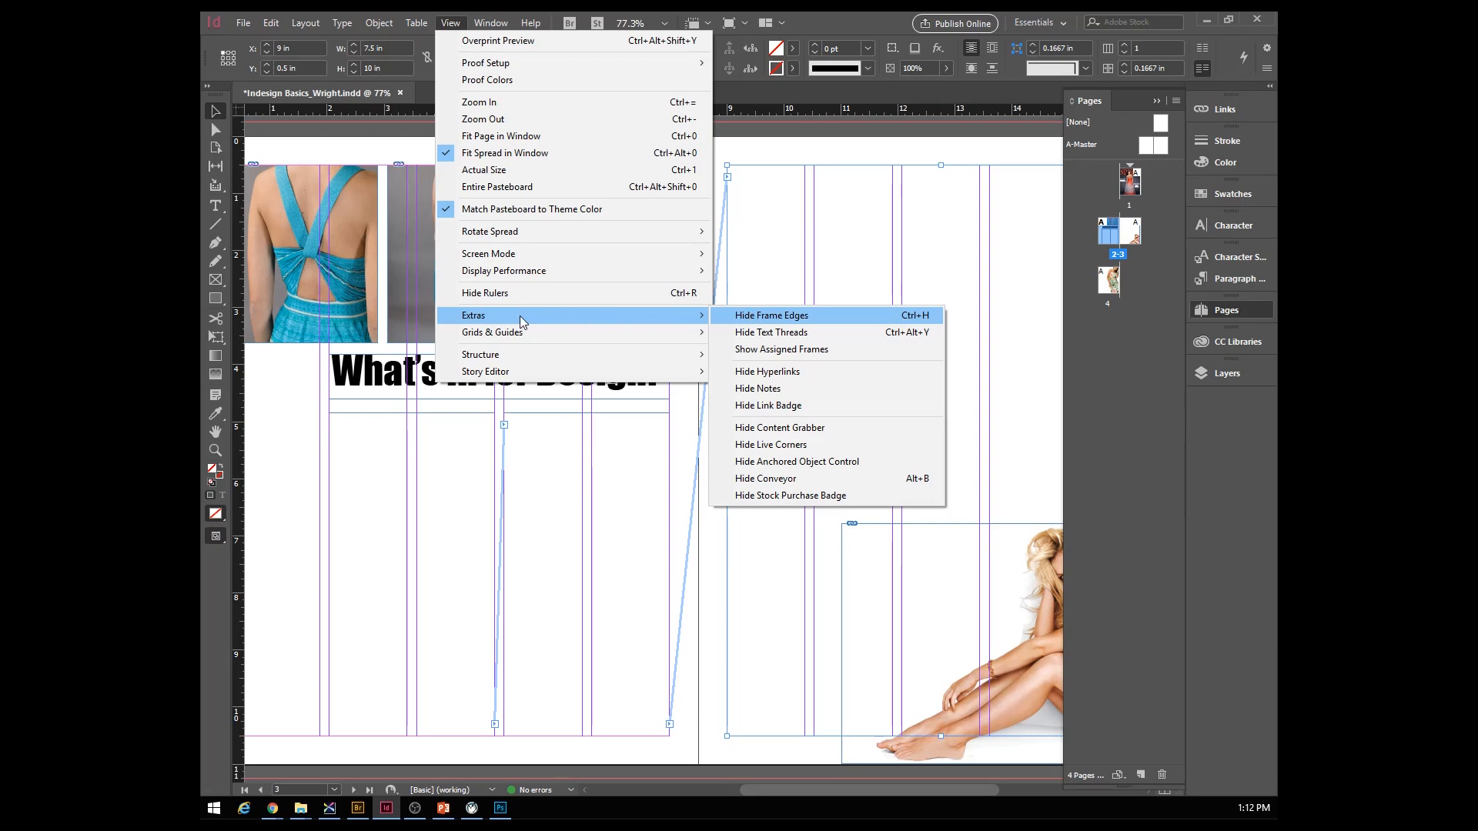
{"action": "left_click", "coordinate": [731, 333]}
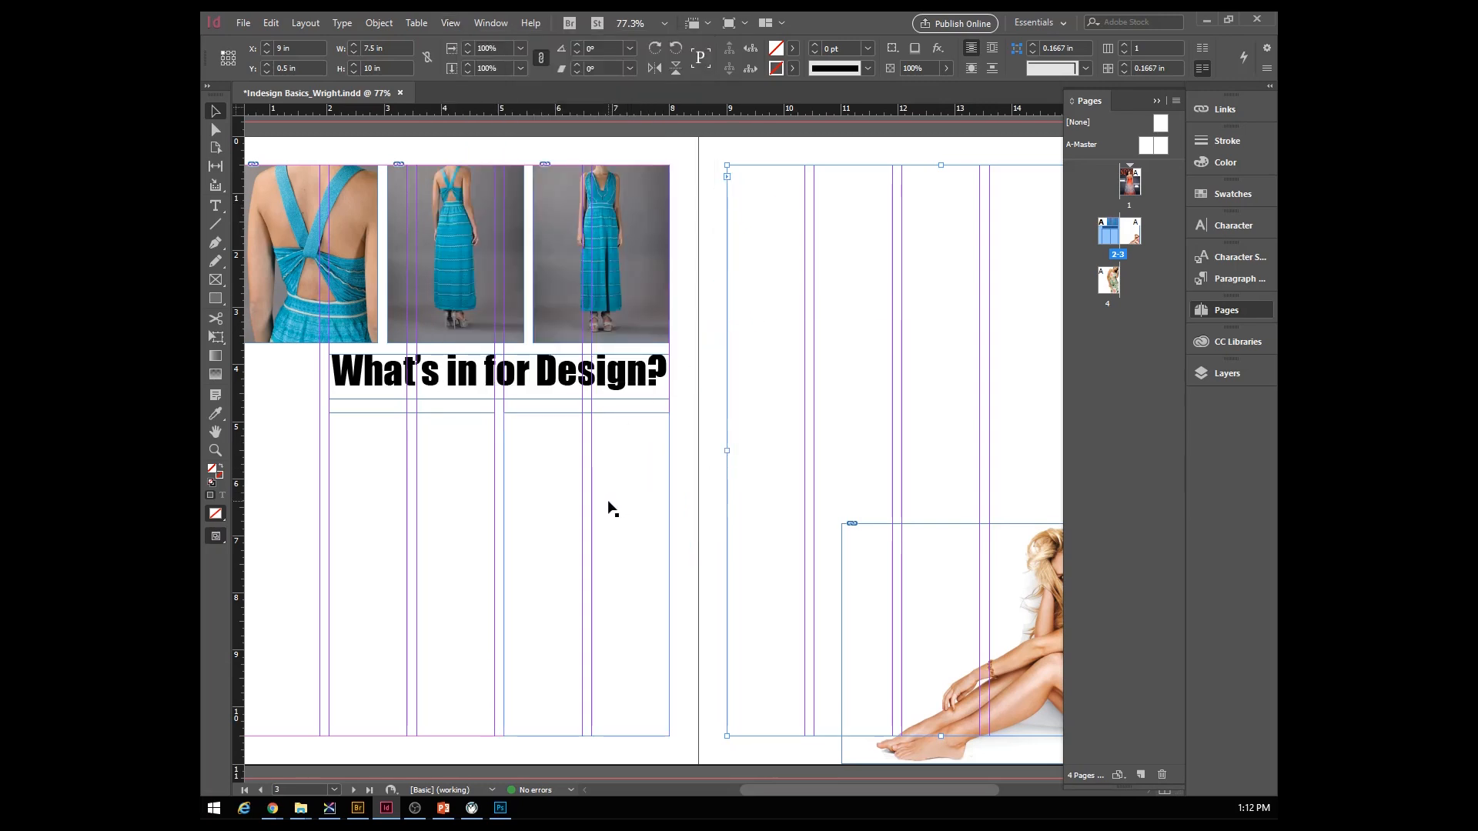
- Show the text threads and inspect the links for each of the three body frames across the spread
{"action": "left_click", "coordinate": [450, 24]}
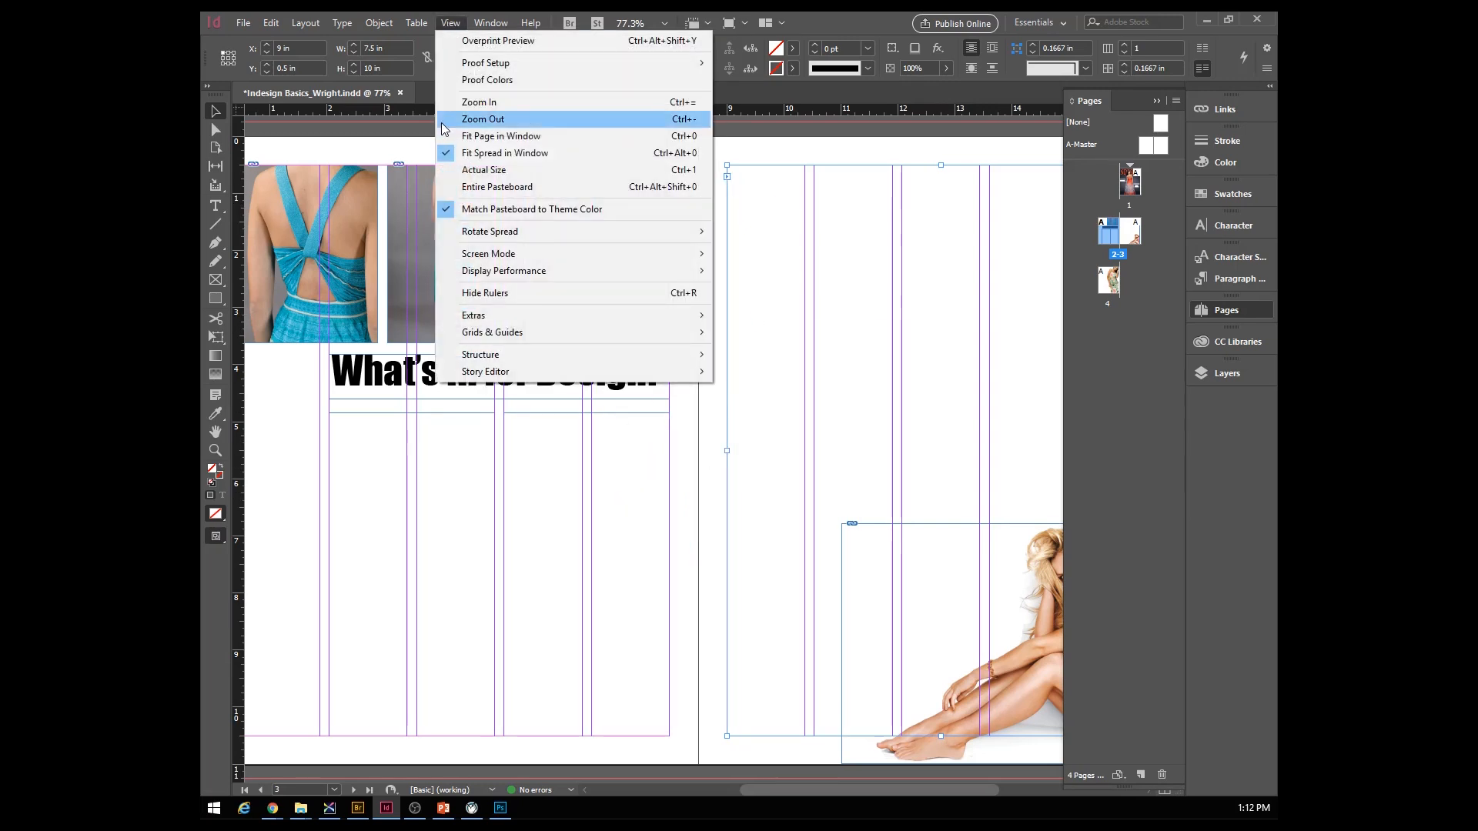
{"action": "mouse_move", "coordinate": [545, 322]}
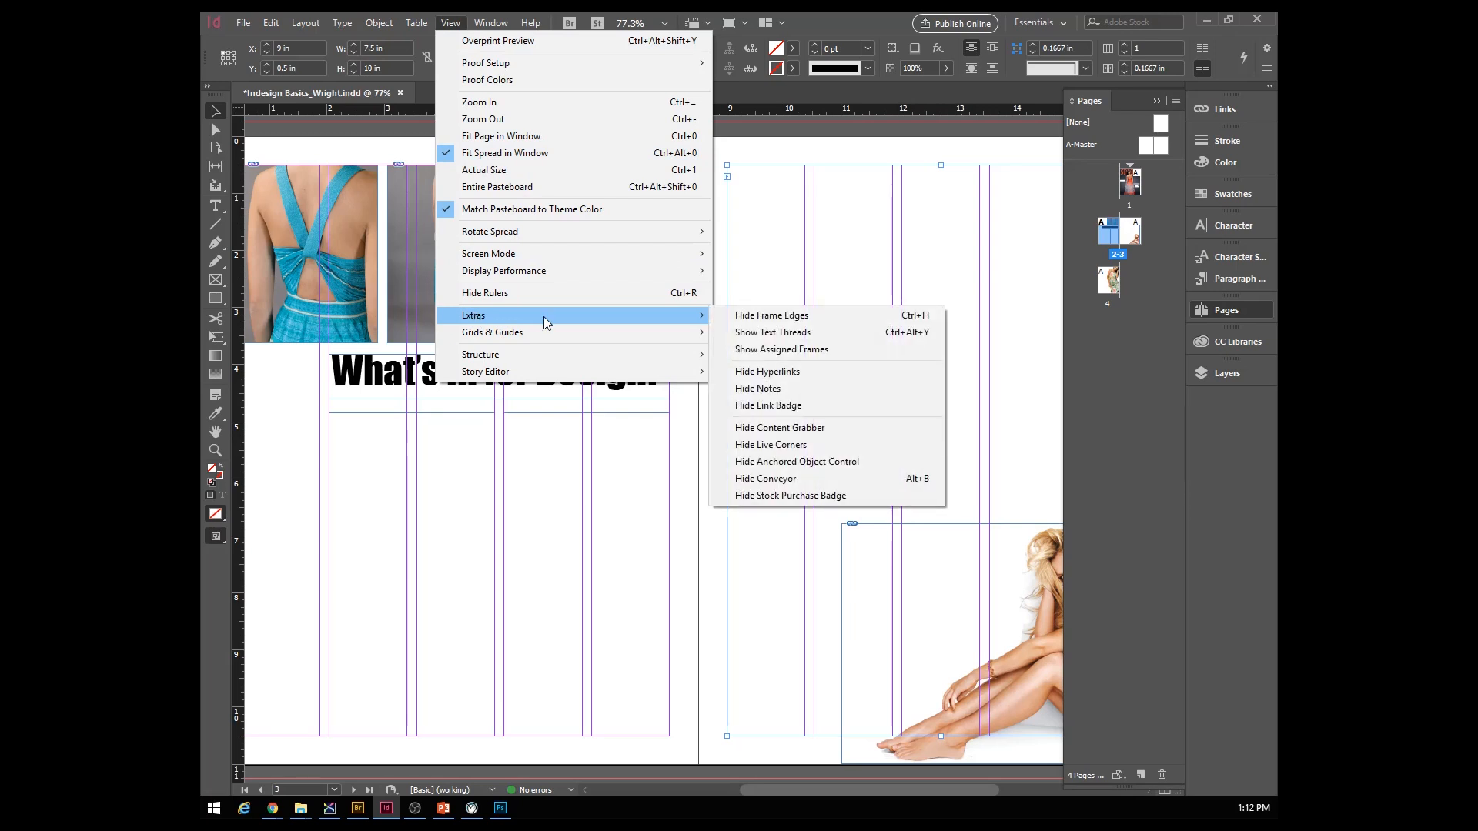
{"action": "left_click", "coordinate": [777, 333]}
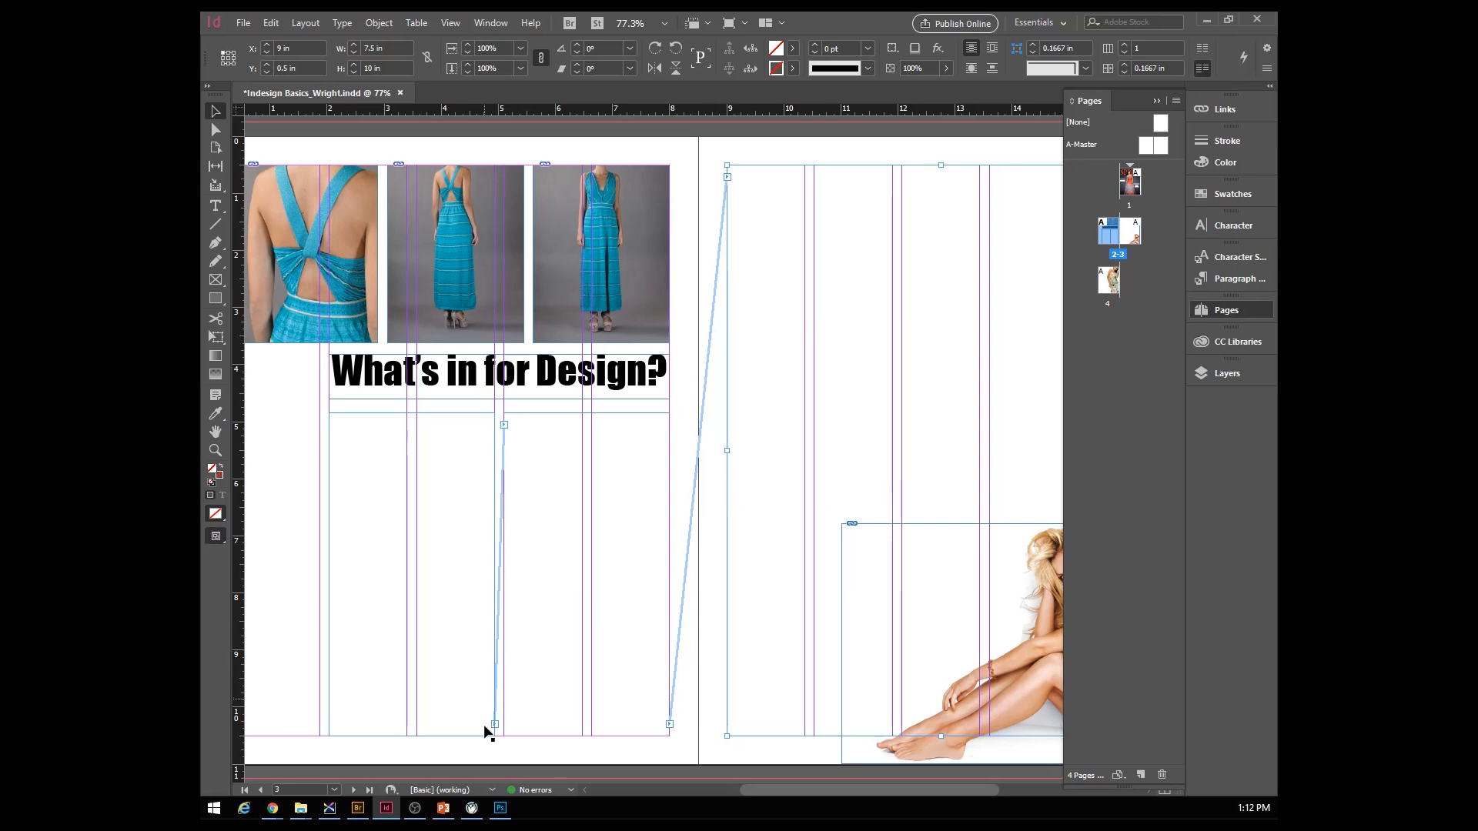
{"action": "left_click", "coordinate": [450, 679]}
{"action": "left_click", "coordinate": [556, 502]}
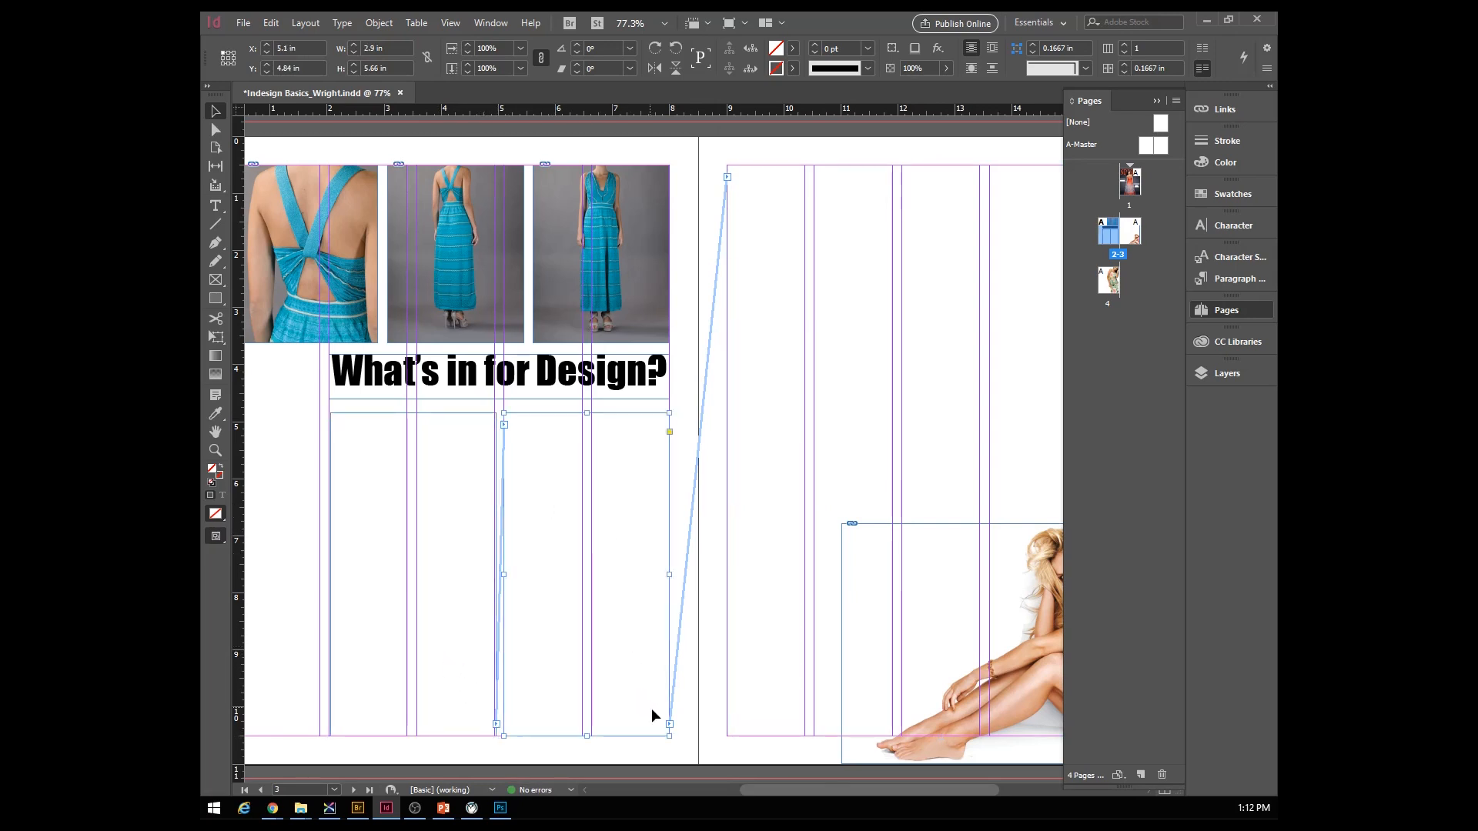
{"action": "left_click", "coordinate": [770, 269]}
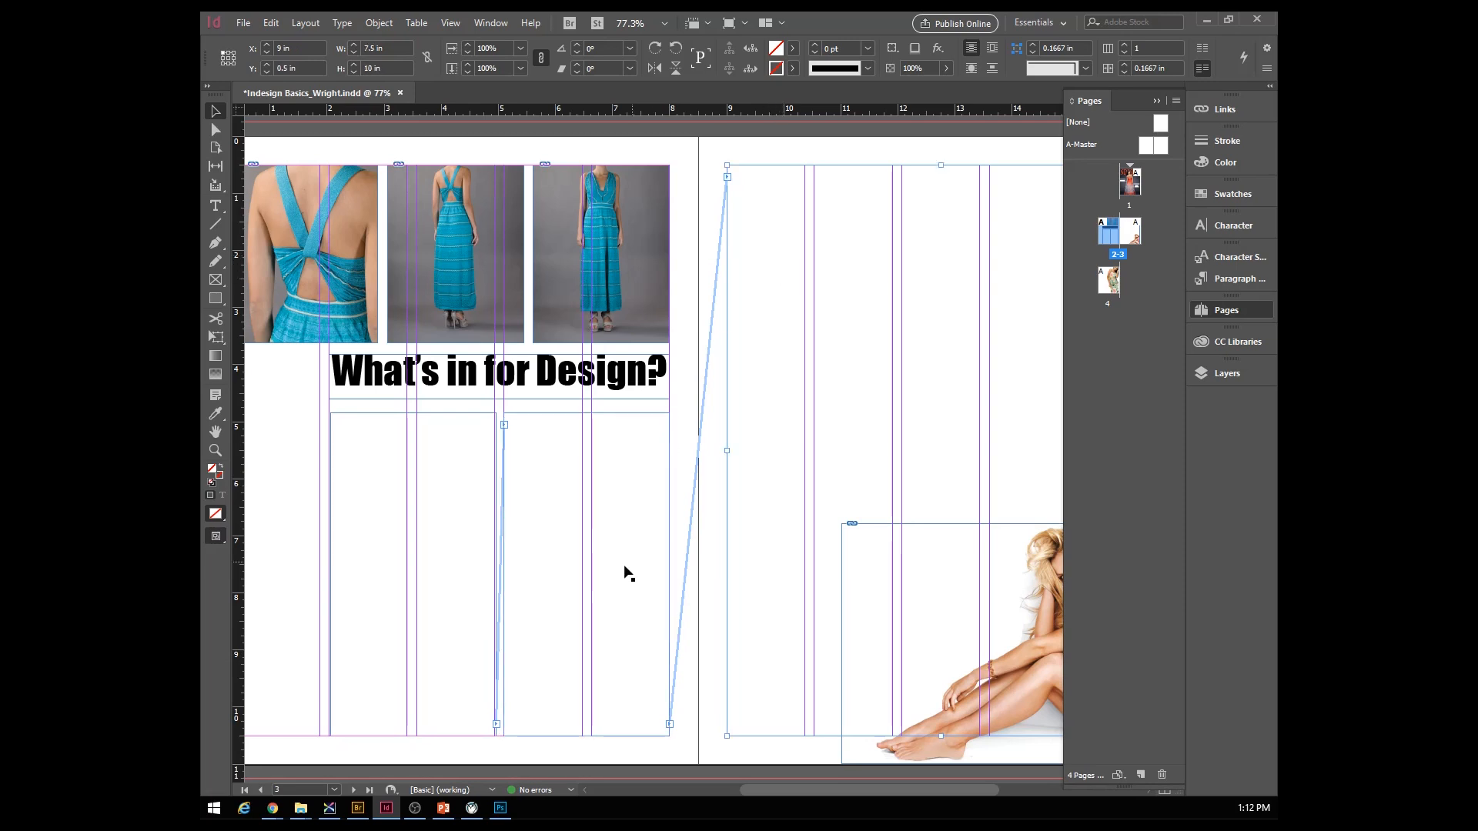
- Nudge the first page 2 body frame slightly left and fill the threaded story with placeholder text
{"action": "left_click", "coordinate": [444, 478]}
{"action": "left_click_drag", "start_coordinate": [770, 790], "coordinate": [728, 789]}
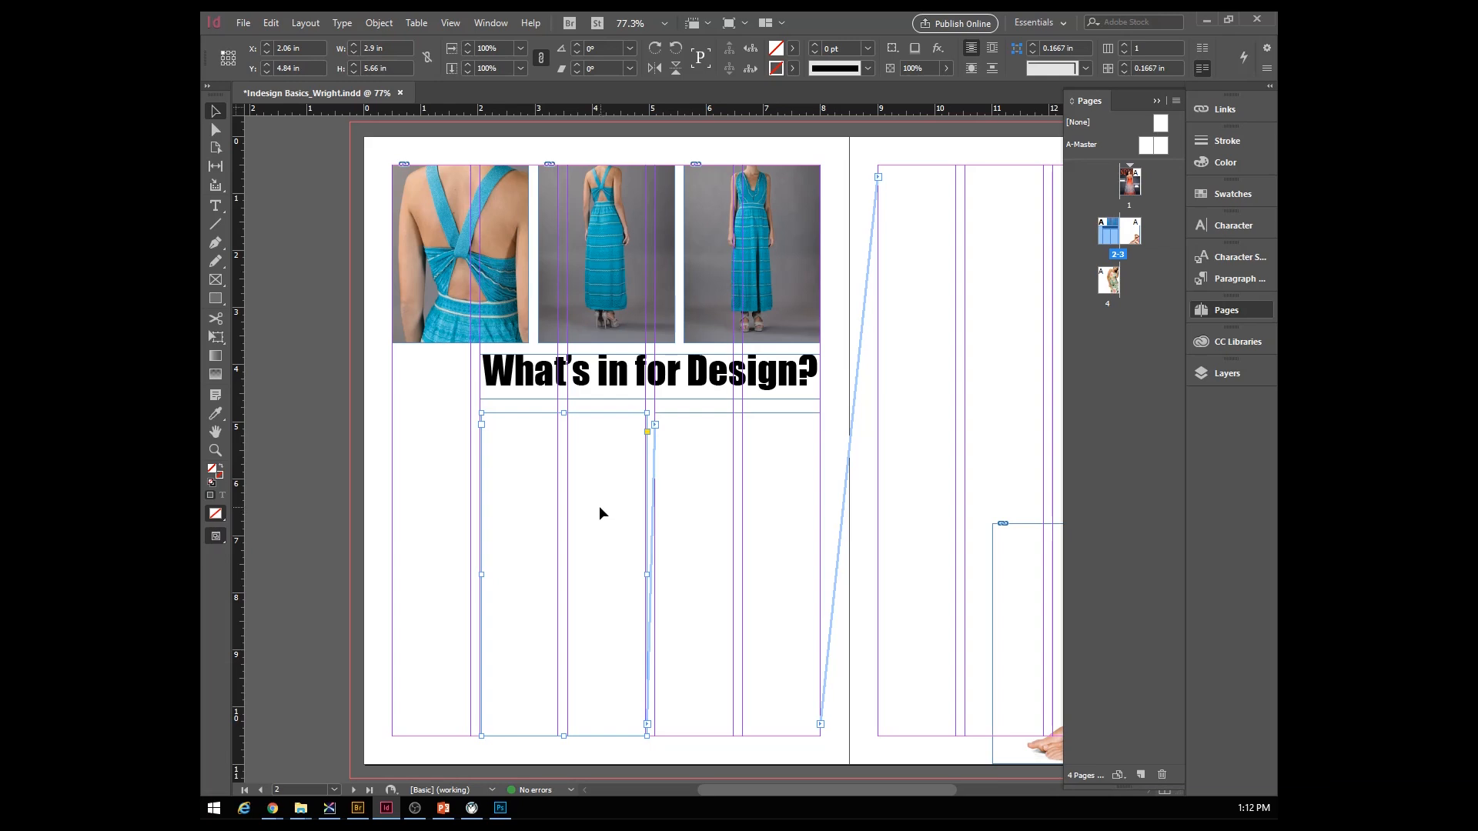
{"action": "key", "text": "Left"}
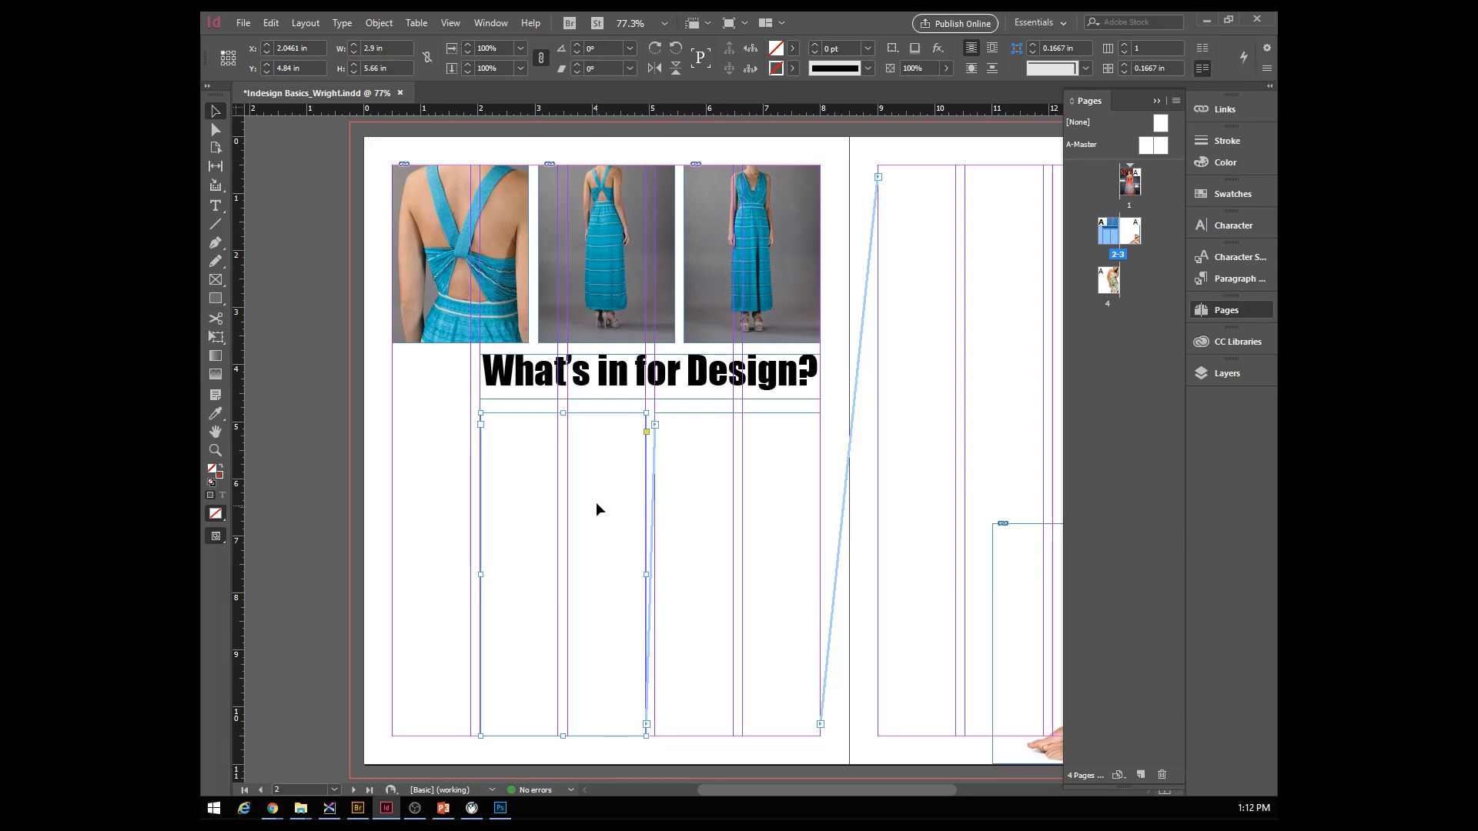
{"action": "right_click", "coordinate": [599, 500]}
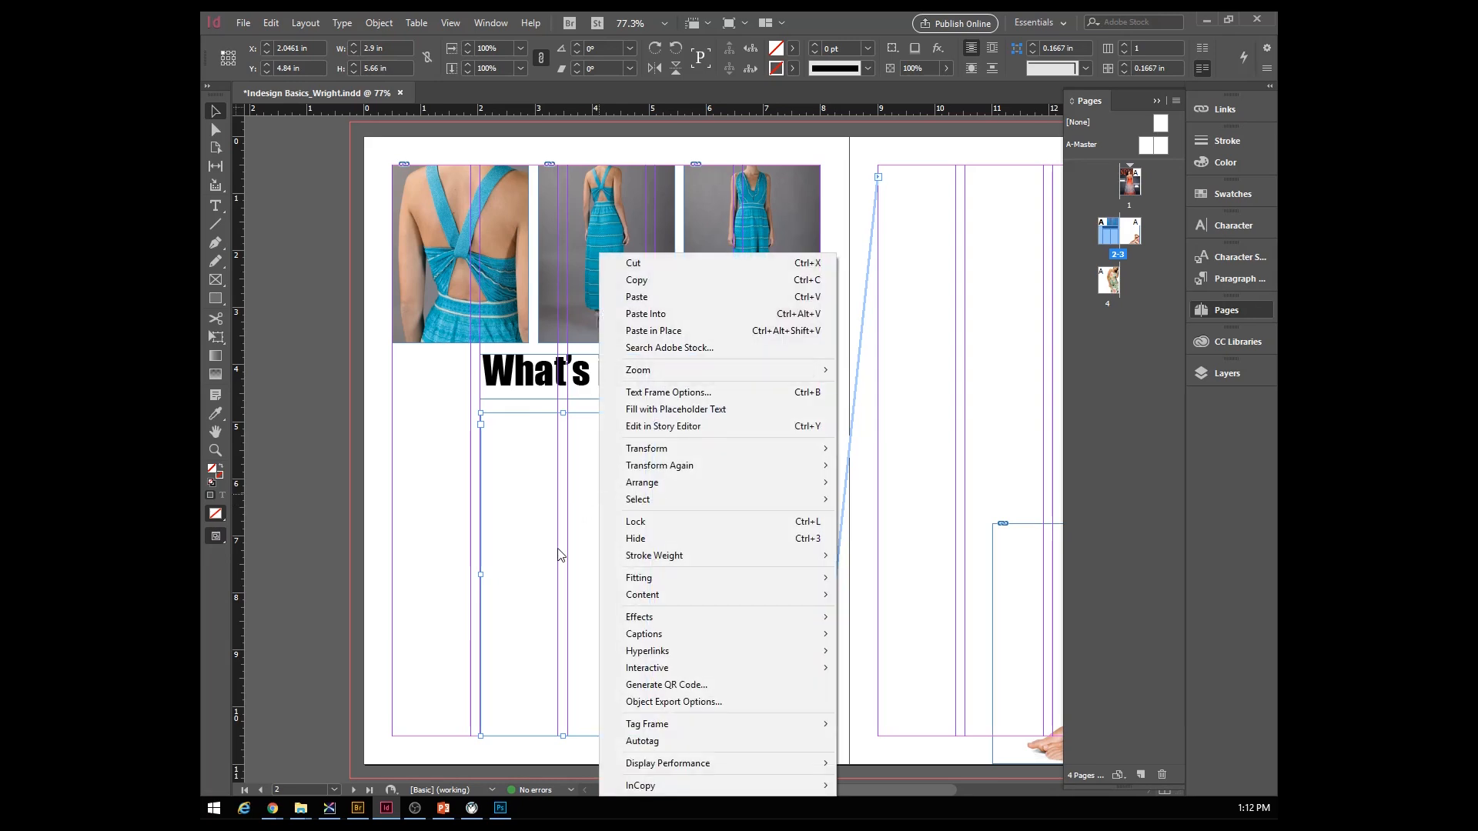
{"action": "mouse_move", "coordinate": [638, 673]}
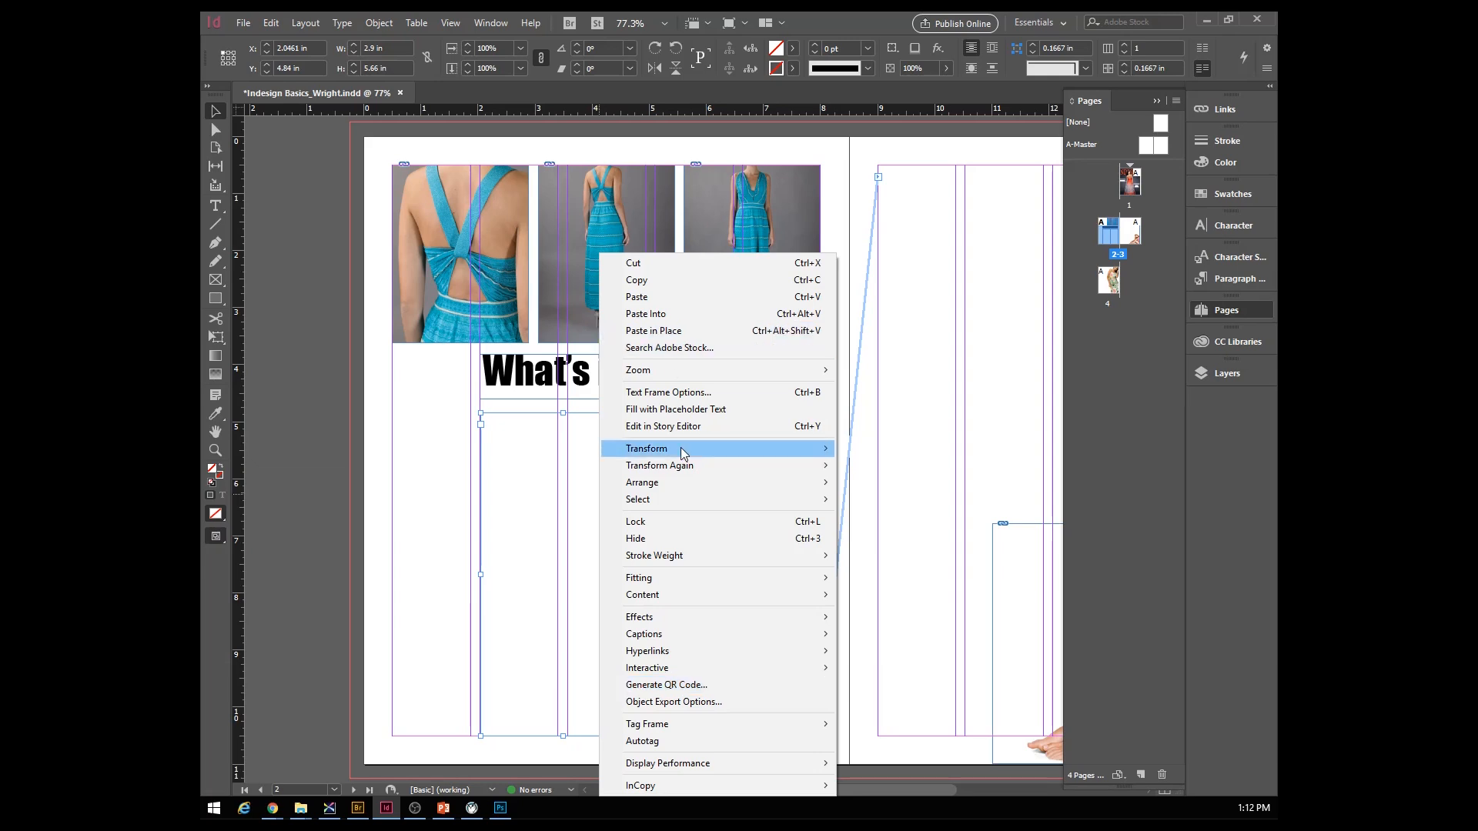
{"action": "left_click", "coordinate": [668, 410]}
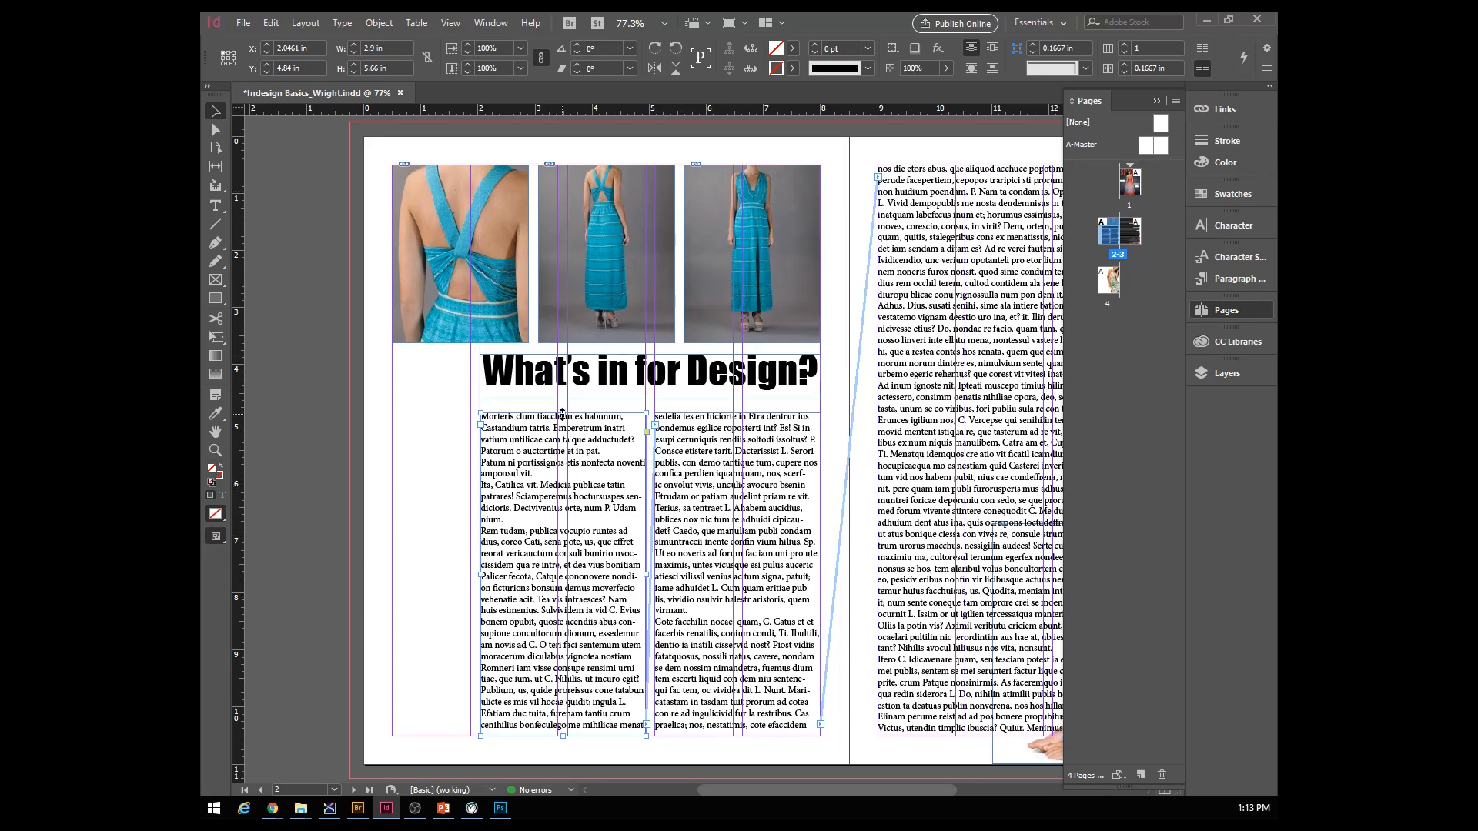
- Shorten the first body frame from its top edge to about 3.71 in high, and stretch it back to 5.66 in
{"action": "left_click_drag", "start_coordinate": [562, 414], "coordinate": [556, 527]}
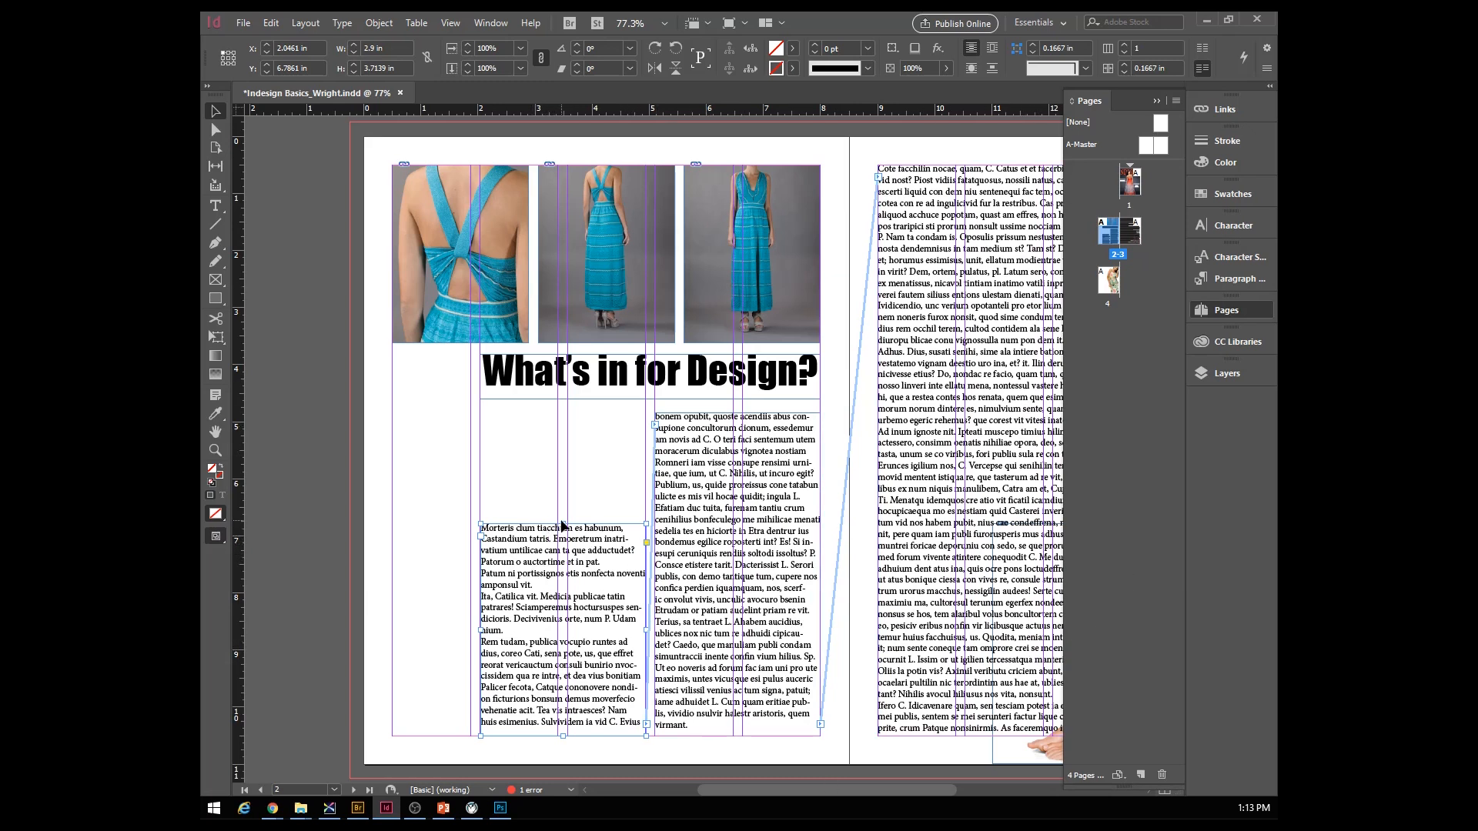
{"action": "left_click_drag", "start_coordinate": [563, 525], "coordinate": [574, 415]}
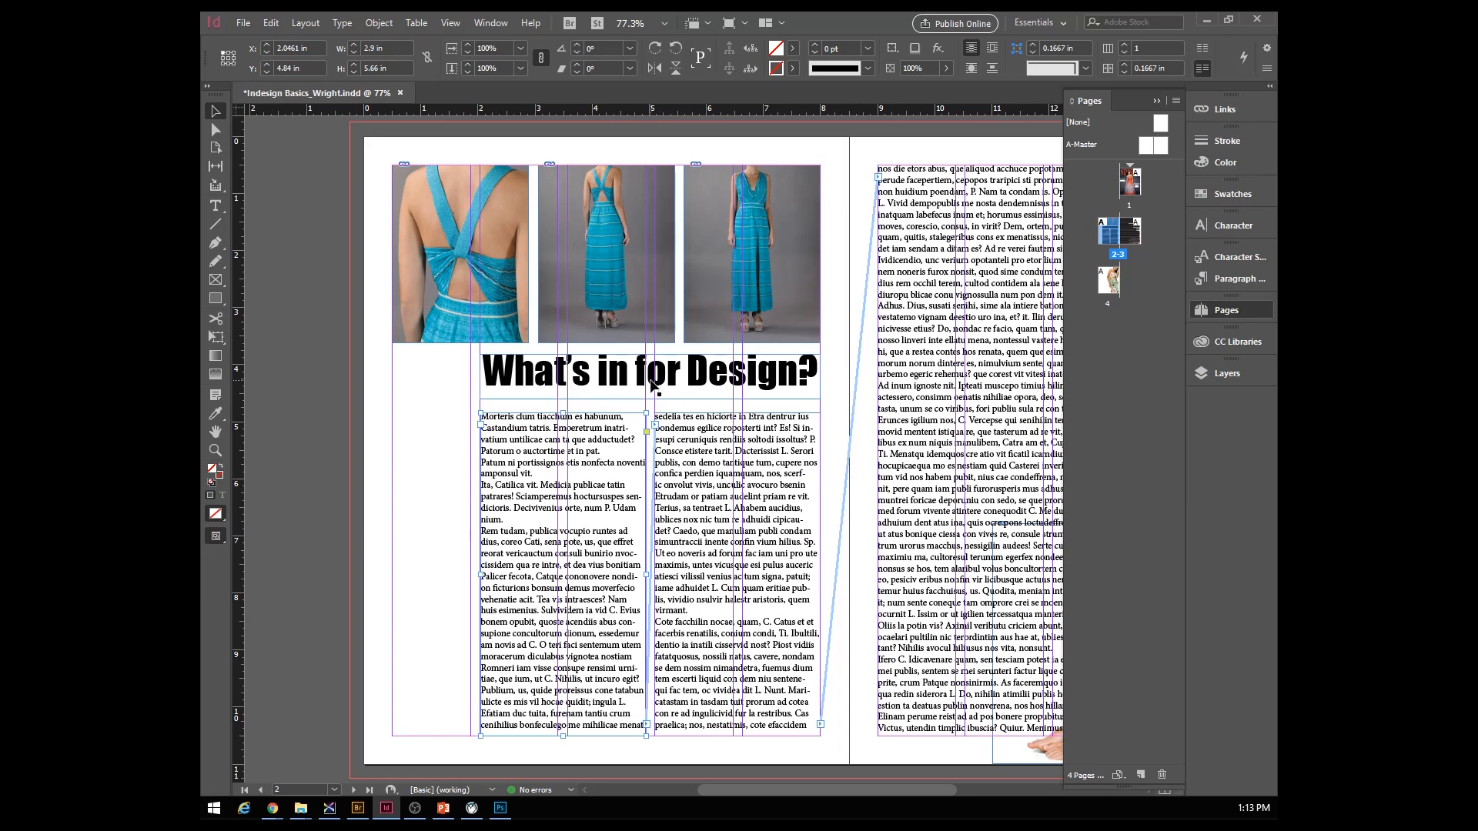
- Try threading a new text frame in page 2's empty outer column ahead of the first body frame, and undo it
{"action": "left_click", "coordinate": [481, 427]}
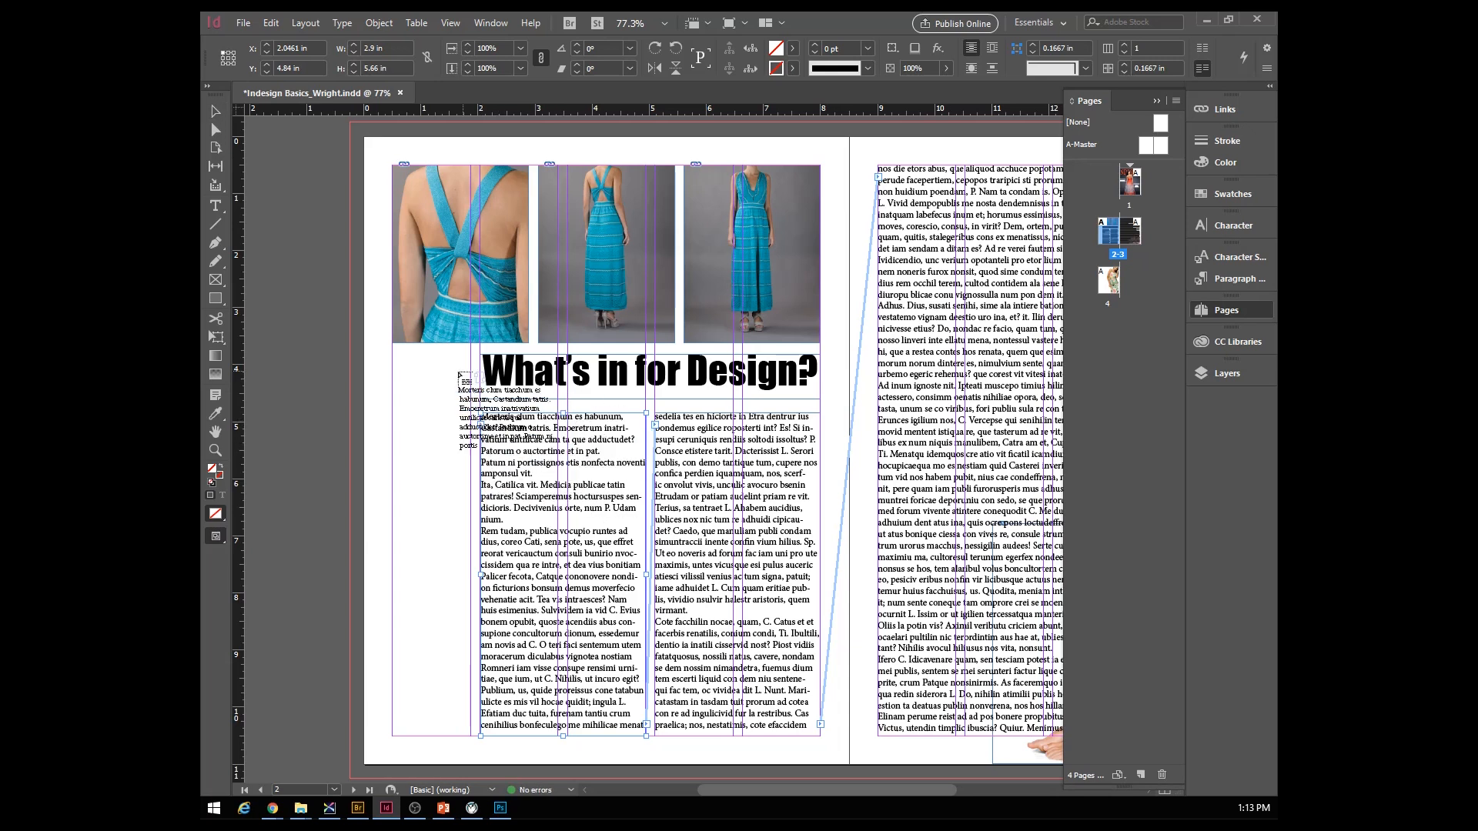
{"action": "left_click_drag", "start_coordinate": [393, 355], "coordinate": [466, 509]}
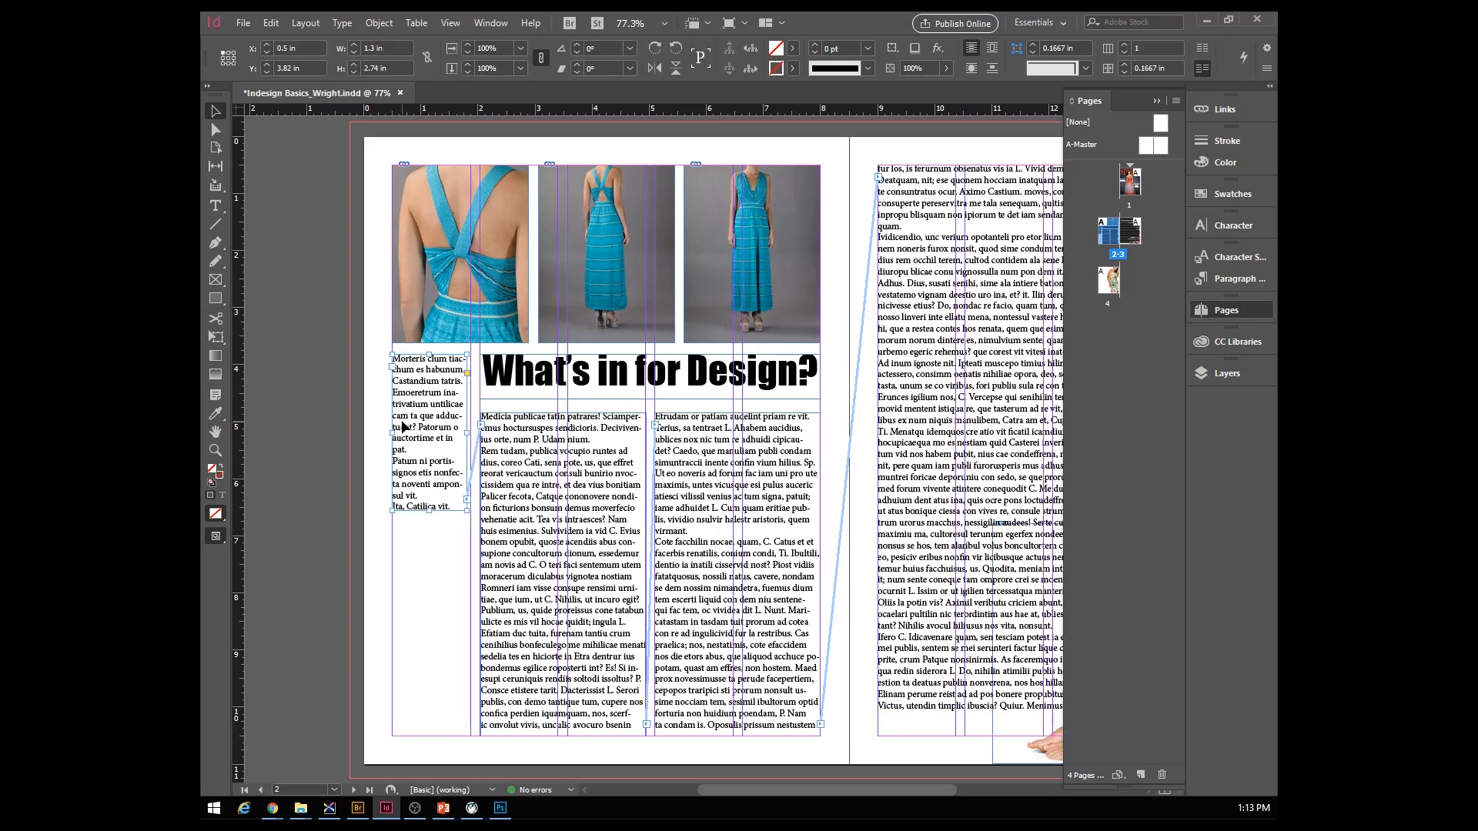
{"action": "key", "text": "Delete"}
{"action": "right_click", "coordinate": [494, 524]}
{"action": "left_click", "coordinate": [462, 482]}
{"action": "key", "text": "ctrl+z"}
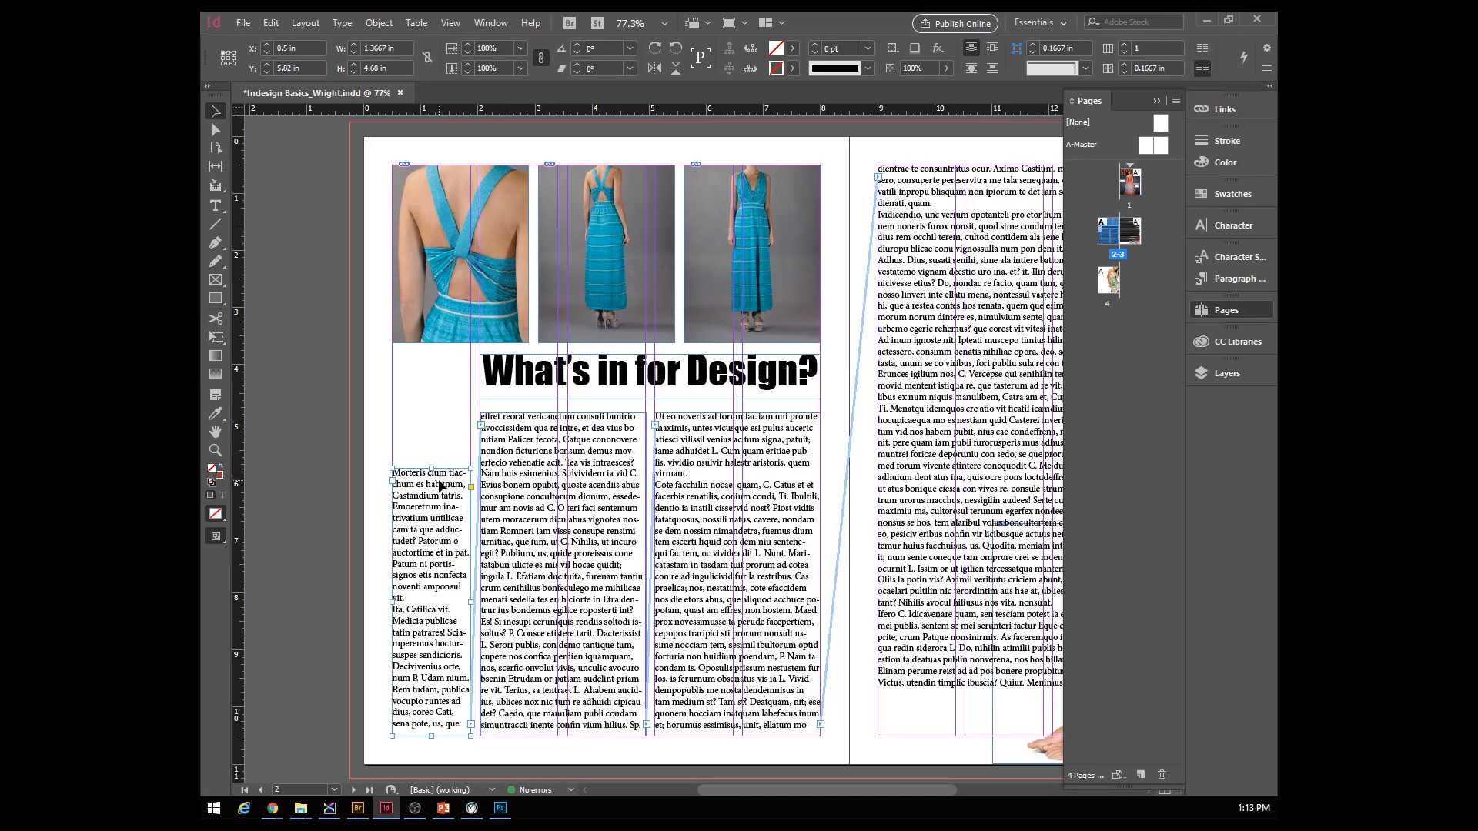
{"action": "key", "text": "ctrl+z"}
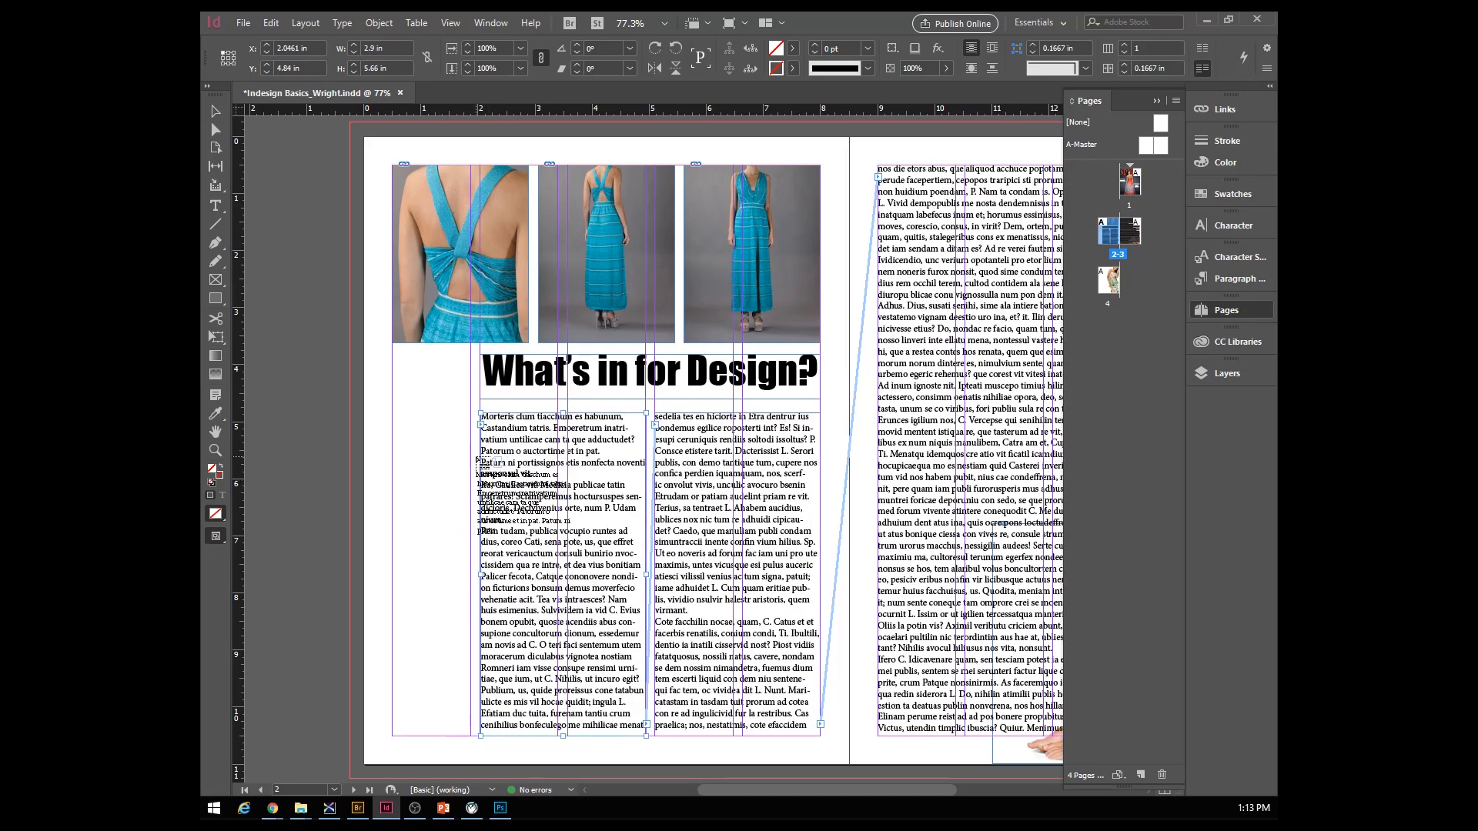
{"action": "key", "text": "Escape"}
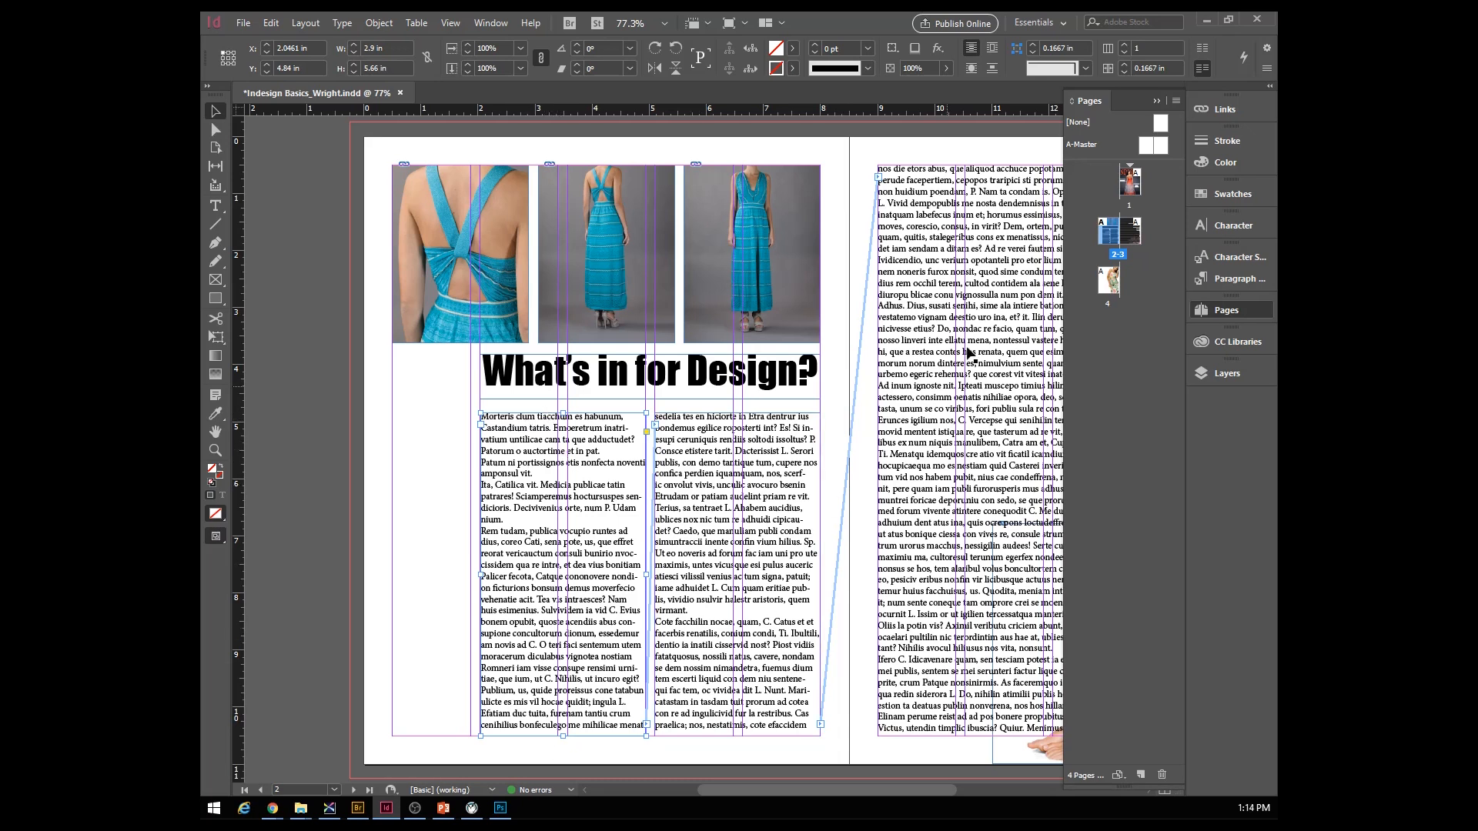
- Set the COMTECH text in page 2's outer column to 72 pt
{"action": "mouse_move", "coordinate": [763, 796]}
{"action": "left_mouse_down"}
{"action": "mouse_move", "coordinate": [860, 795]}
{"action": "mouse_move", "coordinate": [785, 791]}
{"action": "left_mouse_up"}
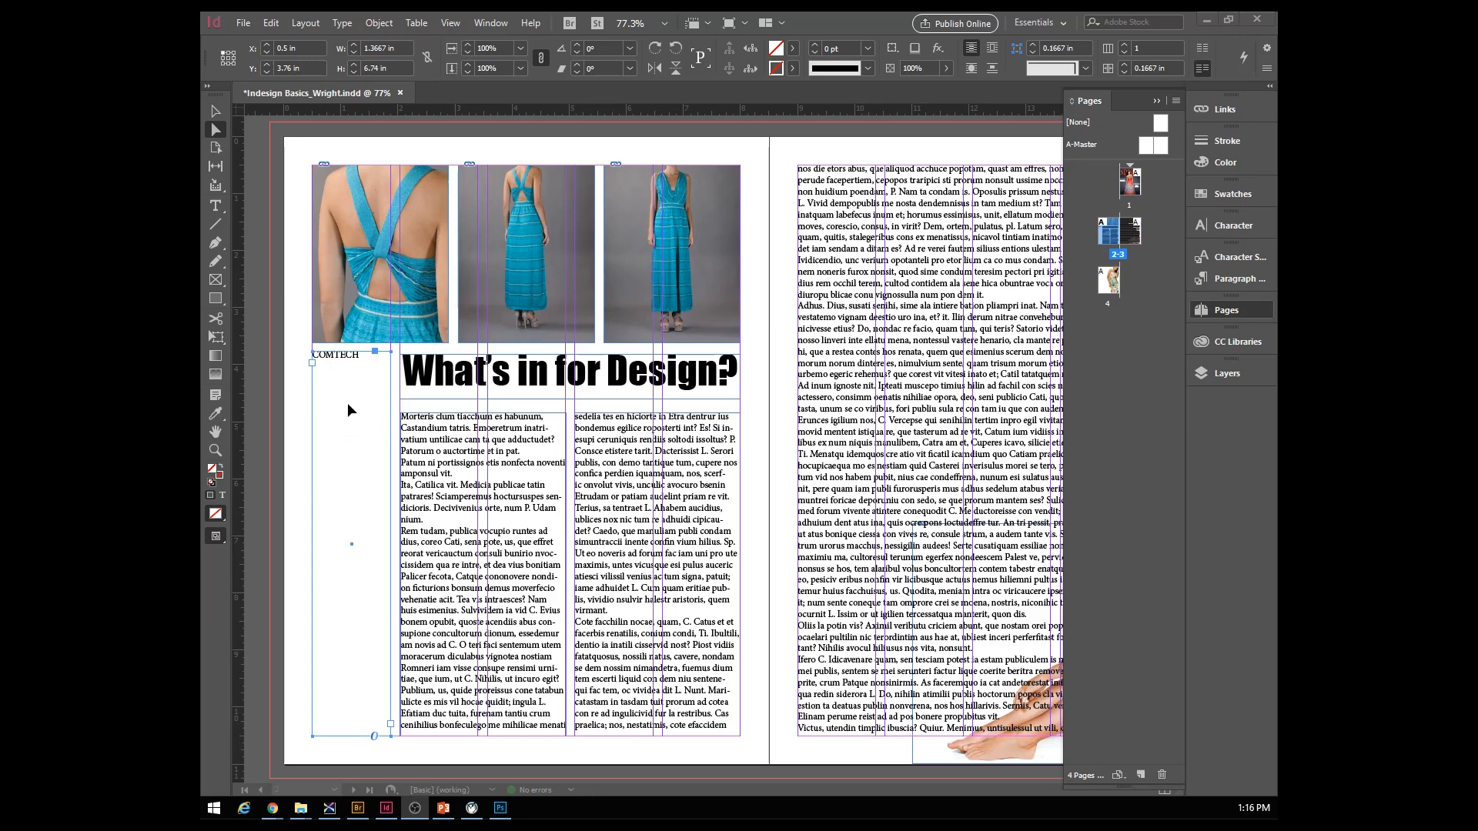
{"action": "double_click", "coordinate": [353, 354]}
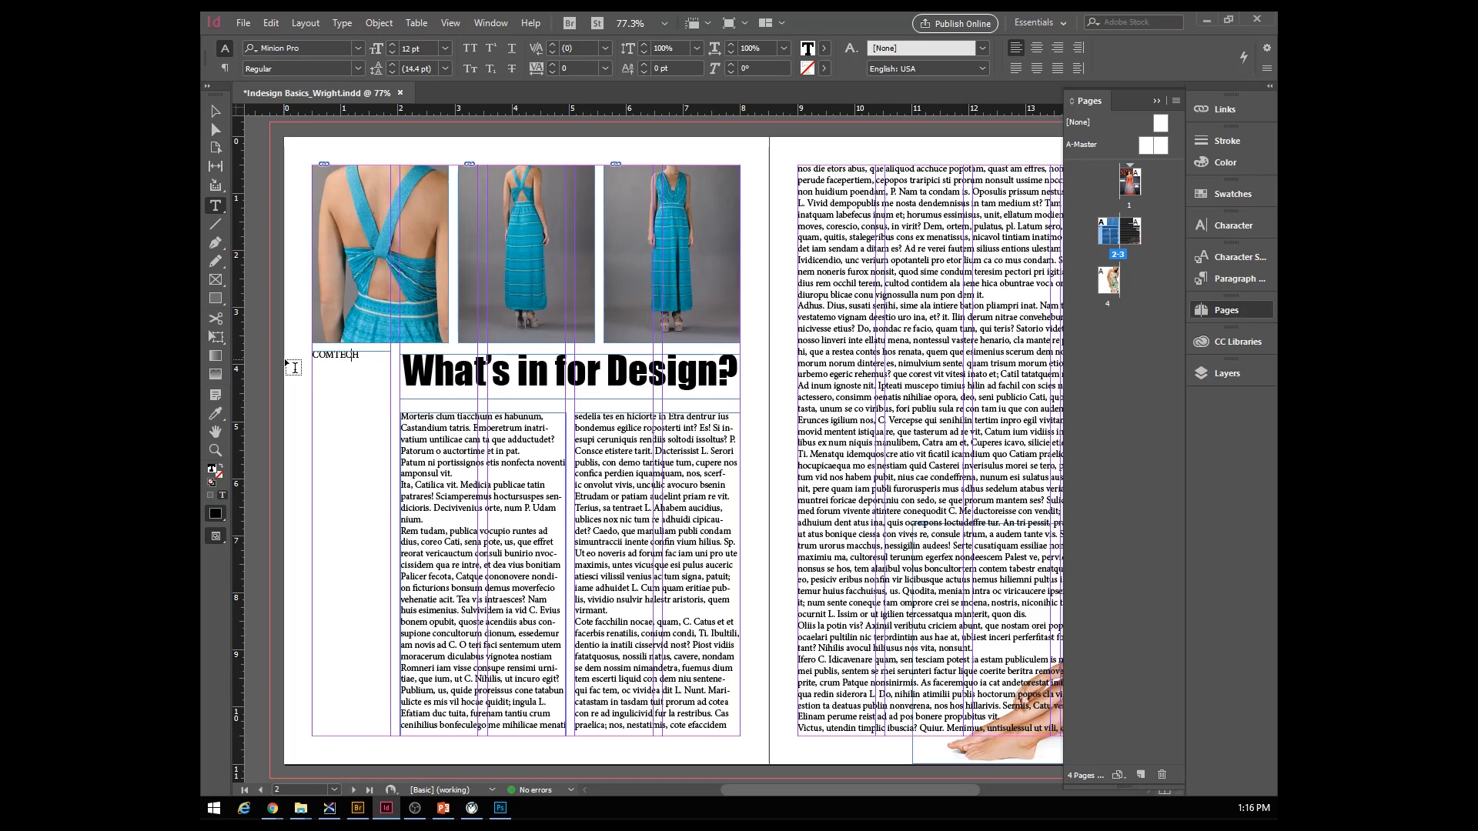
{"action": "left_click_drag", "start_coordinate": [362, 355], "coordinate": [313, 356]}
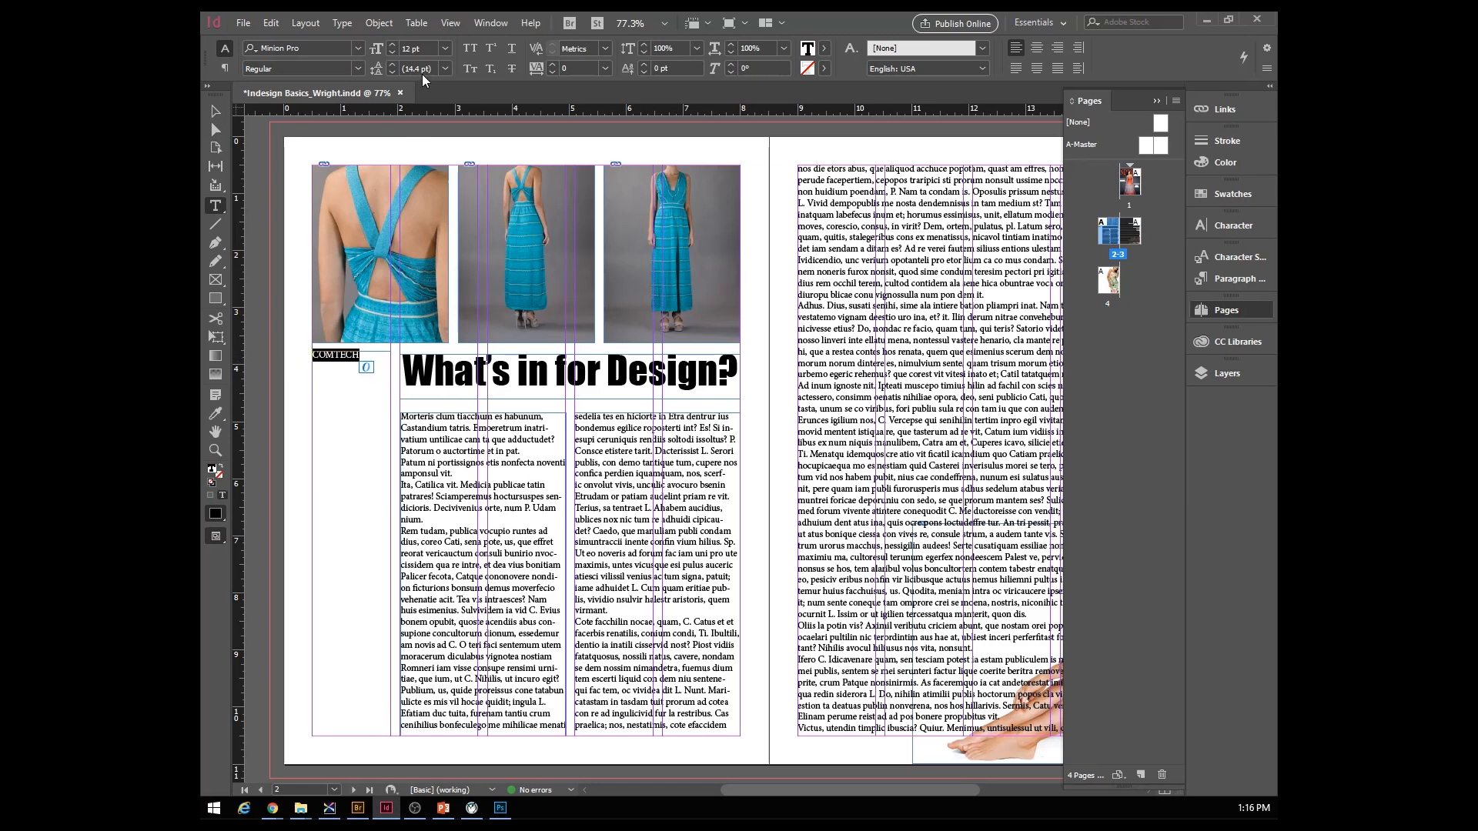
{"action": "left_click", "coordinate": [449, 45]}
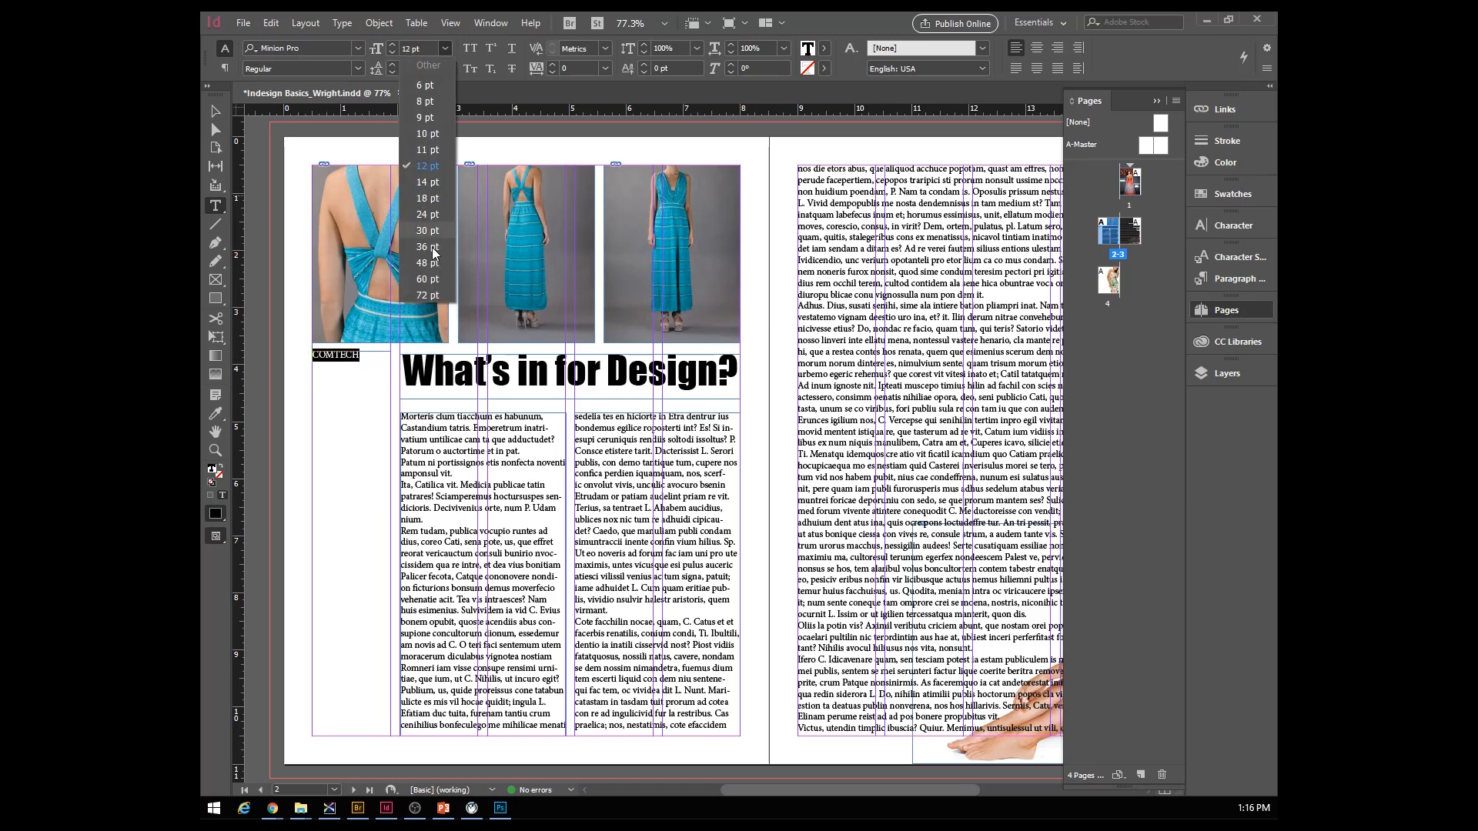
{"action": "left_click", "coordinate": [440, 297]}
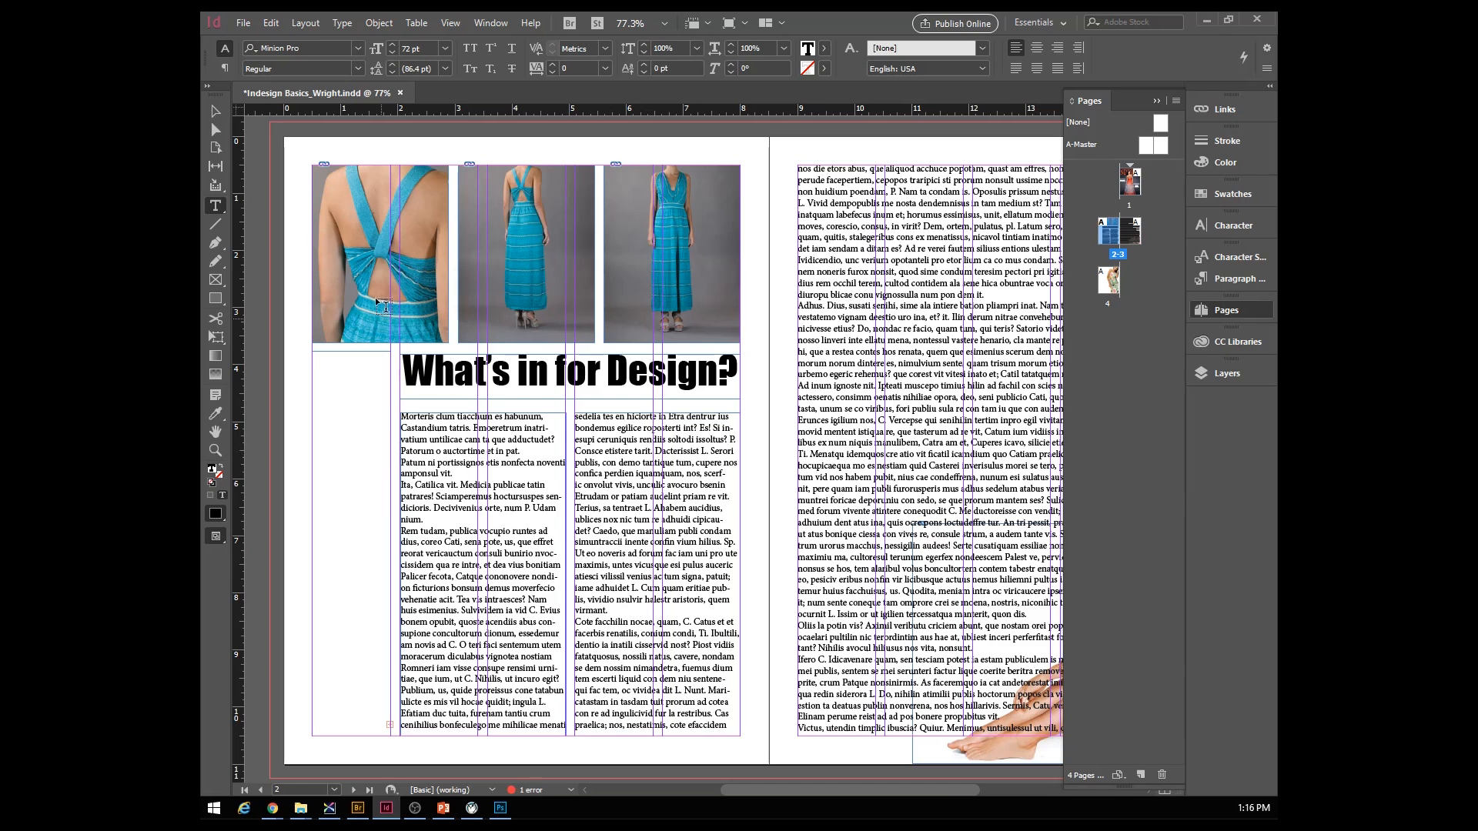
- Reshape the COMTECH frame into a horizontal strip about 6.05 by 0.9 in and move it over page 2's outer edge
{"action": "left_click", "coordinate": [216, 113]}
{"action": "left_click_drag", "start_coordinate": [389, 544], "coordinate": [658, 537]}
{"action": "left_click_drag", "start_coordinate": [486, 738], "coordinate": [491, 402]}
{"action": "left_click_drag", "start_coordinate": [306, 403], "coordinate": [361, 493]}
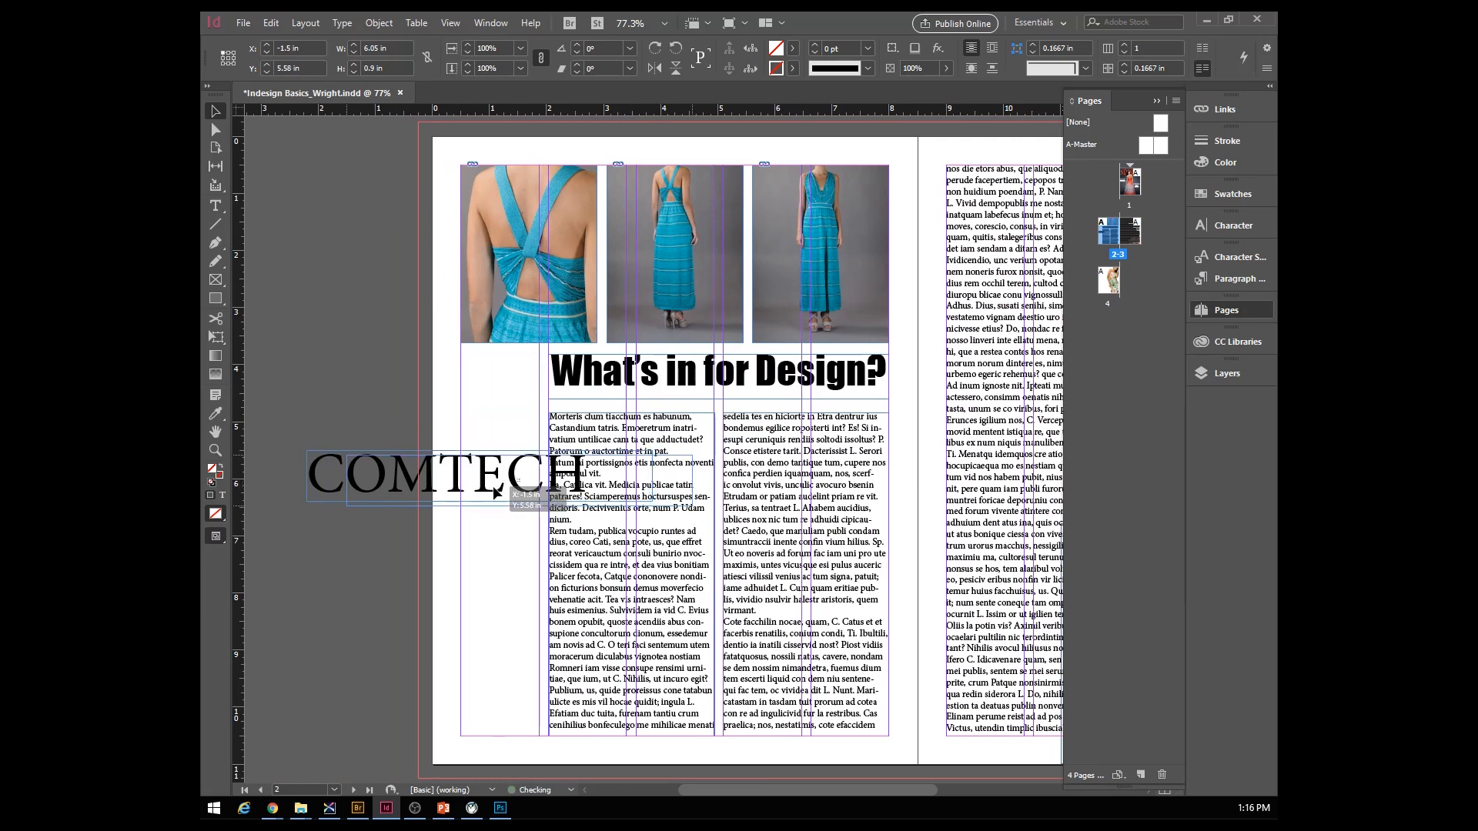
{"action": "left_click_drag", "start_coordinate": [454, 485], "coordinate": [438, 486]}
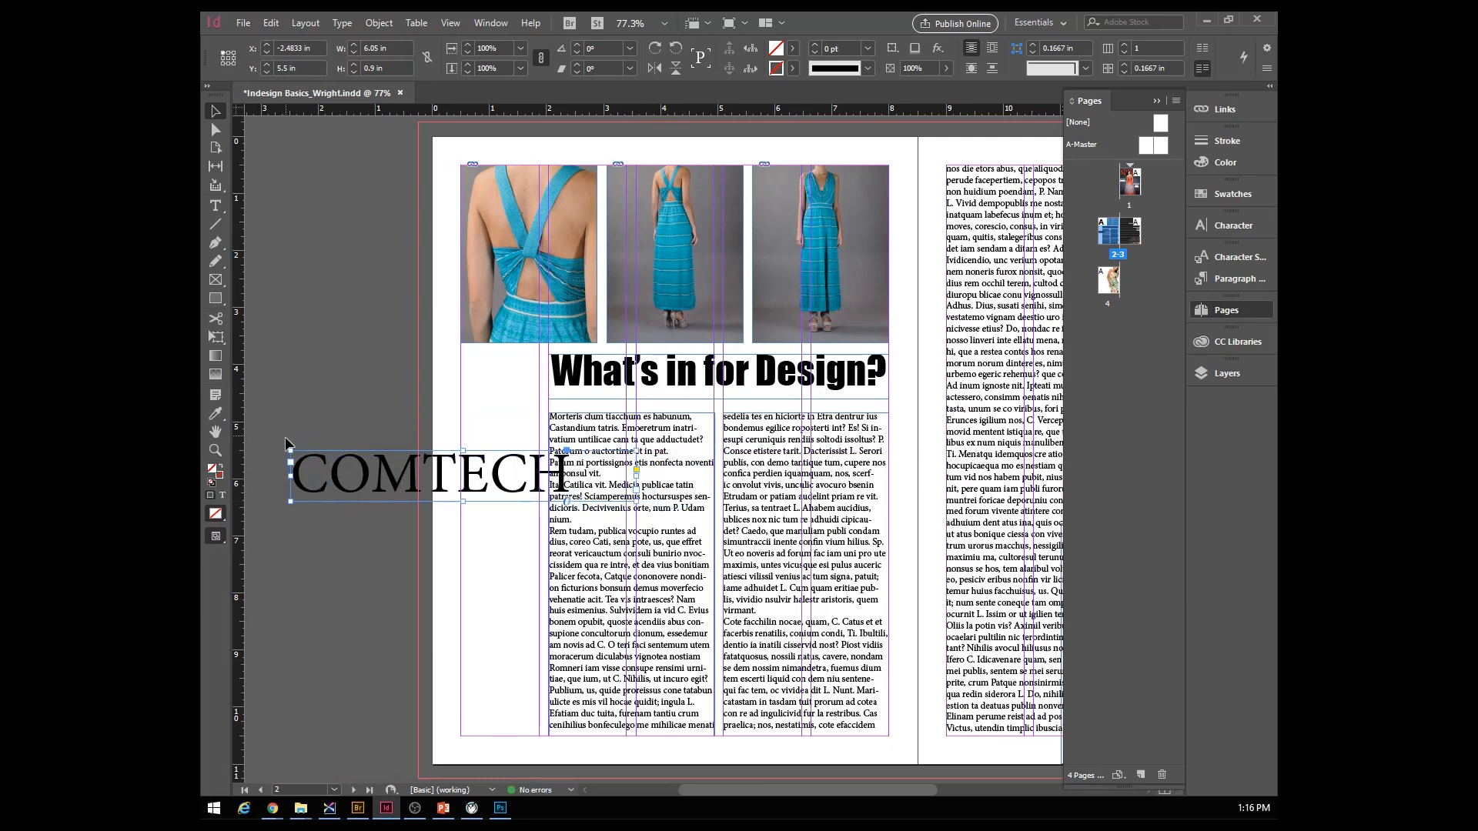
- Rotate the COMTECH frame 90° and fit it into page 2's outer column below the photo, about 6.68 by 1.37 in
{"action": "left_click_drag", "start_coordinate": [285, 444], "coordinate": [732, 645]}
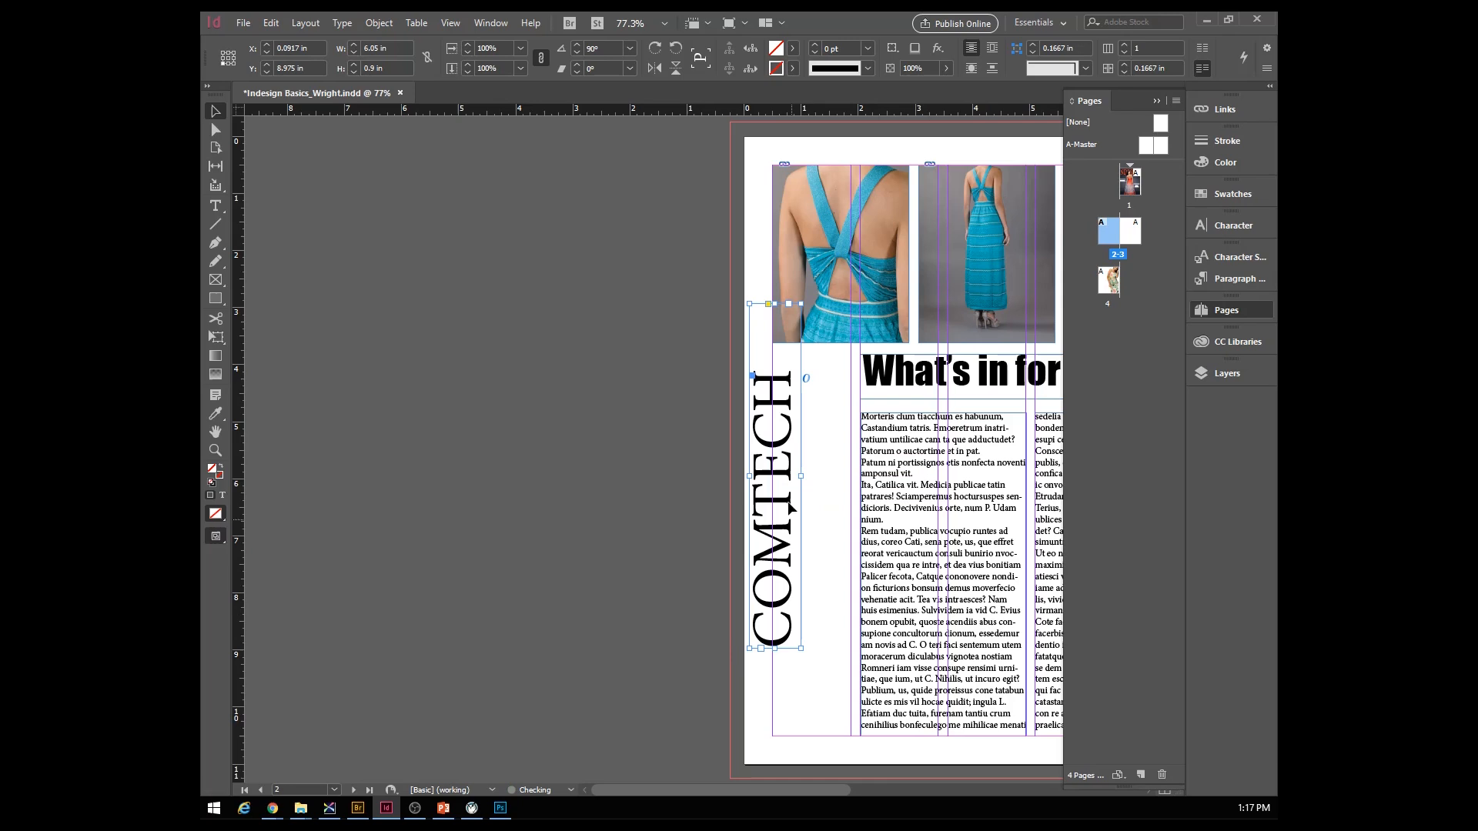
{"action": "left_click_drag", "start_coordinate": [779, 480], "coordinate": [801, 565]}
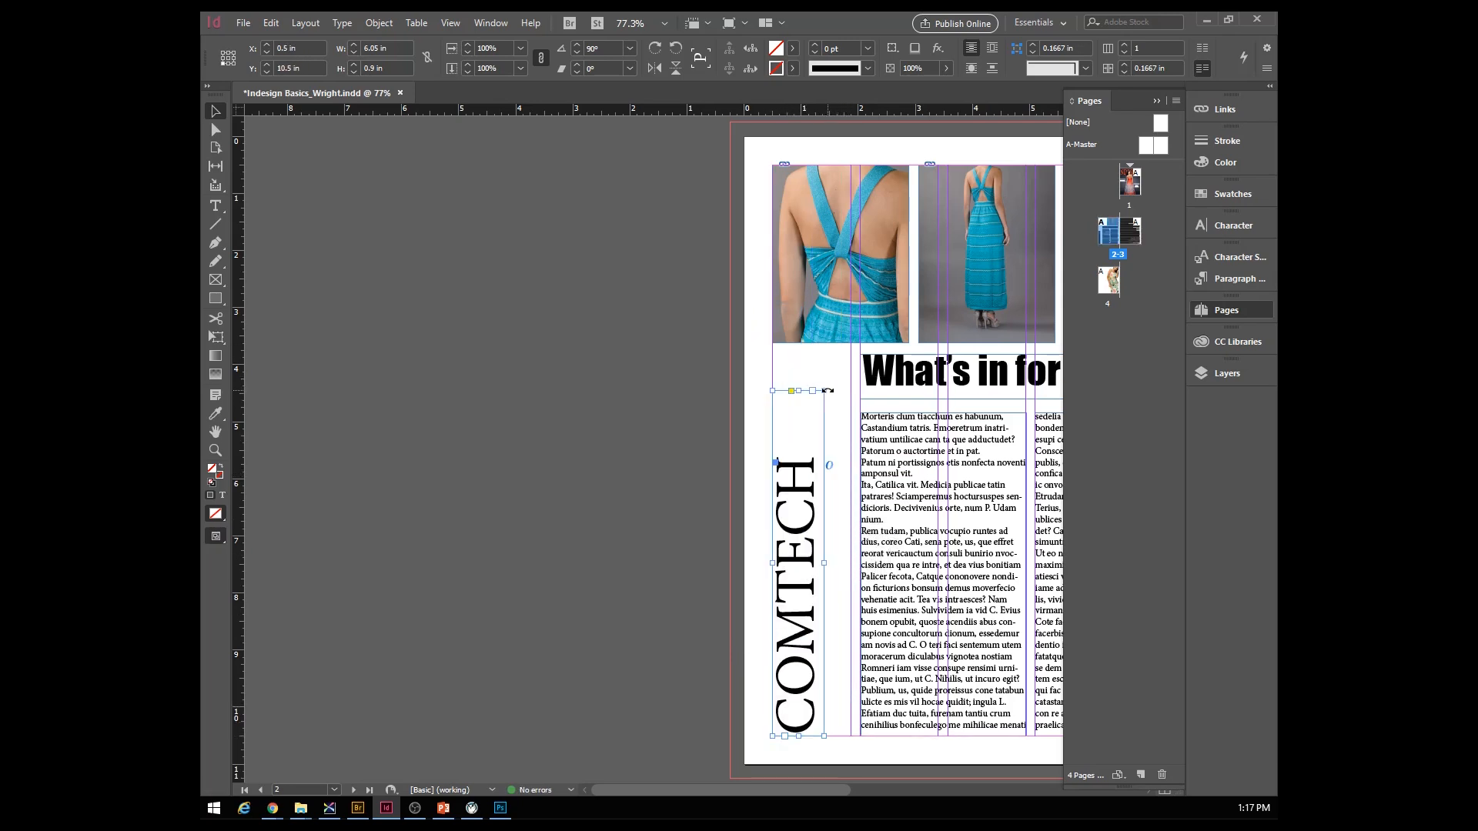
{"action": "left_click_drag", "start_coordinate": [824, 390], "coordinate": [850, 354]}
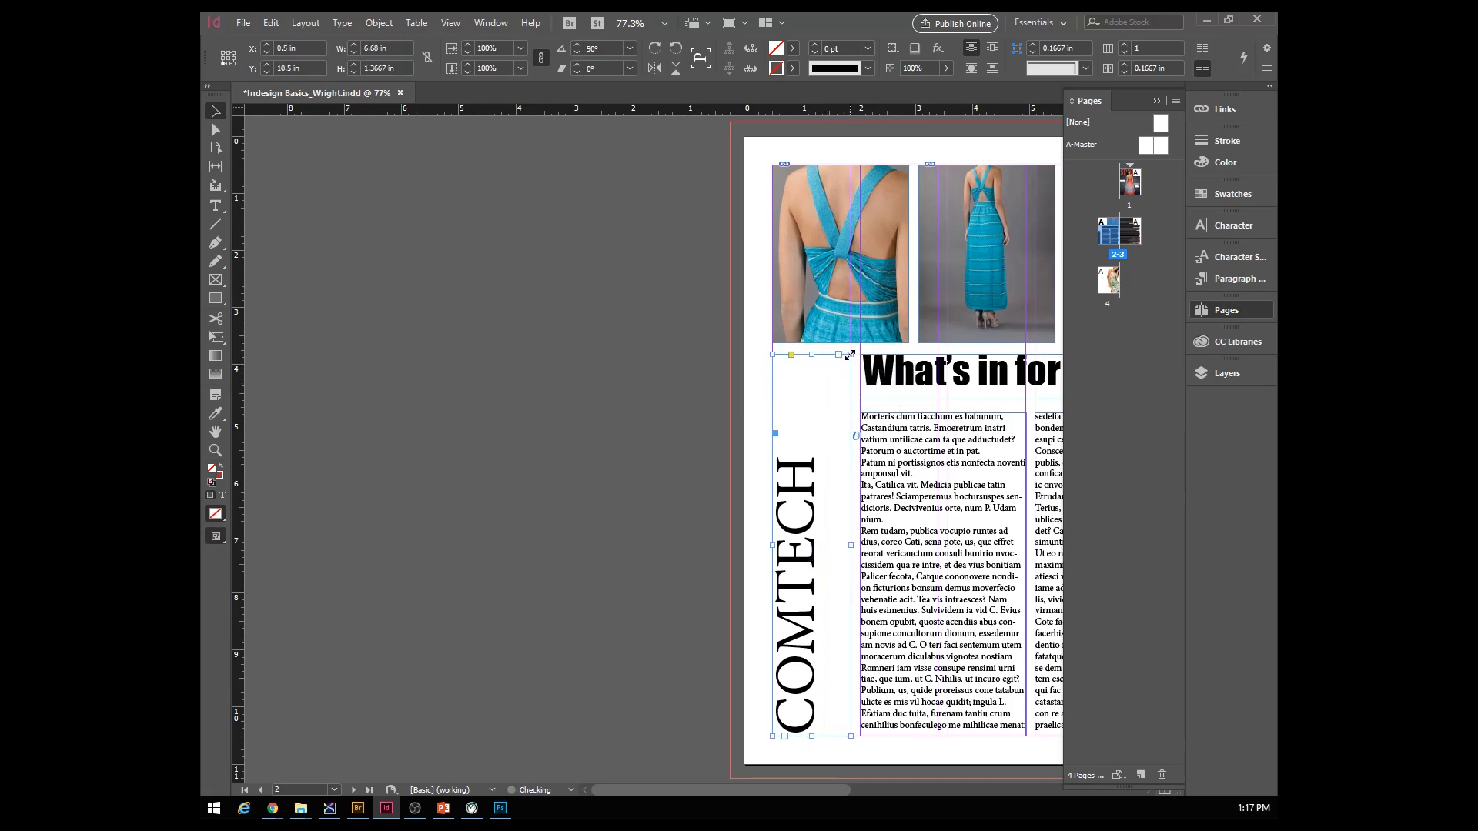
- Enlarge the vertical COMTECH text to 91 pt
{"action": "double_click", "coordinate": [792, 553]}
{"action": "left_click_drag", "start_coordinate": [805, 458], "coordinate": [810, 724]}
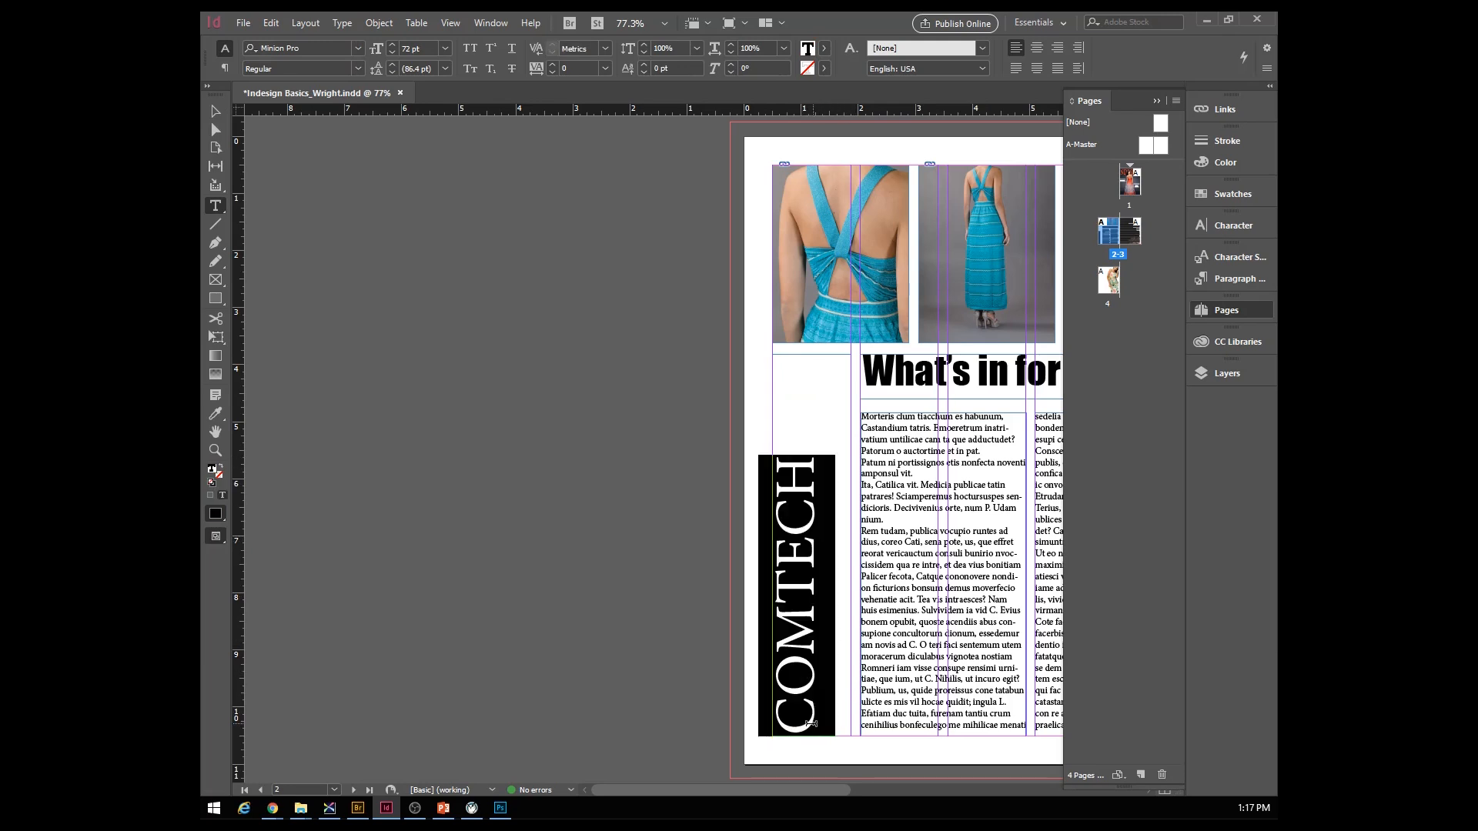
{"action": "left_click", "coordinate": [391, 44]}
{"action": "left_click", "coordinate": [392, 44]}
{"action": "left_click", "coordinate": [392, 44]}
{"action": "left_click", "coordinate": [392, 44]}
{"action": "left_click", "coordinate": [392, 44]}
{"action": "left_click", "coordinate": [392, 44]}
{"action": "left_click", "coordinate": [392, 44]}
{"action": "left_click", "coordinate": [392, 44]}
{"action": "left_click", "coordinate": [392, 44]}
{"action": "left_click", "coordinate": [391, 44]}
{"action": "left_click", "coordinate": [392, 47]}
{"action": "left_click", "coordinate": [391, 46]}
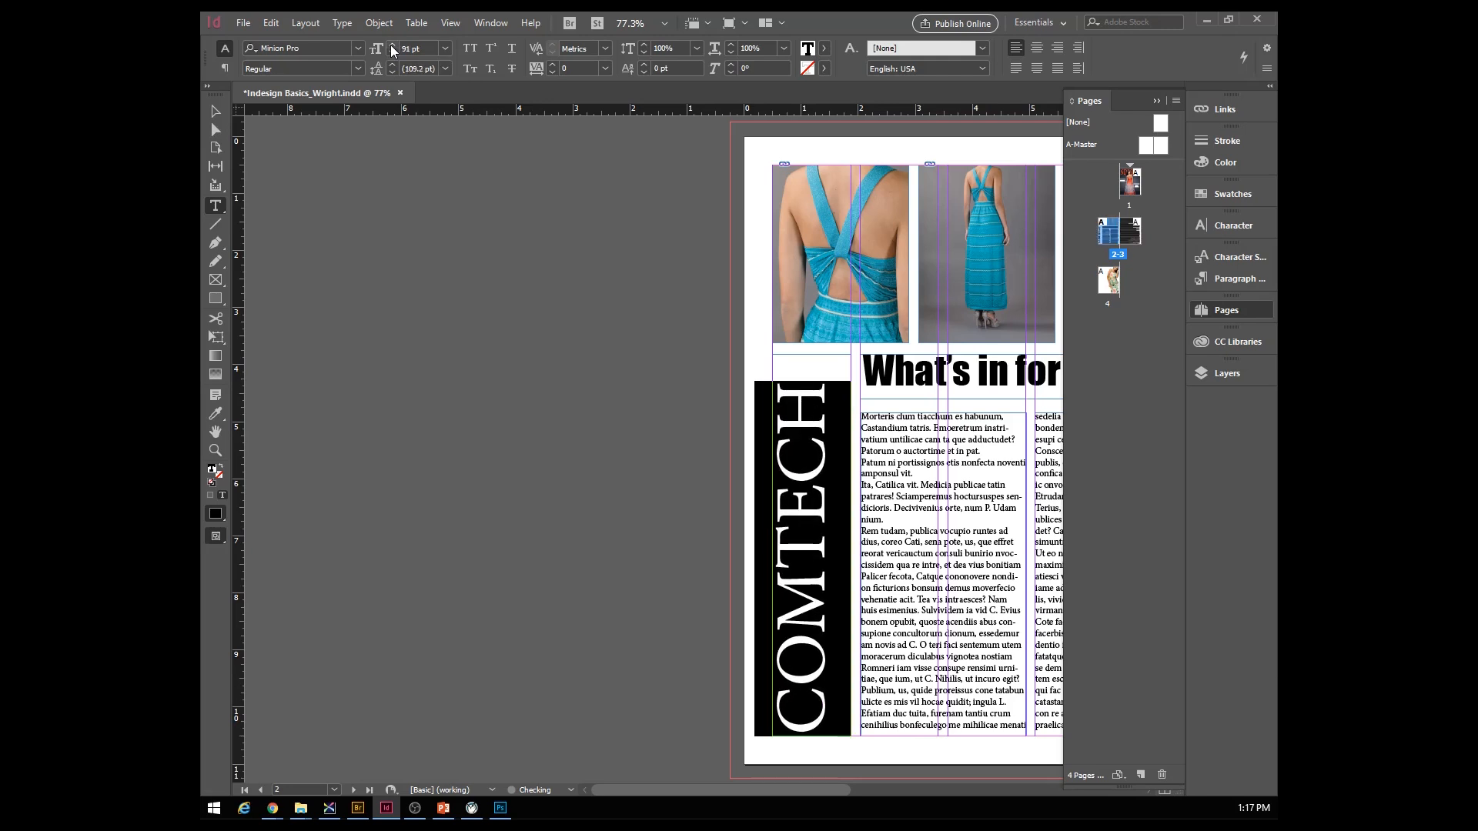
- Center-align the COMTECH text and shift its frame toward the body text, to an X position of about 0.71 in
{"action": "left_click", "coordinate": [1037, 48]}
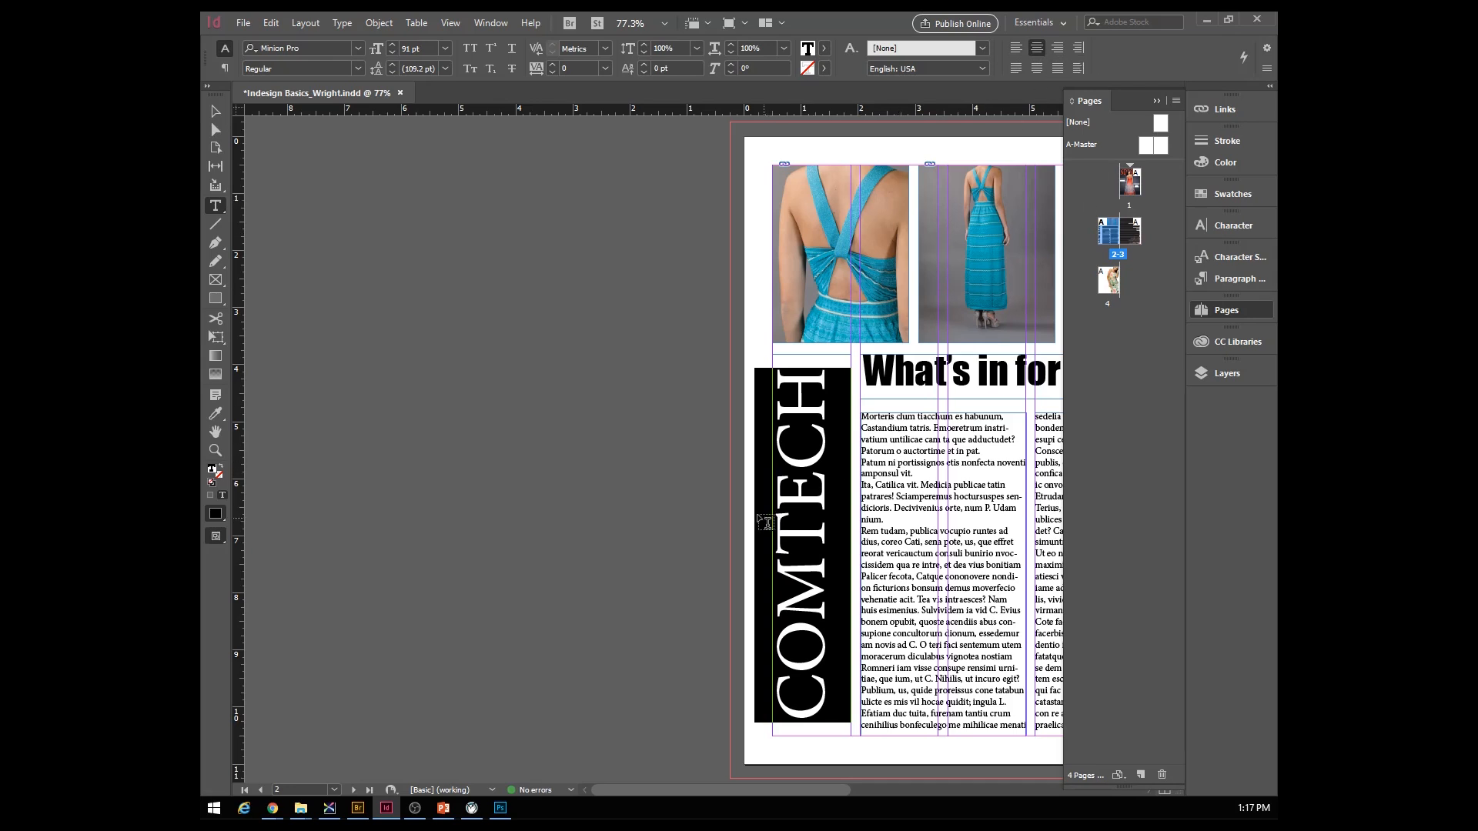
{"action": "left_click", "coordinate": [216, 111]}
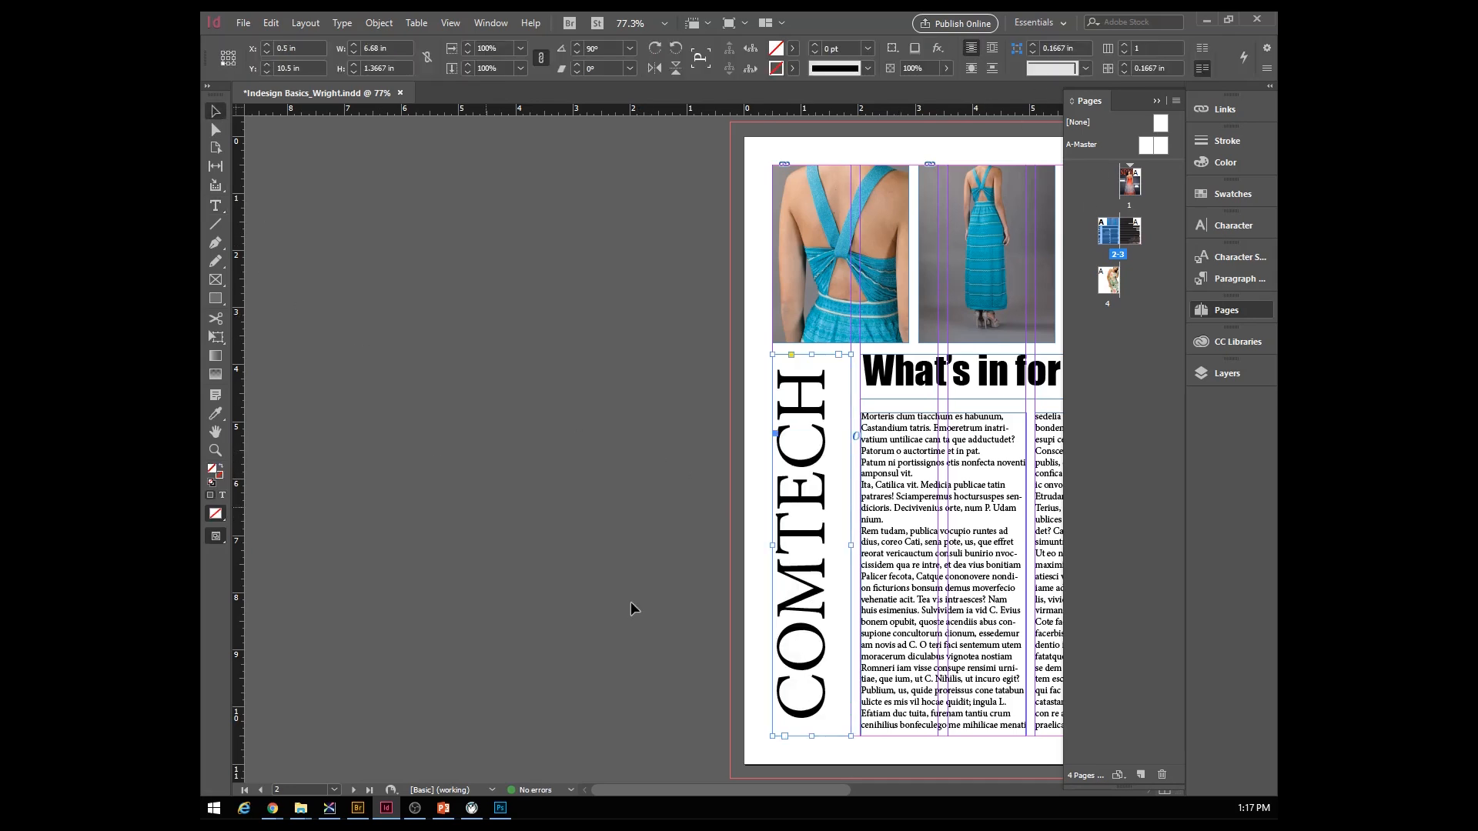
{"action": "left_click_drag", "start_coordinate": [659, 786], "coordinate": [762, 788]}
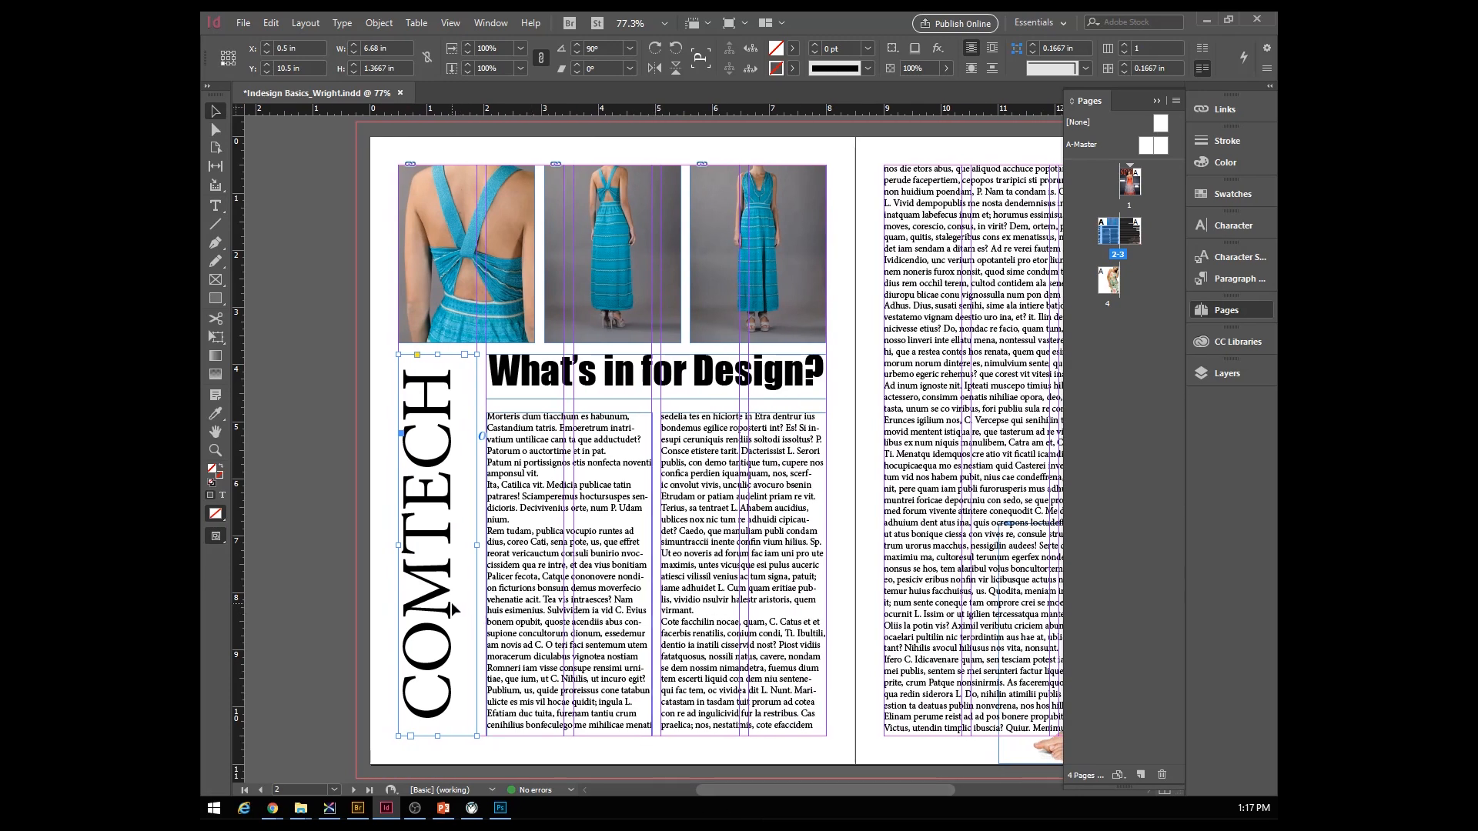
{"action": "left_click_drag", "start_coordinate": [427, 534], "coordinate": [434, 536]}
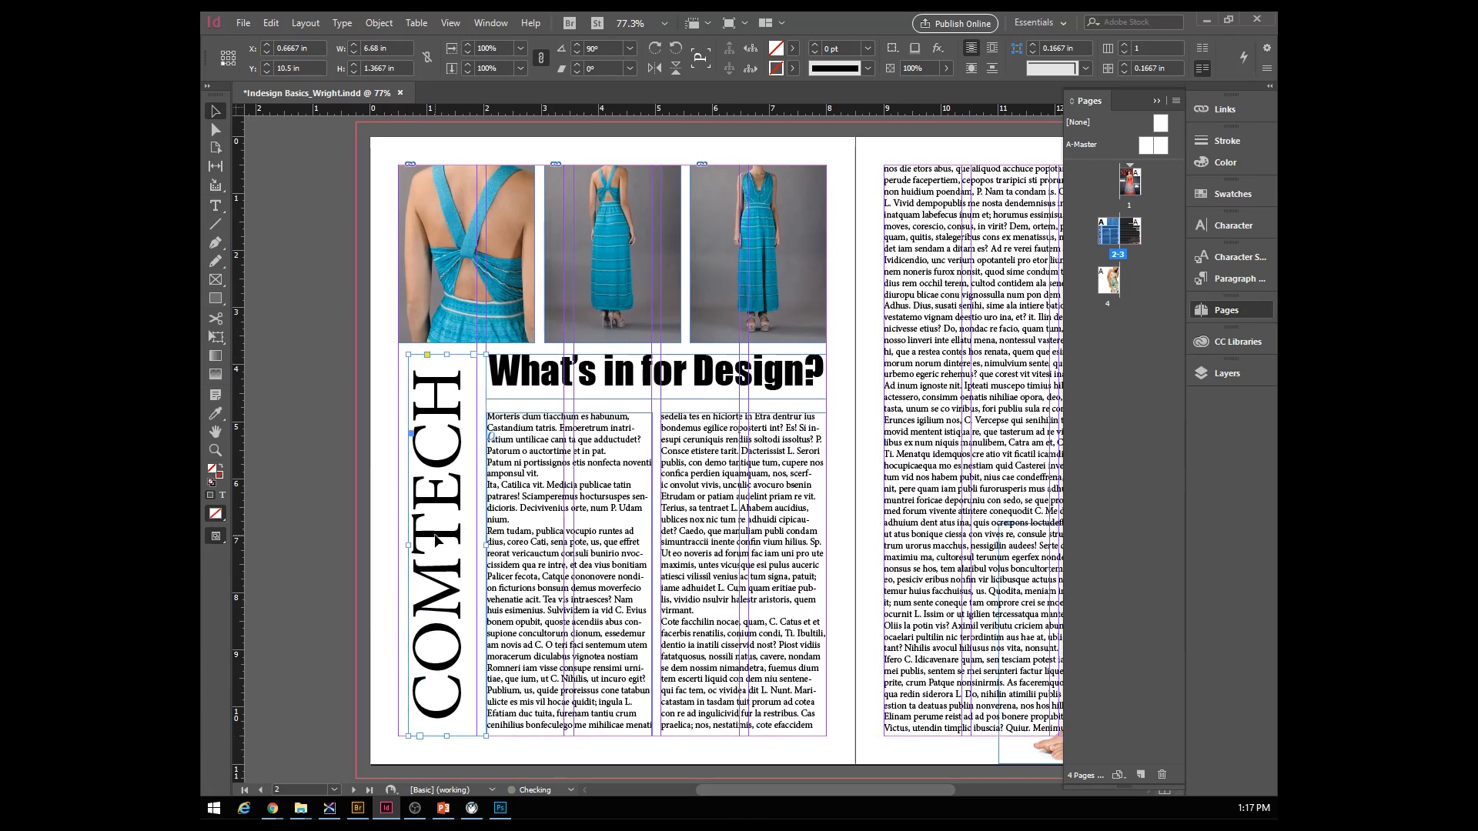
{"action": "left_click_drag", "start_coordinate": [434, 555], "coordinate": [436, 555]}
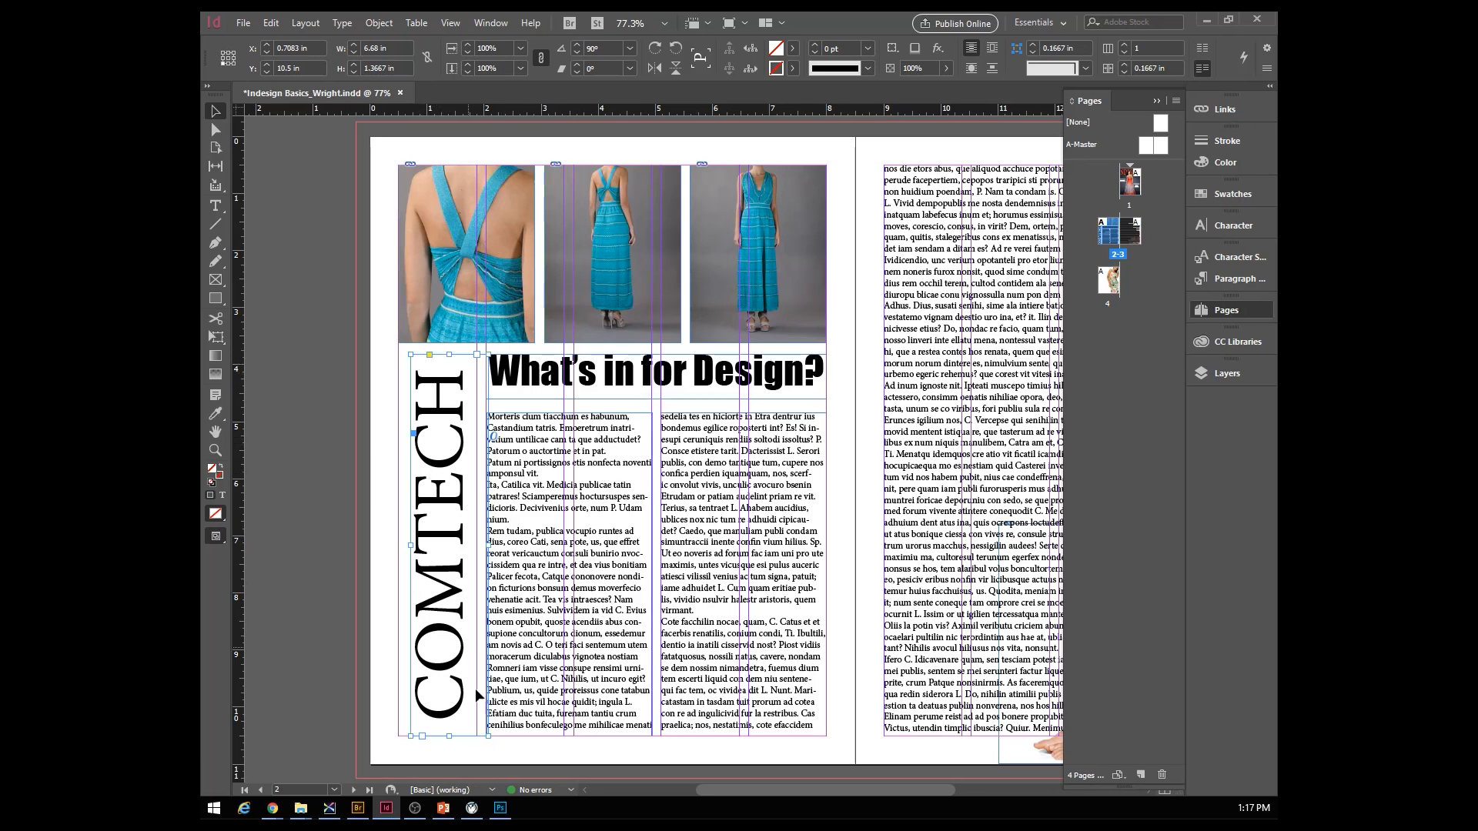
{"action": "left_click_drag", "start_coordinate": [737, 792], "coordinate": [838, 802]}
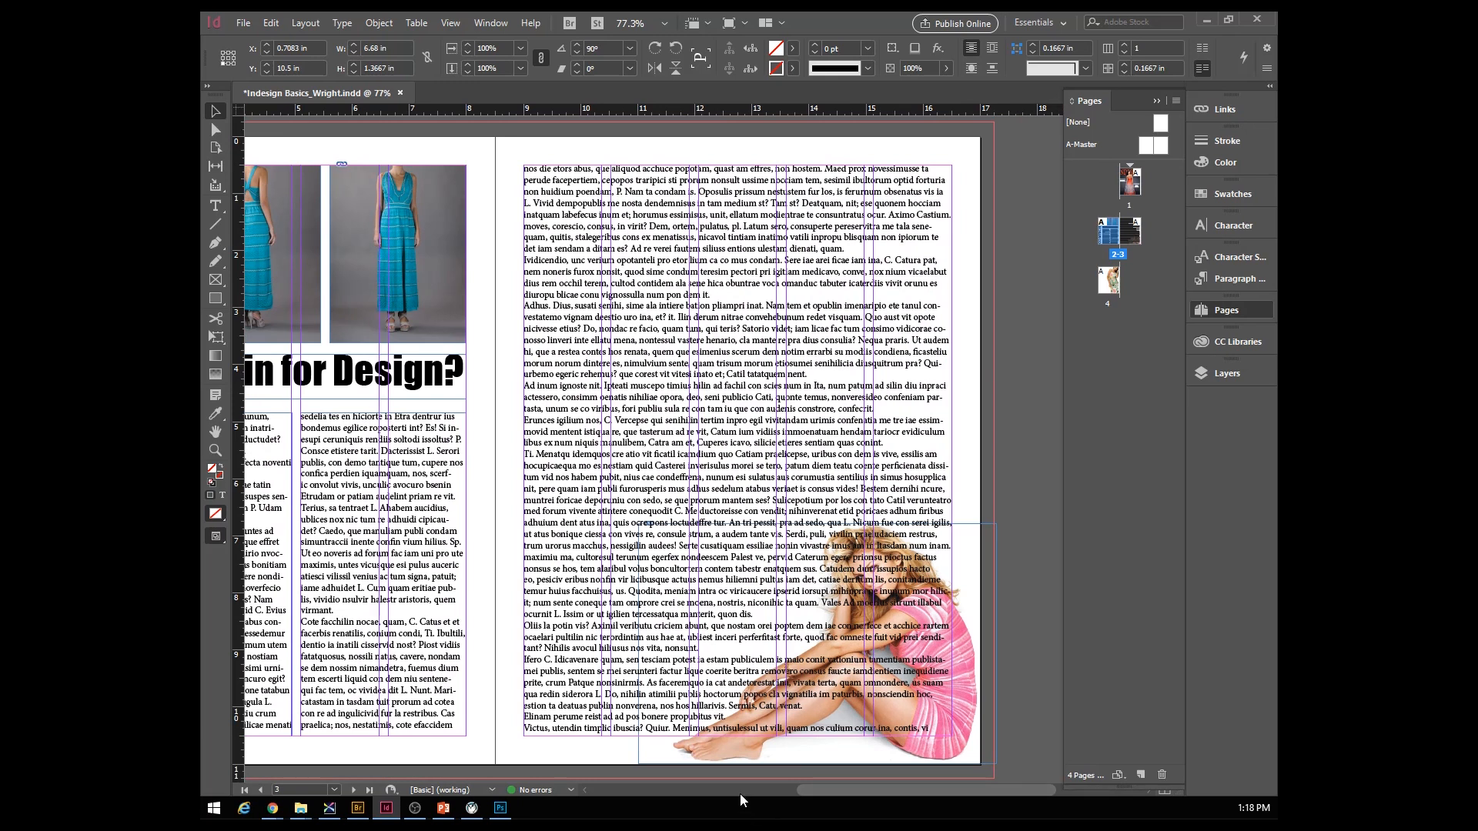
- Bring the photo of the woman in the pink dress on page 3 in front of the article text
{"action": "left_click", "coordinate": [724, 754]}
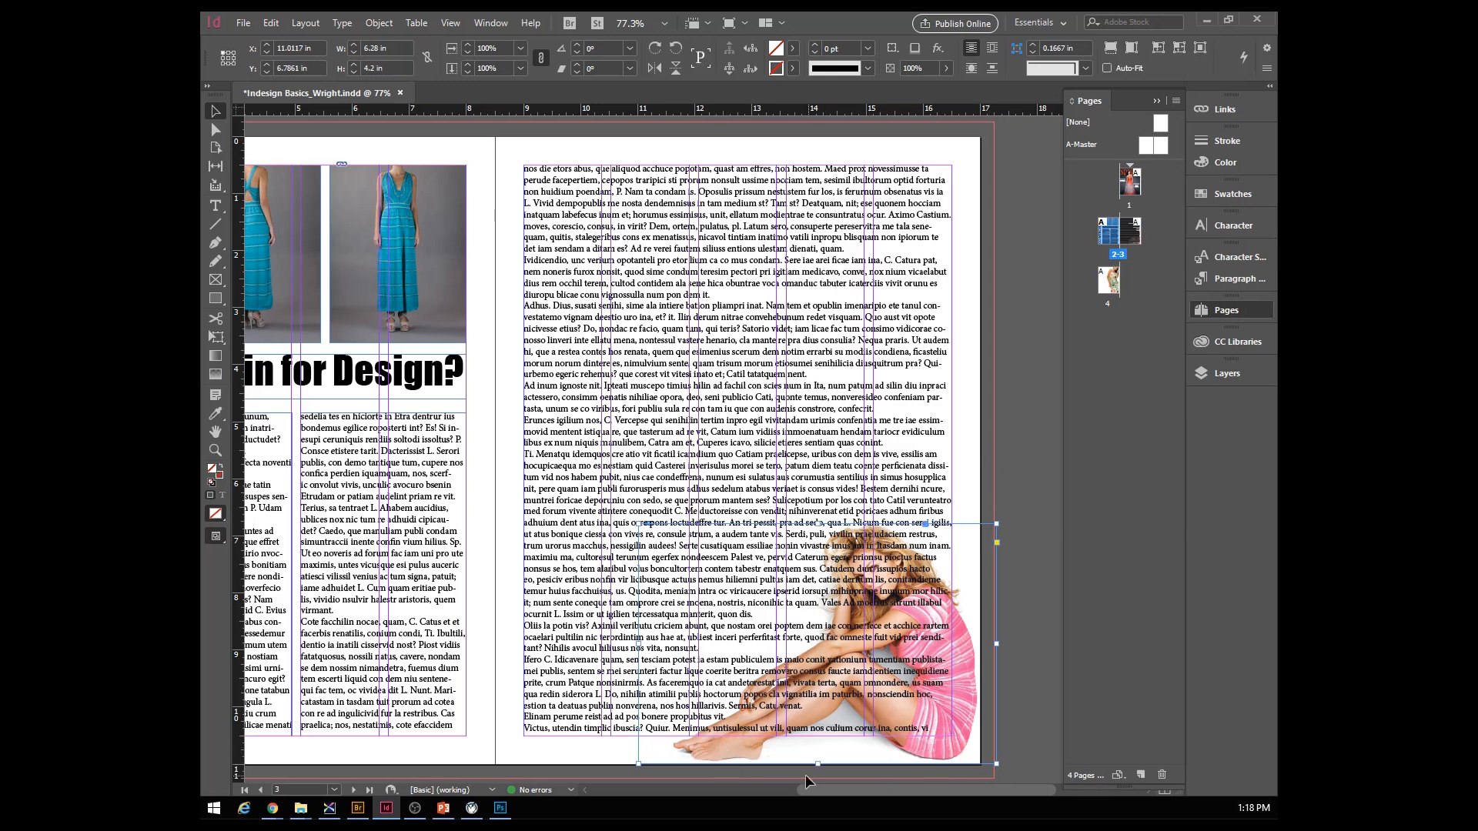
{"action": "left_click", "coordinate": [577, 733]}
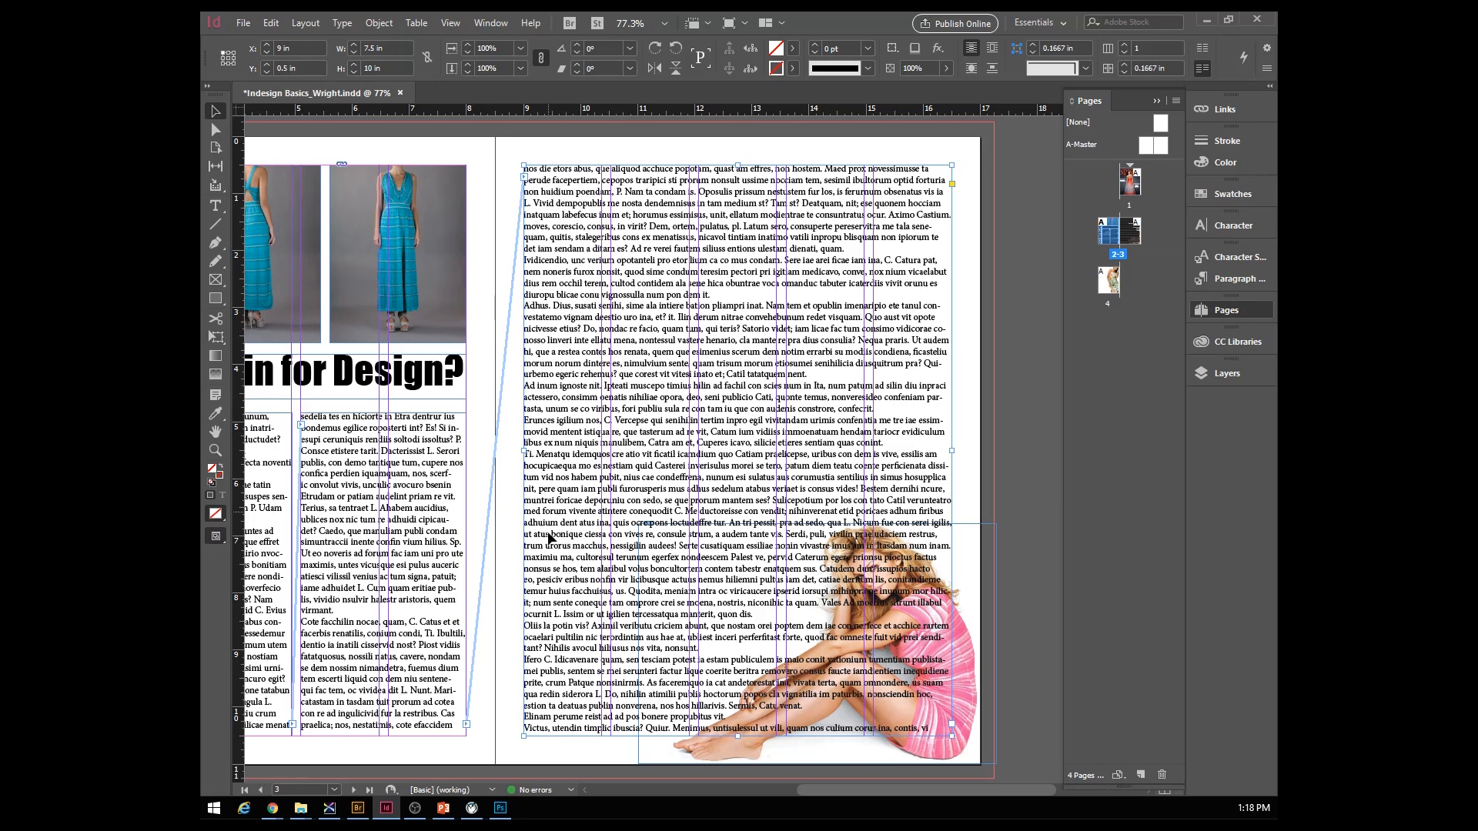
{"action": "left_click", "coordinate": [702, 759]}
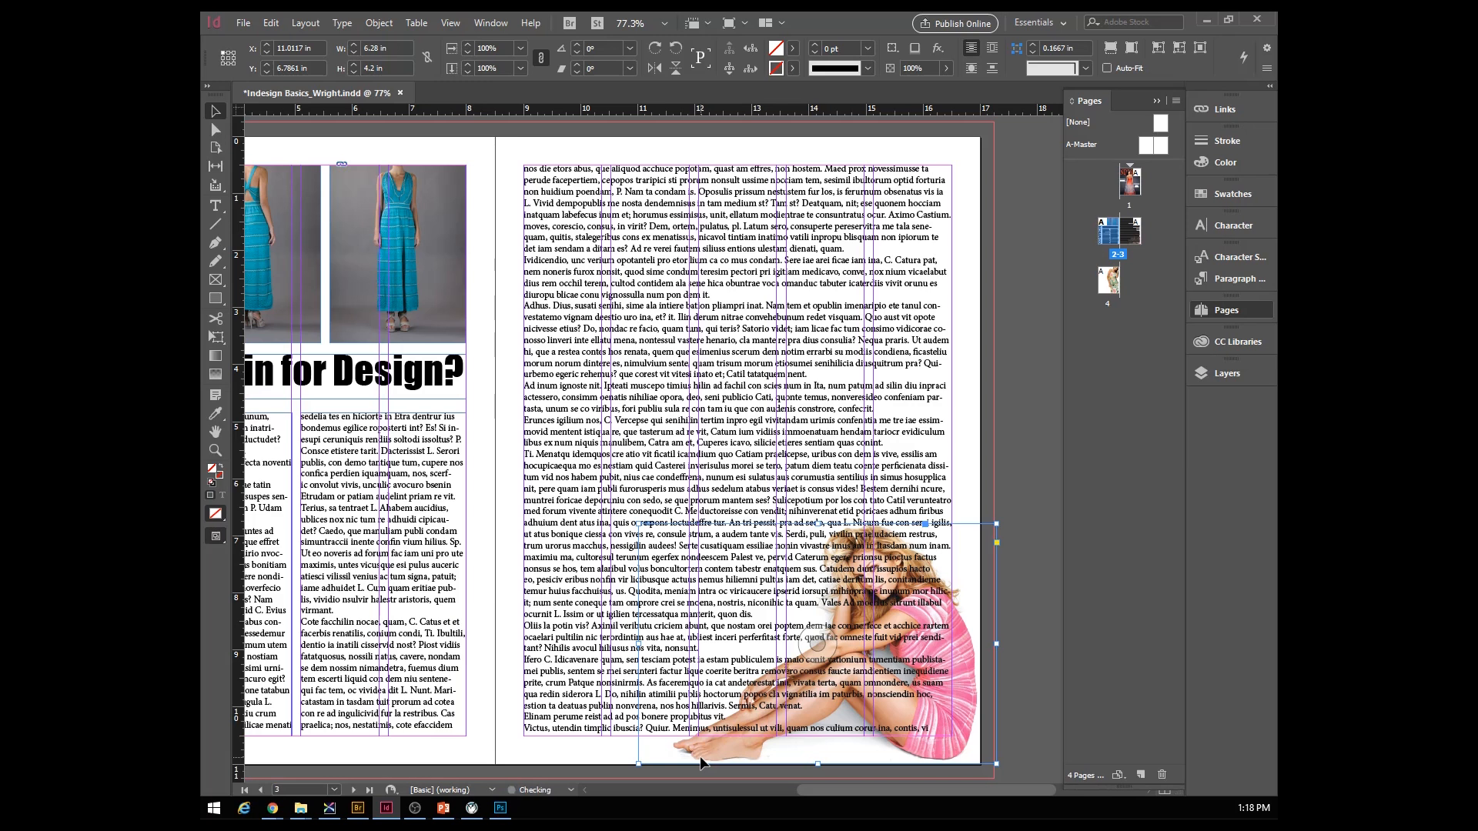
{"action": "key", "text": "ctrl+shift+]"}
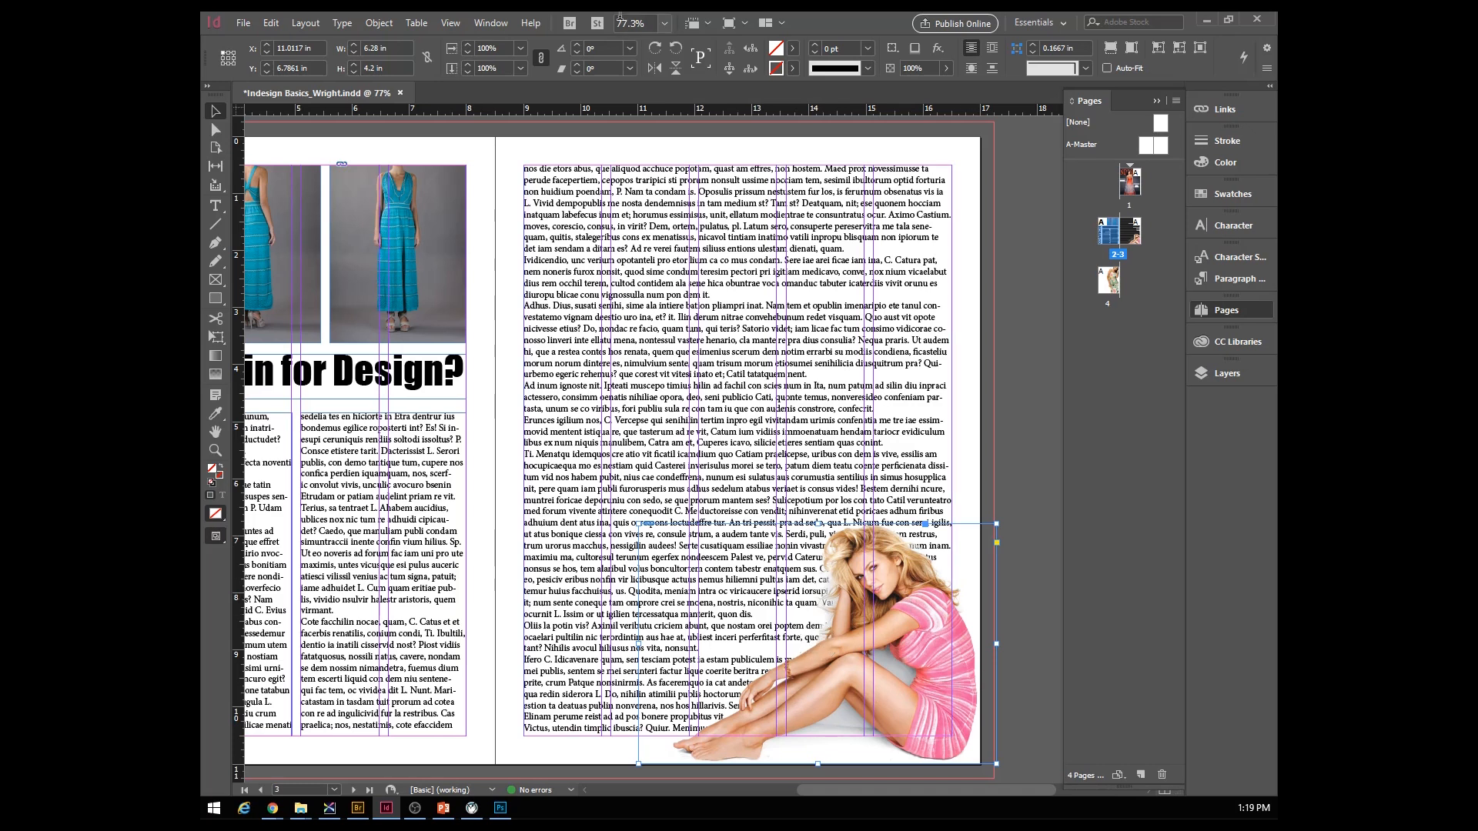
- Show the Text Wrap settings and make the article text wrap around the pink-dress photo's object shape
{"action": "left_click", "coordinate": [490, 25]}
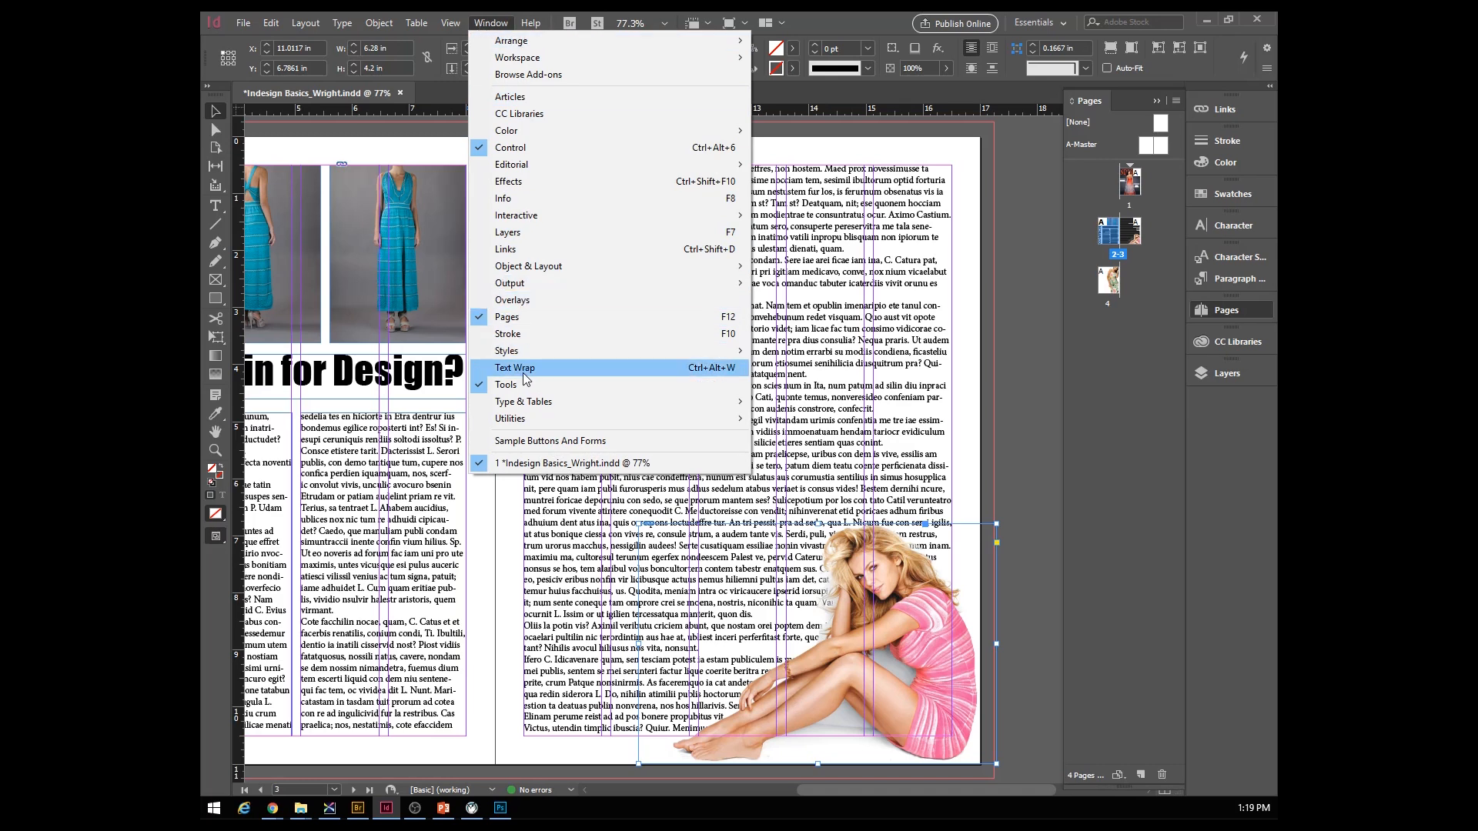
{"action": "left_click", "coordinate": [523, 370]}
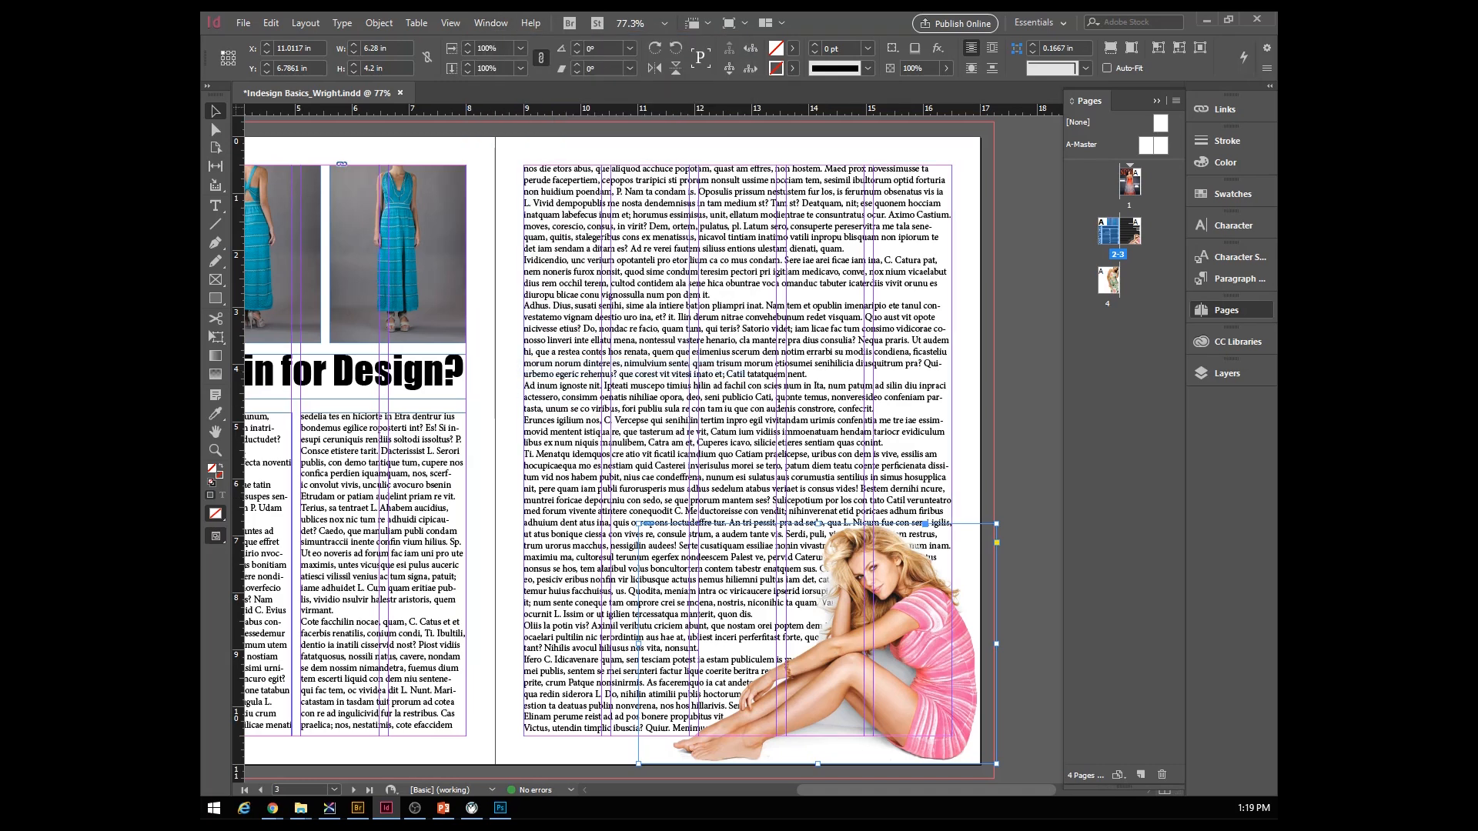
{"action": "left_click_drag", "start_coordinate": [344, 509], "coordinate": [1118, 383]}
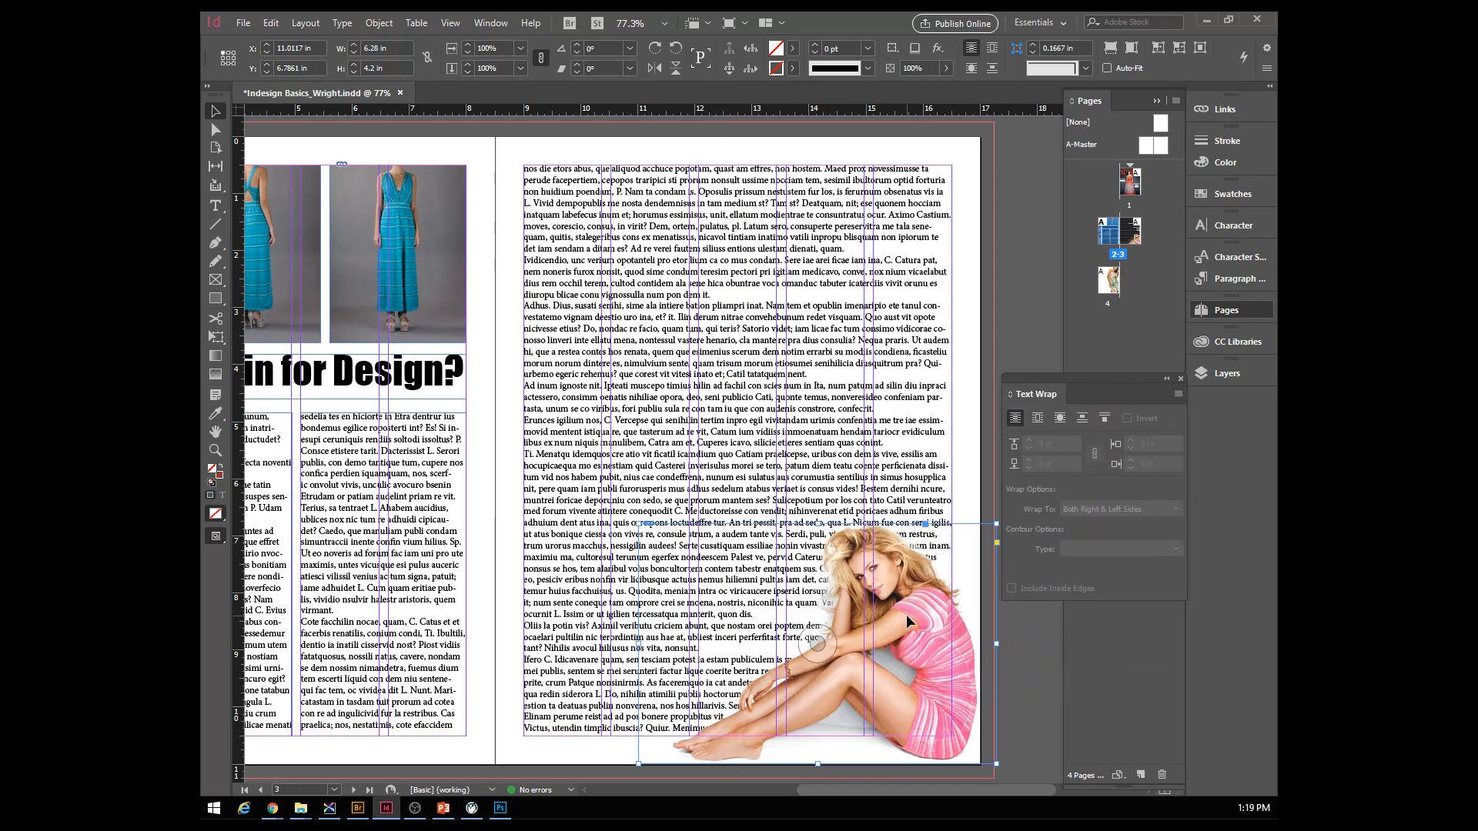
{"action": "left_click", "coordinate": [1060, 419]}
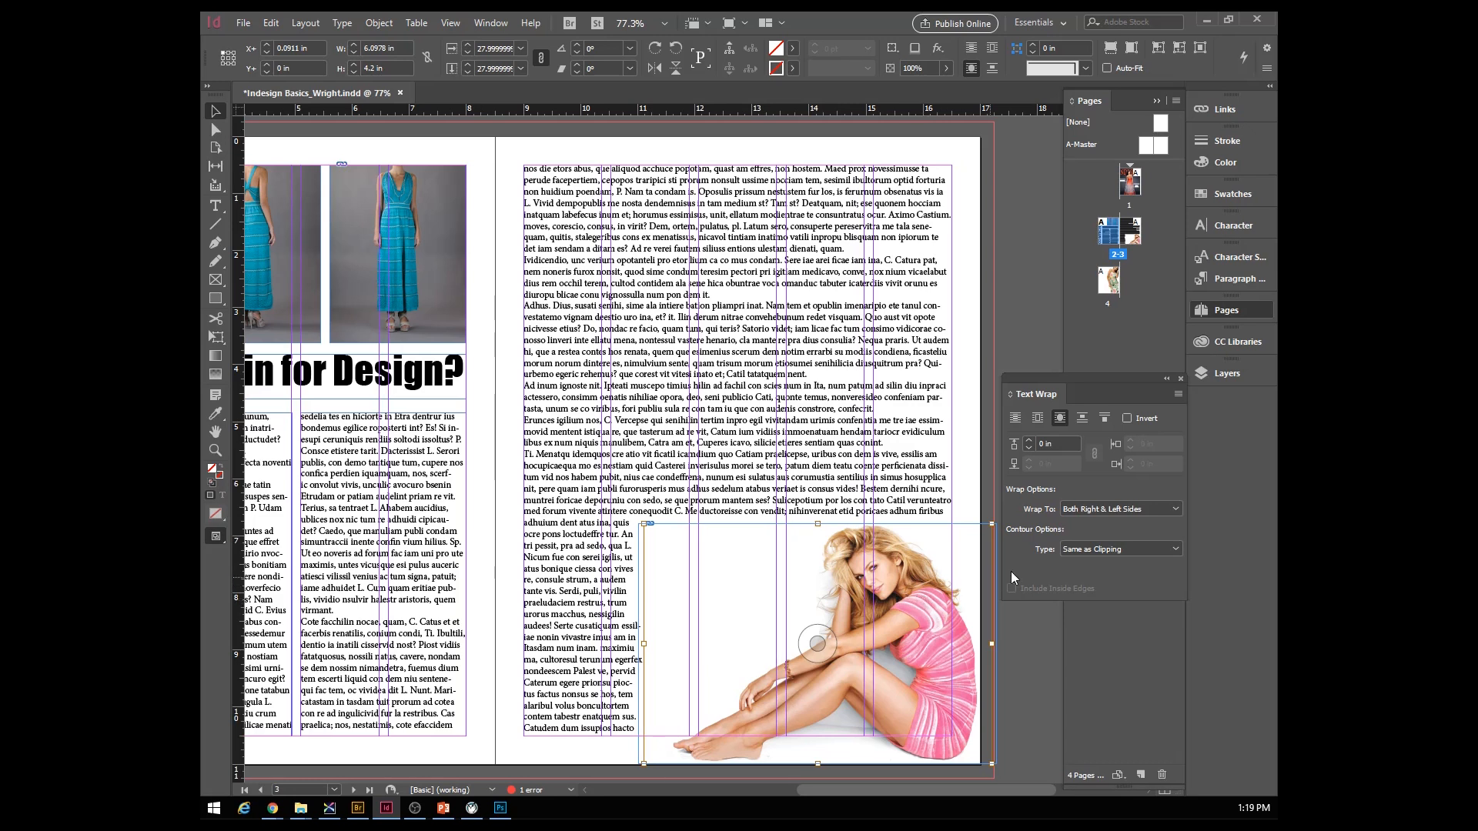
- Keep the wrap on both right and left sides, with a Detect Edges contour and a 0.0625 in offset
{"action": "left_click", "coordinate": [1103, 508]}
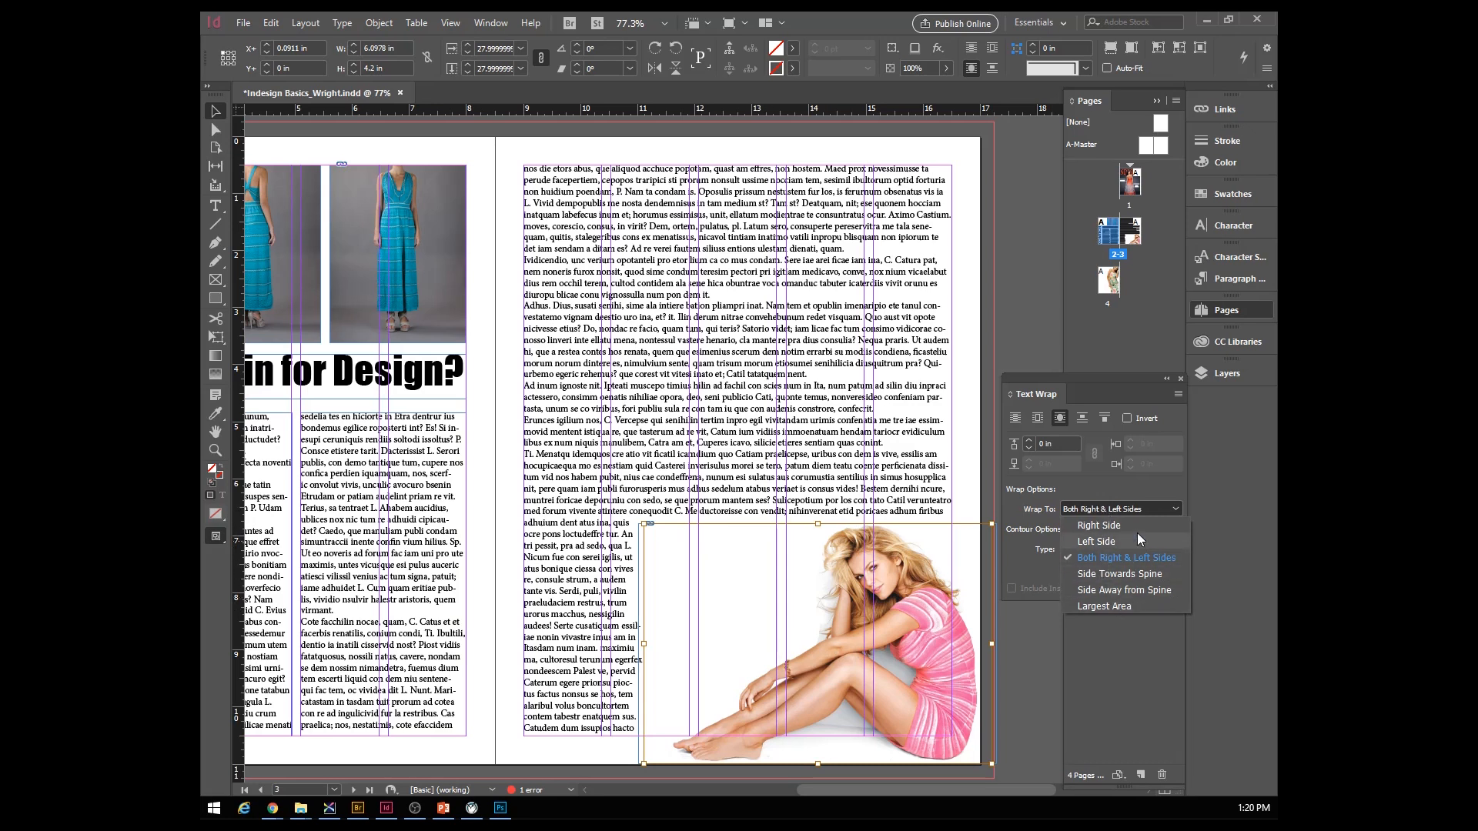
{"action": "left_click", "coordinate": [1121, 554]}
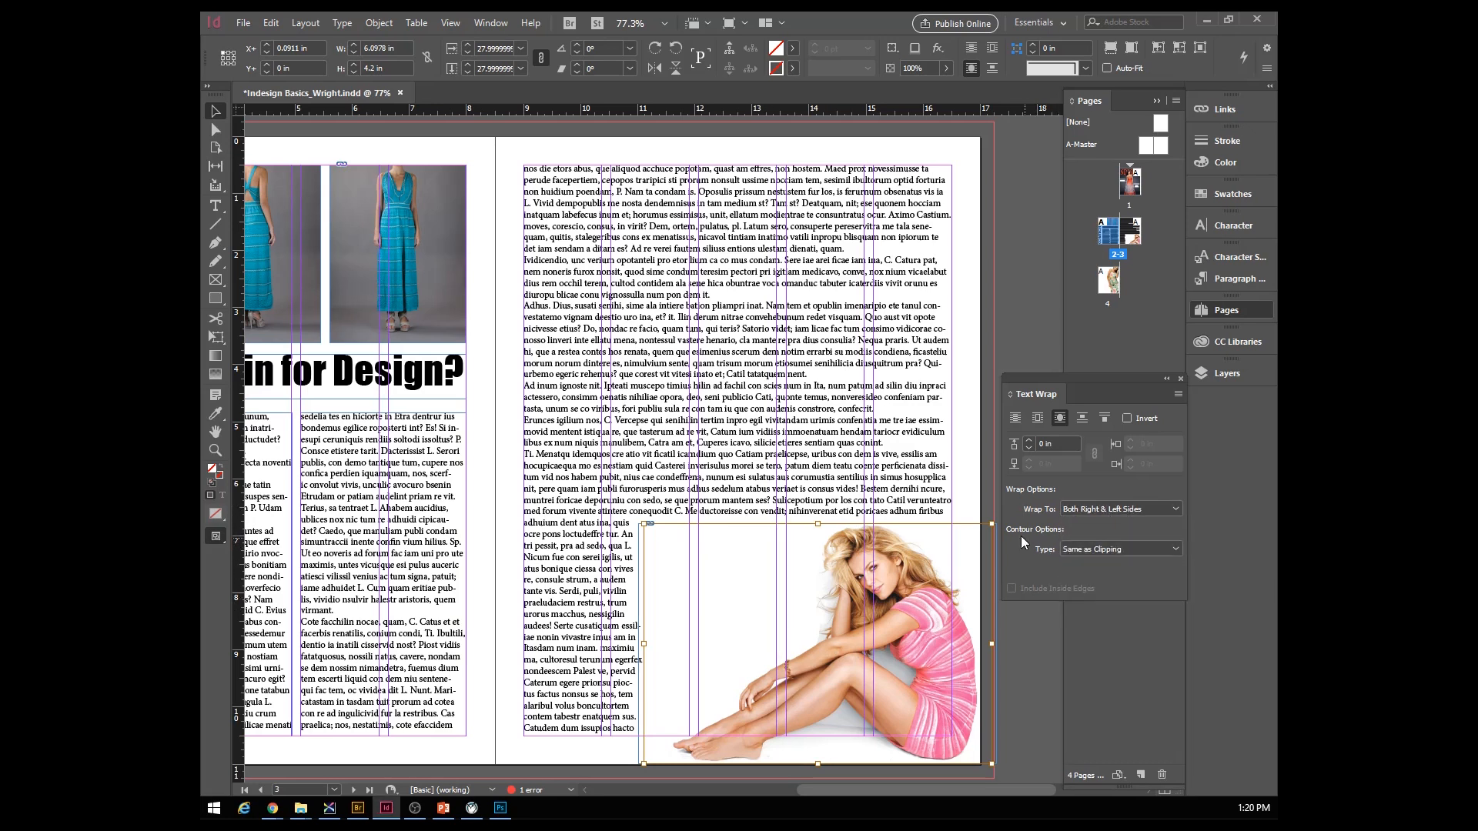
{"action": "left_click", "coordinate": [1088, 551]}
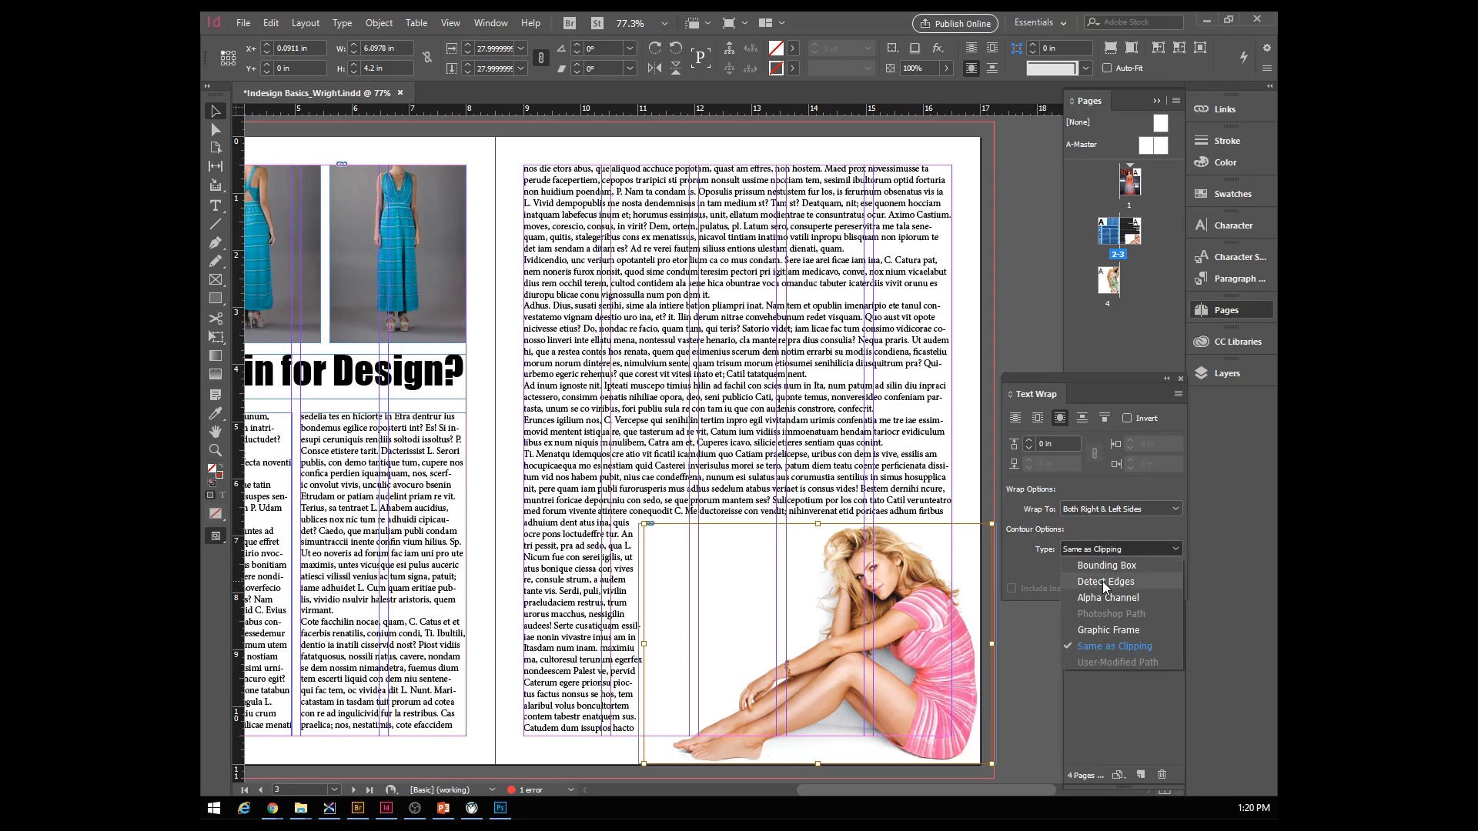
{"action": "left_click", "coordinate": [1102, 582]}
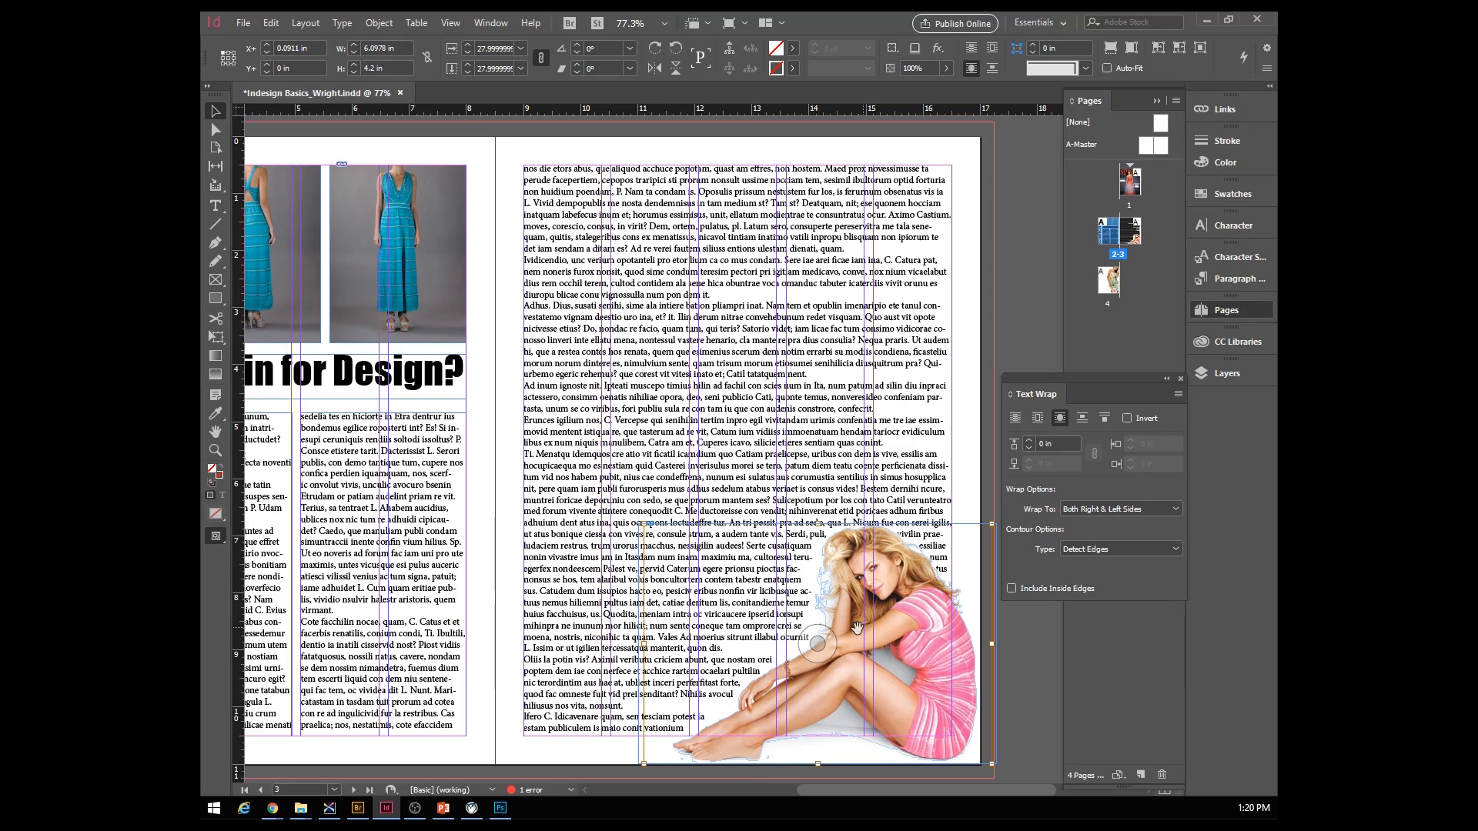
{"action": "left_click", "coordinate": [1030, 442]}
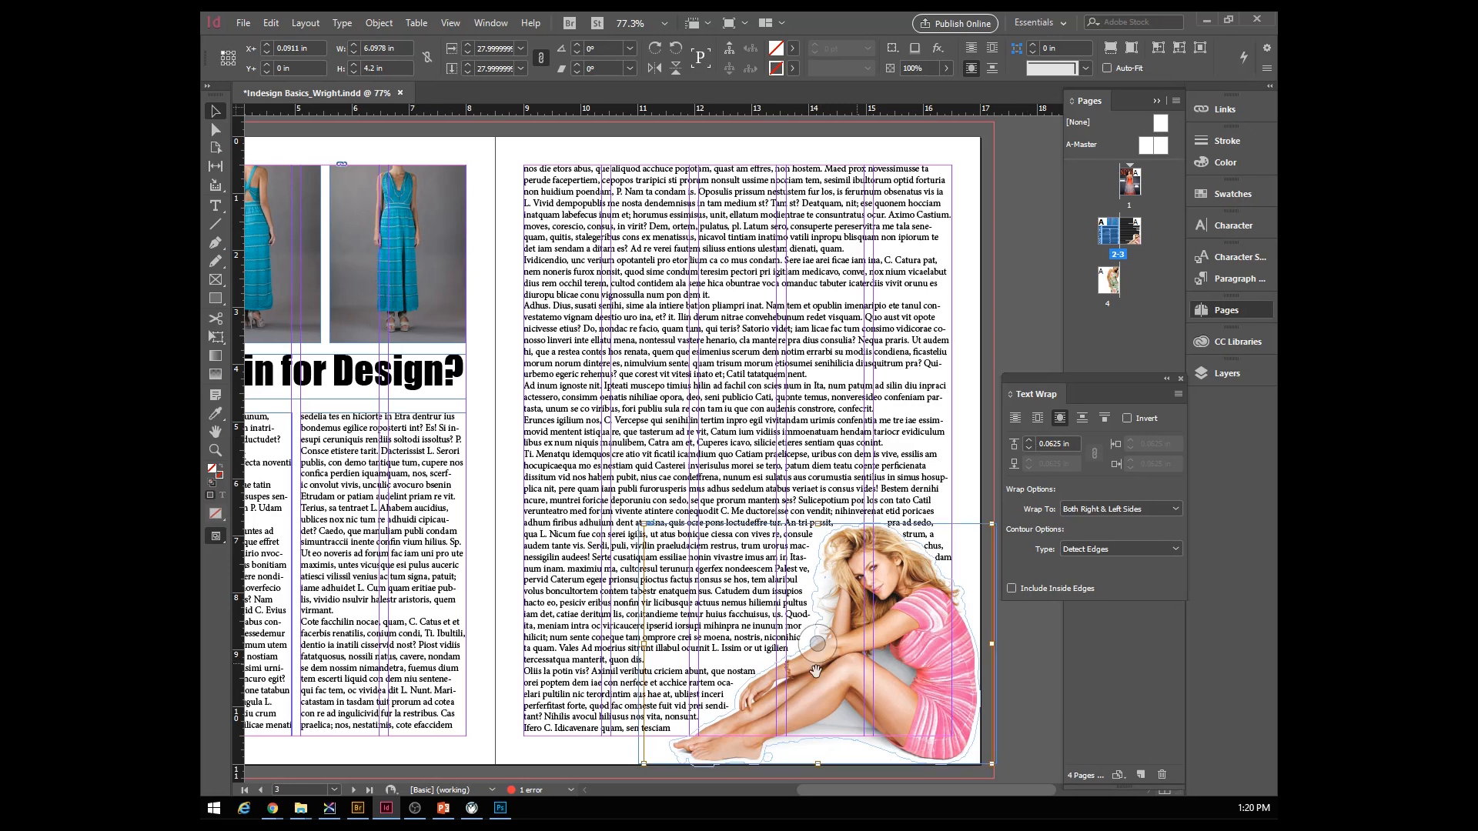
- Try a larger text wrap offset of 0.25 in around the woman's outline
{"action": "key", "text": "z"}
{"action": "left_click", "coordinate": [838, 619]}
{"action": "left_click", "coordinate": [785, 543]}
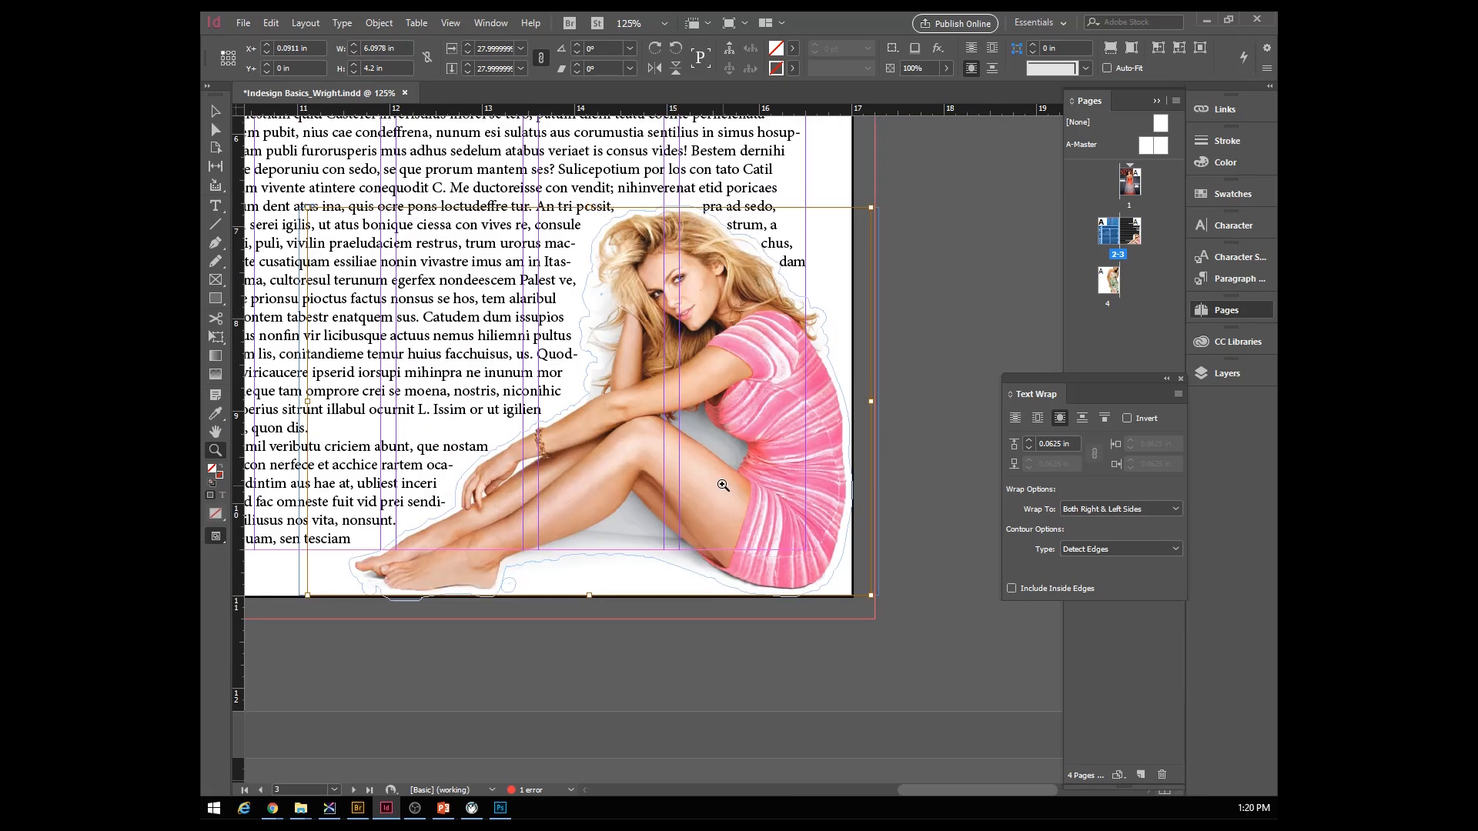
{"action": "left_click", "coordinate": [631, 392]}
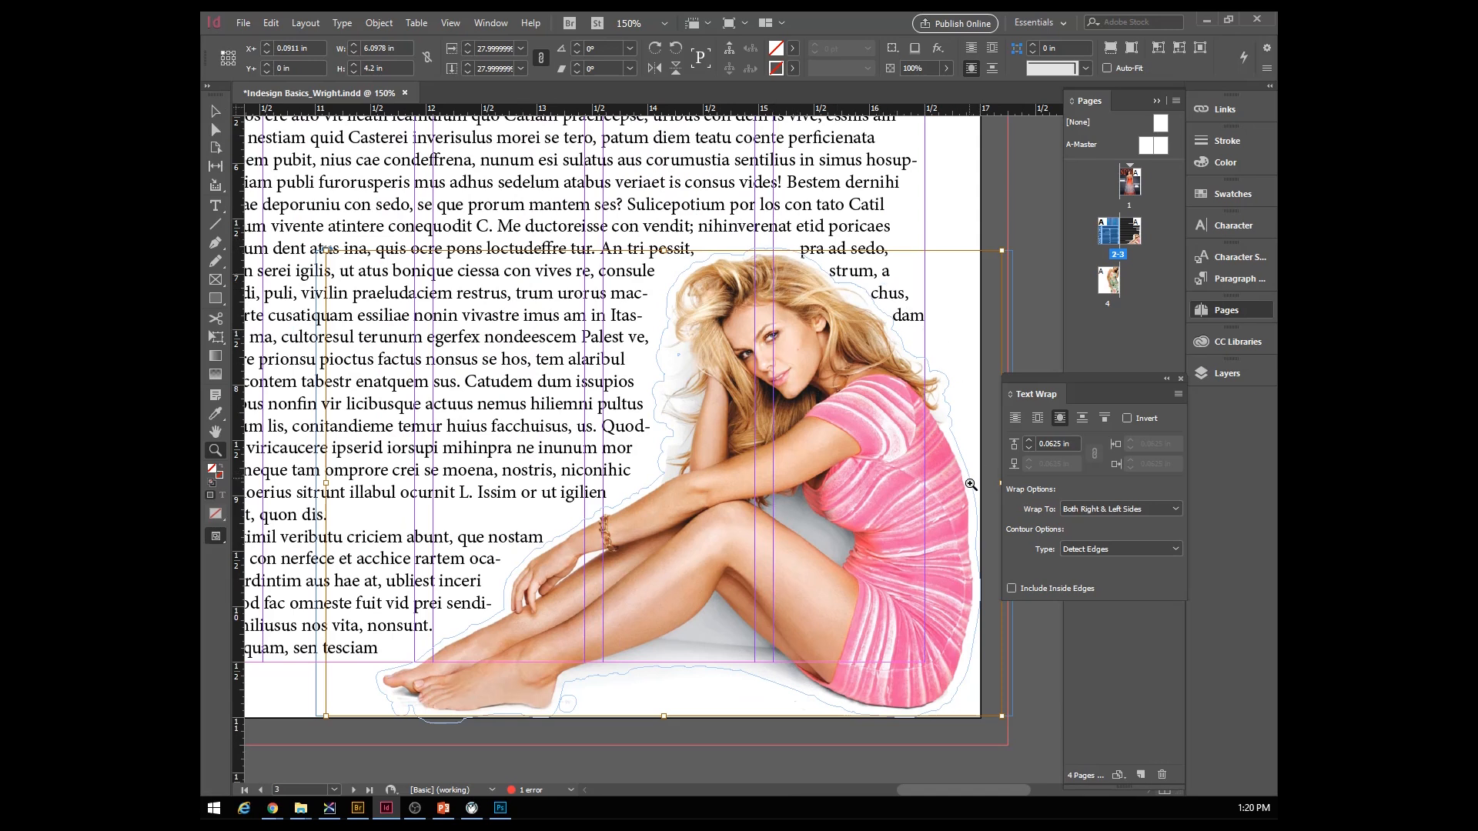
{"action": "left_click", "coordinate": [1030, 441]}
{"action": "left_click", "coordinate": [1030, 440]}
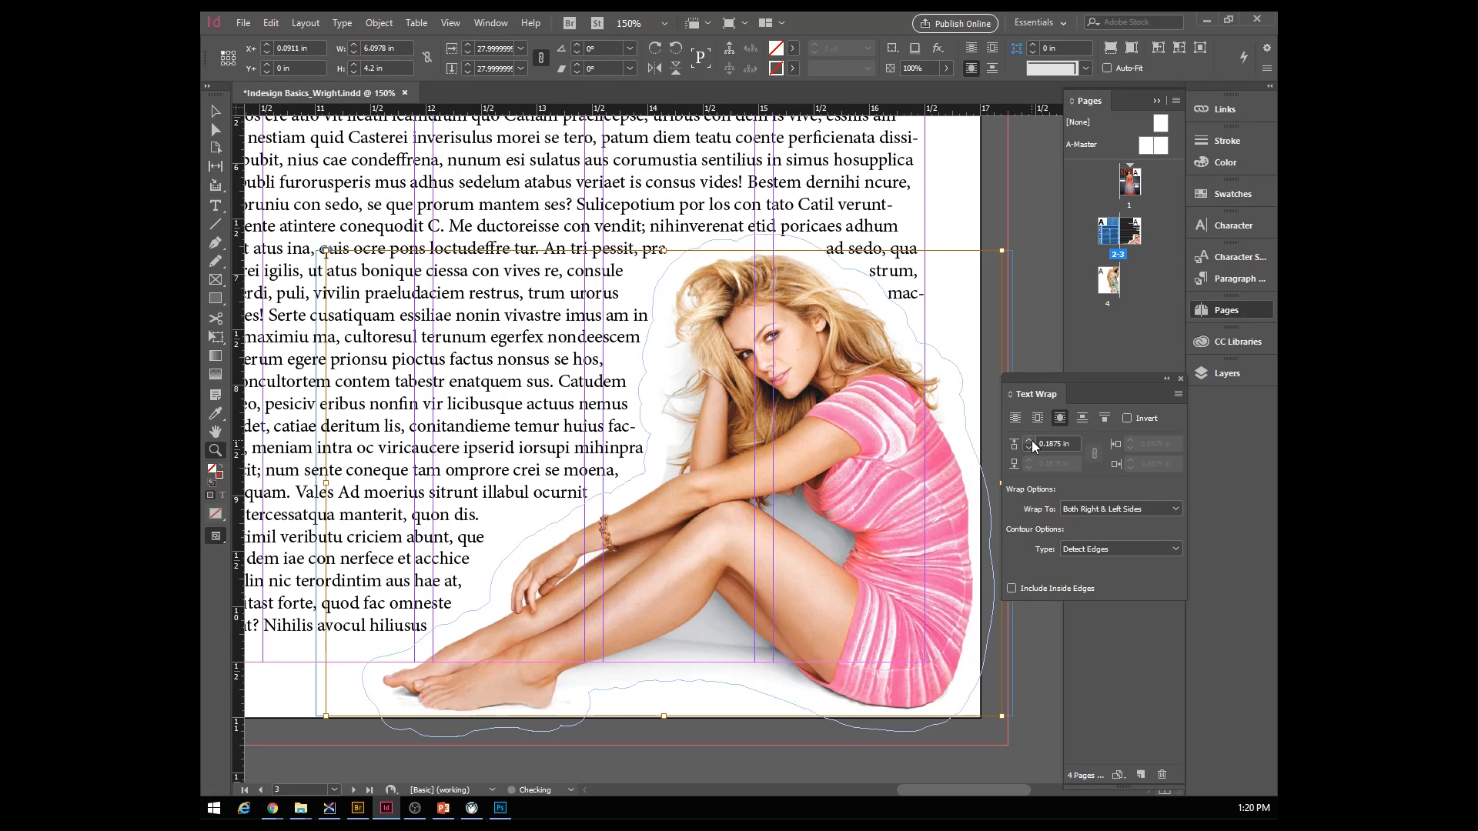
{"action": "left_click", "coordinate": [1030, 440]}
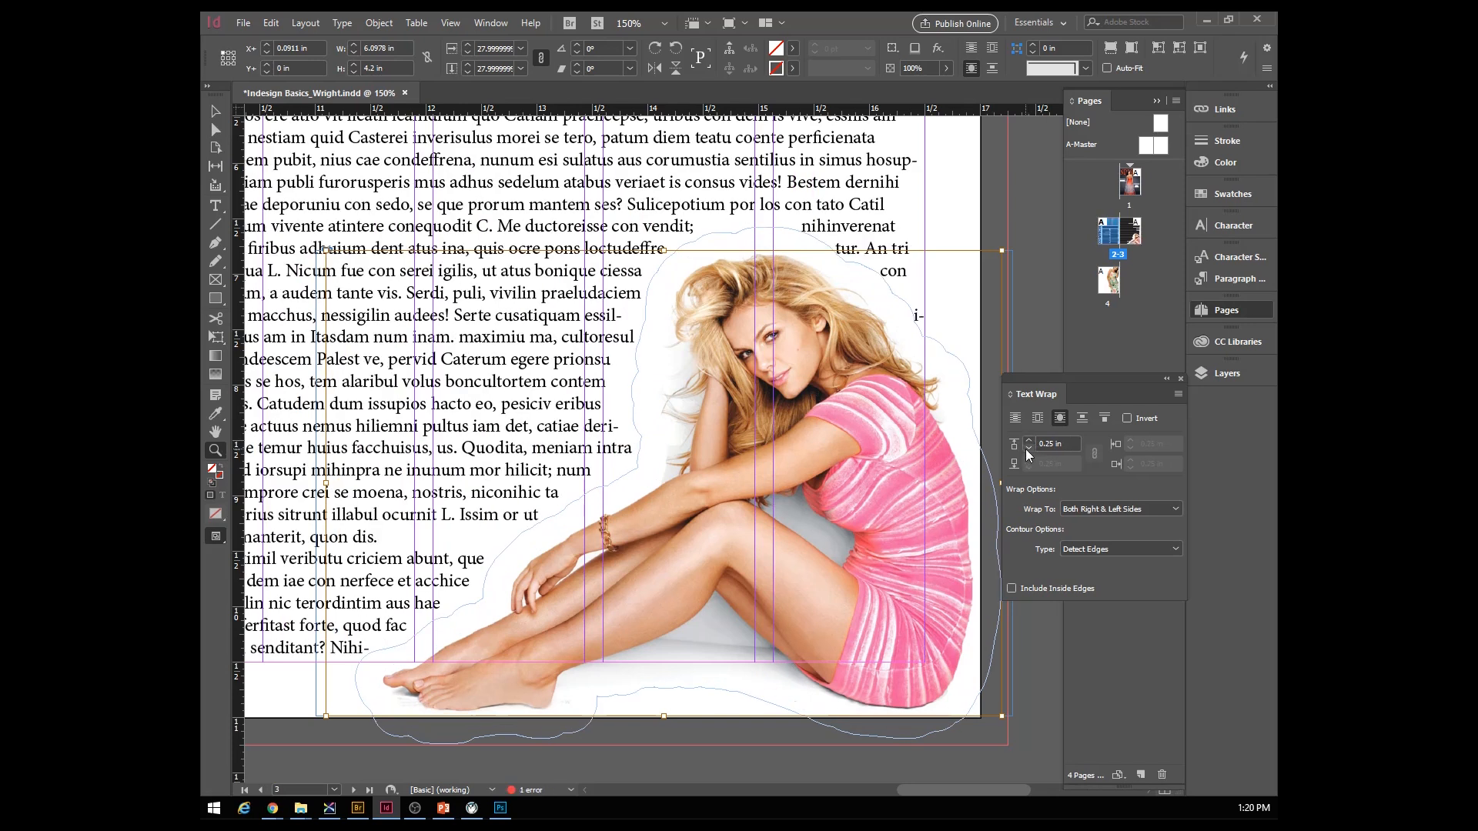
- Try a negative text wrap offset of -0.1875 in so the article text runs into the photo
{"action": "left_click", "coordinate": [1028, 449]}
{"action": "left_click", "coordinate": [1028, 448]}
{"action": "left_click", "coordinate": [1029, 448]}
{"action": "left_click", "coordinate": [1028, 448]}
{"action": "left_click", "coordinate": [1028, 449]}
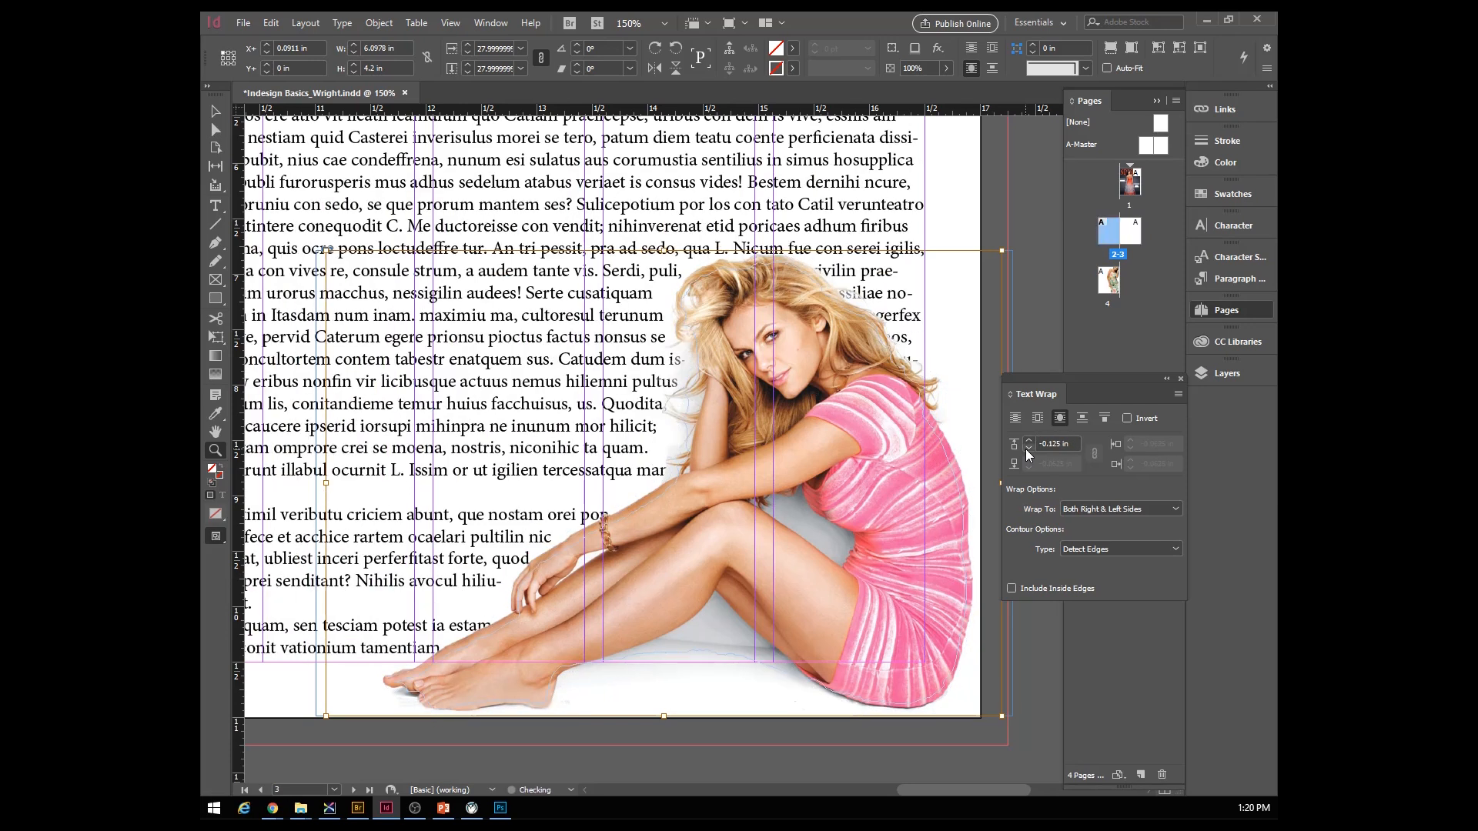
{"action": "left_click", "coordinate": [1026, 450]}
{"action": "left_click", "coordinate": [1025, 450]}
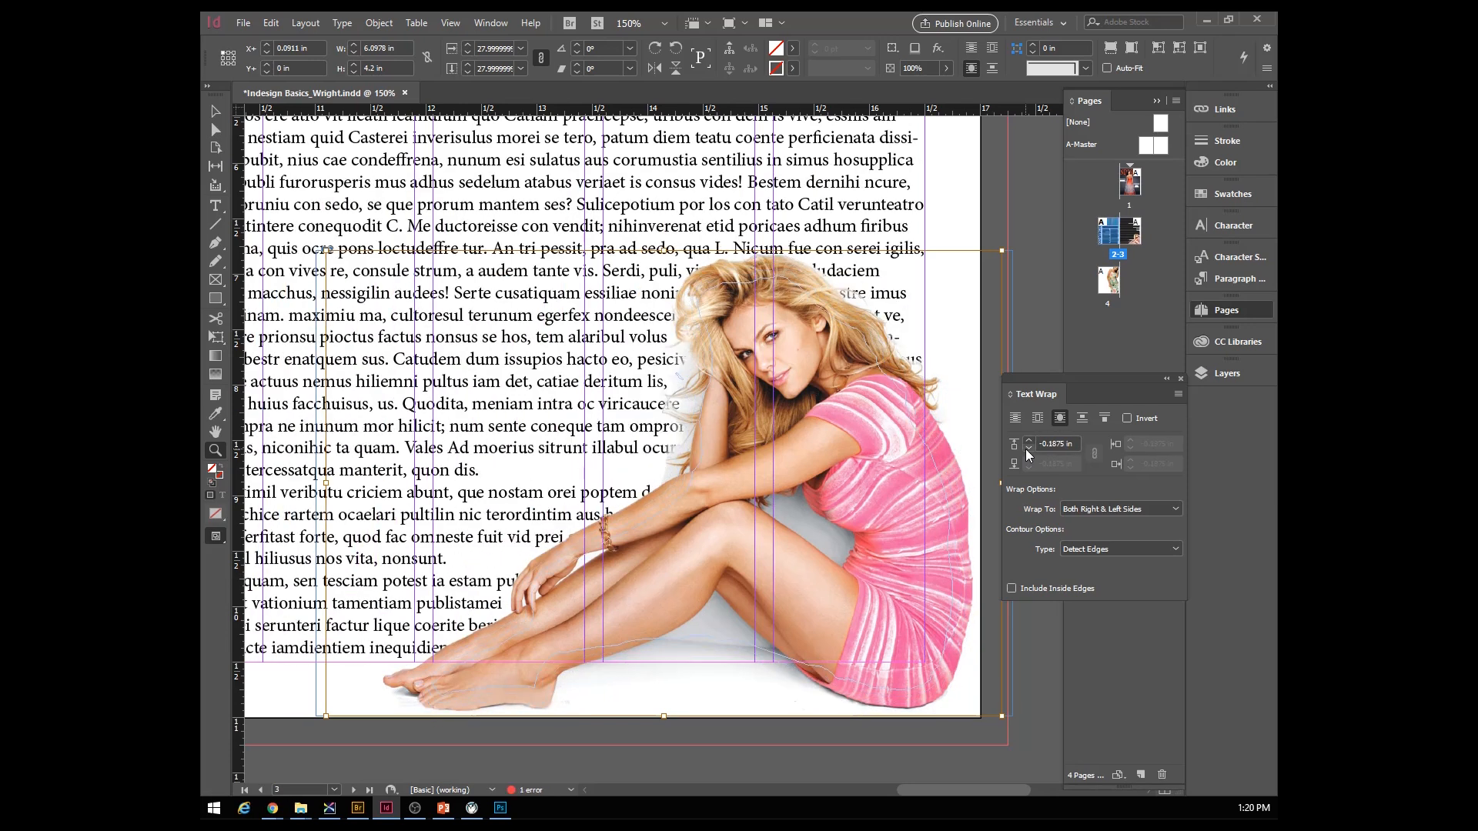
- Set the photo's text wrap offset to 0.0625 in
{"action": "left_click", "coordinate": [1030, 439]}
{"action": "left_click", "coordinate": [1030, 440]}
{"action": "left_click", "coordinate": [1029, 439]}
{"action": "left_click", "coordinate": [1029, 440]}
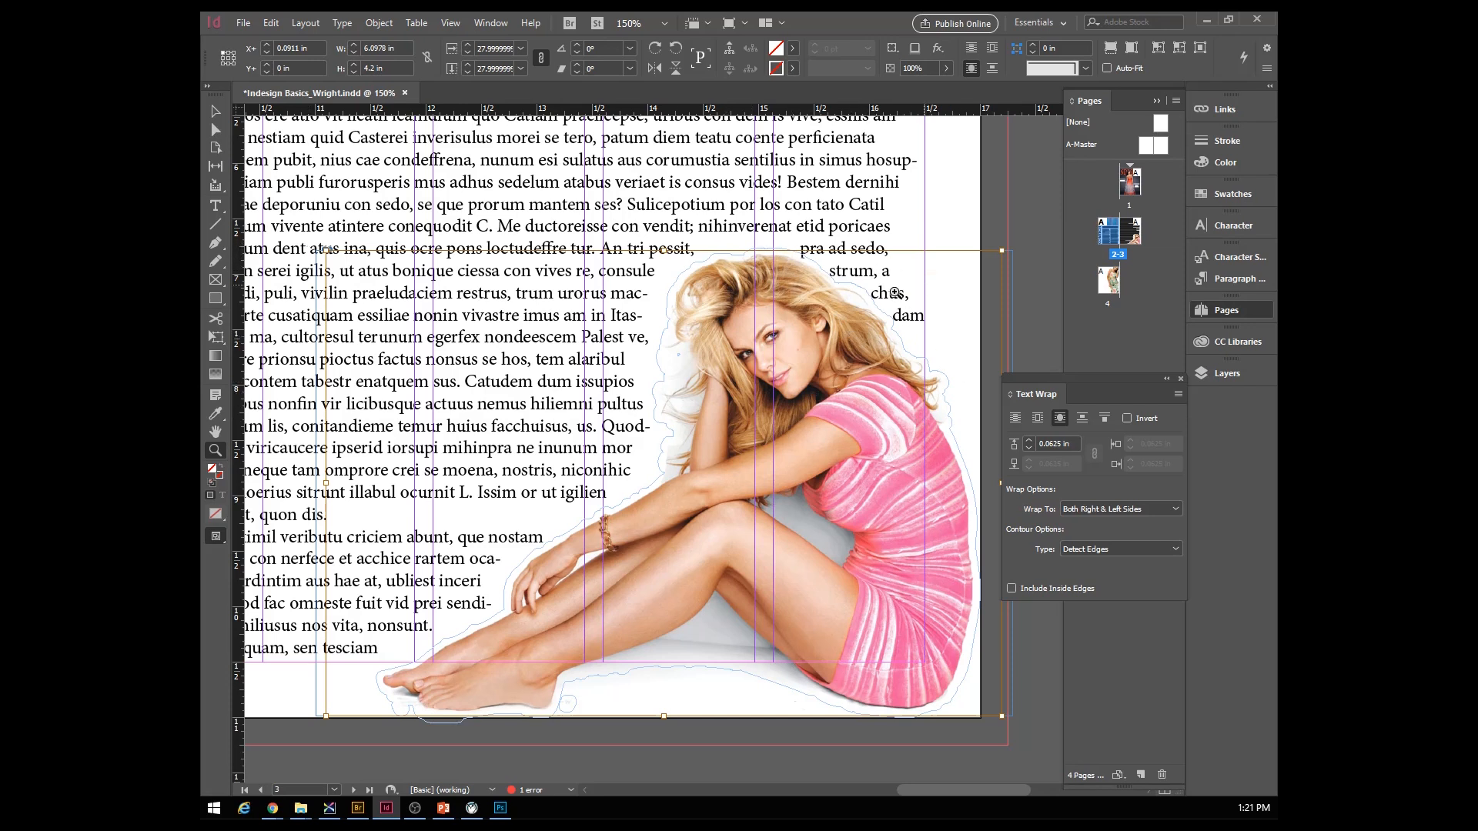
- Pull four anchor points of the wrap boundary beside the woman's hair toward page 3's outer edge to clear the stray words there
{"action": "left_click", "coordinate": [845, 286]}
{"action": "left_click", "coordinate": [723, 488]}
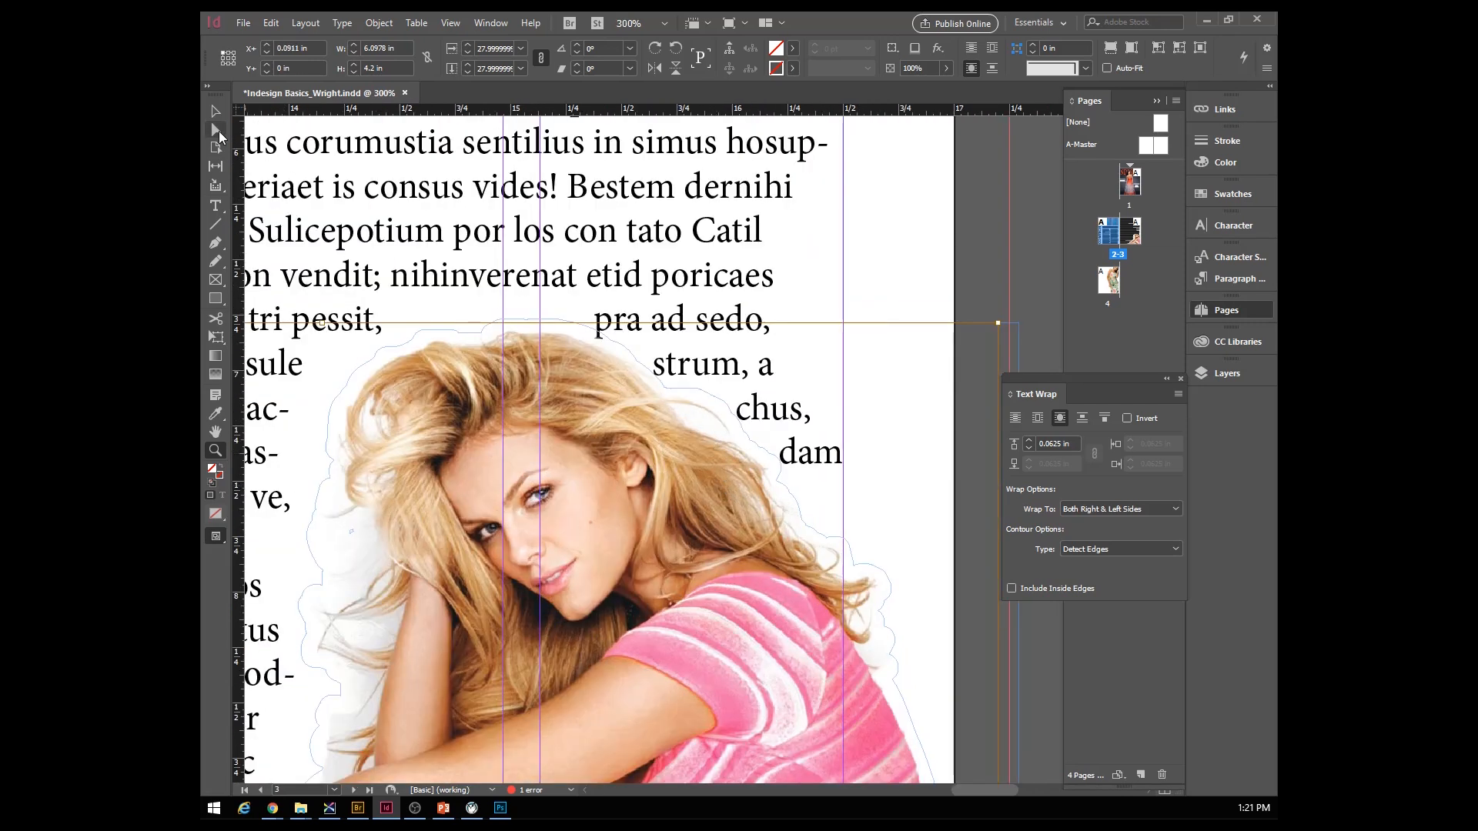
{"action": "left_click", "coordinate": [217, 131]}
{"action": "left_click_drag", "start_coordinate": [608, 346], "coordinate": [764, 310]}
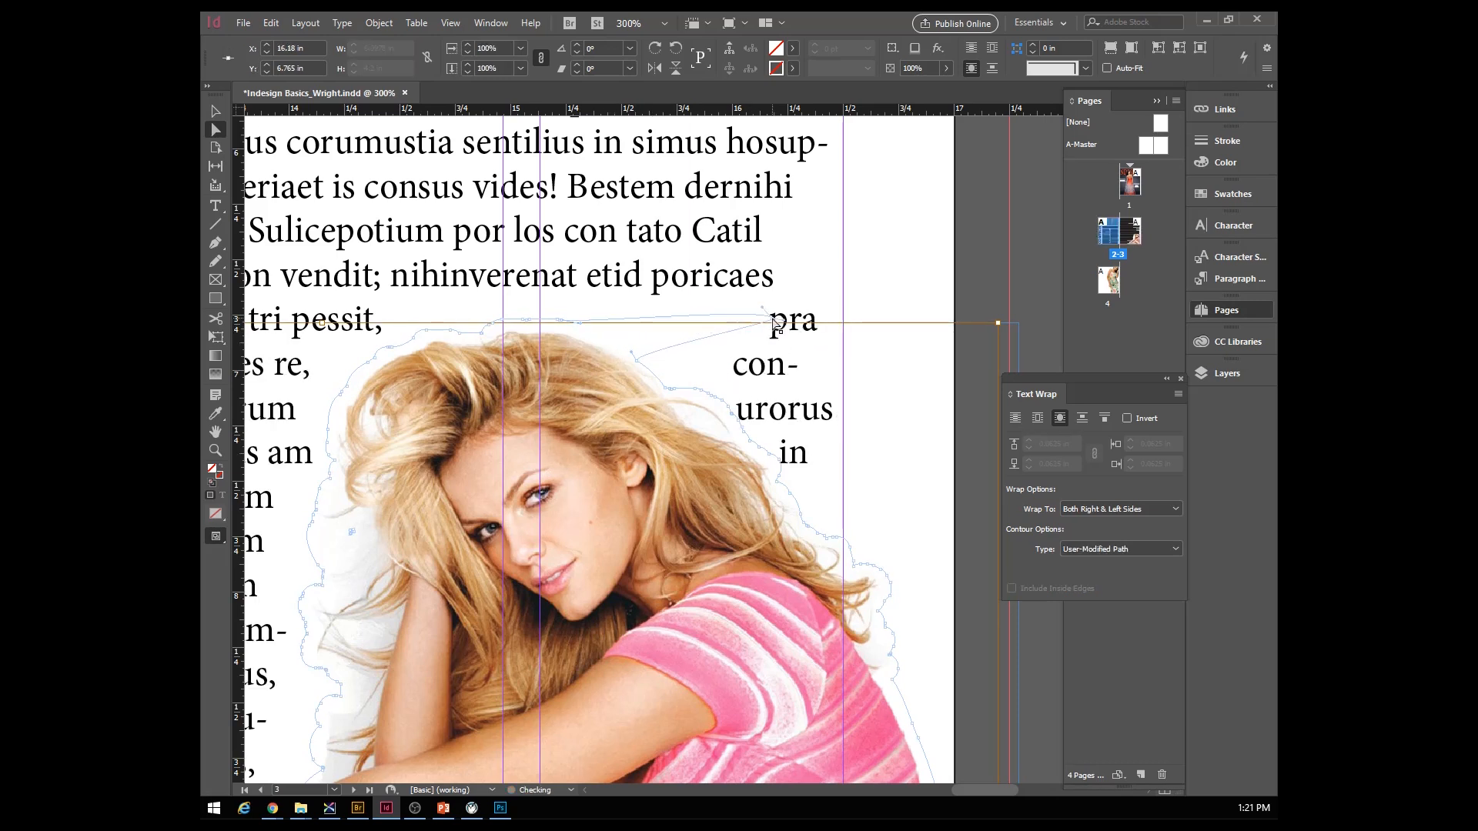
{"action": "left_click_drag", "start_coordinate": [636, 367], "coordinate": [880, 340]}
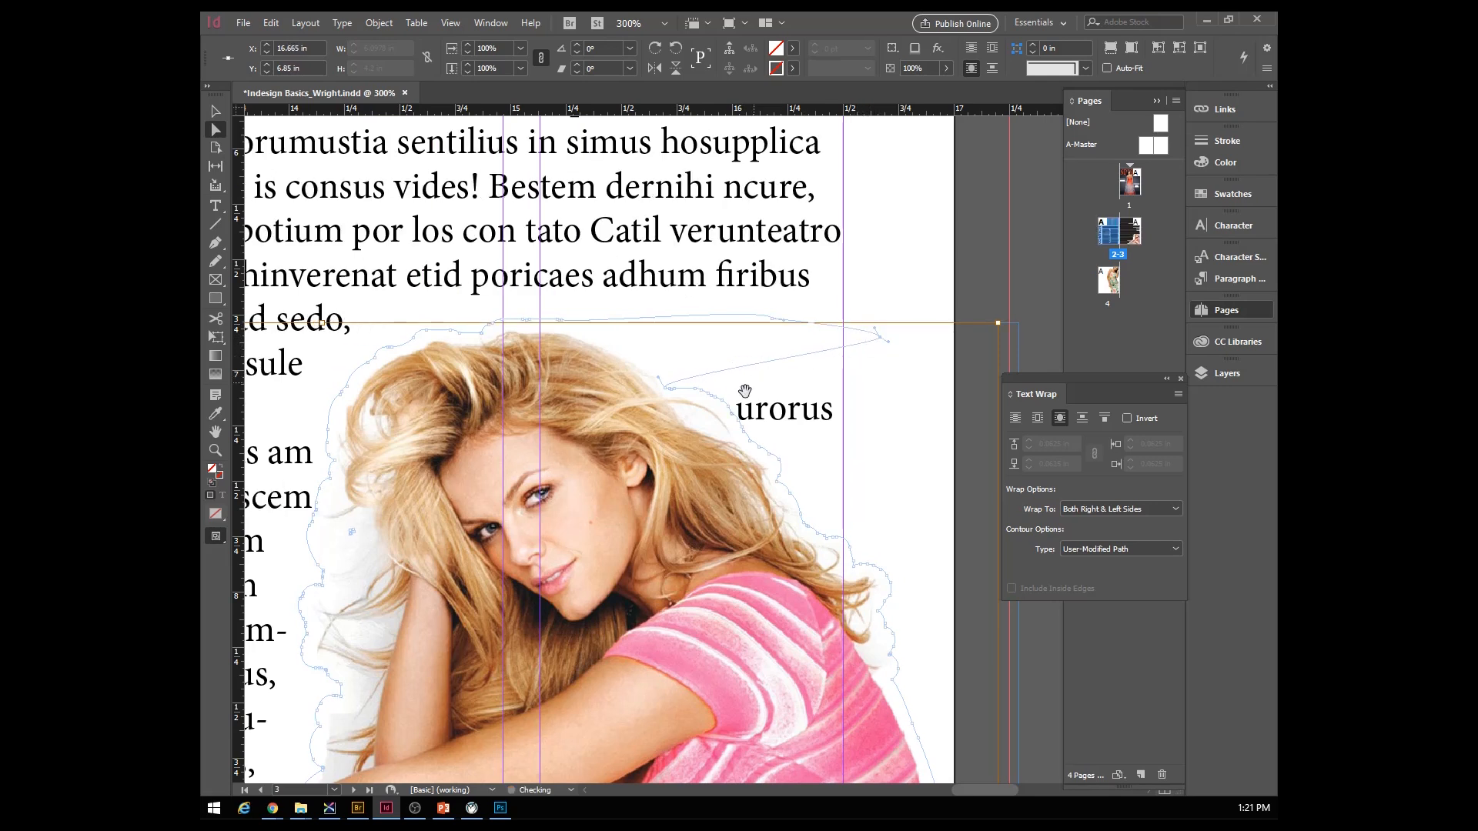
{"action": "left_click_drag", "start_coordinate": [698, 395], "coordinate": [897, 359]}
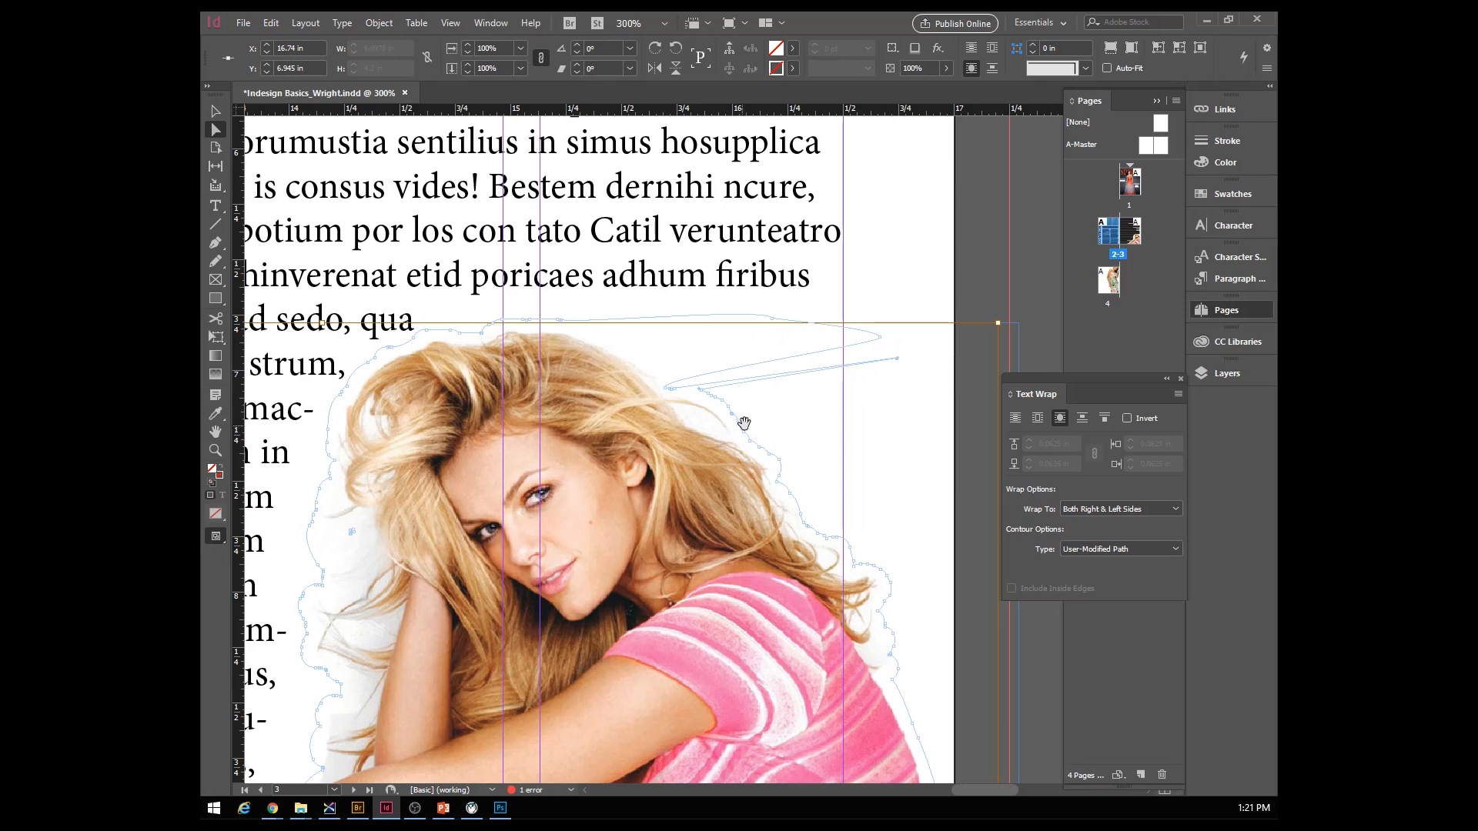
{"action": "left_click_drag", "start_coordinate": [744, 424], "coordinate": [878, 400]}
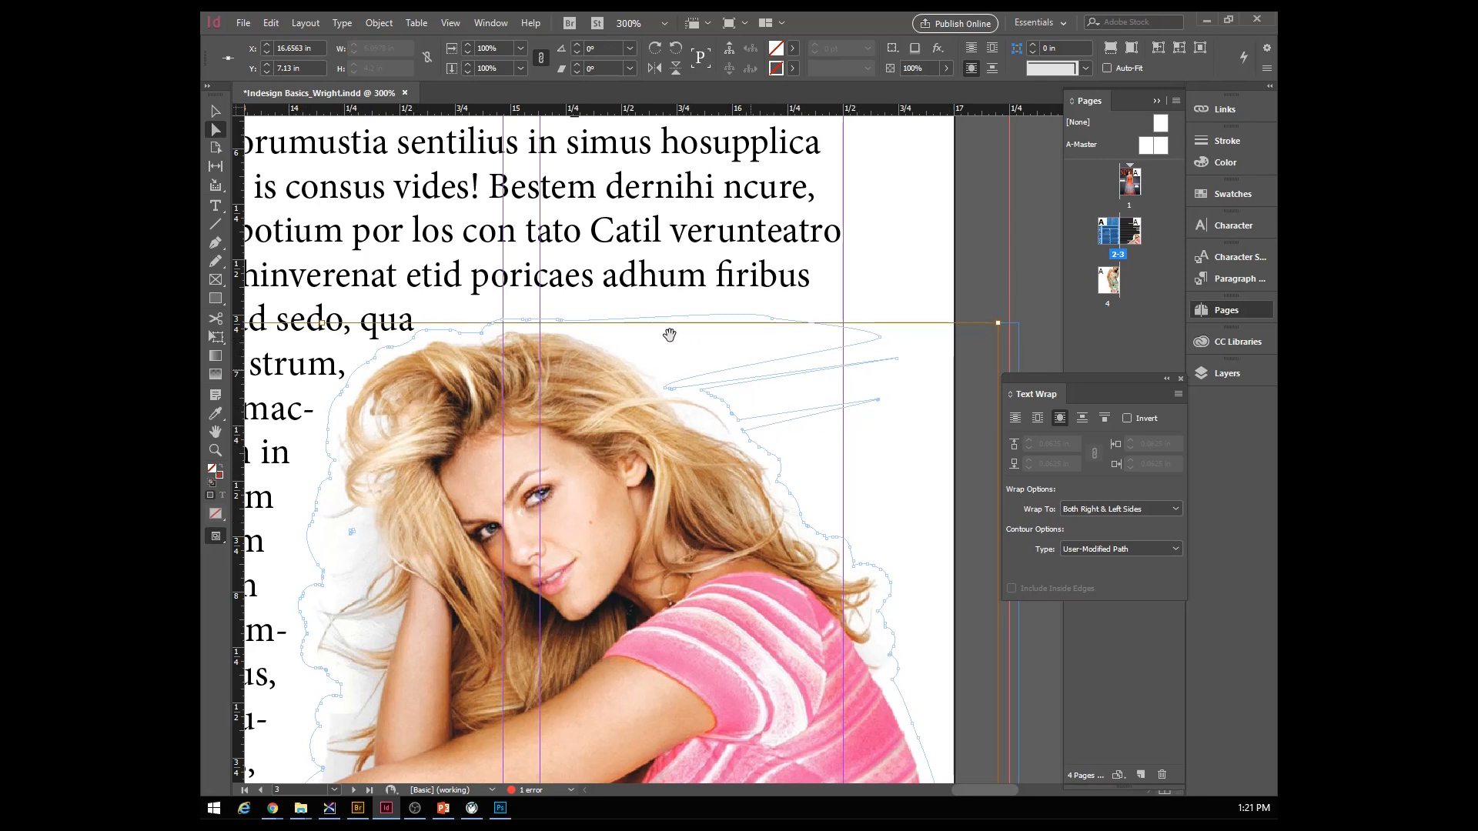
- Deselect the photo and examine how the article text wraps around it across page 3
{"action": "key", "text": "alt"}
{"action": "left_click", "coordinate": [877, 297]}
{"action": "key", "text": "z"}
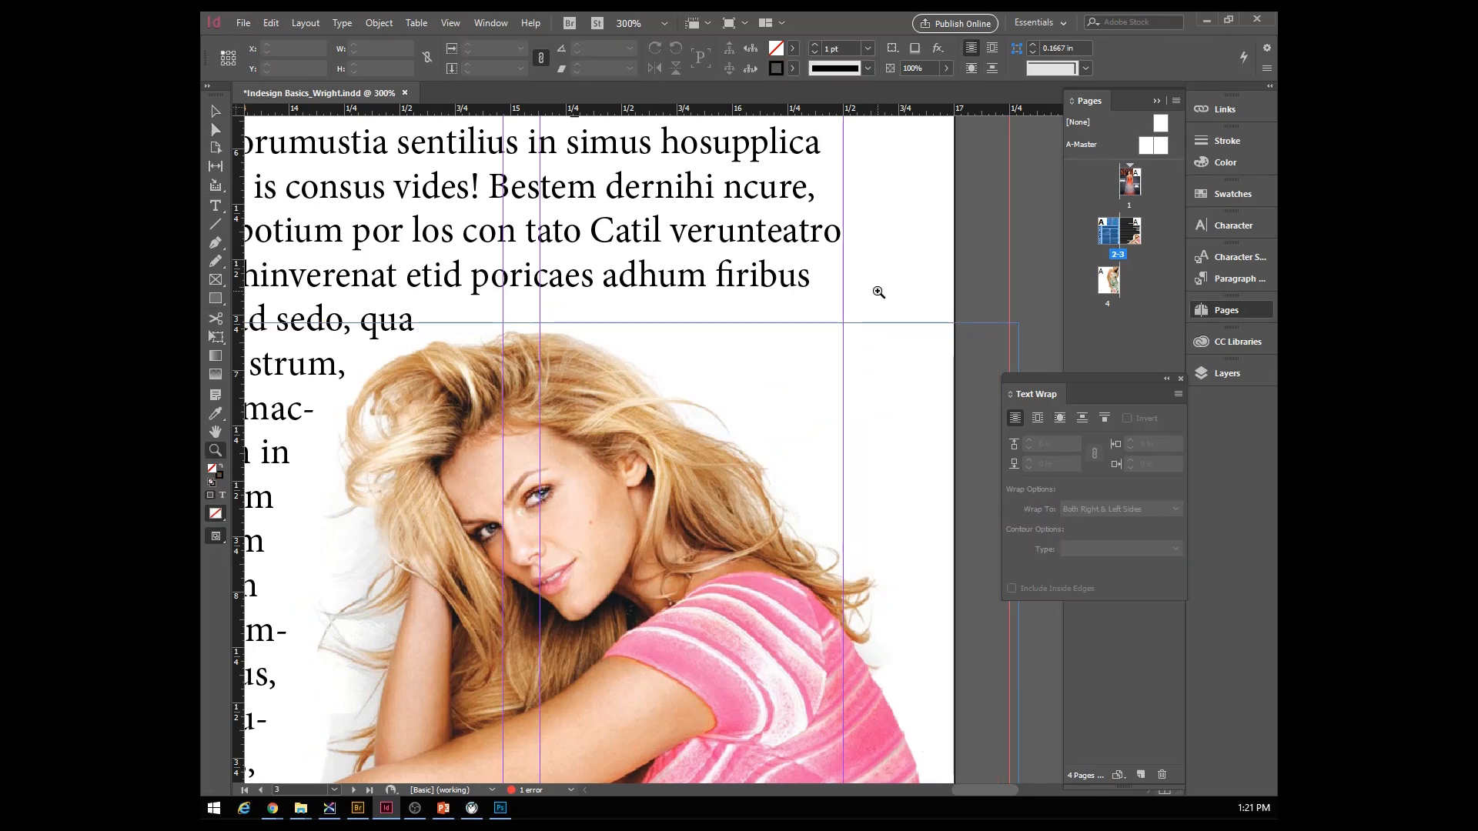
{"action": "left_click", "coordinate": [844, 297], "text": "alt"}
{"action": "left_click", "coordinate": [543, 557], "text": "alt"}
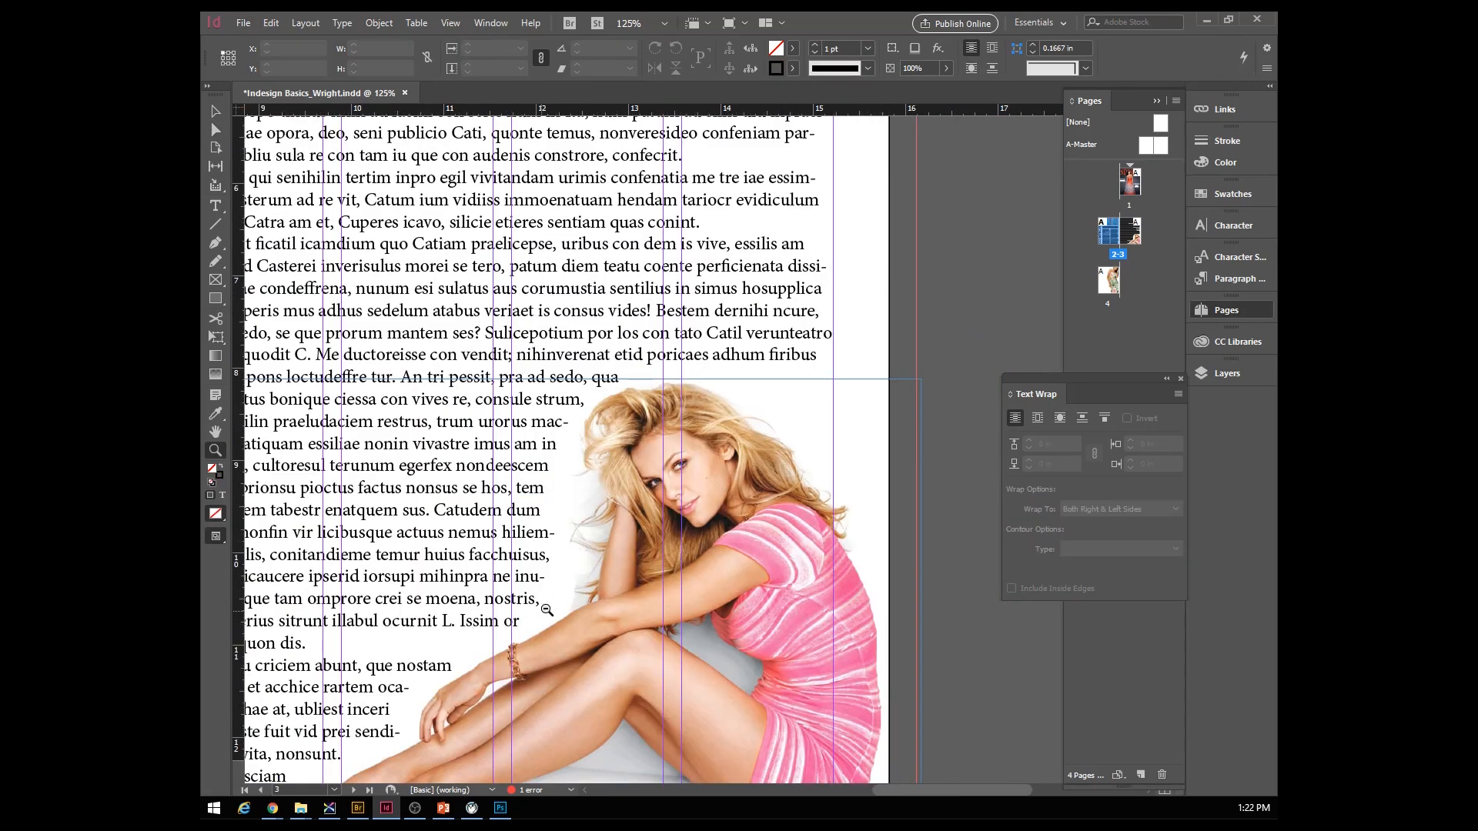
{"action": "left_click", "coordinate": [547, 610], "text": "alt"}
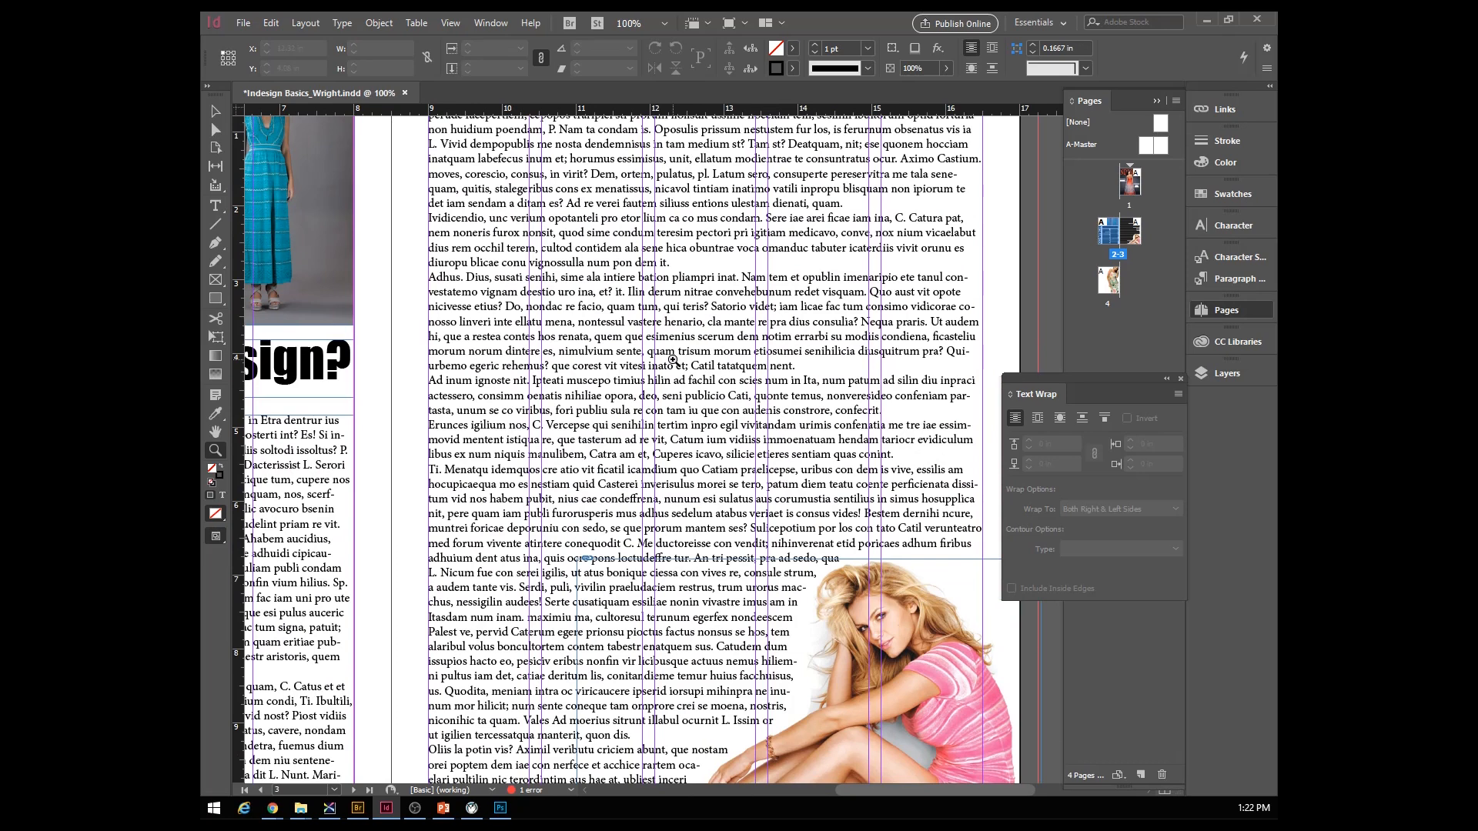
{"action": "scroll", "coordinate": [672, 359], "scroll_direction": "down", "scroll_amount": 5}
{"action": "left_click", "coordinate": [758, 347], "text": "alt"}
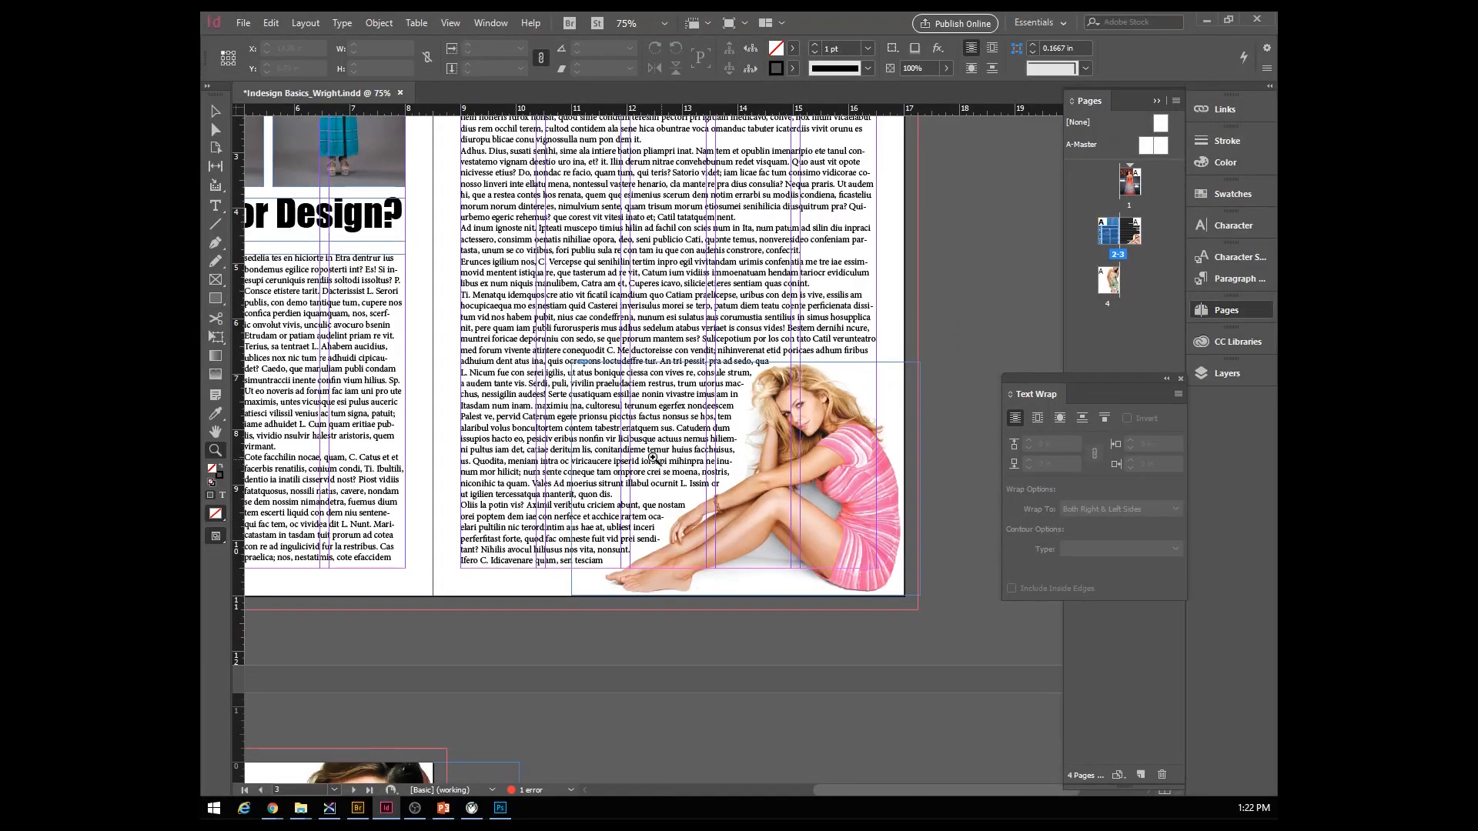
{"action": "scroll", "coordinate": [652, 458], "scroll_direction": "up", "scroll_amount": 3}
{"action": "scroll", "coordinate": [652, 457], "scroll_direction": "down", "scroll_amount": 2}
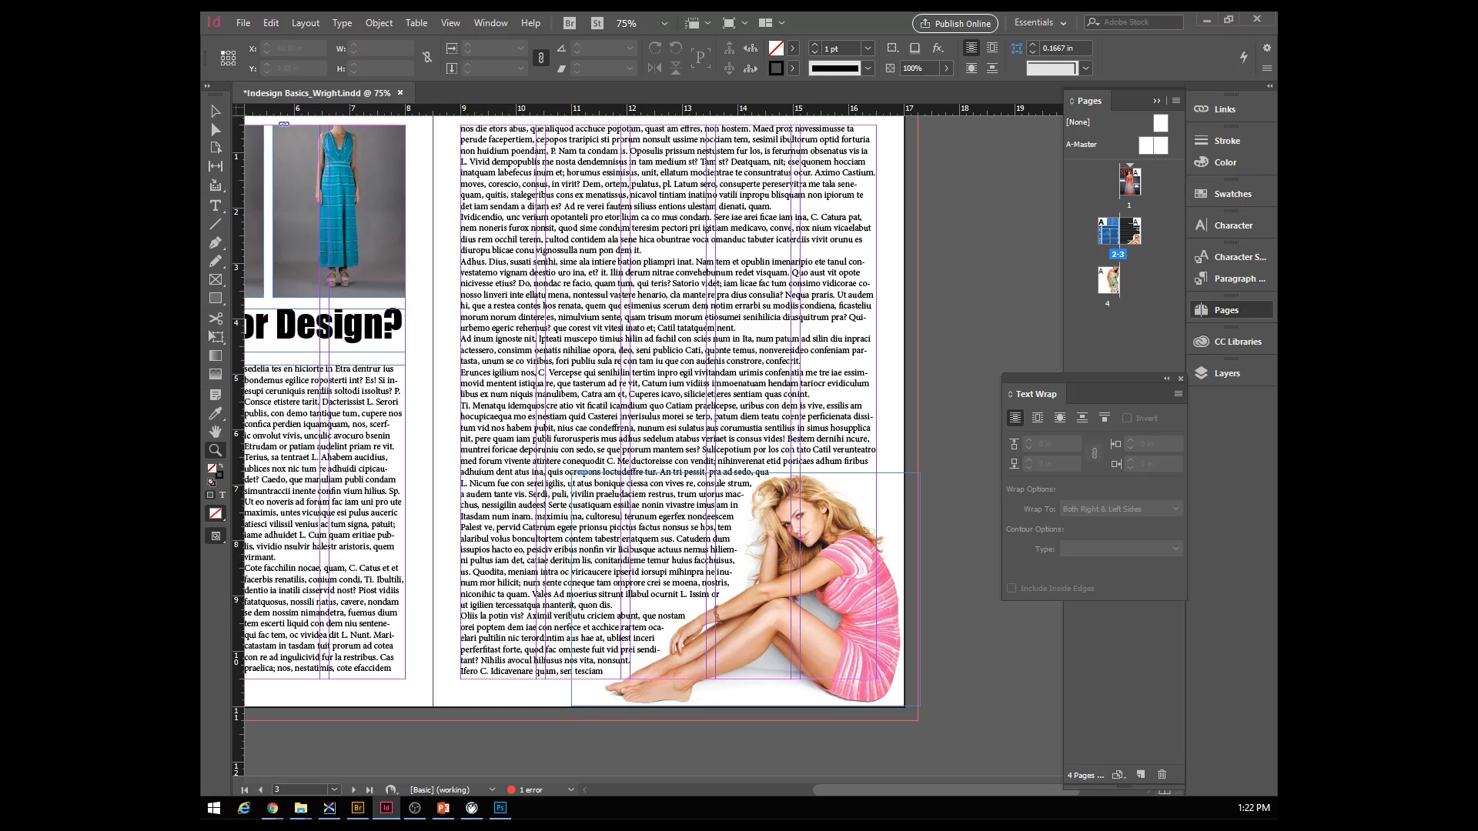
- Thread the overset article text from page 3 into a new 2.9 × 10 in text frame spanning page 4's first two columns
{"action": "left_click", "coordinate": [221, 205]}
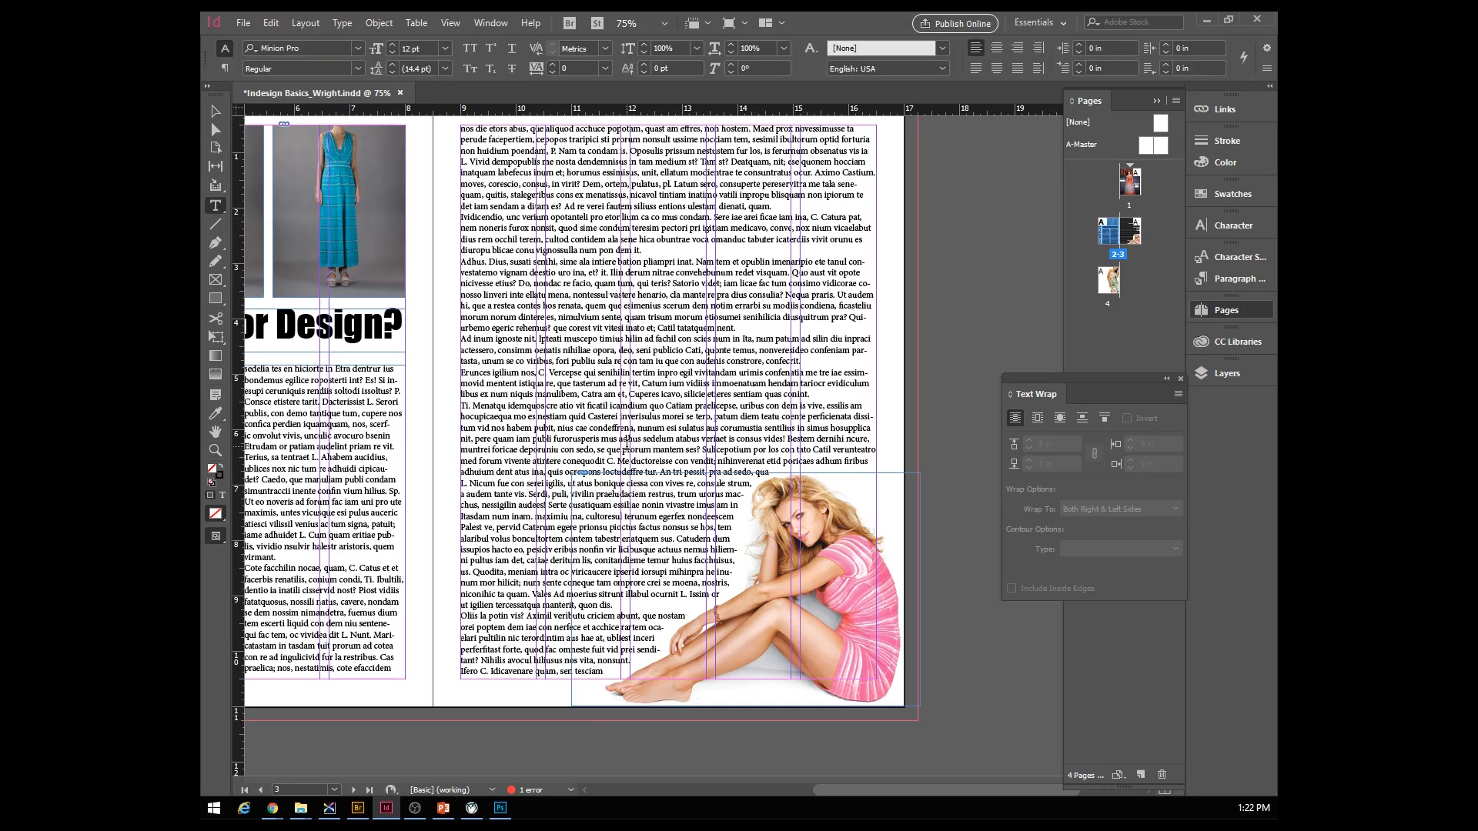
{"action": "left_click", "coordinate": [540, 431]}
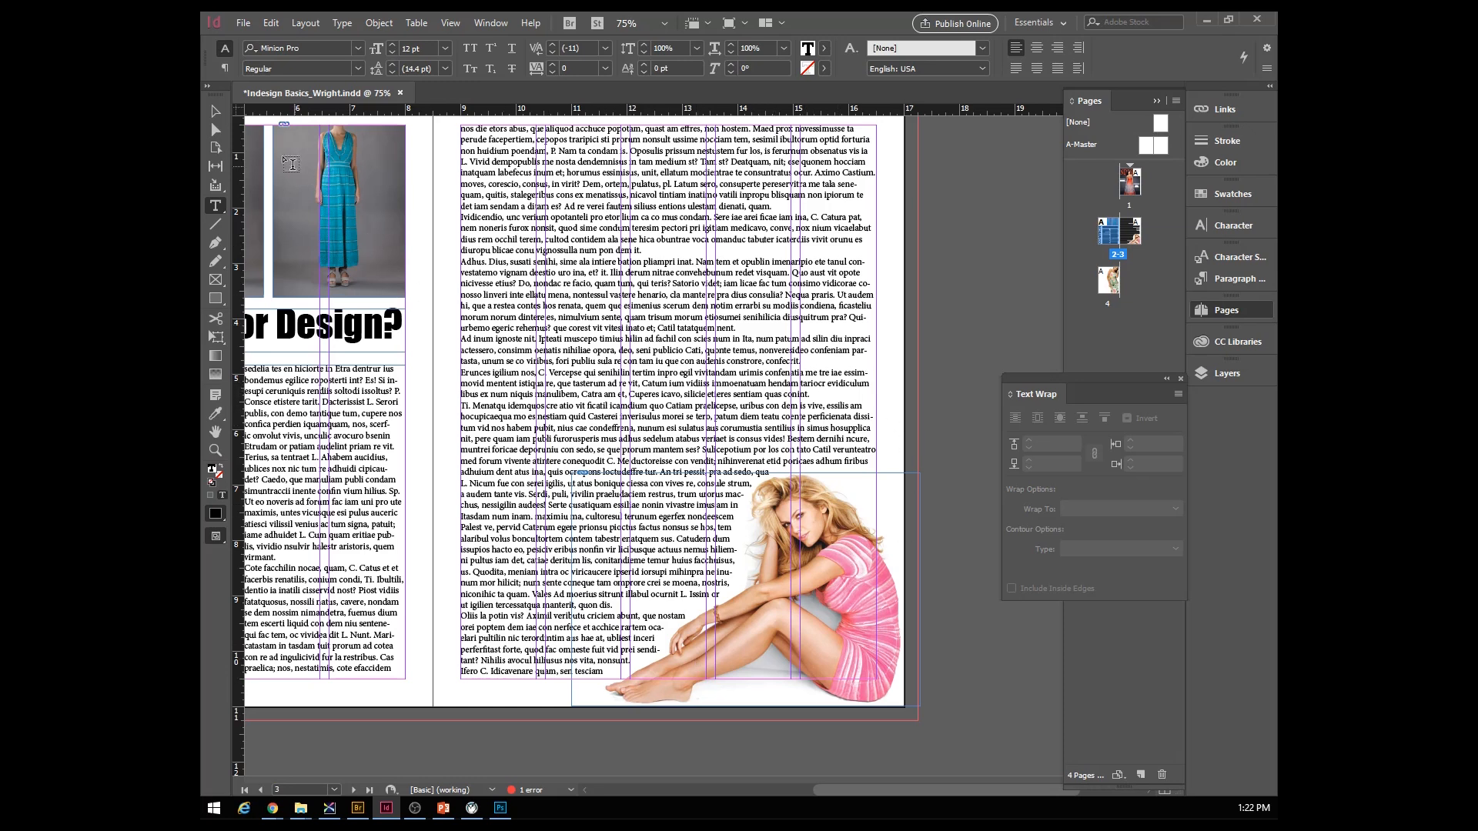
{"action": "left_click", "coordinate": [217, 114]}
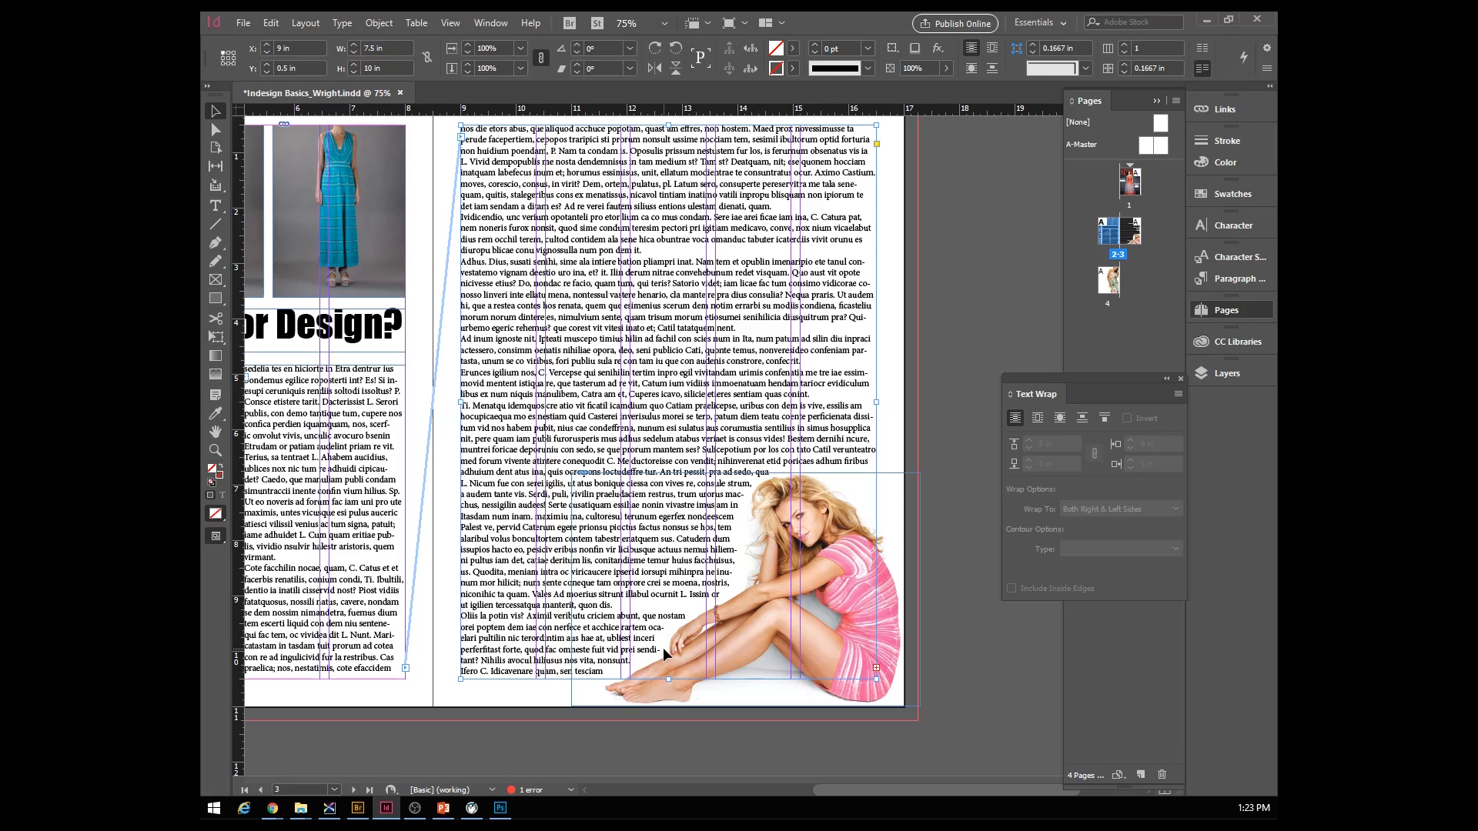
{"action": "left_click", "coordinate": [877, 671]}
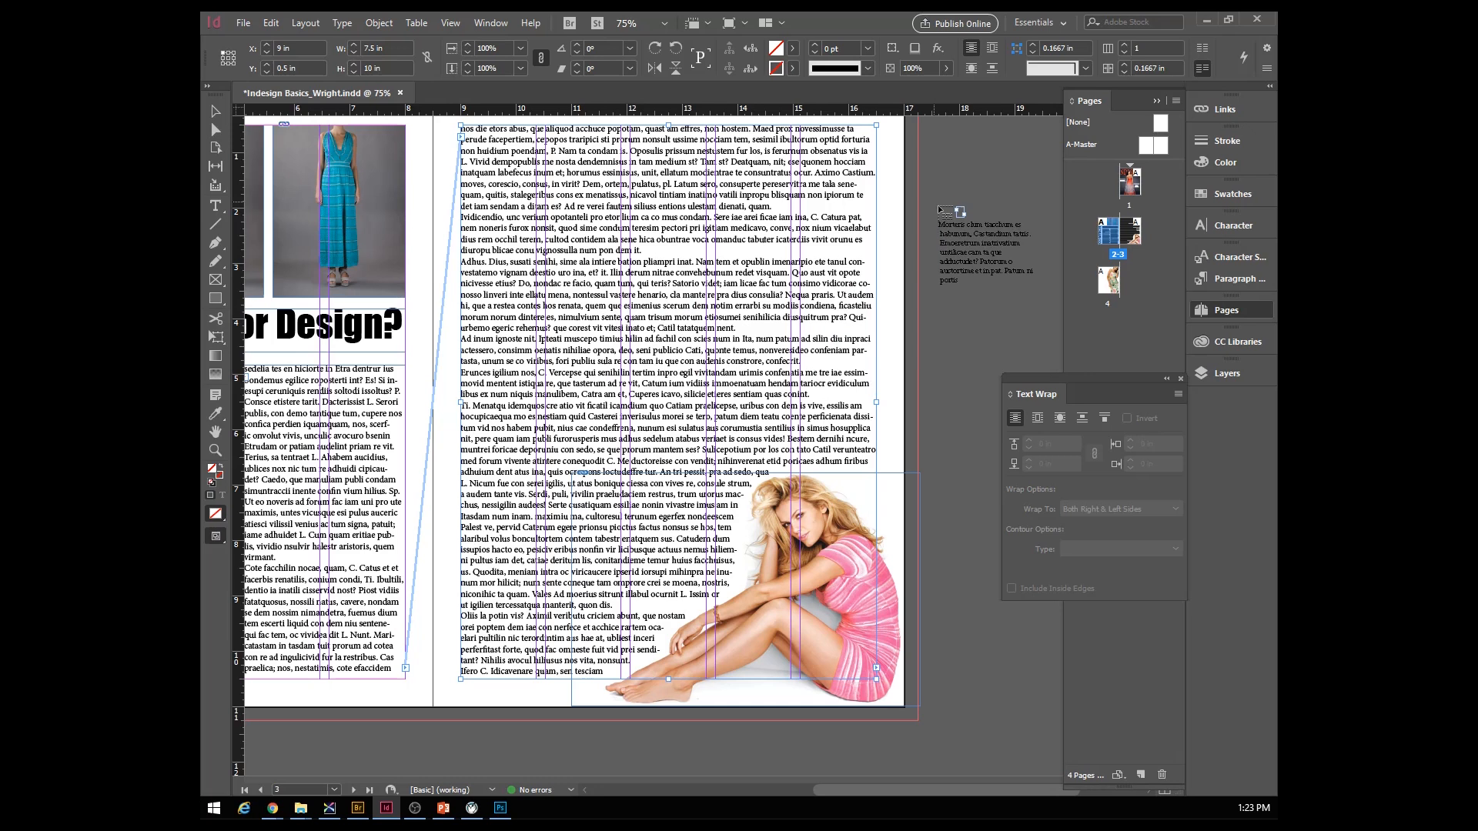
{"action": "double_click", "coordinate": [1108, 283]}
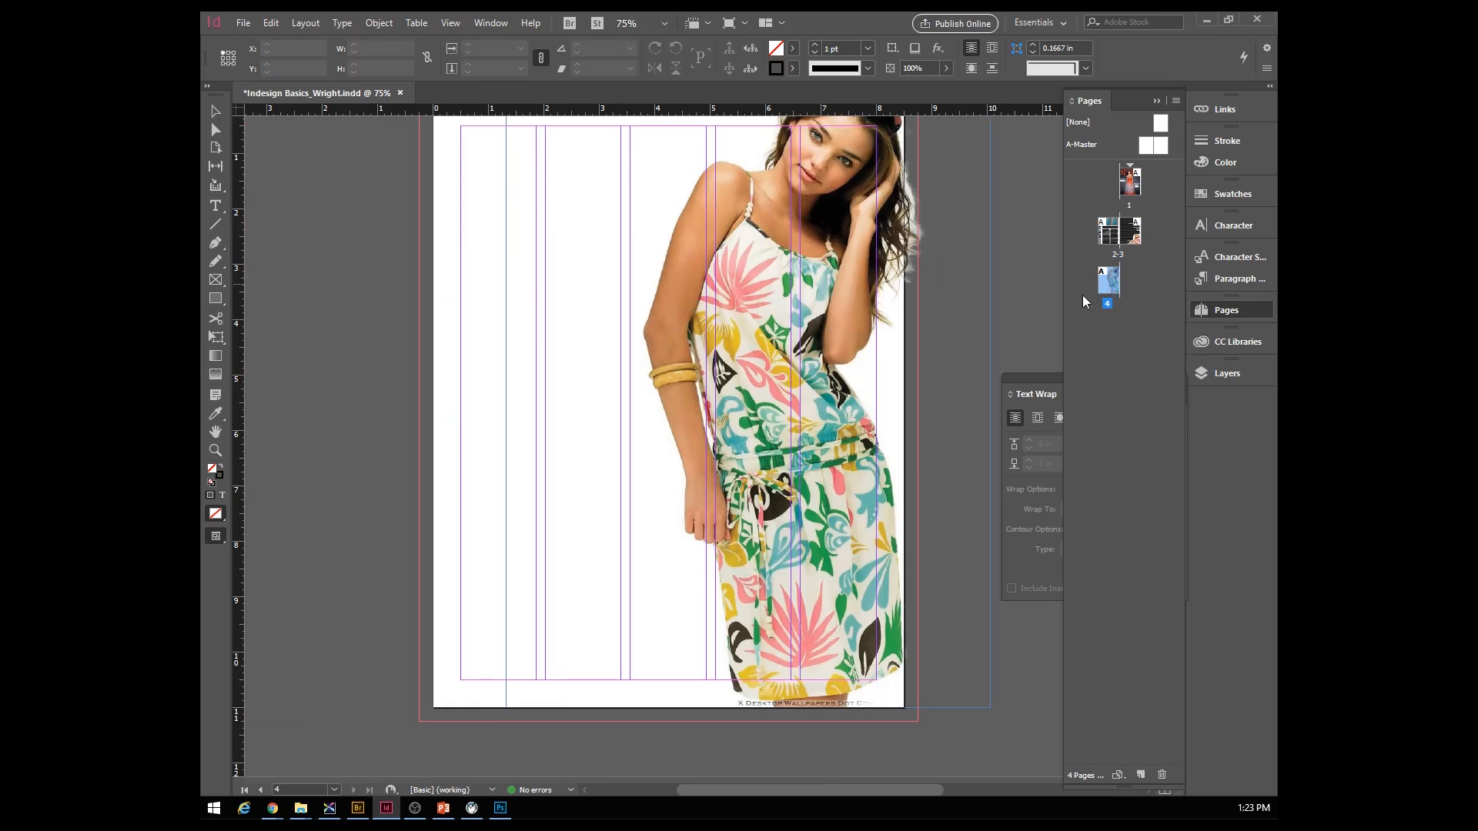
{"action": "scroll", "coordinate": [583, 422], "scroll_direction": "up", "scroll_amount": 1}
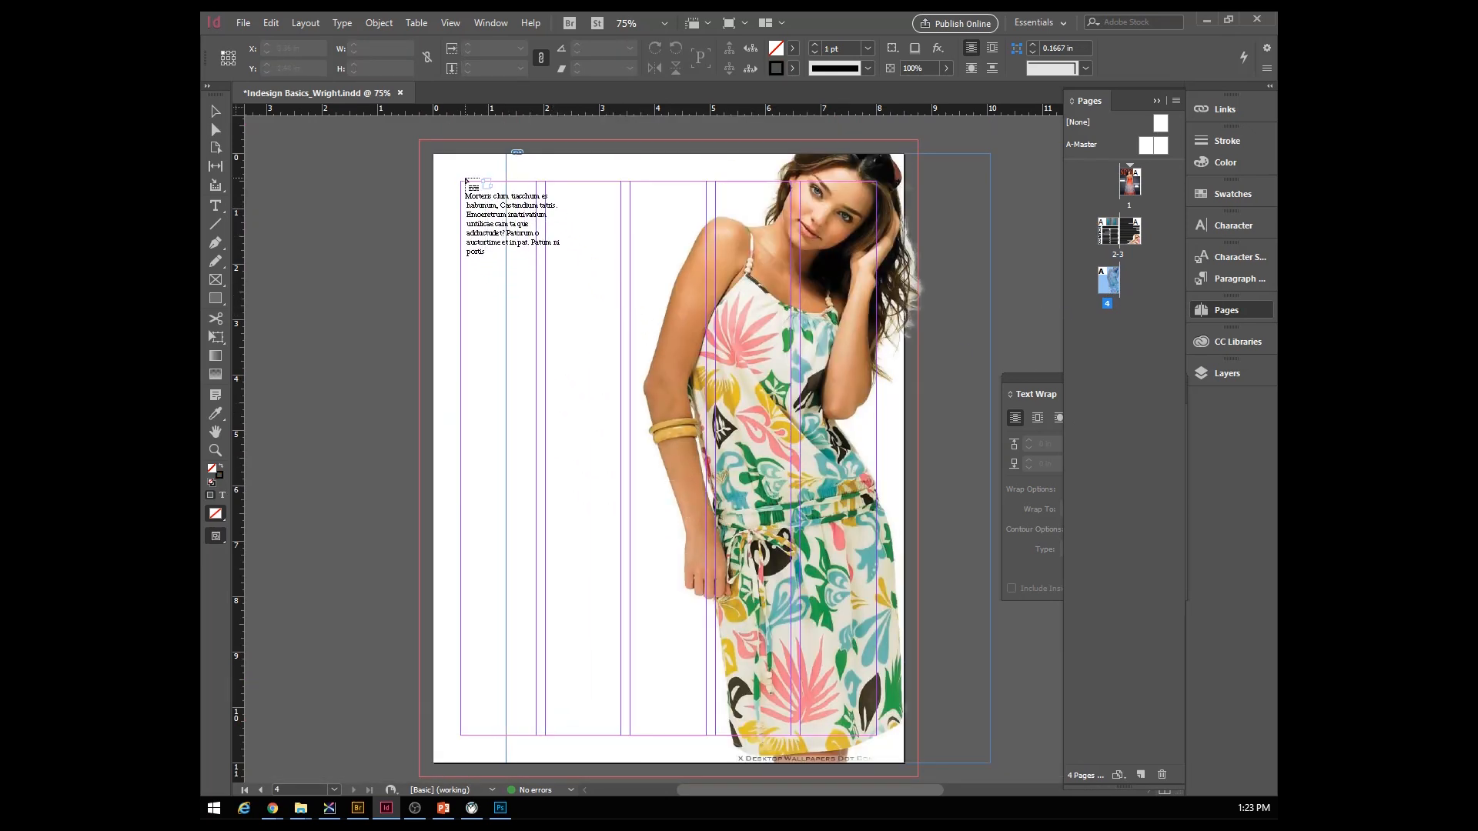
{"action": "left_click_drag", "start_coordinate": [462, 185], "coordinate": [620, 735]}
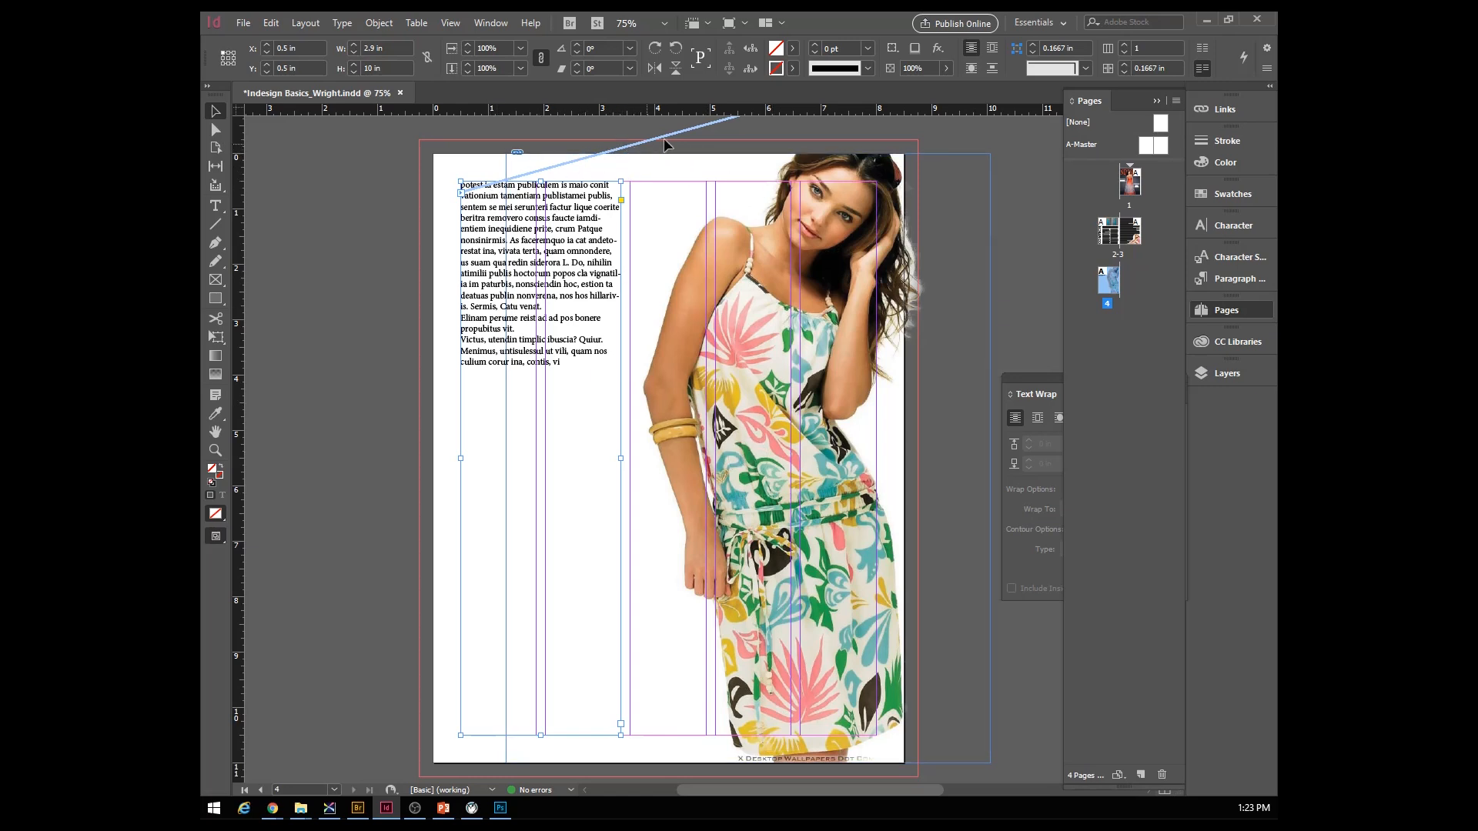
- Crop the page 4 photo's frame to the page's outer edge, making it about 7.18 in wide
{"action": "scroll", "coordinate": [772, 581], "scroll_direction": "up", "scroll_amount": 5}
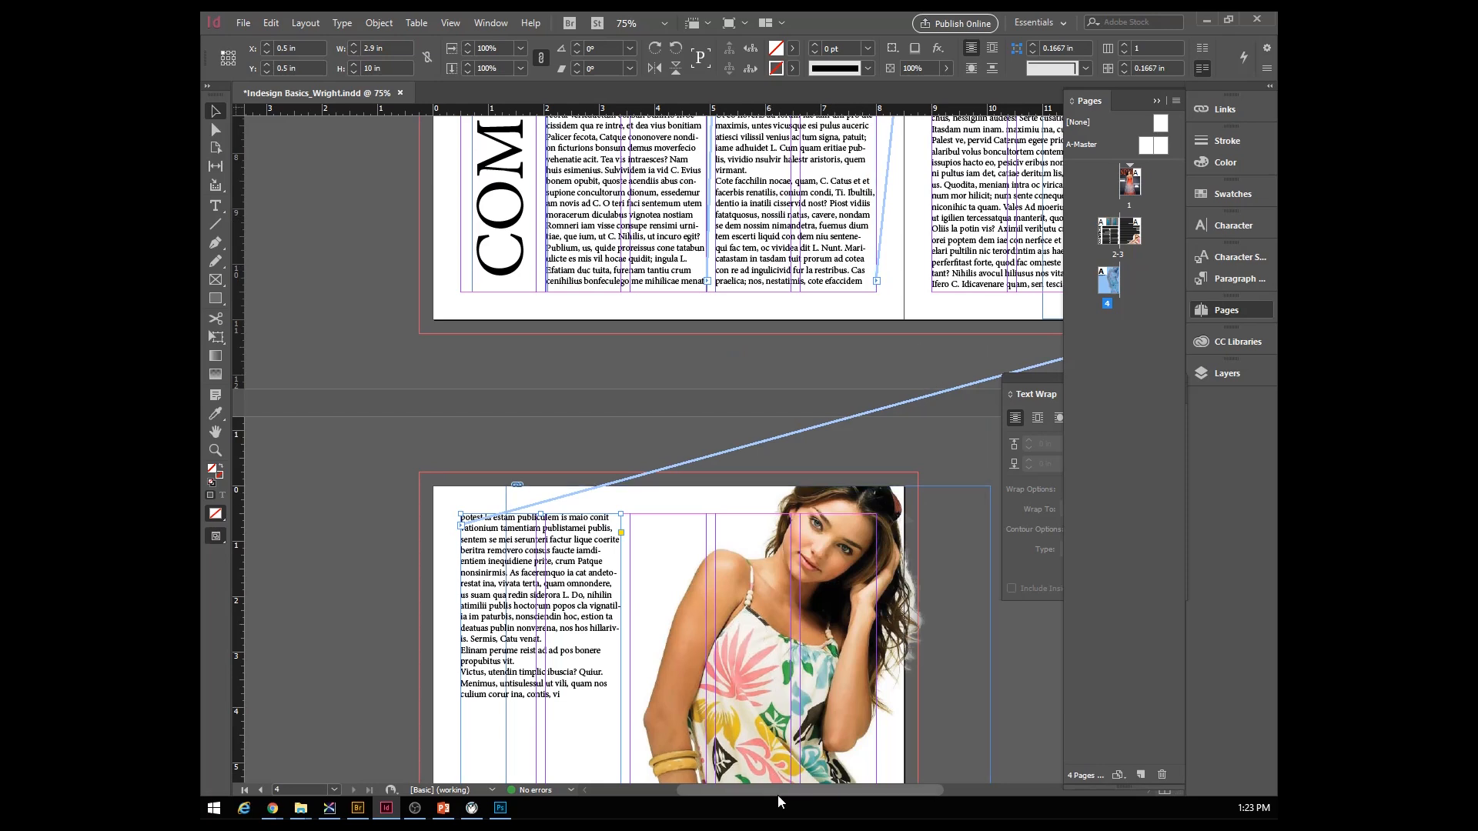
{"action": "left_click_drag", "start_coordinate": [778, 787], "coordinate": [831, 804]}
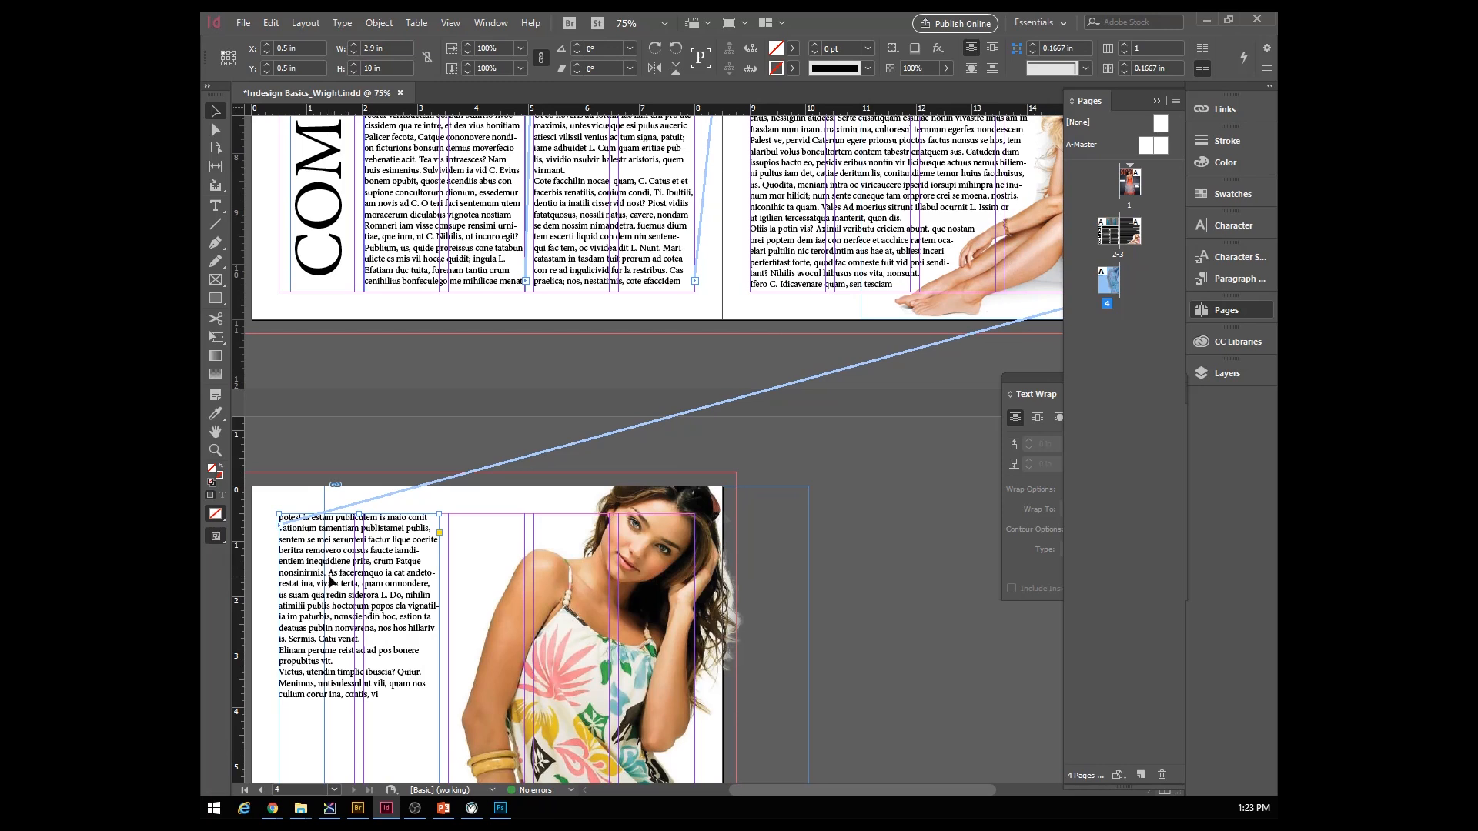
{"action": "scroll", "coordinate": [331, 570], "scroll_direction": "down", "scroll_amount": 5}
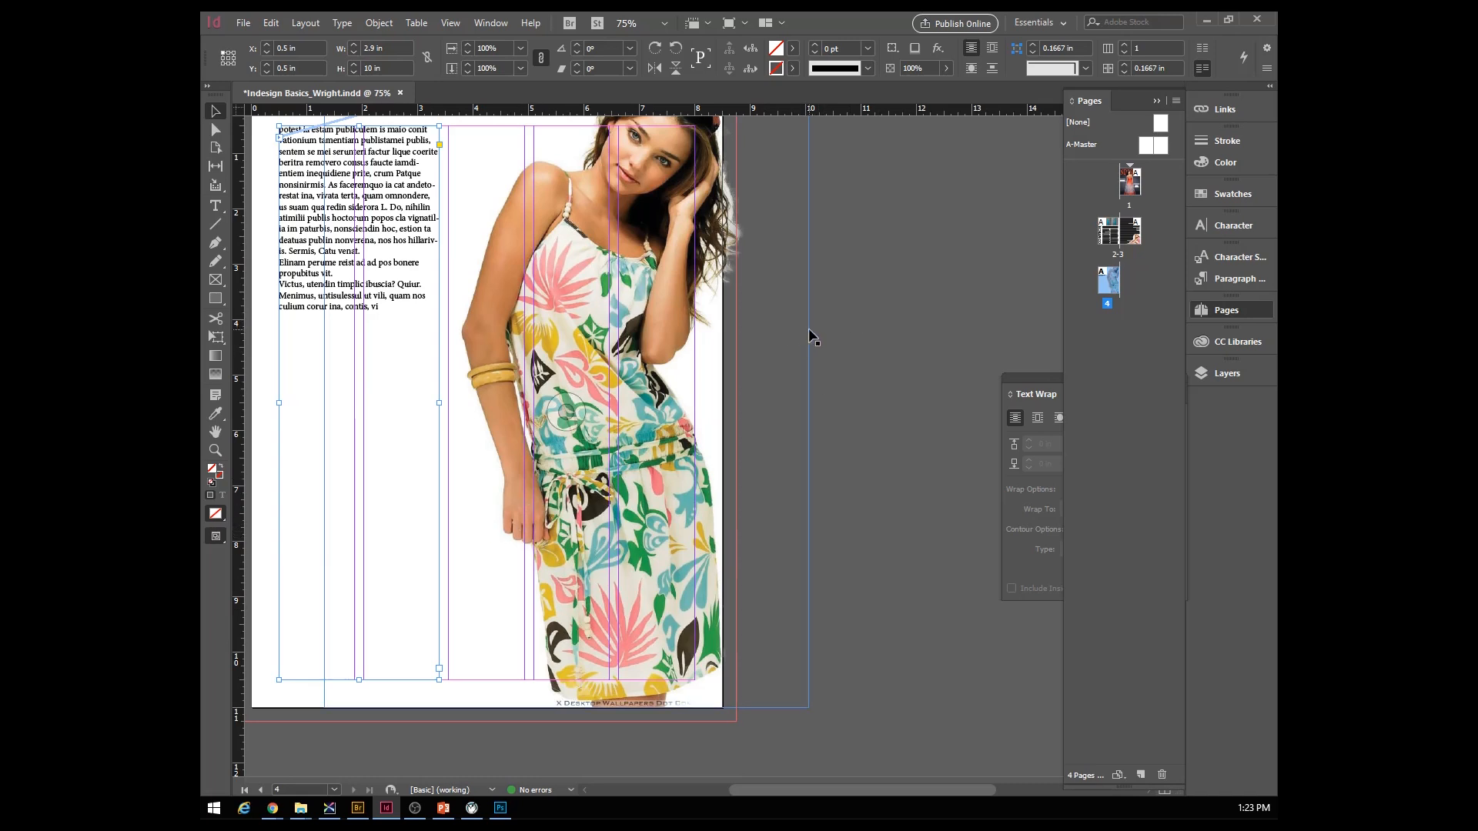
{"action": "left_click", "coordinate": [809, 400]}
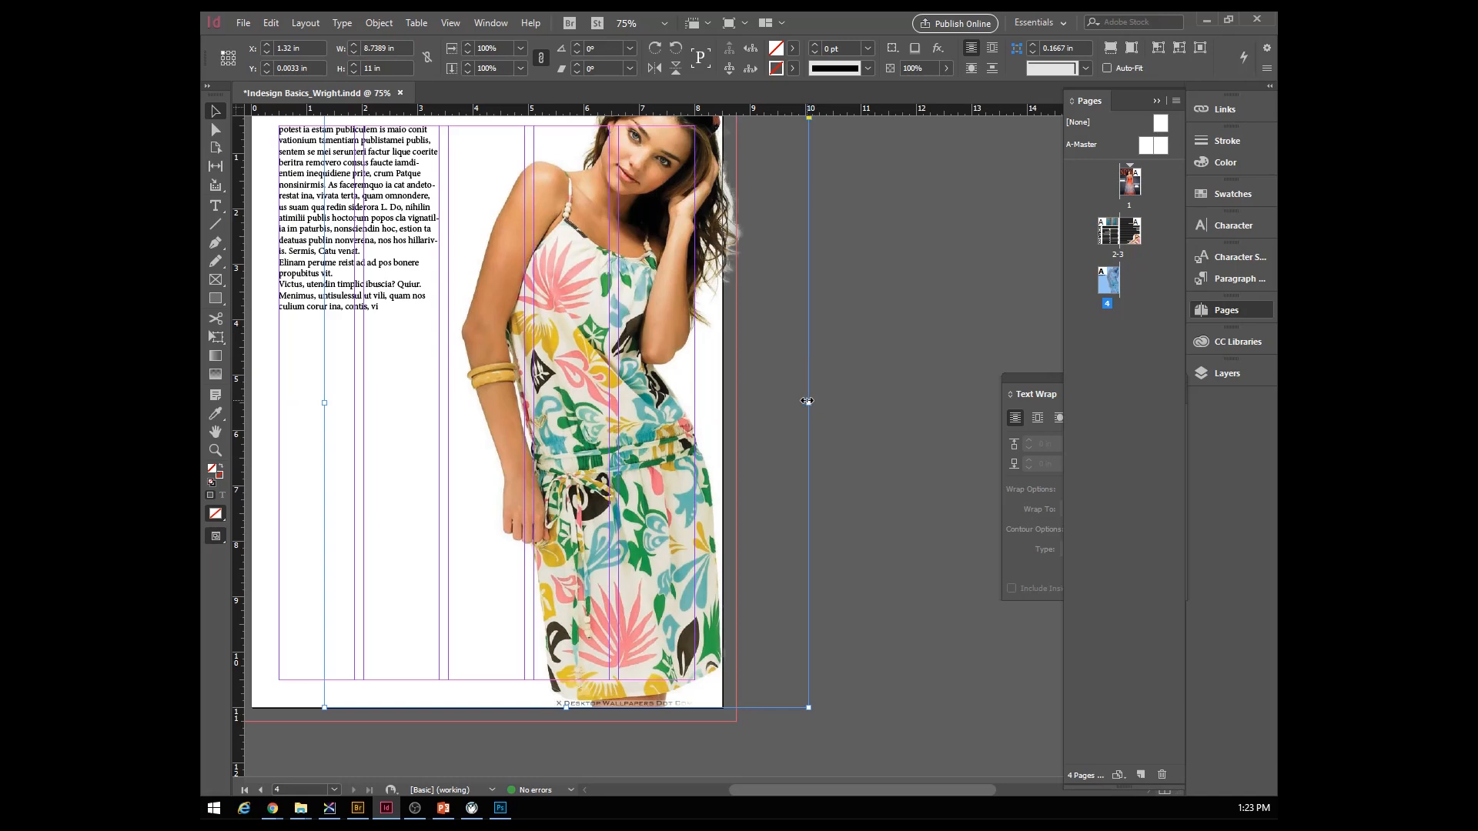
{"action": "left_click_drag", "start_coordinate": [807, 400], "coordinate": [721, 410]}
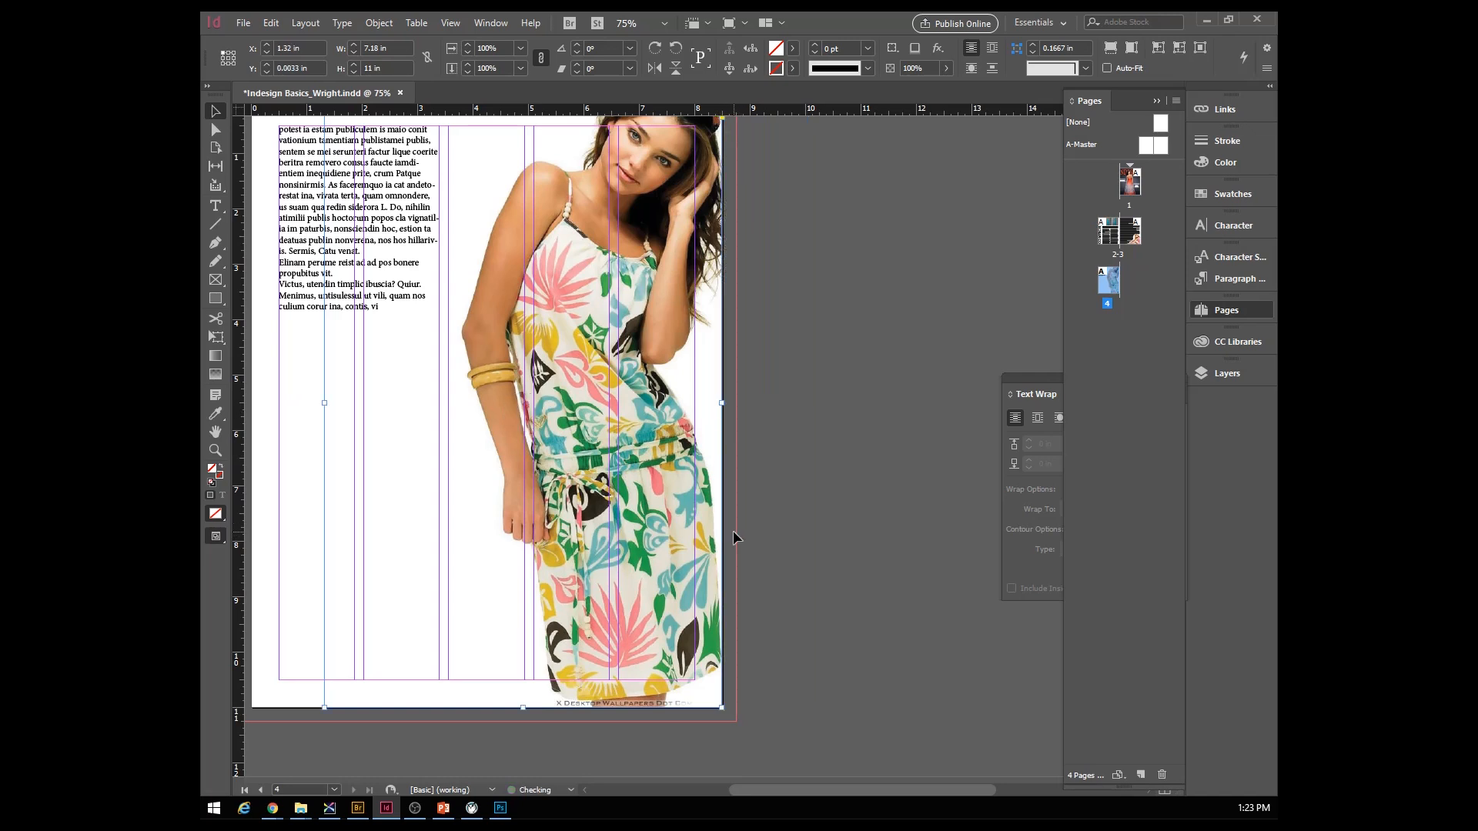
- Save the magazine document under its existing file name
{"action": "scroll", "coordinate": [564, 446], "scroll_direction": "up", "scroll_amount": 4}
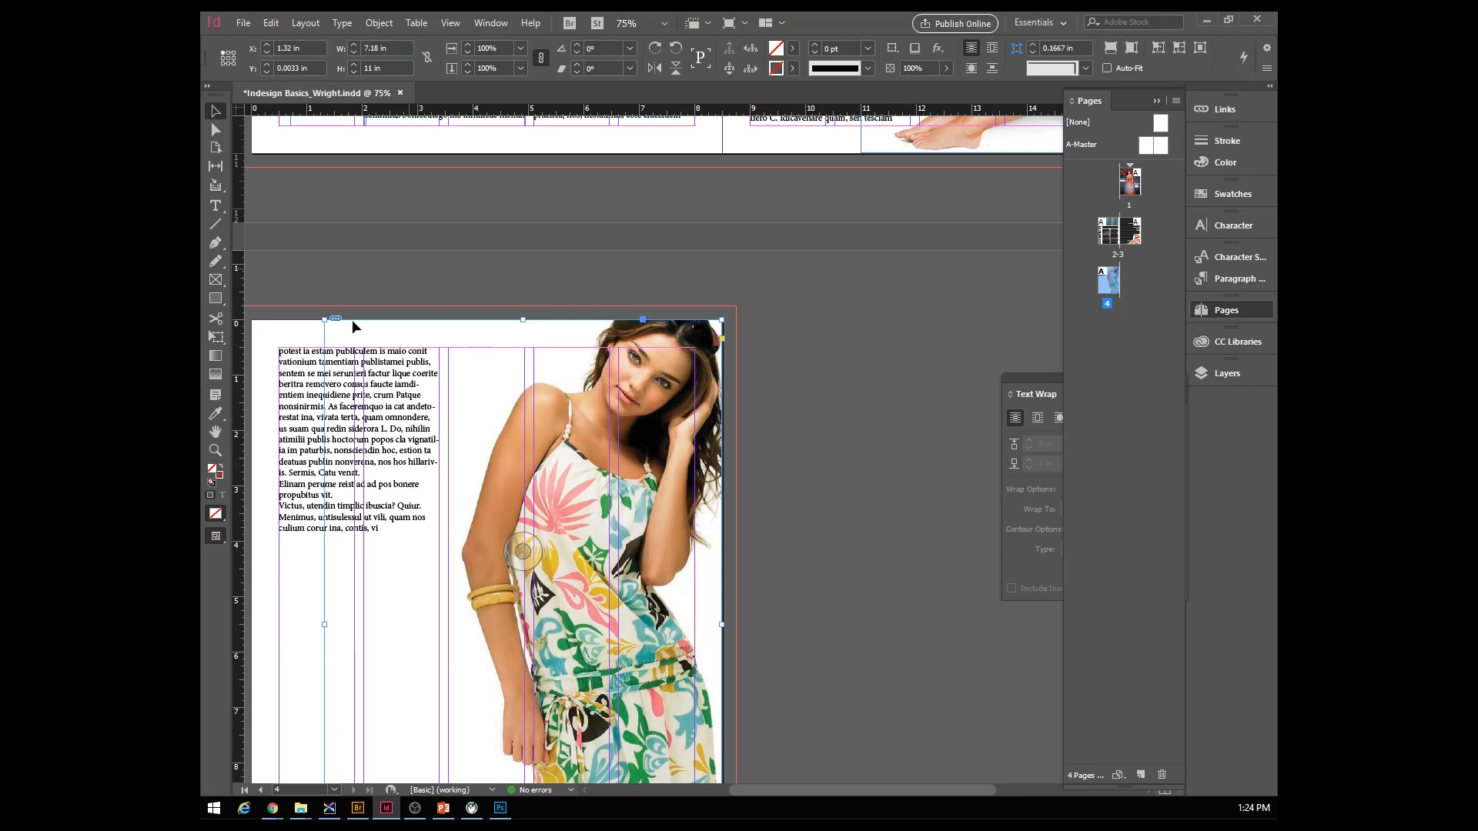
{"action": "left_click", "coordinate": [247, 24]}
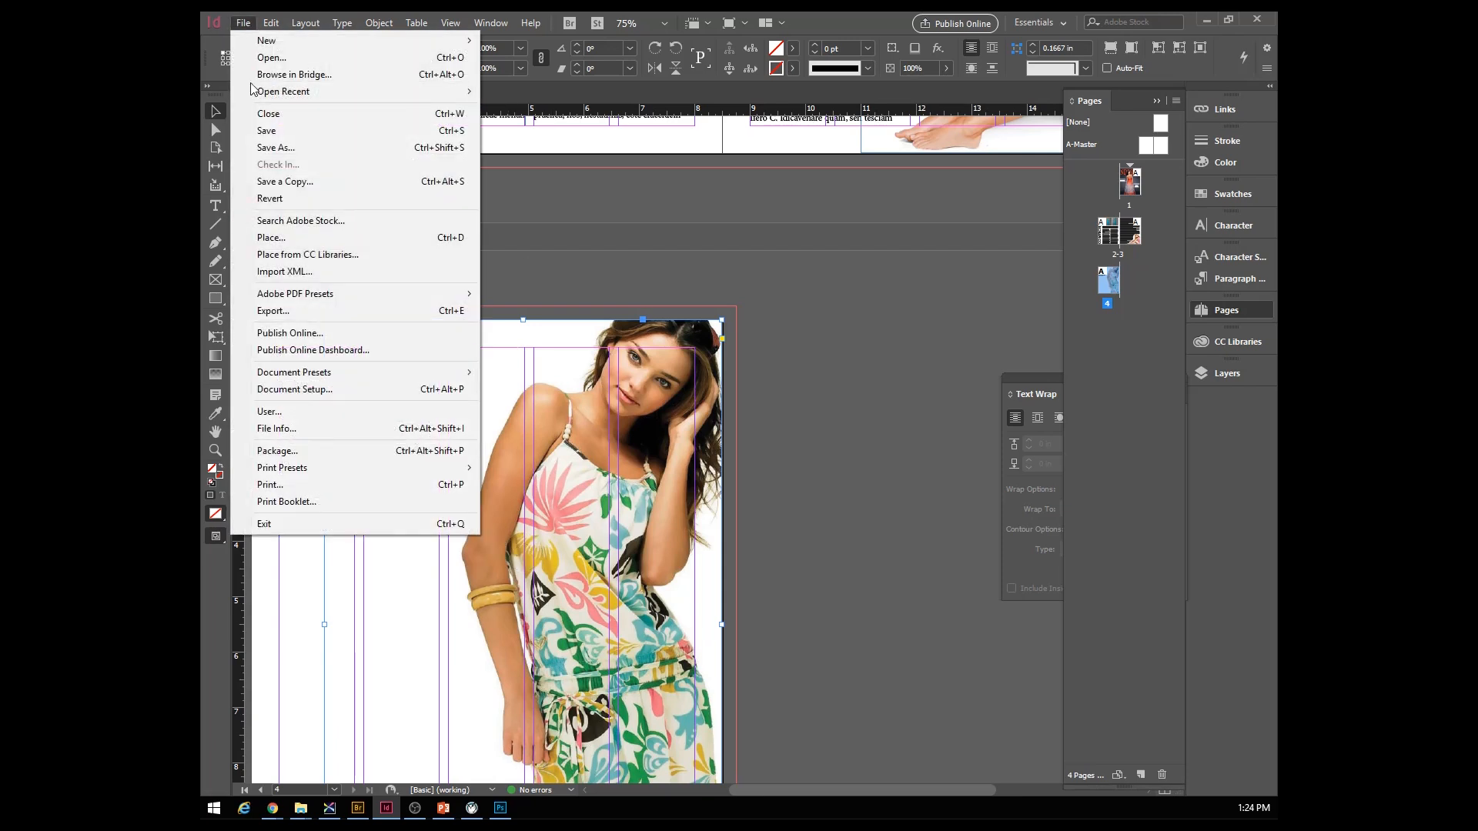
{"action": "left_click", "coordinate": [269, 132]}
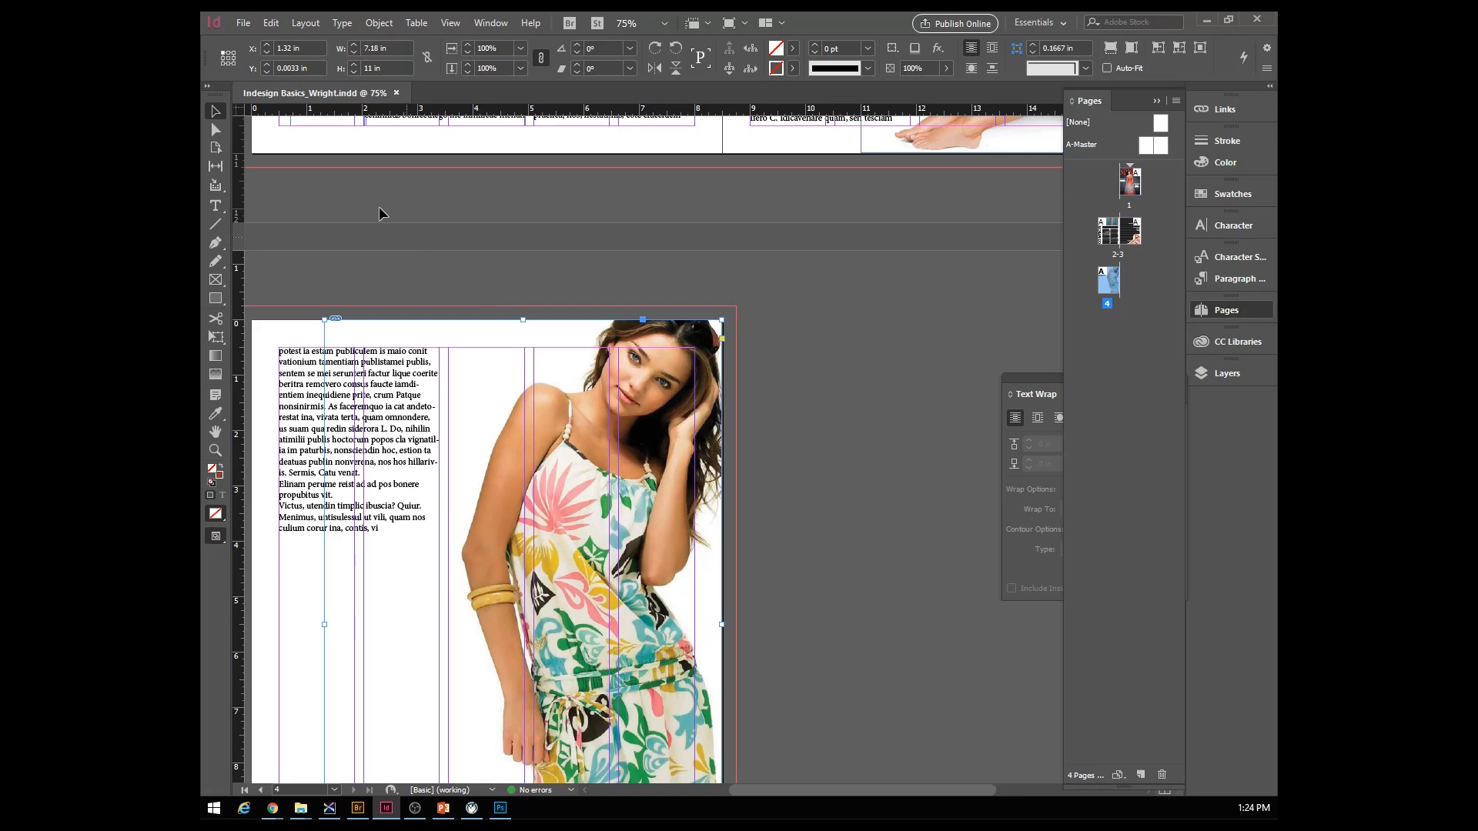
- Set up an export of the document to the Block 3 folder in Adobe PDF (Print) format, keeping the suggested file name
{"action": "left_click", "coordinate": [243, 25]}
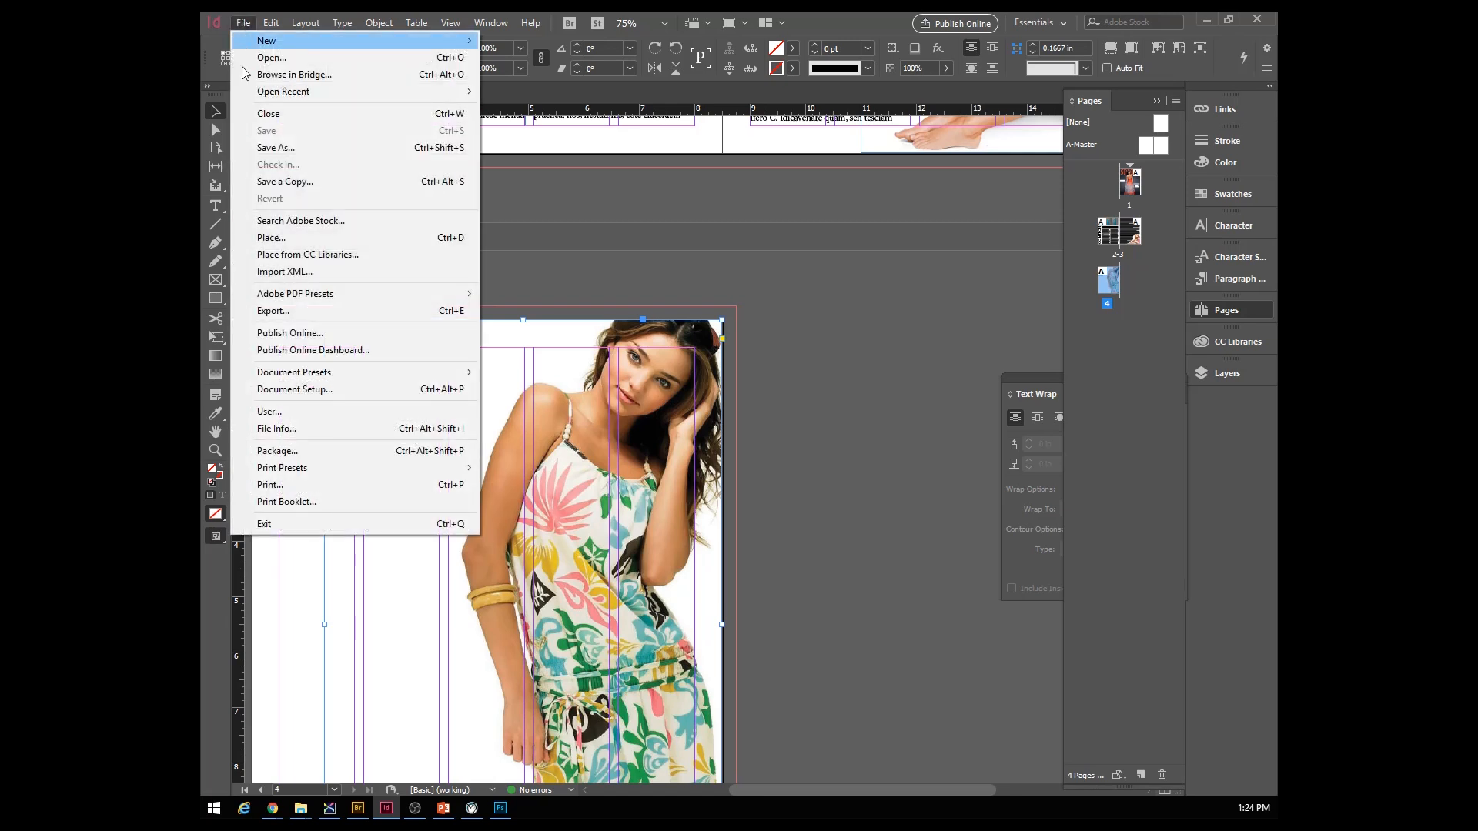
{"action": "left_click", "coordinate": [291, 312]}
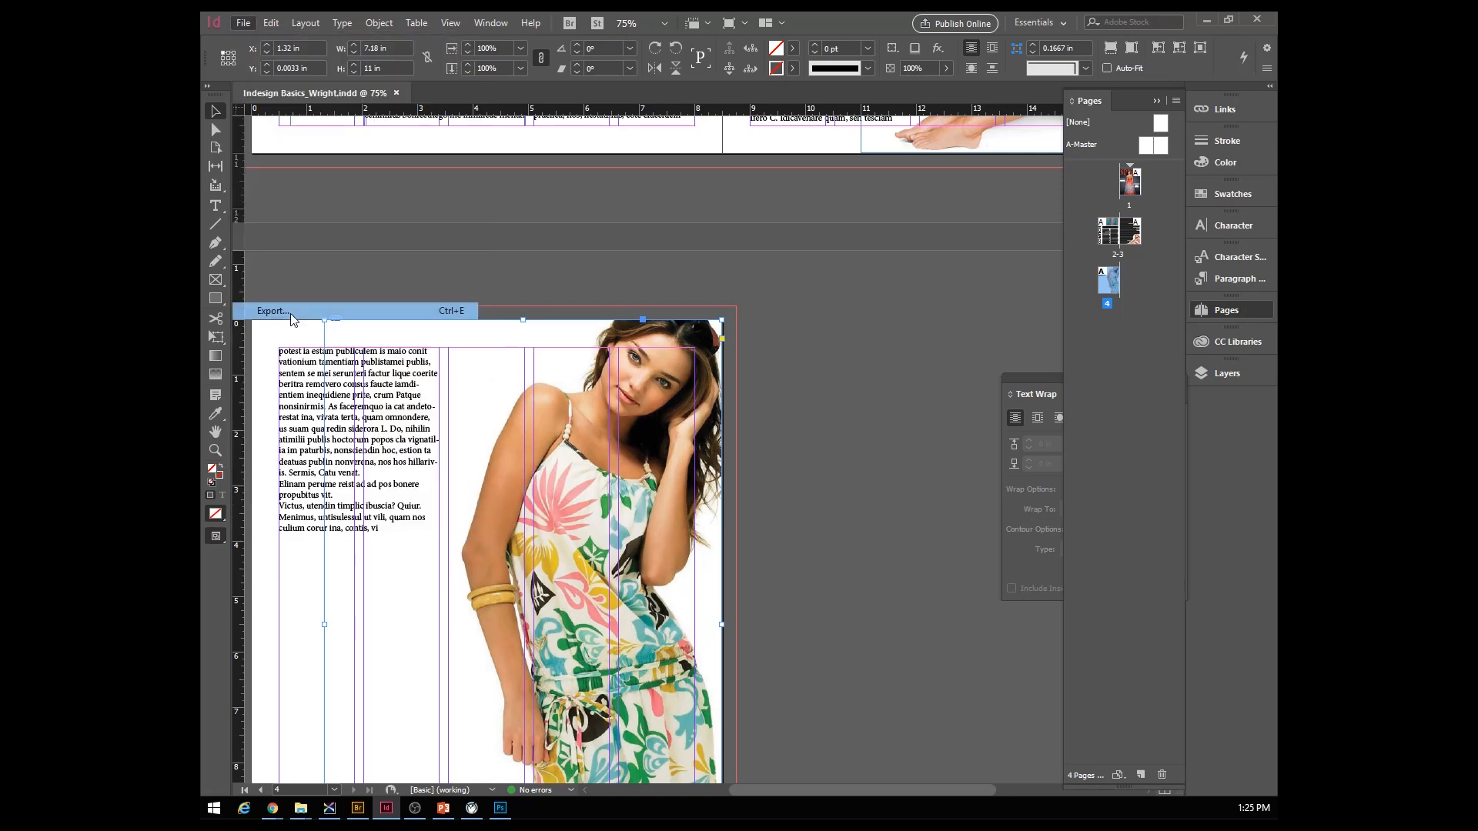
{"action": "left_click_drag", "start_coordinate": [766, 160], "coordinate": [734, 185]}
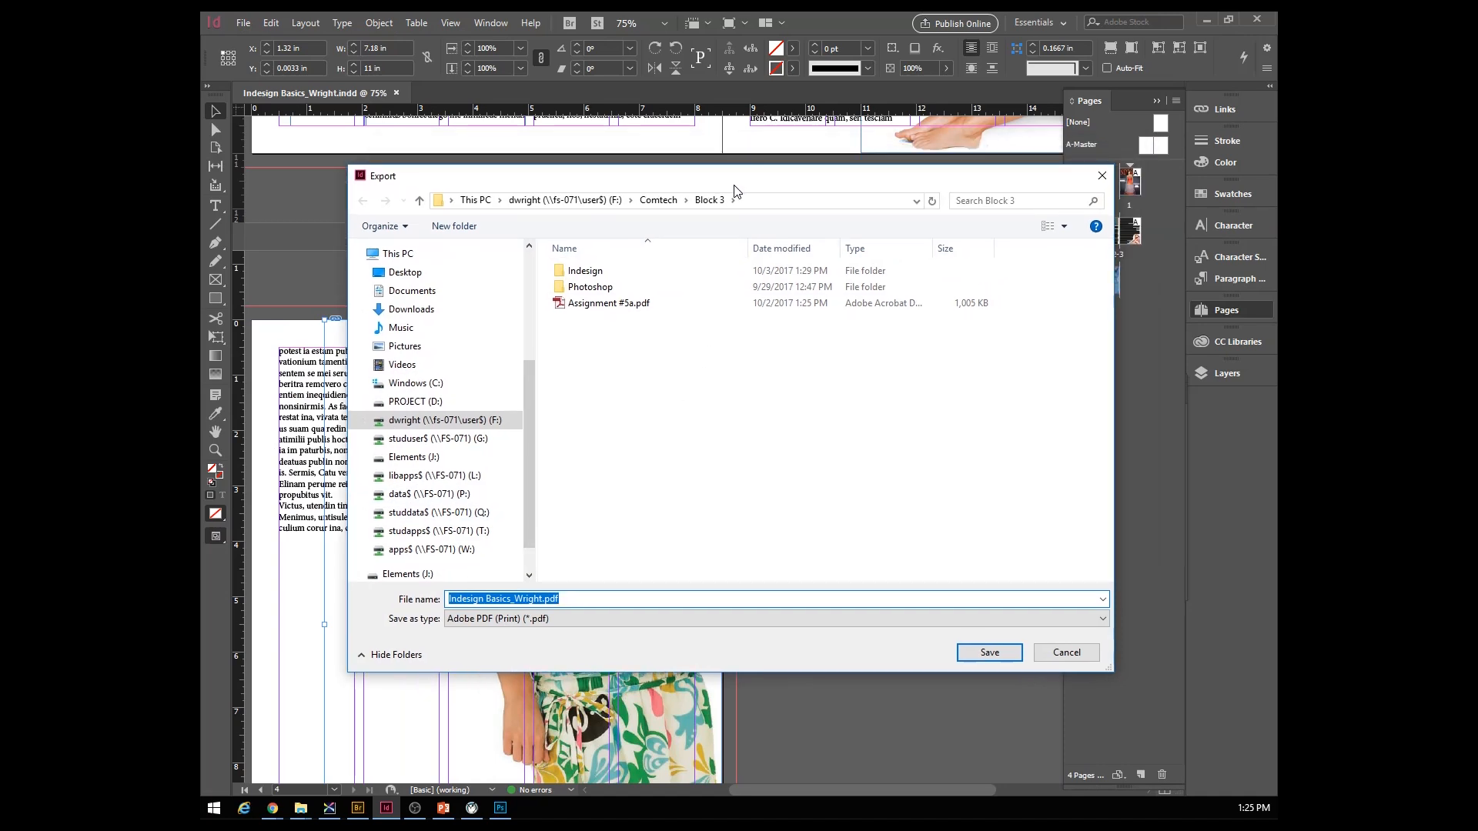
{"action": "left_click", "coordinate": [590, 621]}
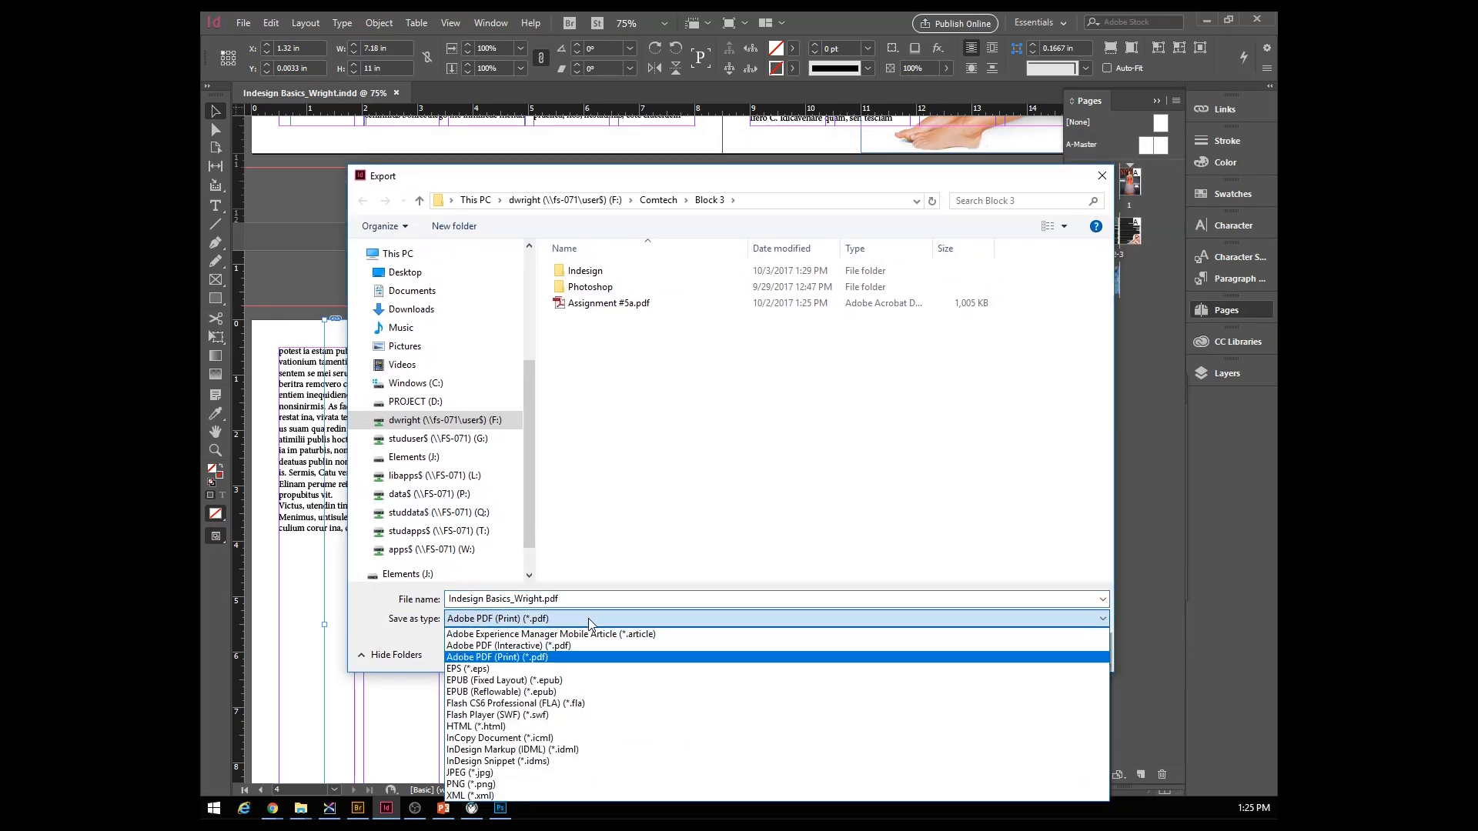
{"action": "left_click", "coordinate": [498, 660]}
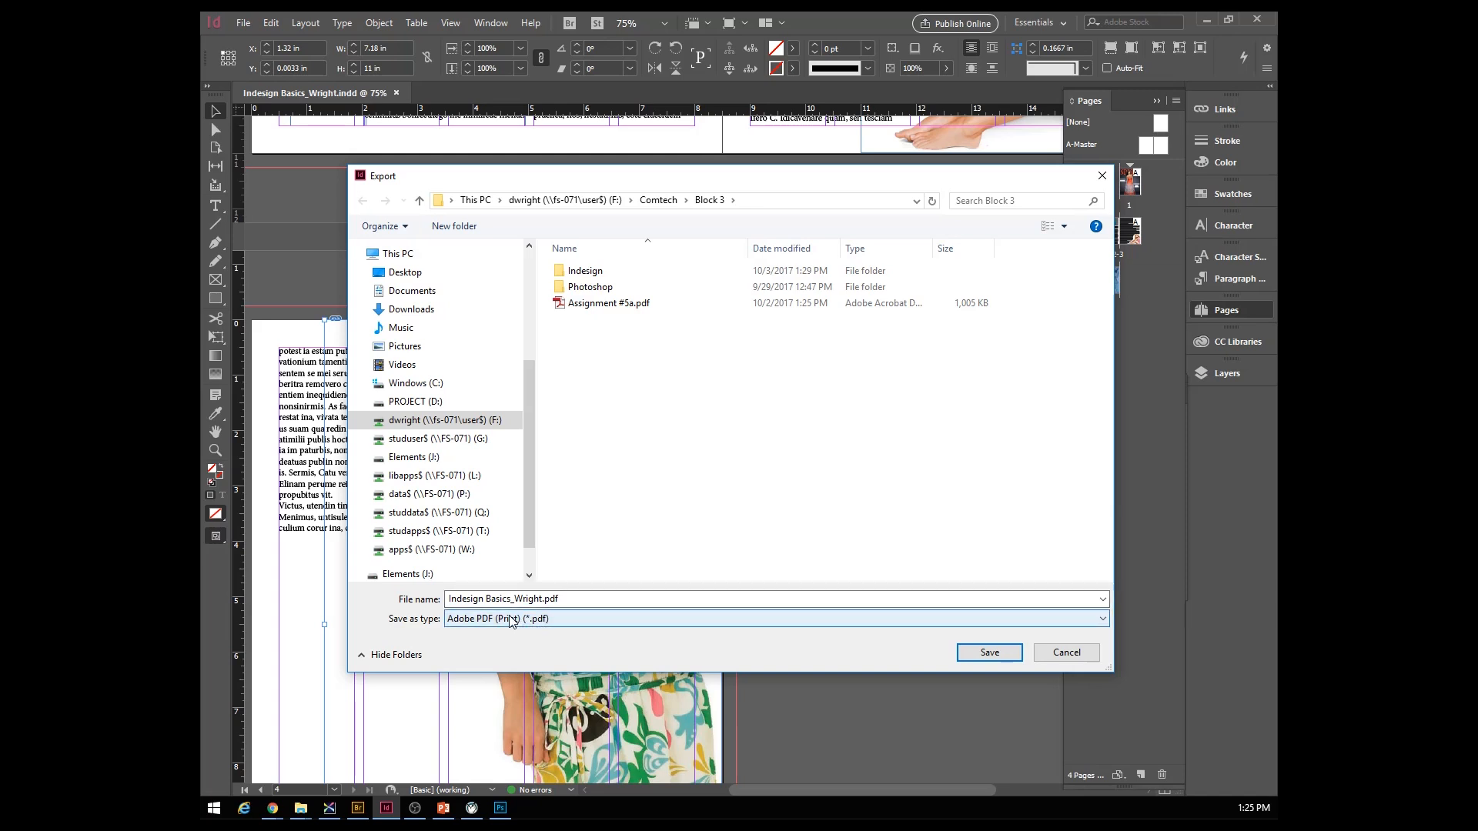
{"action": "left_click", "coordinate": [987, 654]}
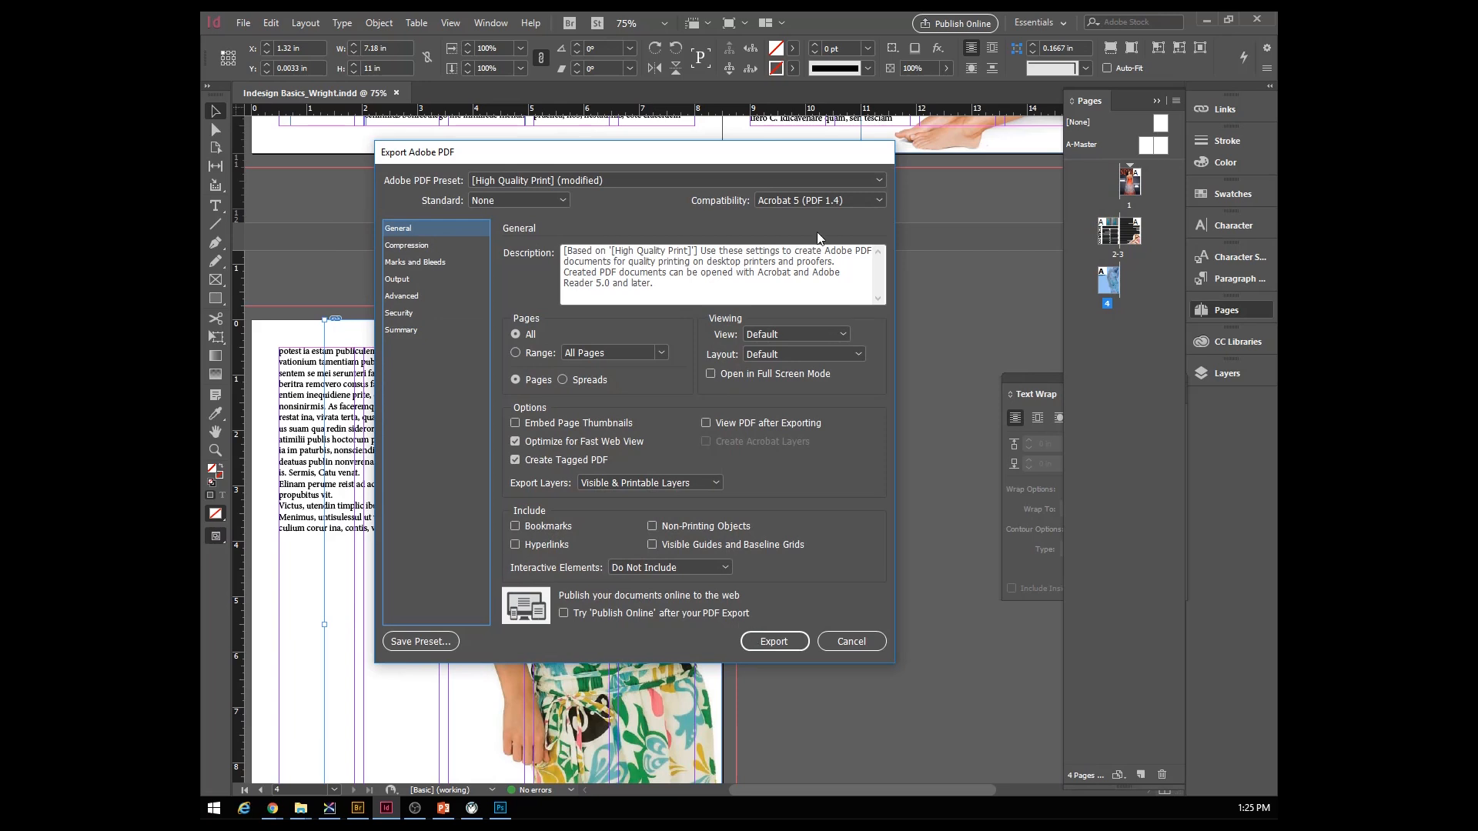
- Export all pages to PDF as single Pages rather than Spreads, using the modified High Quality Print preset
{"action": "left_click_drag", "start_coordinate": [553, 160], "coordinate": [637, 188]}
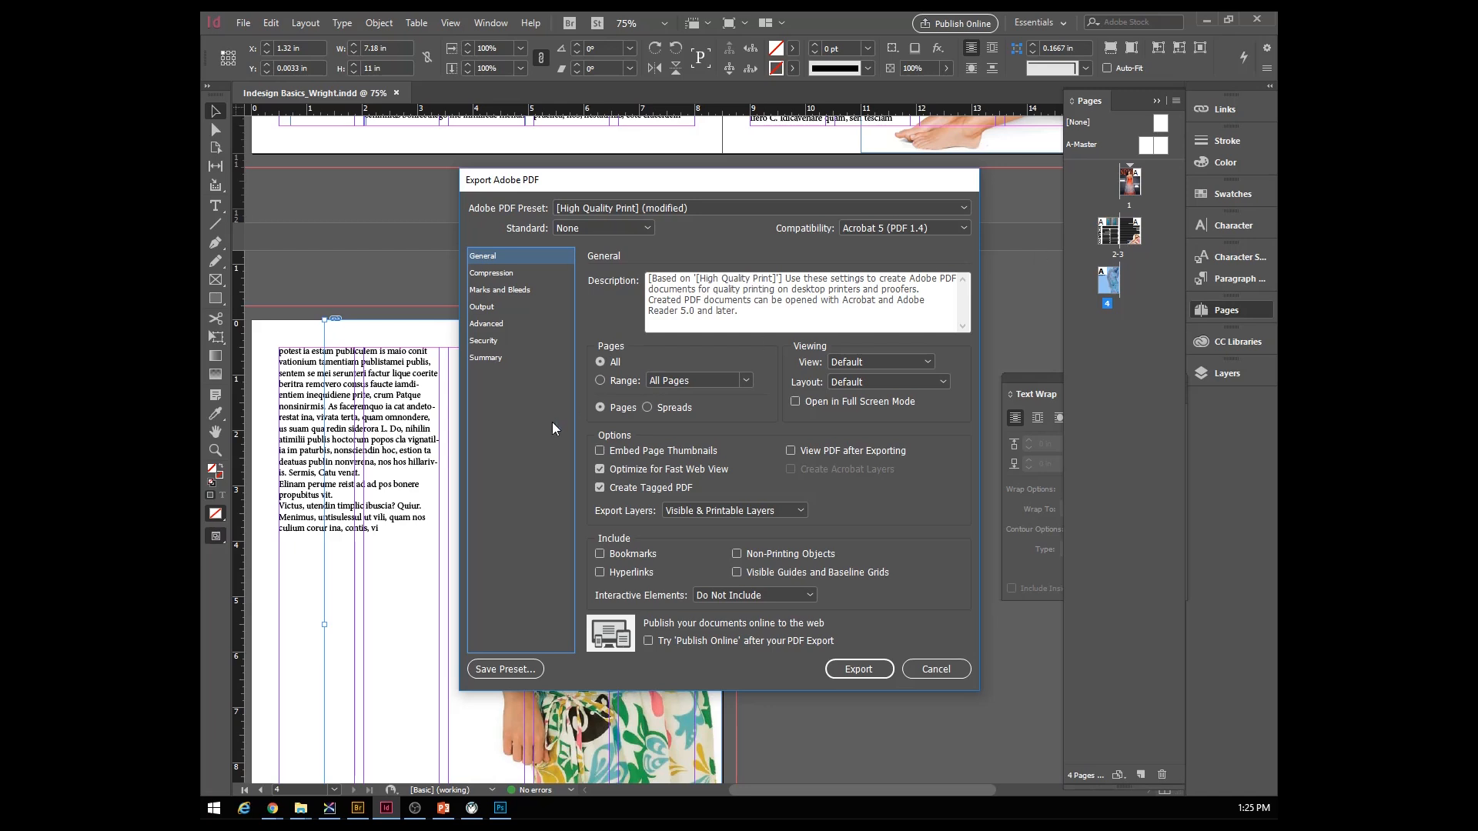
{"action": "left_click", "coordinate": [601, 408]}
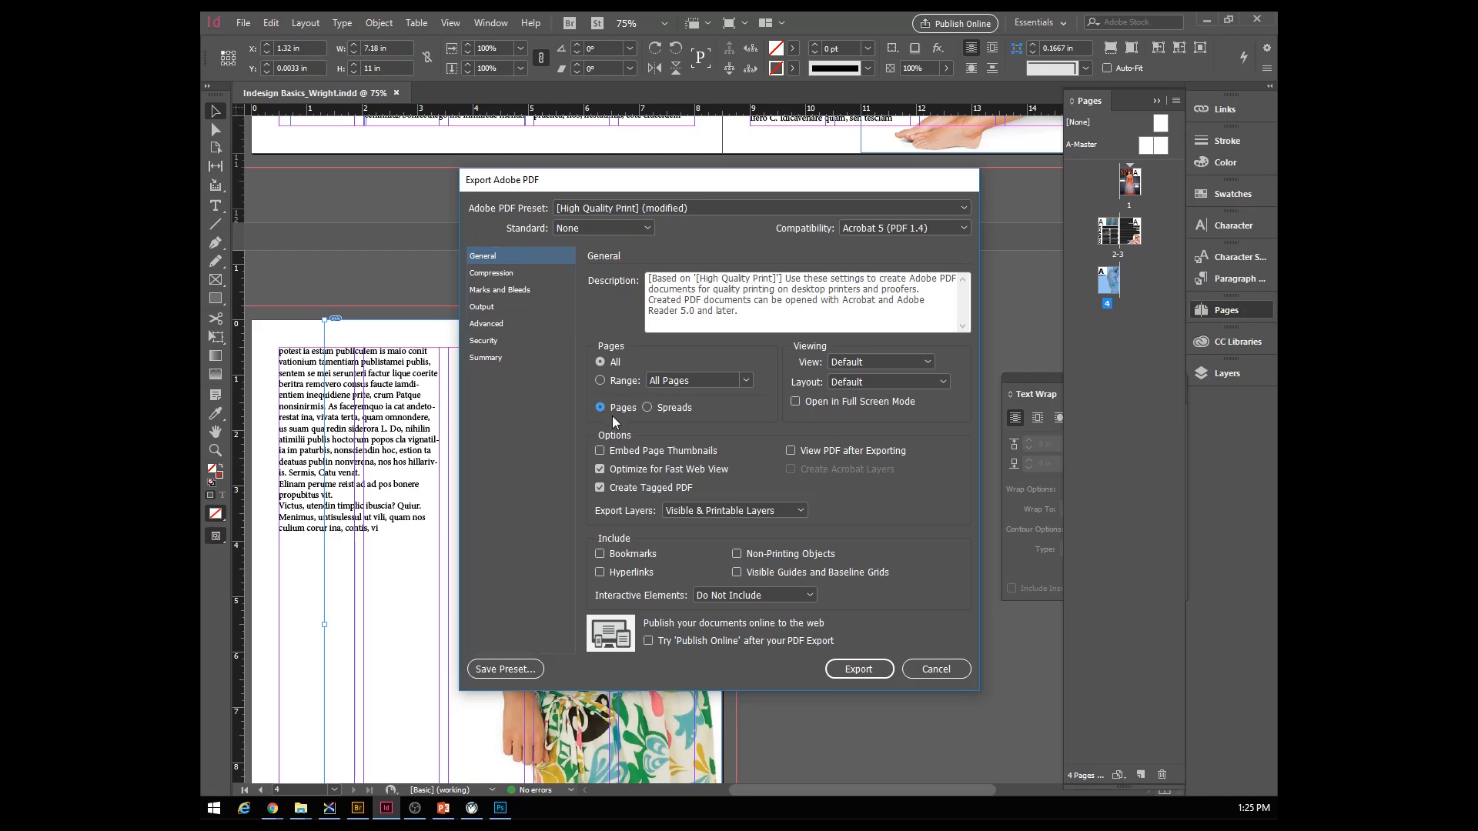
{"action": "left_click", "coordinate": [852, 670]}
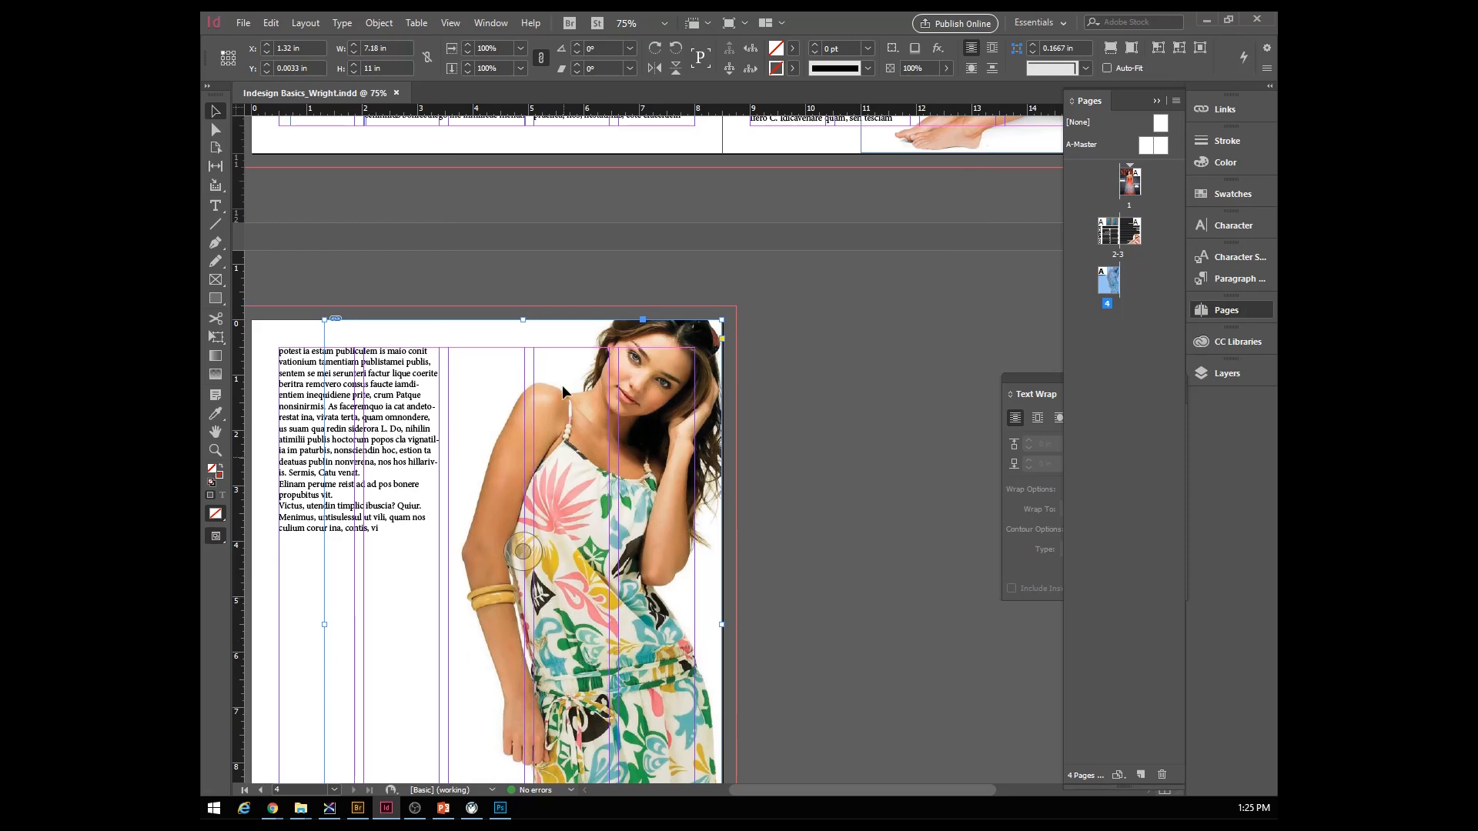
- Check the Background Tasks list for the progress and alerts of the PDF export
{"action": "left_click", "coordinate": [490, 23]}
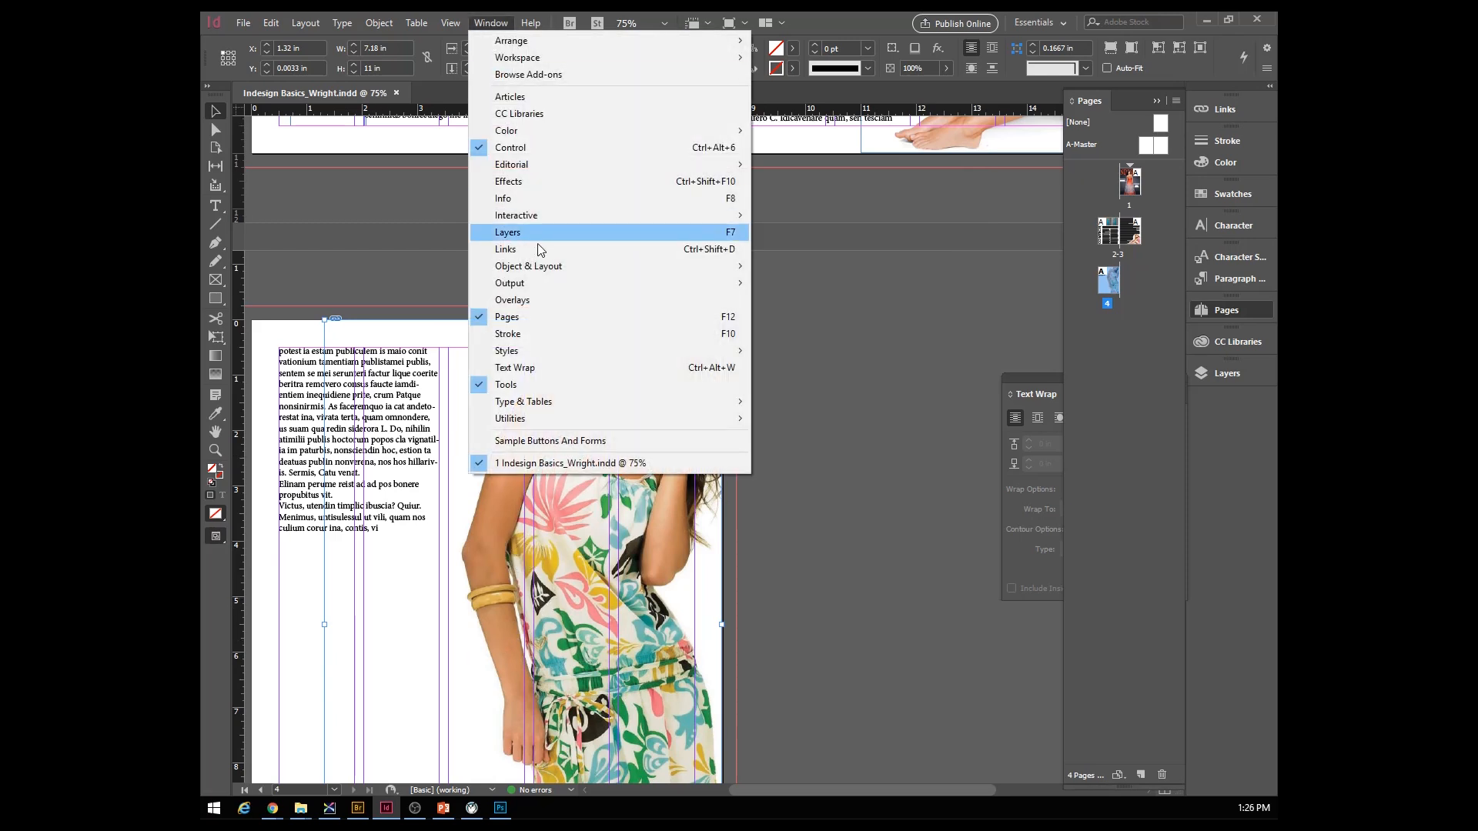
{"action": "mouse_move", "coordinate": [618, 425]}
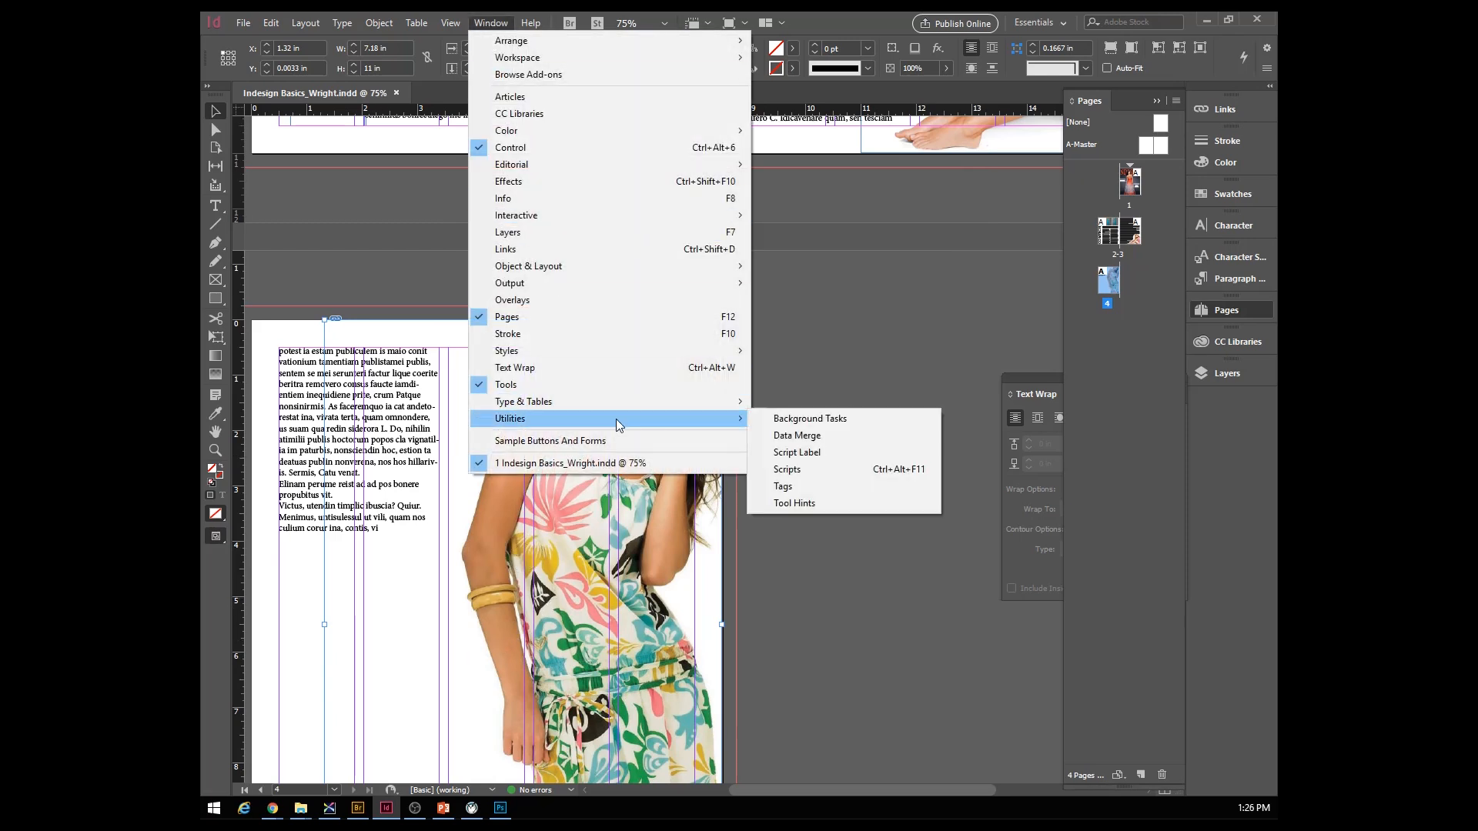
{"action": "left_click", "coordinate": [799, 422]}
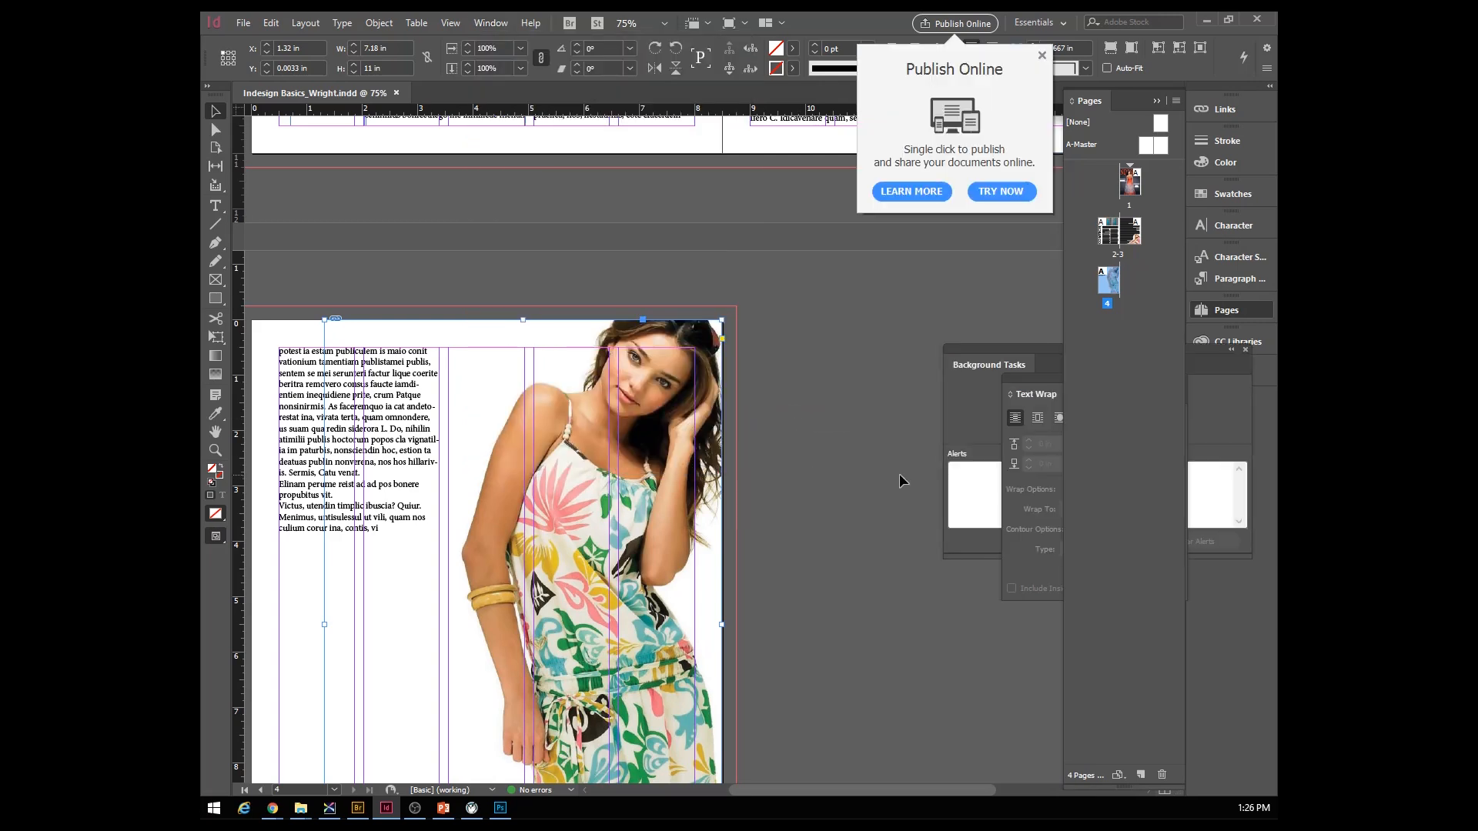
{"action": "left_click_drag", "start_coordinate": [1046, 354], "coordinate": [765, 343]}
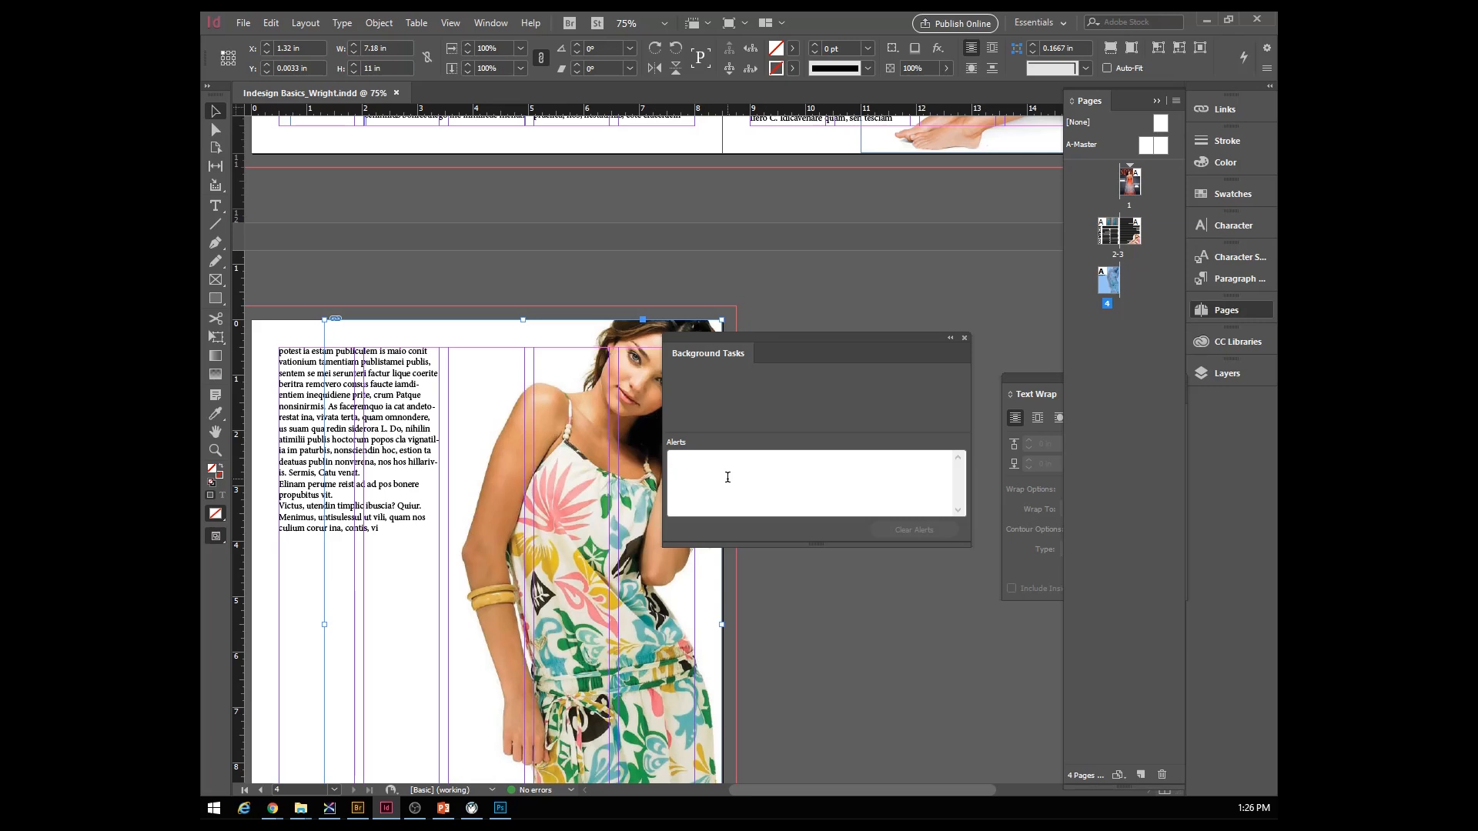
{"action": "left_click", "coordinate": [964, 338]}
- Dock the floating Text Wrap controls with the other collapsed panels and exit InDesign
{"action": "left_click_drag", "start_coordinate": [1031, 386], "coordinate": [1210, 403]}
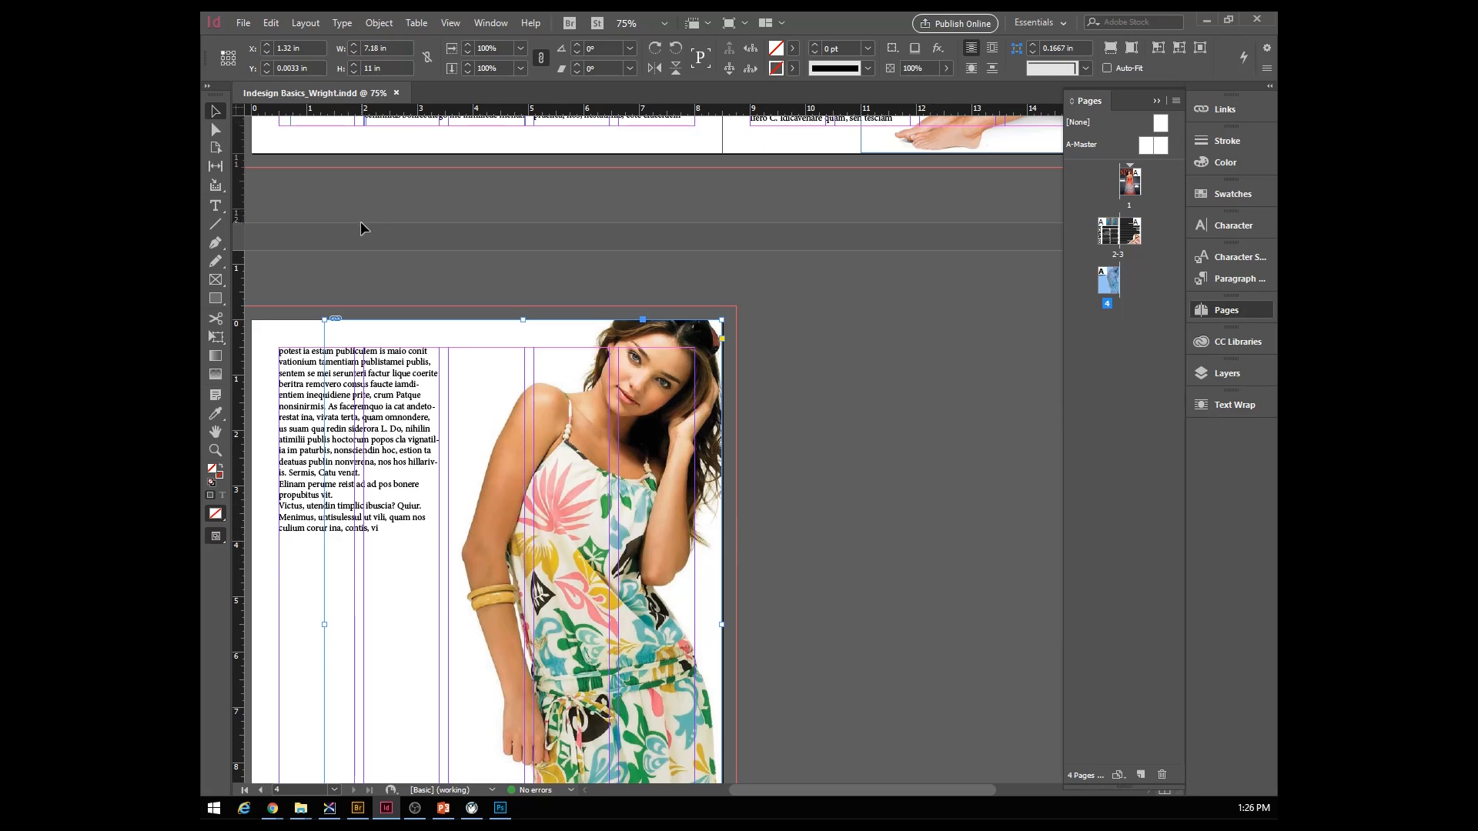
{"action": "left_click", "coordinate": [1255, 22]}
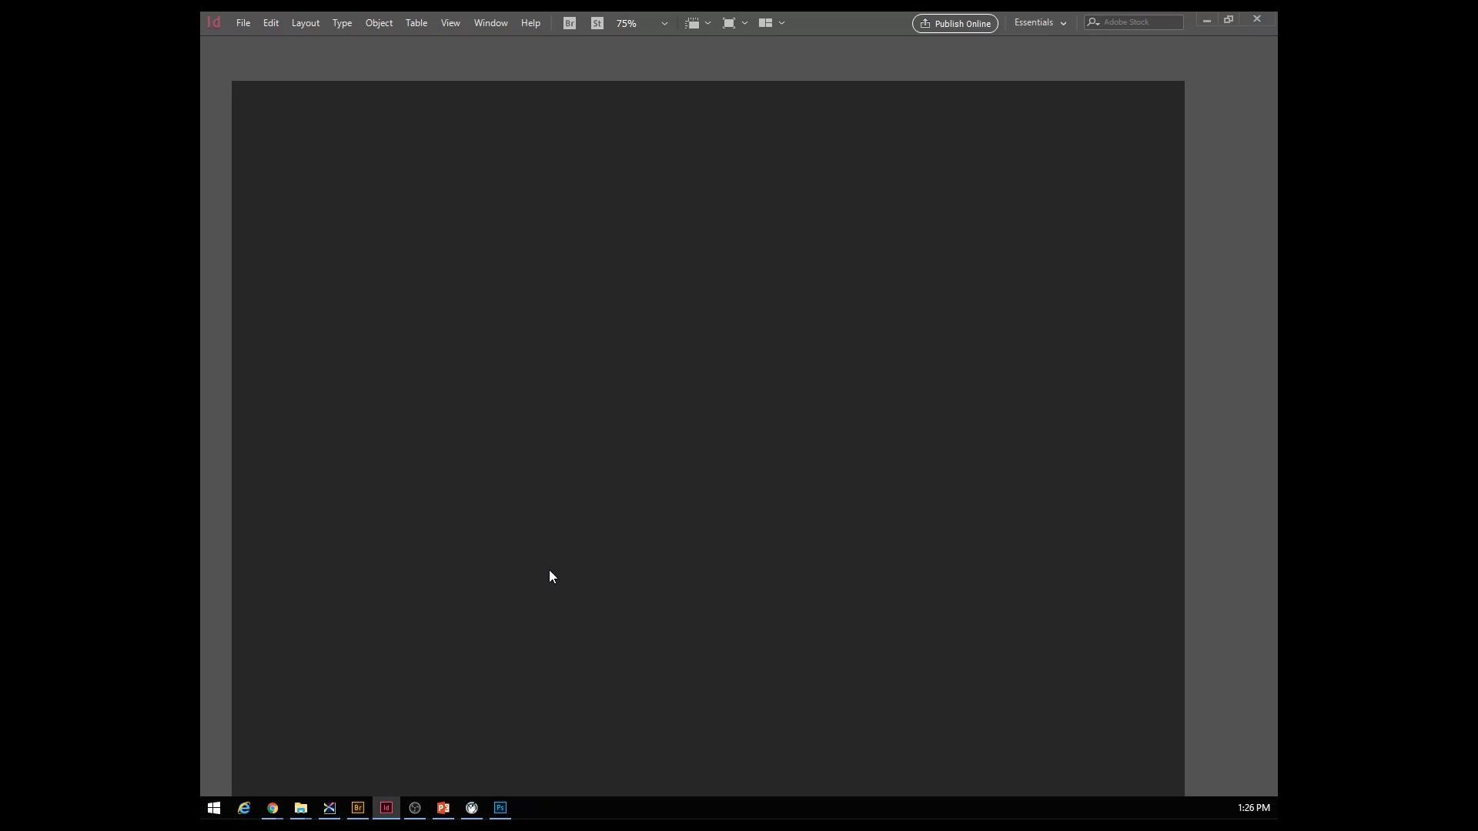
{"action": "key", "text": "ctrl+q"}
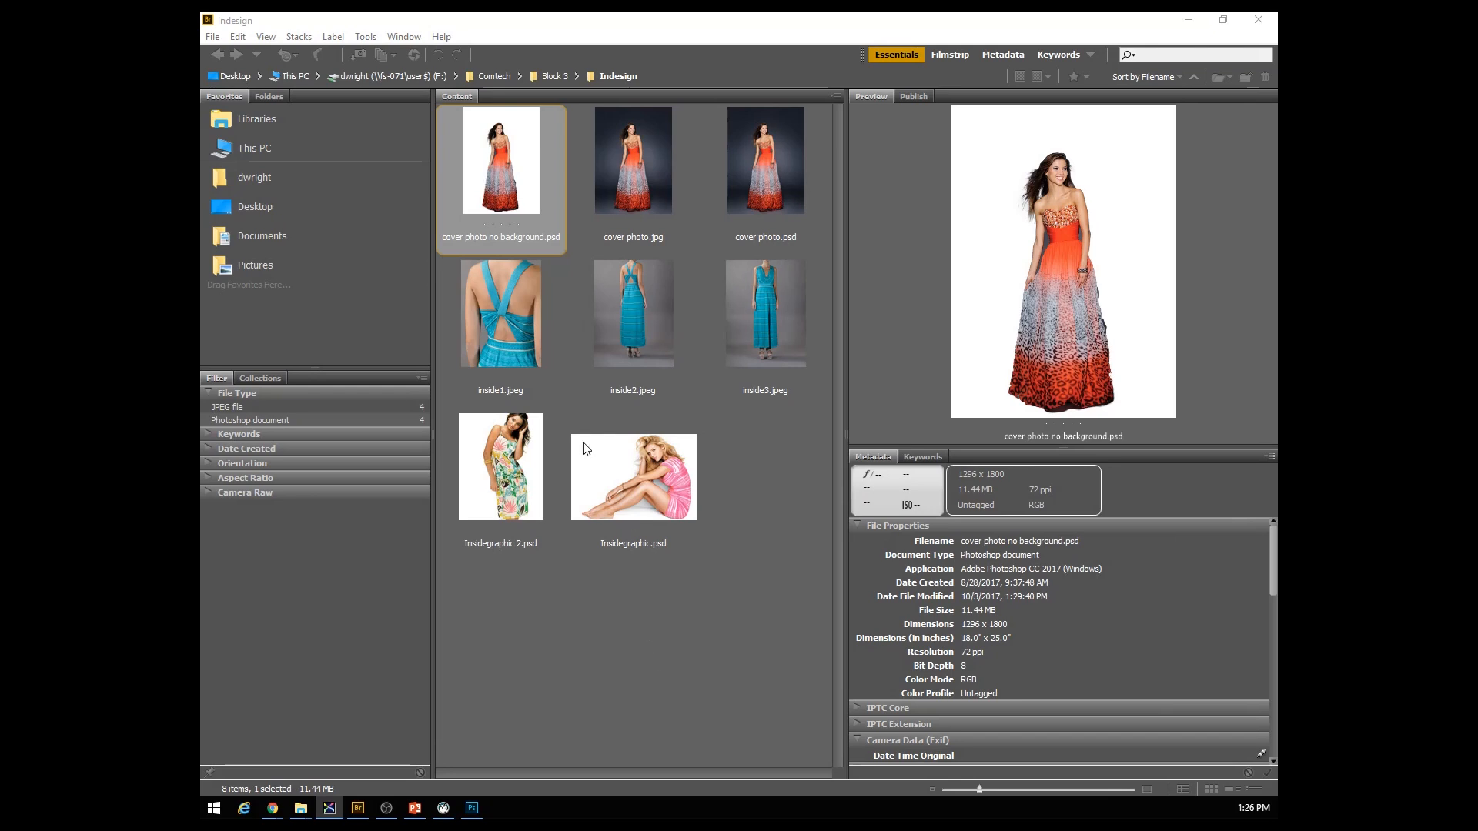
- In Bridge, go to the Block 3 folder and preview the InDesign file and the exported PDF through page 2
{"action": "left_click", "coordinate": [554, 76]}
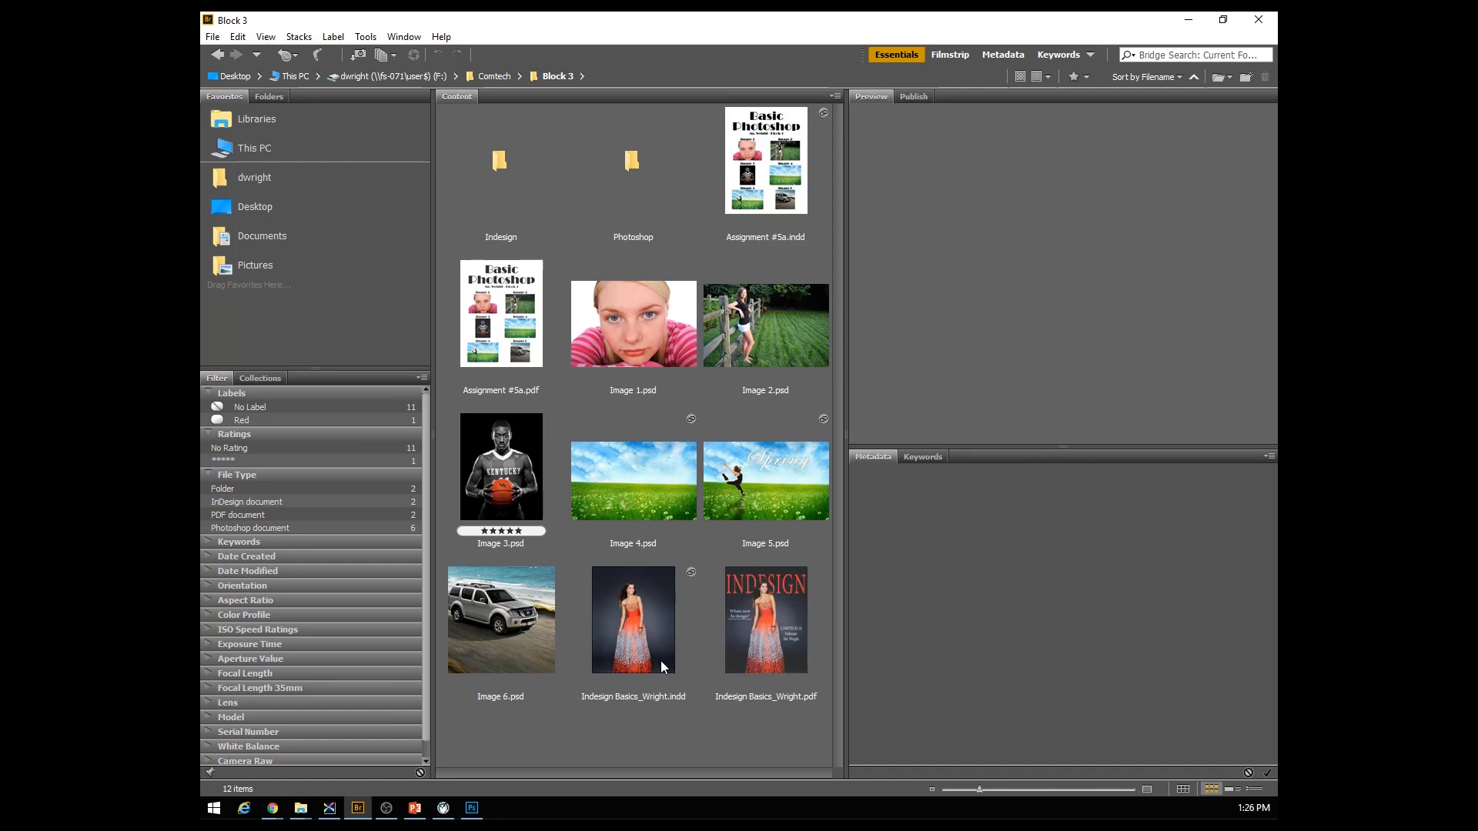
{"action": "left_click", "coordinate": [635, 633]}
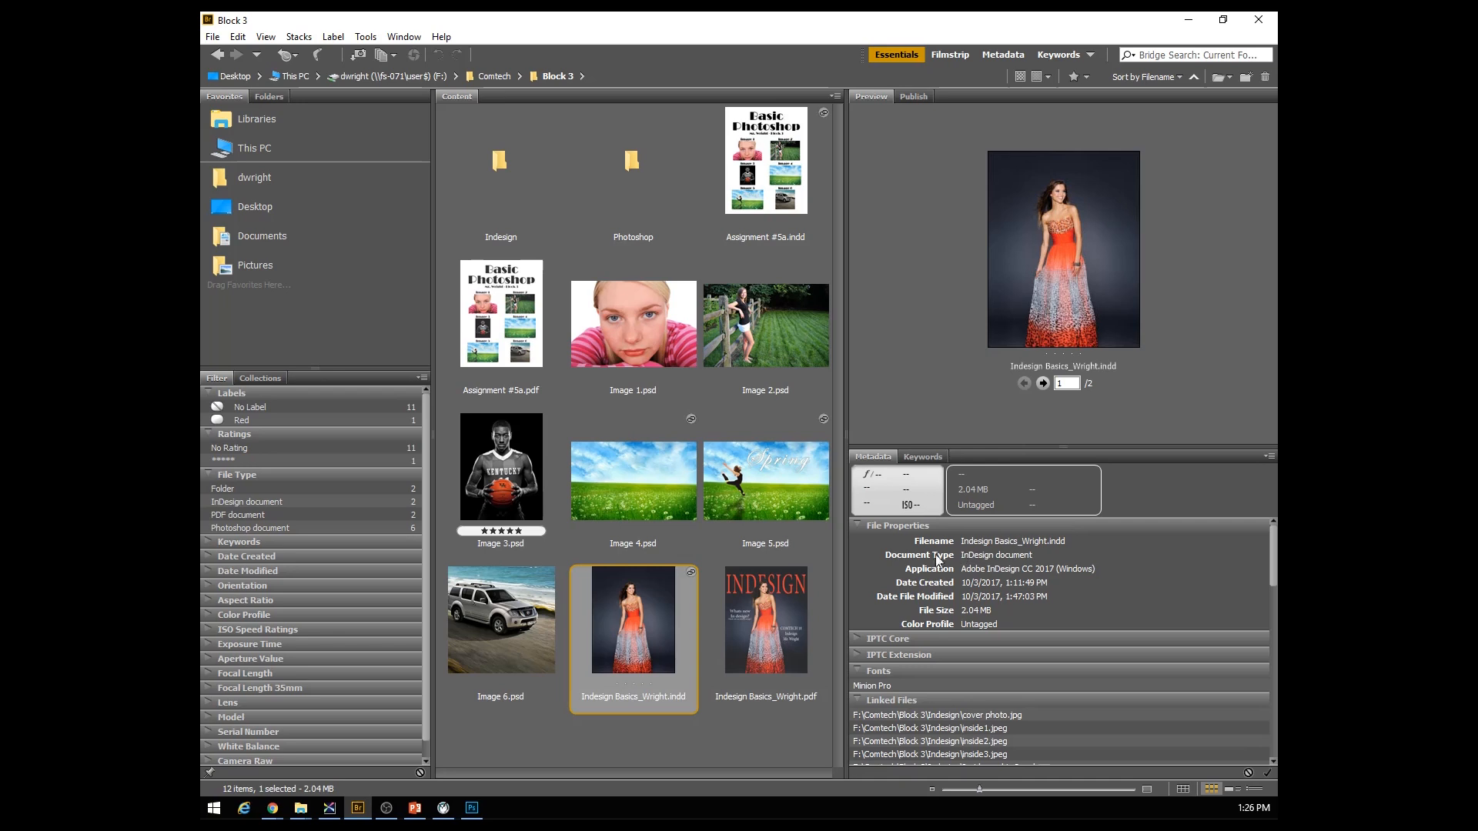
{"action": "left_click", "coordinate": [769, 627]}
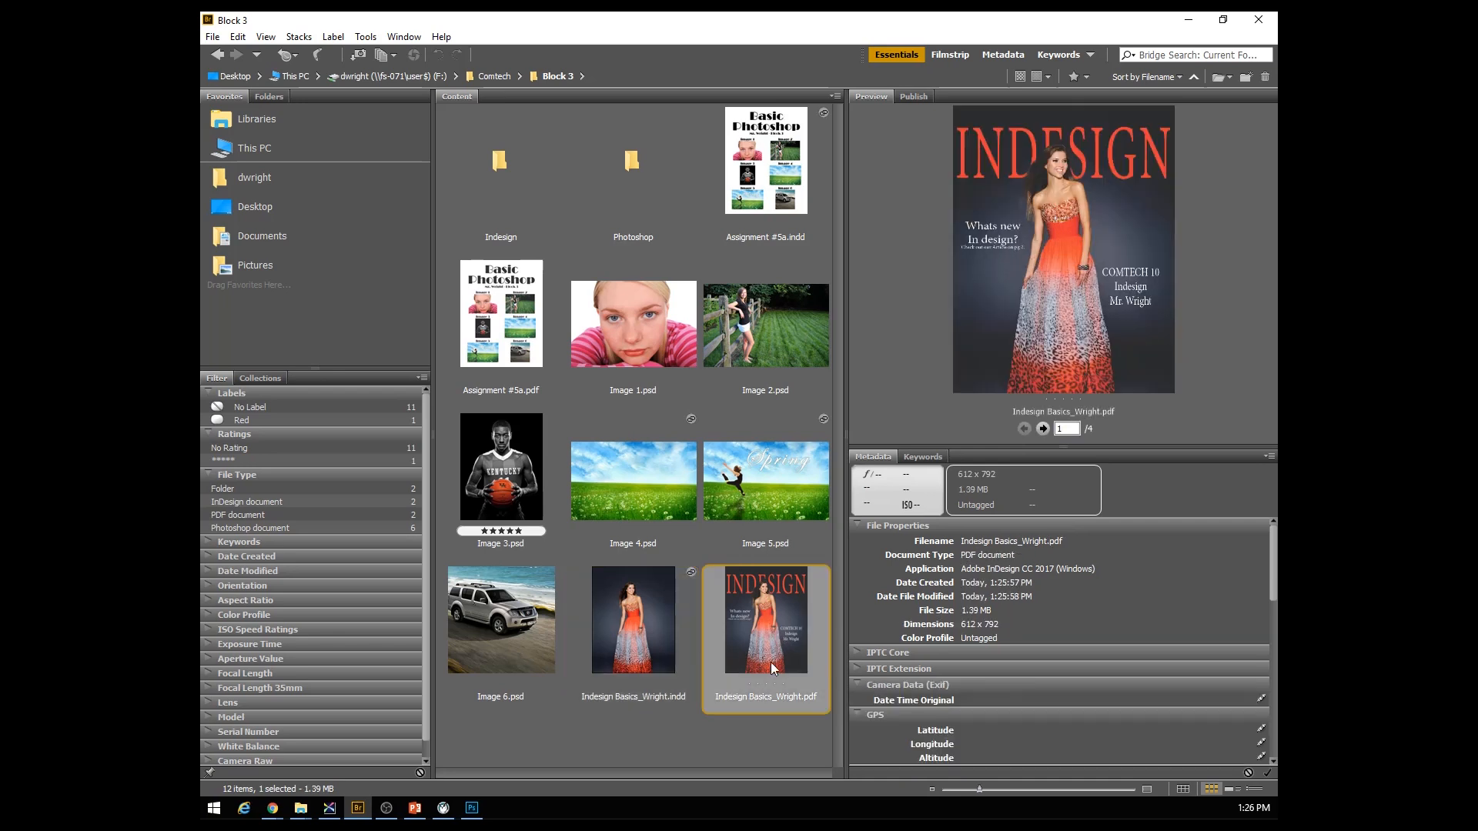
{"action": "left_click", "coordinate": [1044, 429]}
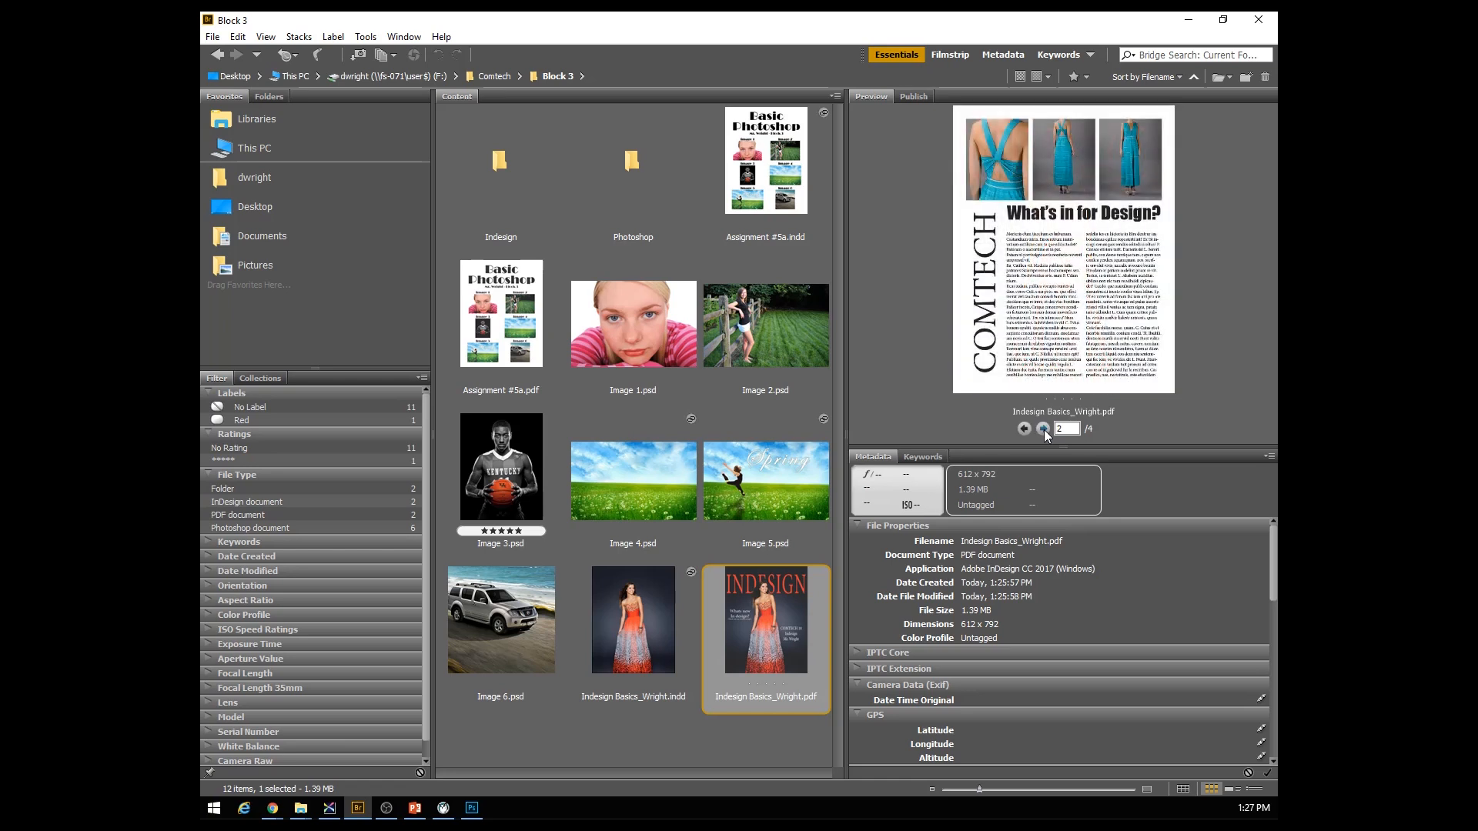
- Preview pages 3 and 4 of the exported PDF, and return the preview to the cover on page 1
{"action": "left_click", "coordinate": [1044, 429]}
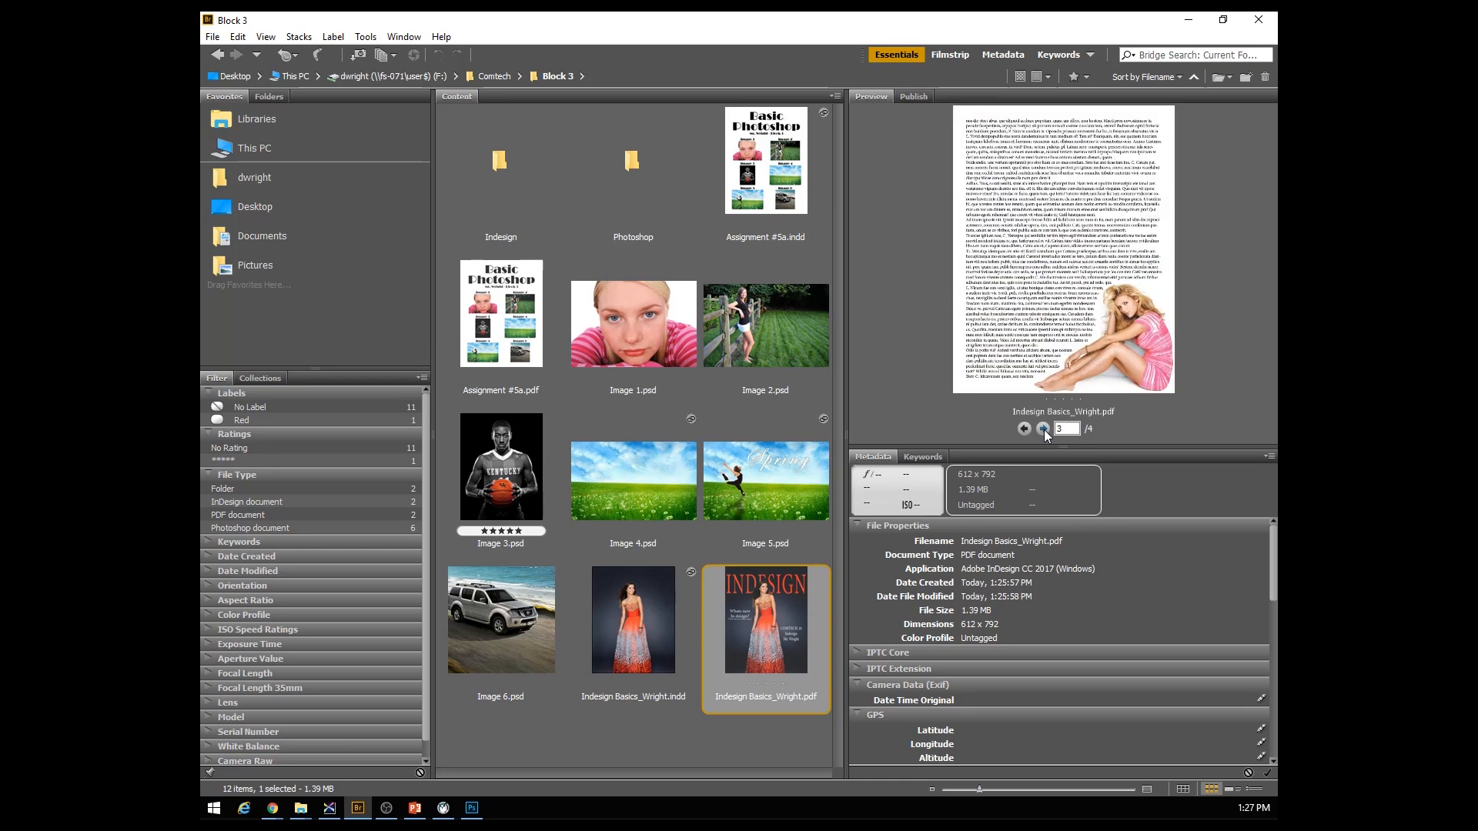
{"action": "left_click", "coordinate": [1043, 430]}
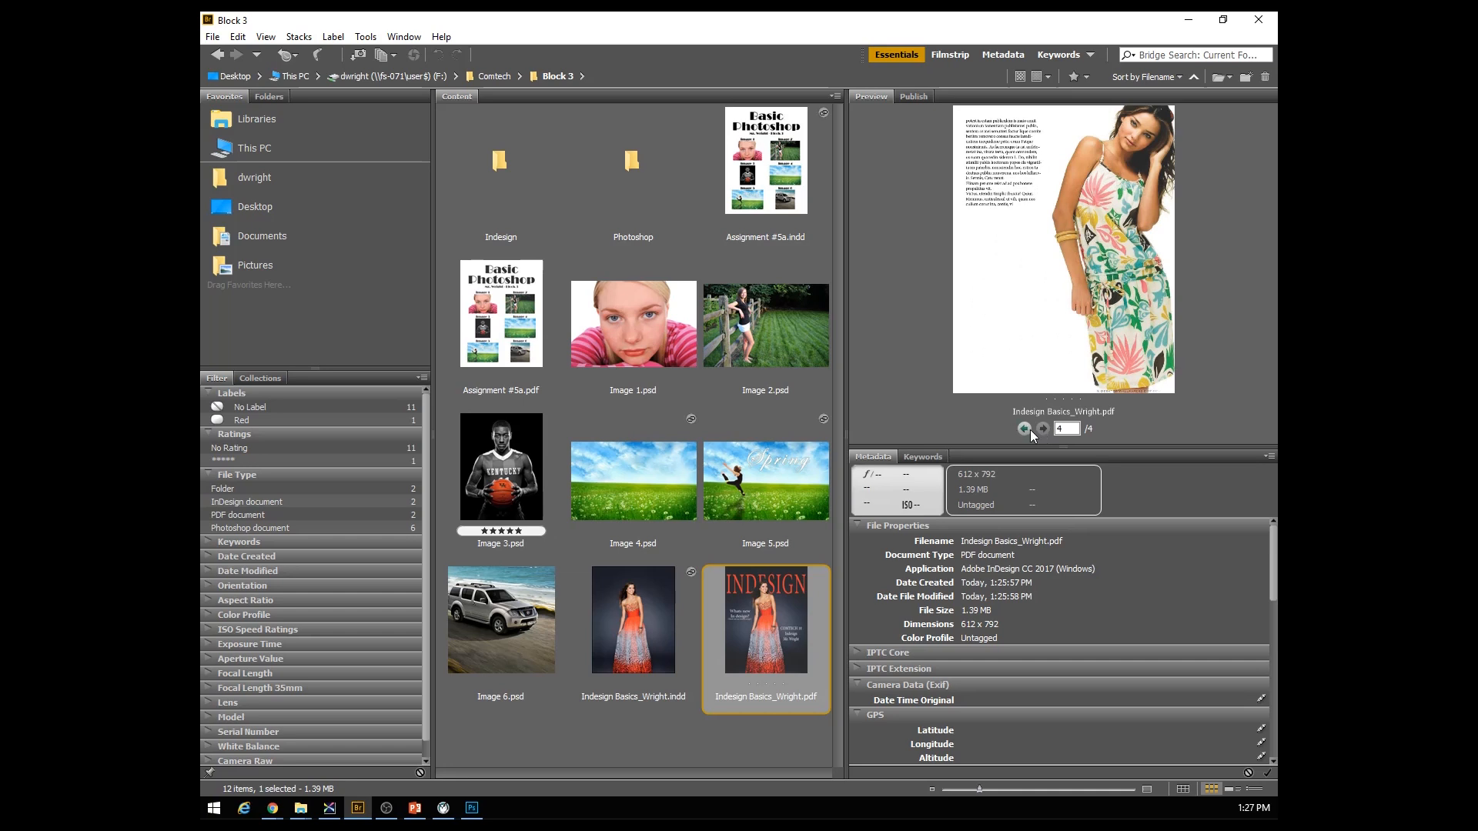
{"action": "left_click", "coordinate": [1025, 429]}
{"action": "left_click", "coordinate": [1024, 429]}
{"action": "left_click", "coordinate": [1024, 430]}
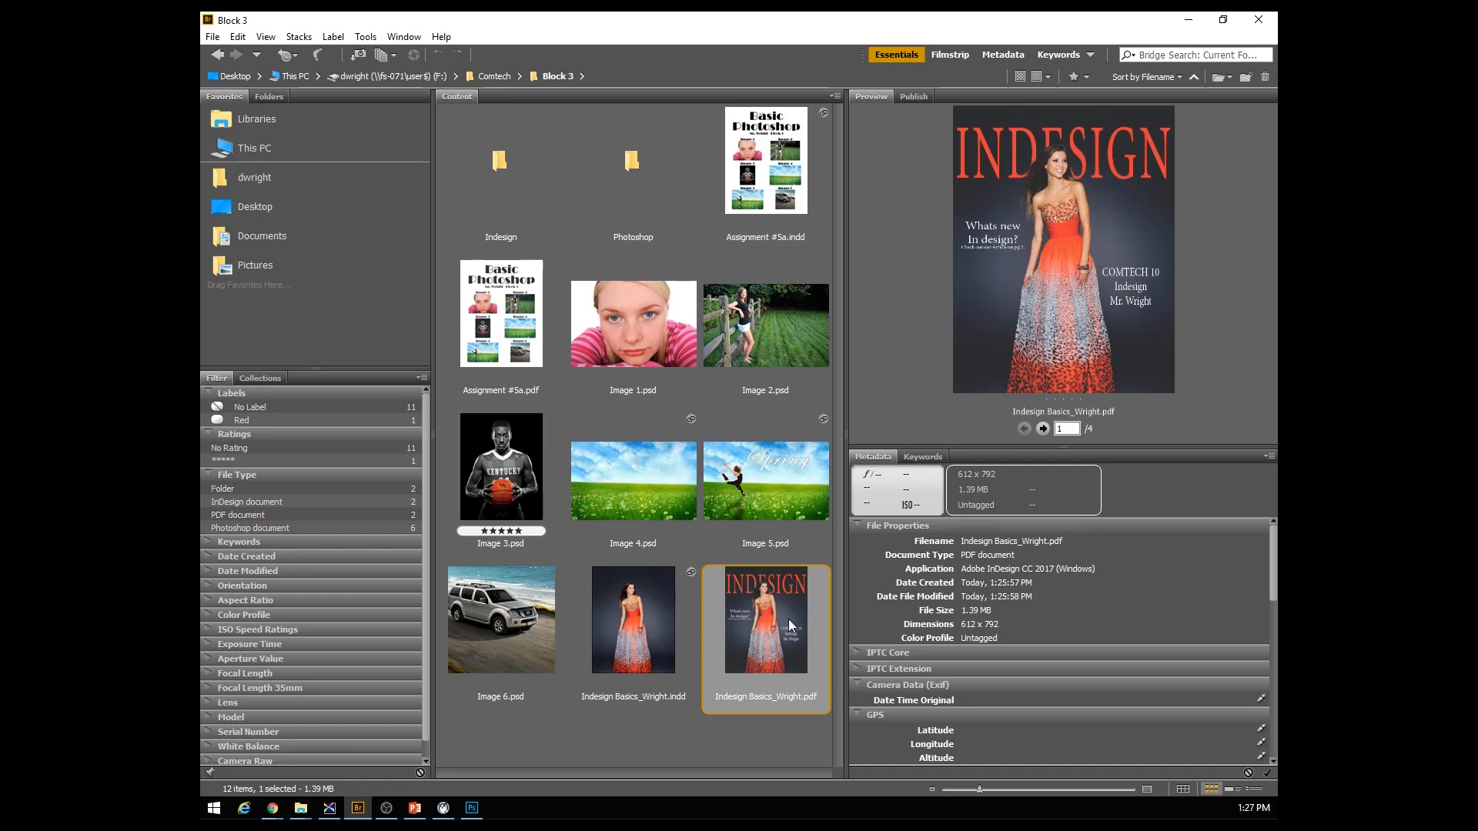
- Open the exported magazine PDF in Adobe Reader and move its window slightly higher on the screen
{"action": "right_click", "coordinate": [774, 633]}
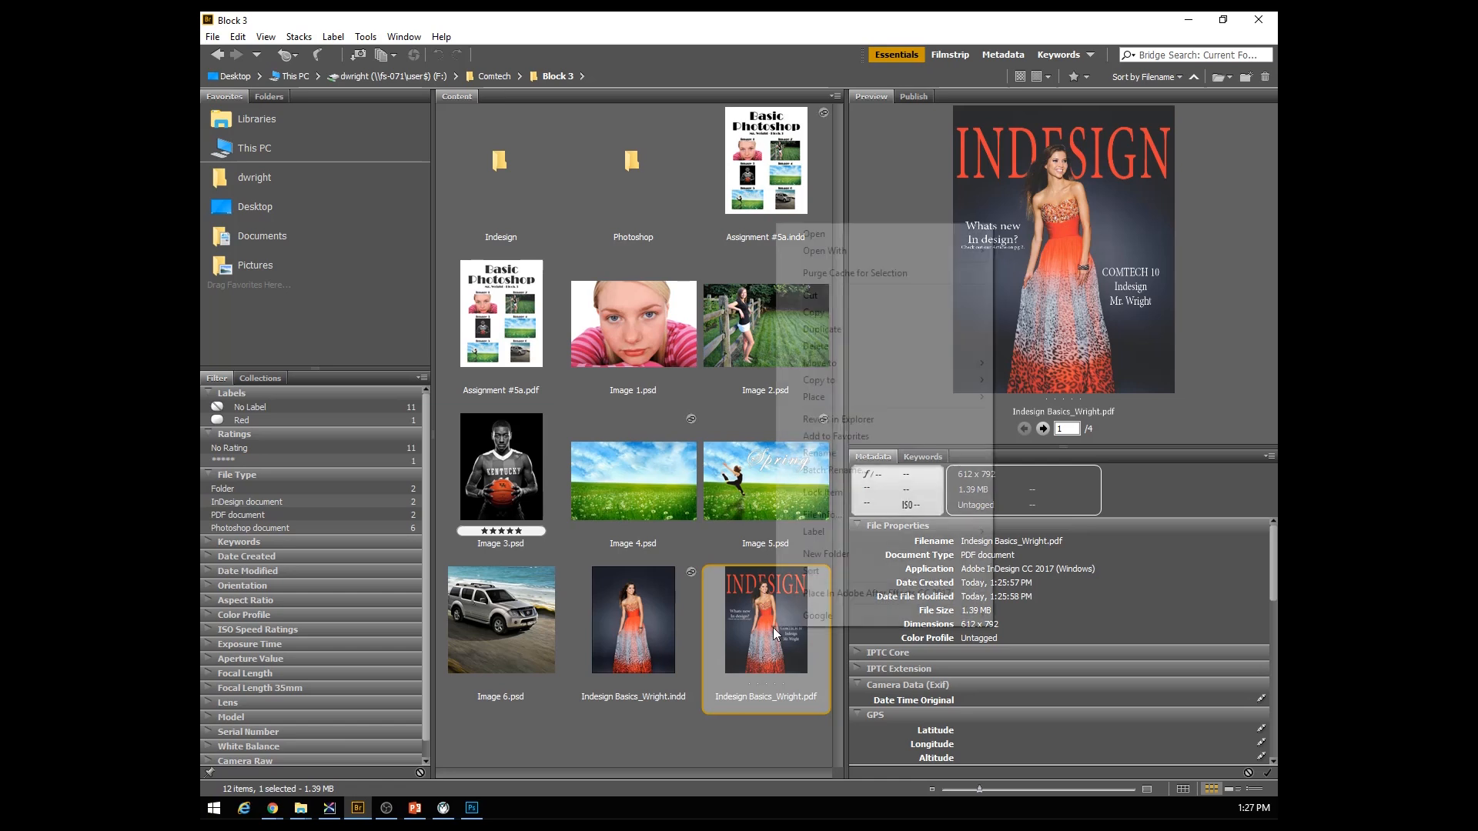
{"action": "mouse_move", "coordinate": [963, 251]}
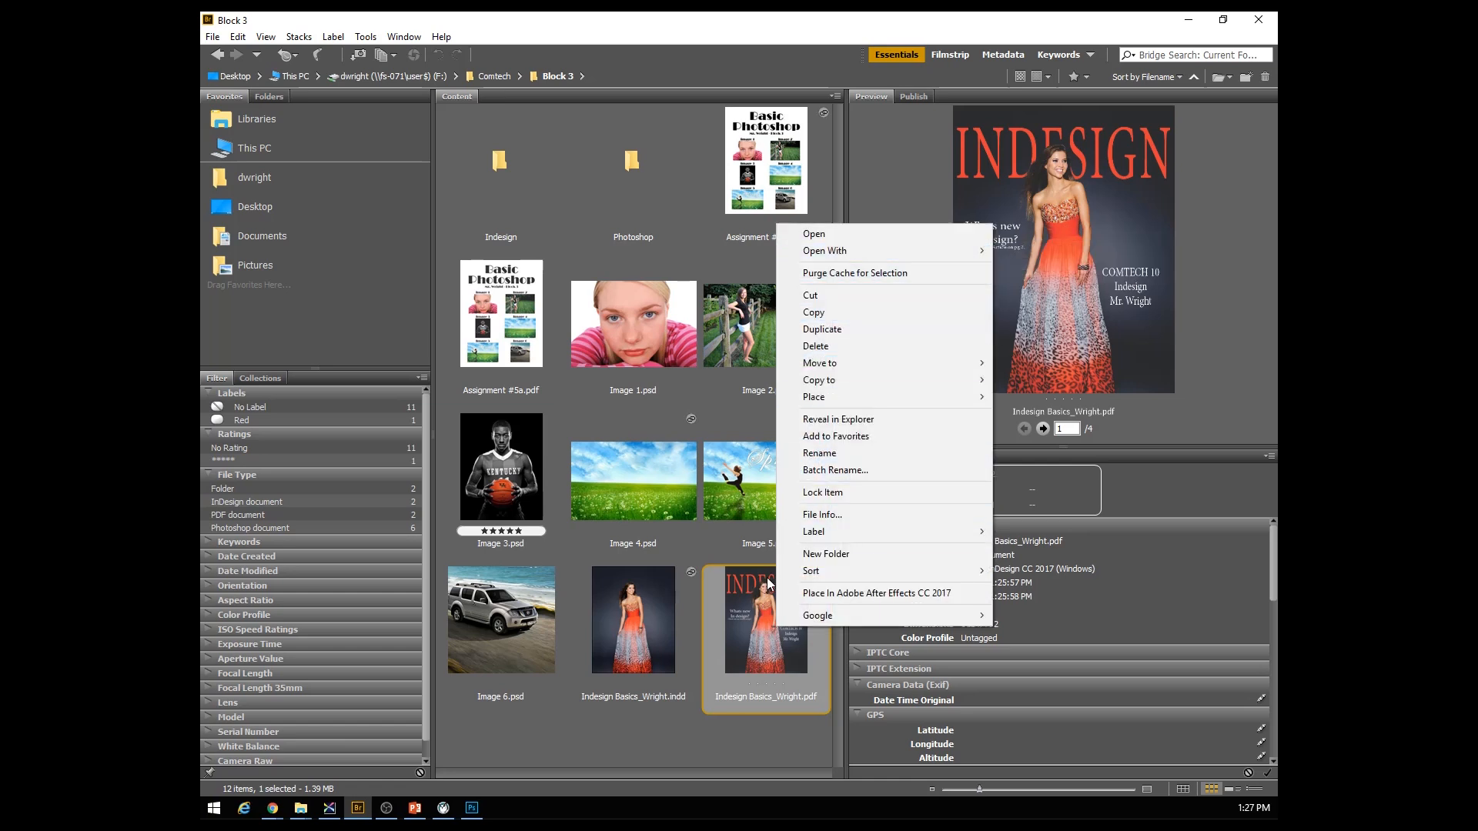
{"action": "double_click", "coordinate": [748, 625]}
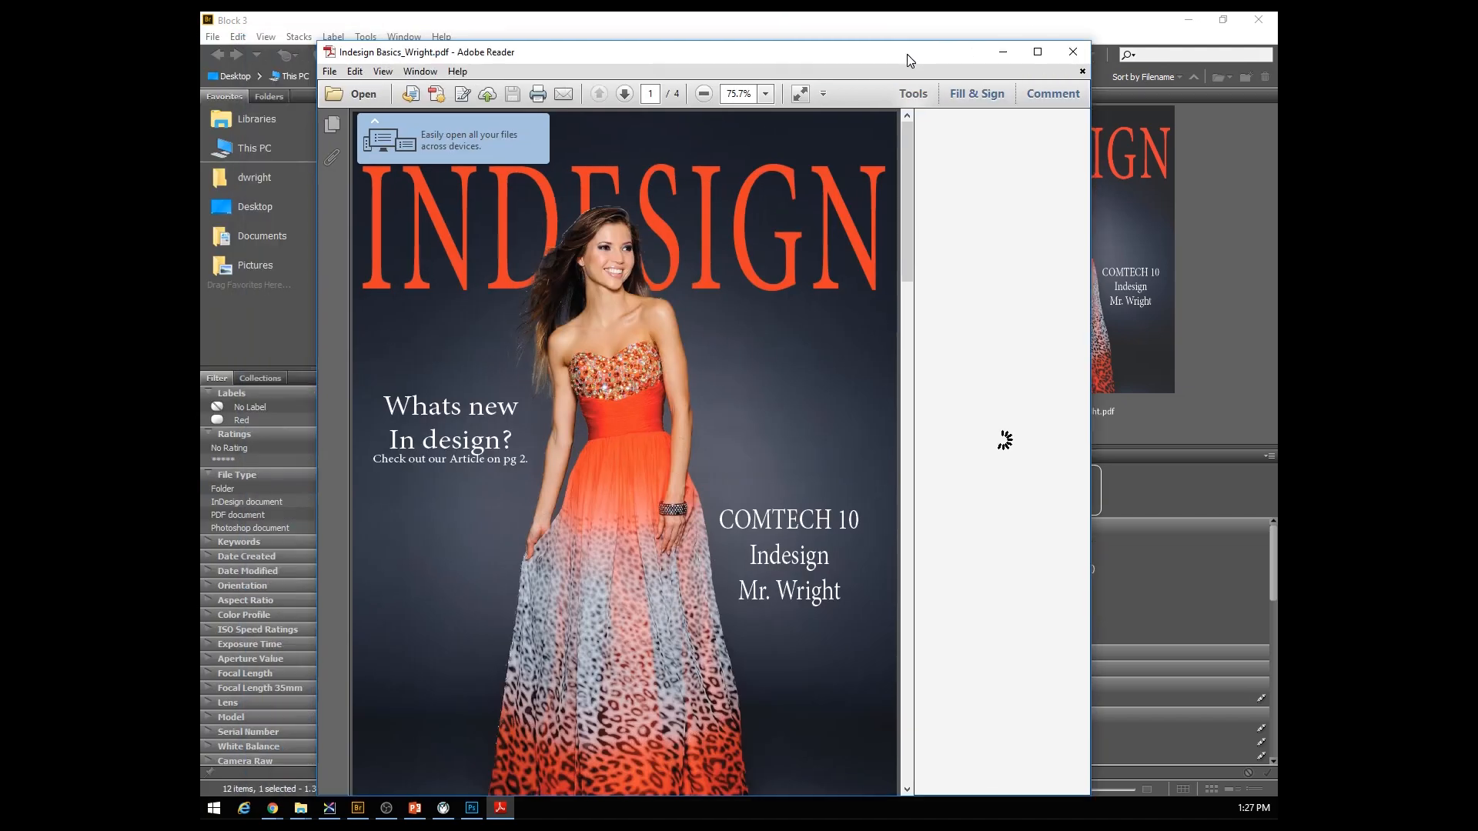
{"action": "left_click_drag", "start_coordinate": [906, 54], "coordinate": [913, 28]}
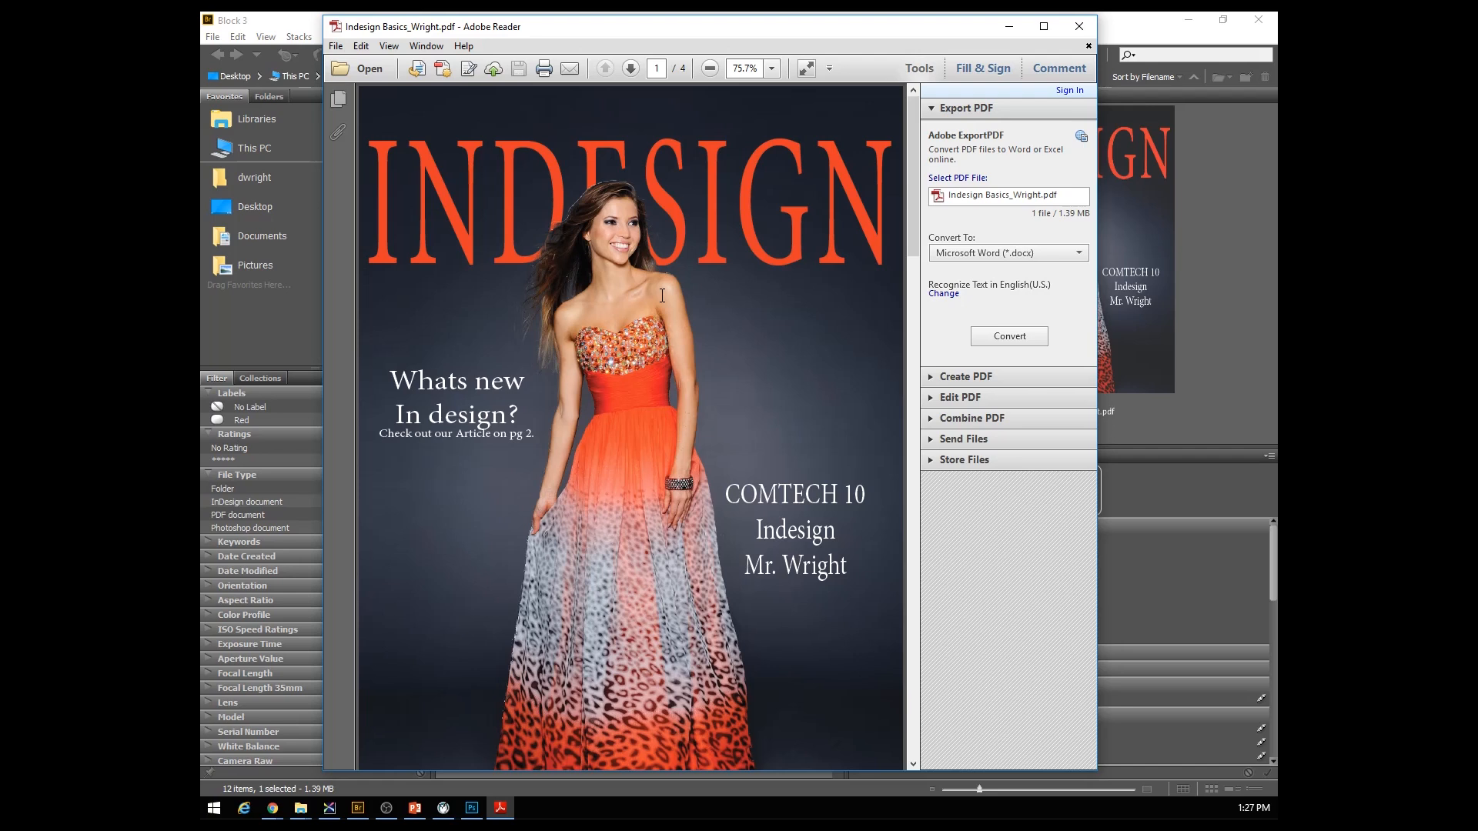
{"action": "left_click_drag", "start_coordinate": [722, 30], "coordinate": [725, 26]}
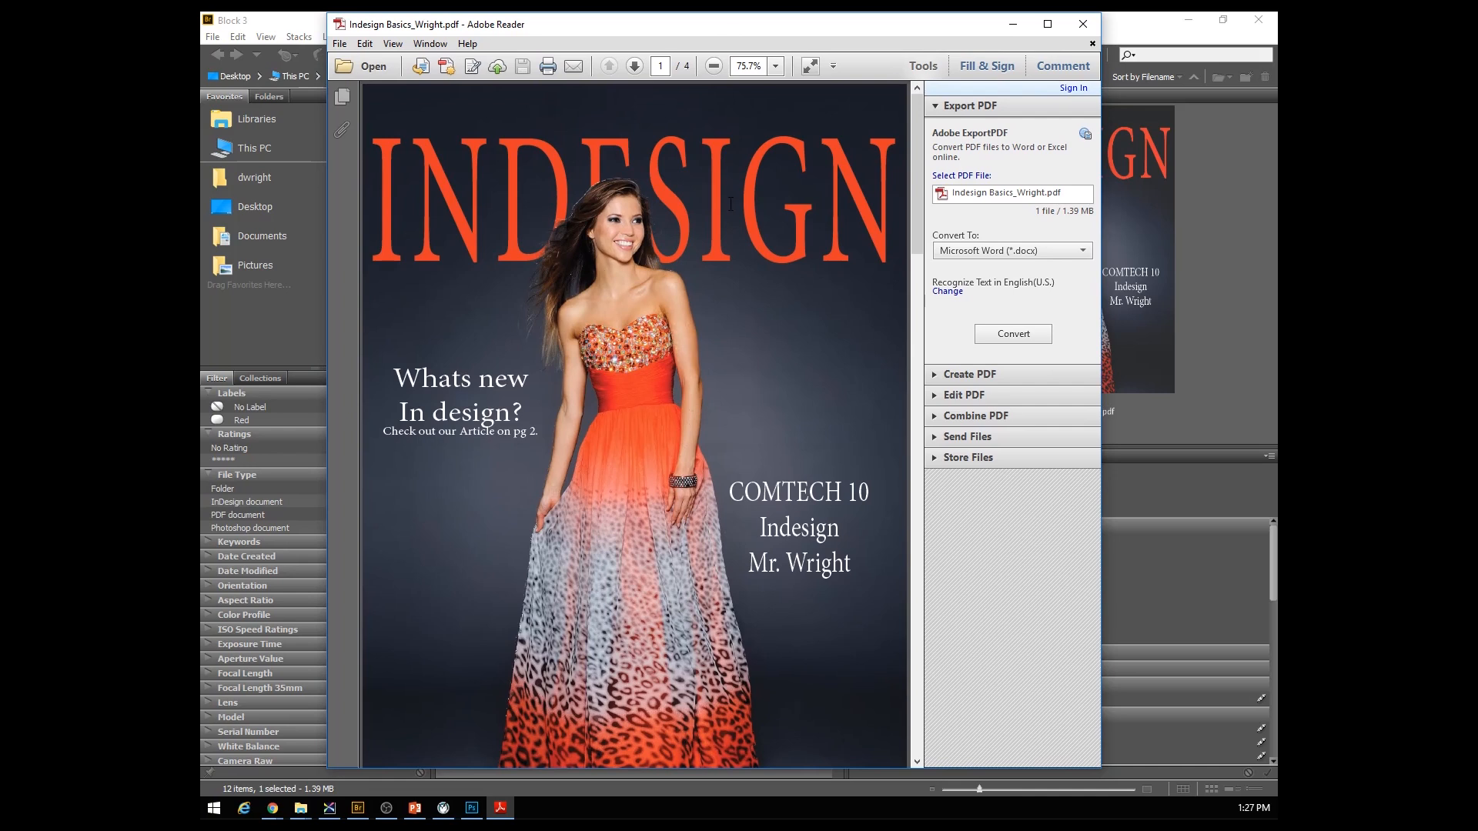